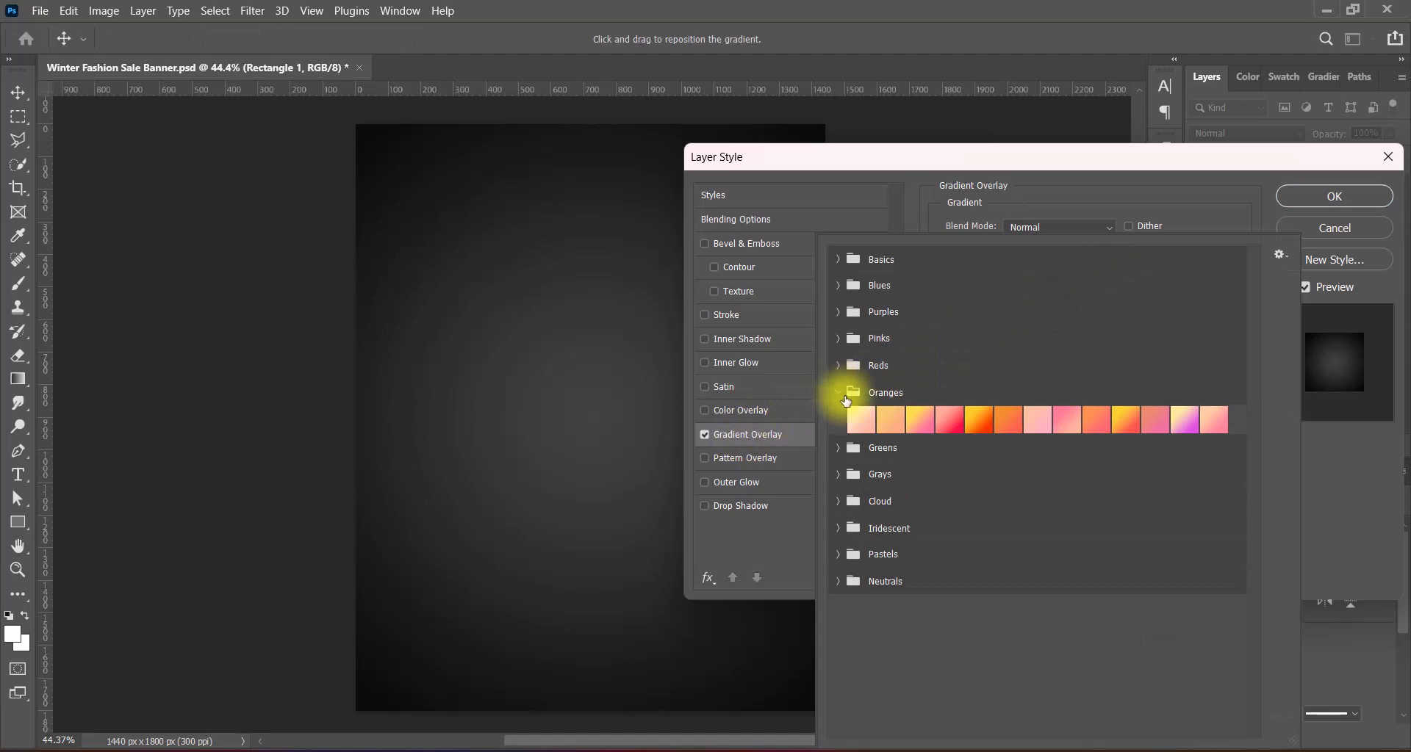
Step: Apply the first Oranges gradient preset to the rectangle's overlay and change its end color stop to a very dark brown, about 210e07
left_click(858, 420)
left_click(1345, 482)
left_click(1051, 271)
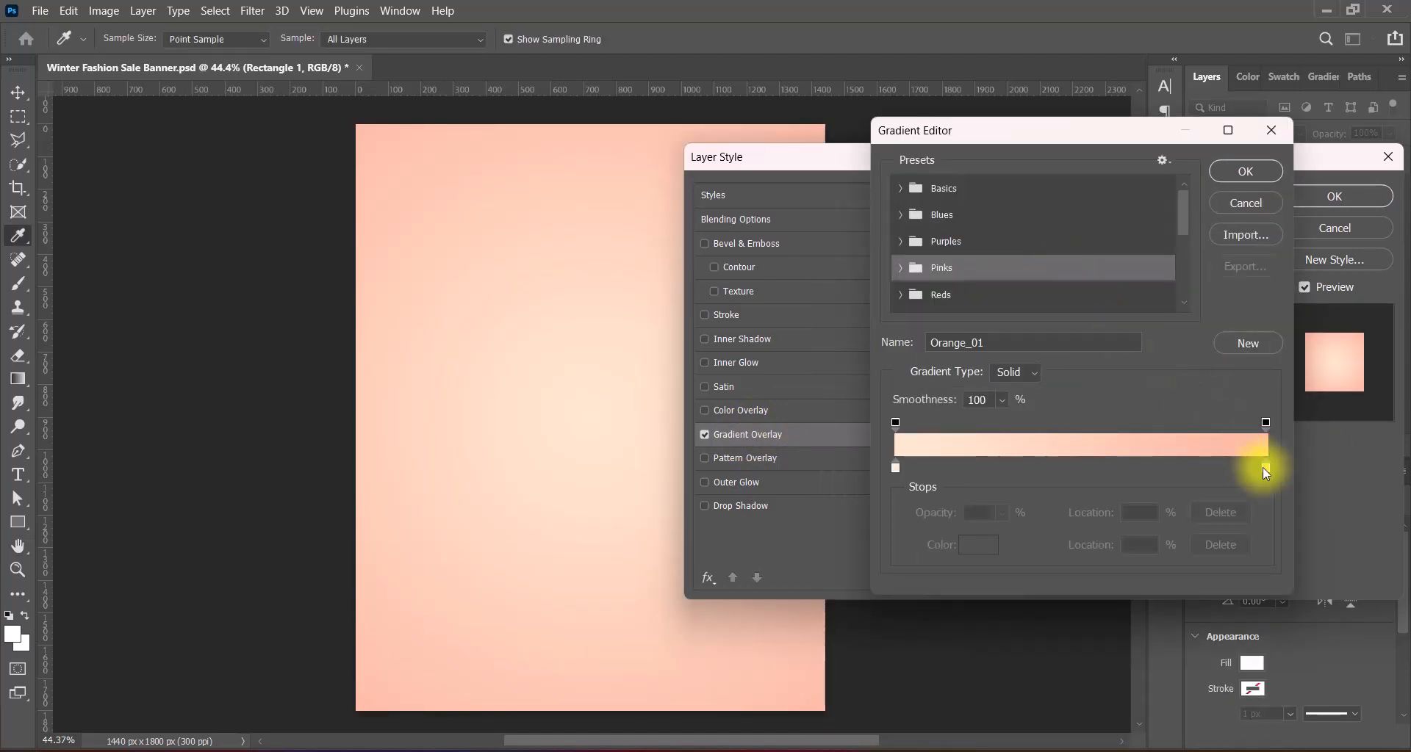
double_click(1265, 471)
left_click(1003, 483)
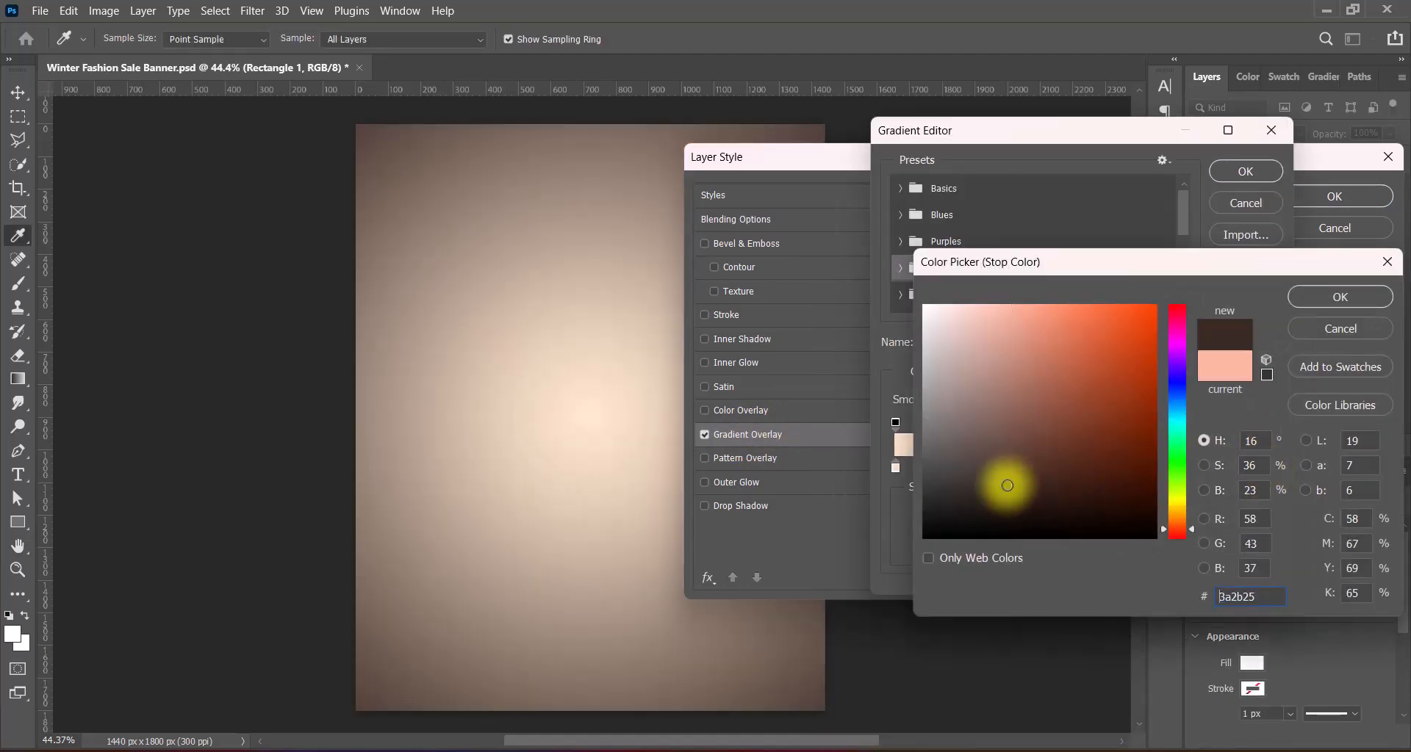
left_click(1110, 505)
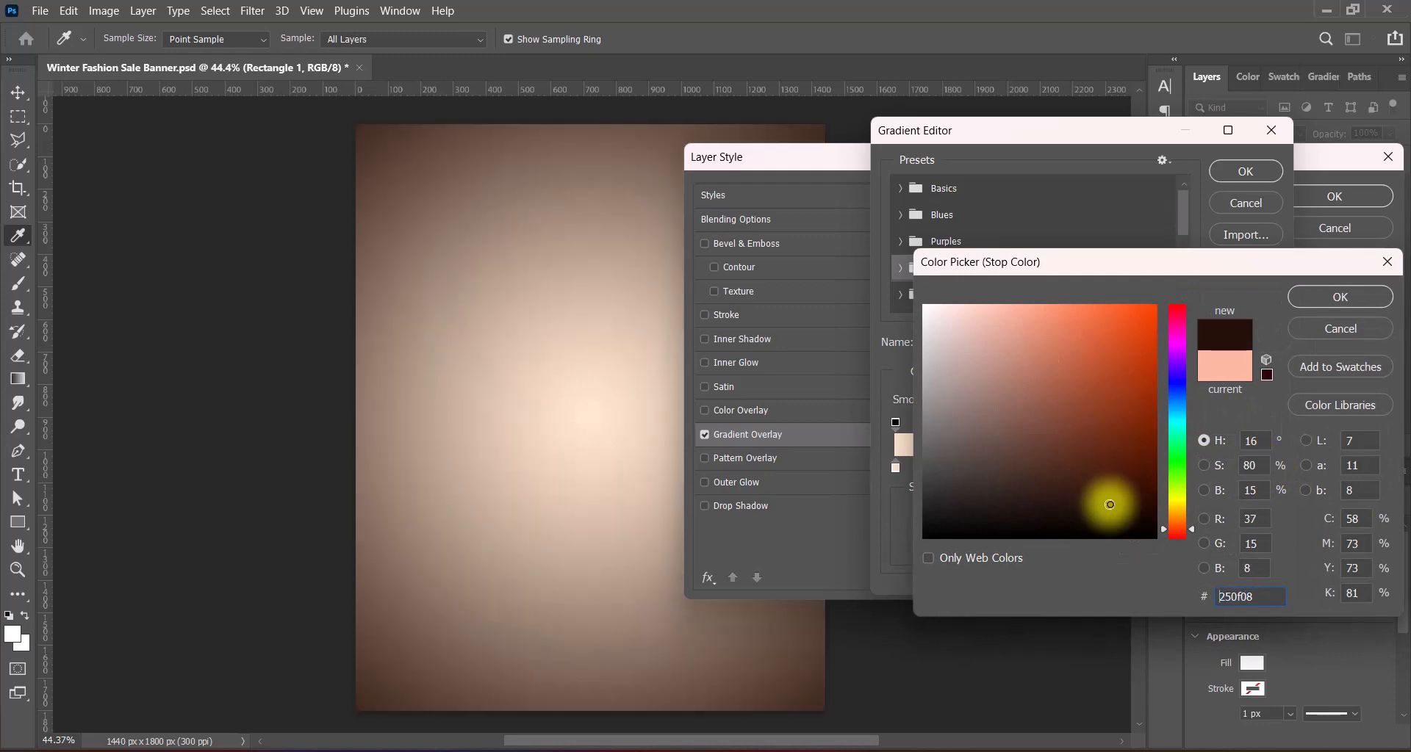
left_click(1152, 516)
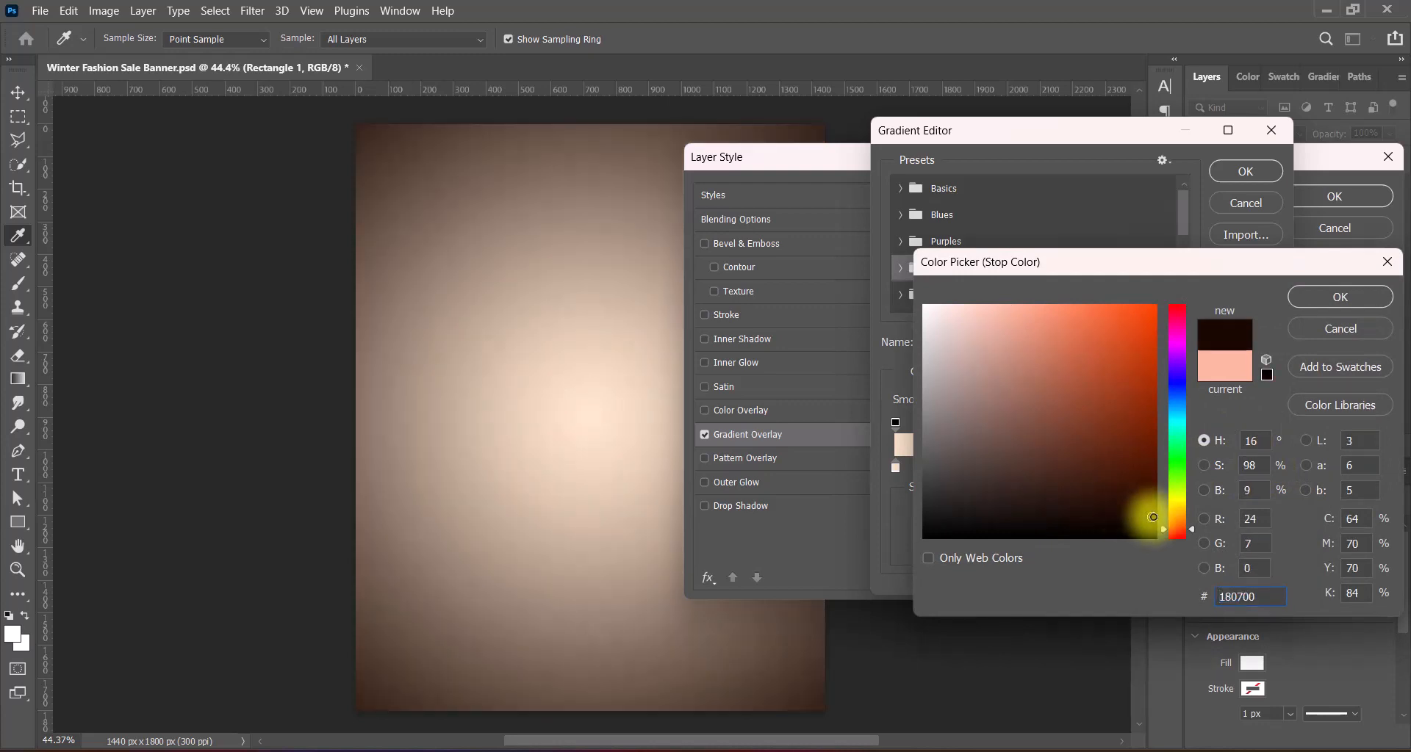
left_click(1114, 513)
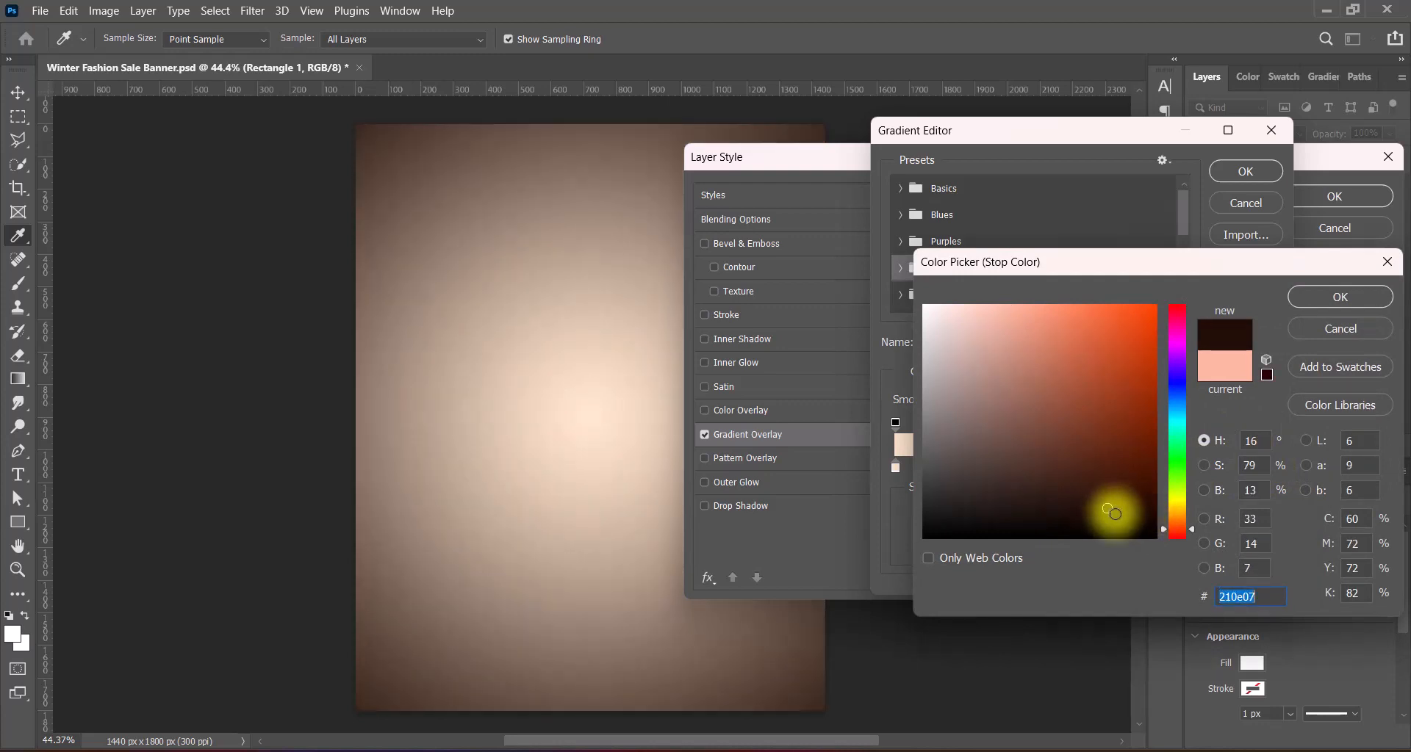
left_click(1322, 304)
left_click(1243, 166)
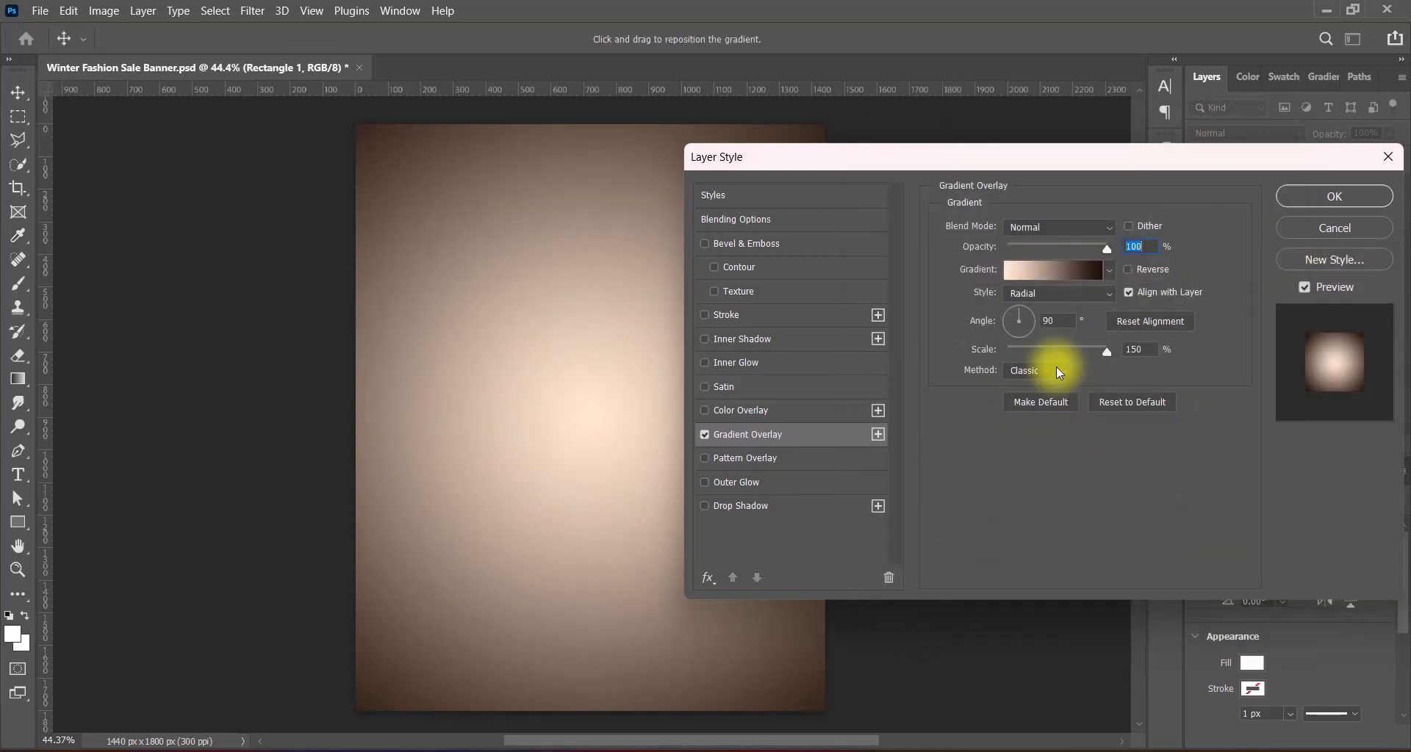
Step: Set the gradient method to Perceptual and recolor the gradient's start stop to a medium brown, about 80613f
left_click(1056, 370)
left_click(1045, 385)
left_click(1047, 270)
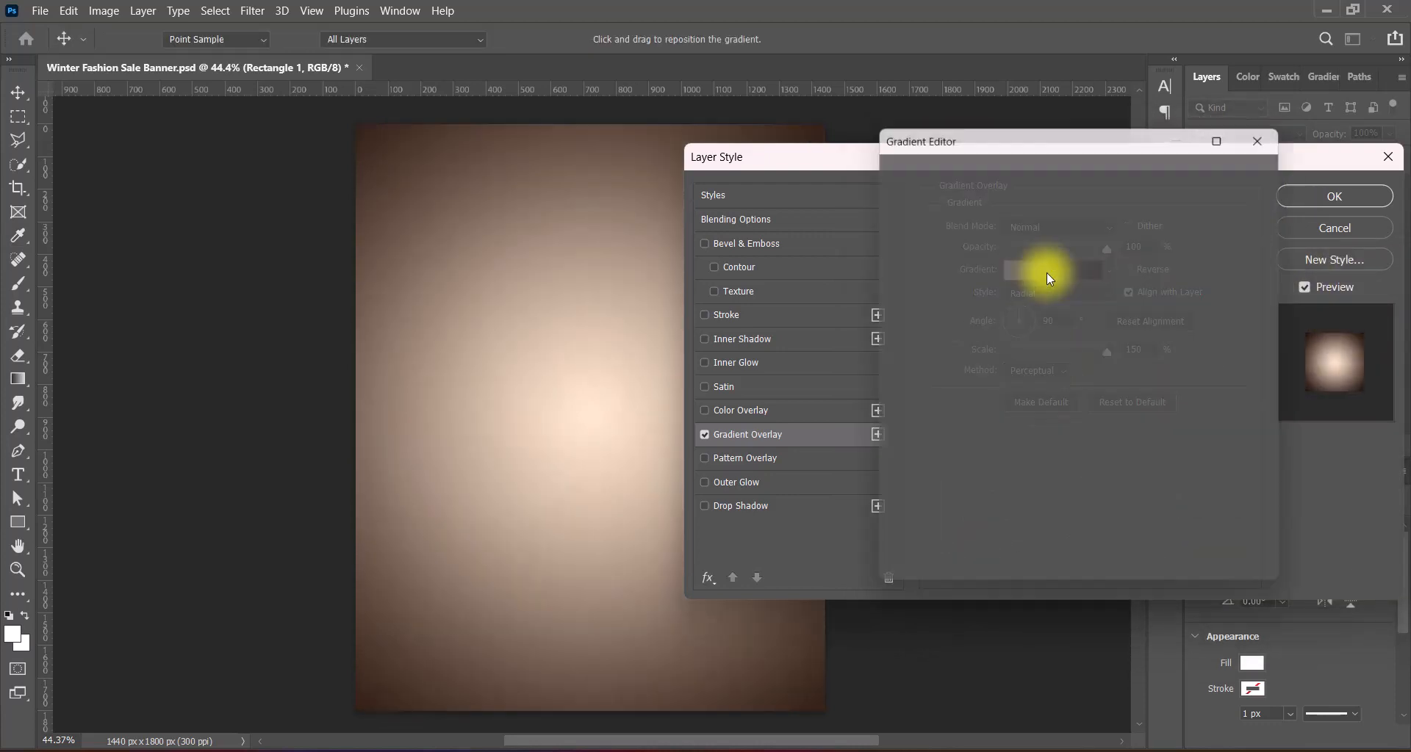
double_click(895, 469)
left_click(967, 398)
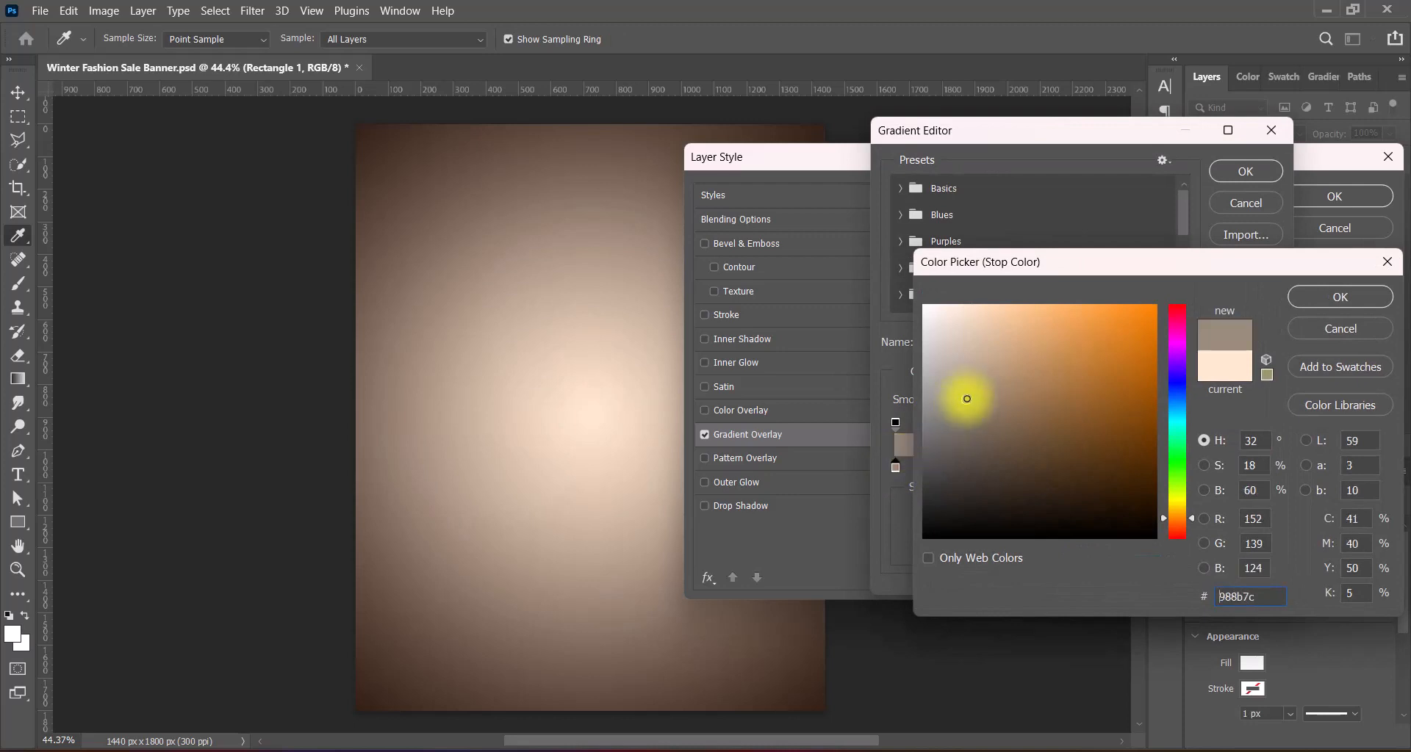
left_click(1036, 416)
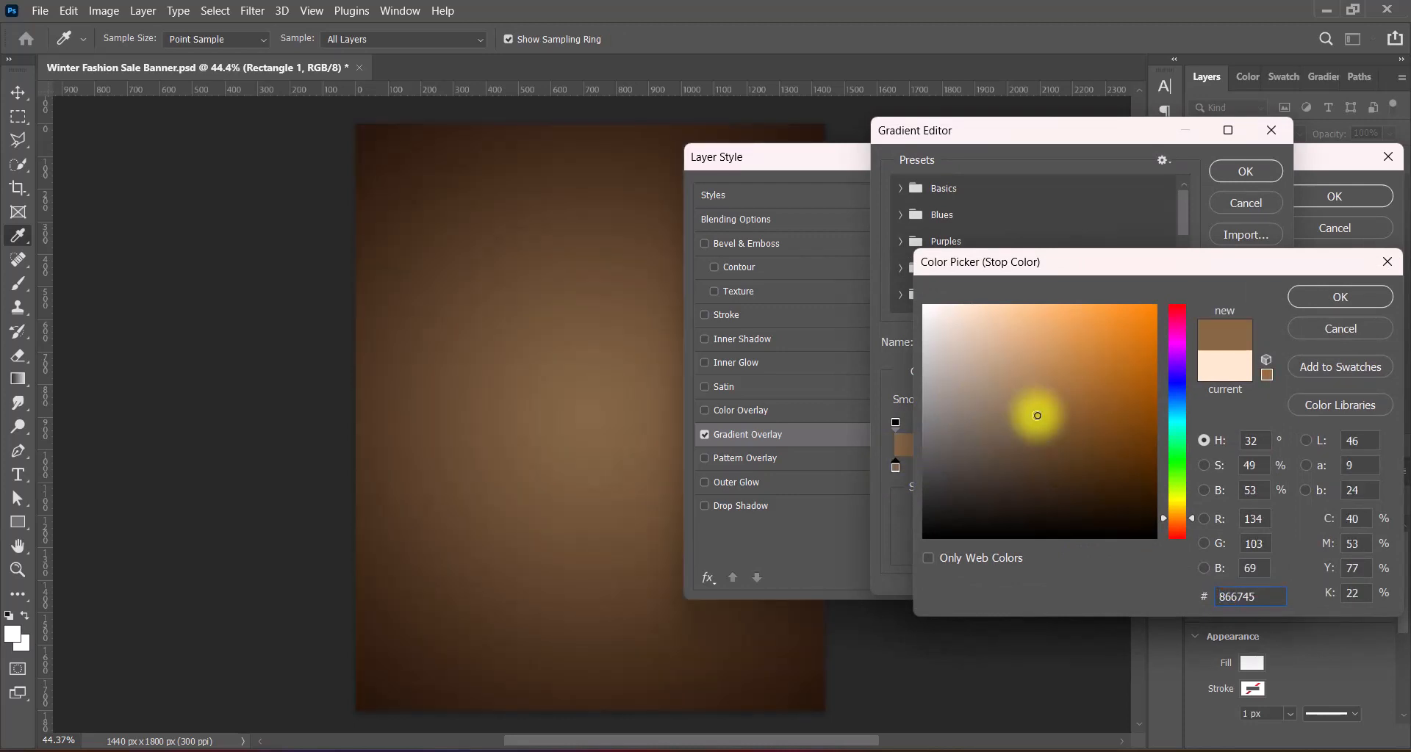
left_click(1017, 447)
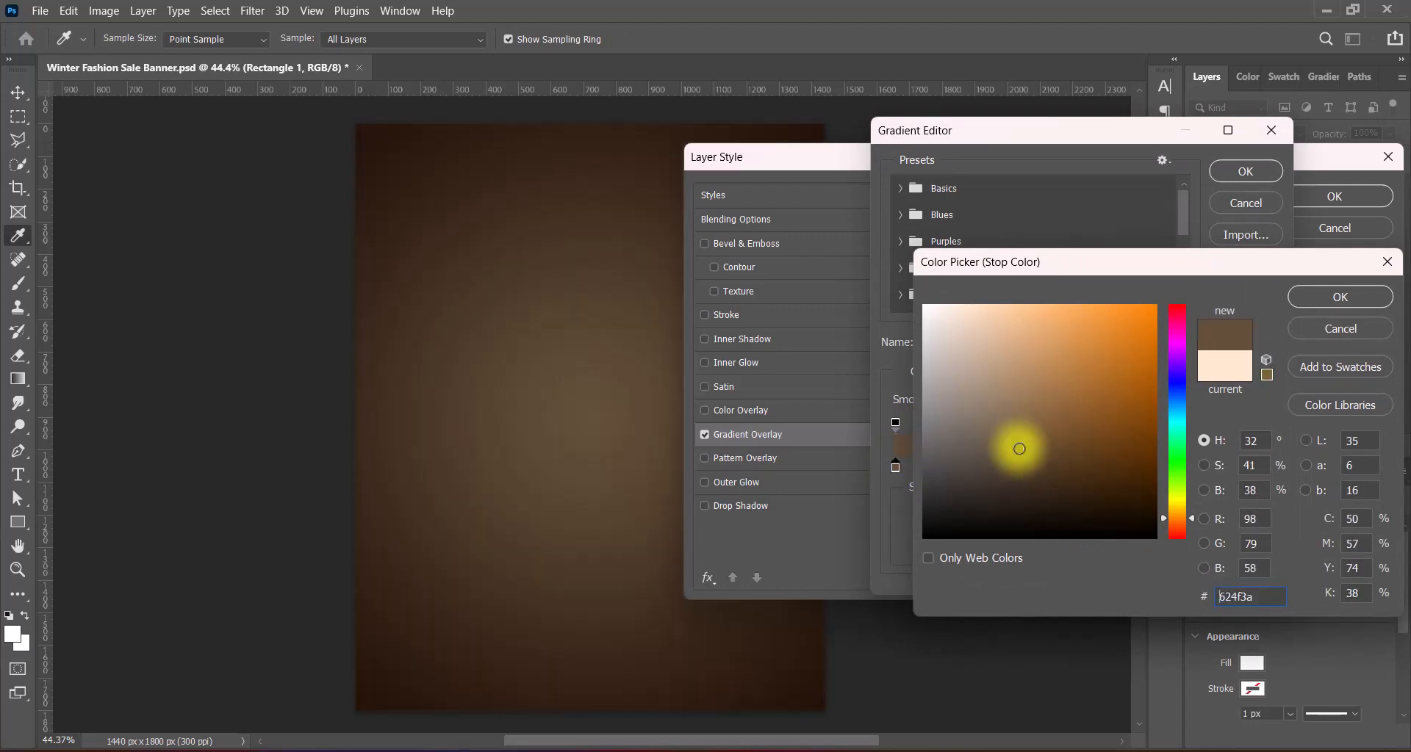
left_click(1058, 450)
left_click(1058, 426)
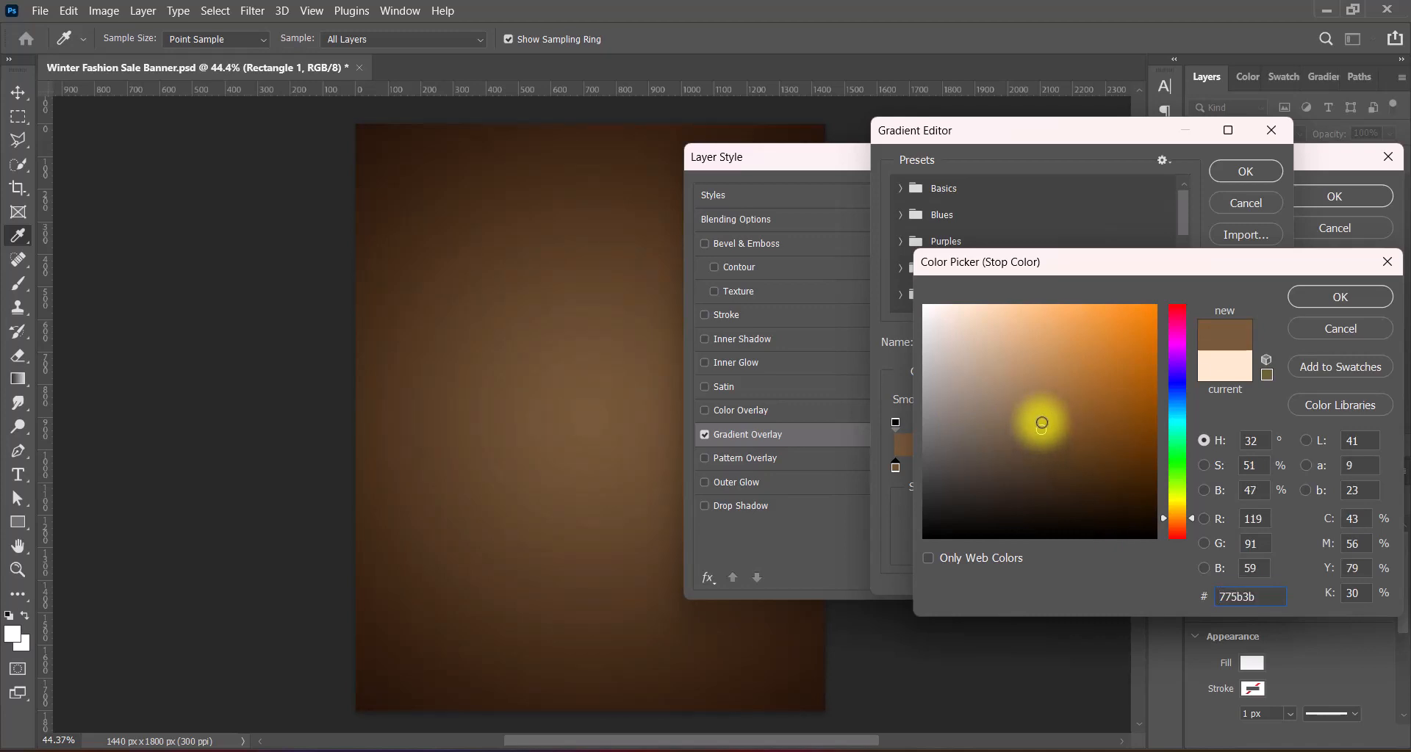
left_click(1307, 298)
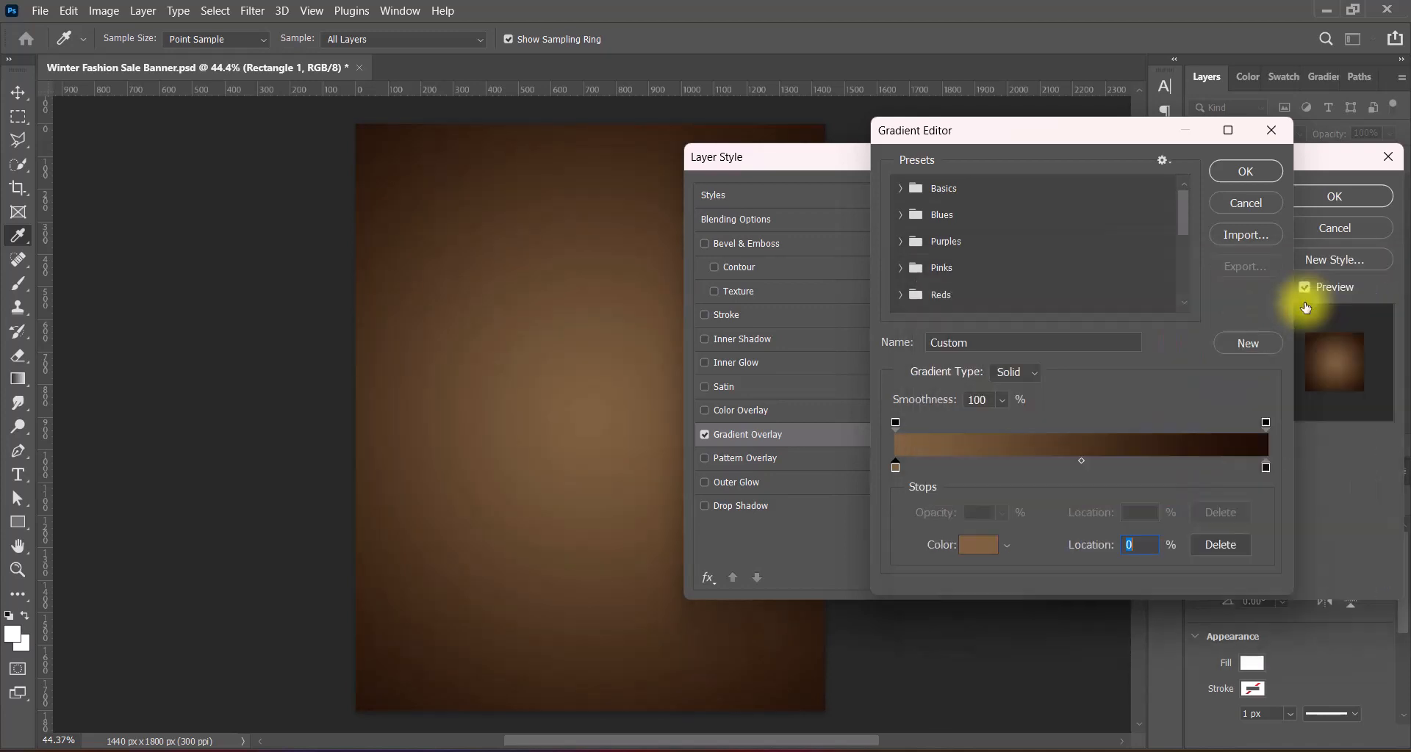
left_click(1247, 171)
Step: Compare the Classic and Perceptual gradient methods, keep Perceptual, and apply the overlay with a smaller scale so the edges darken
left_click(1060, 372)
left_click(1042, 419)
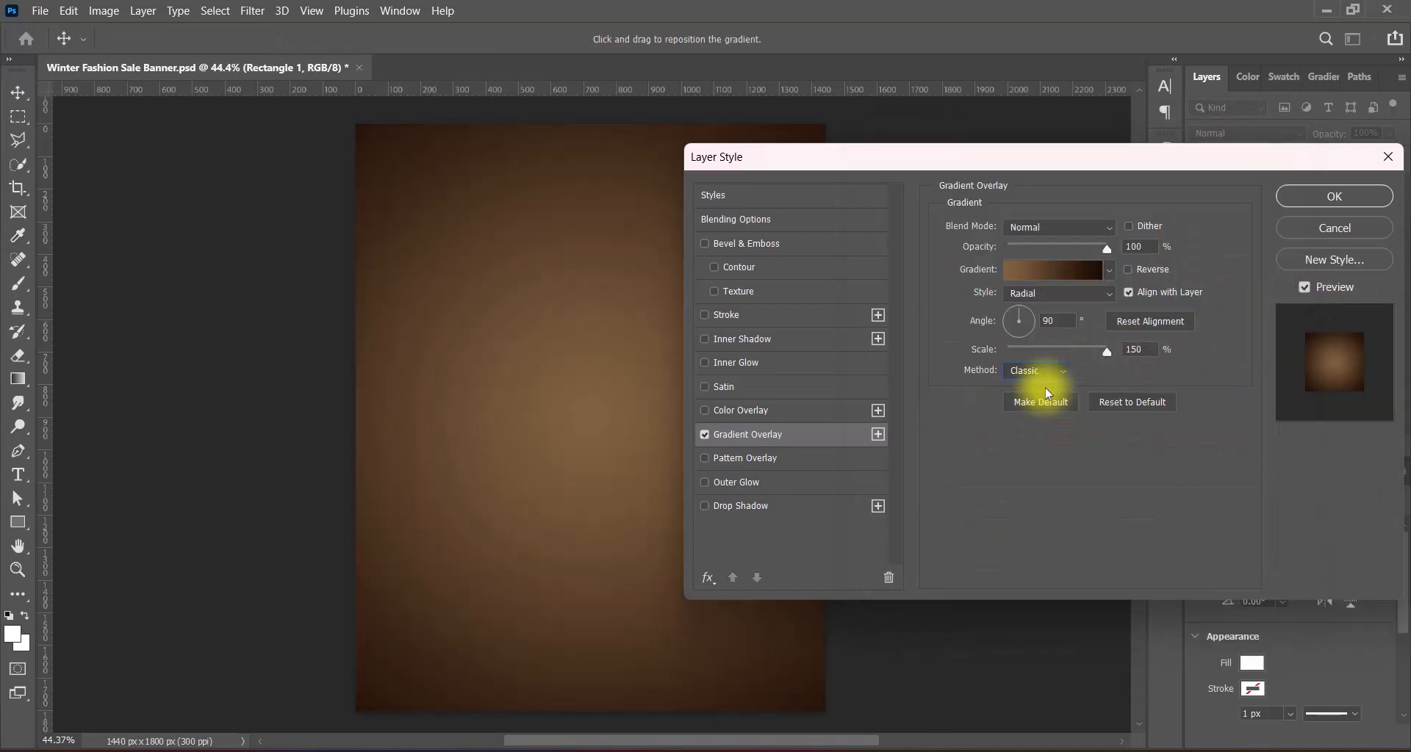
left_click(1043, 373)
left_click(1041, 403)
left_click(1041, 375)
left_click(1042, 359)
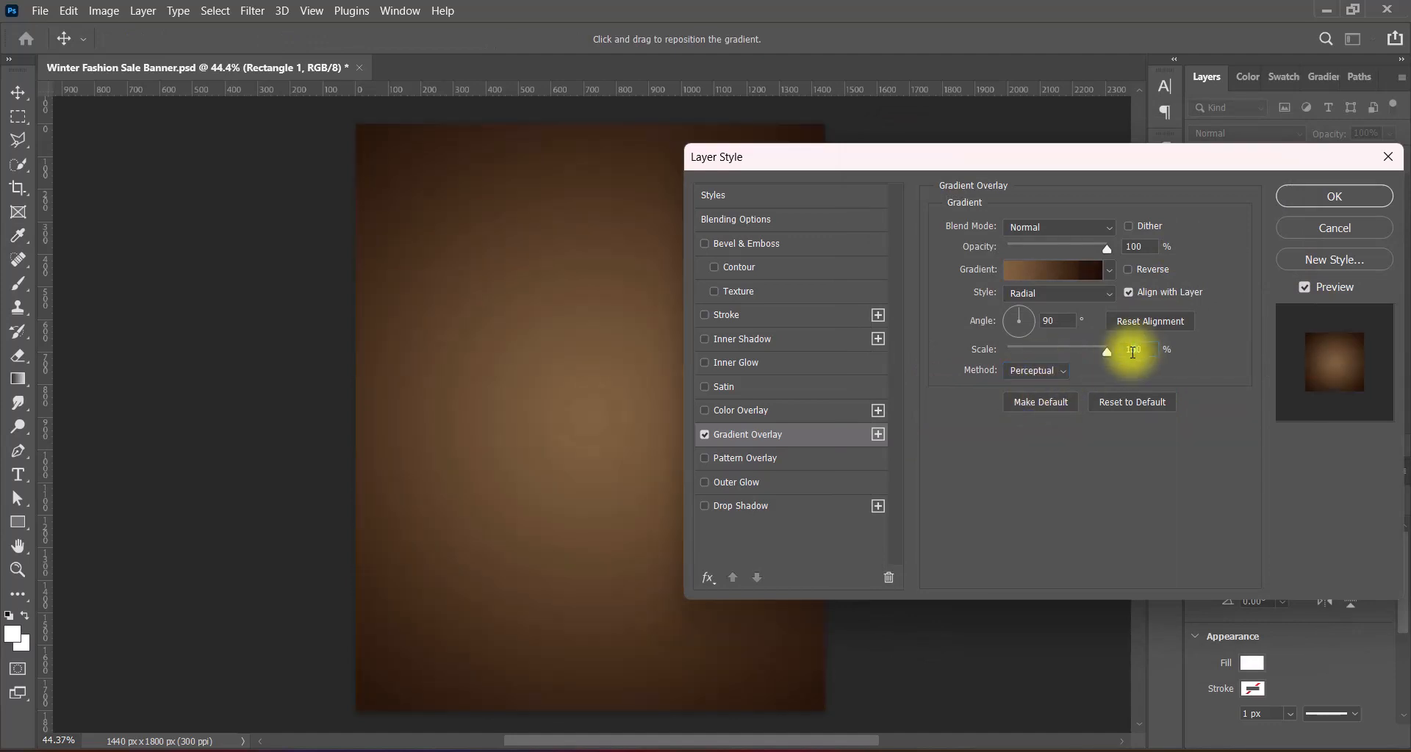
scroll(1132, 353, "down", 5)
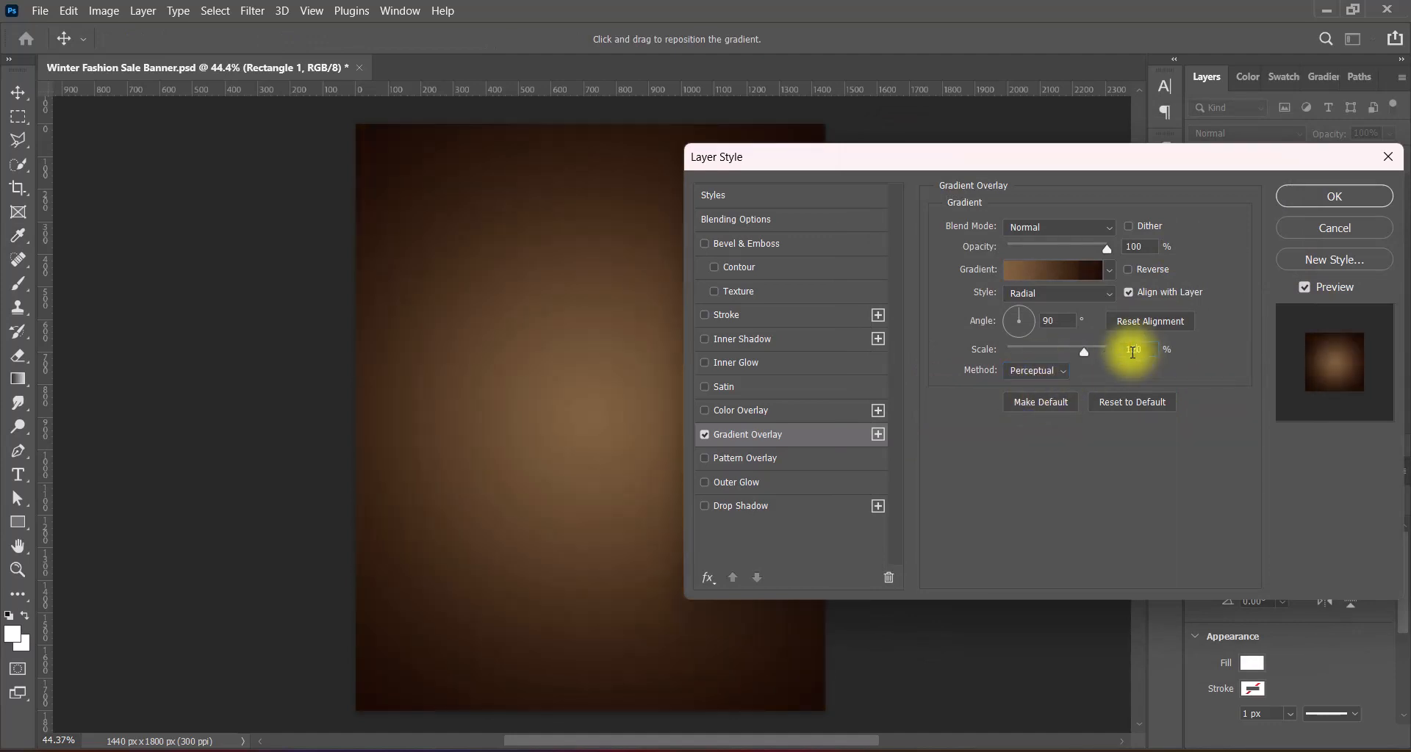
left_click(1305, 203)
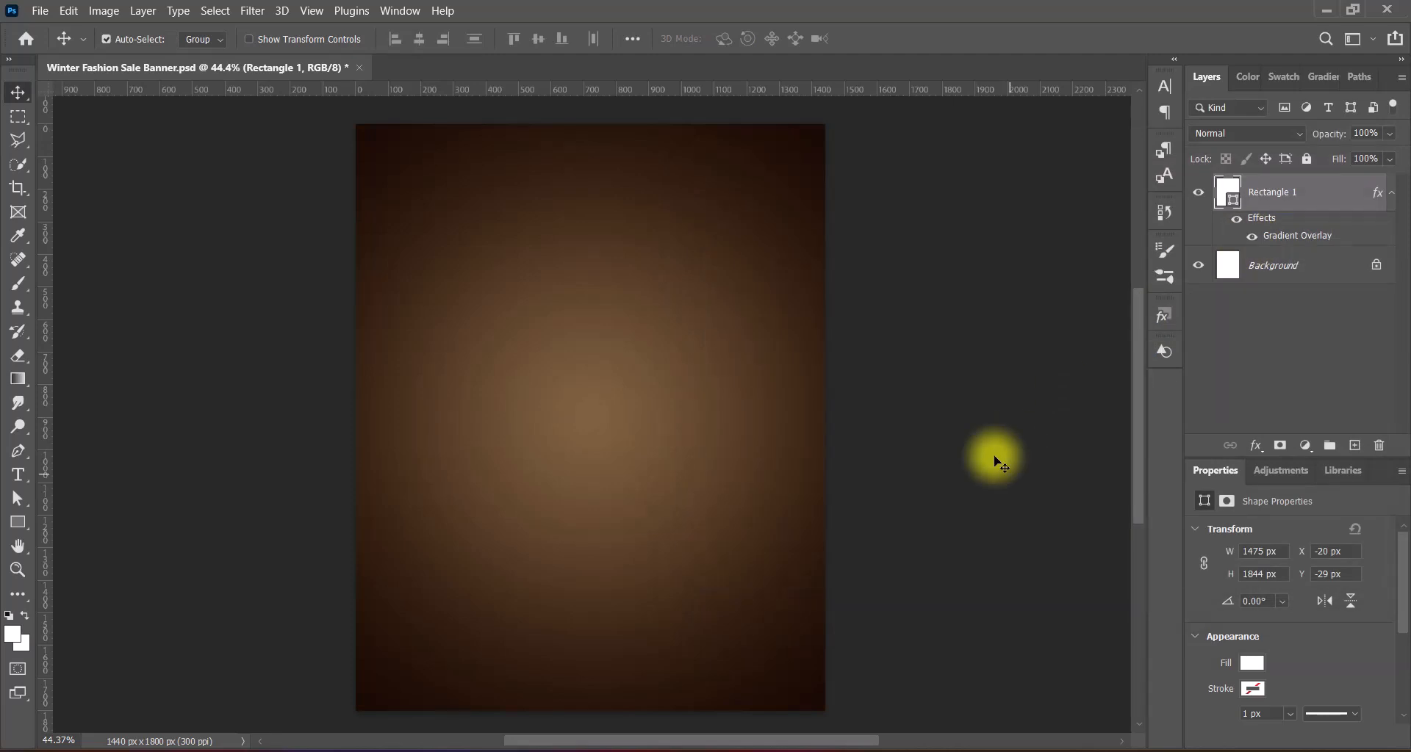
Step: Add a new empty layer above the gradient rectangle
left_click(1354, 446)
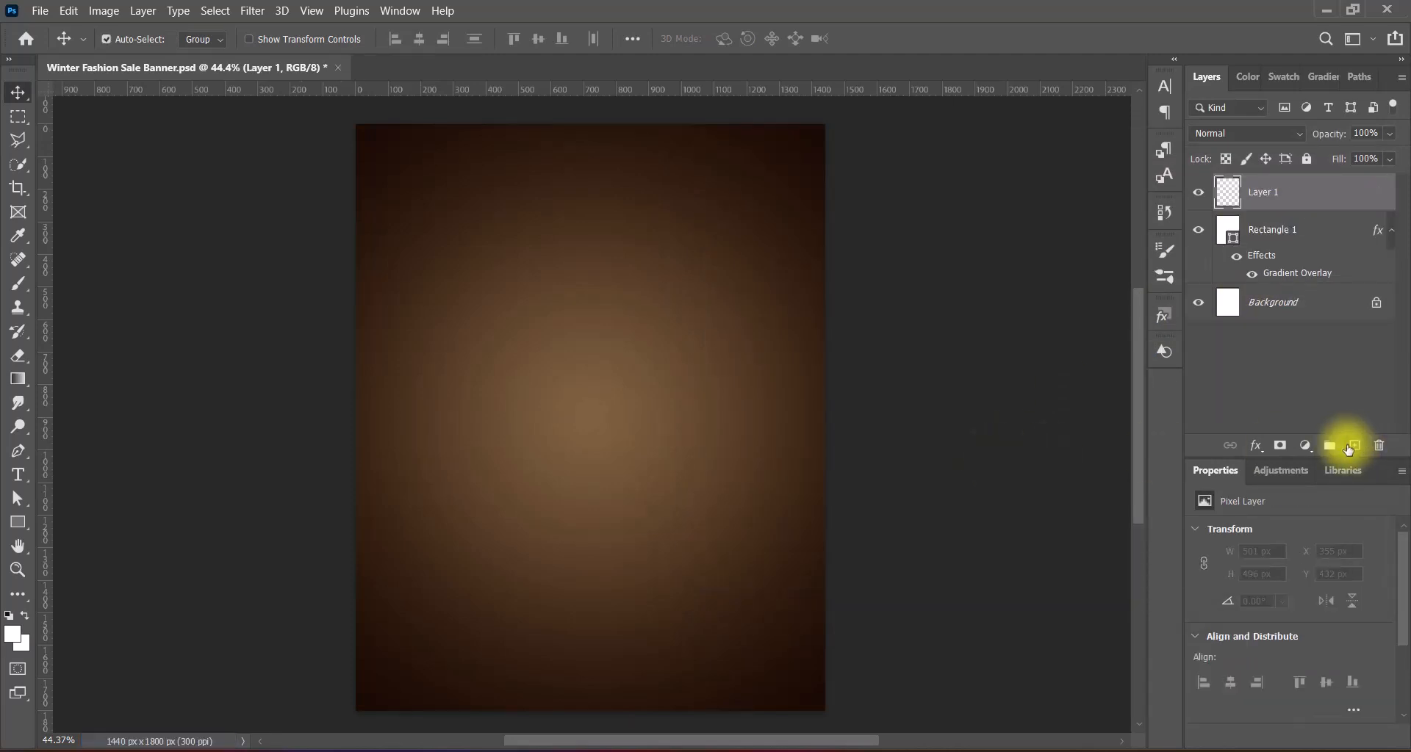
left_click(18, 523)
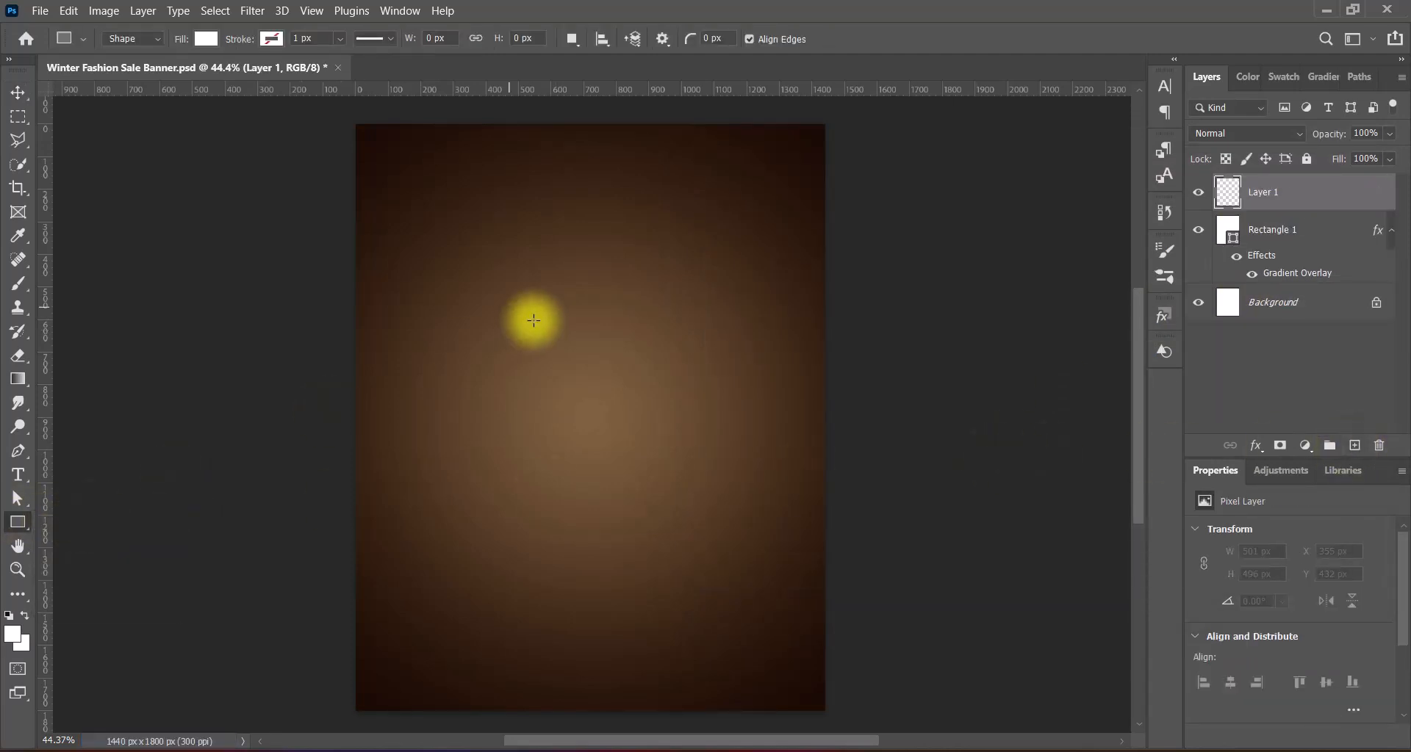
left_click_drag(498, 298, 603, 417)
key("ctrl+z")
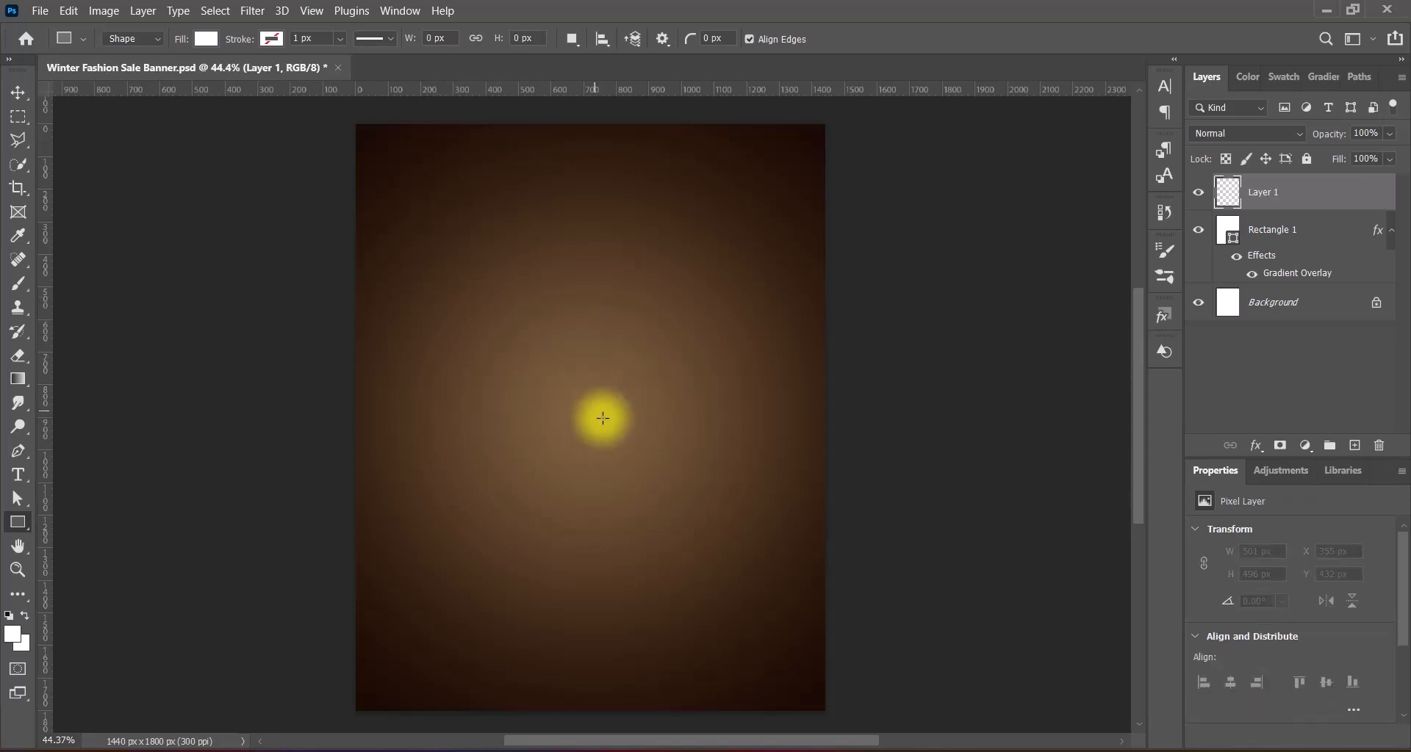
Step: Draw a circle about 1138 px in diameter with the Ellipse tool and center it on the canvas
right_click(26, 524)
left_click(95, 539)
left_click_drag(493, 296, 900, 665)
key("v")
left_click_drag(728, 475, 640, 416)
Step: Remove the circle's fill color and deselect its layer
scroll(1322, 597, "down", 3)
left_click(1275, 576)
left_click(1158, 456)
left_click(1213, 393)
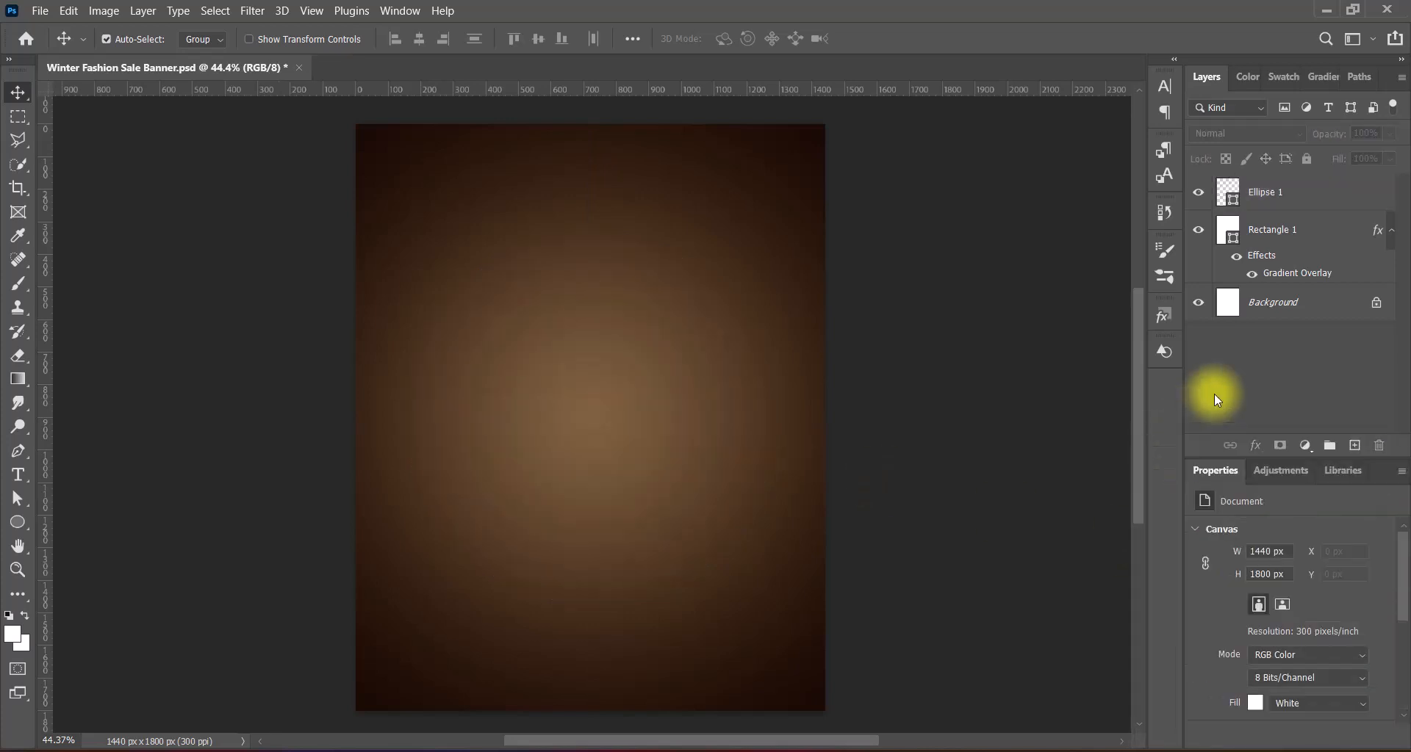
Step: Set the circle's stroke to a light orange by sampling the background's center and raising the color to full brightness
left_click(1255, 187)
left_click(1262, 689)
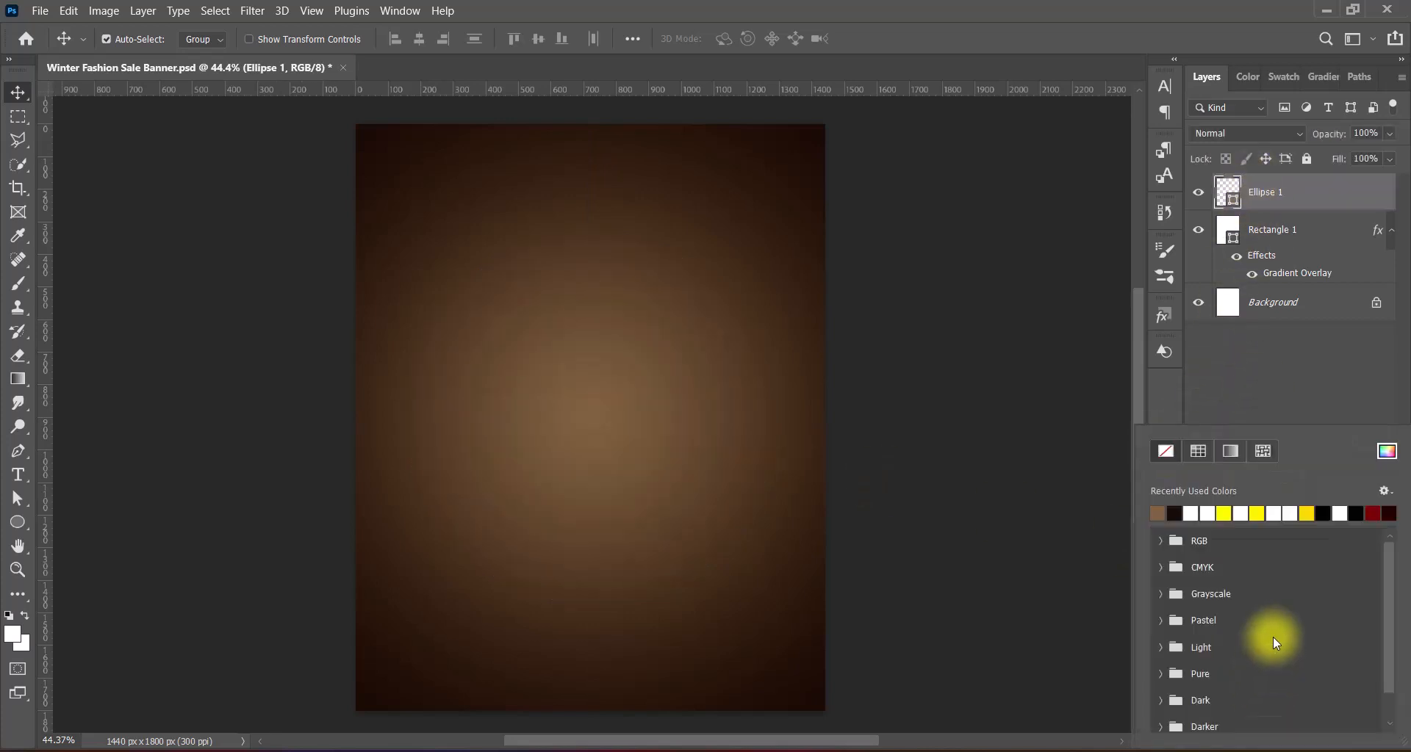
left_click(1386, 452)
left_click(591, 417)
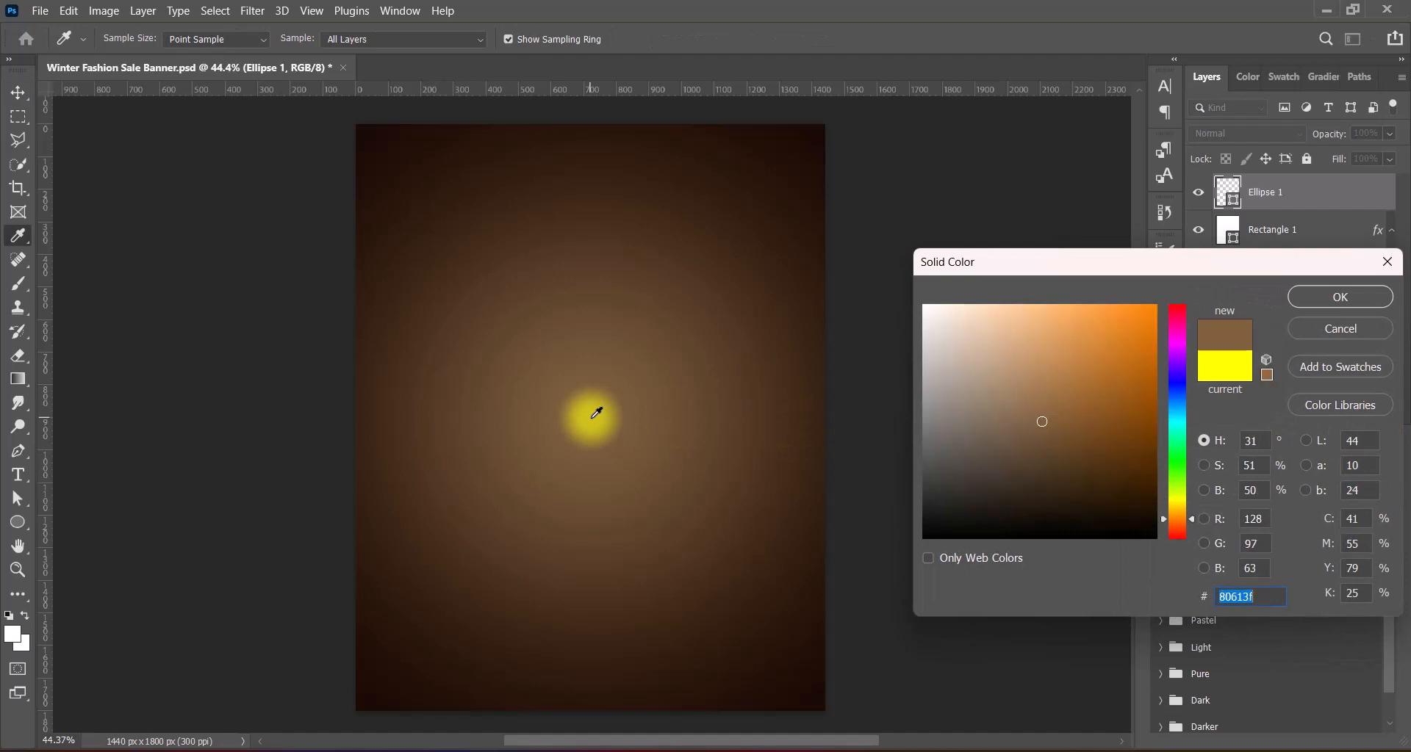
left_click_drag(1046, 310, 1045, 295)
left_click(1315, 298)
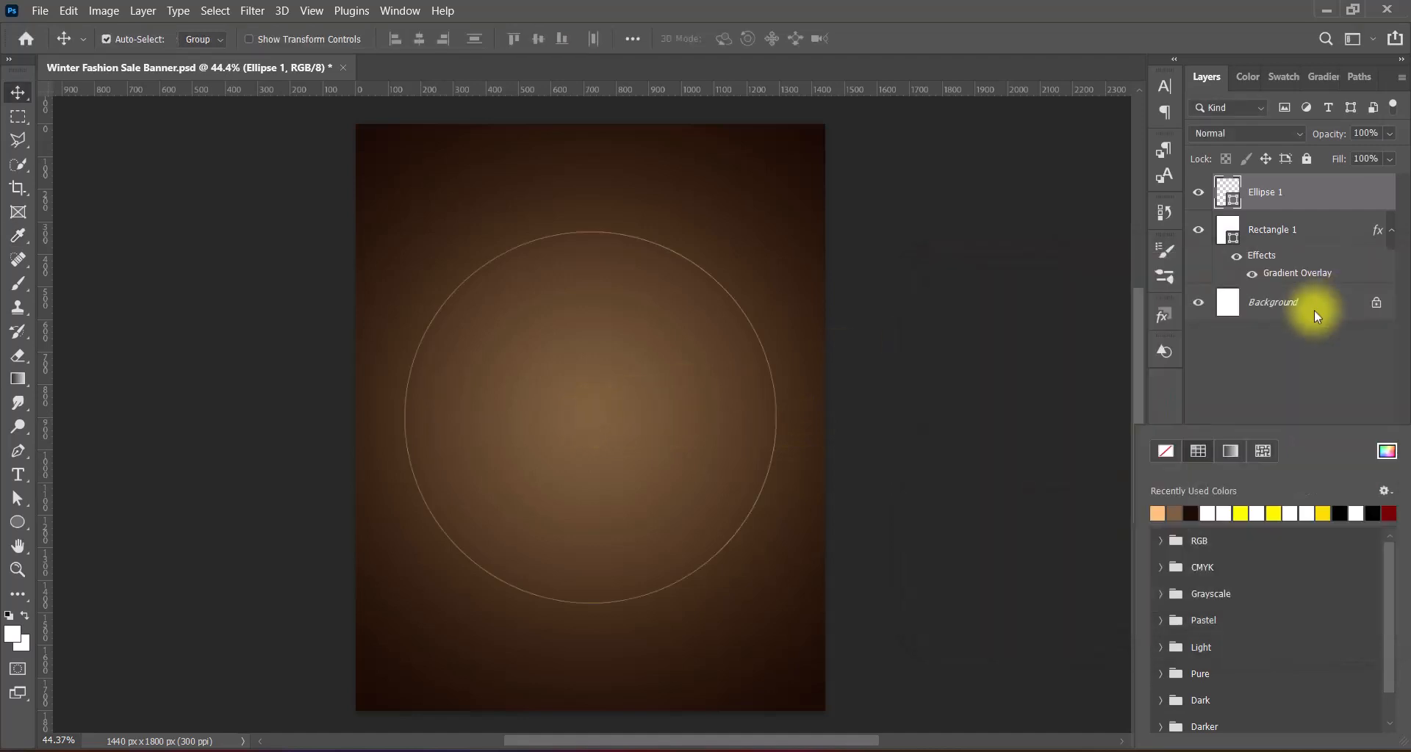
Step: Set the circle's stroke width to 6 px and give it the dotted line style
left_click_drag(1275, 714, 1214, 712)
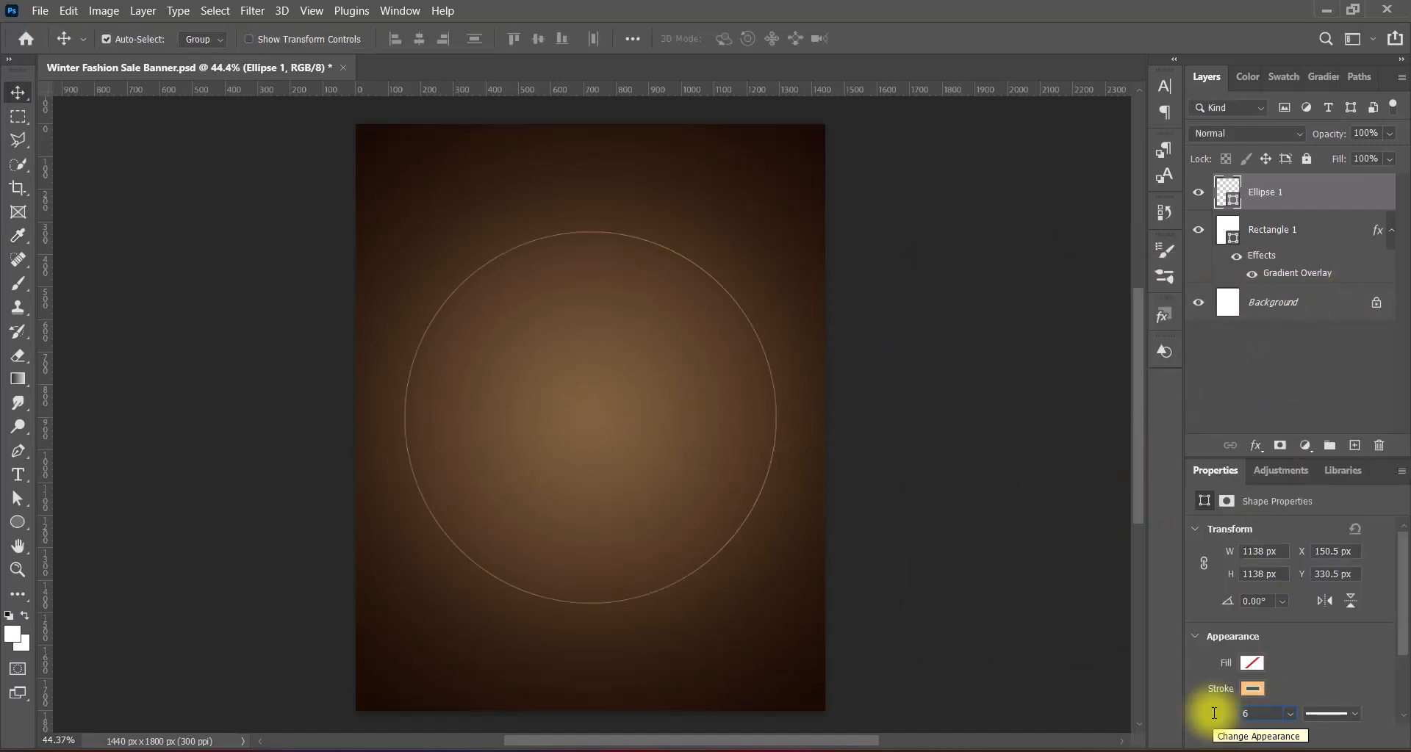
type("6")
key("Return")
left_click(1356, 716)
left_click(1285, 643)
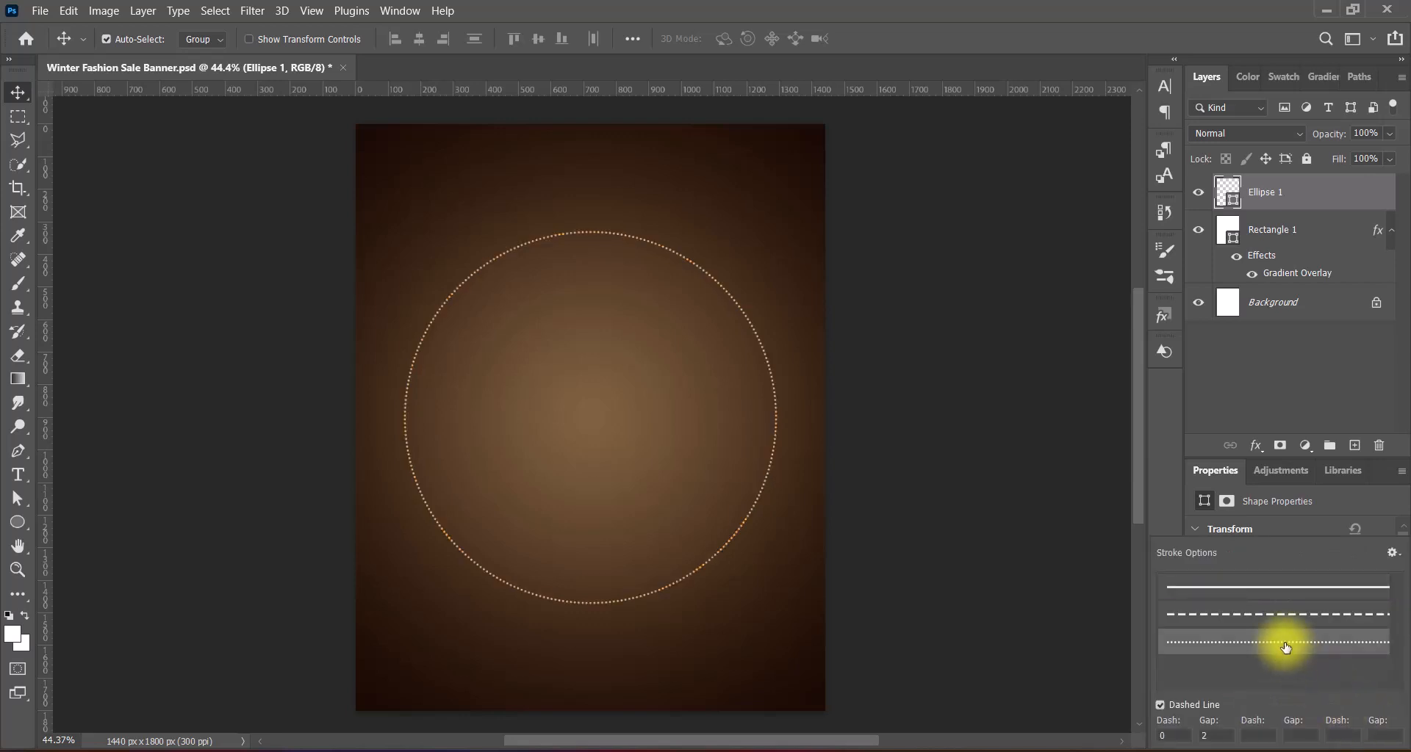
Step: Enlarge the dots by increasing the circle's stroke width in stages to 21 px
key("Return")
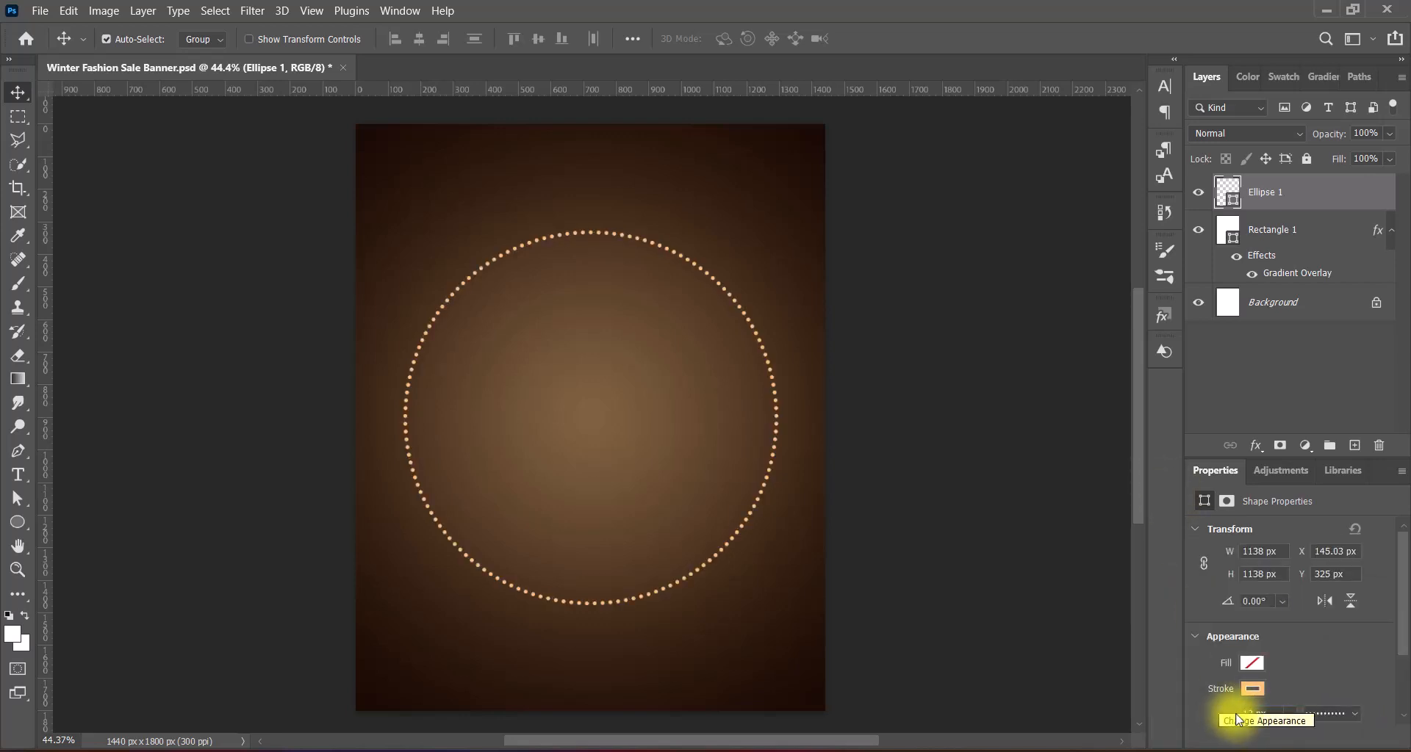
left_click_drag(1401, 598, 1406, 642)
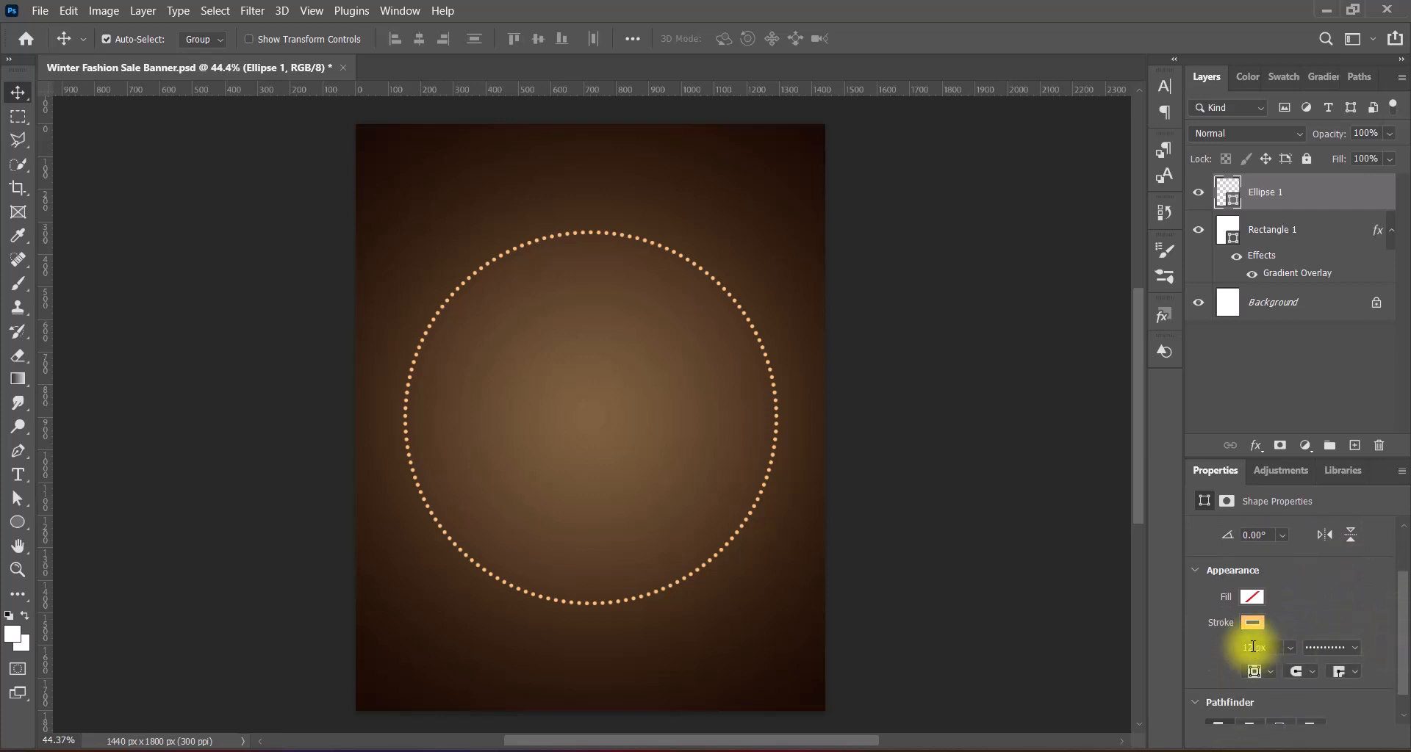
key("Return")
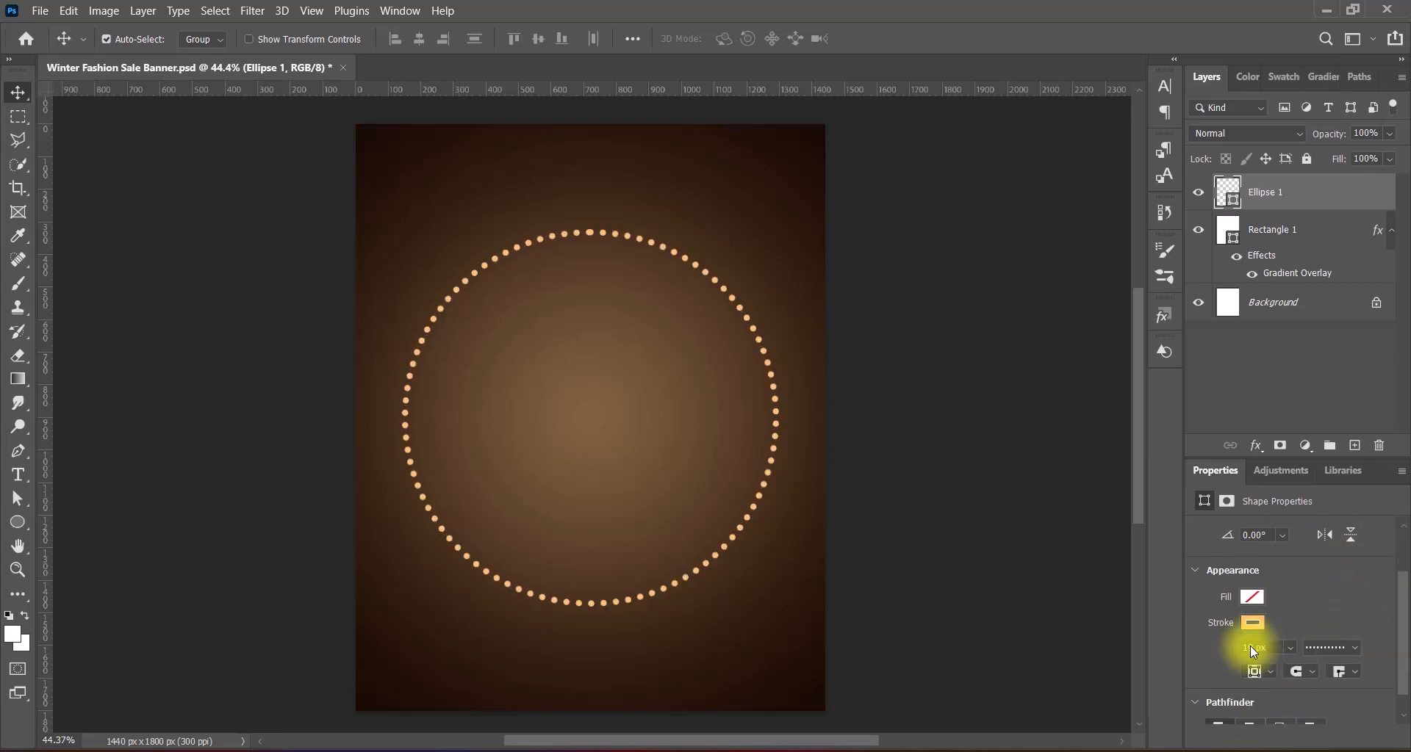
left_click(1252, 649)
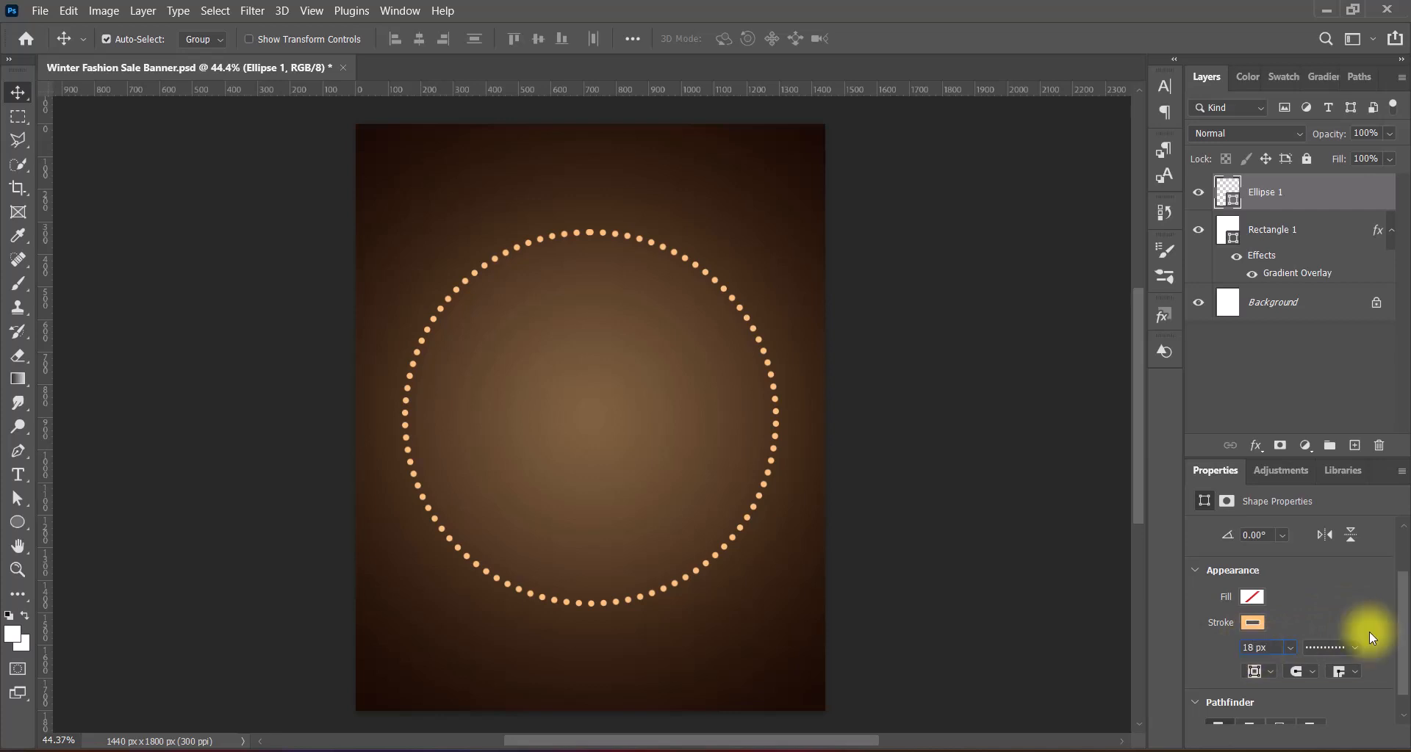
key("Return")
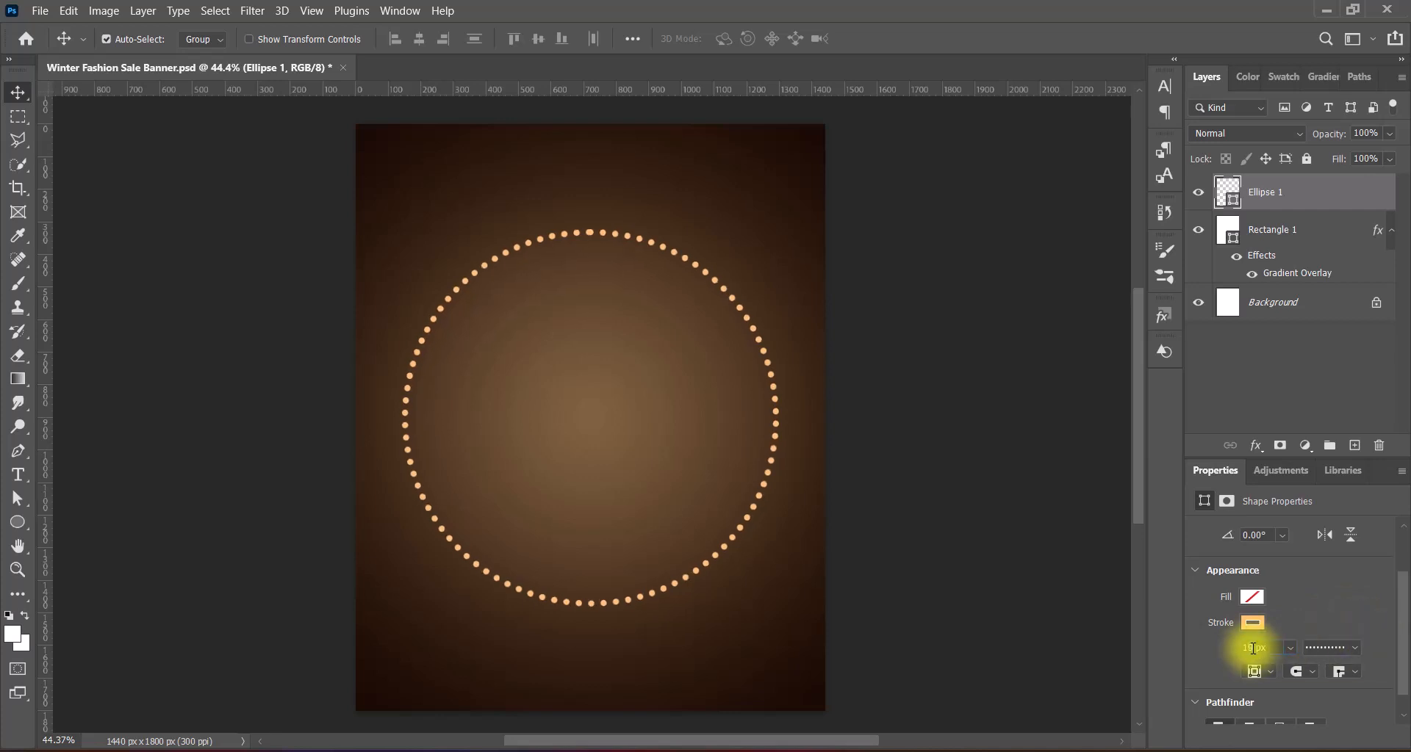
key("Return")
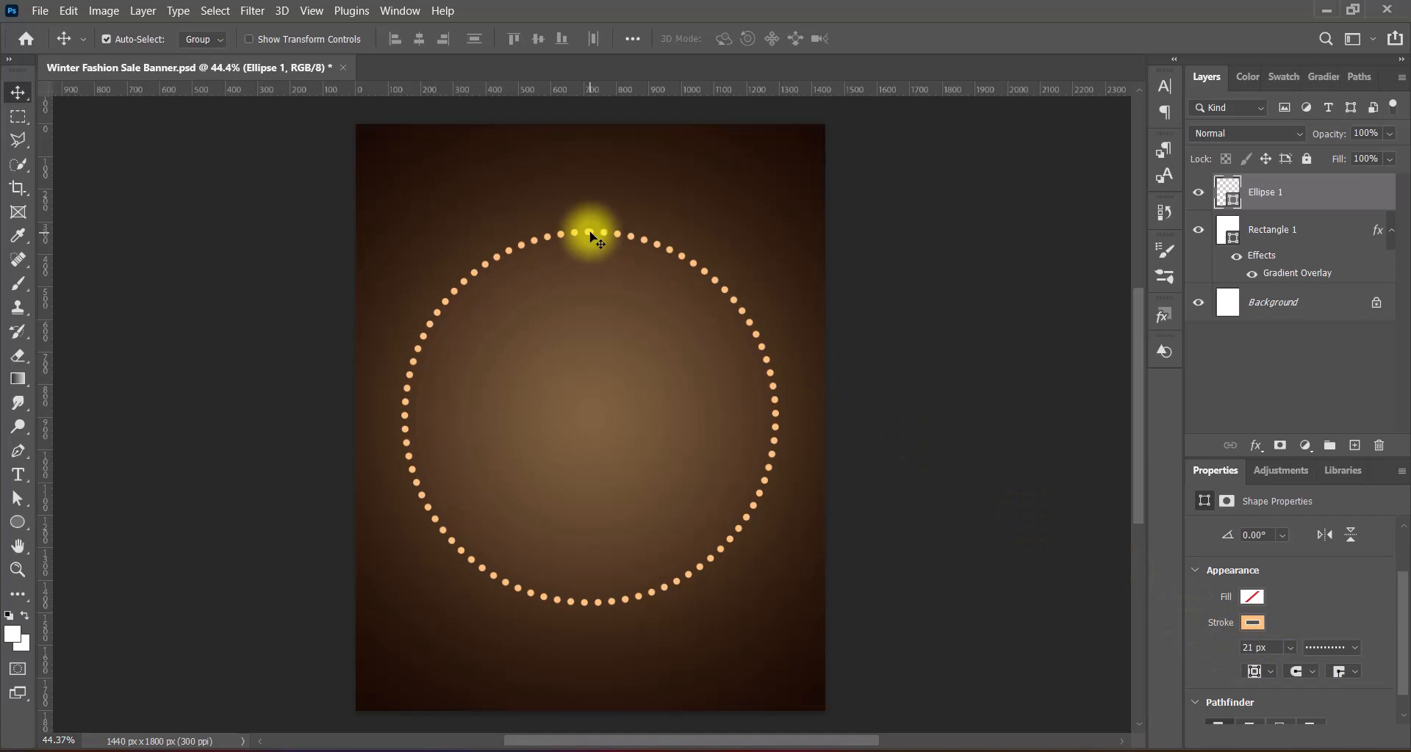
Step: Duplicate the dotted circle slightly lower on the canvas and set the copy's stroke width to 12 px
left_click_drag(593, 236, 598, 293)
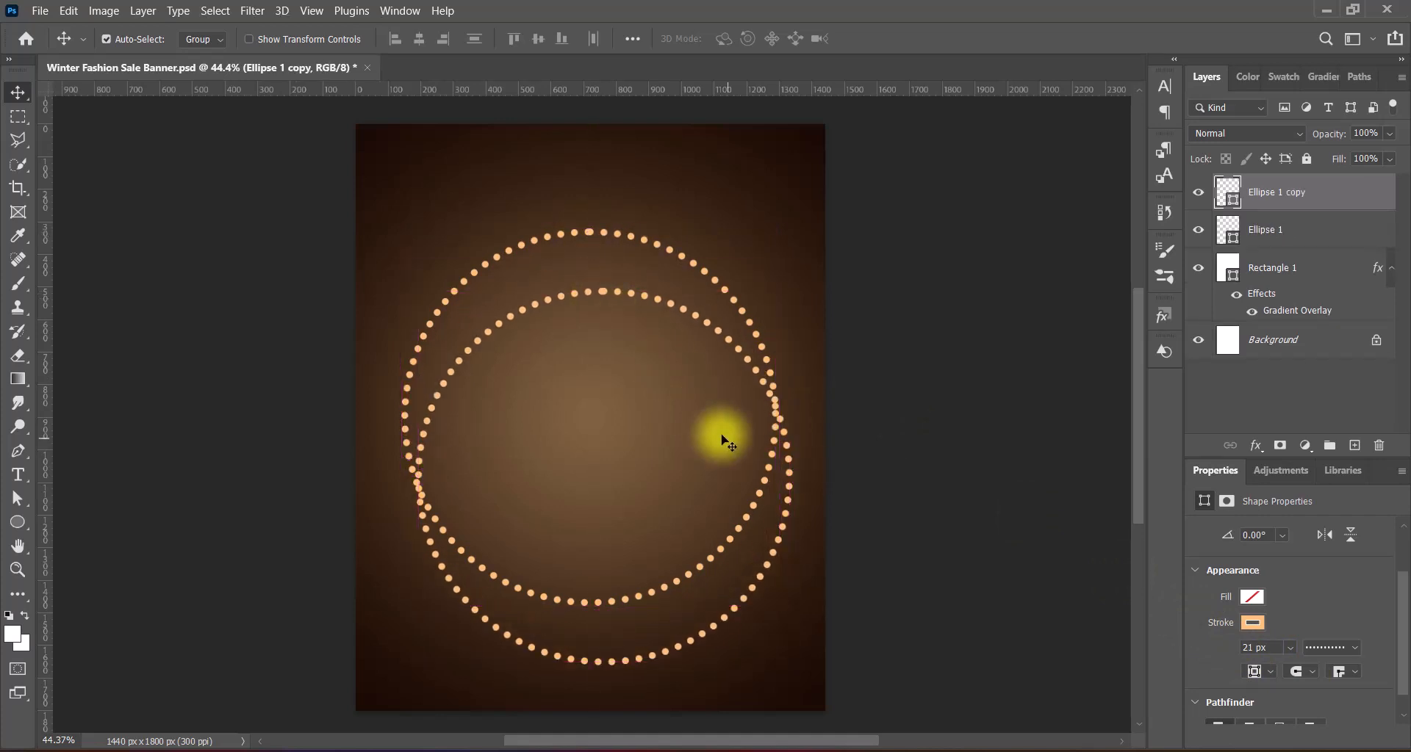
left_click(1229, 648)
key("Return")
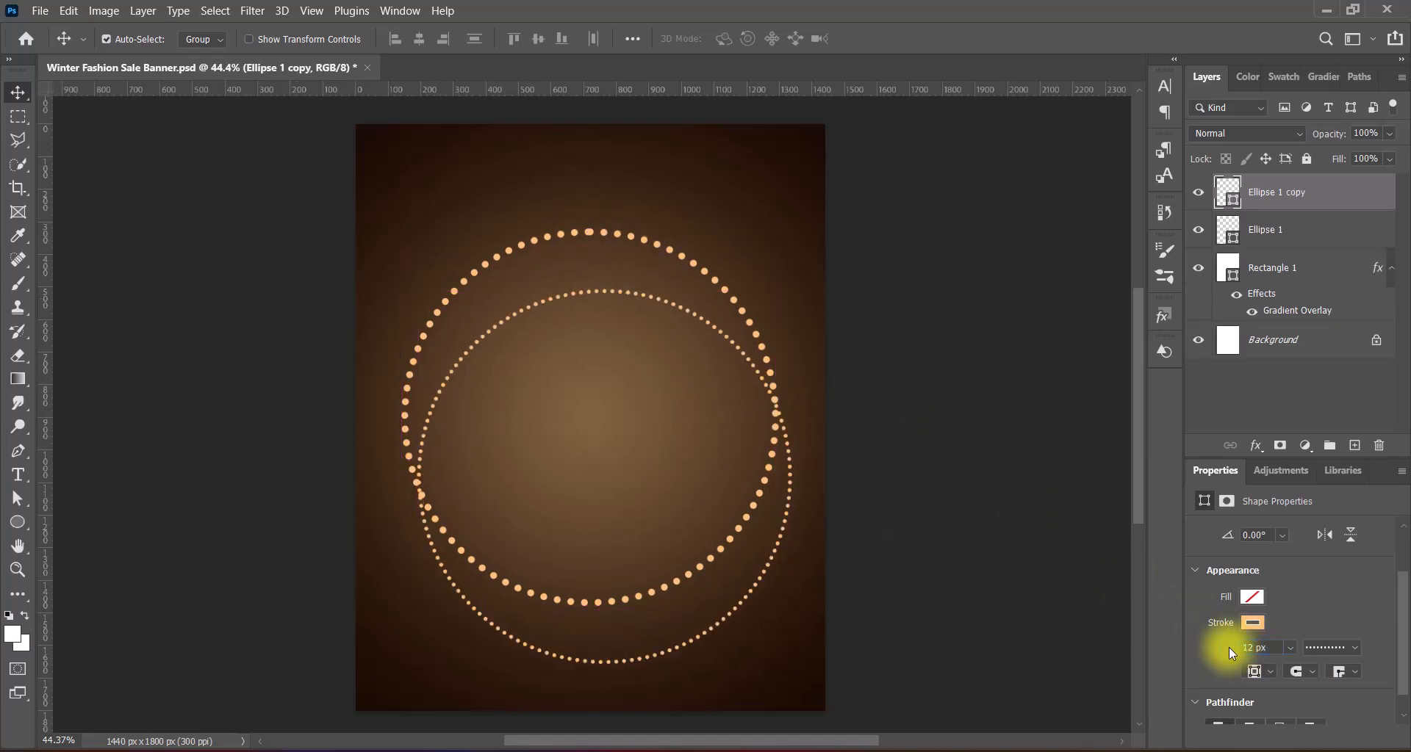
Step: Shrink the thin dotted circle toward the canvas's lower right and place a duplicate of it at the upper left
key("ctrl+t")
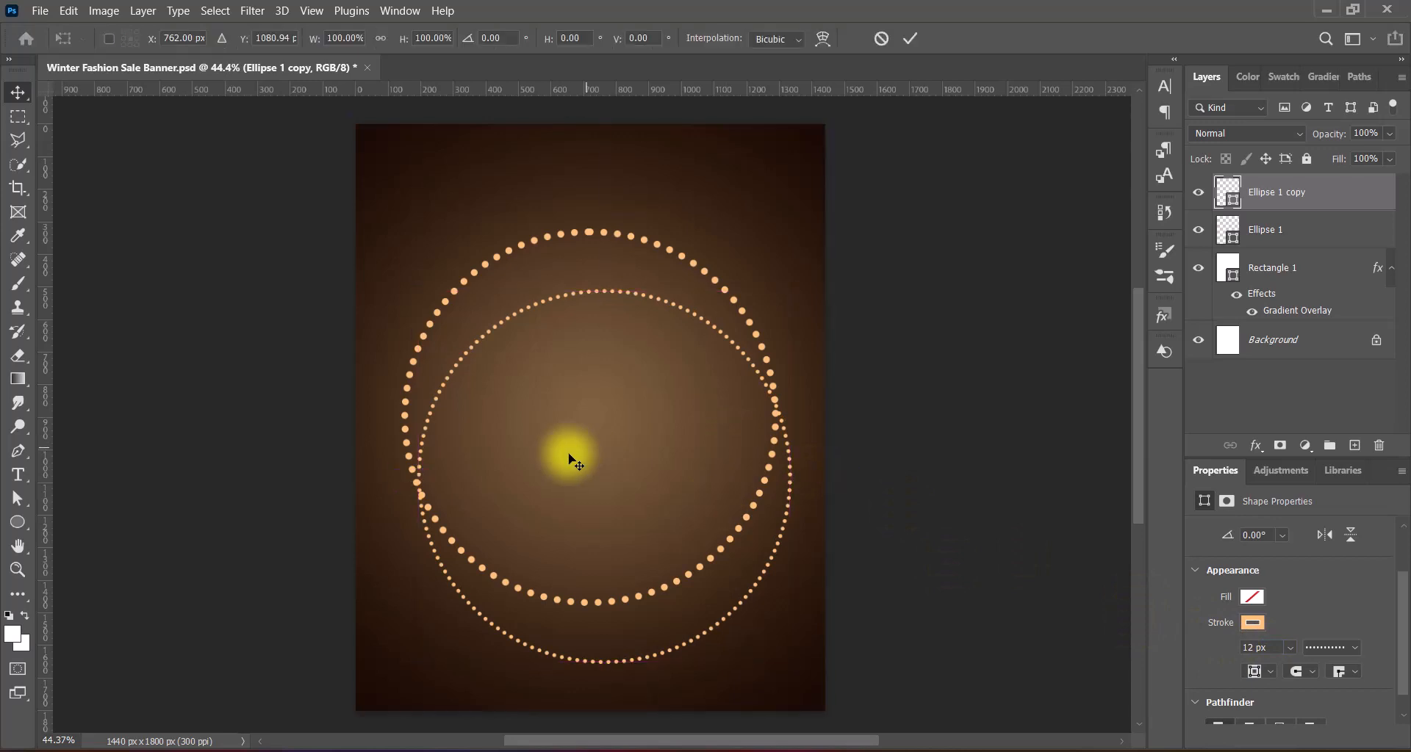
left_click_drag(602, 289, 611, 325)
left_click_drag(615, 524, 645, 512)
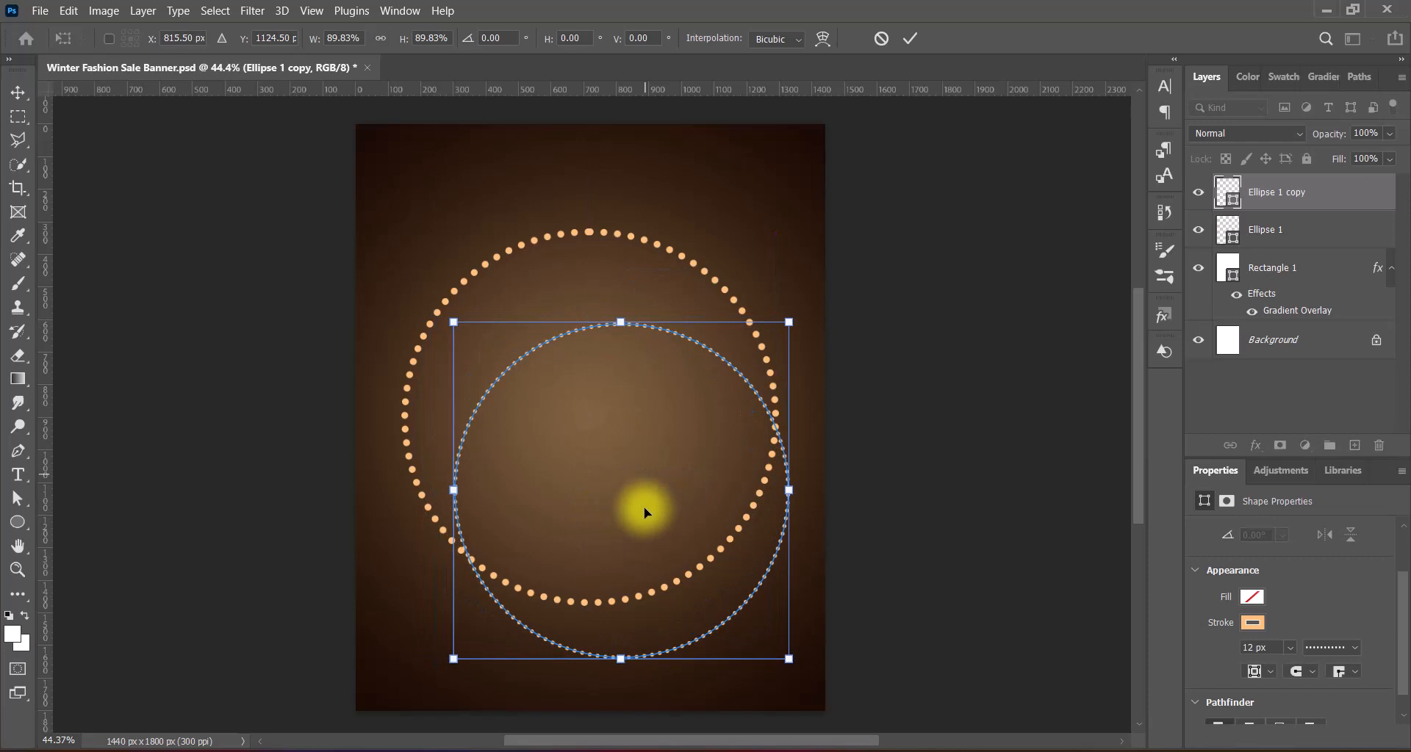
left_click_drag(623, 320, 623, 352)
key("Return")
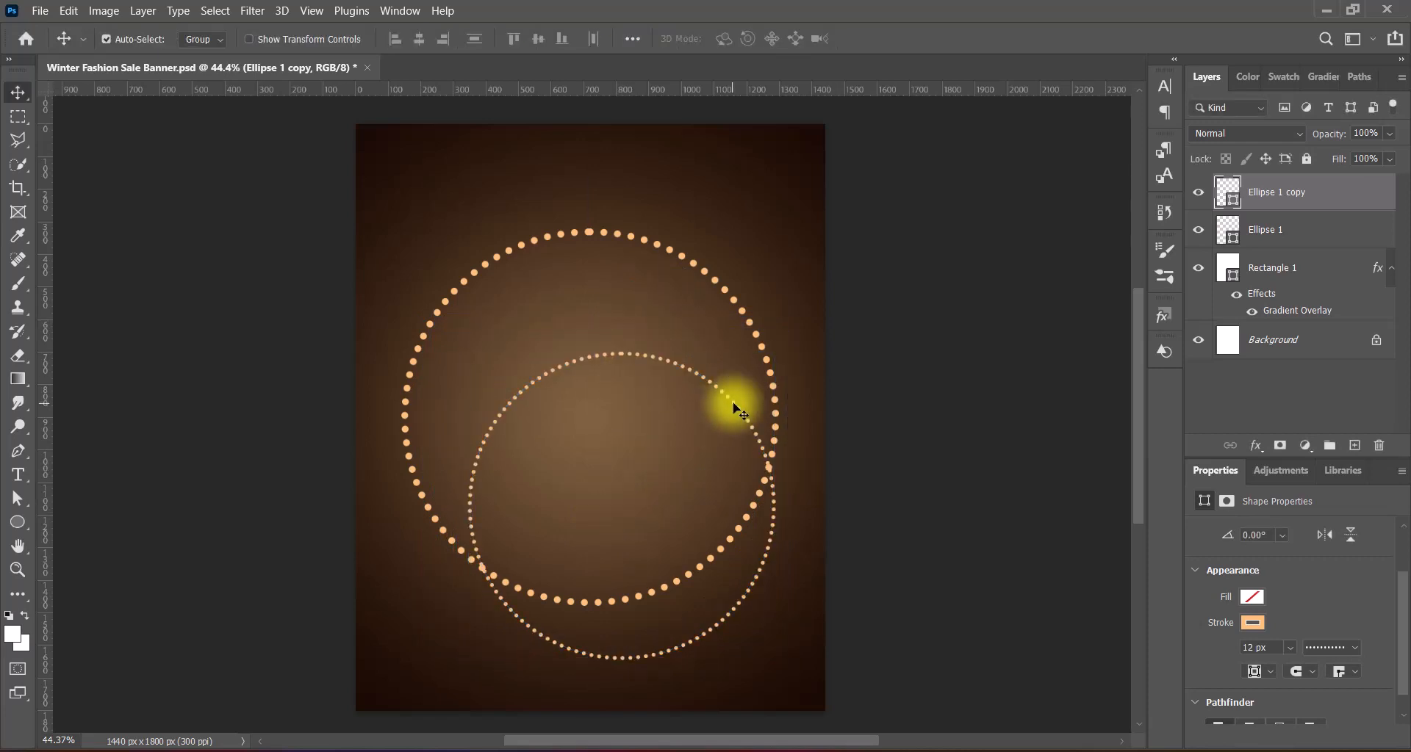
left_click_drag(734, 405, 675, 356)
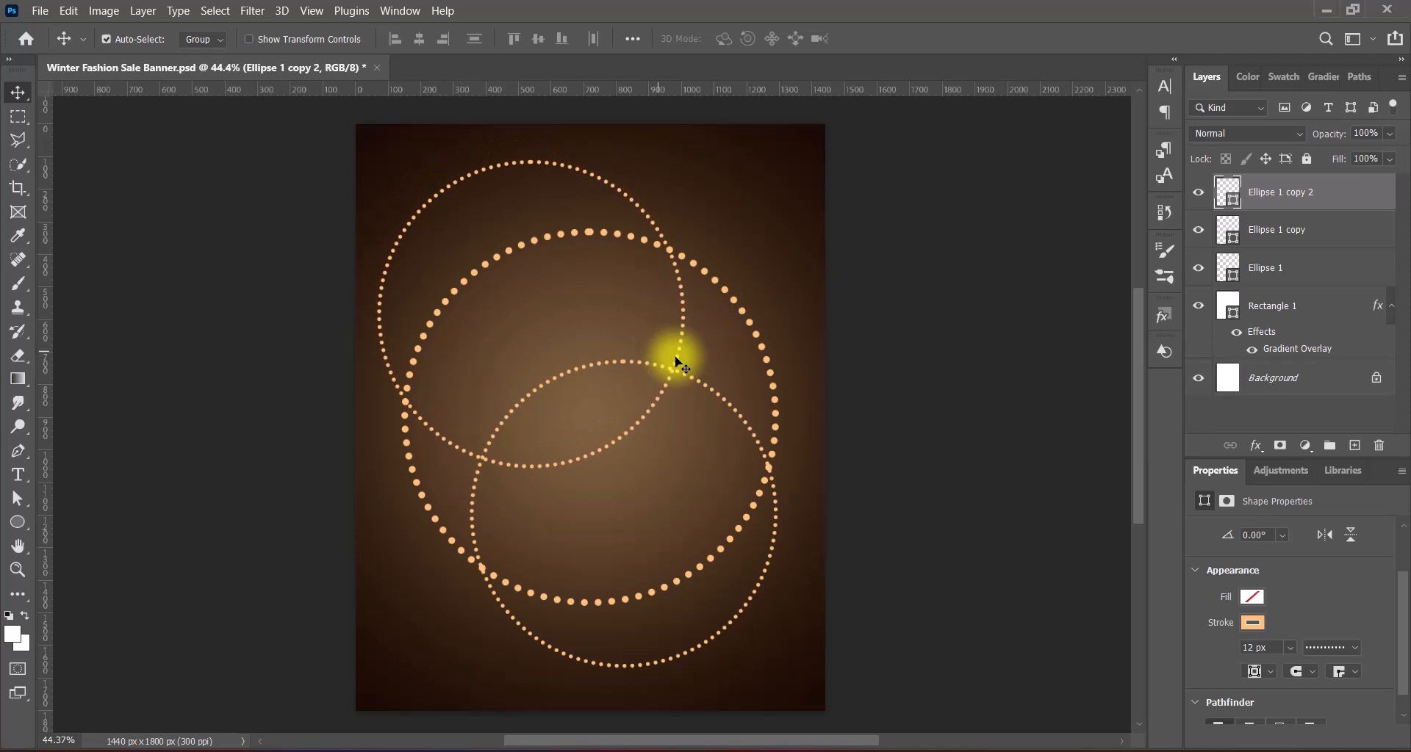
Step: Duplicate the large dotted circle and scale the copy down about its center to form an inner concentric ring
left_click_drag(625, 597, 632, 536, "alt")
key("ctrl+t")
left_click_drag(591, 155, 590, 256)
mouse_move(597, 398)
left_mouse_down()
mouse_move(588, 425)
mouse_move(601, 422)
left_mouse_up()
key("Return")
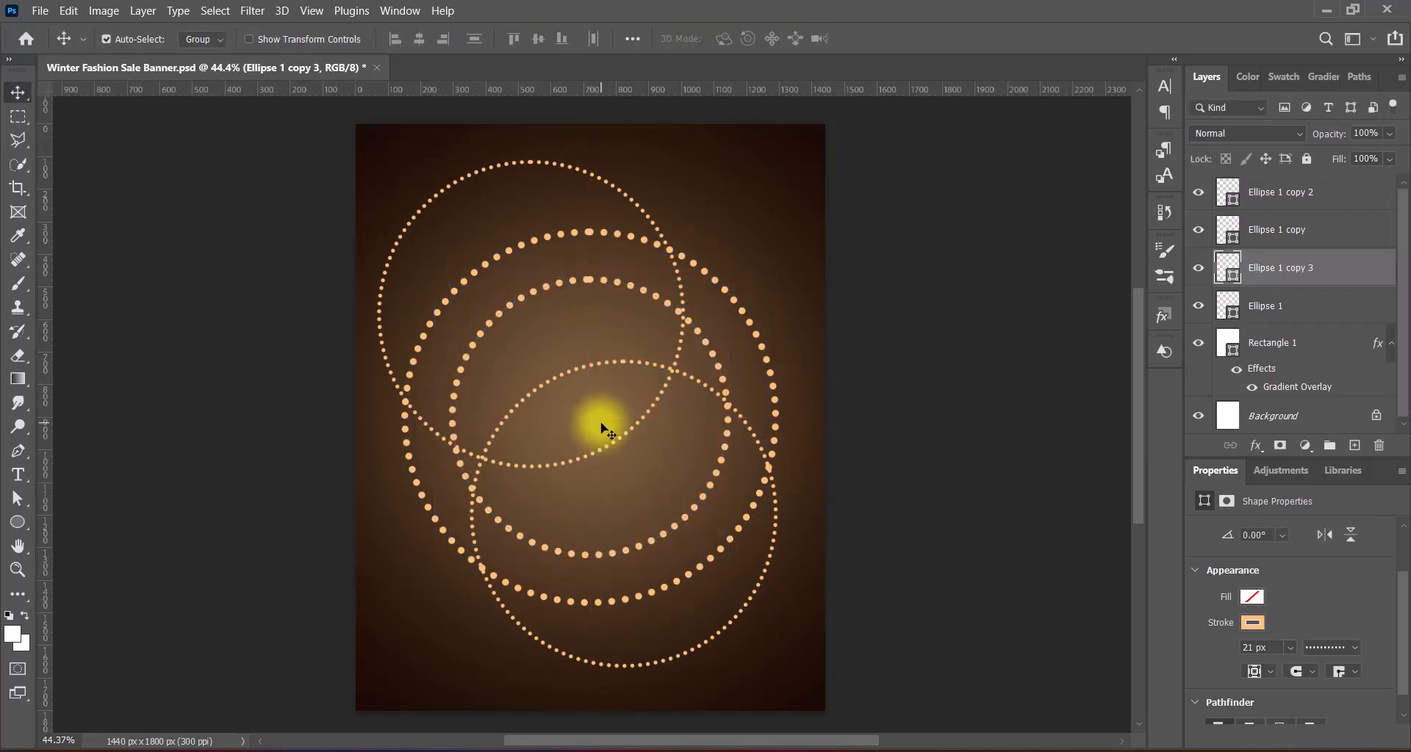
Step: Set the inner ring's stroke width to 15 px and move its layer below Ellipse 1
left_click(1229, 650)
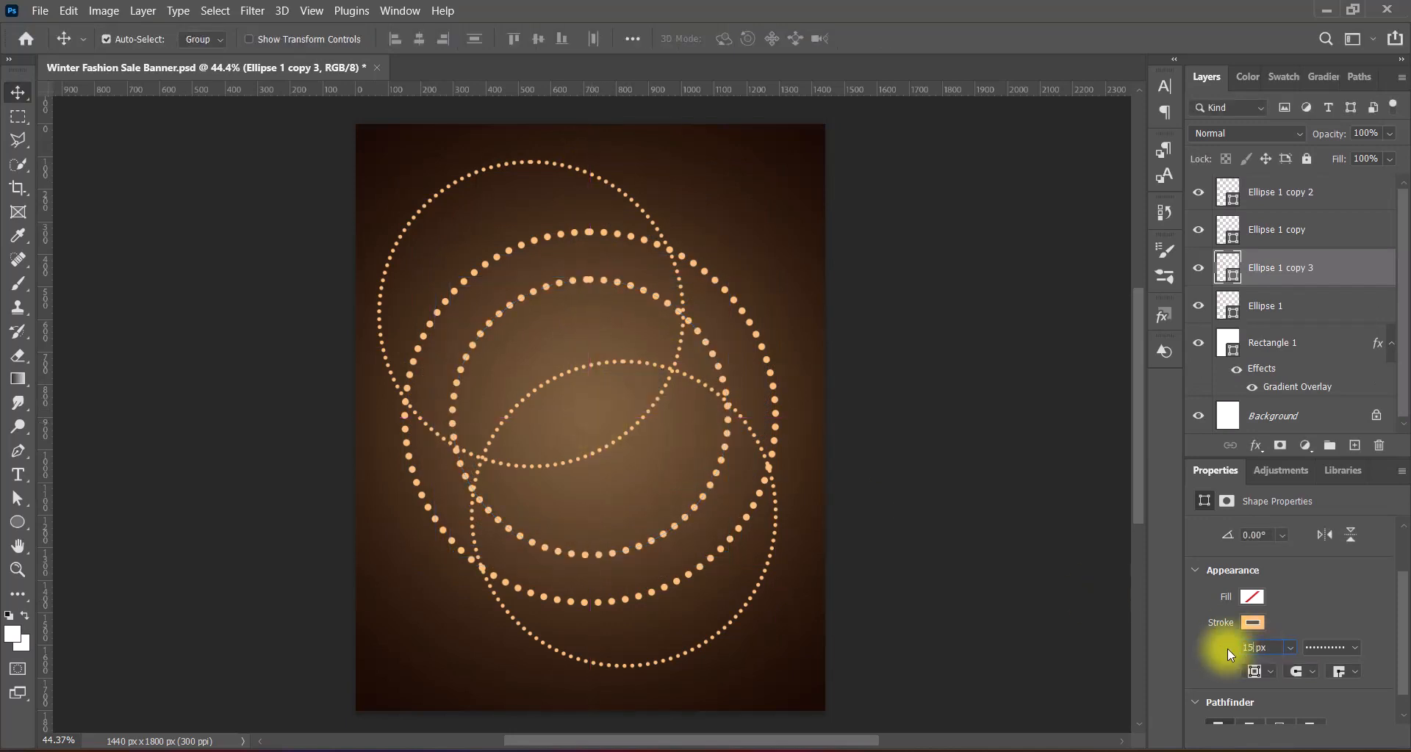
type("15")
key("Return")
left_click_drag(1259, 271, 1279, 330)
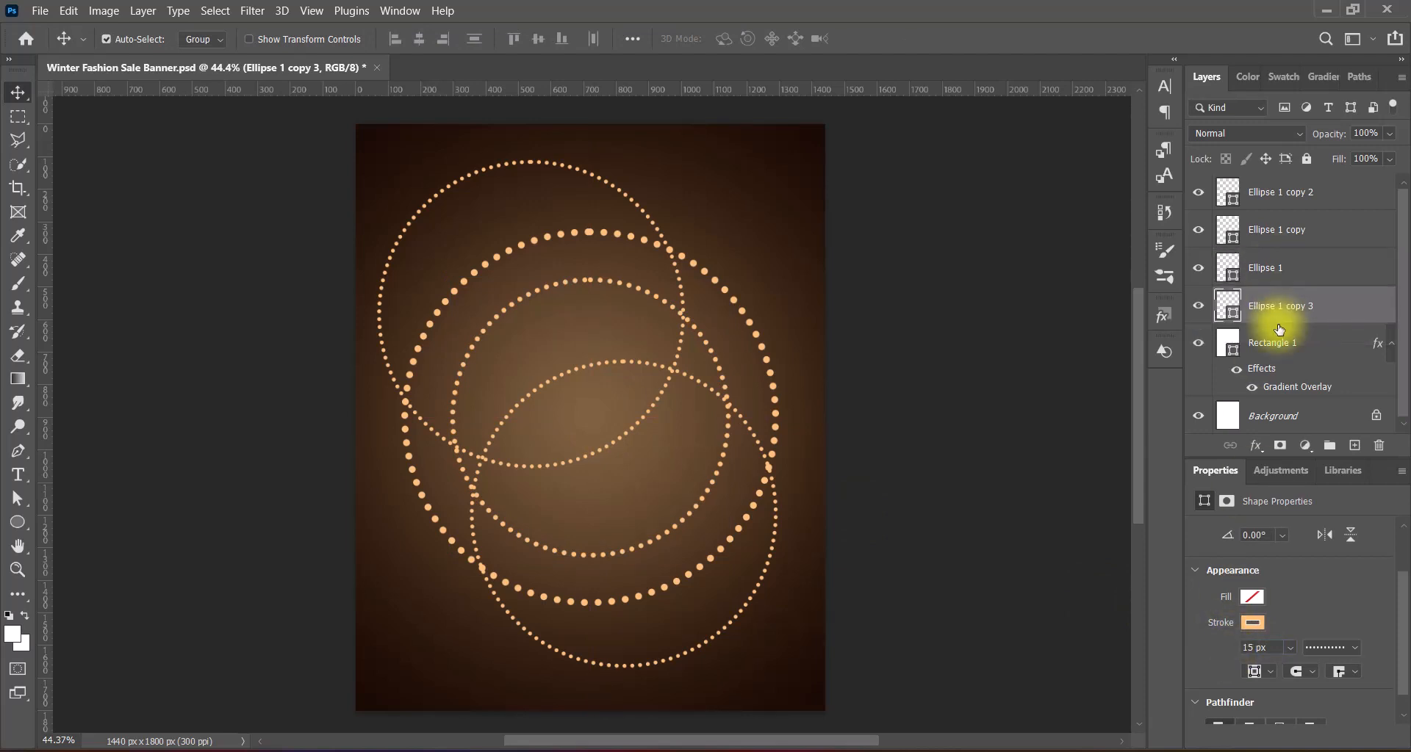
left_click(1200, 308)
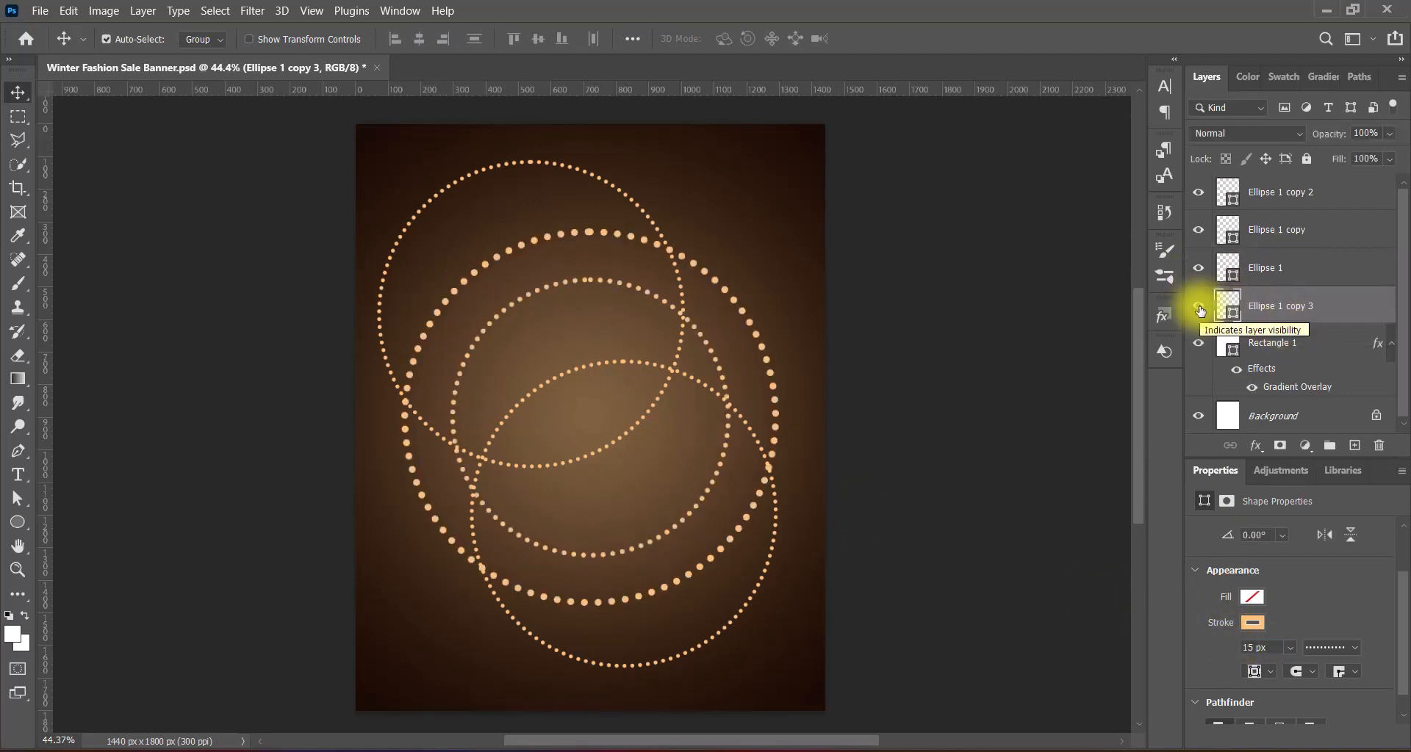
Step: Duplicate the inner ring, scale the copy down concentrically inside it, and move its layer below Ellipse 1 copy 3
key("ctrl+j")
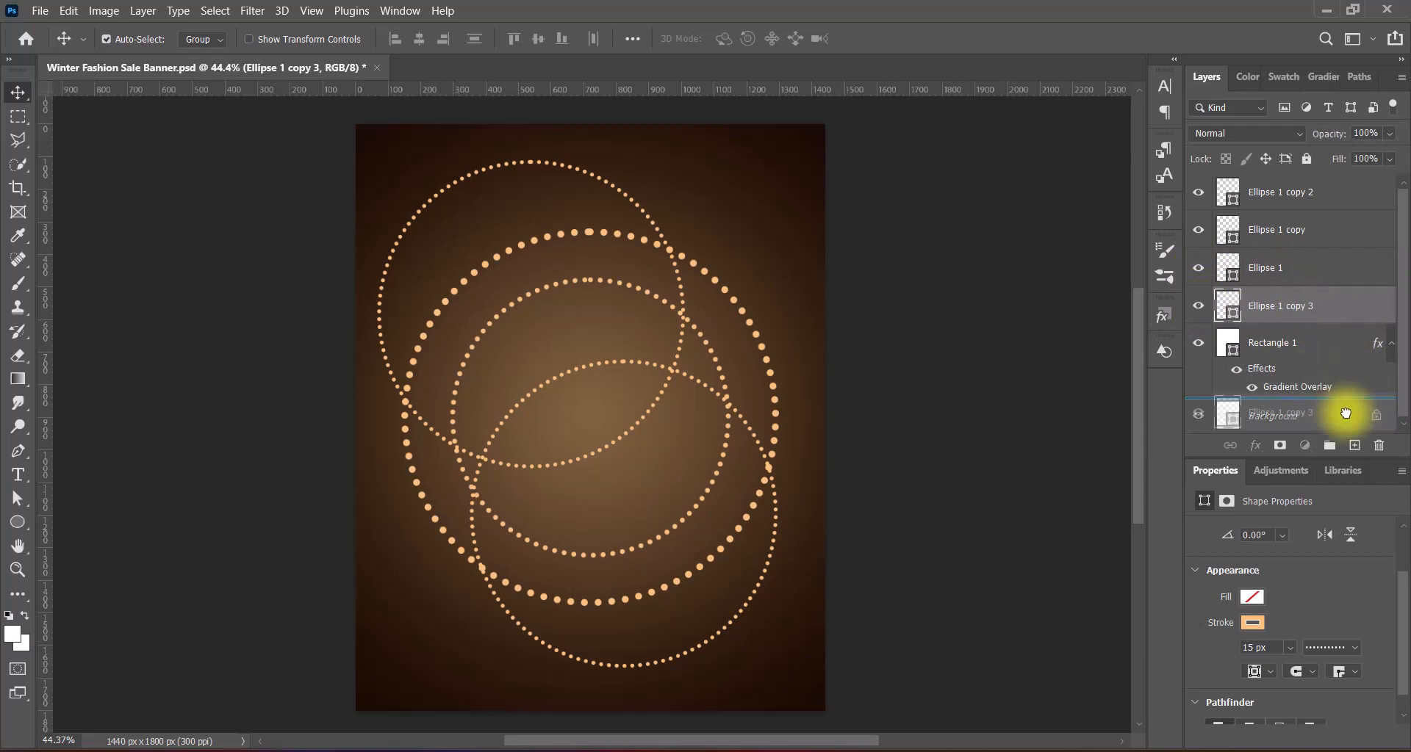
key("ctrl+t")
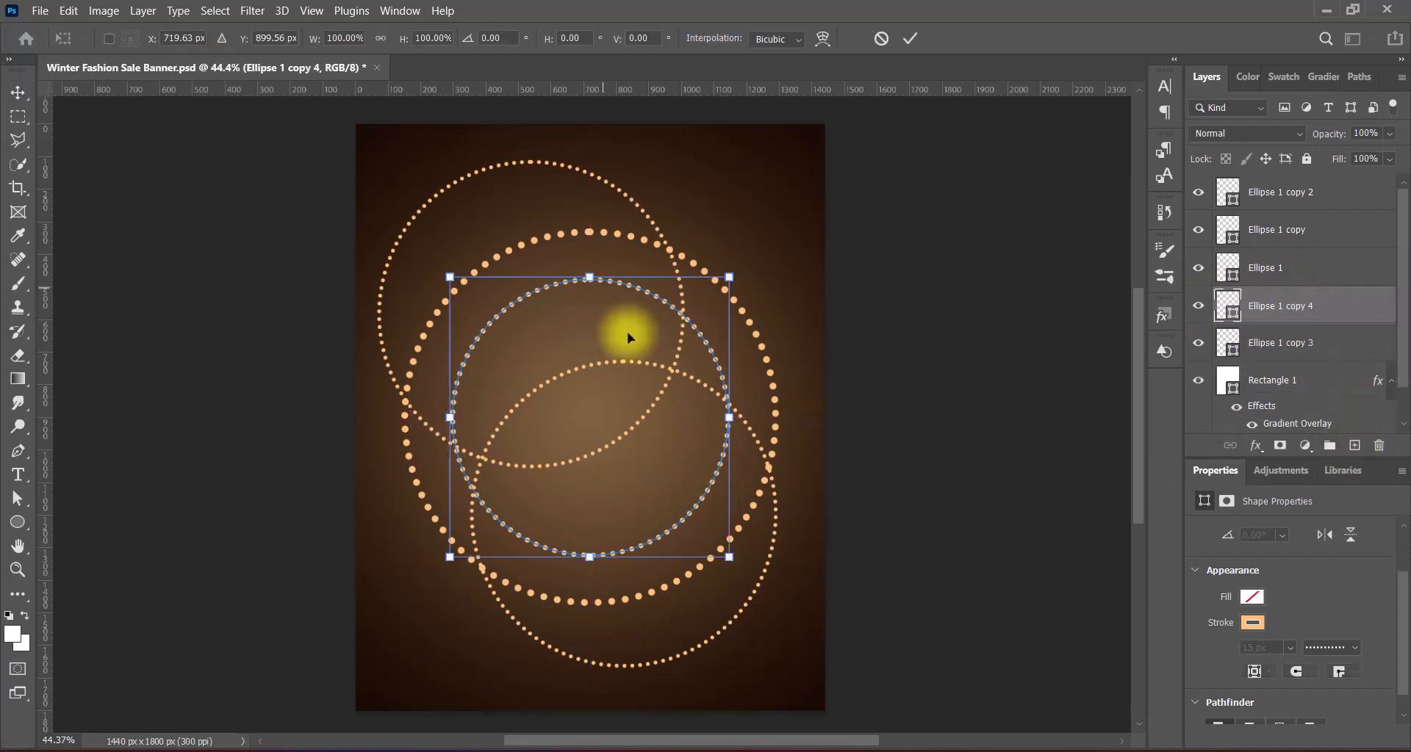
left_click_drag(590, 310, 603, 348)
left_click_drag(602, 487, 600, 451)
key("Return")
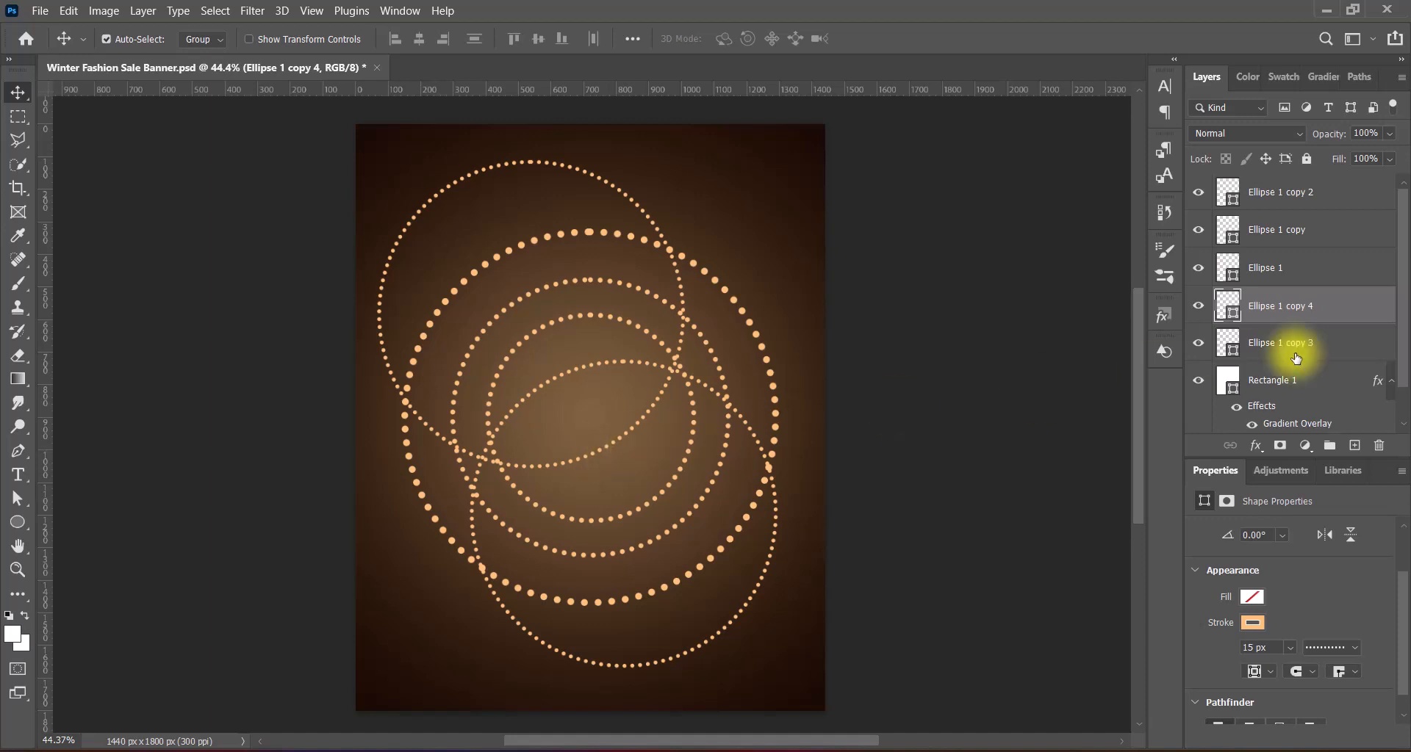
left_click_drag(1326, 306, 1305, 364)
Step: Convert the three concentric dotted circle layers into a single smart object
left_click(1313, 274, "shift")
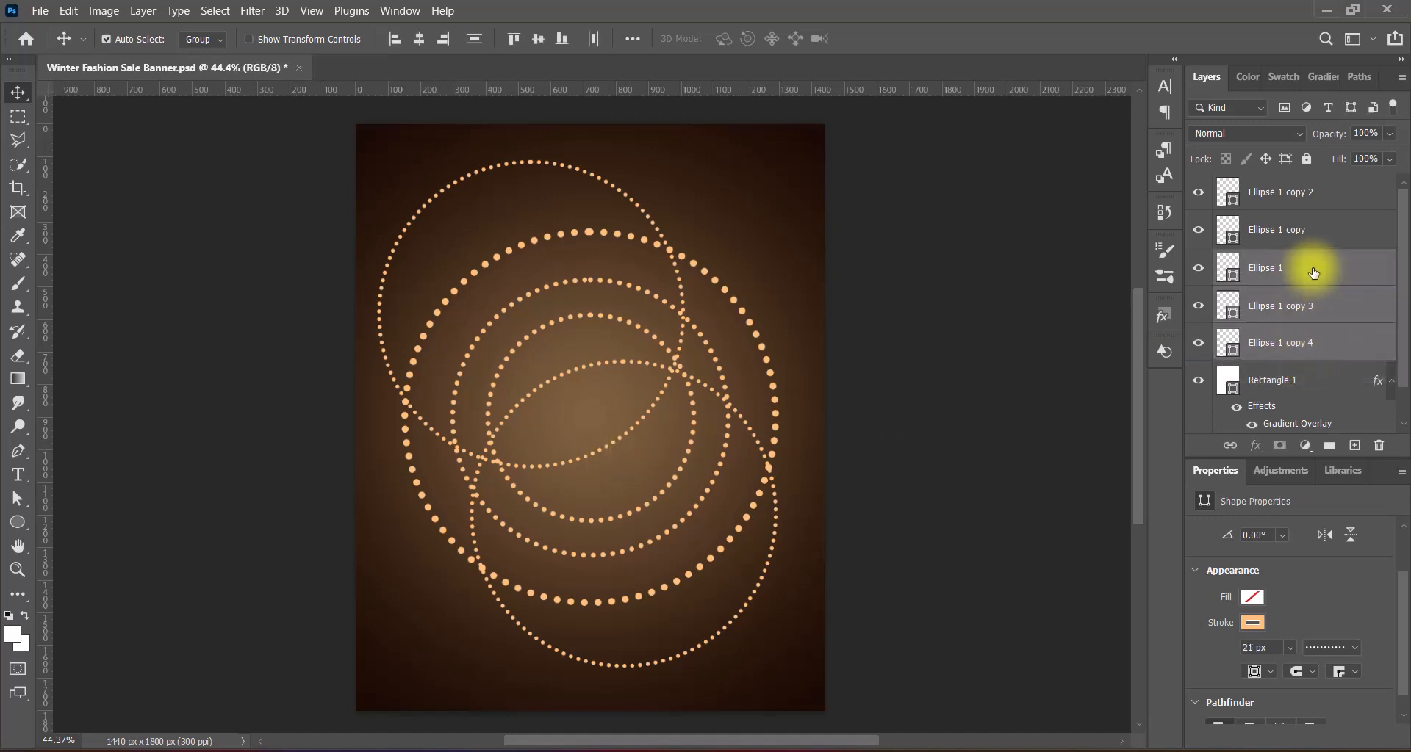
right_click(1314, 271)
left_click(1285, 261)
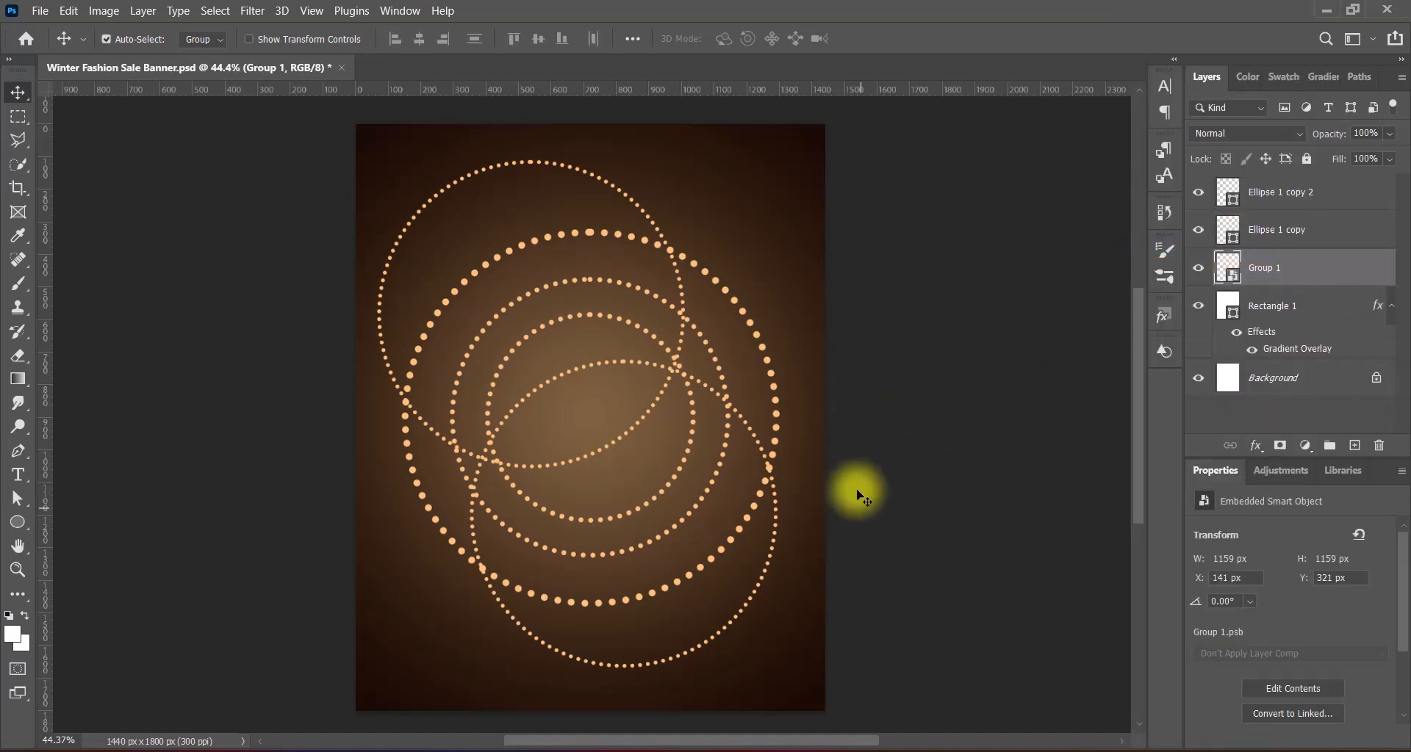
Step: Add an Outer Glow effect to the concentric circles' smart object and show its settings
right_click(1220, 266)
left_click(1217, 268)
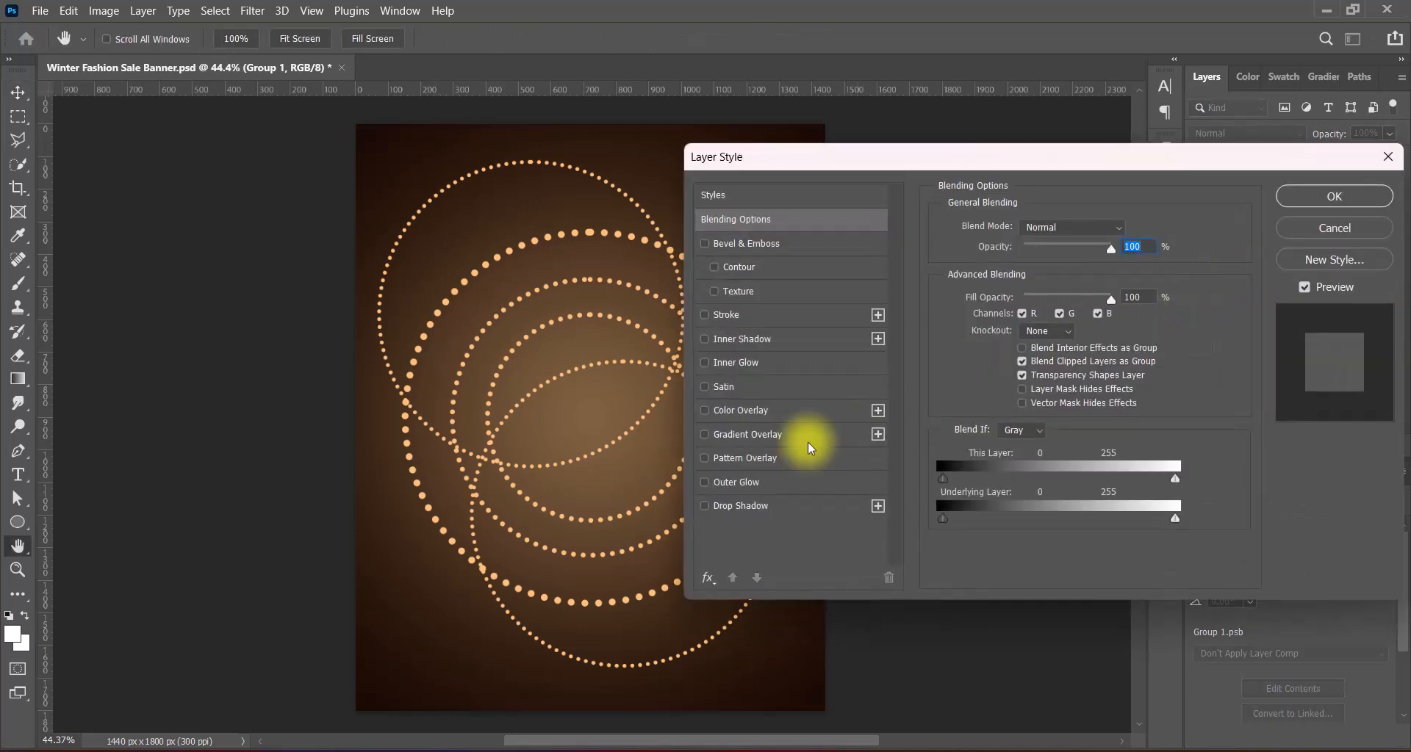
left_click(706, 482)
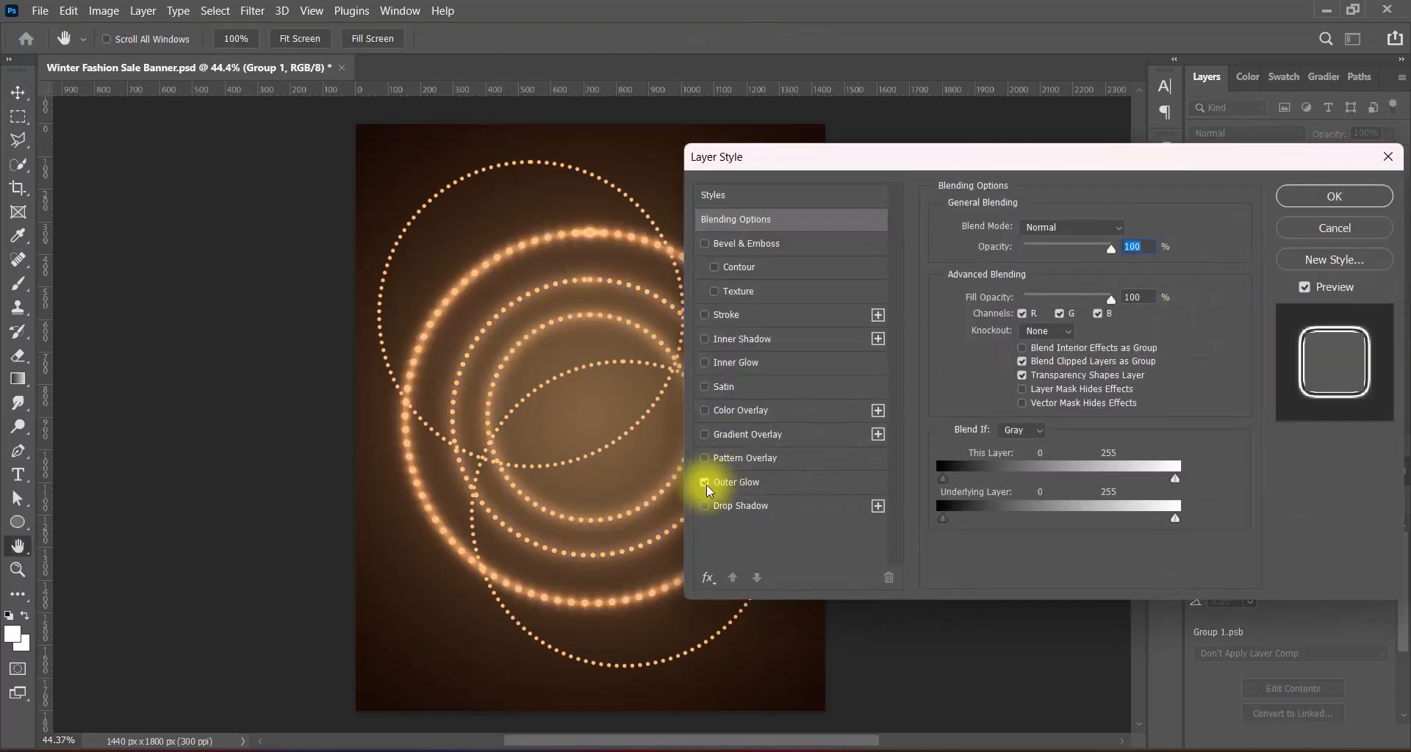
left_click(746, 482)
Step: Try a V-shaped contour for the outer glow with the glow size set to 69 px
left_click(1039, 446)
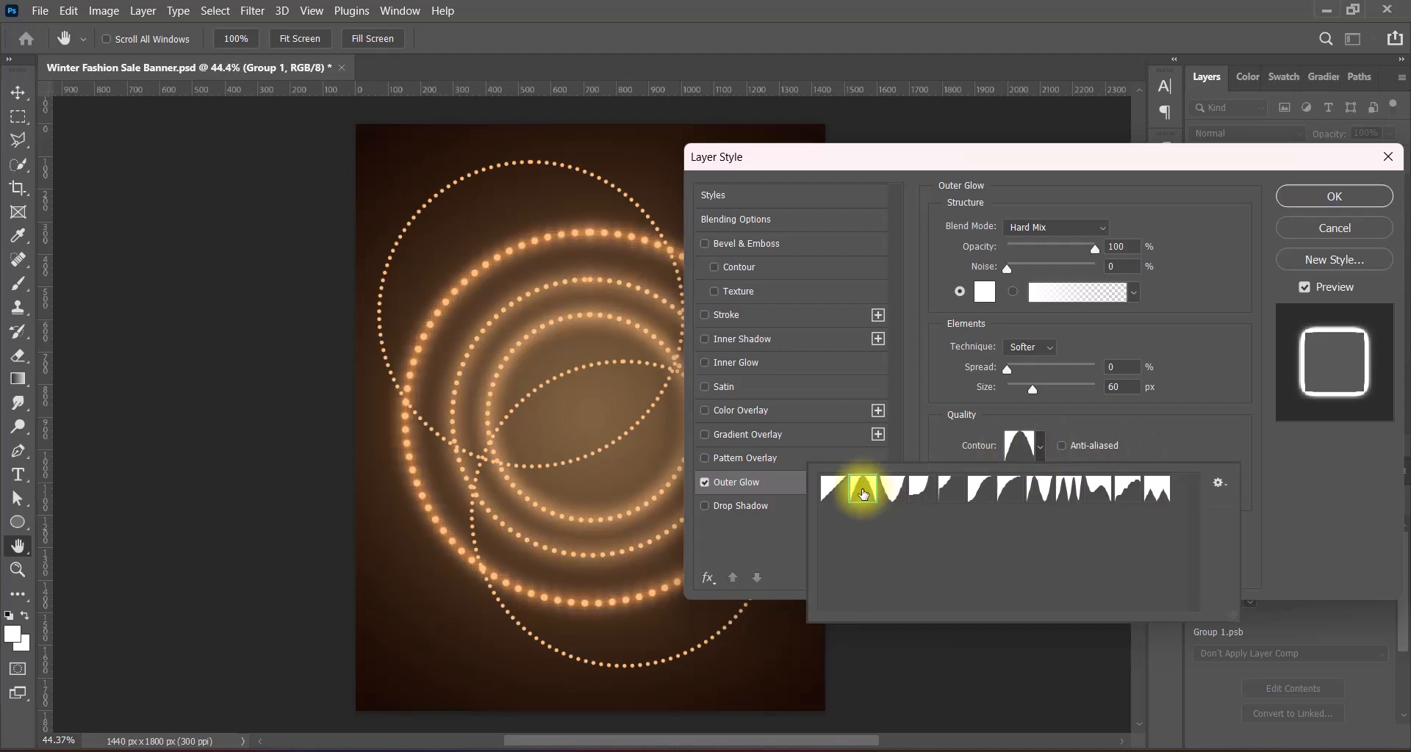
left_click(893, 493)
left_click(1152, 413)
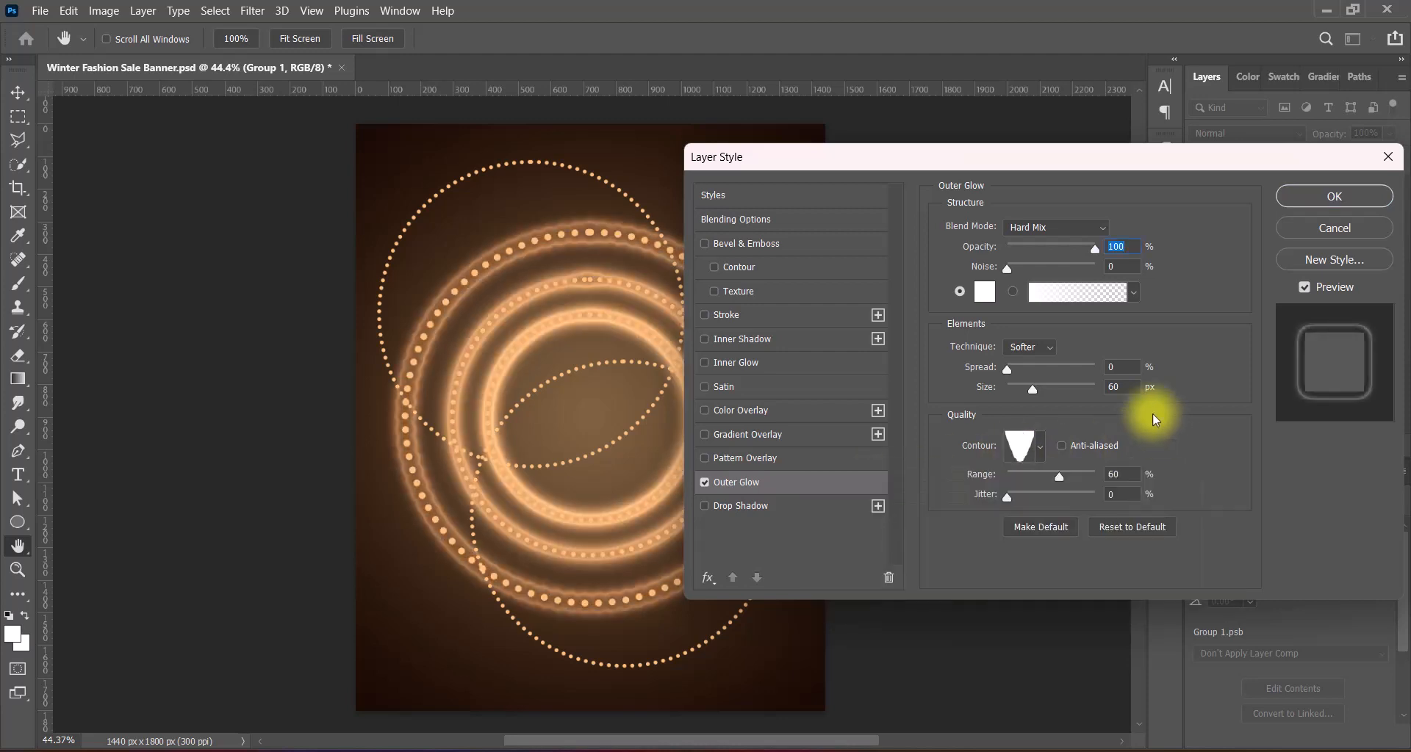
left_click_drag(1129, 386, 1083, 386)
type("75")
type("69")
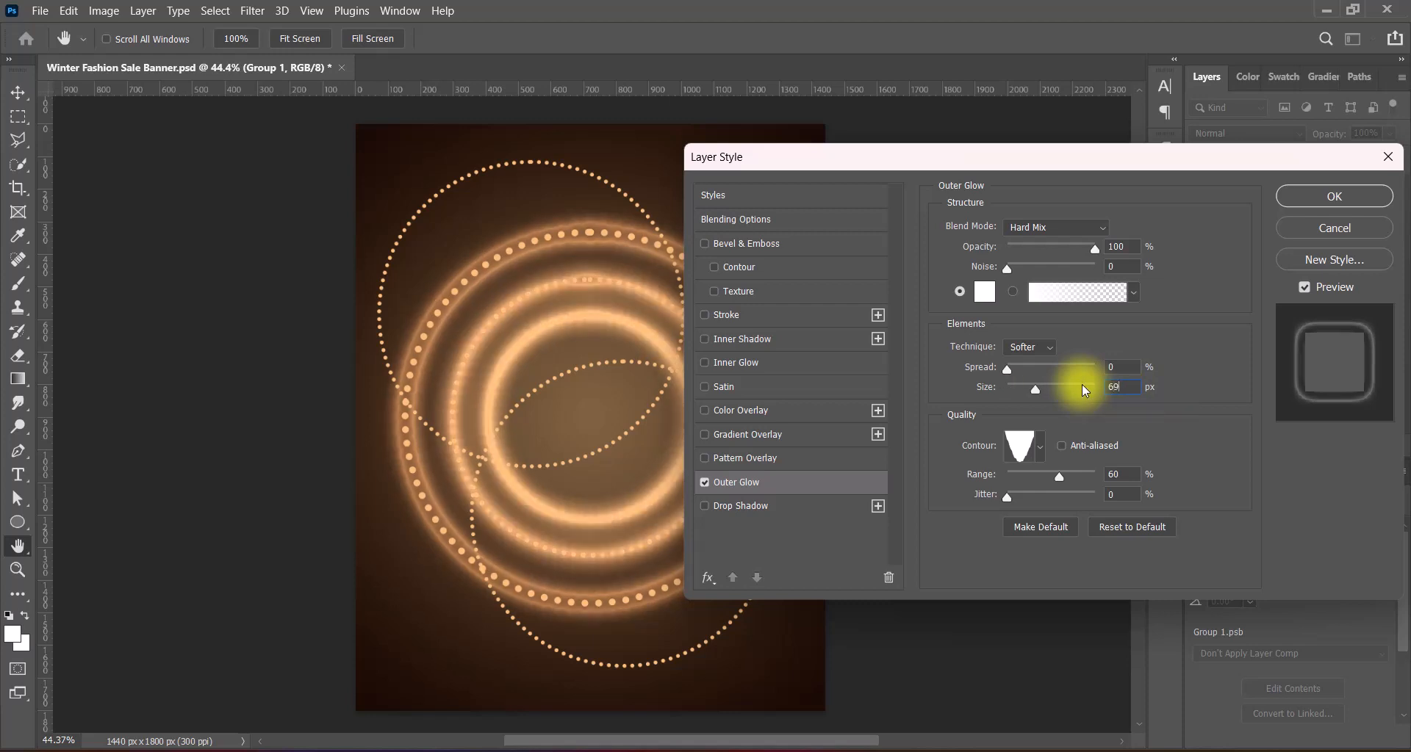
Step: Try several contour presets on the outer glow and choose the fourth one with the deep curved shape
left_click(1039, 447)
left_click(921, 488)
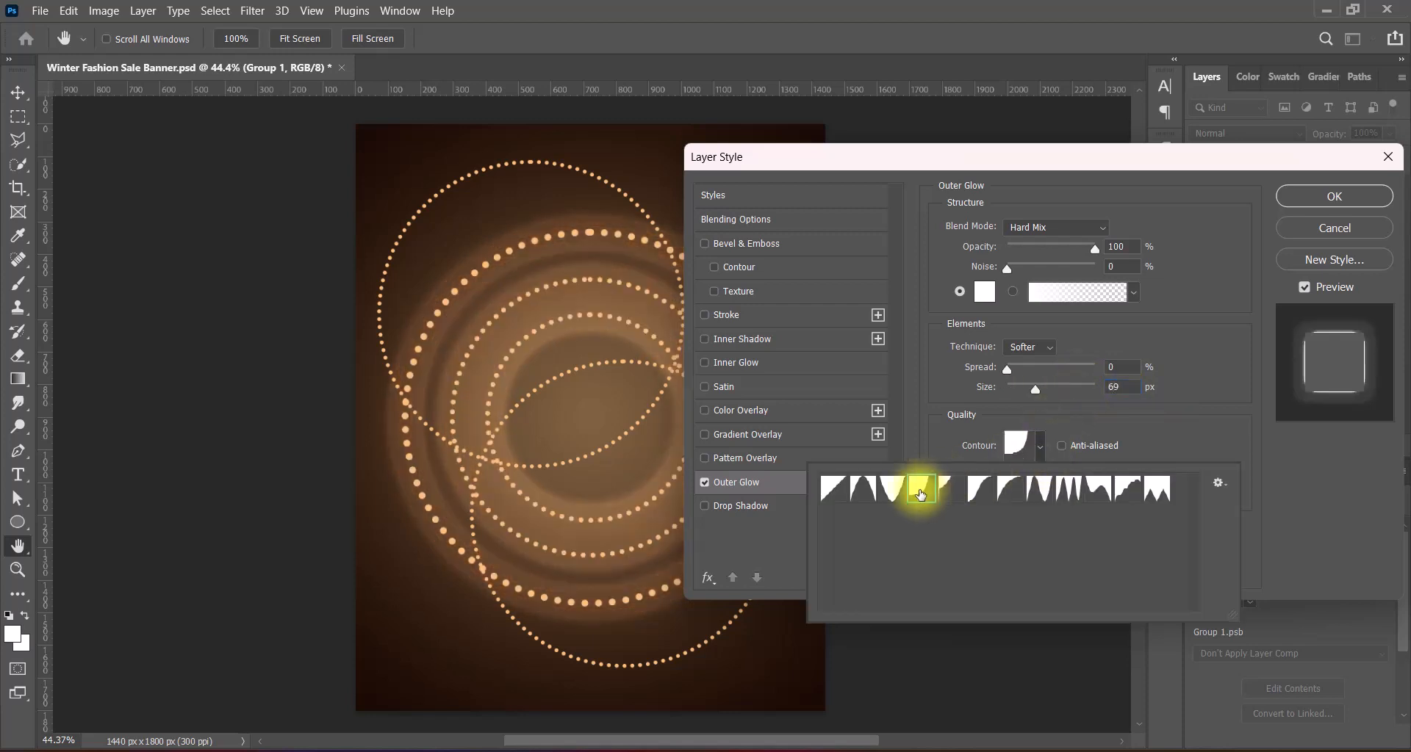
left_click(982, 489)
left_click(1039, 489)
left_click(1092, 493)
left_click(1129, 492)
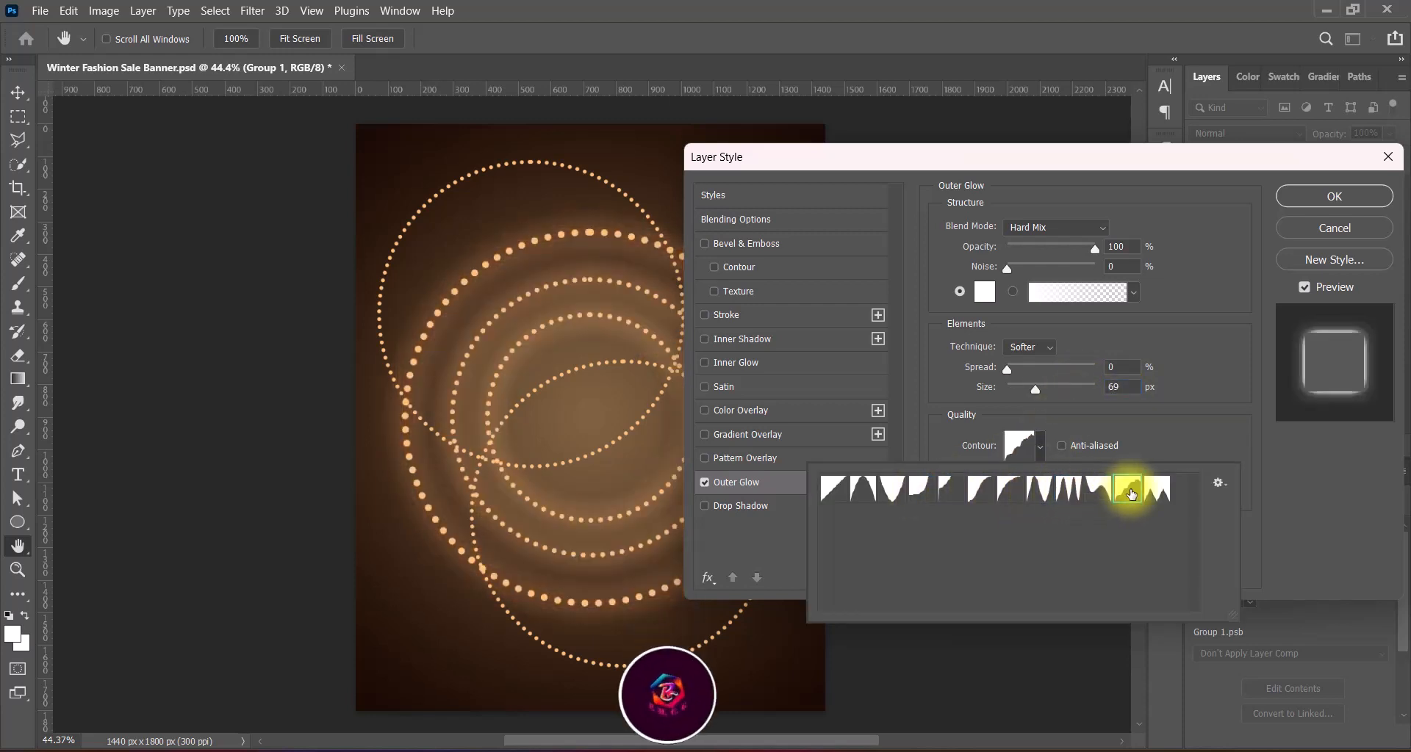
left_click(920, 488)
left_click(1161, 430)
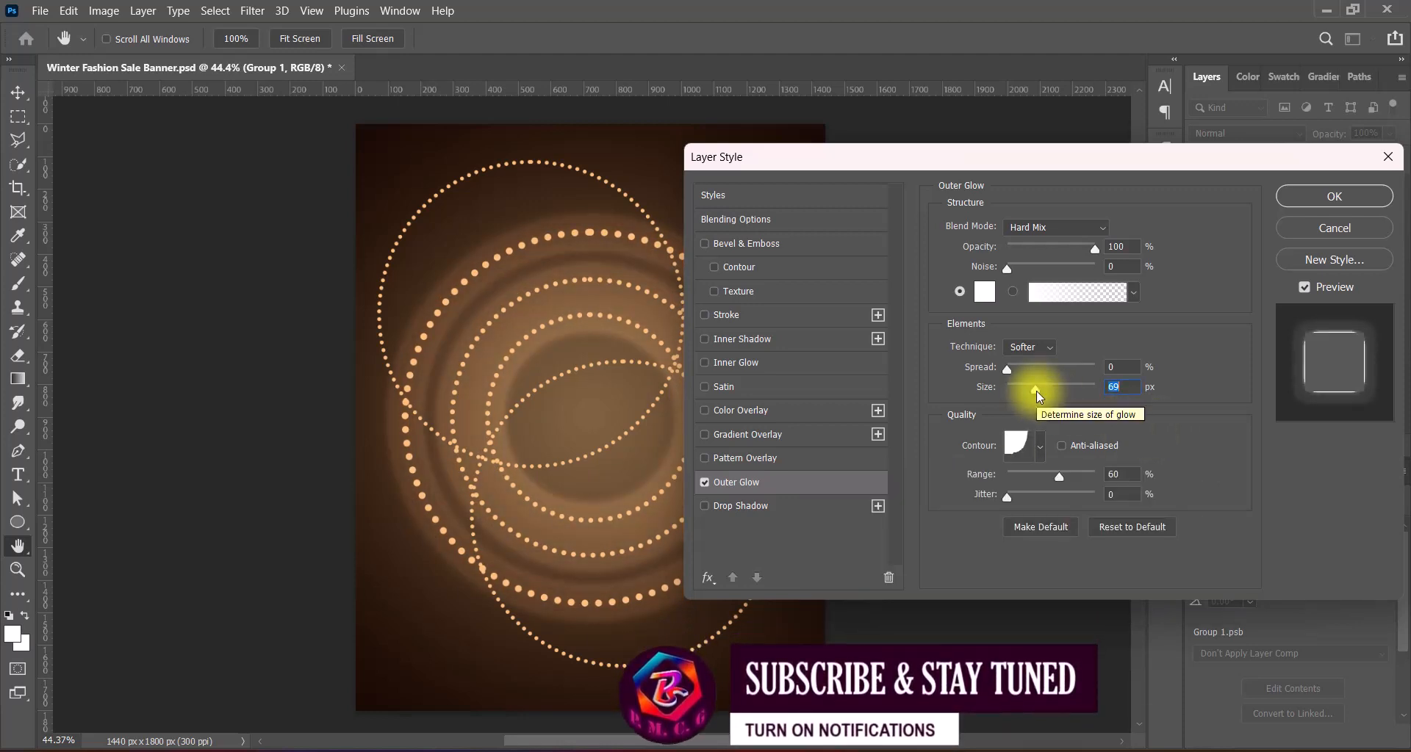
Step: Set the outer glow's size to 51 px and its noise to 21%
left_click_drag(1036, 390, 1030, 395)
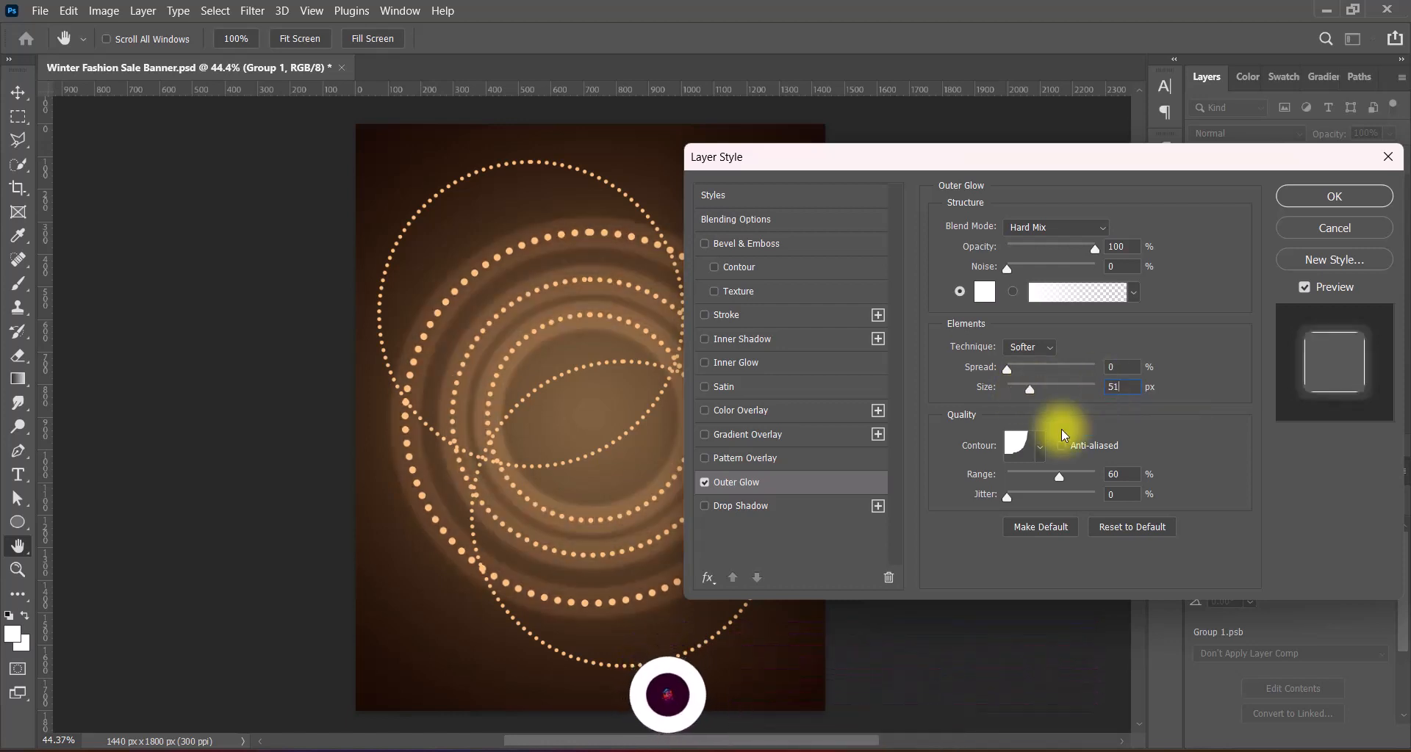
left_click_drag(1007, 268, 1027, 268)
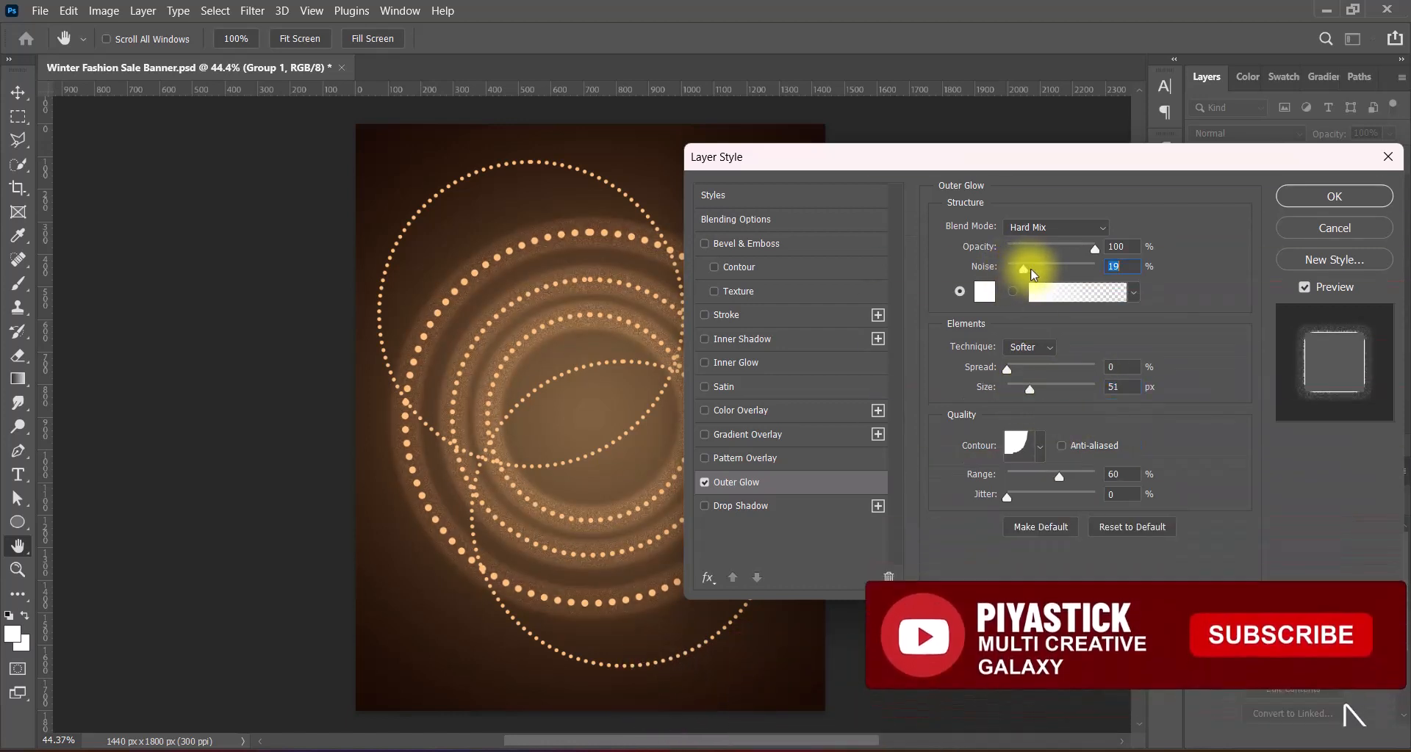
Step: Compare the outer glow's contour presets again and choose Ring
left_click(1040, 446)
left_click(1160, 491)
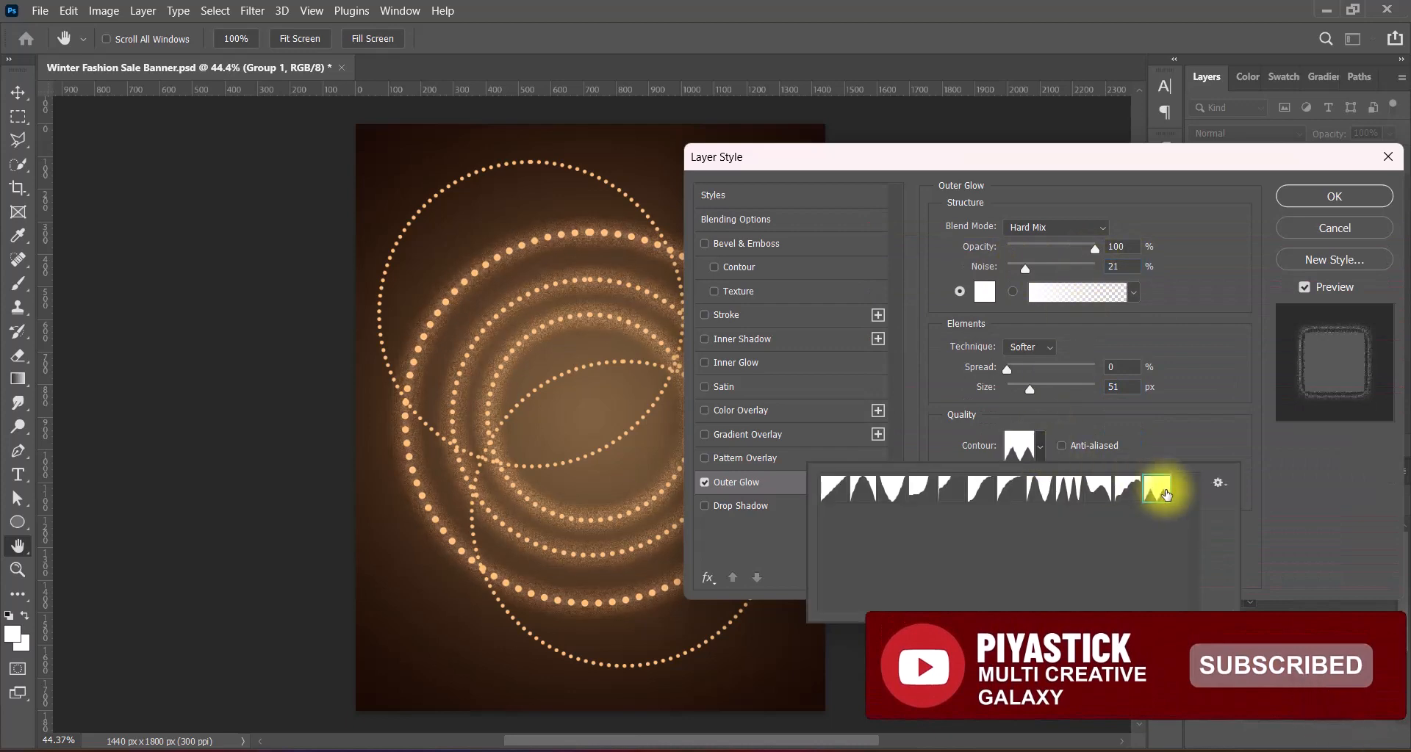
left_click(1127, 492)
left_click(1099, 494)
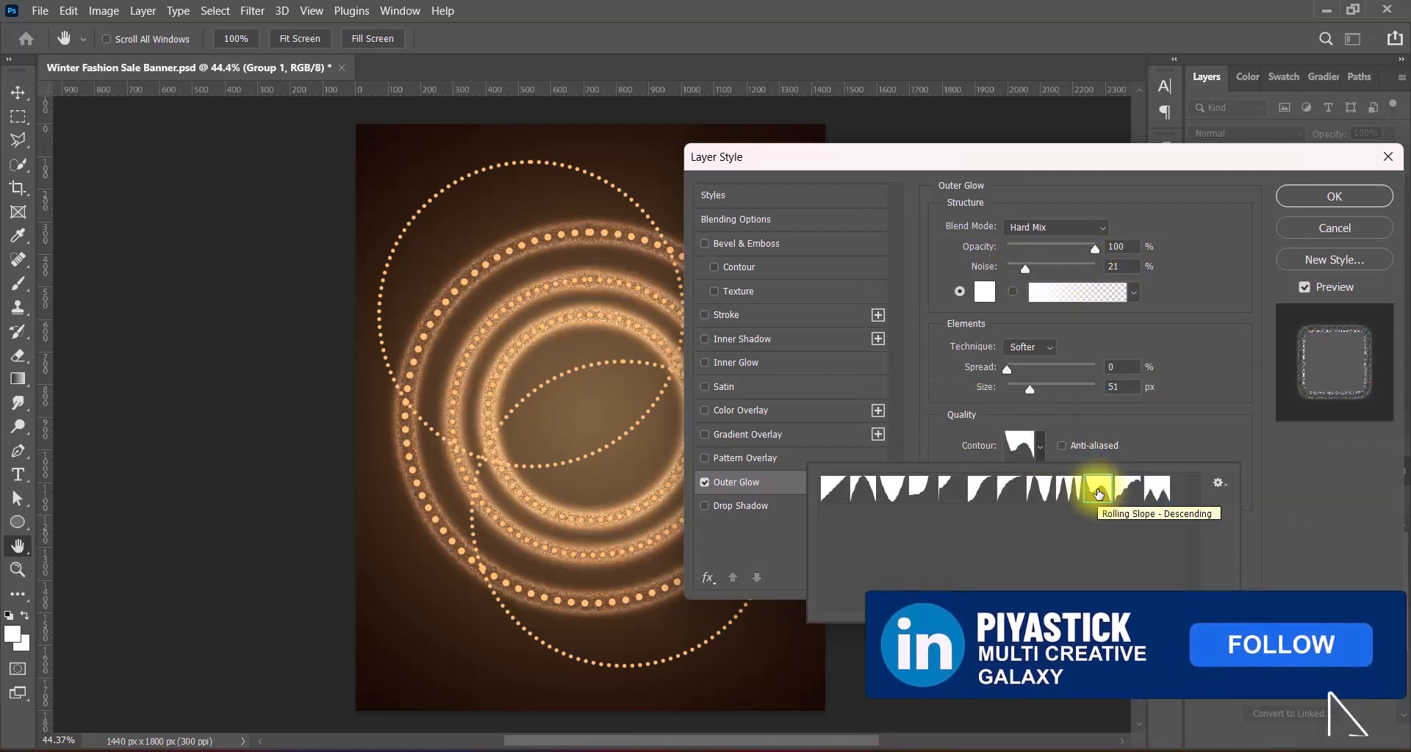
left_click(1069, 492)
left_click(1038, 494)
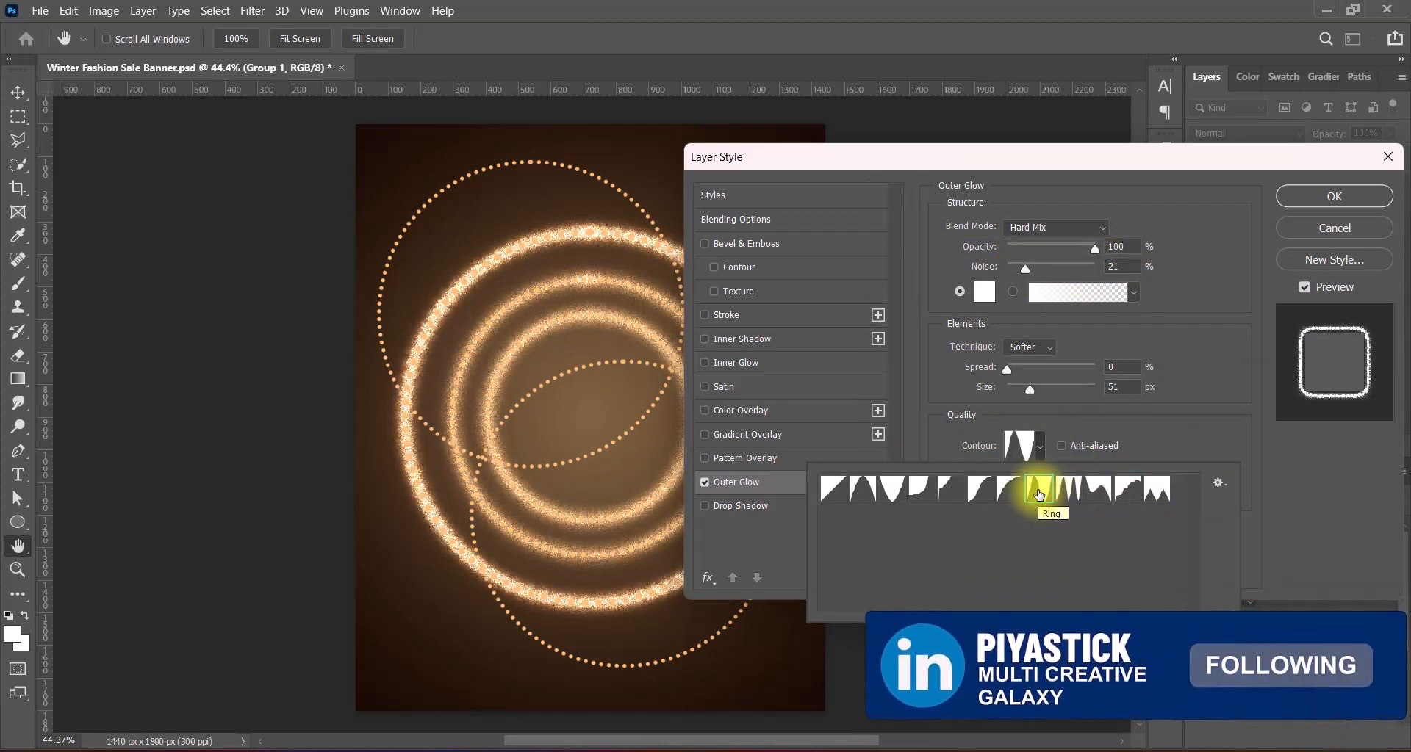
left_click(1011, 491)
left_click(982, 492)
left_click(1013, 492)
left_click(1036, 494)
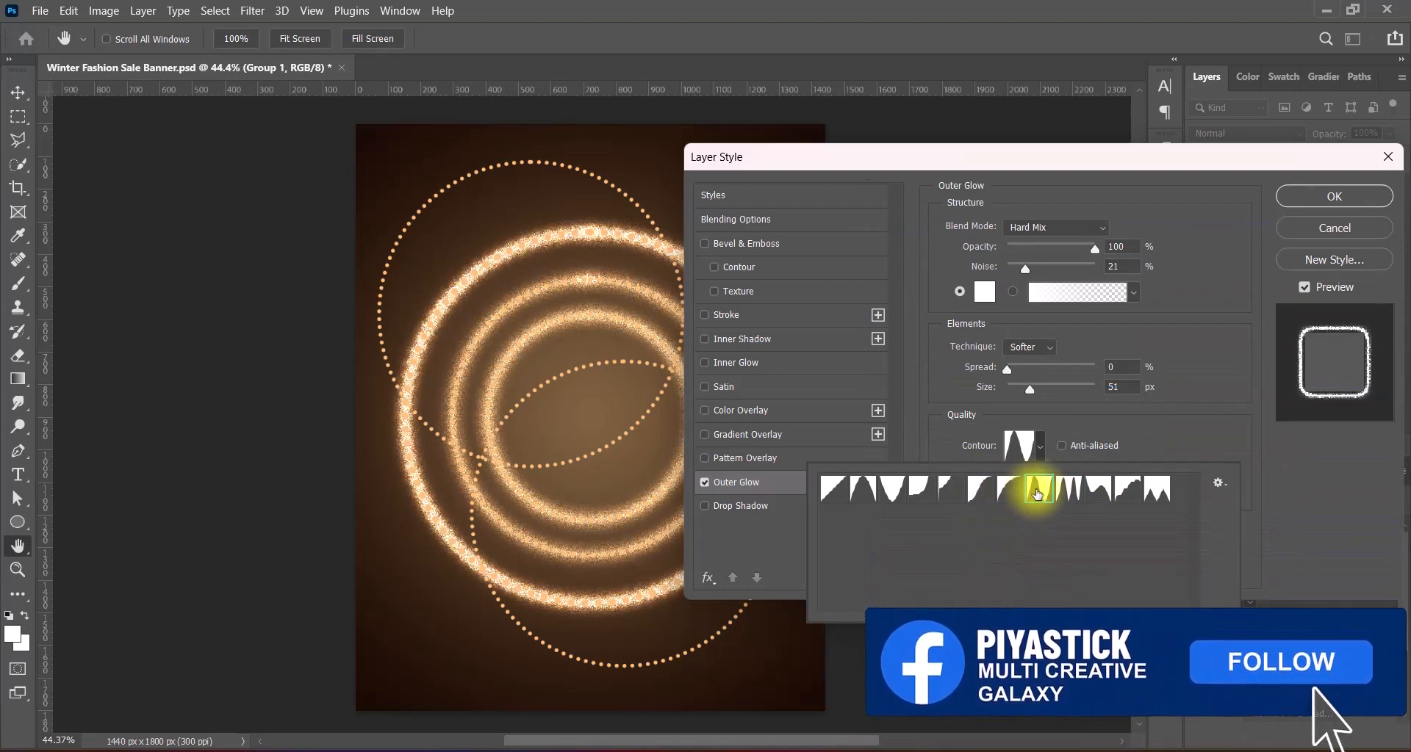
Step: Fine-tune the outer glow to a size of 51 px, a range of 63% and noise of 18%
left_click(1032, 389)
left_click_drag(1030, 390, 1030, 394)
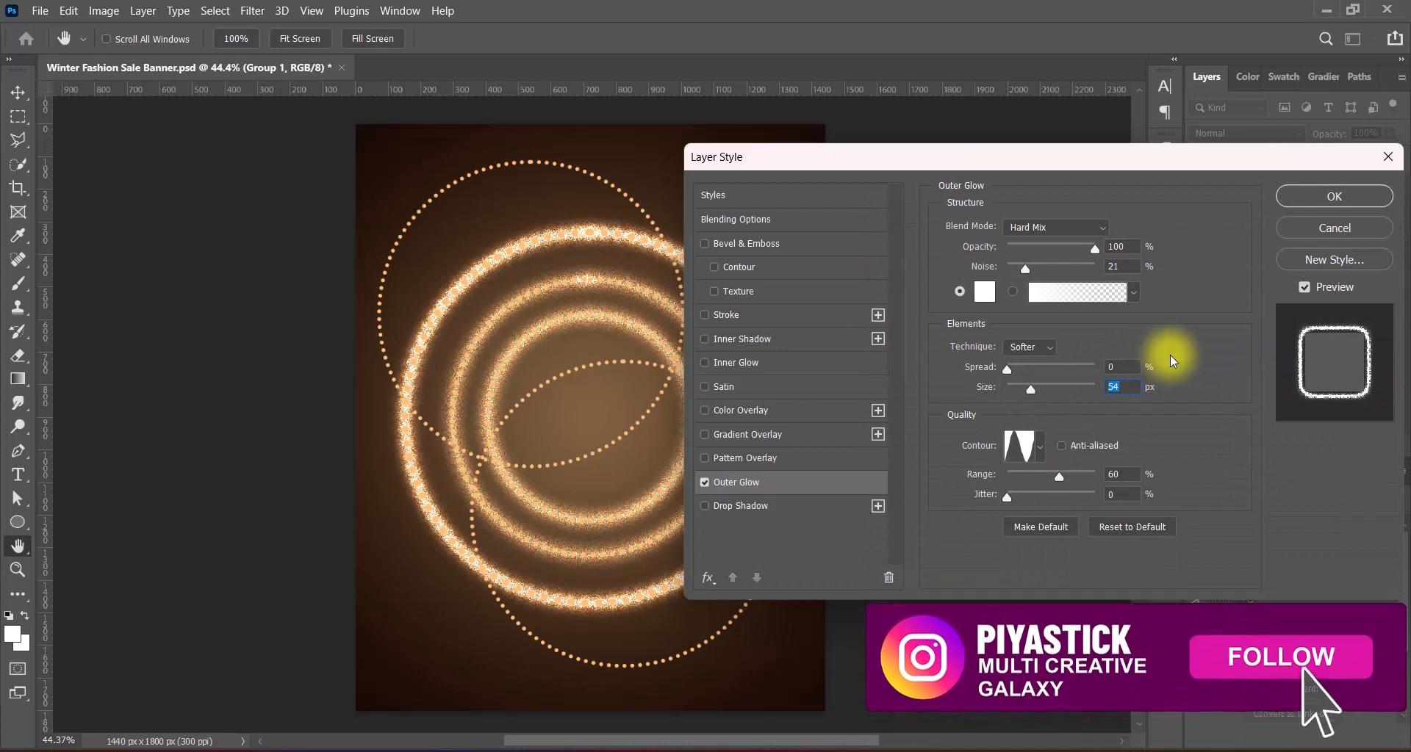
scroll(1110, 389, "down", 3)
left_click_drag(1059, 477, 1066, 477)
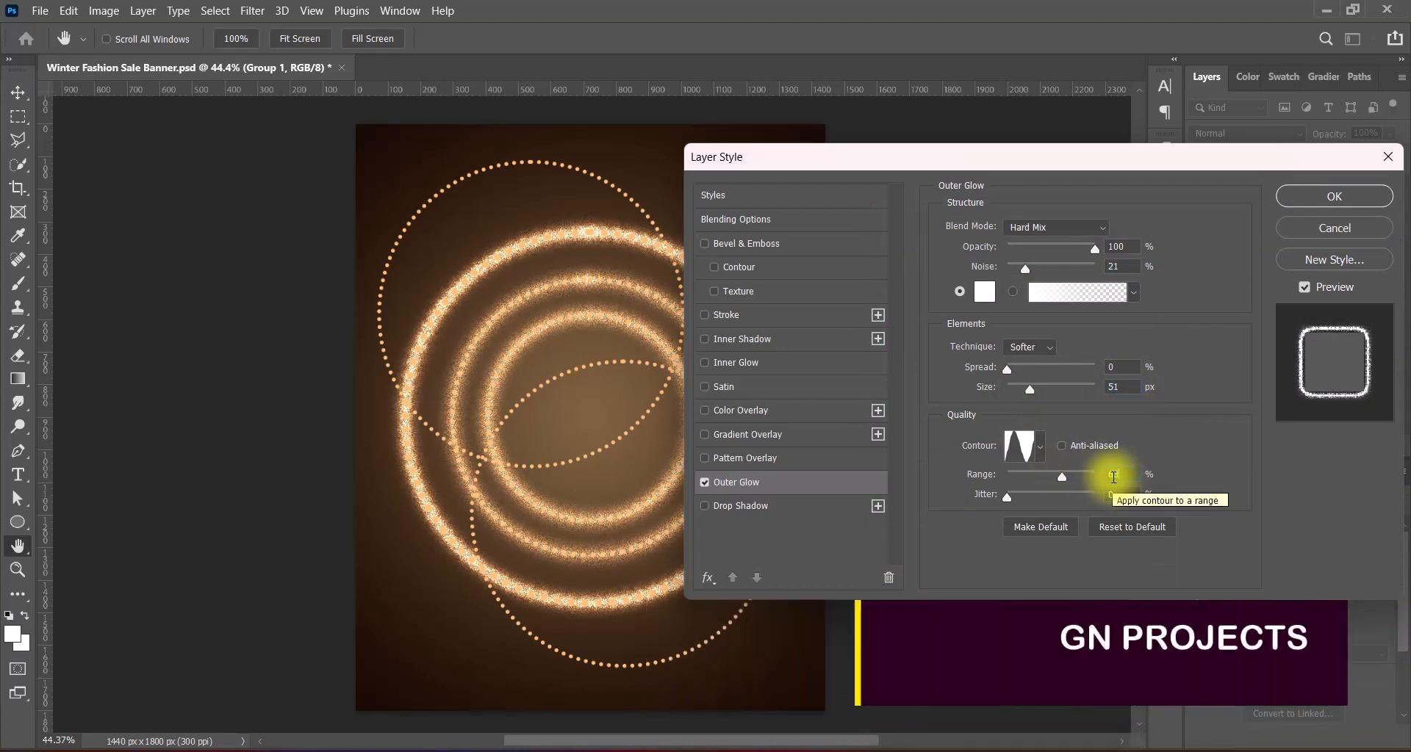
left_click_drag(1026, 269, 1101, 255)
scroll(1121, 264, "up", 1)
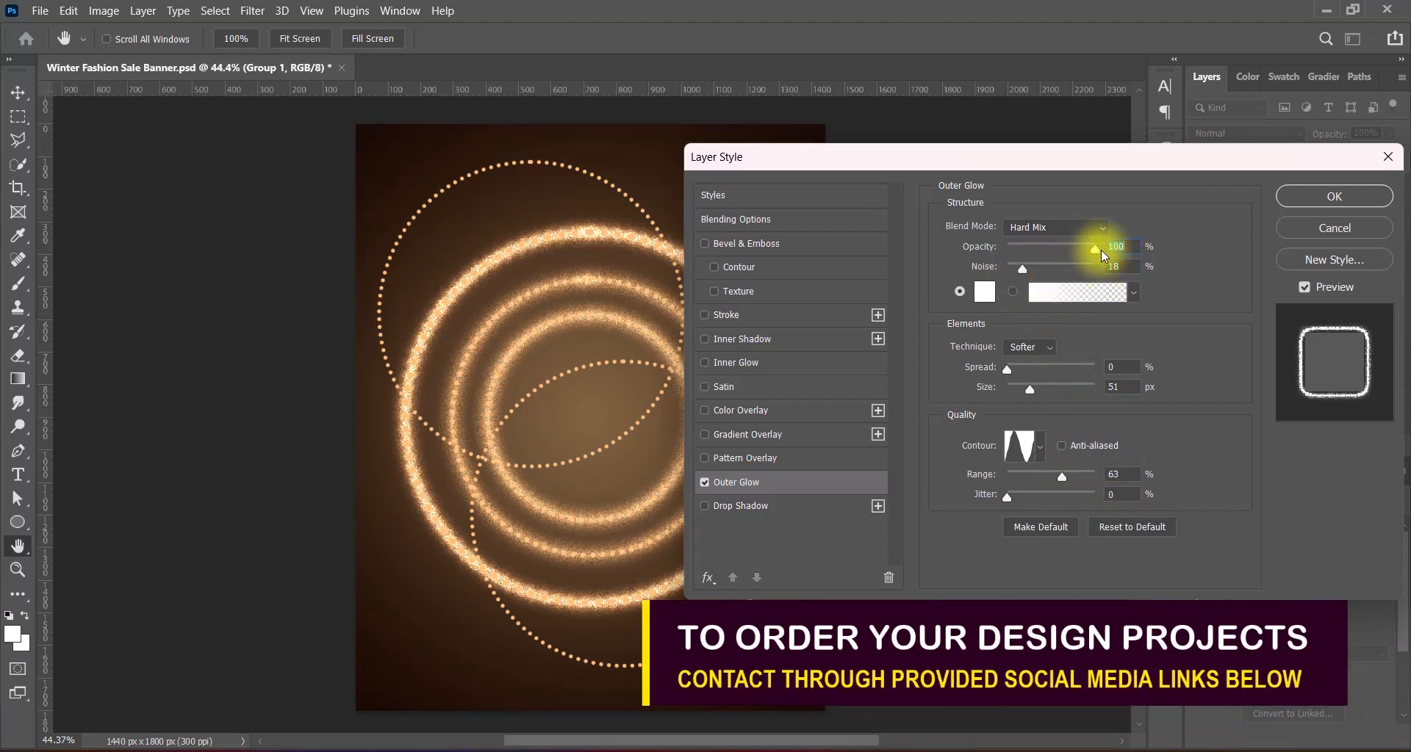
Step: Compare the outer glow's contour presets and choose the ninth one, Ring - Double
left_click(1042, 452)
left_click(862, 488)
left_click(911, 488)
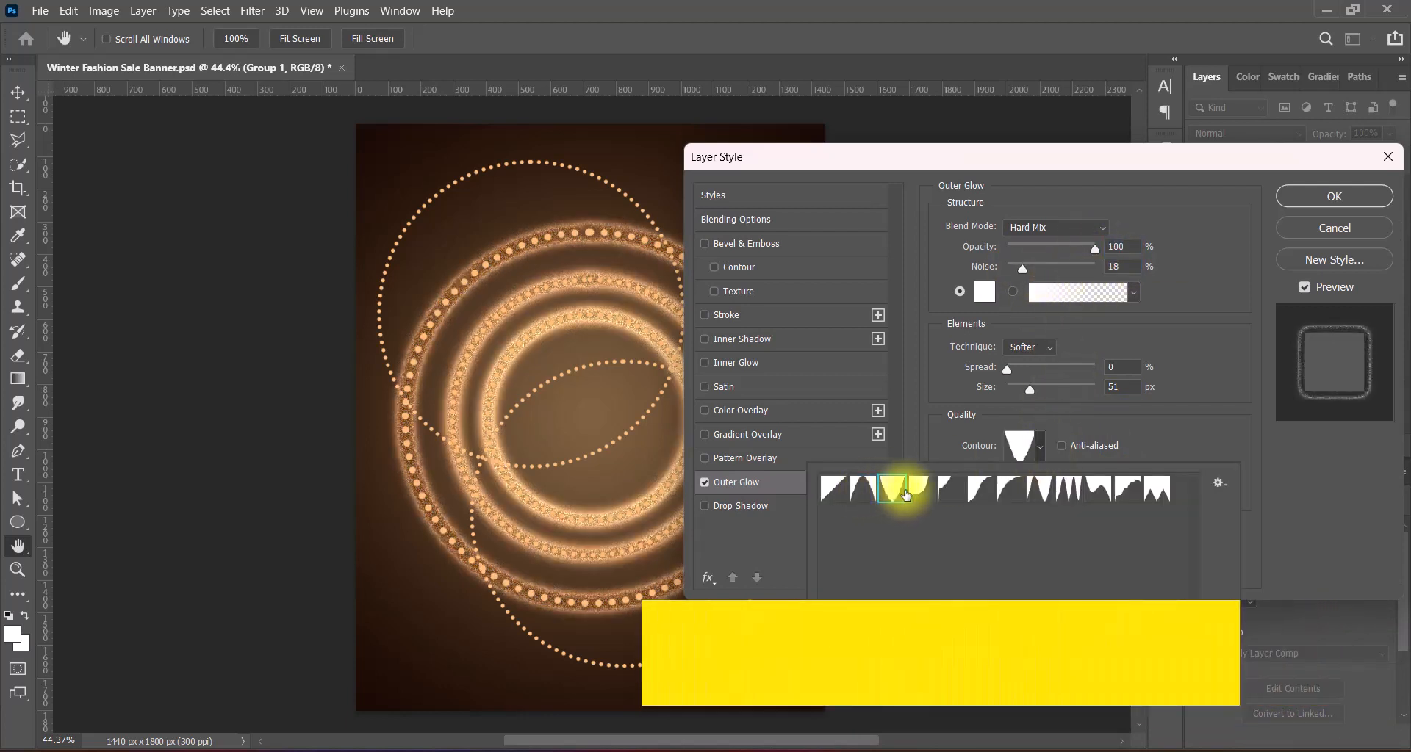
left_click(945, 491)
left_click(917, 491)
left_click(948, 490)
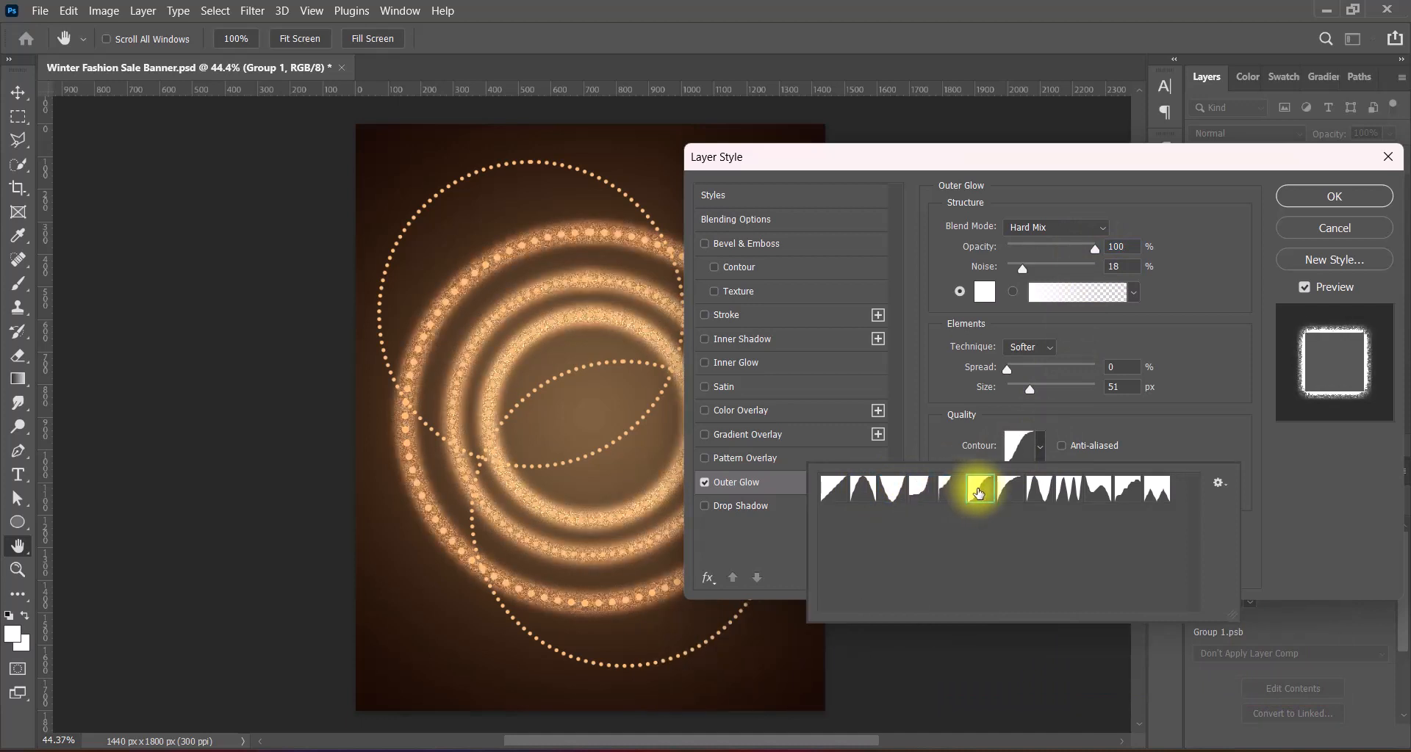
left_click(1008, 491)
left_click(1038, 492)
left_click(1063, 493)
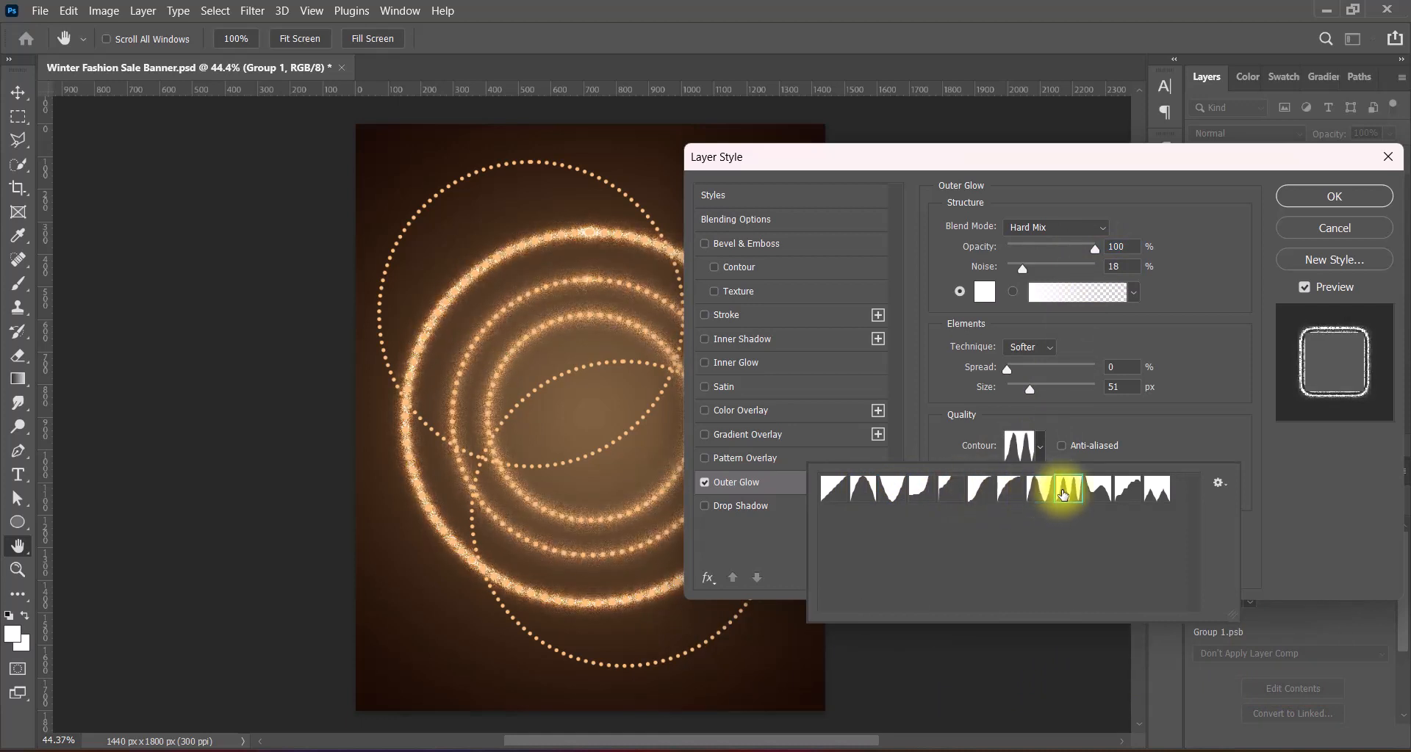
left_click(1097, 491)
left_click(1126, 491)
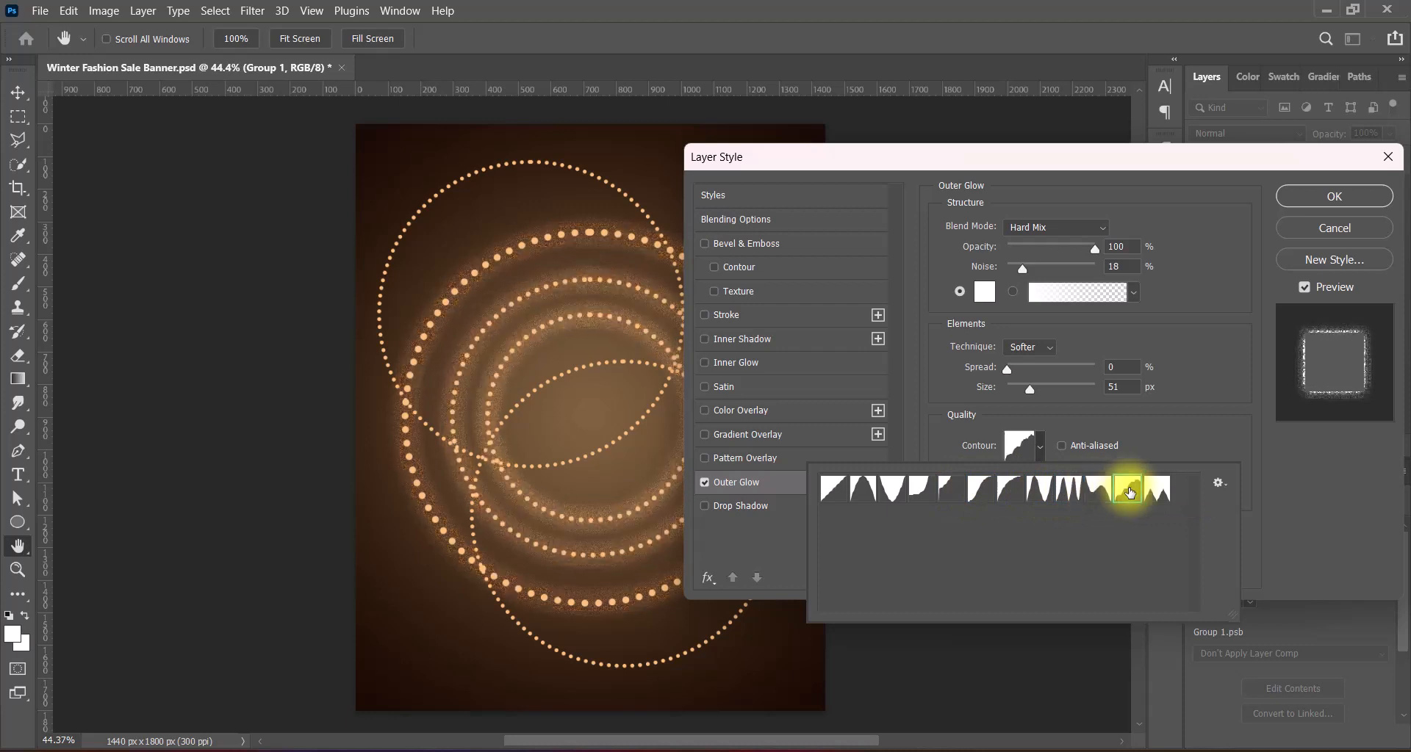
left_click(1155, 490)
left_click(1097, 491)
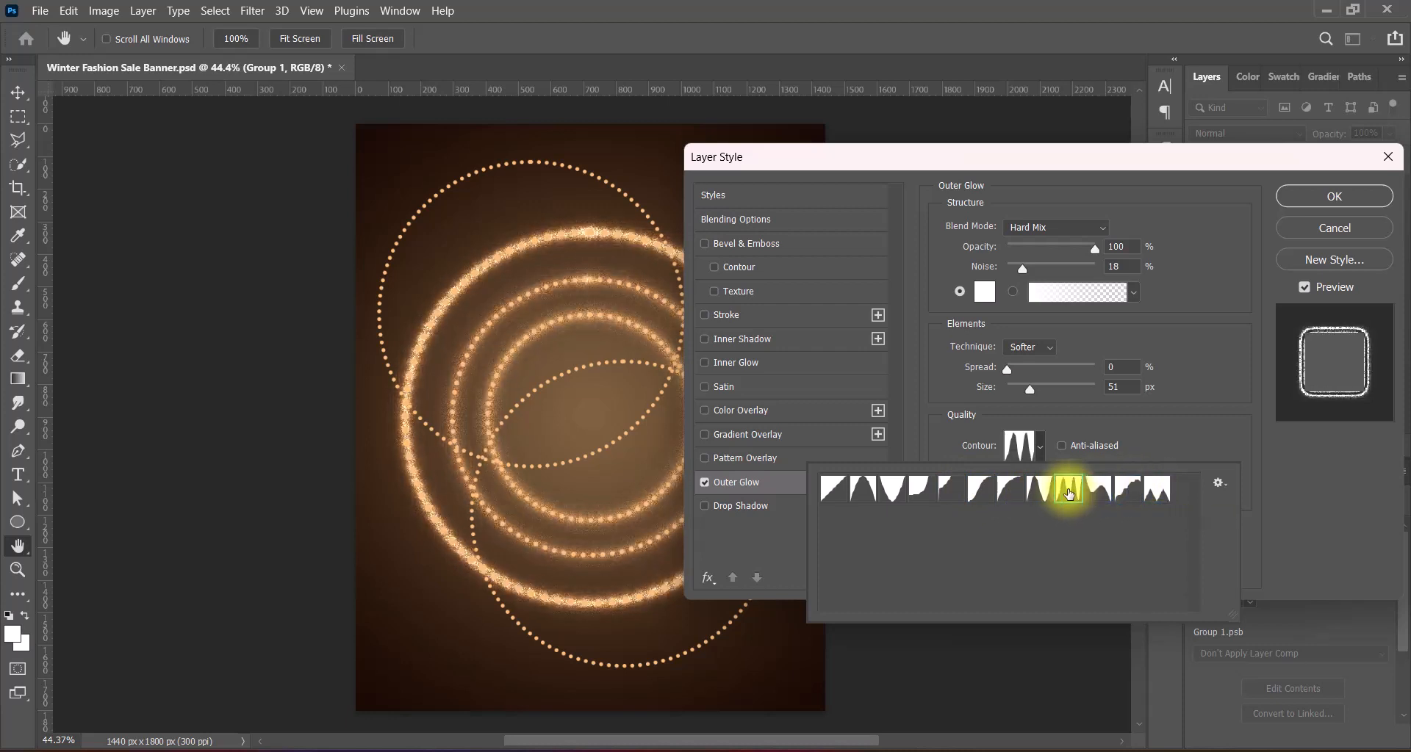
left_click(1067, 489)
left_click(1241, 462)
Step: Try the outer glow at a size of 60 px, settling on 50 px
left_click_drag(1027, 388, 1030, 395)
left_click_drag(1116, 387, 1090, 388)
type("60")
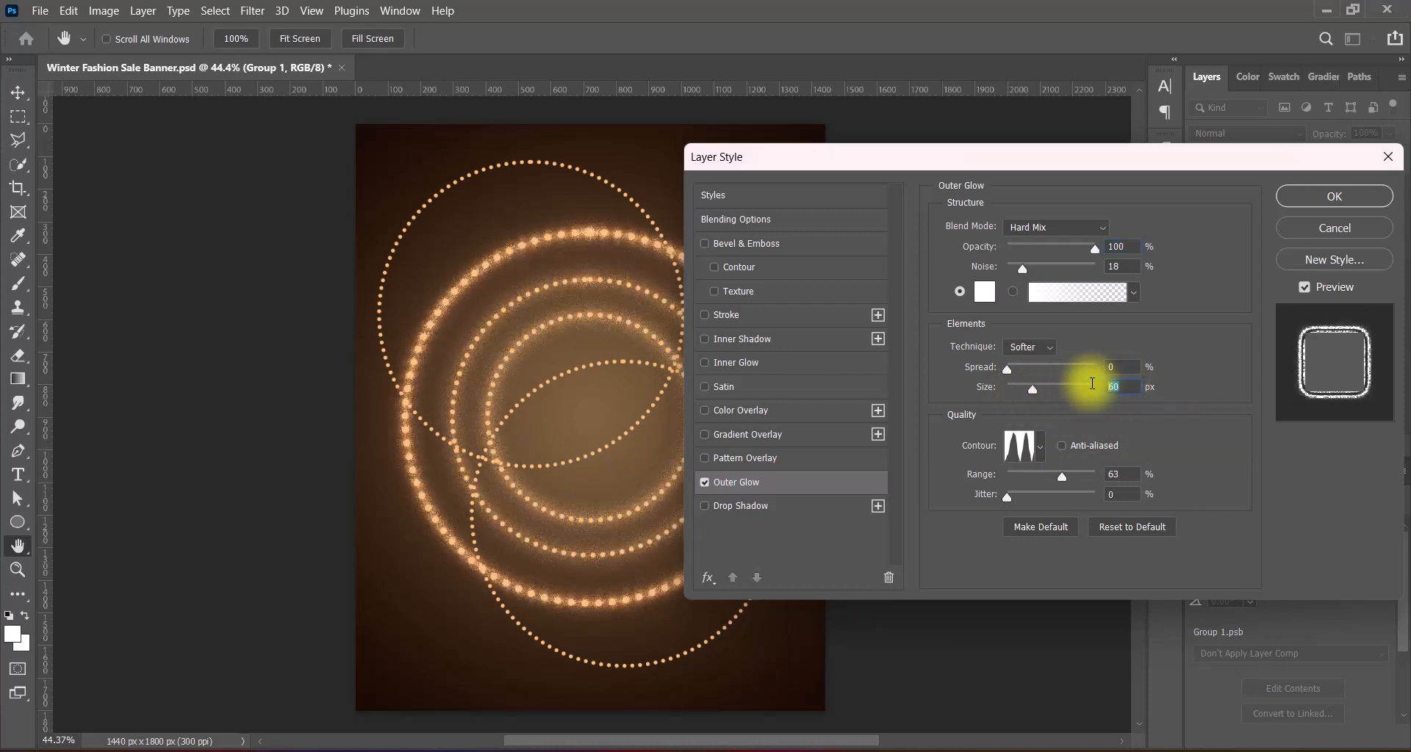
type("50")
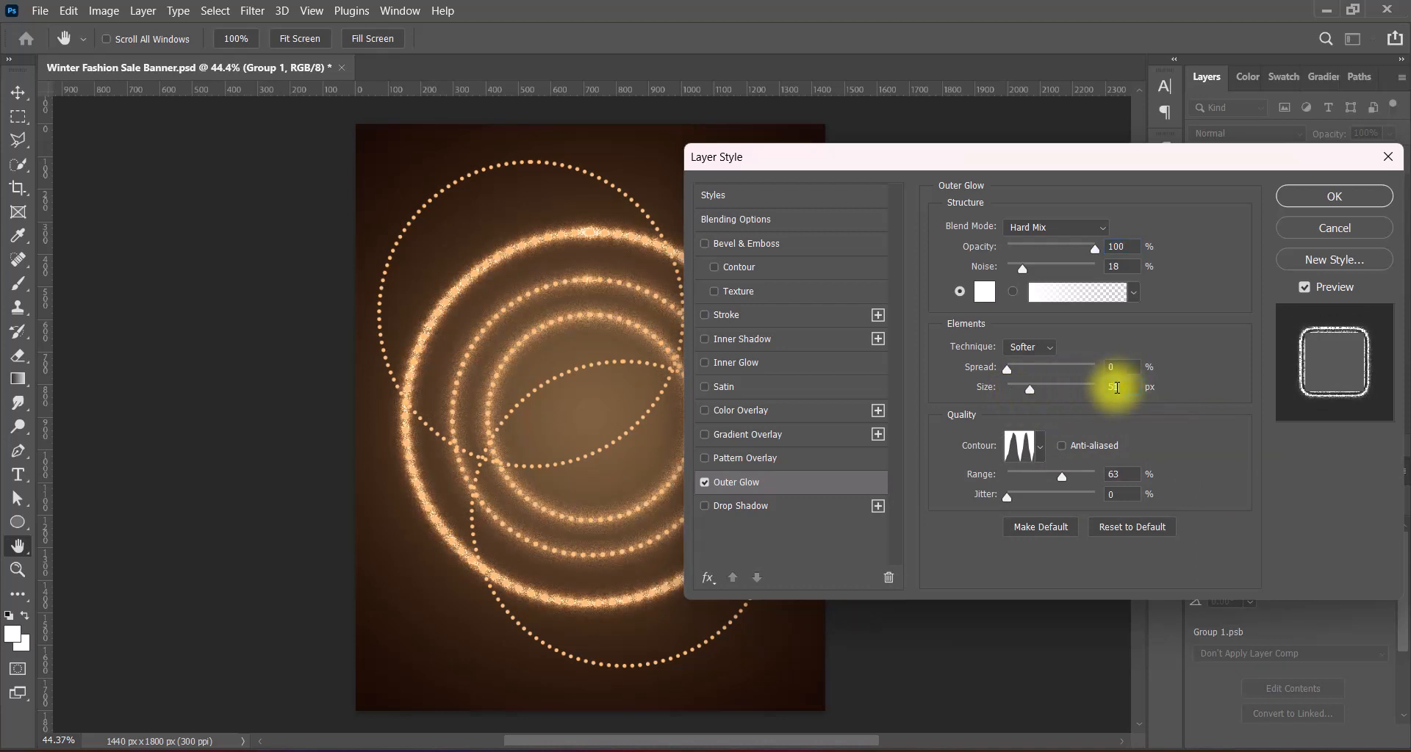
Step: Add a black drop shadow to the circles group with 9% spread and a size of 100 px
left_click(705, 506)
left_click(719, 513)
left_click(1127, 229)
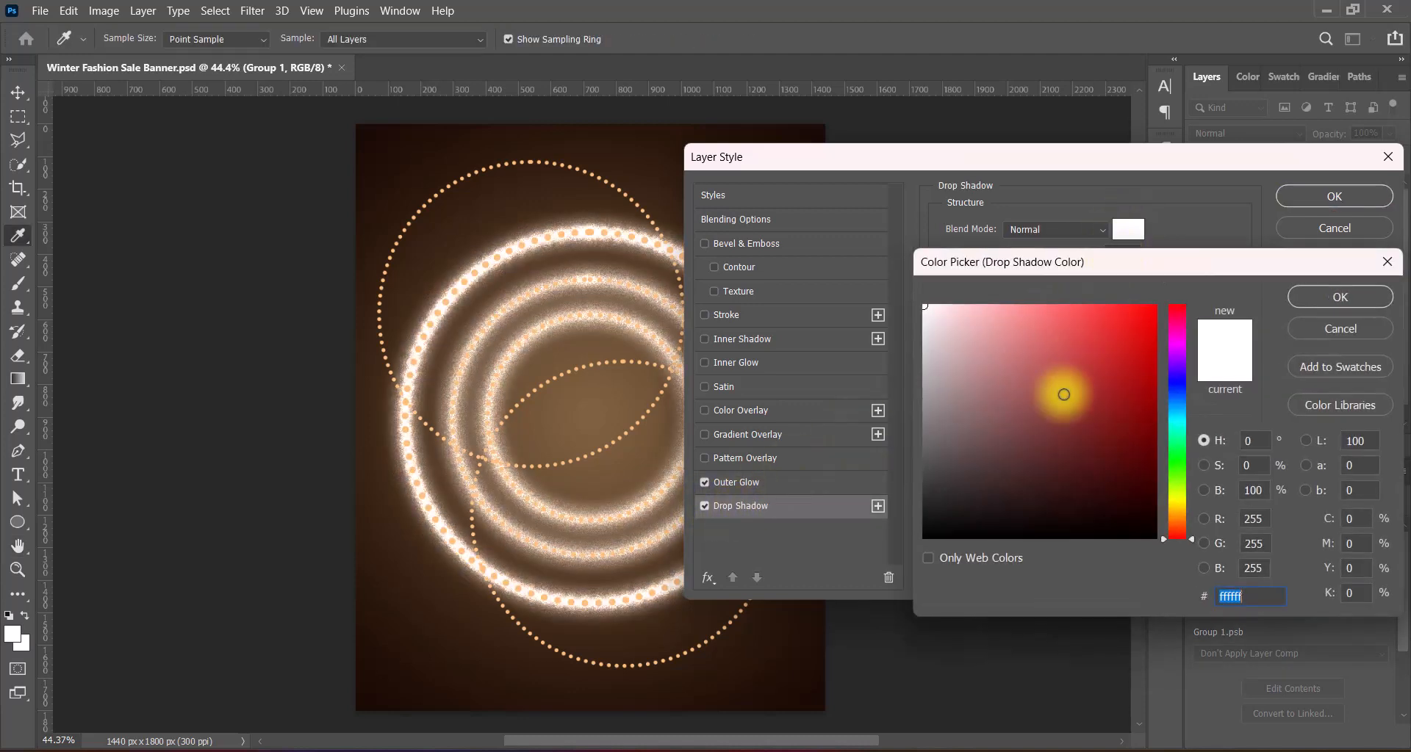
left_click_drag(1061, 479, 857, 561)
left_click(1314, 307)
left_click_drag(1025, 348, 1056, 357)
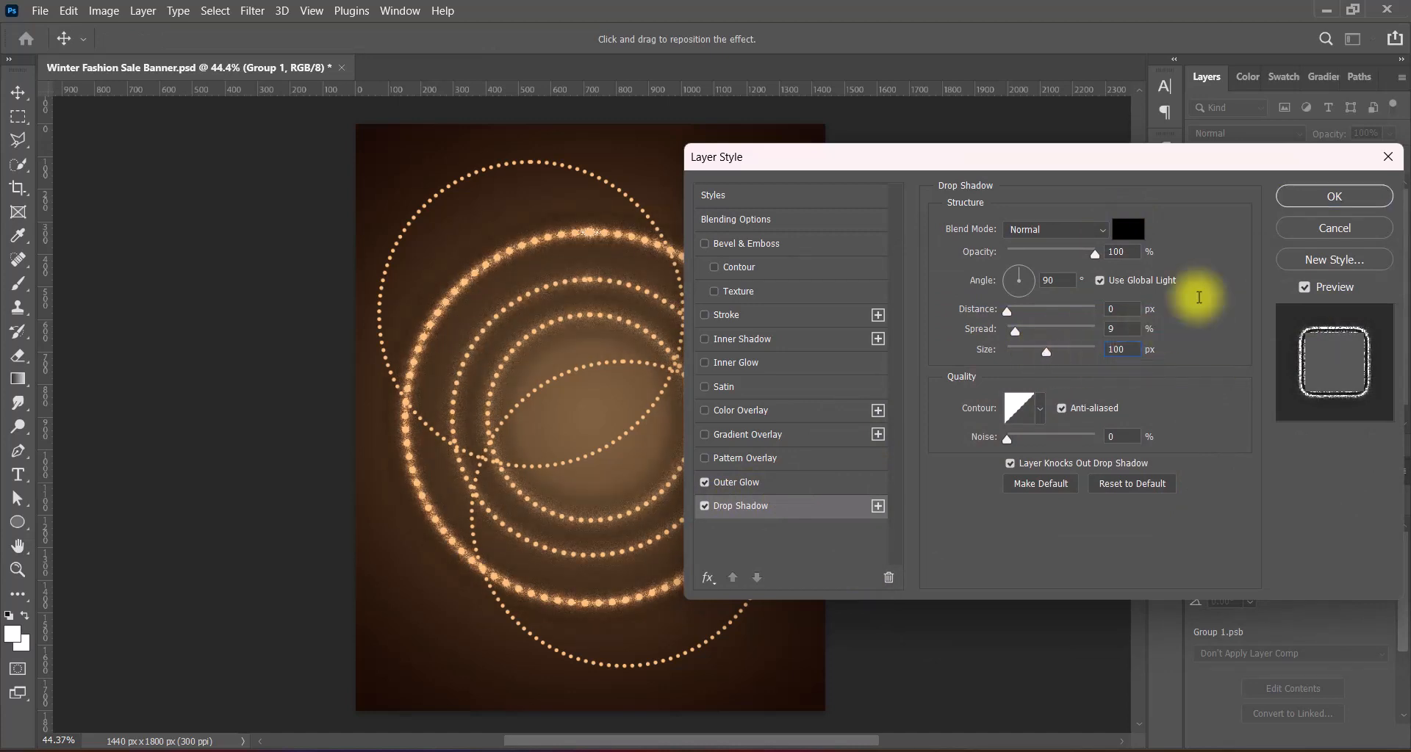
left_click(1349, 197)
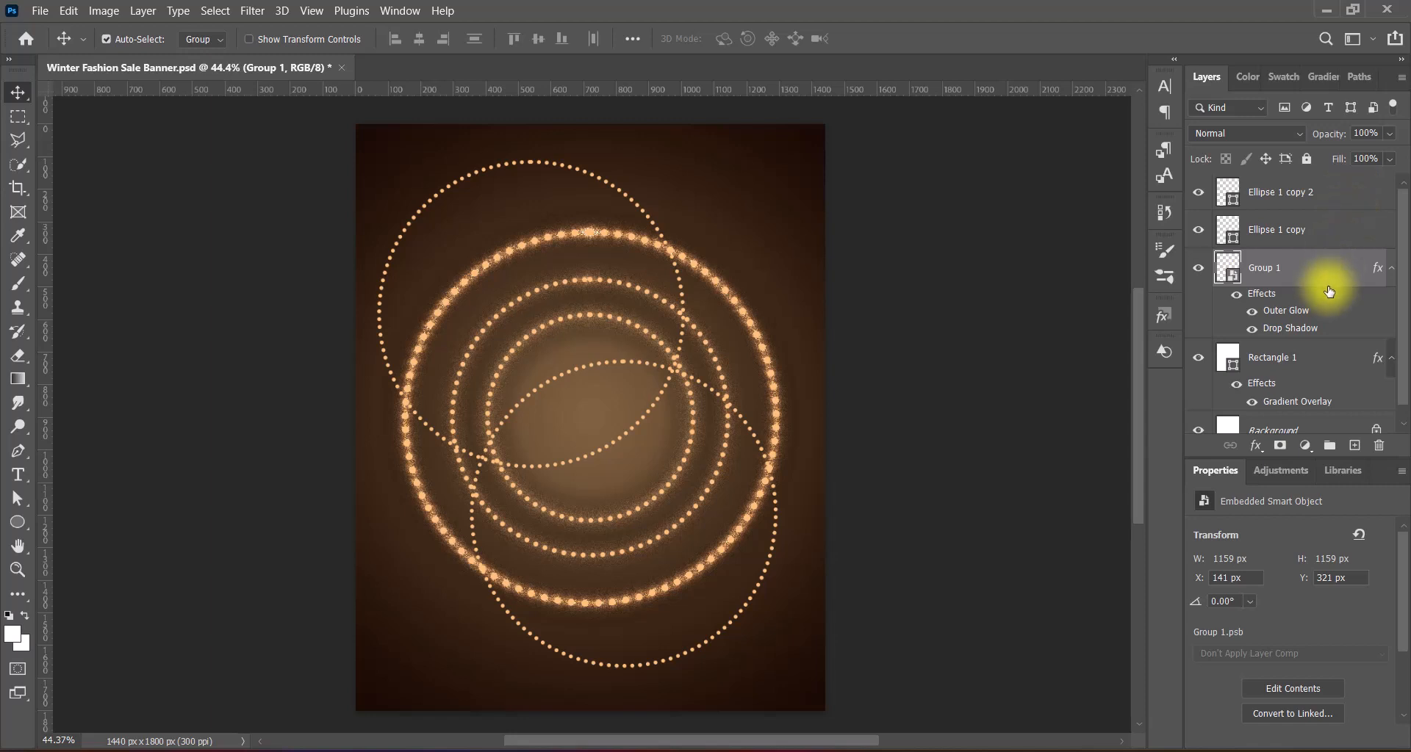
Step: Cycle through the blend modes for the Group 1 layer and set it to Luminosity
left_click(1268, 131)
key("Down")
key("Down")
key("Down")
key("Down")
key("Down")
key("Down")
key("Down")
key("Down")
key("Down")
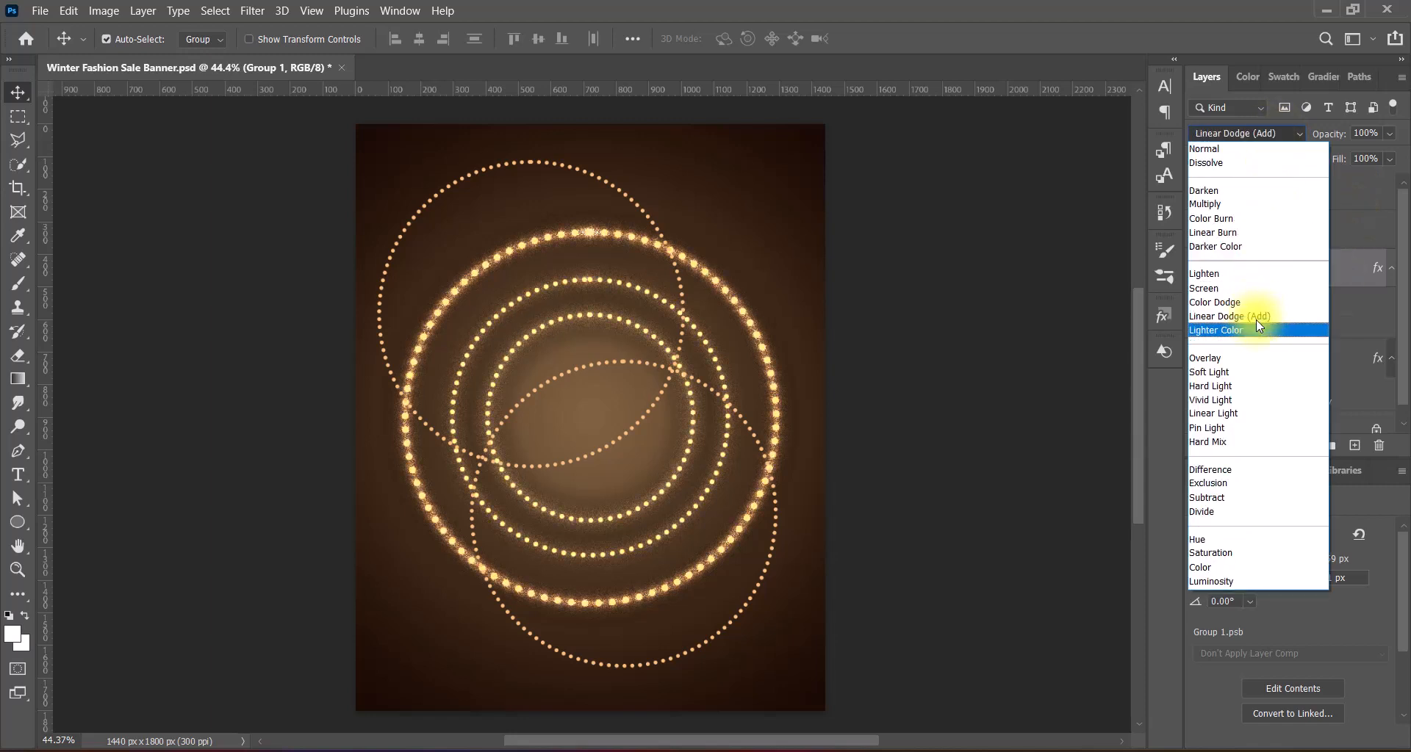
key("Down")
key("Down")
key("Down")
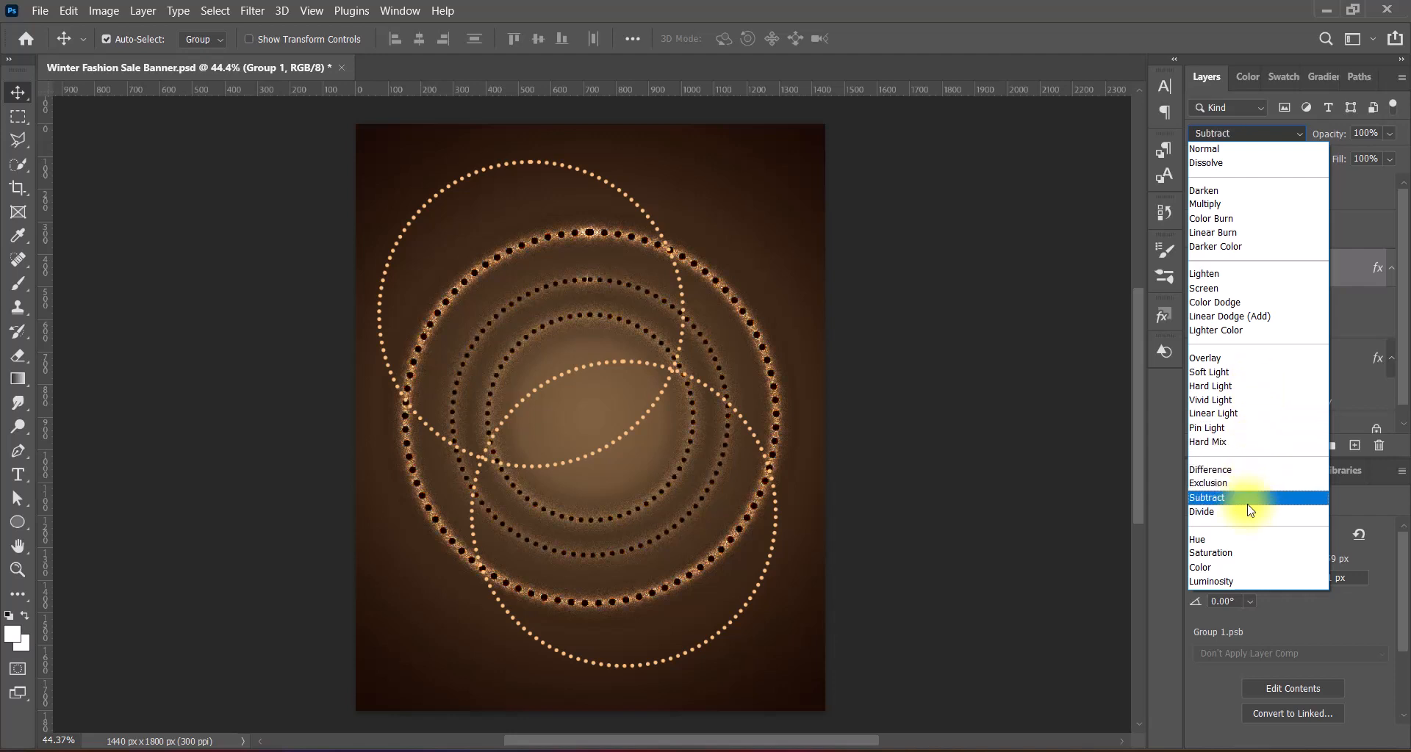
scroll(1248, 555, "down", 3)
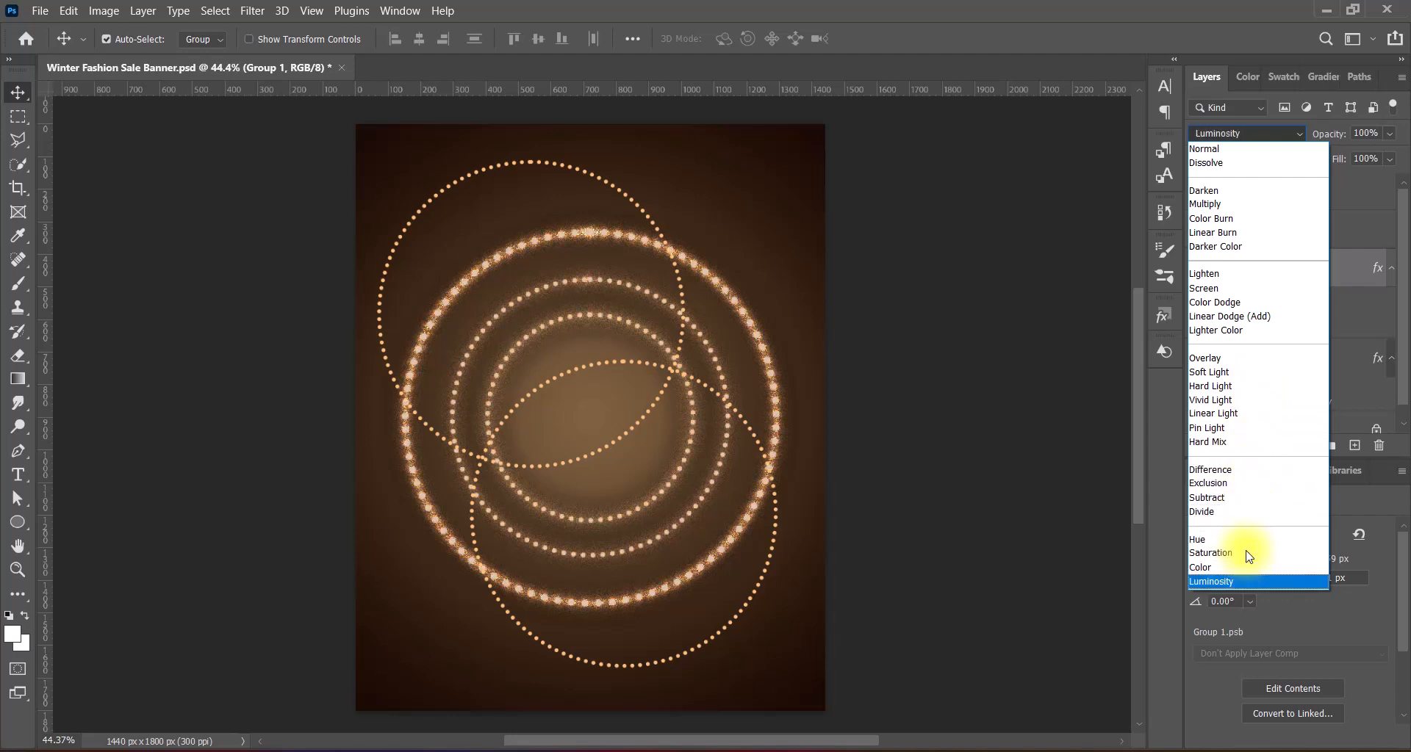
key("Return")
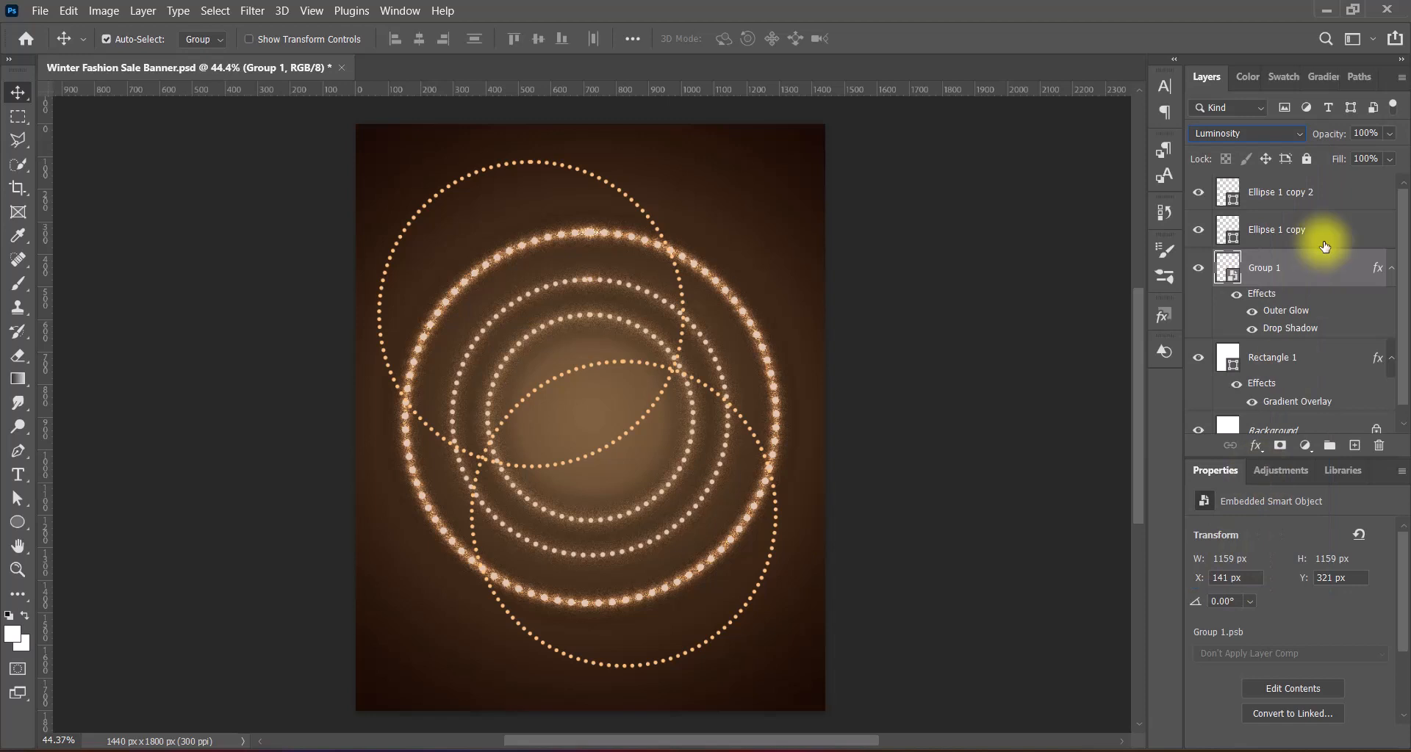
Step: Add a black drop shadow with 0% spread and a size of 27 px to the upper thin dotted circle
left_click(806, 293)
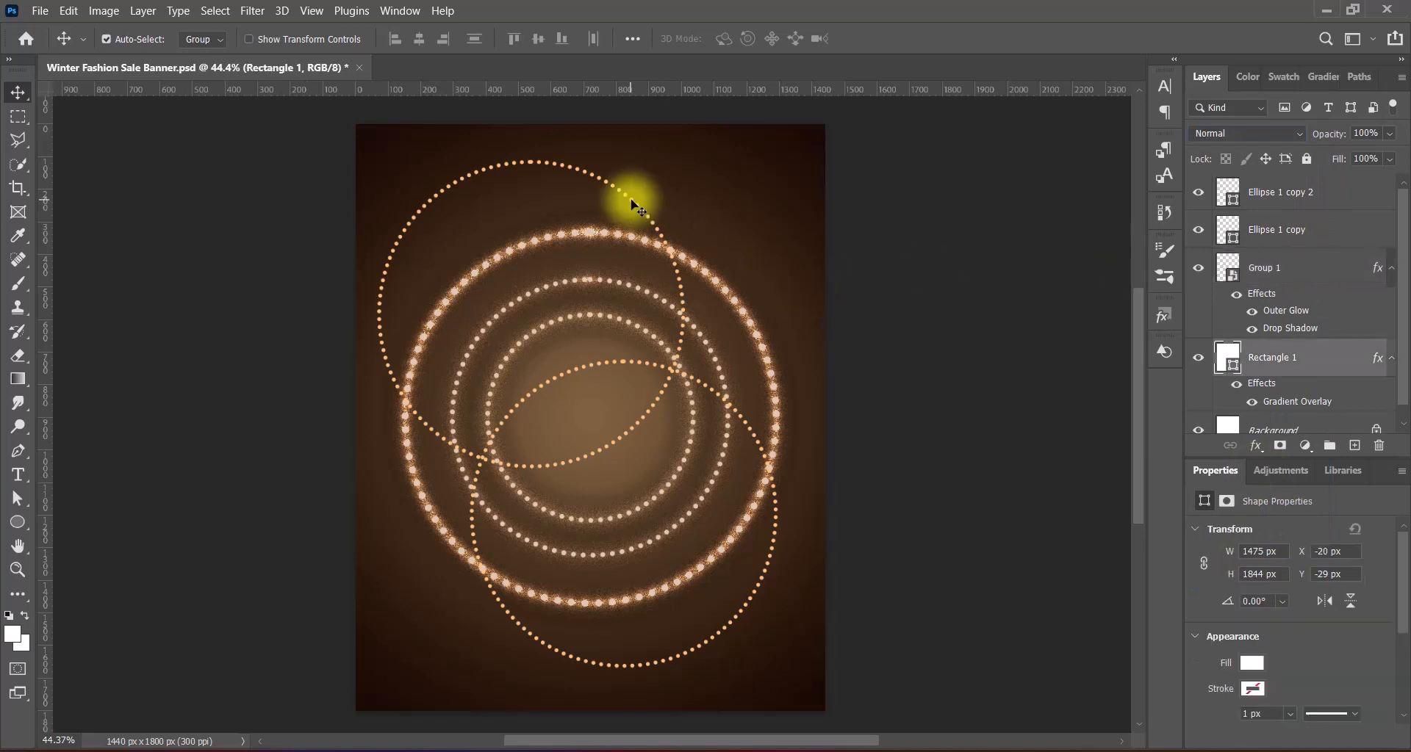
left_click(637, 207)
double_click(1221, 180)
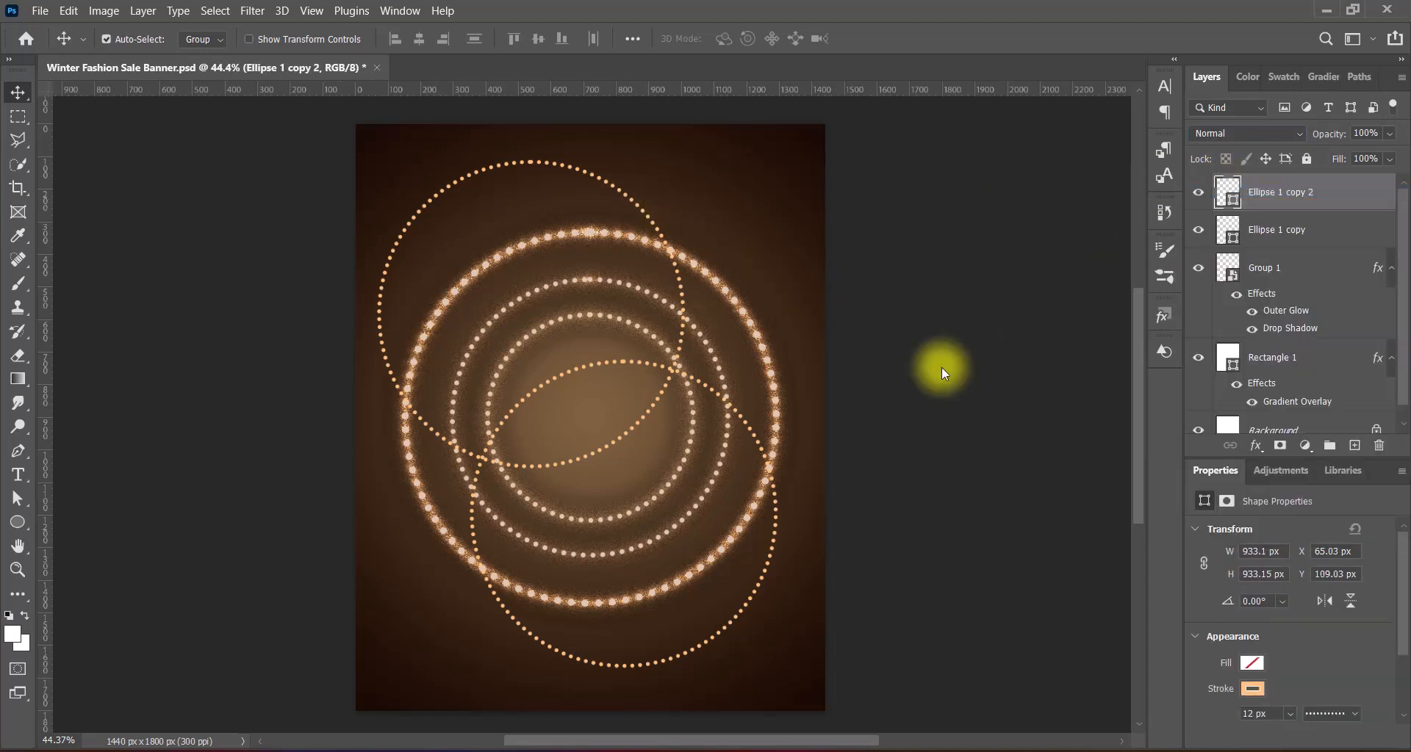
left_click(753, 504)
mouse_move(1015, 331)
left_mouse_down()
mouse_move(1000, 329)
mouse_move(1002, 352)
mouse_move(1023, 356)
left_mouse_up()
left_click(1122, 348)
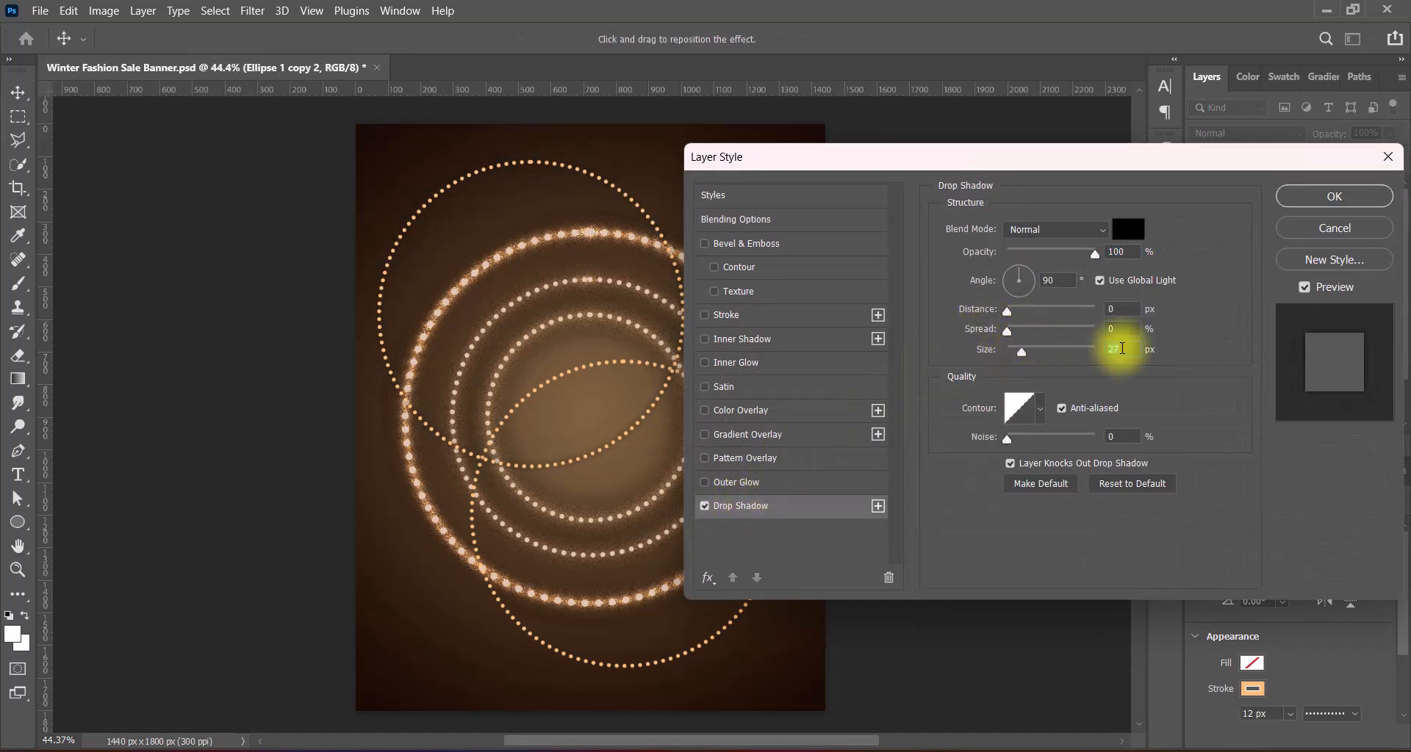
left_click(1334, 196)
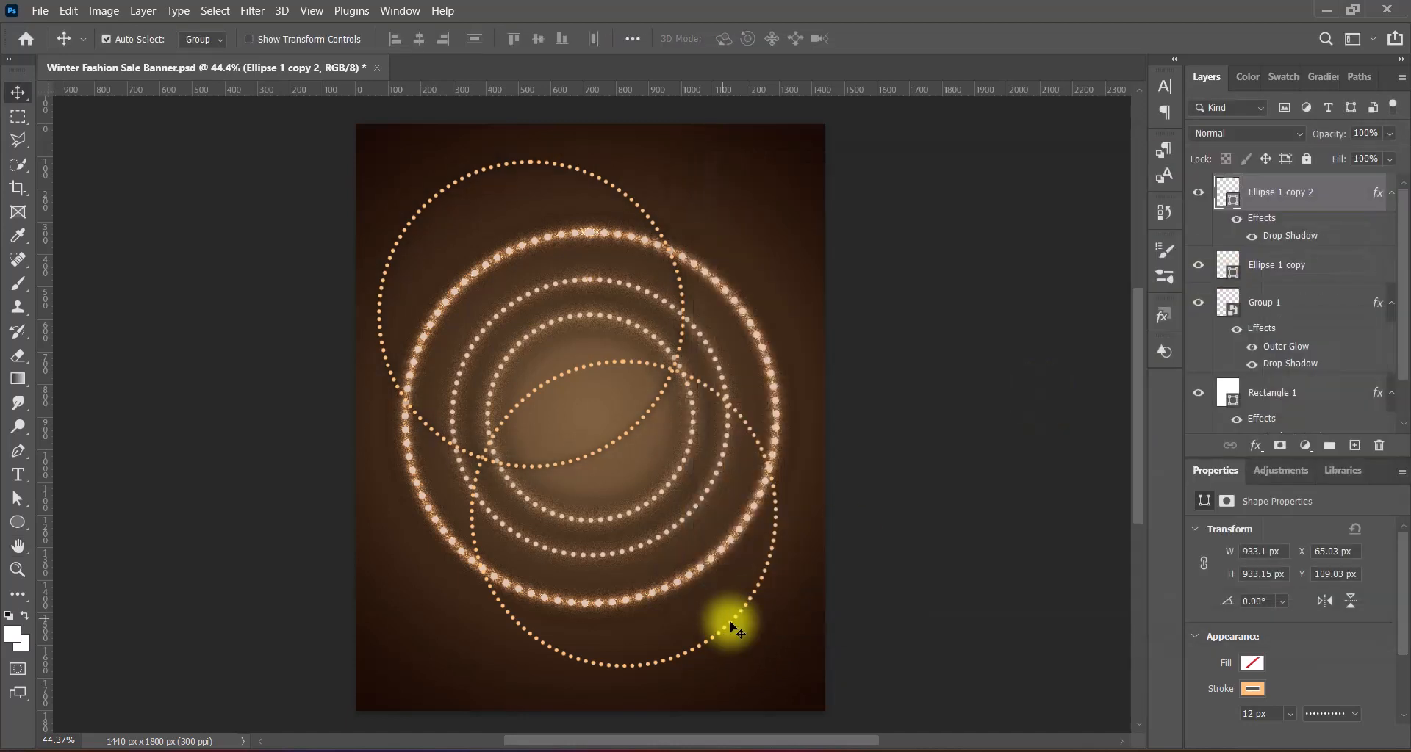
Step: Add the same drop shadow to the lower thin dotted circle and save the document
left_click(727, 620)
right_click(1226, 263)
left_click(1227, 266)
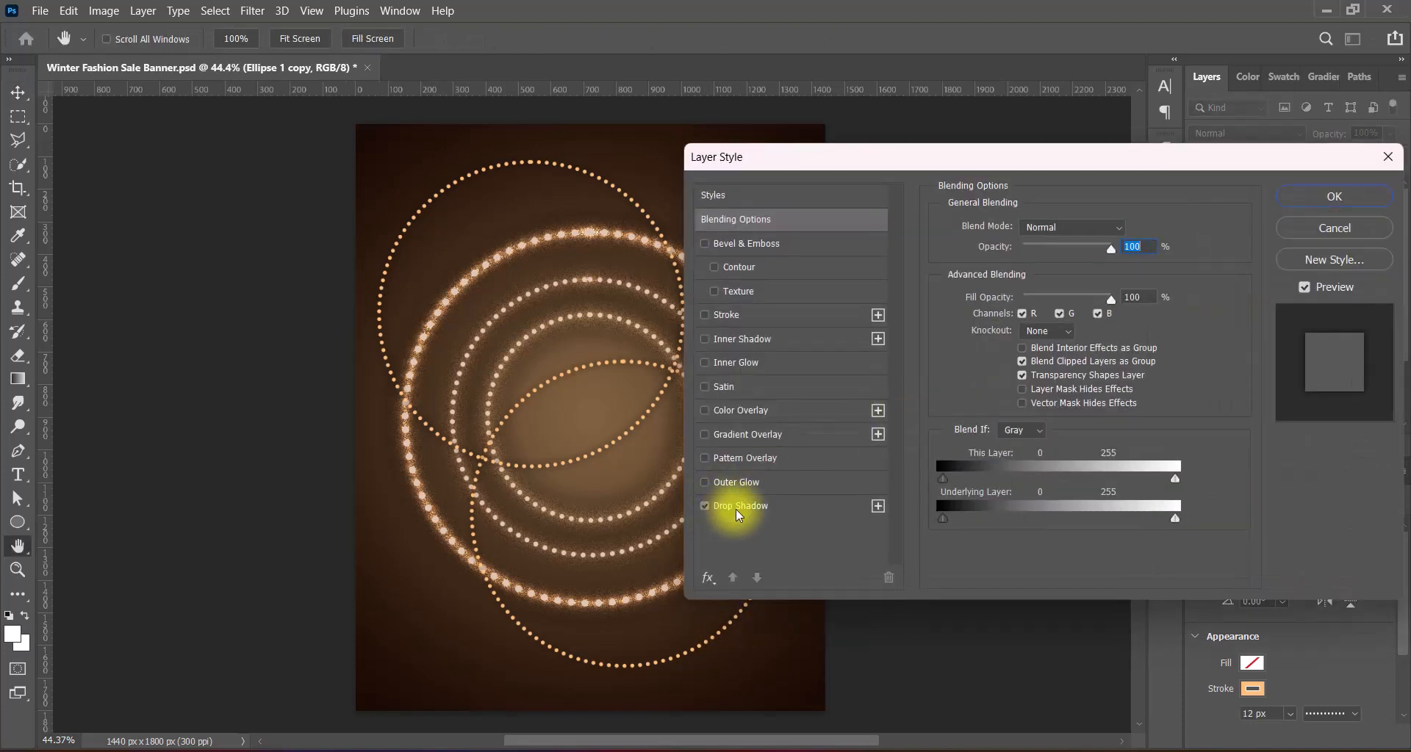
left_click(730, 502)
left_click(1293, 197)
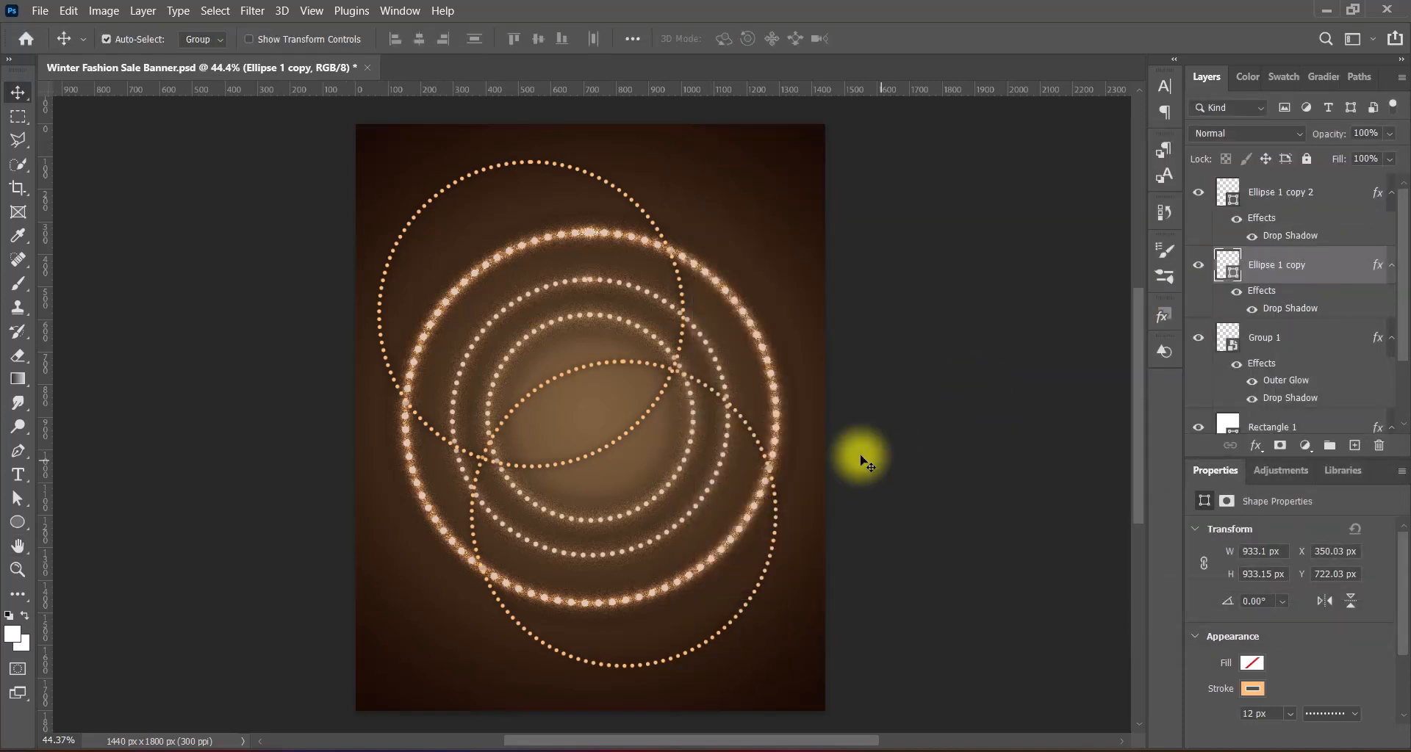
key("ctrl+s")
Step: Scale both thin circles and Group 1 together to about 94%, center them on the canvas and save the document
left_click(1318, 239, "ctrl")
left_click(1306, 337, "ctrl")
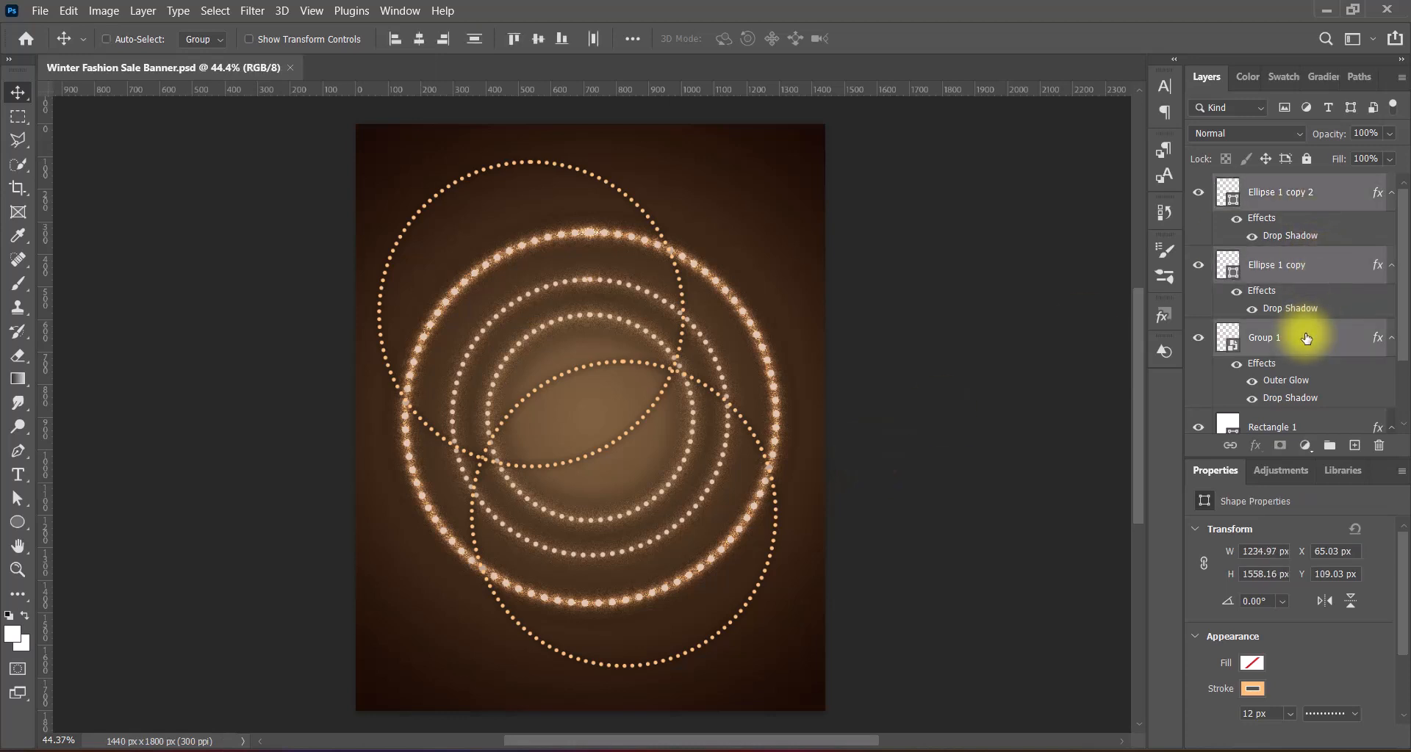
key("ctrl+t")
left_click_drag(579, 155, 579, 190)
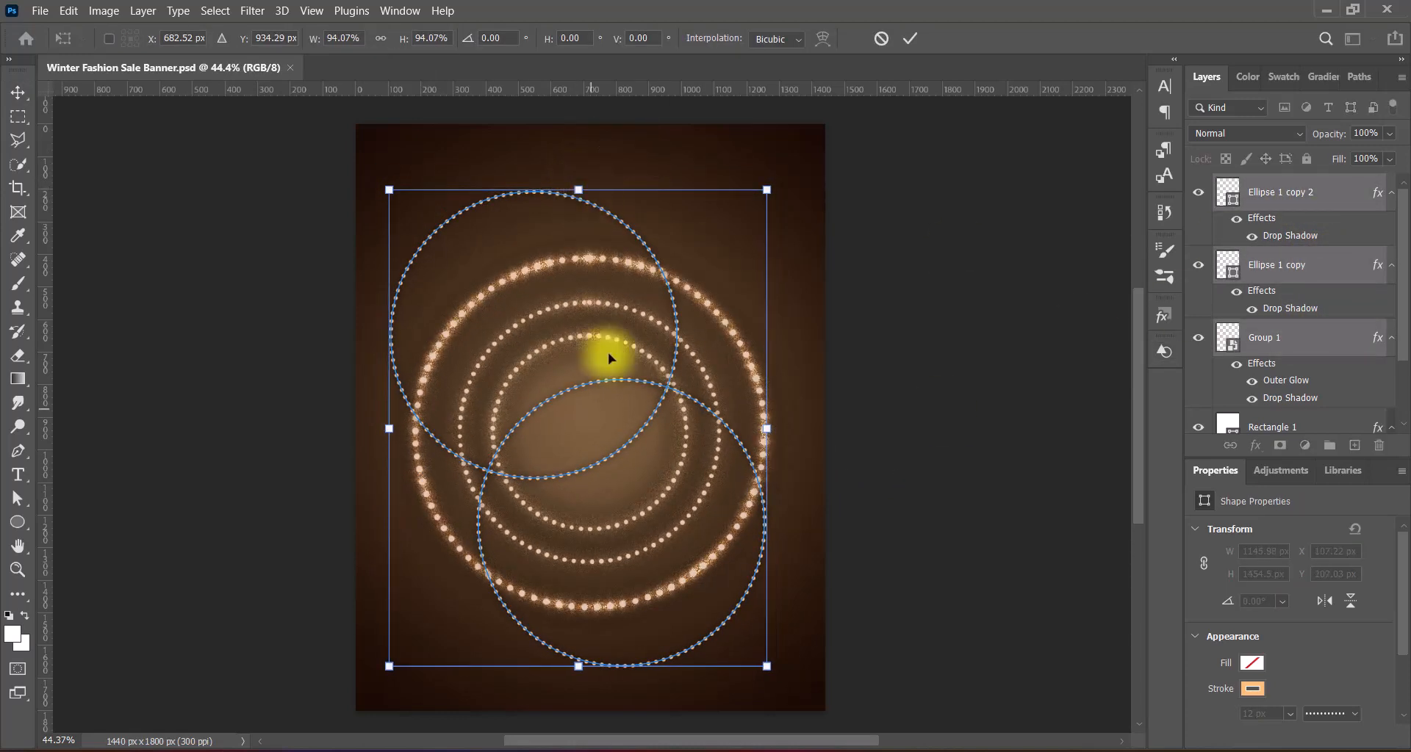
left_click_drag(609, 355, 637, 450)
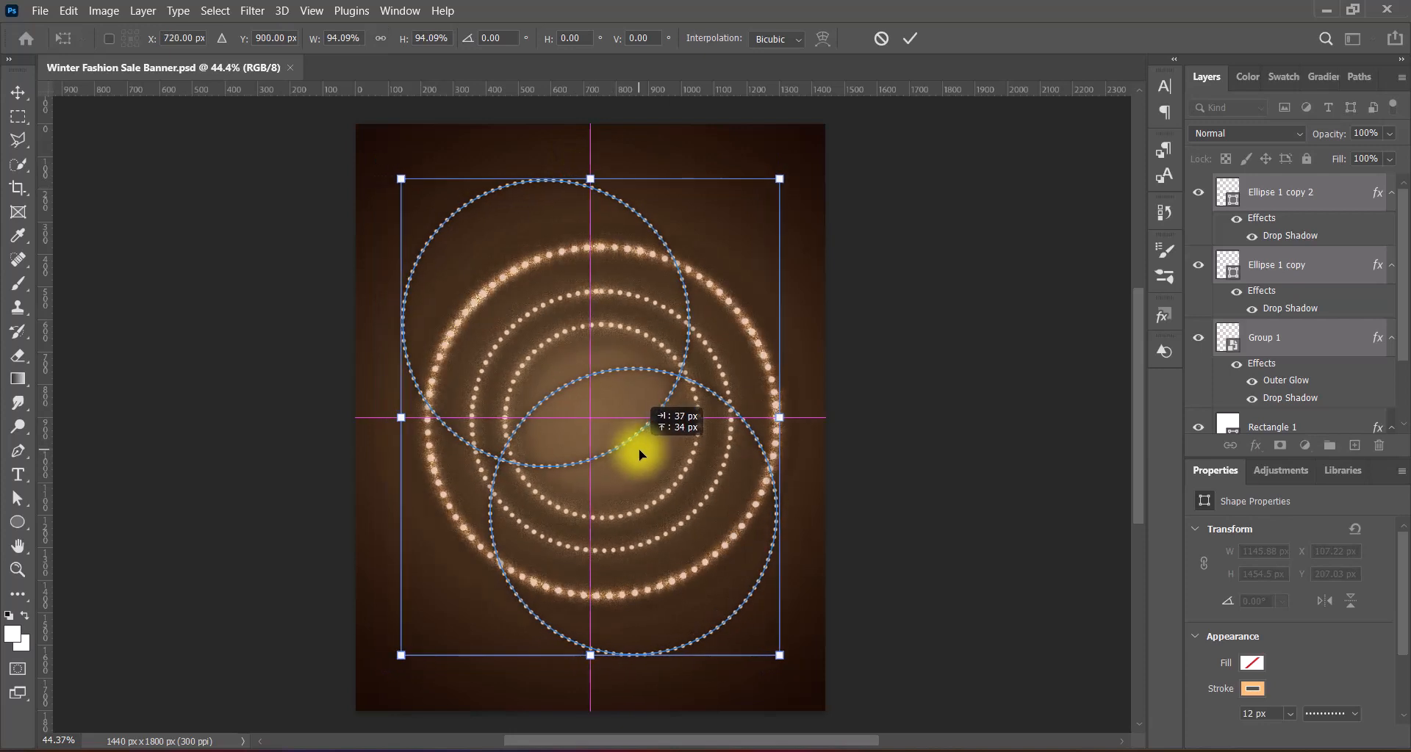
key("Return")
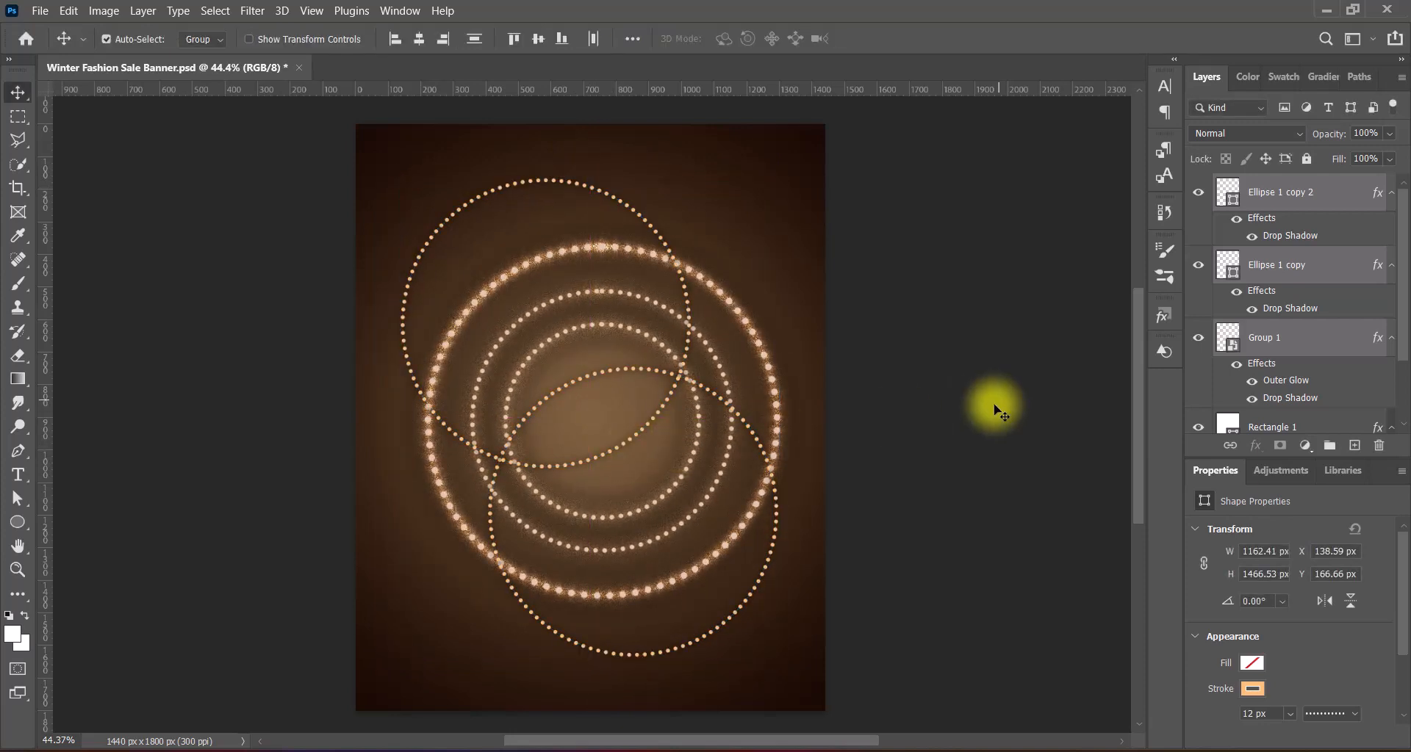
key("ctrl+s")
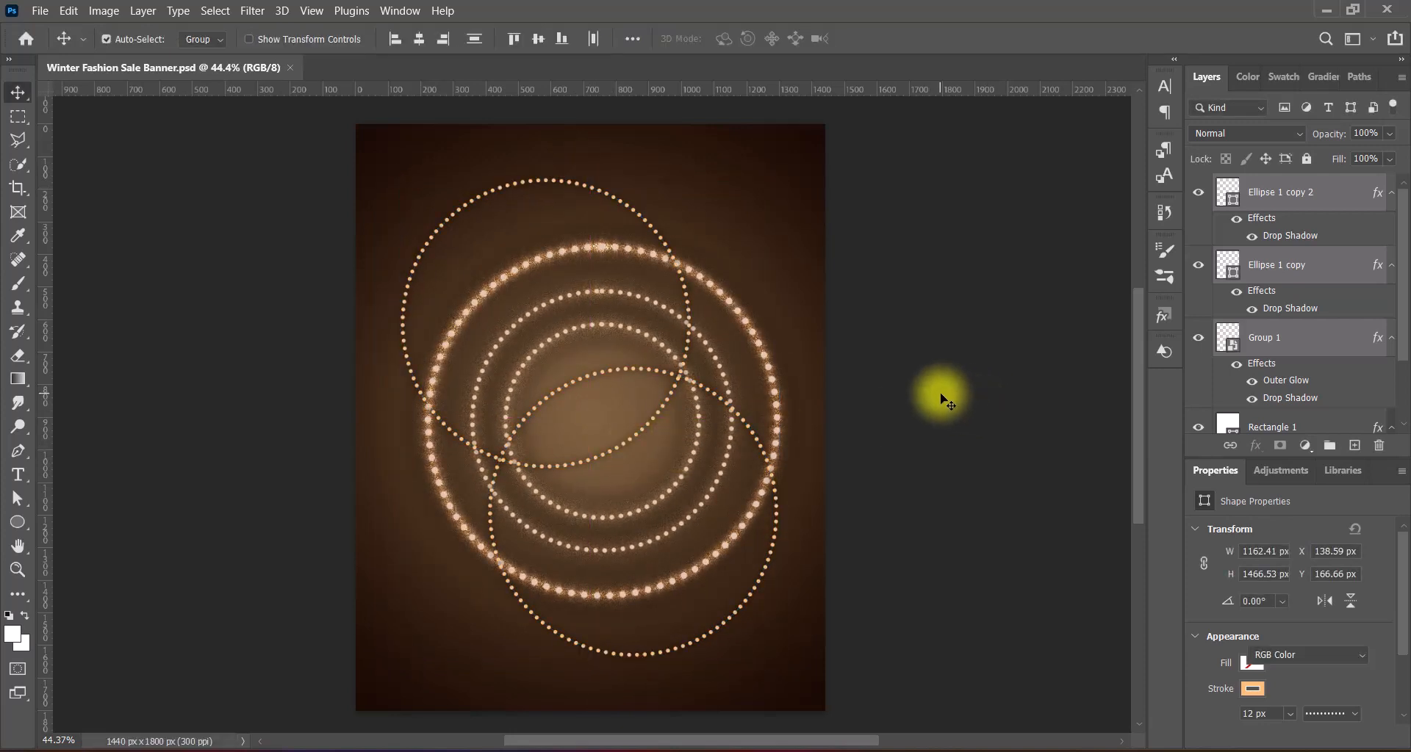
Step: Draw a white rectangle about 1696 by 1574 px on a new layer, extending past the canvas's right edge
left_click(940, 391)
left_click(1354, 446)
left_click_drag(17, 523, 80, 522)
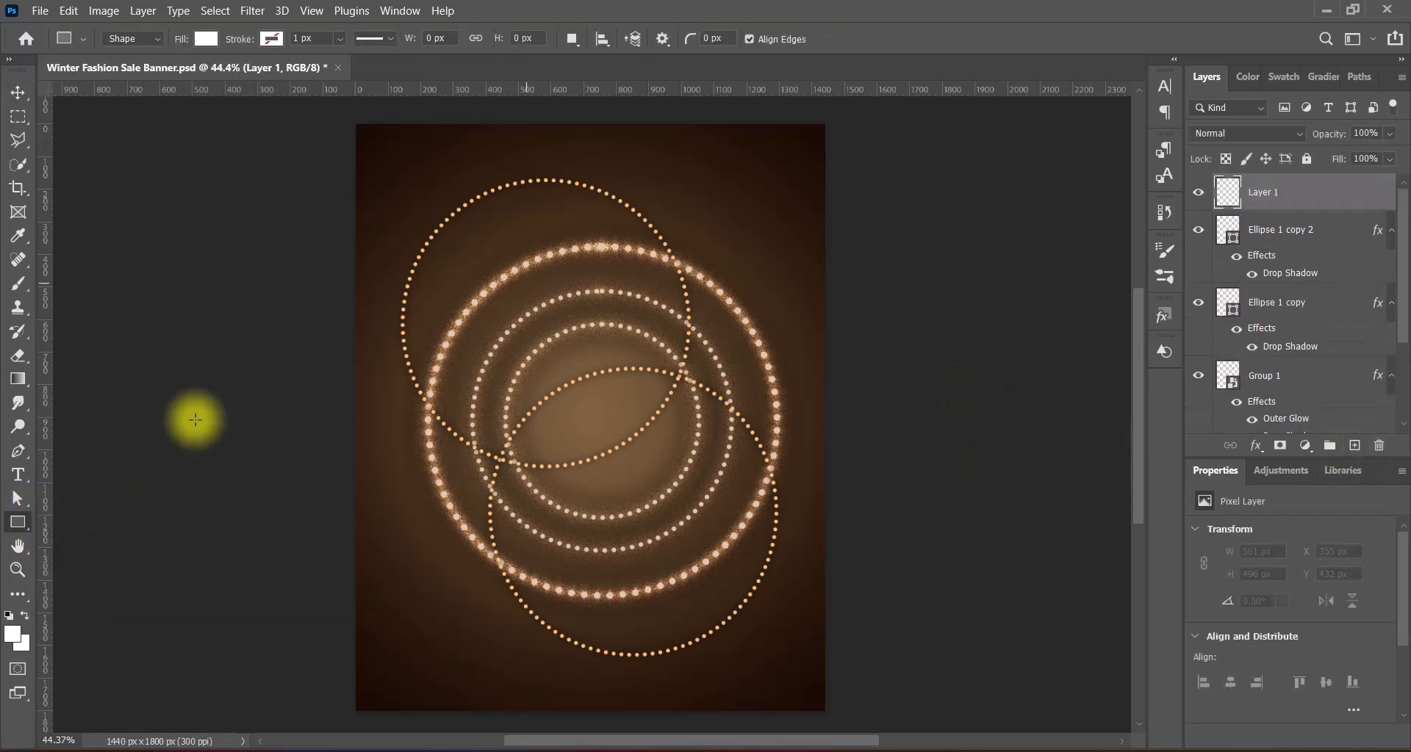
mouse_move(481, 167)
left_mouse_down()
mouse_move(904, 595)
mouse_move(1025, 671)
left_mouse_up()
Step: Rotate the white rectangle about 45.6° so that one corner points toward the canvas's left edge
key("v")
key("ctrl+t")
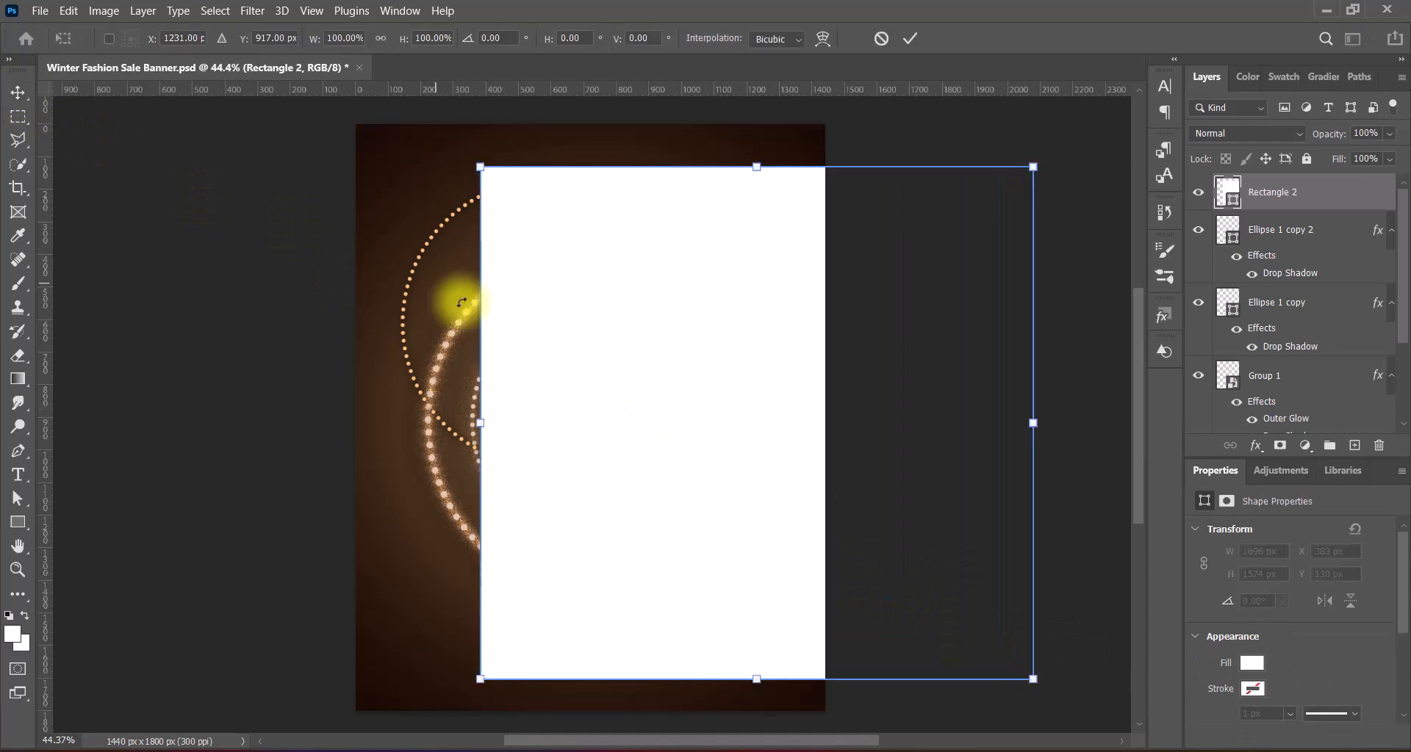
left_click_drag(463, 299, 667, 198)
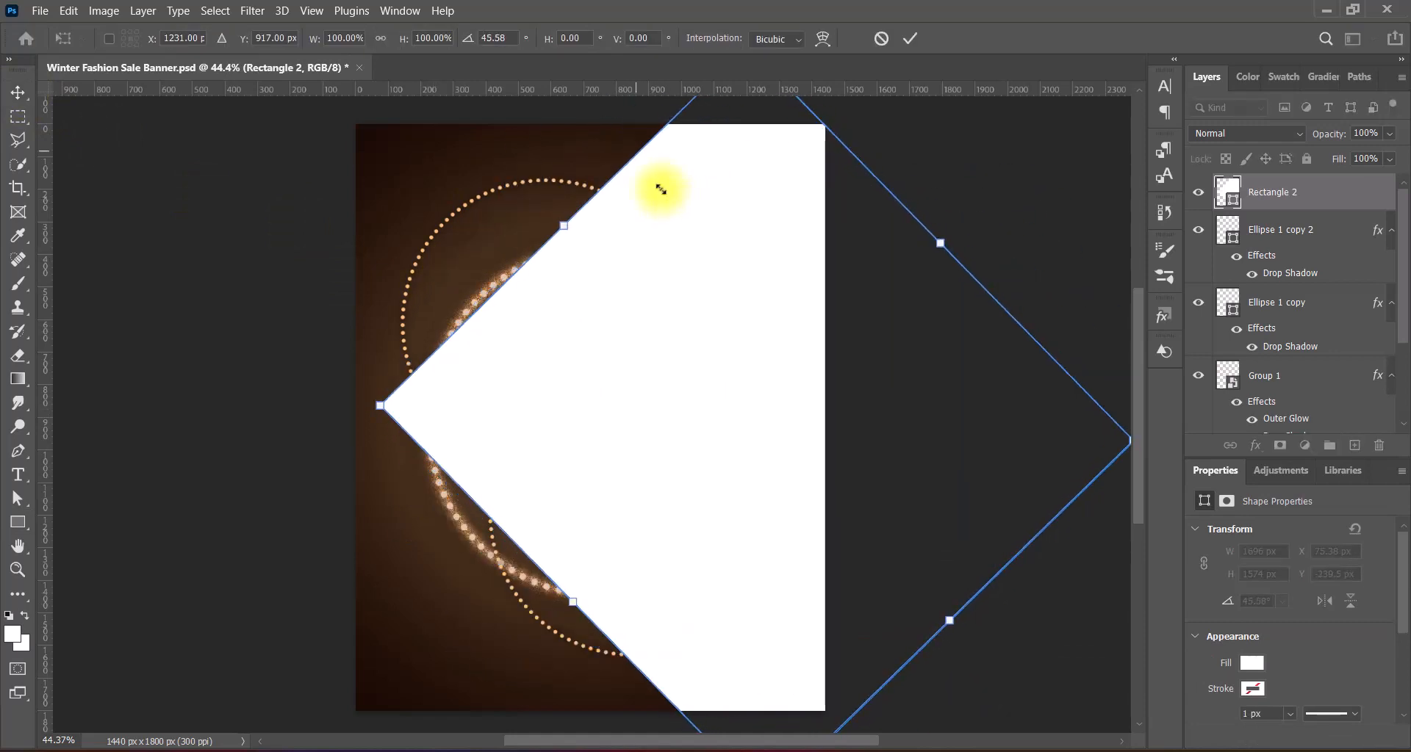
left_click_drag(593, 90, 630, 84)
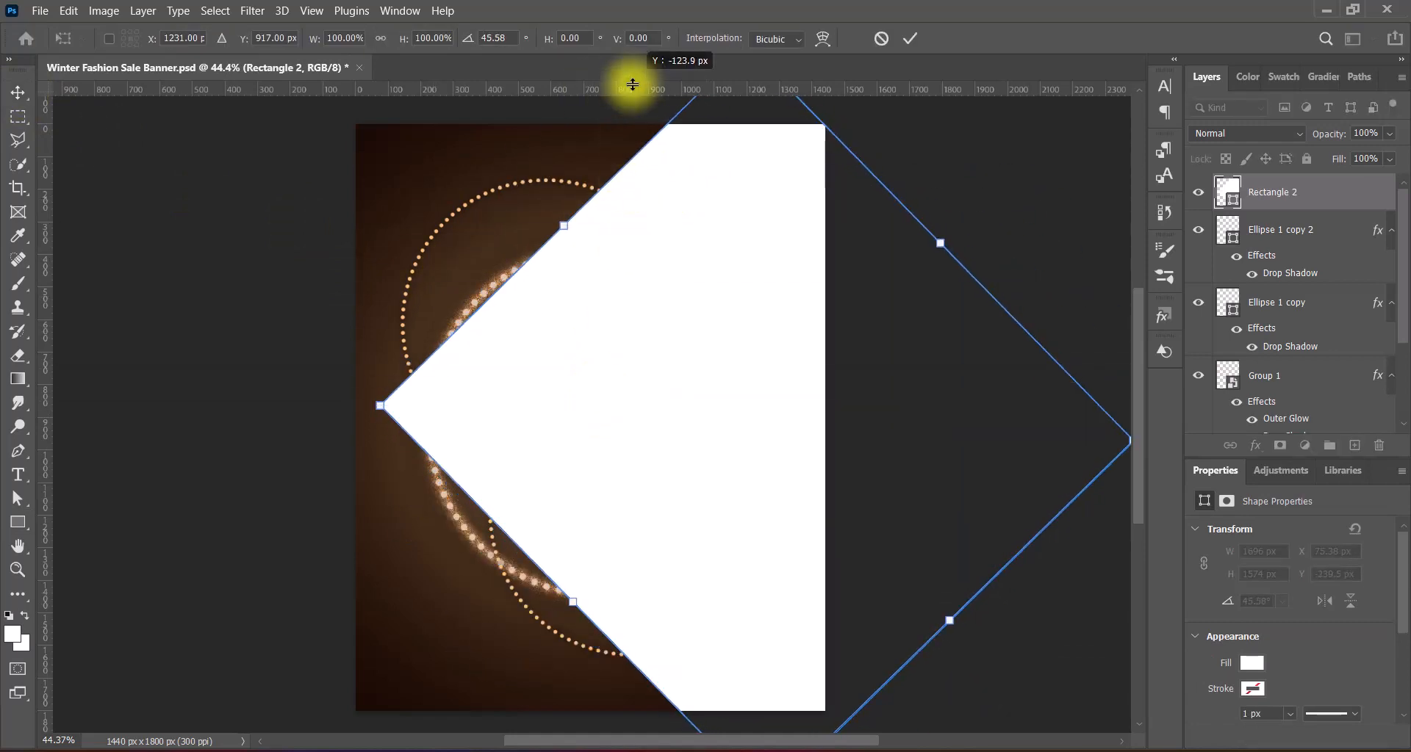
left_click(17, 94)
Step: Shrink the rotated rectangle to about 1380 by 1281 px and shift it right so its corner lies near the circles' center
key("ctrl+t")
left_click_drag(379, 418, 528, 430)
left_click_drag(738, 415, 787, 411)
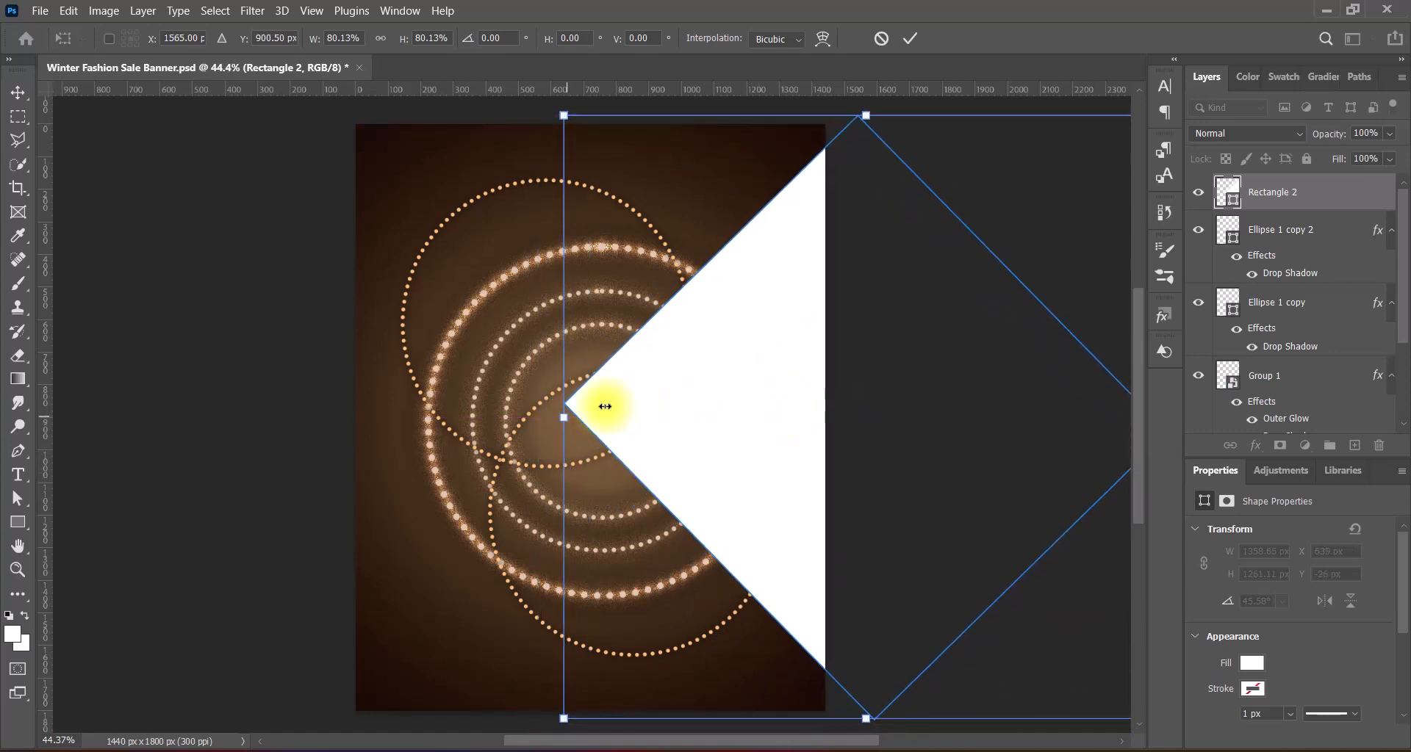
left_click_drag(566, 409, 553, 409)
key("Return")
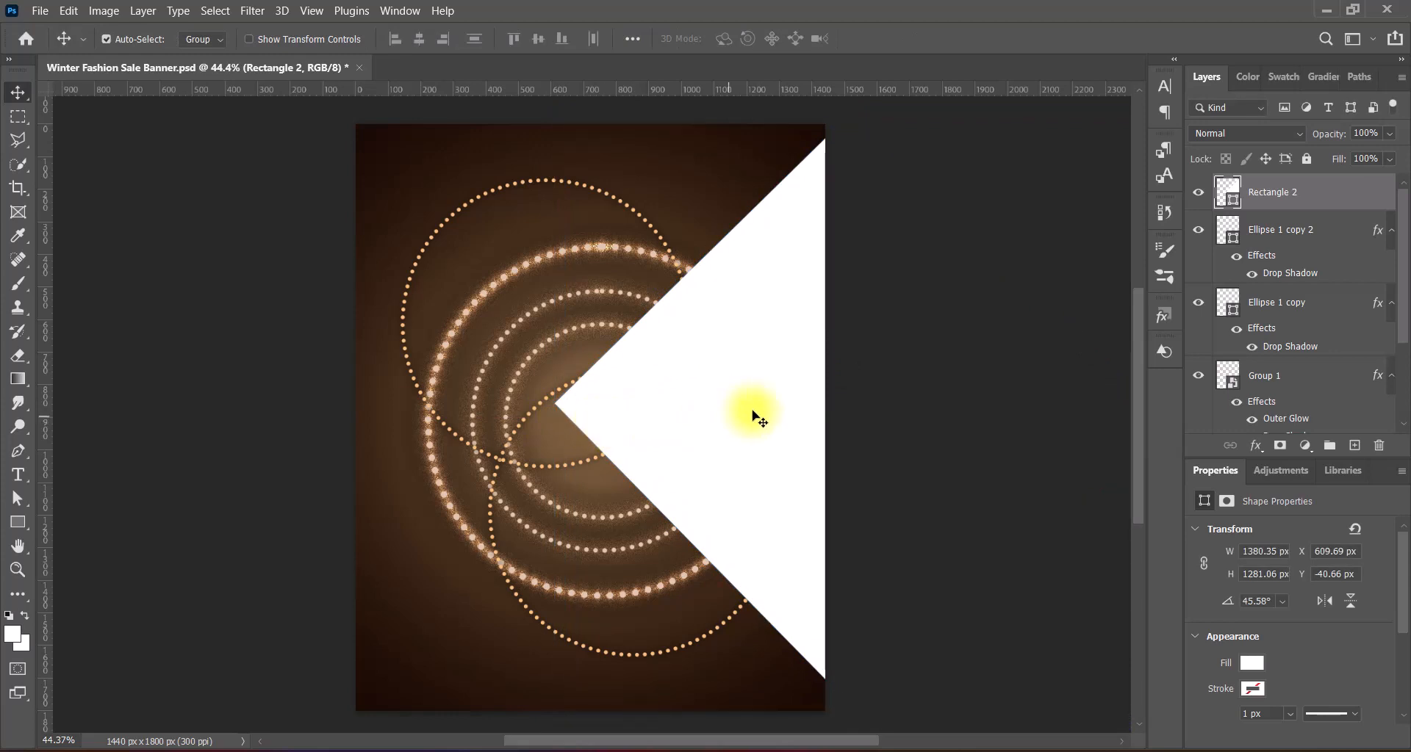
Step: Apply the brown radial gradient overlay at 120% scale to the rotated rectangle
double_click(1223, 197)
left_click(710, 437)
left_click_drag(897, 161, 972, 160)
left_click(836, 432)
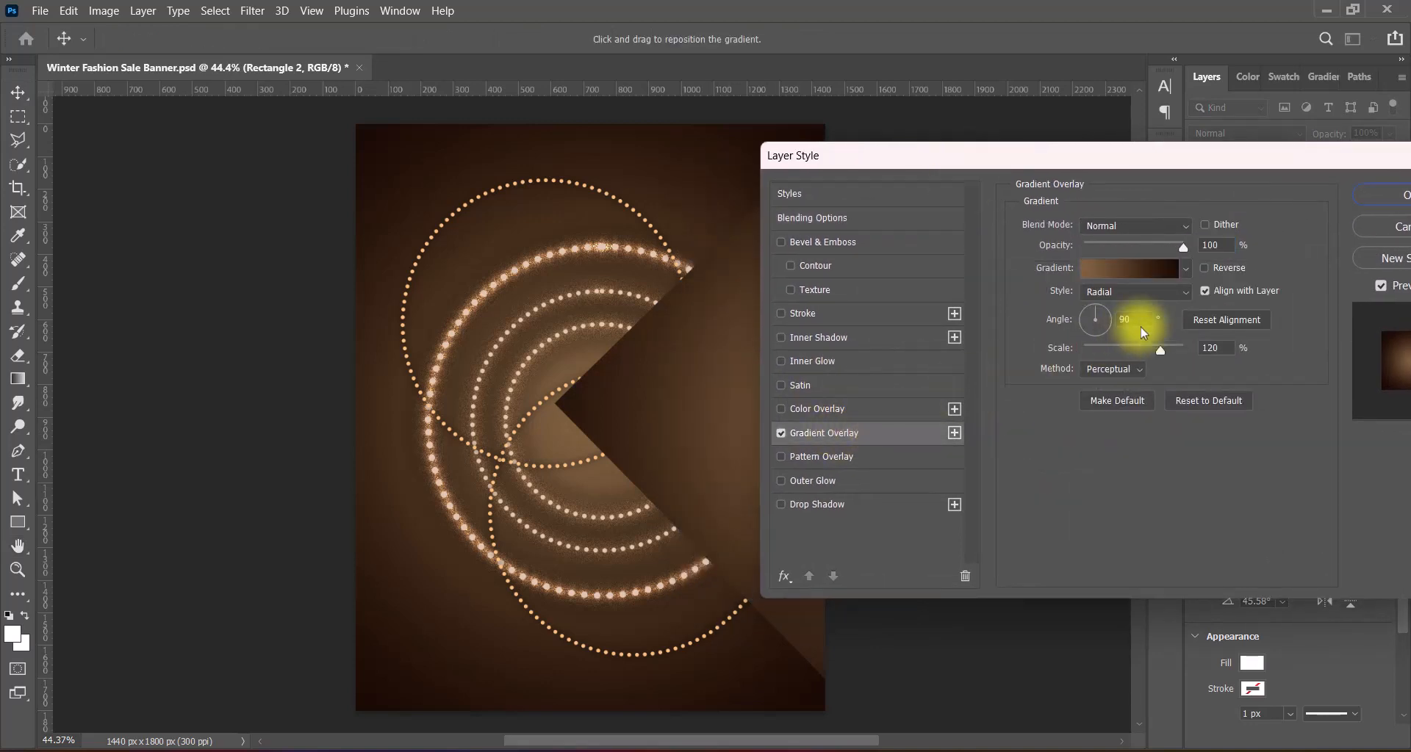
Step: Change the overlay gradient's dark end stop to #2d1f1a
left_click(1131, 269)
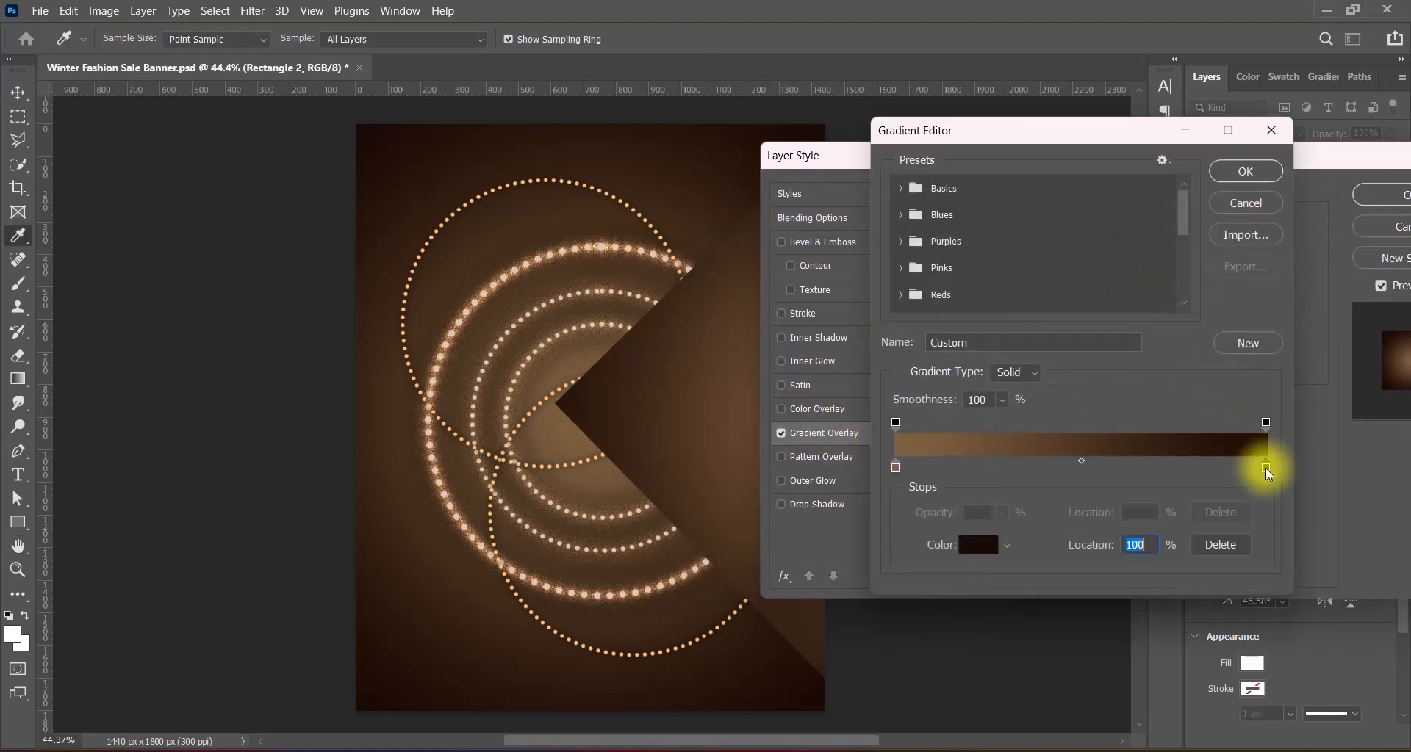
double_click(1266, 469)
left_click(1018, 492)
mouse_move(1017, 492)
left_mouse_down()
mouse_move(1048, 488)
mouse_move(1019, 494)
left_mouse_up()
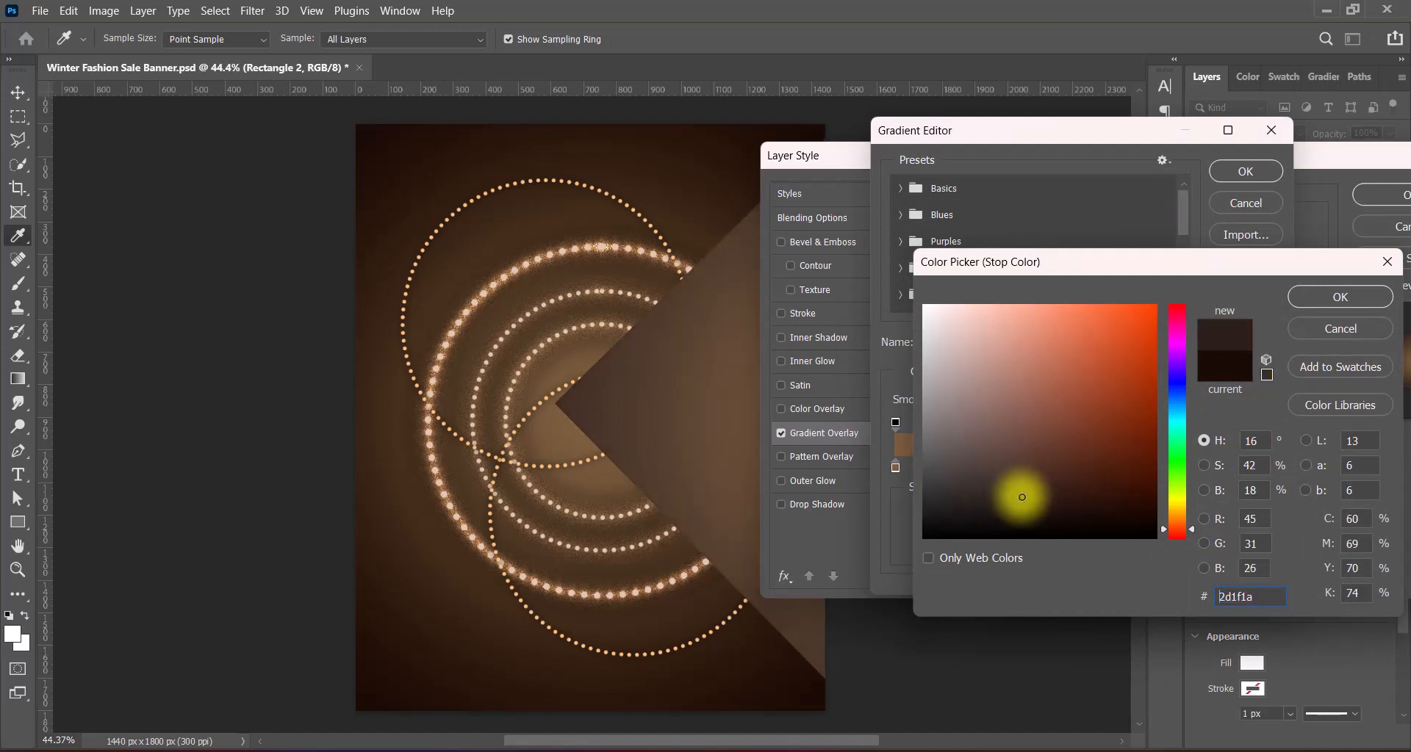
left_click(1340, 295)
left_click(1243, 173)
Step: Set the gradient overlay's scale to 130% and reverse the gradient's direction
left_click_drag(1161, 350, 1213, 346)
left_click(1204, 267)
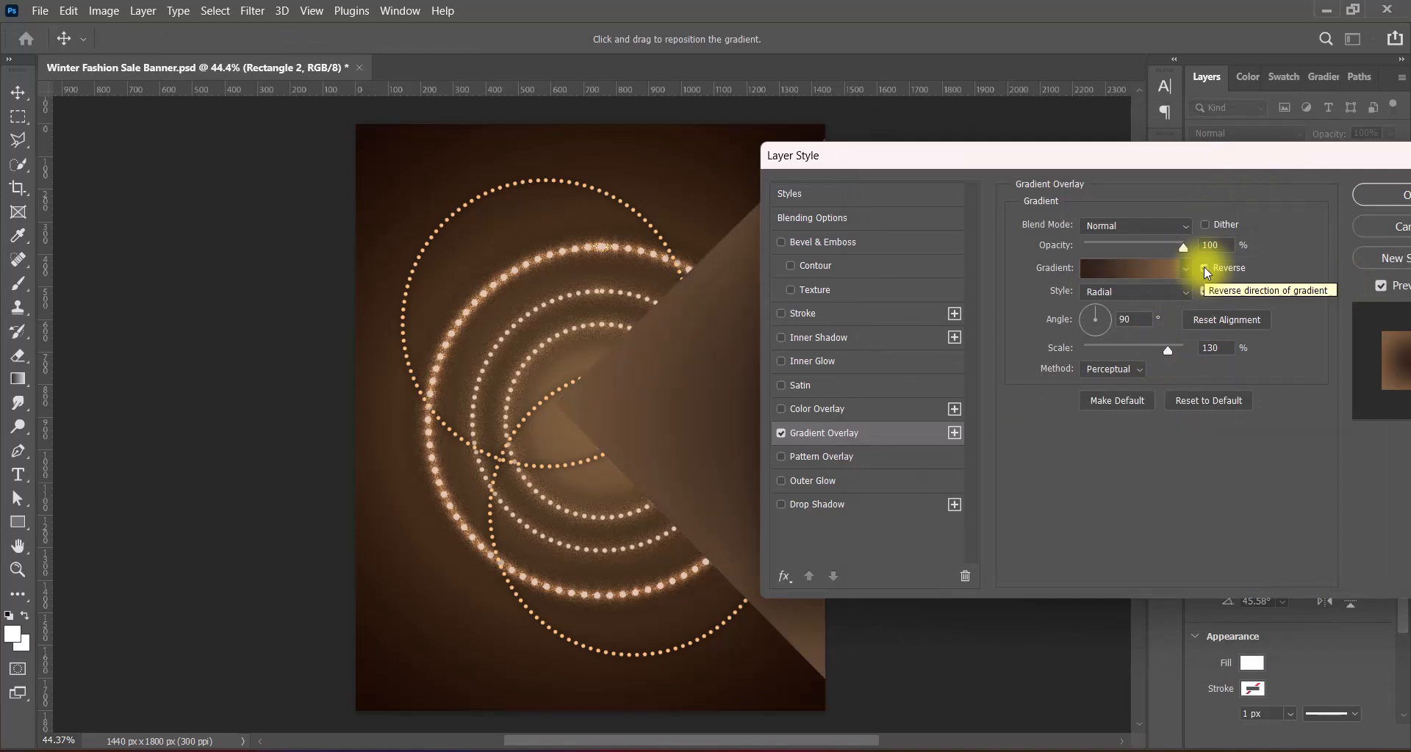
Step: Set the gradient overlay's scale to 120% and turn off its reversed direction
double_click(1211, 350)
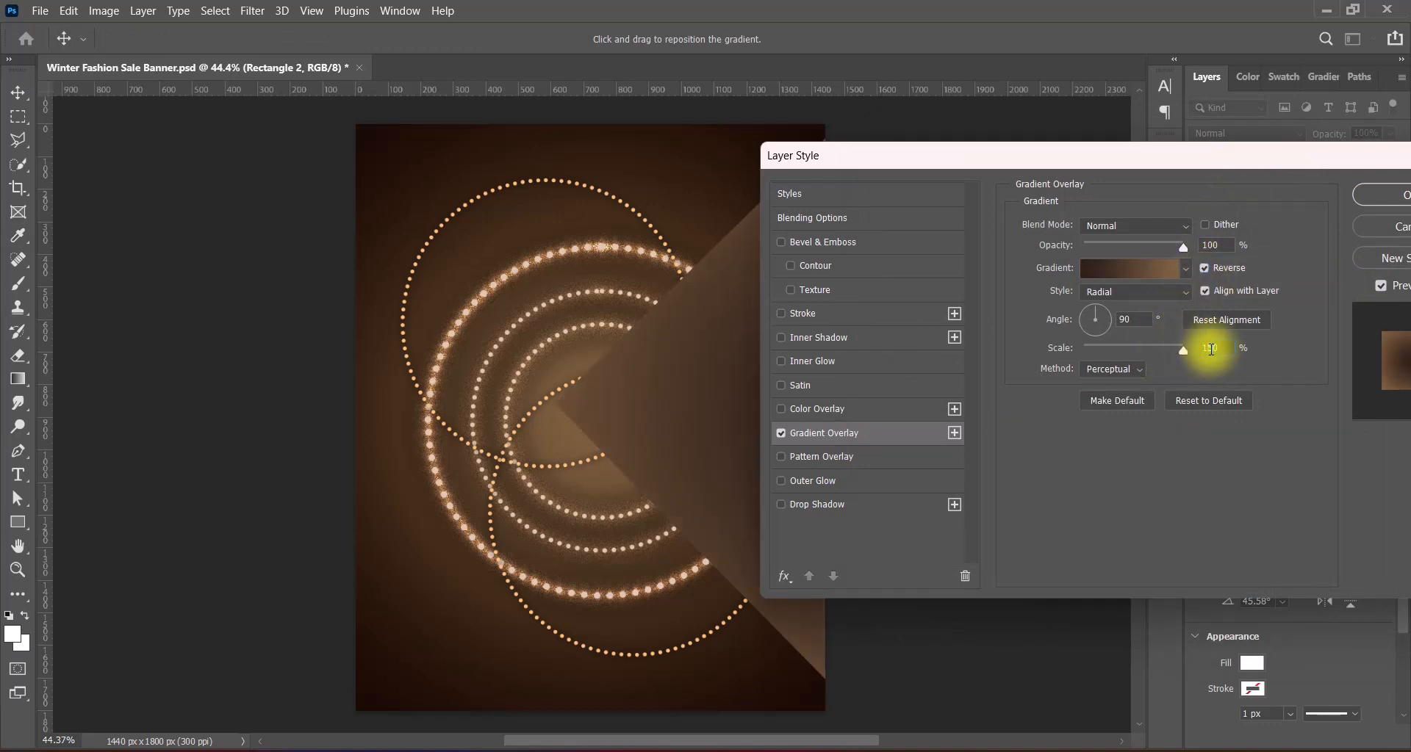
type("120")
left_click(1205, 268)
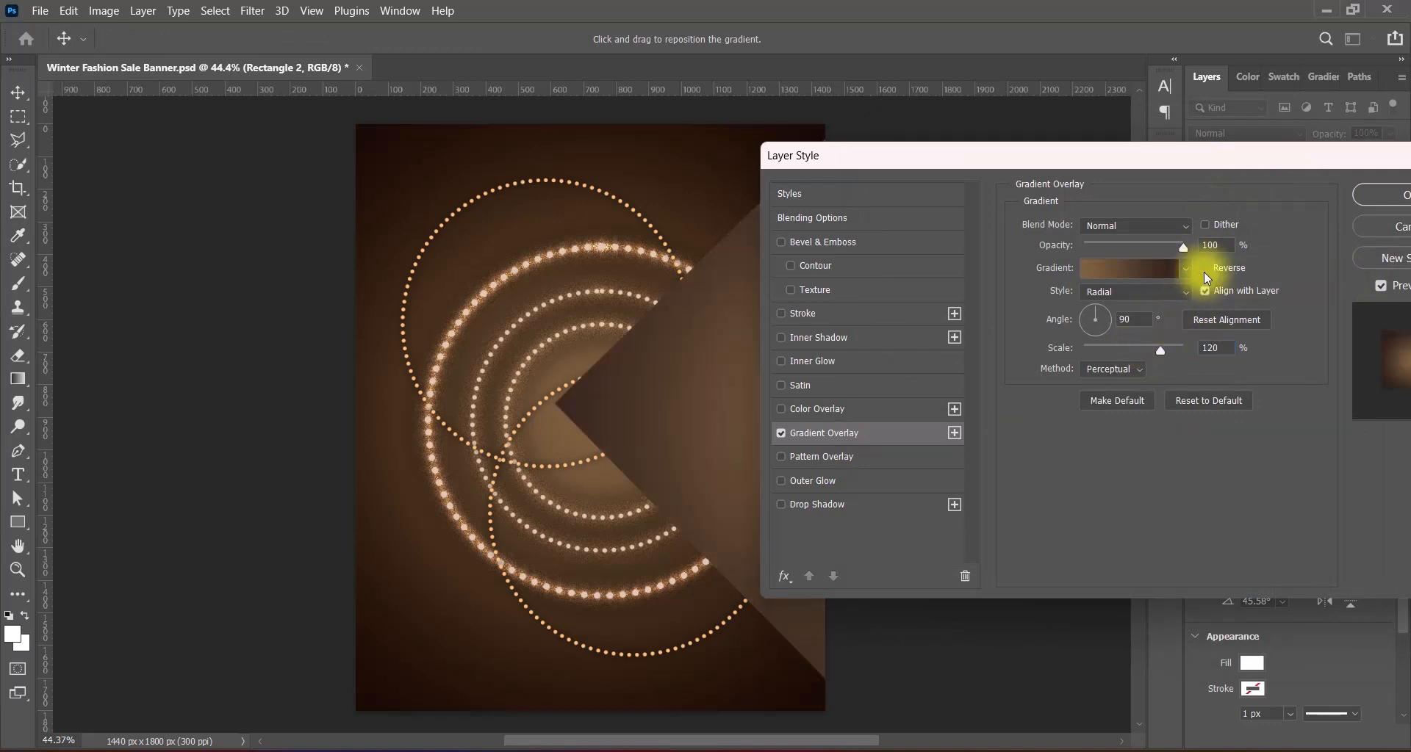
Step: Enable the bevel texture on the rotated rectangle and choose the light gray rippled pattern
left_click(790, 289)
left_click(812, 290)
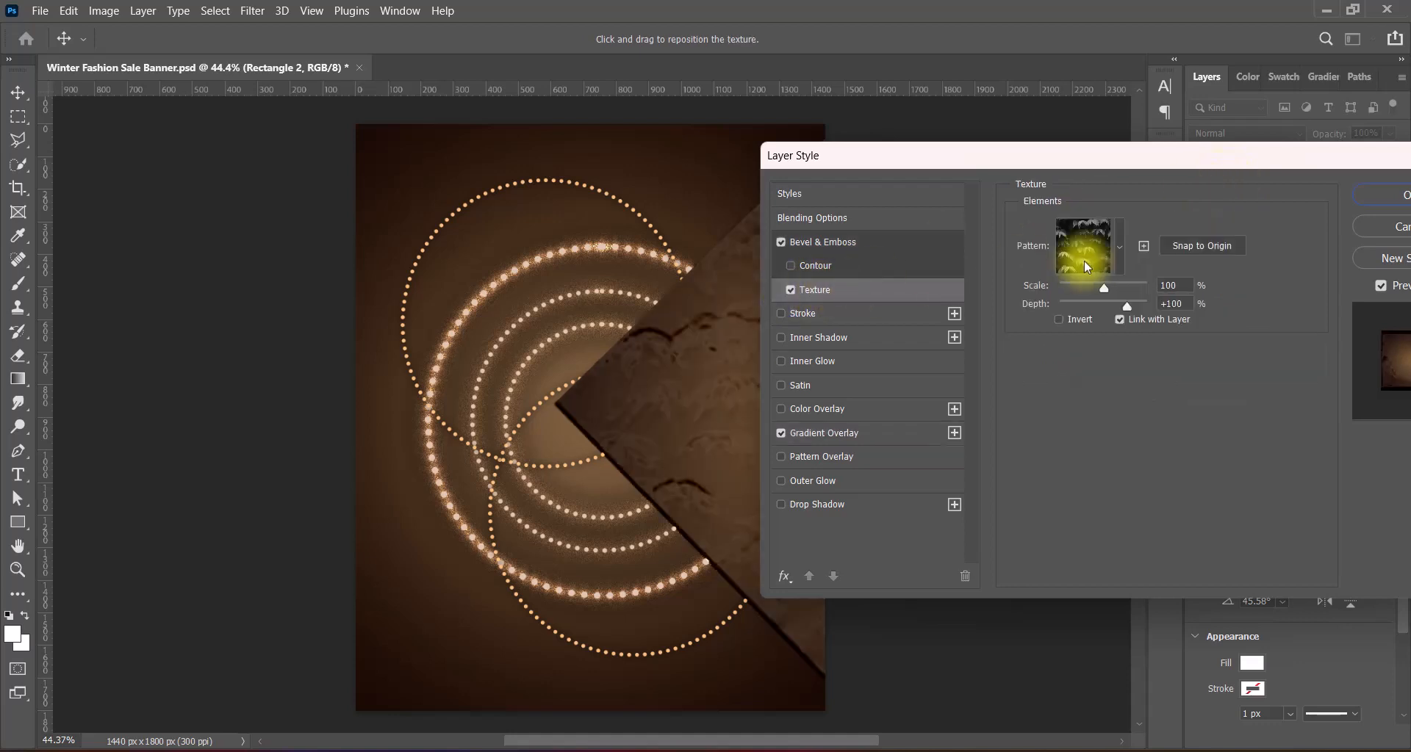
left_click(1083, 246)
left_click(1017, 405)
left_click(1286, 420)
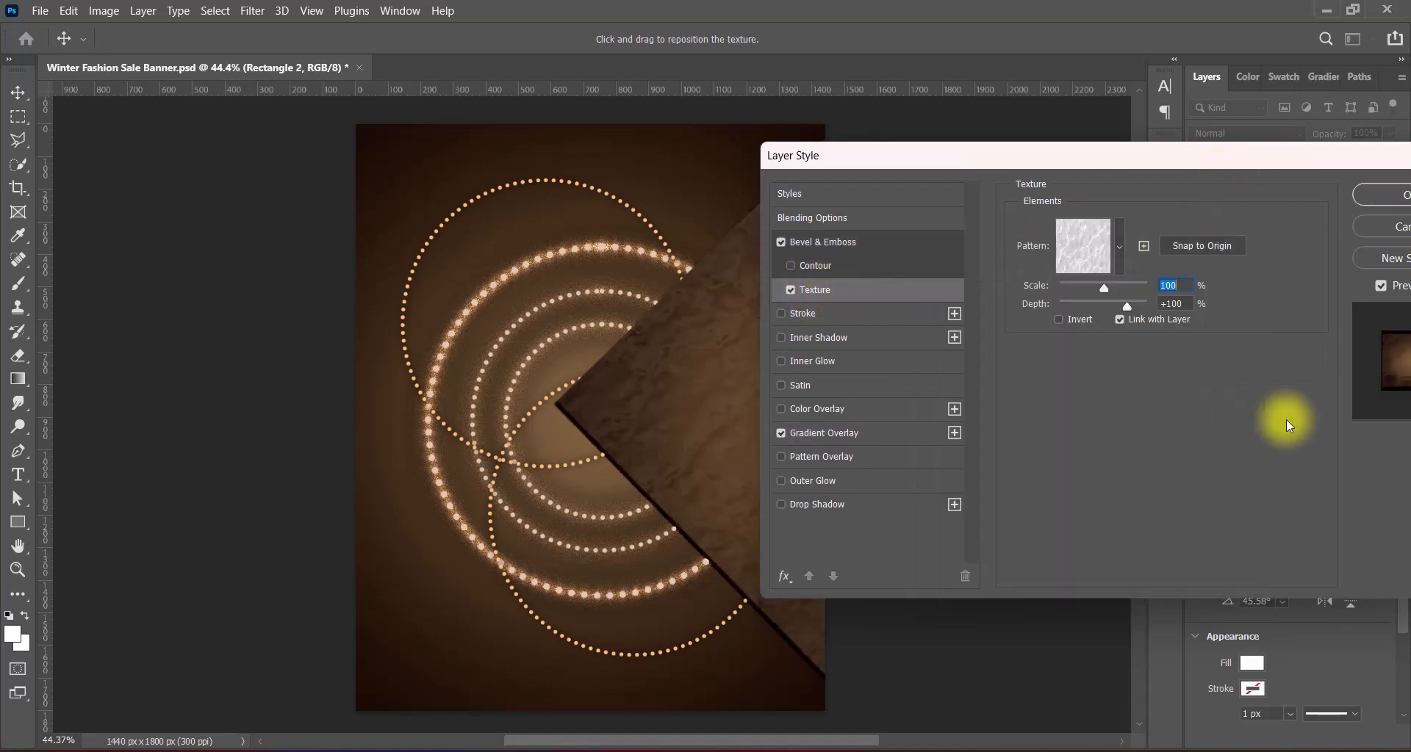
Step: Set the bevel's soften to 2 px, its highlight color to white and its direction to Down
left_click(823, 243)
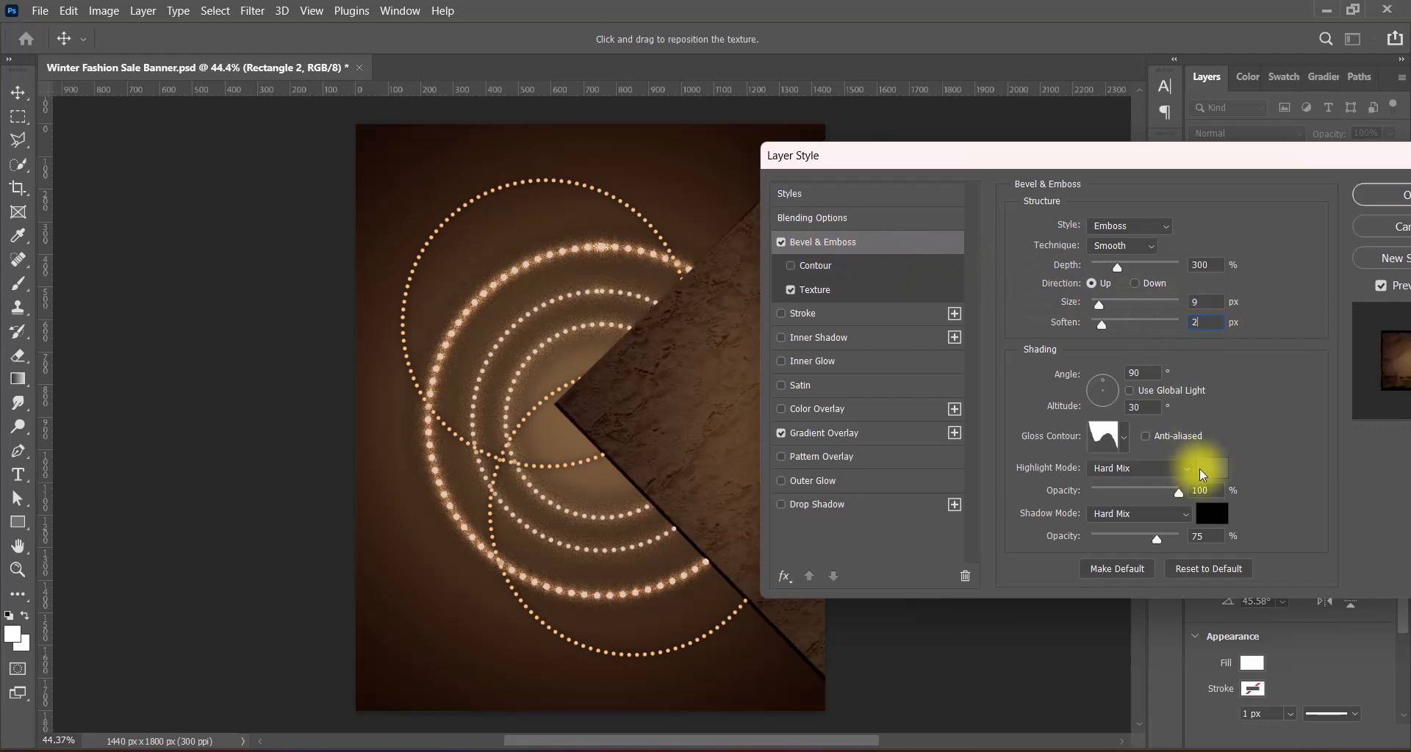
left_click(1209, 468)
left_click_drag(986, 387, 894, 267)
left_click(1315, 296)
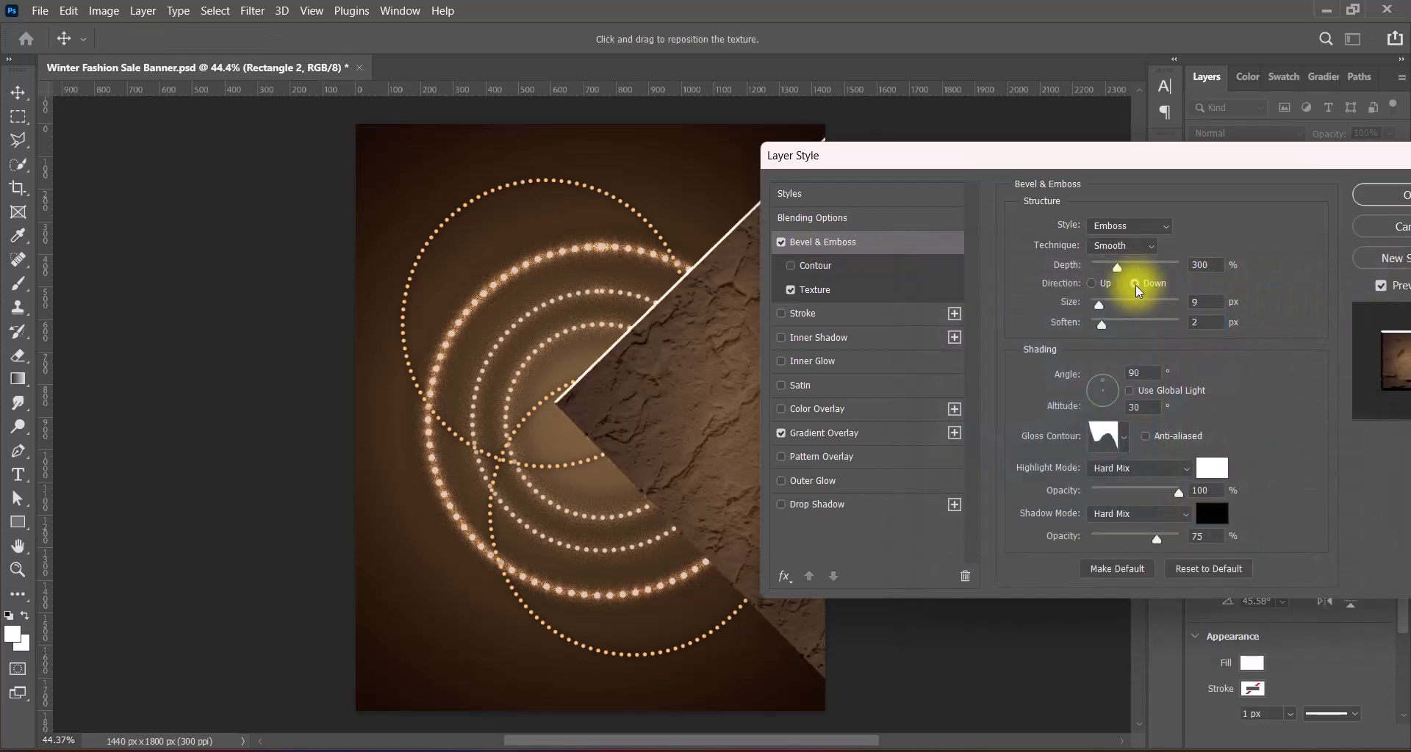
Step: Change the bevel style to Inner Bevel with a depth of 292% and a size of 12 px
left_click(1122, 226)
left_click(1118, 256)
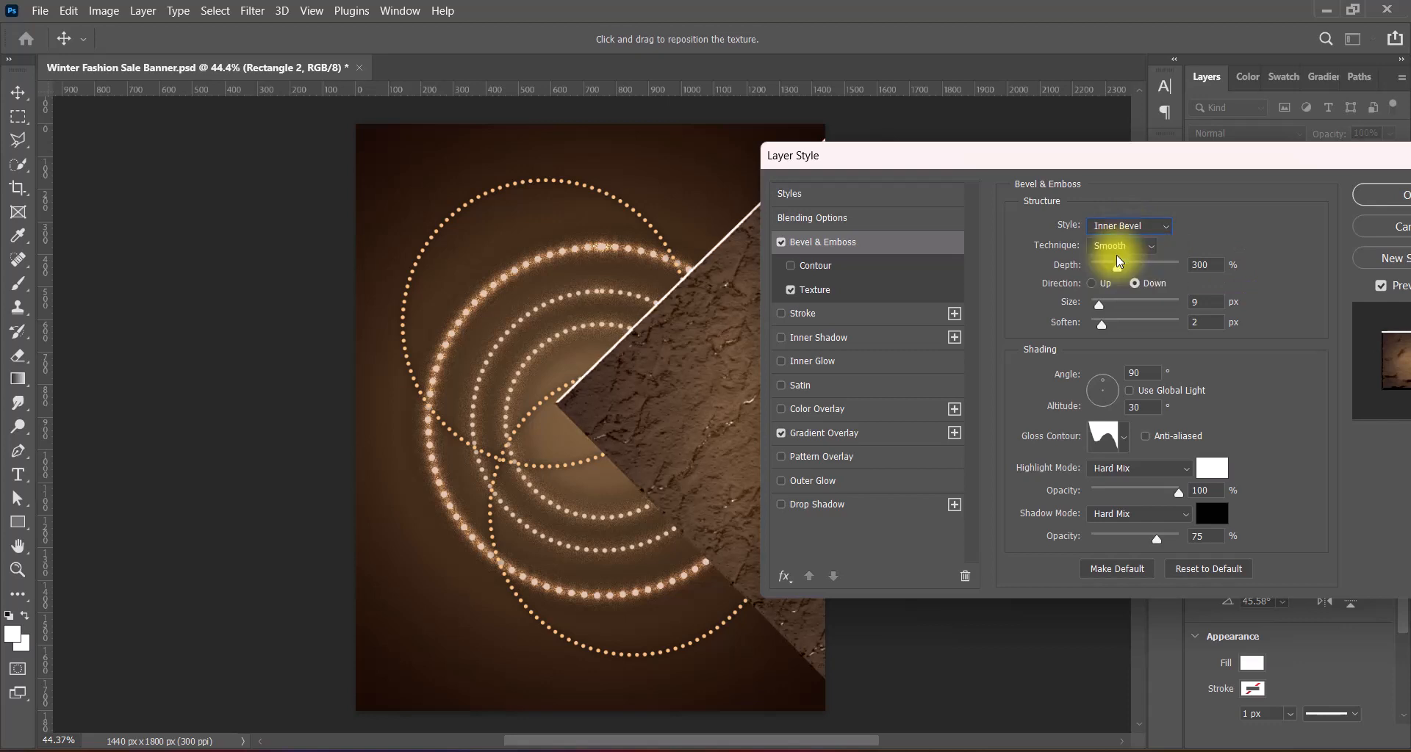
mouse_move(1118, 273)
left_mouse_down()
mouse_move(1096, 268)
mouse_move(1116, 268)
left_mouse_up()
mouse_move(1099, 303)
left_mouse_down()
mouse_move(1080, 306)
mouse_move(1101, 306)
left_mouse_up()
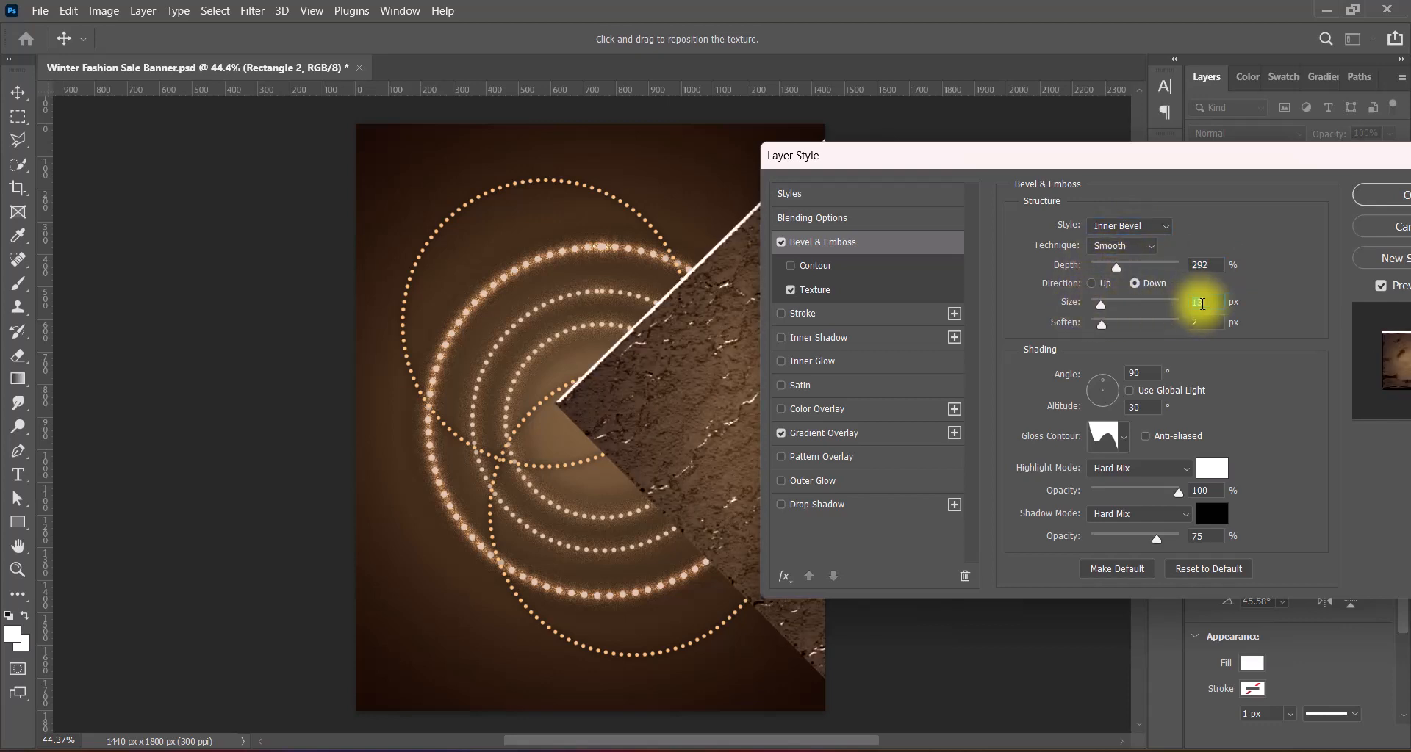
Step: Set the bevel's shadow mode to Soft Light and its shadow color to white
left_click(1167, 516)
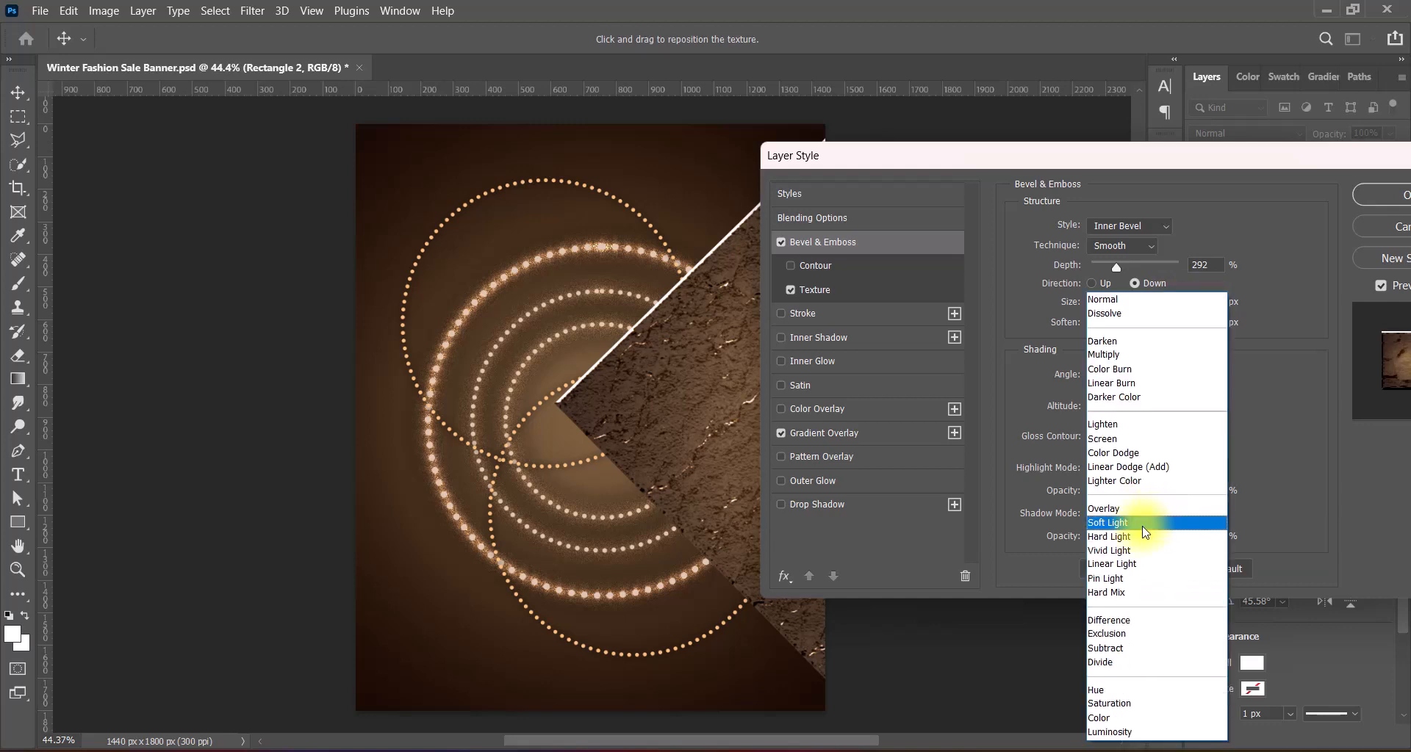
left_click(1147, 524)
left_click(1202, 517)
left_click(928, 308)
left_click(1323, 302)
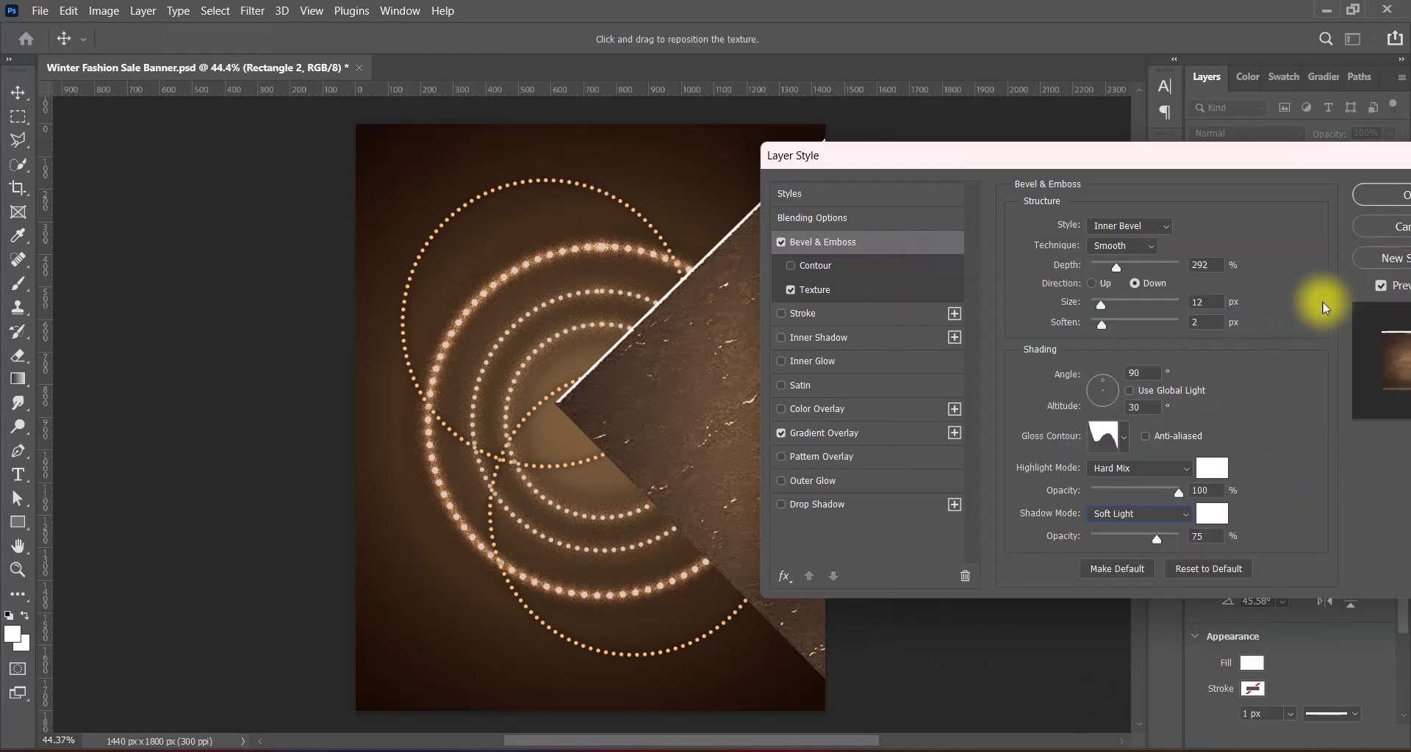
Step: Reduce the bevel depth to 1% and try several gloss contours, ending on the original rolling slope shape
left_click_drag(1112, 269, 1054, 274)
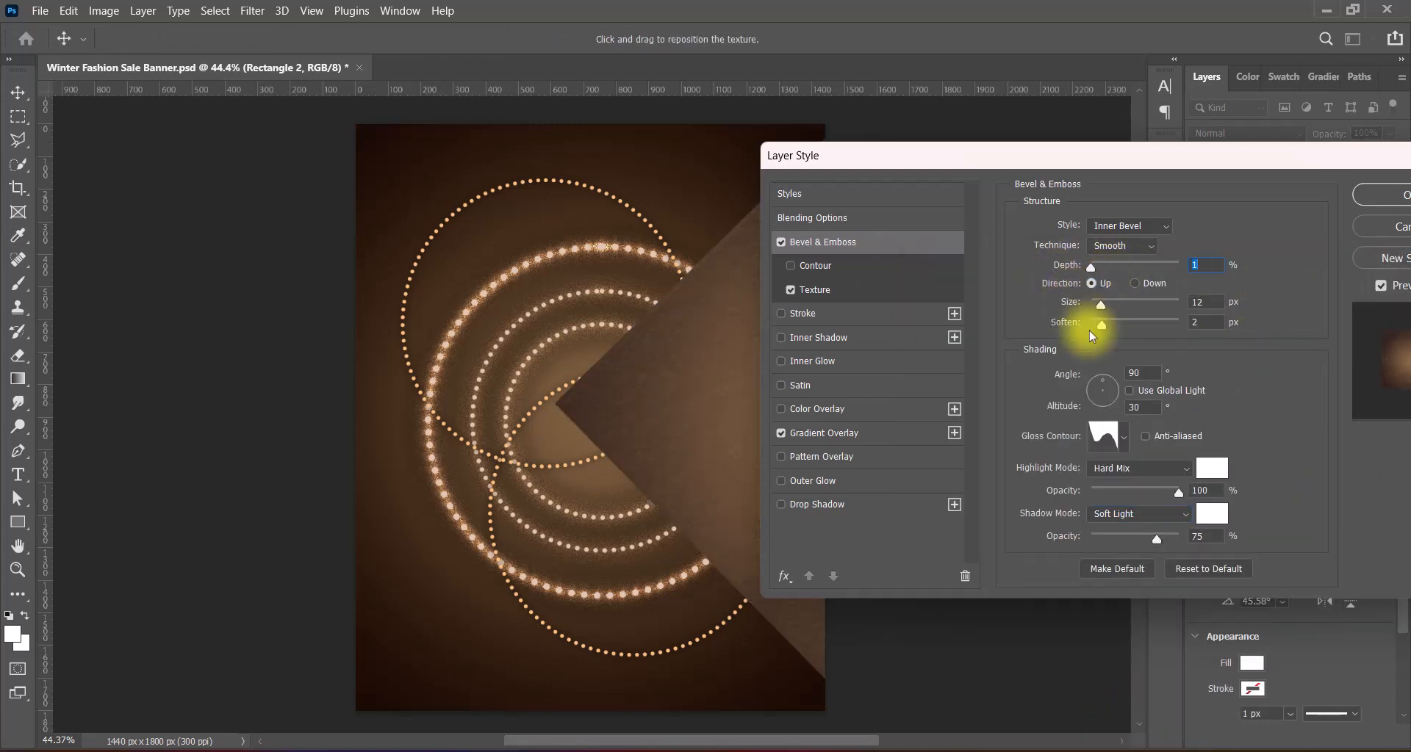
left_click(1124, 438)
left_click(946, 479)
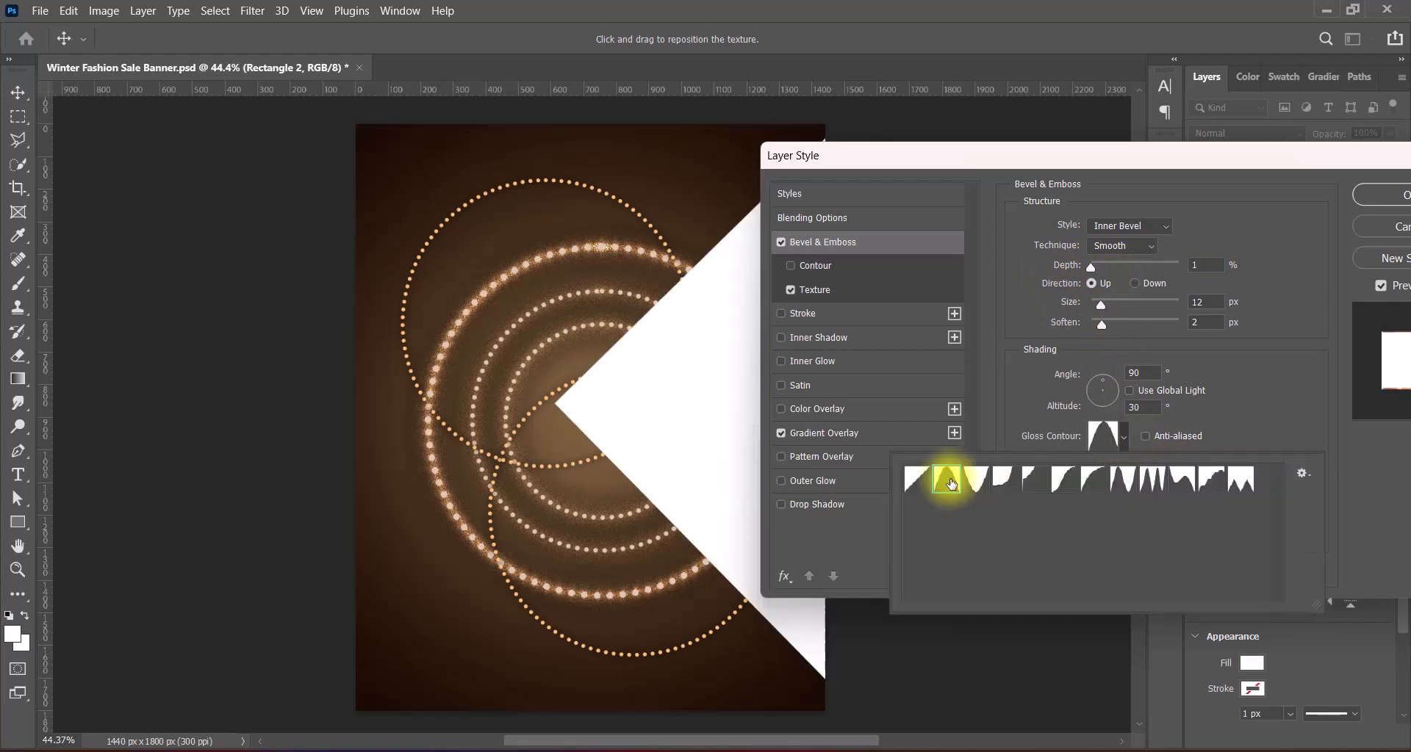
left_click(1003, 481)
left_click(1062, 479)
left_click(1122, 479)
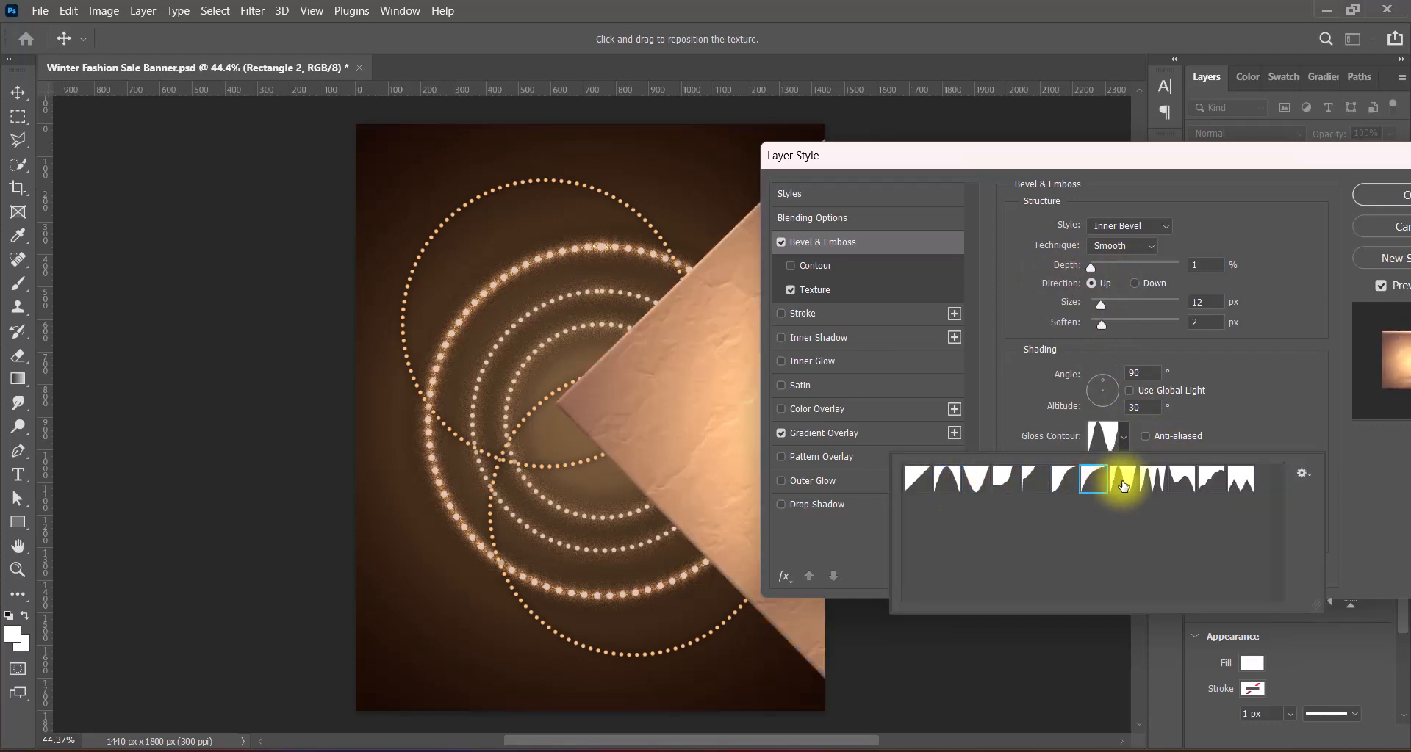
left_click(1163, 483)
left_click(1185, 479)
Step: Change the bevel's shadow mode to Overlay
left_click(813, 295)
left_click(814, 291)
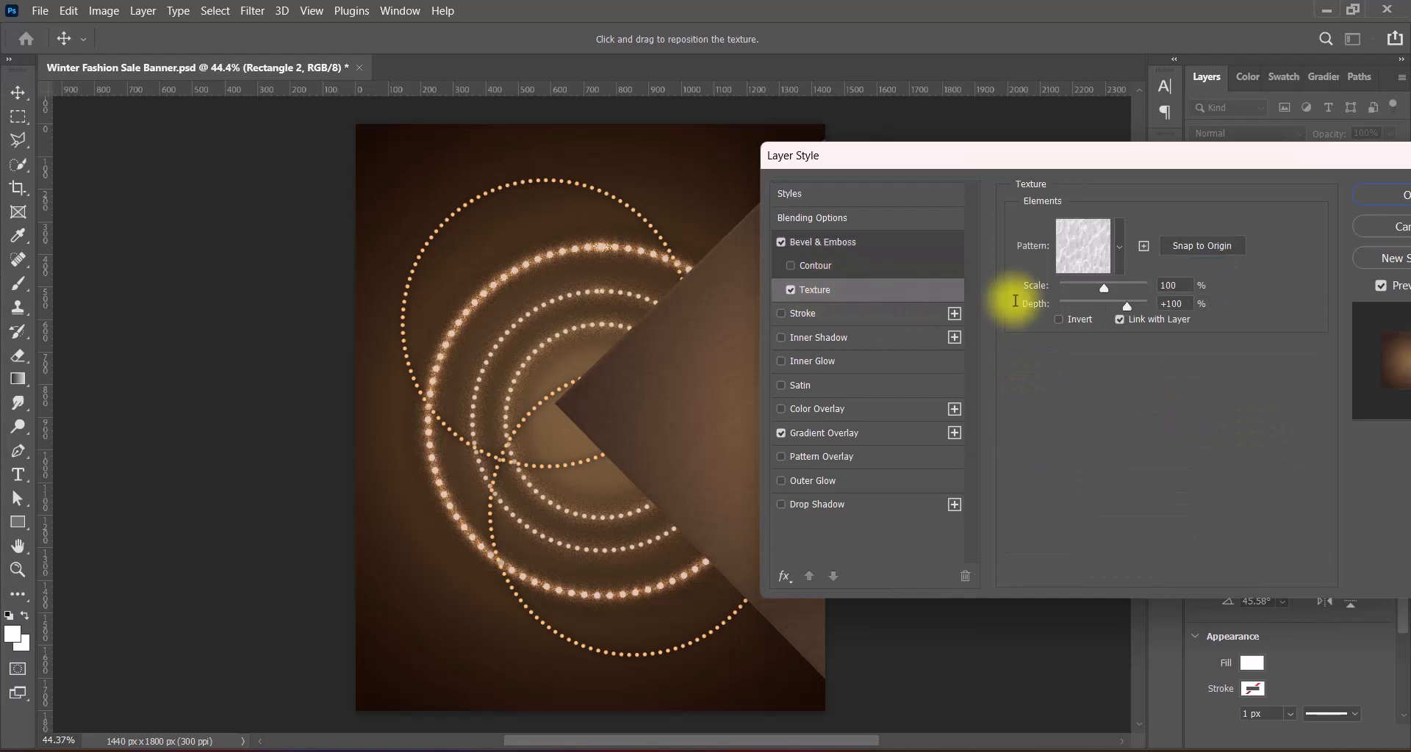
left_click(811, 242)
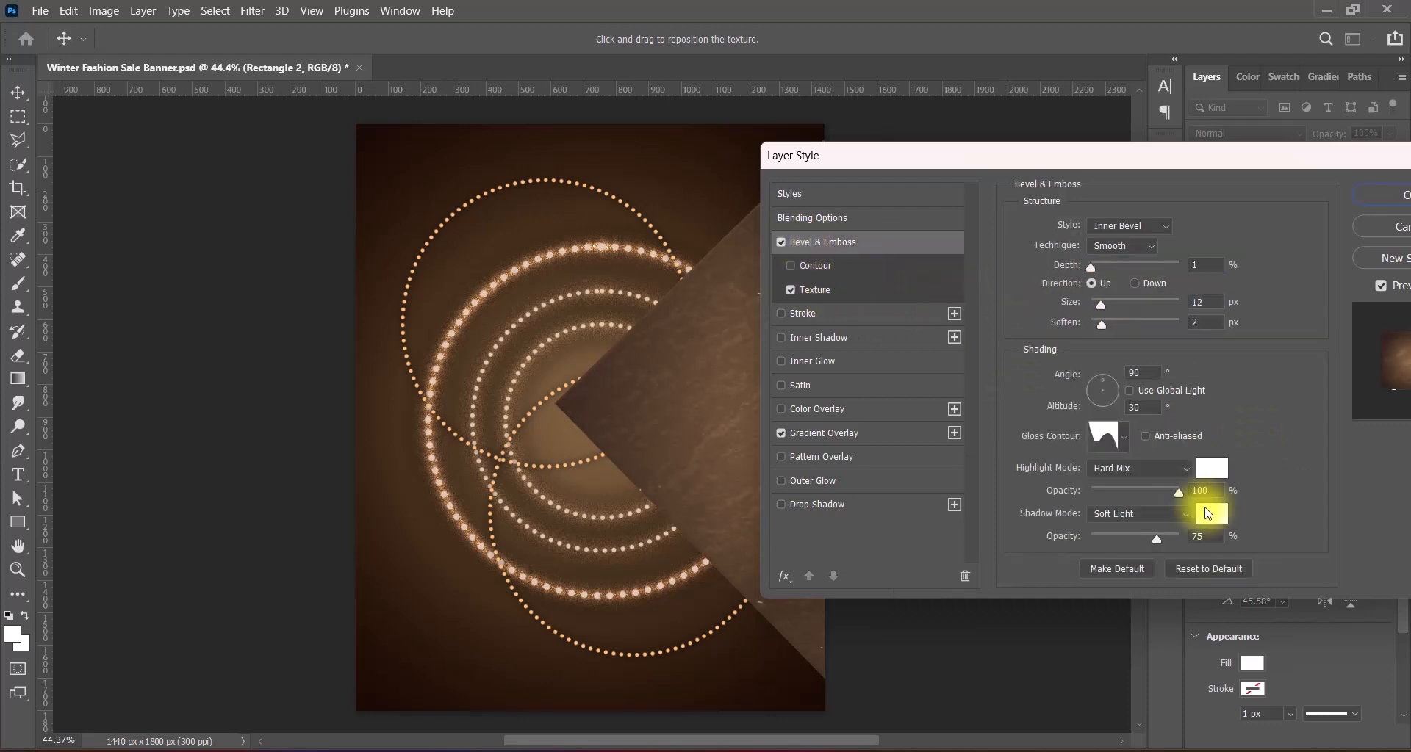
left_click(1140, 513)
left_click(1137, 514)
Step: Try the available gloss contours on the bevel and pick the deep cove shape
left_click(1123, 437)
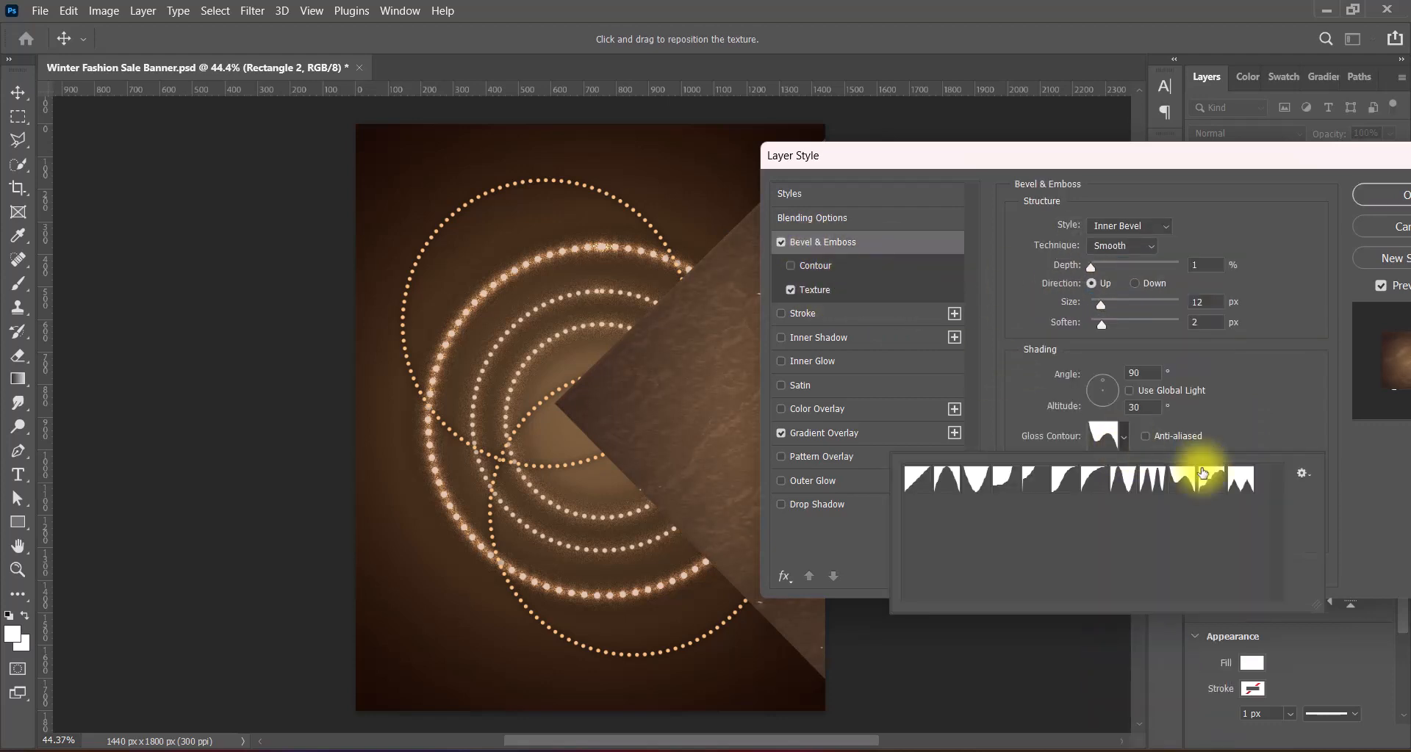
left_click(1240, 481)
left_click(1207, 485)
left_click(1180, 485)
left_click(1155, 485)
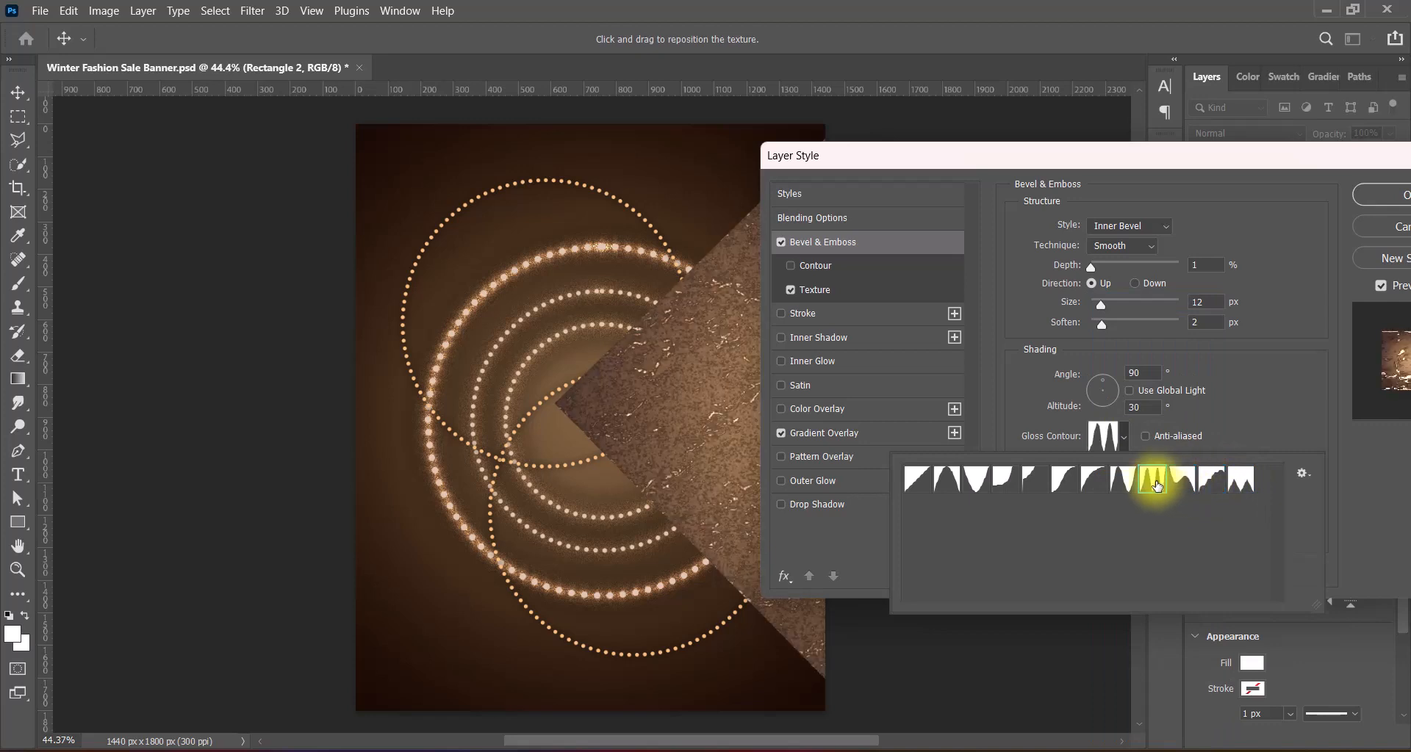
left_click(1122, 485)
left_click(1093, 485)
left_click(1061, 485)
left_click(1030, 485)
left_click(1014, 487)
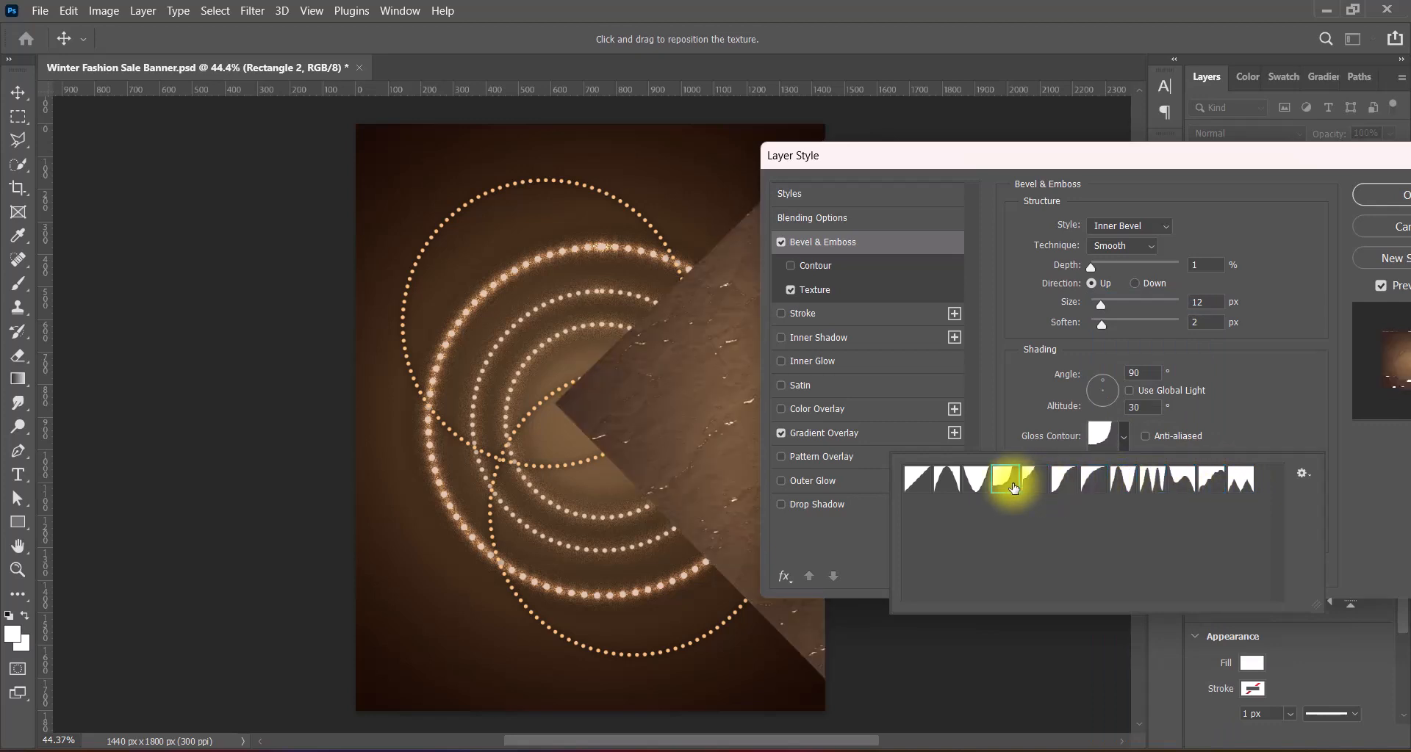
left_click(1219, 419)
Step: Set the texture's depth to +1000% and greatly reduce its scale for a fine-grained pattern
left_click(809, 289)
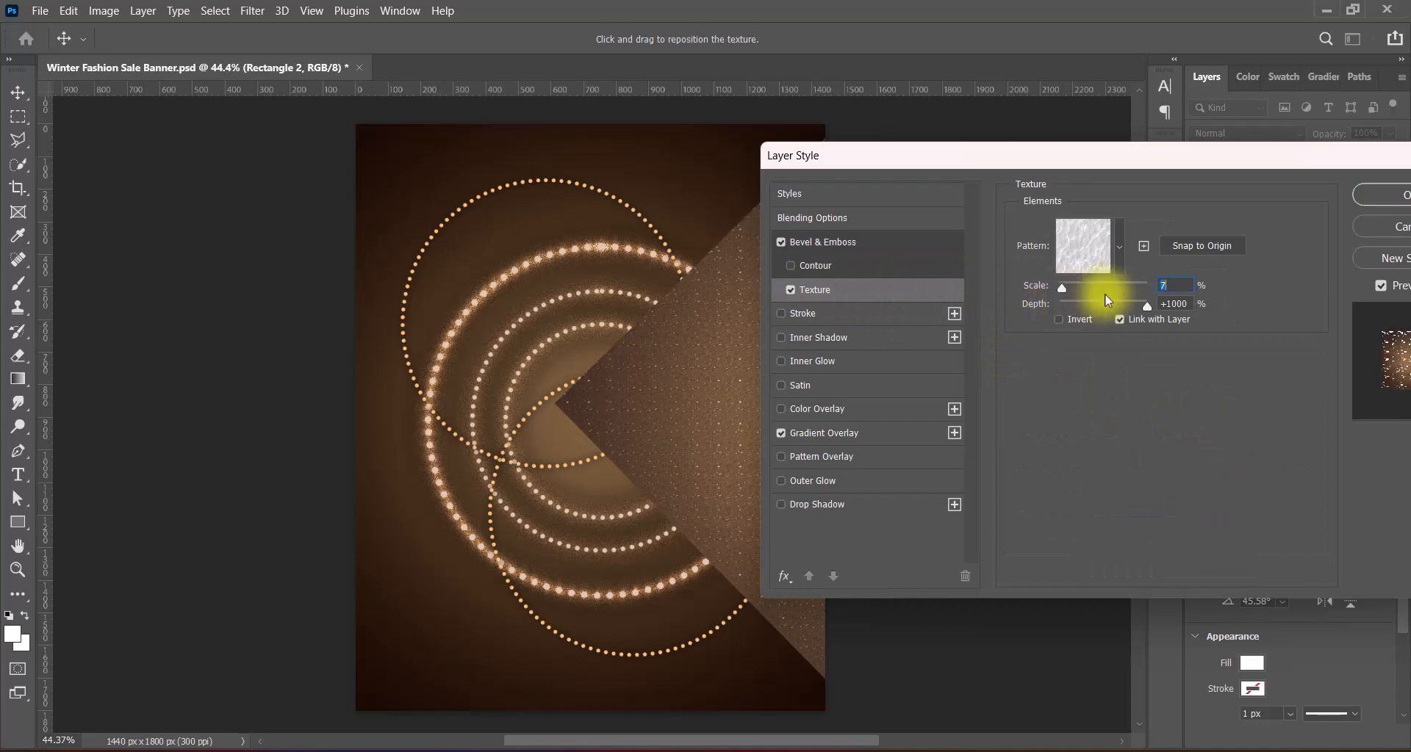
left_click(1151, 286)
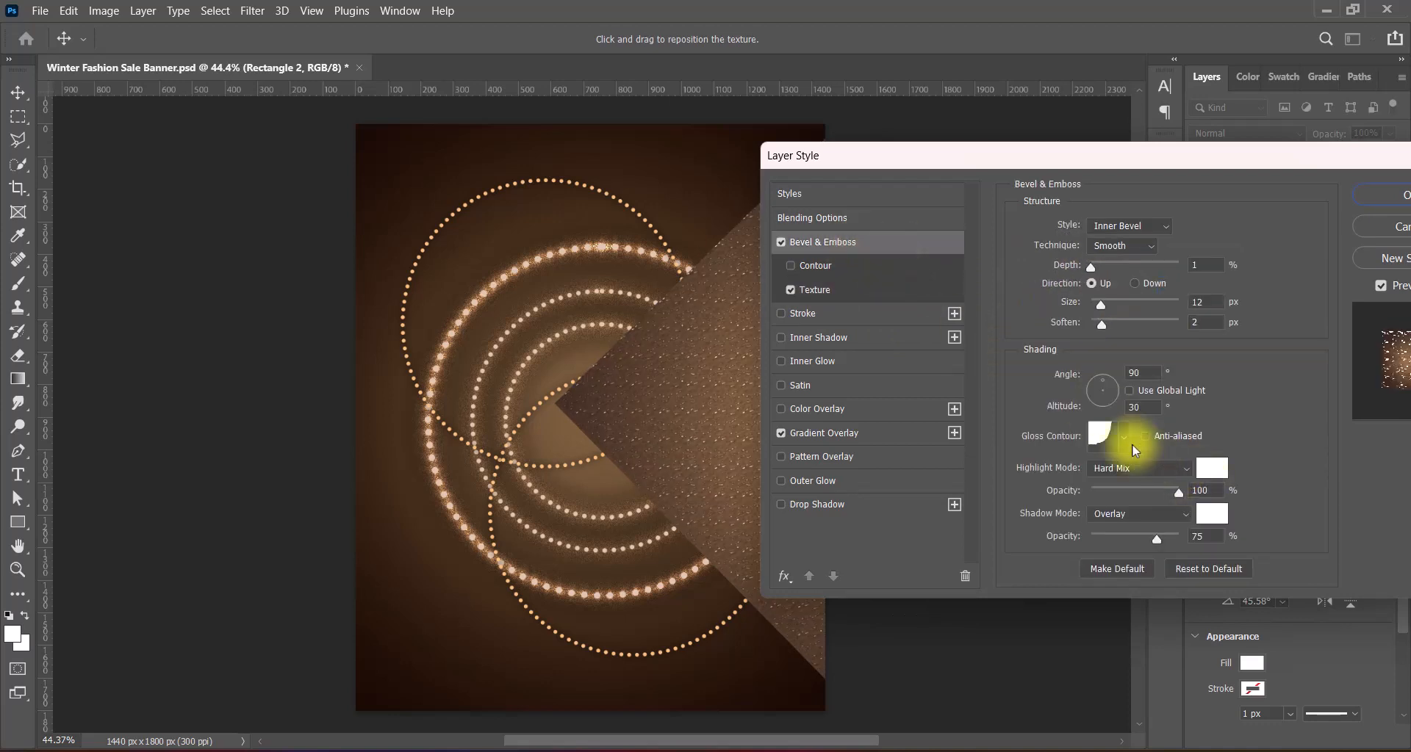
Step: Compare the gloss contours on the fine texture and choose the double-ring shape with three narrow peaks
left_click(1123, 437)
left_click(945, 479)
left_click(996, 485)
left_click(1030, 479)
left_click(1080, 479)
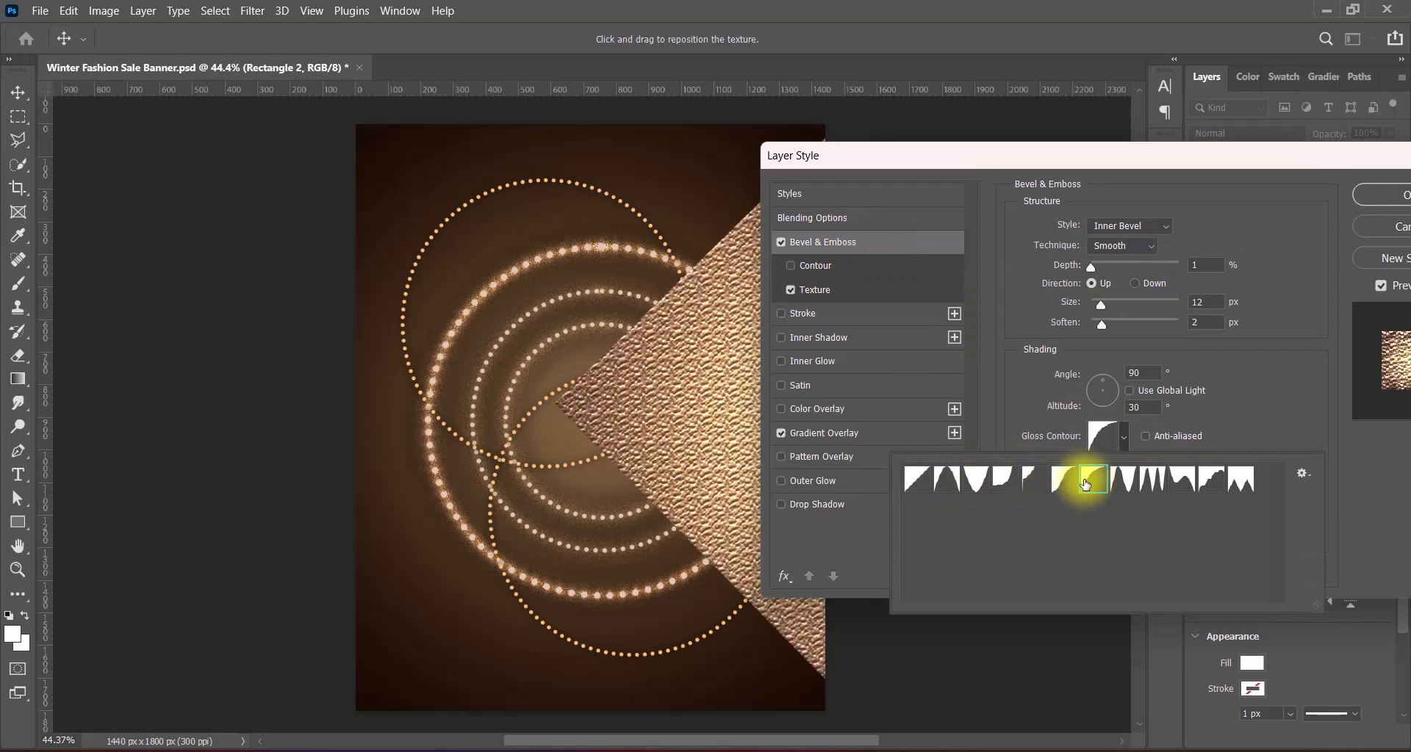
left_click(1122, 479)
left_click(1150, 483)
left_click(1181, 483)
left_click(1209, 483)
left_click(1240, 482)
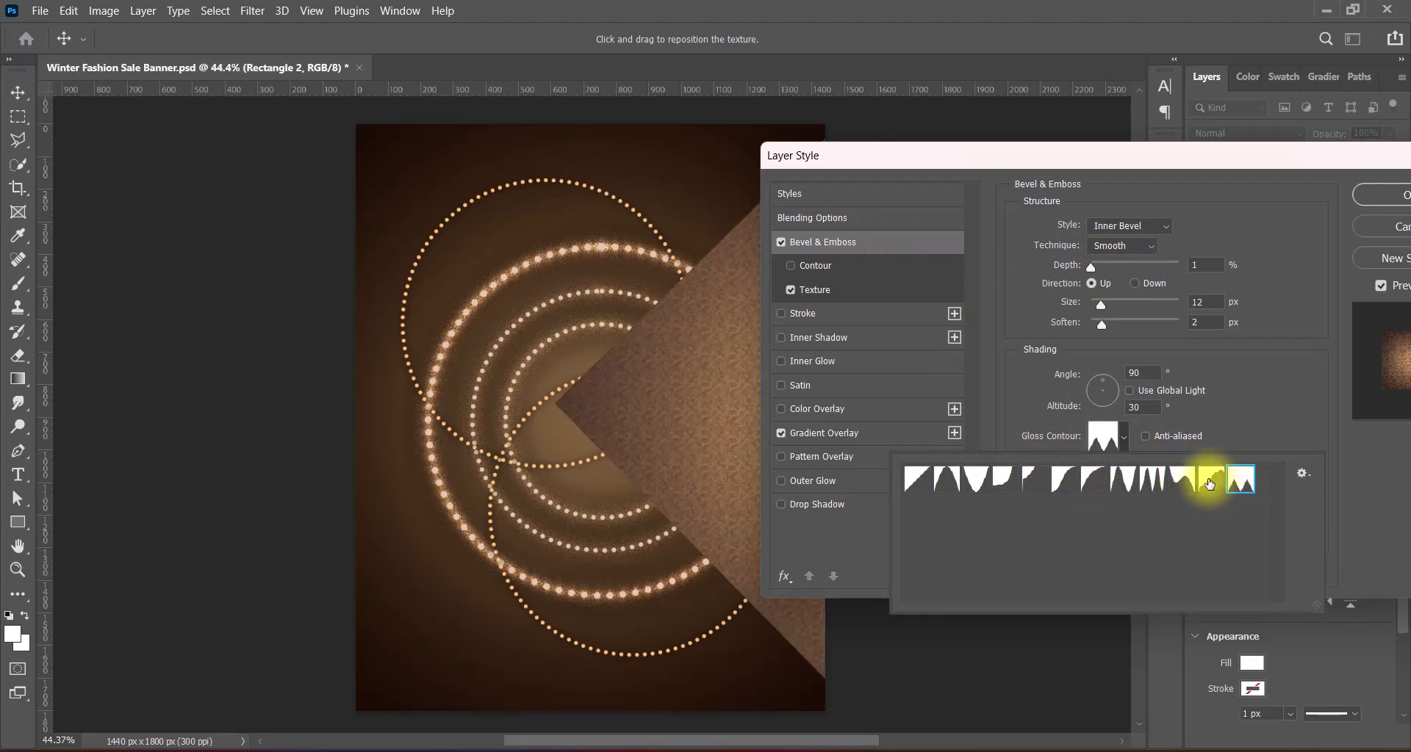
left_click(1210, 483)
left_click(1181, 482)
left_click(1154, 484)
left_click(1218, 413)
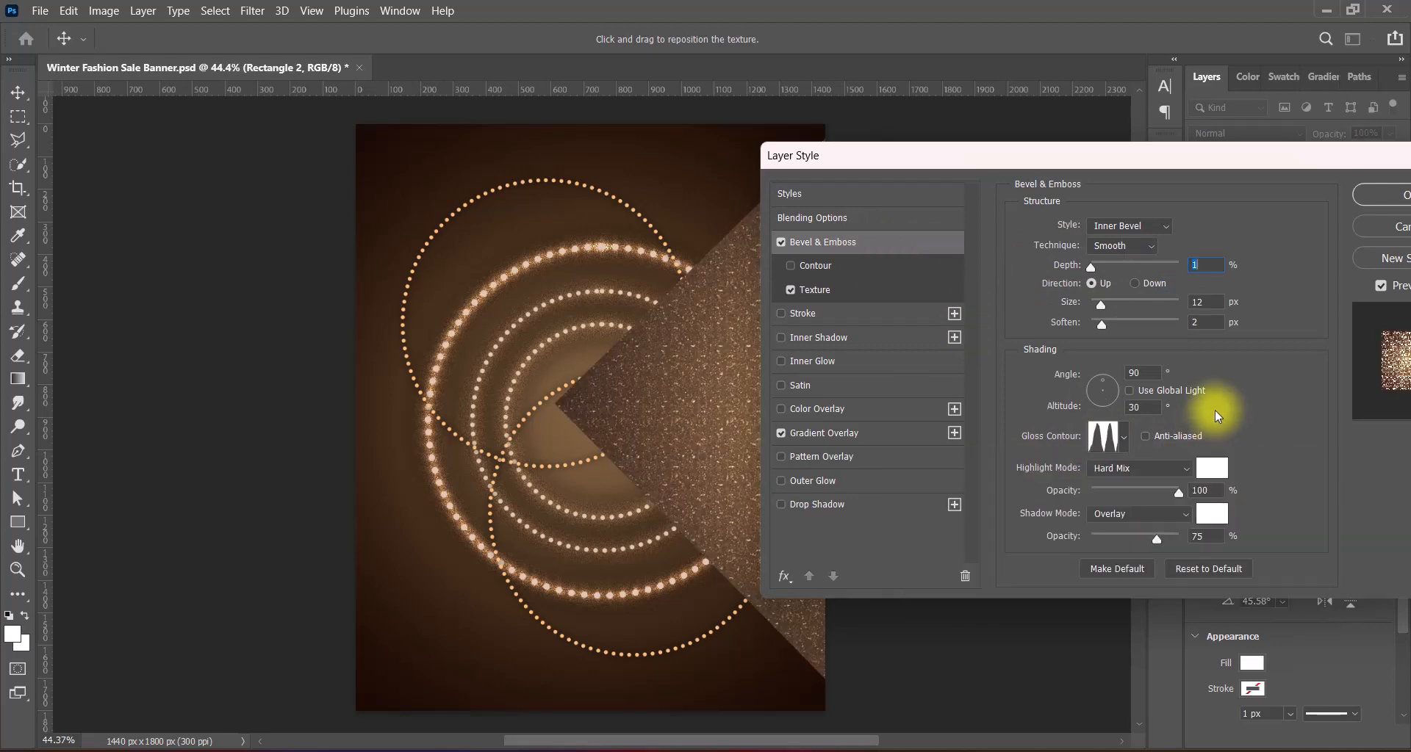
Step: Set the bevel's shadow opacity to 33%
left_click(1090, 270)
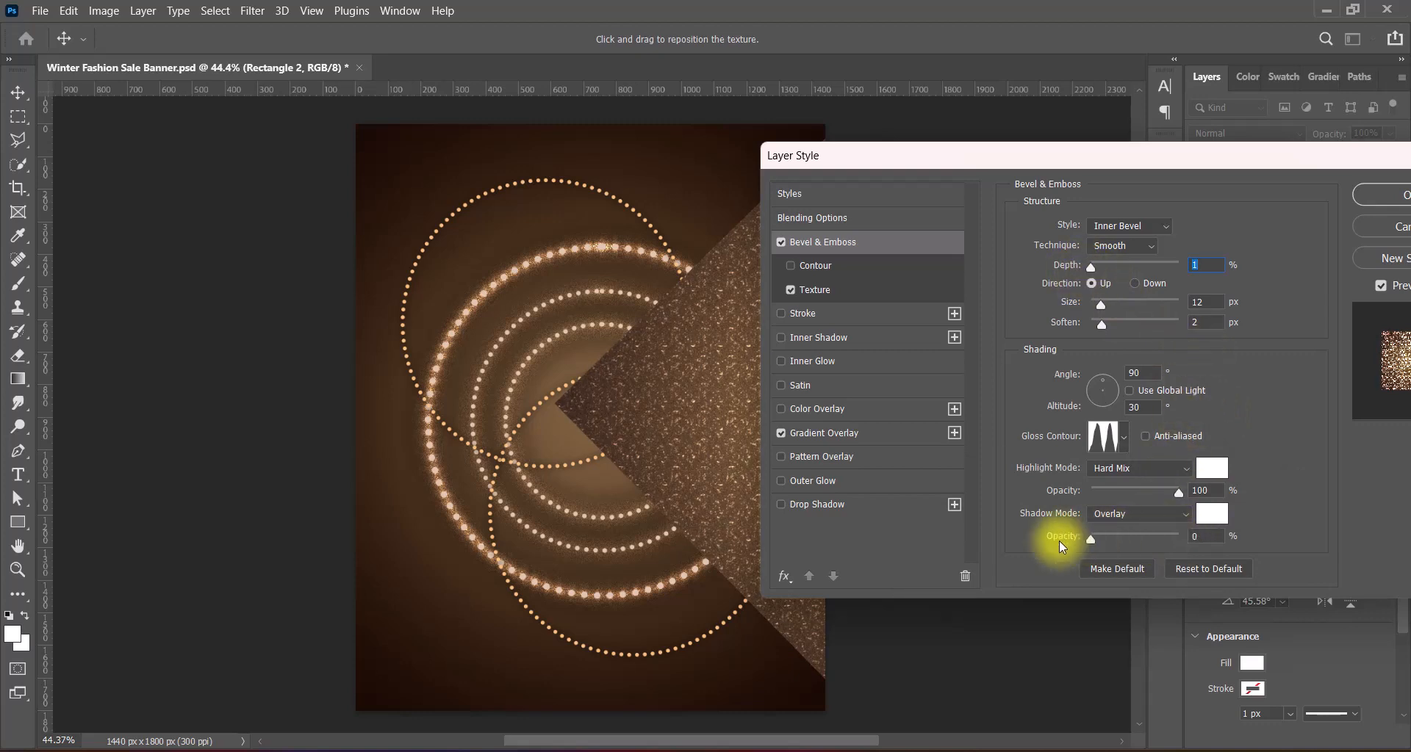
left_click_drag(1109, 542, 1111, 542)
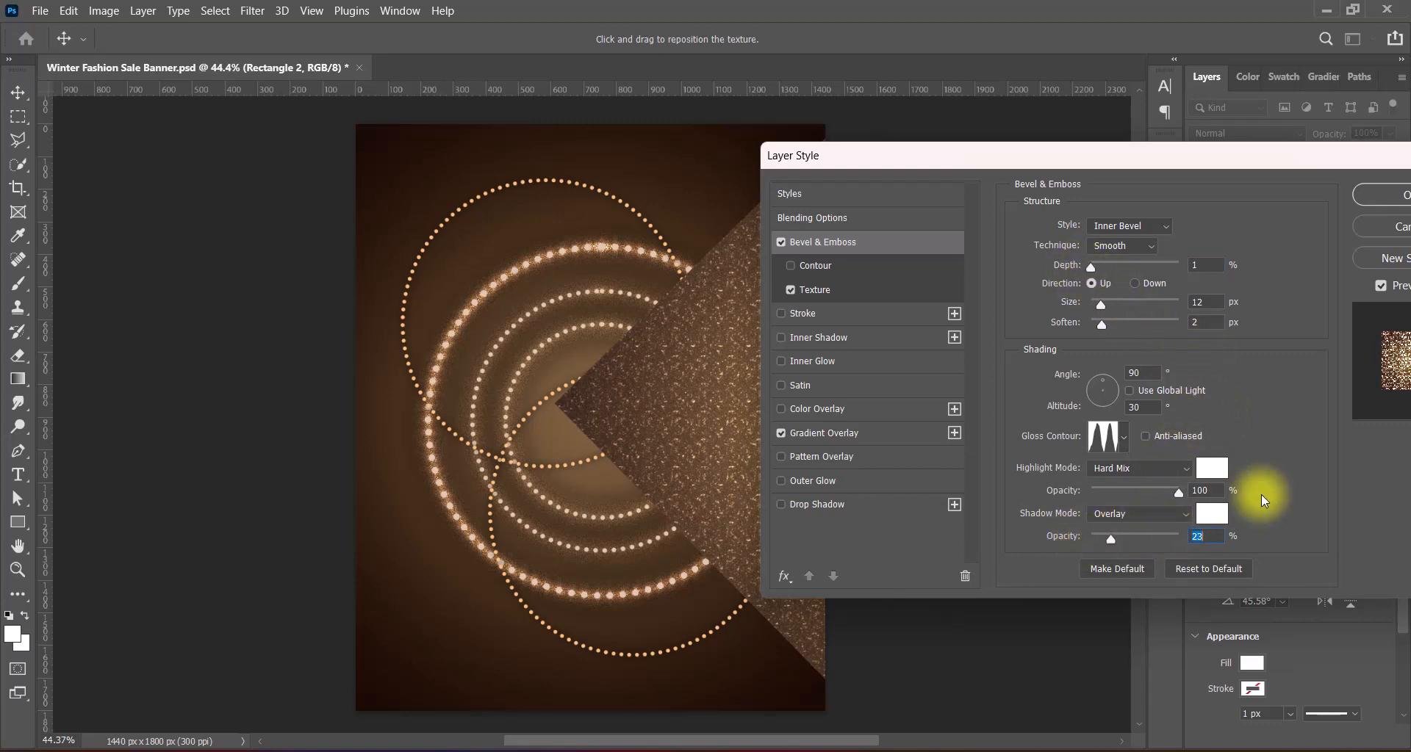
type("33")
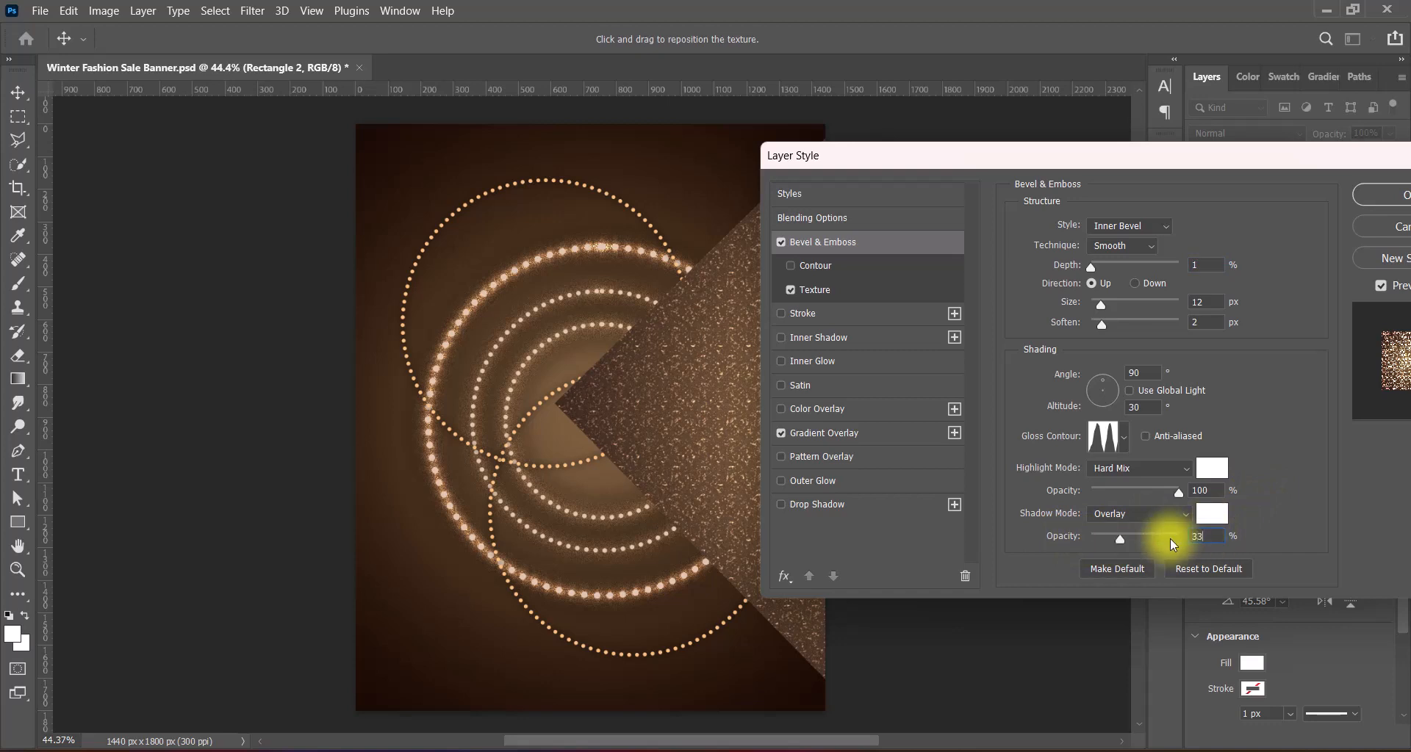
Step: Enable an outer glow on the rectangle with 0% noise and the rolling slope contour
left_click(782, 481)
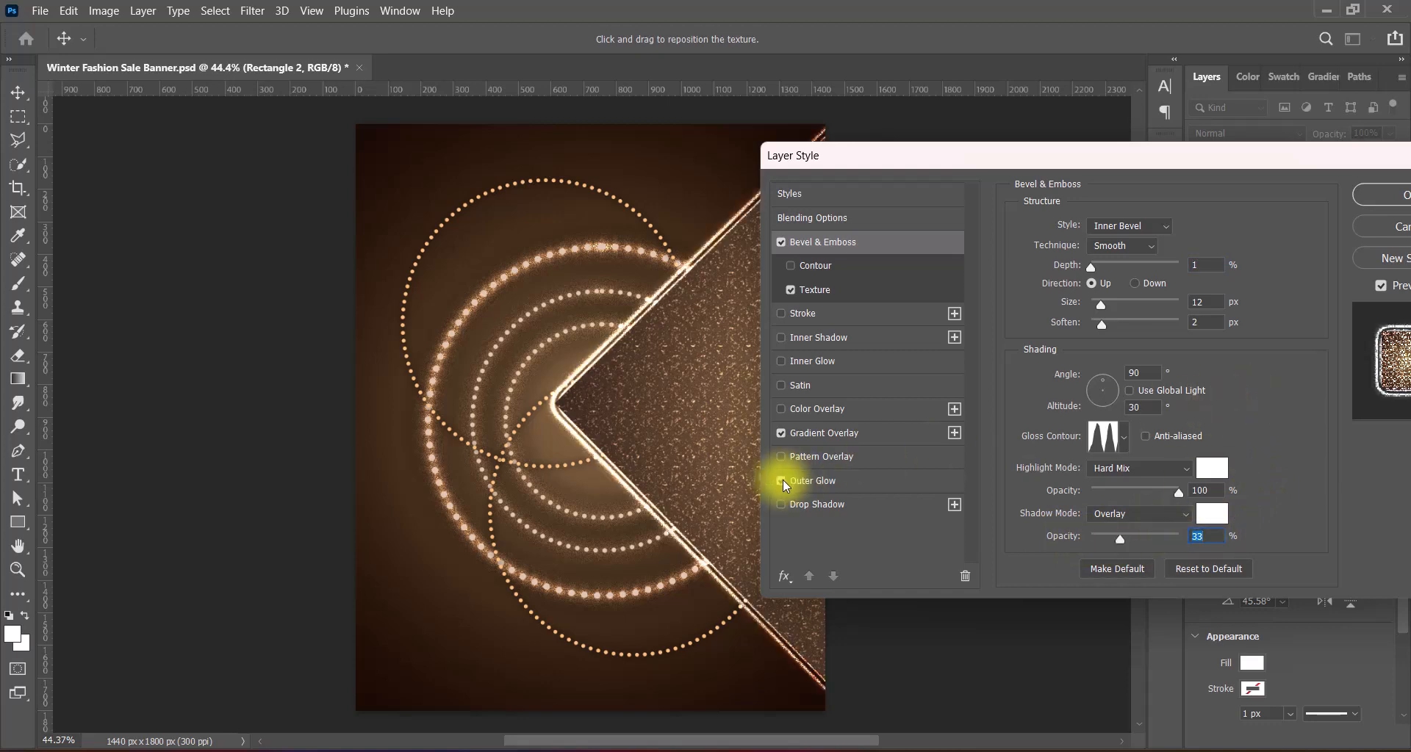
left_click_drag(1099, 267, 1081, 266)
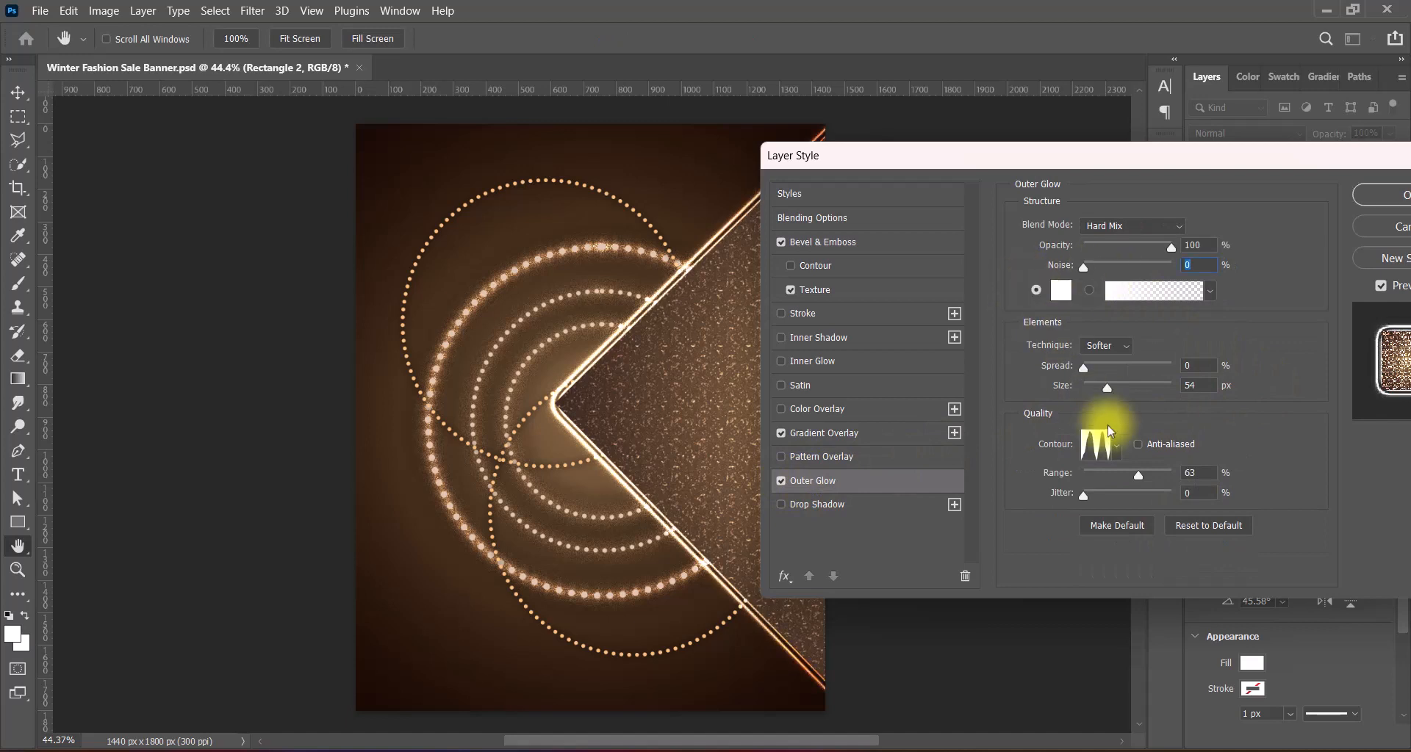
left_click(1116, 443)
left_click(1231, 487)
left_click(1175, 488)
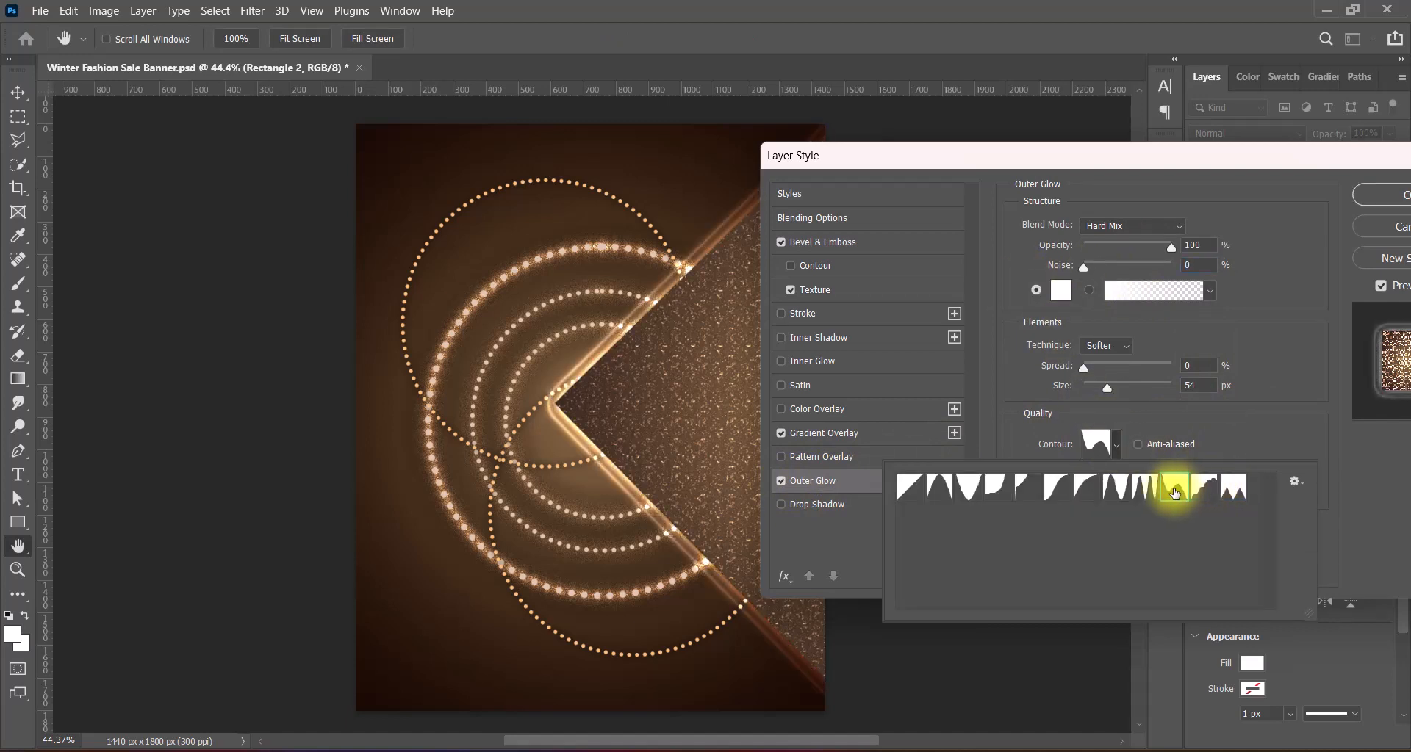
left_click(1229, 436)
Step: Set the outer glow's technique to Precise and apply the layer style
left_click(1106, 345)
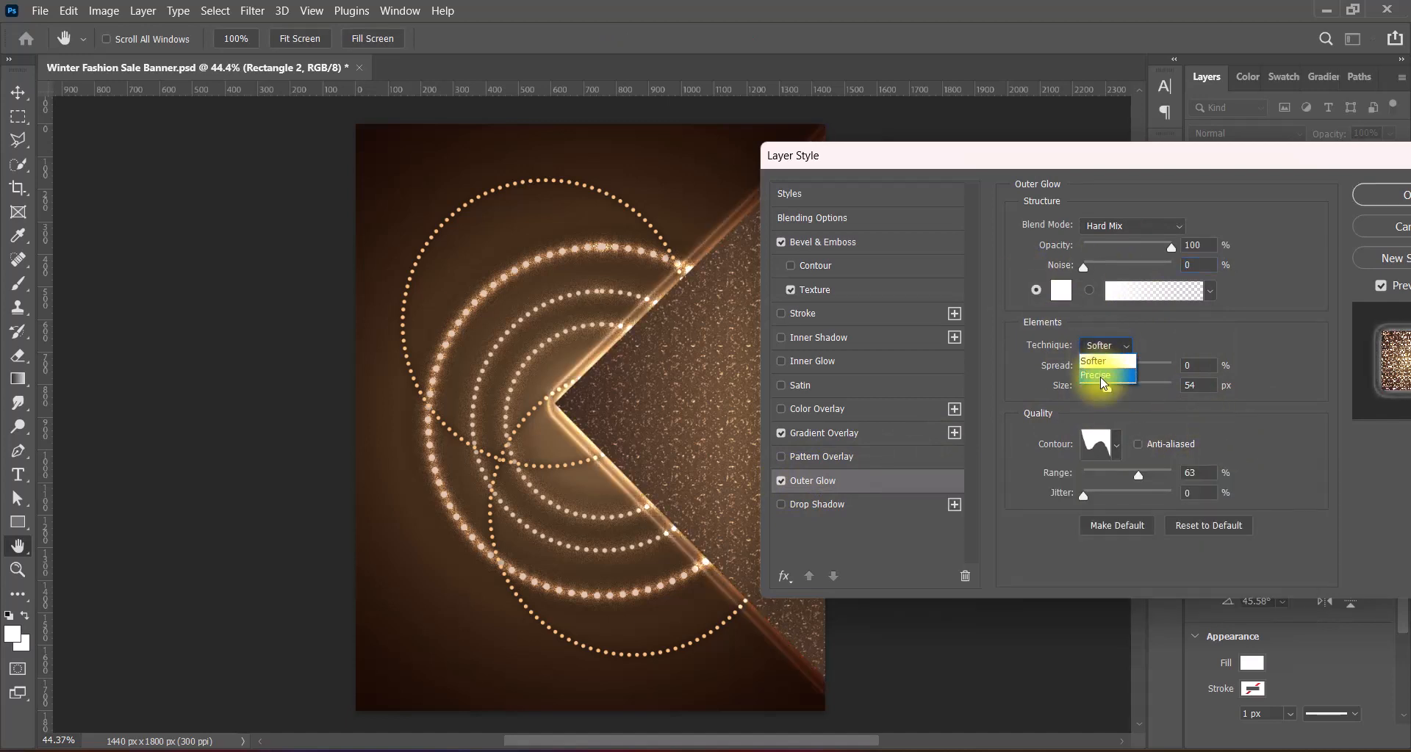
left_click(1099, 377)
left_click_drag(1318, 161, 1219, 180)
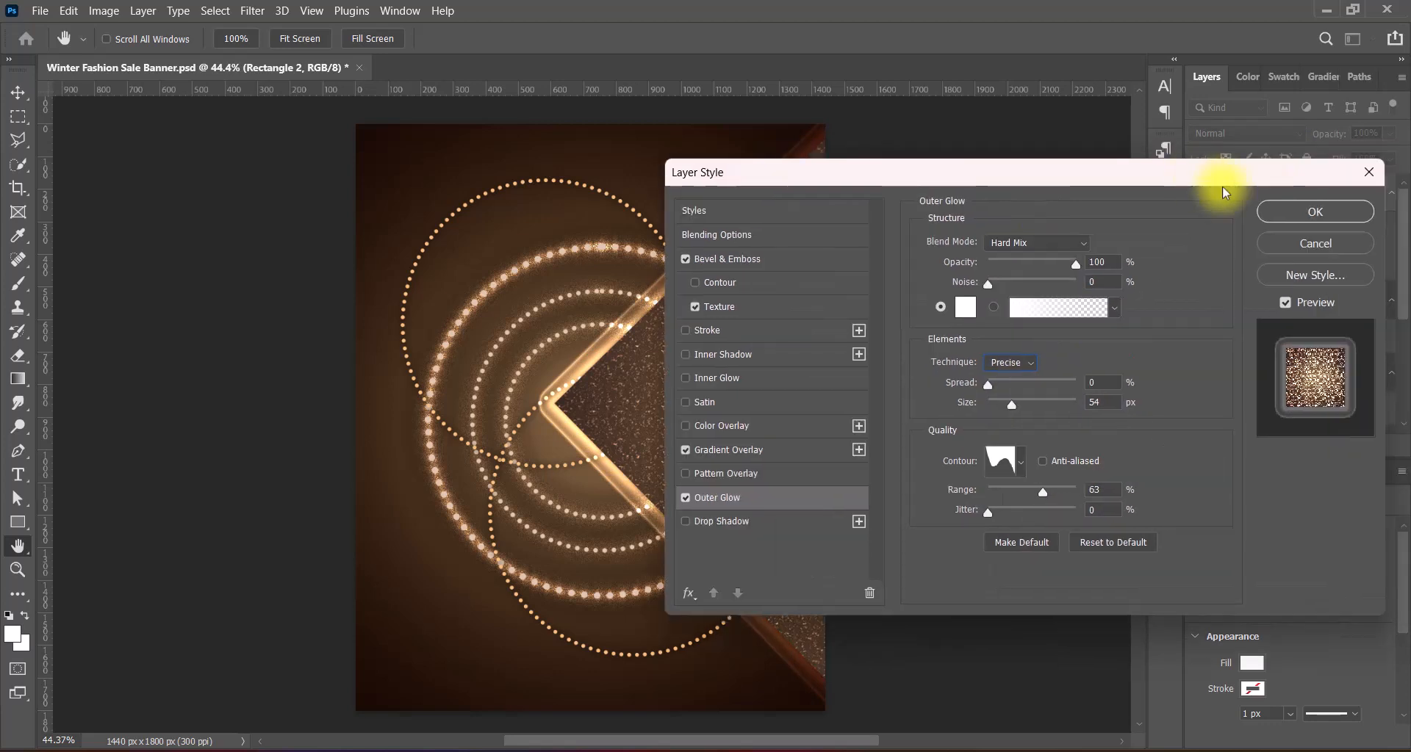
left_click(1313, 213)
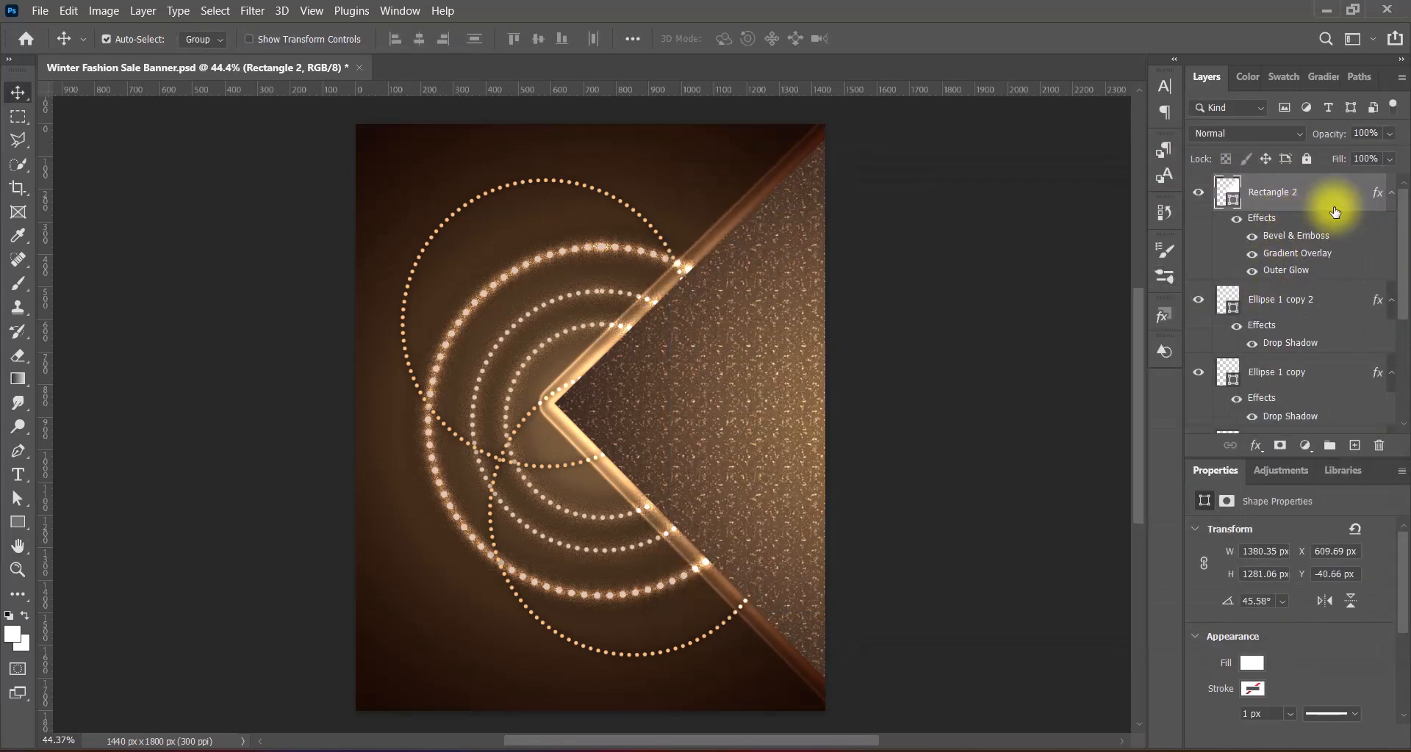
Step: Convert the Rectangle 2 layer to a smart object, keeping its fill at 100%
mouse_move(1389, 158)
left_mouse_down()
mouse_move(1371, 190)
mouse_move(1333, 182)
mouse_move(1398, 182)
left_mouse_up()
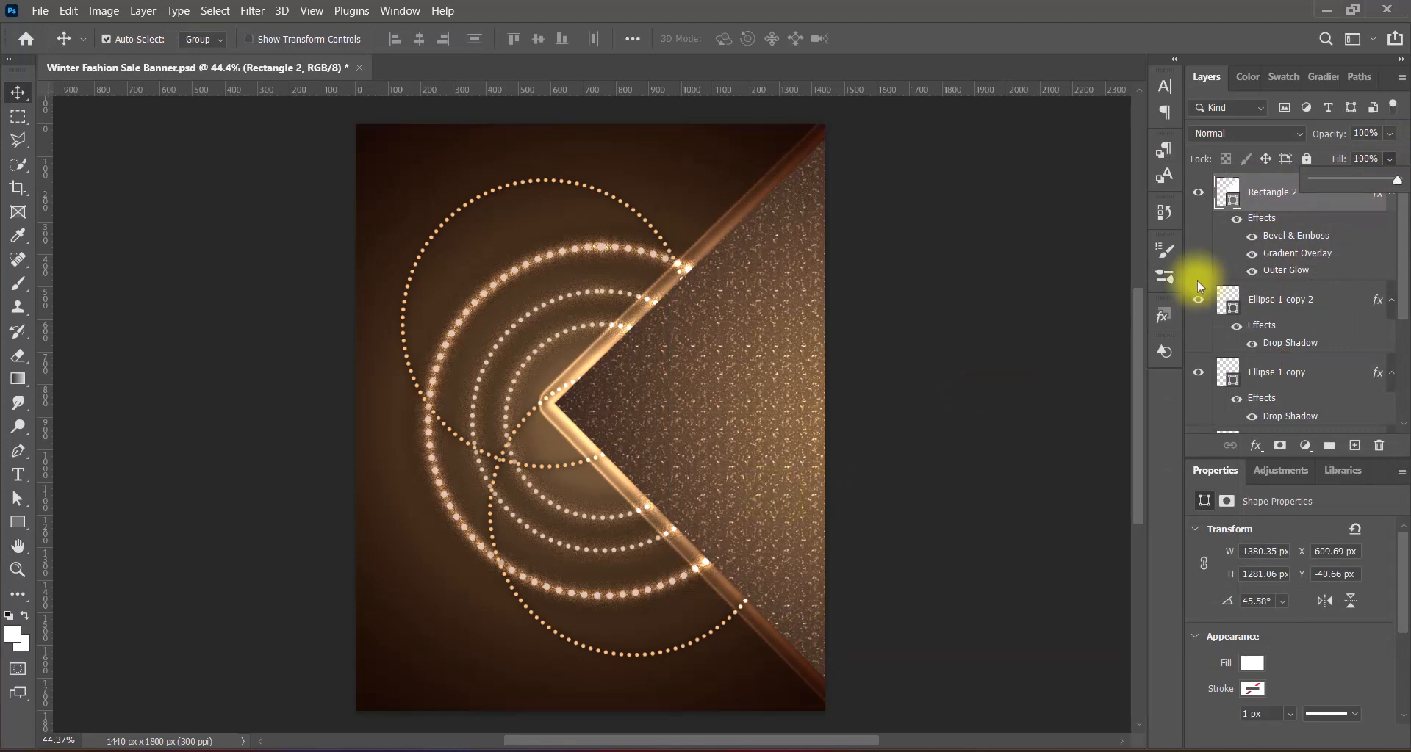
right_click(1209, 193)
left_click(1228, 263)
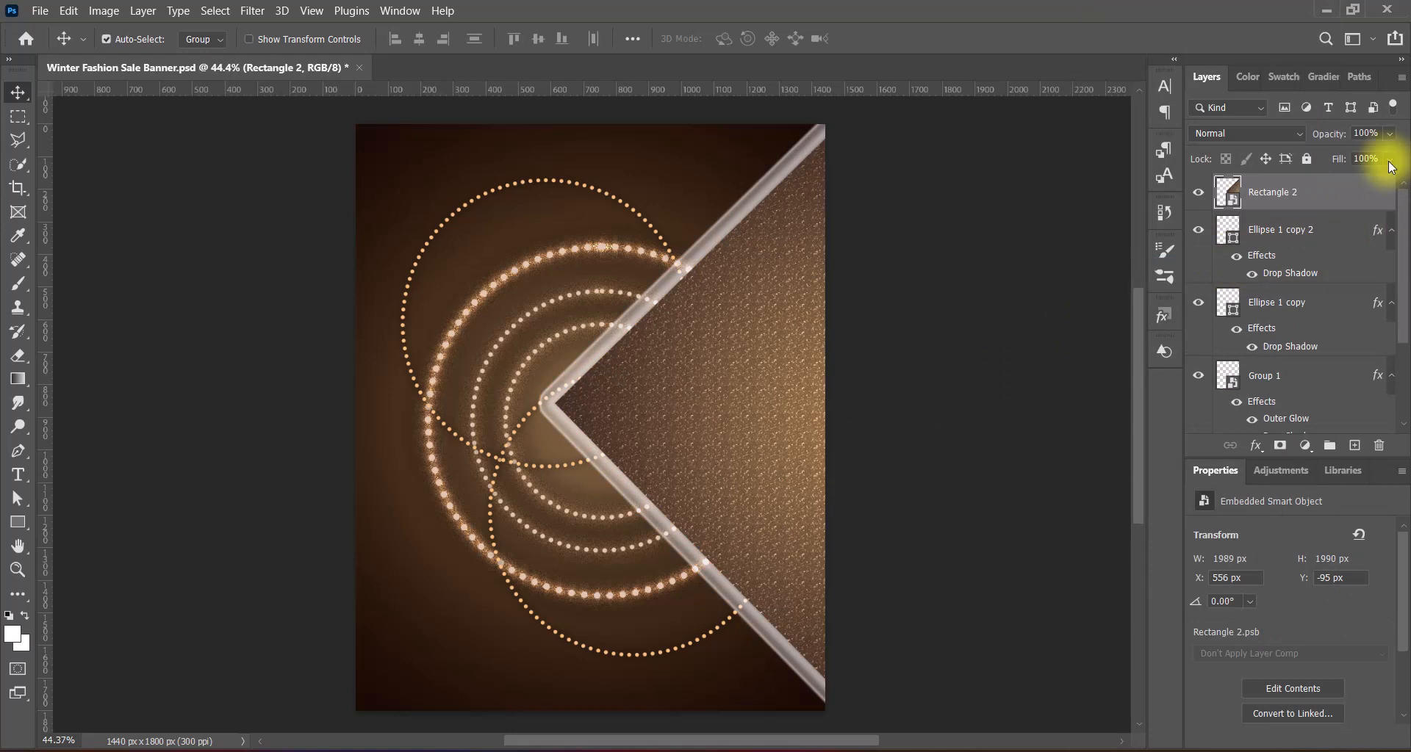
mouse_move(1390, 168)
left_mouse_down()
mouse_move(1359, 187)
mouse_move(1398, 179)
left_mouse_up()
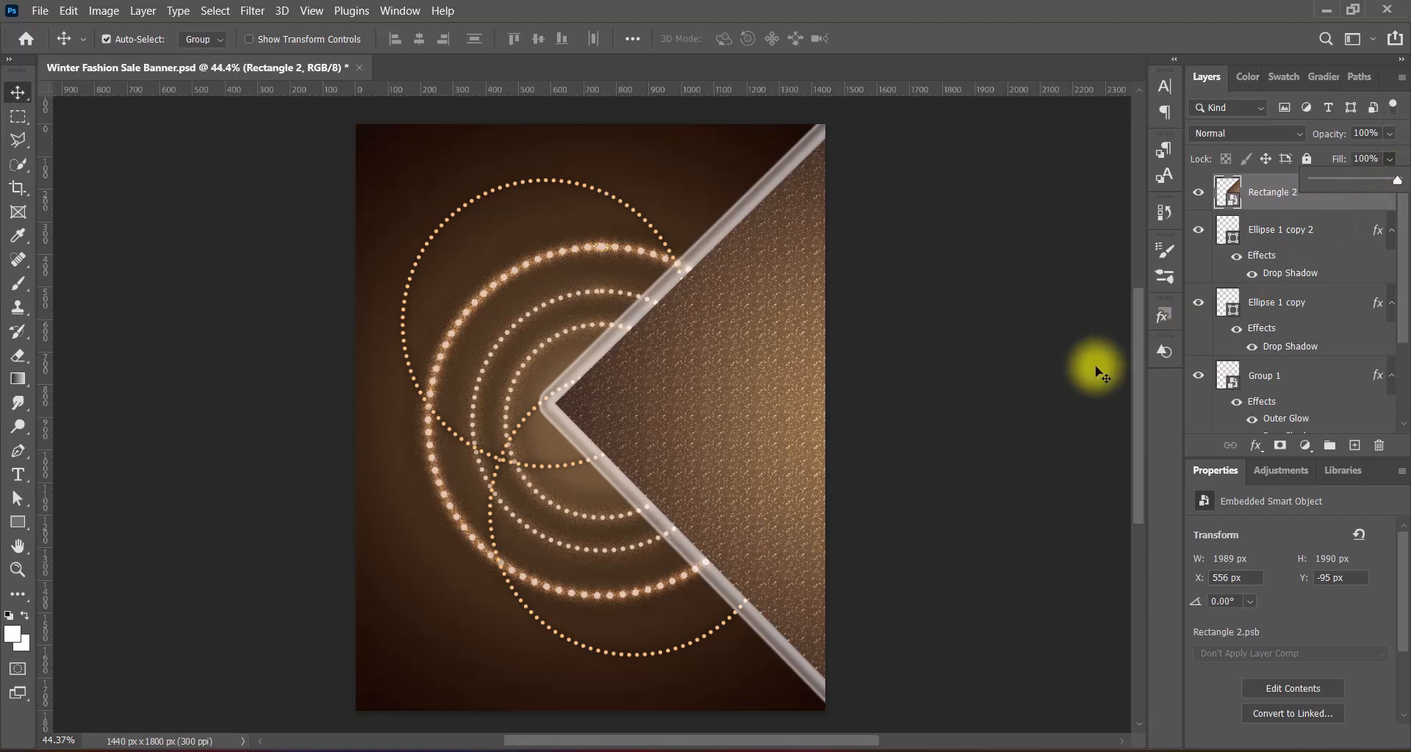
Step: Widen the Rectangle 2 smart object to about 107% by extending its left side
left_click(1072, 295)
key("ctrl+t")
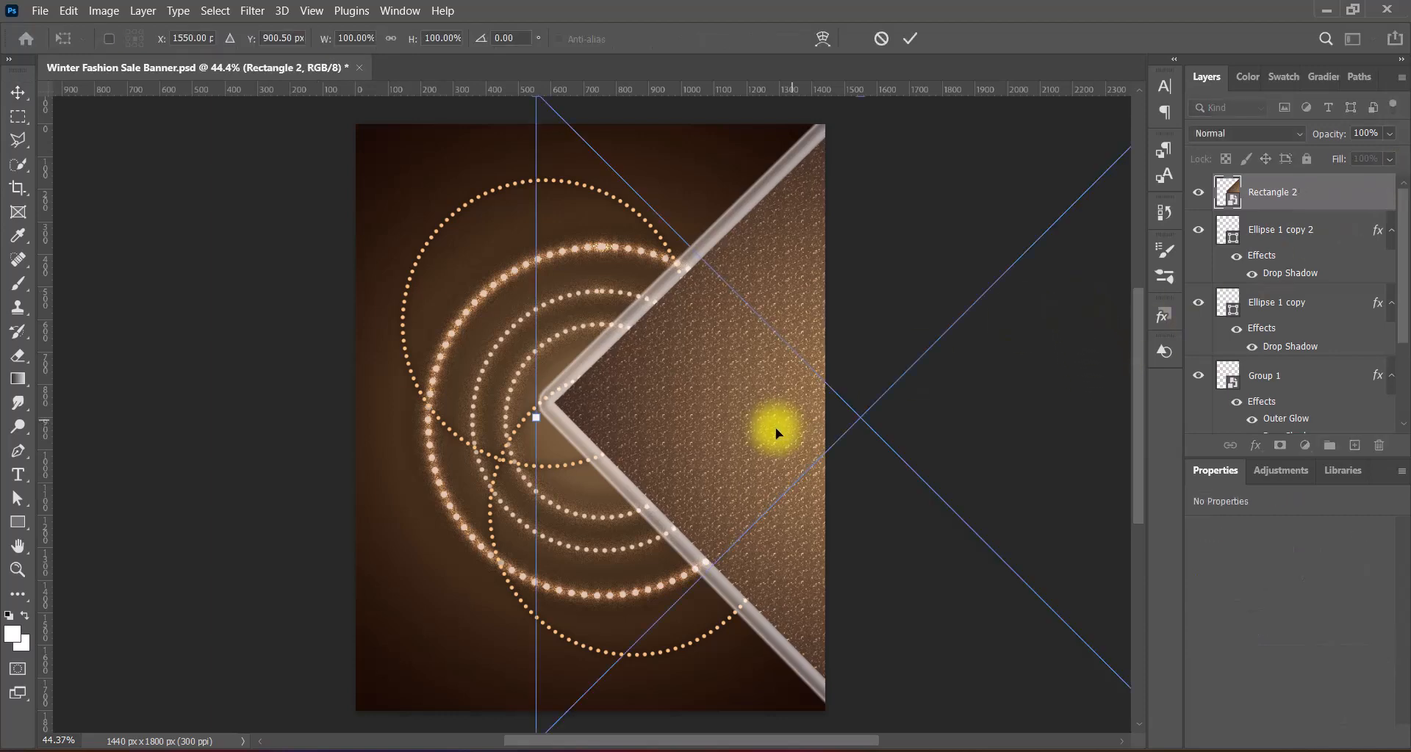
left_click_drag(791, 315, 795, 317)
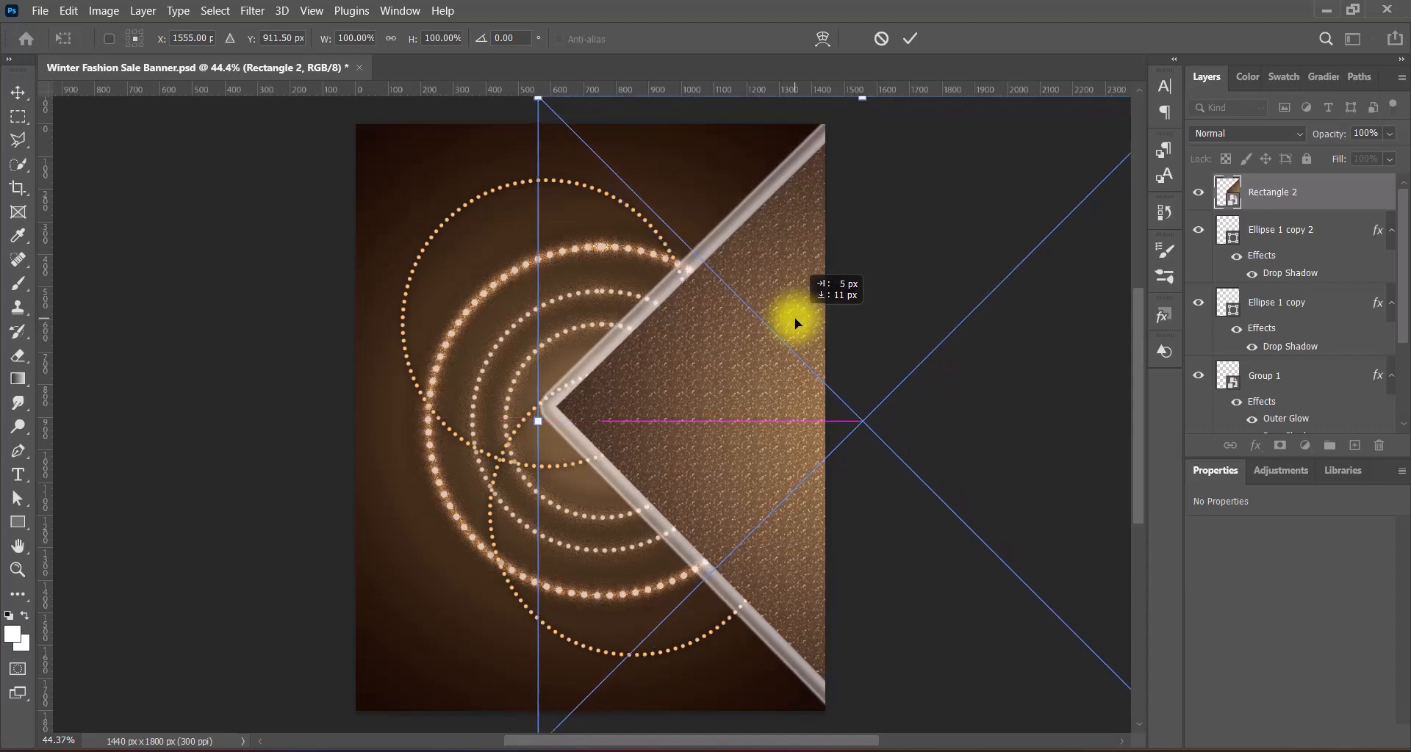
left_click_drag(538, 421, 490, 421)
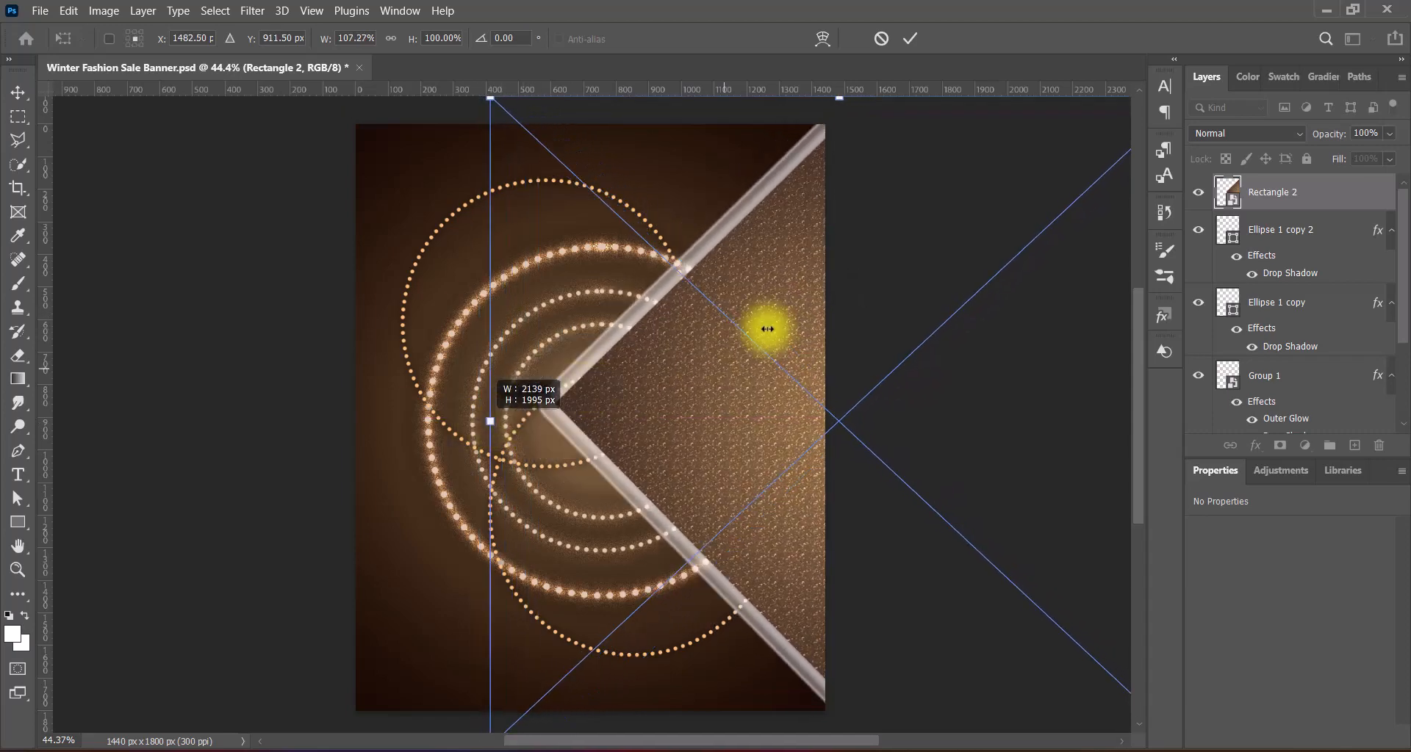
Step: Shift the widened rectangle about 47 px right and 32 px down, nudge it up 16 px, and apply the transform
left_click_drag(785, 326, 802, 336)
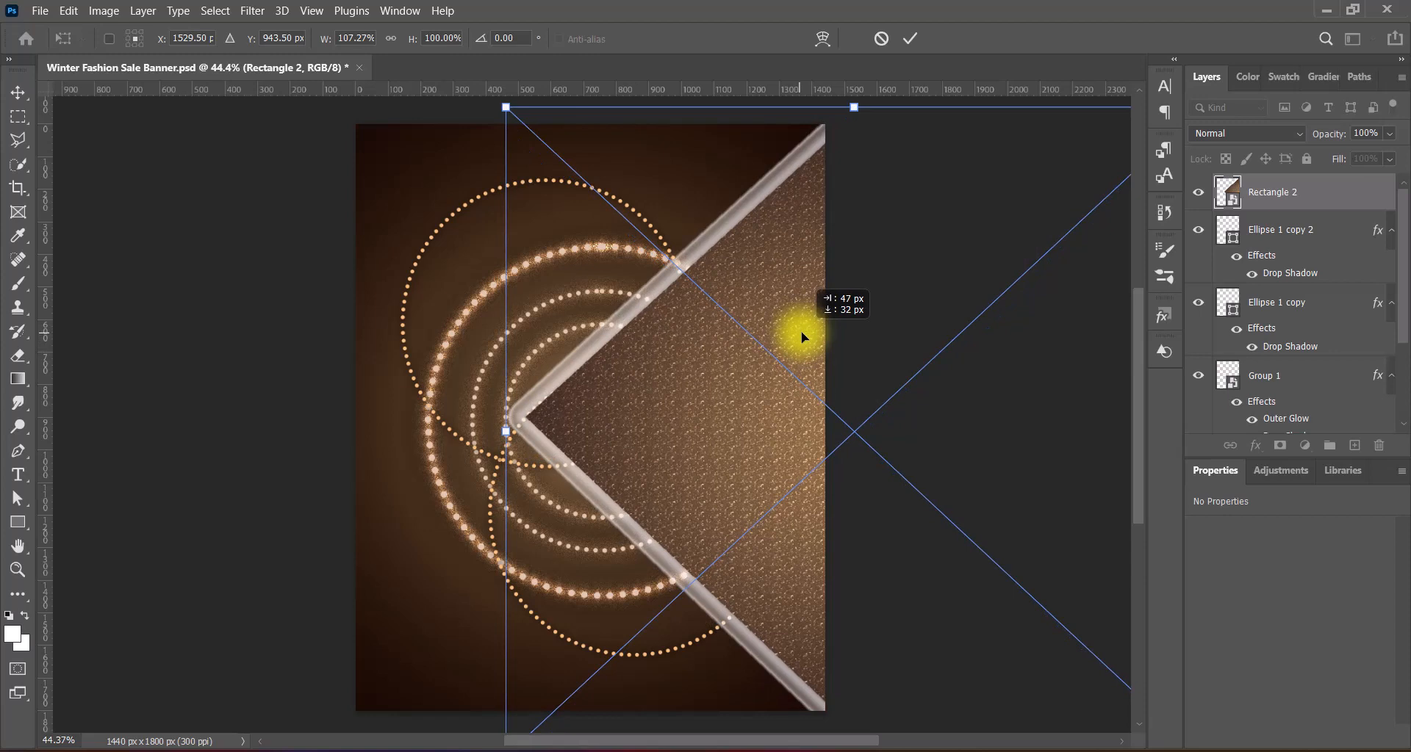
key("Up")
key("Up")
key("Up")
key("Up")
key("Up")
key("Up")
key("Up")
key("Up")
key("Up")
key("Up")
key("Up")
key("Up")
key("Up")
key("Up")
key("Up")
key("Up")
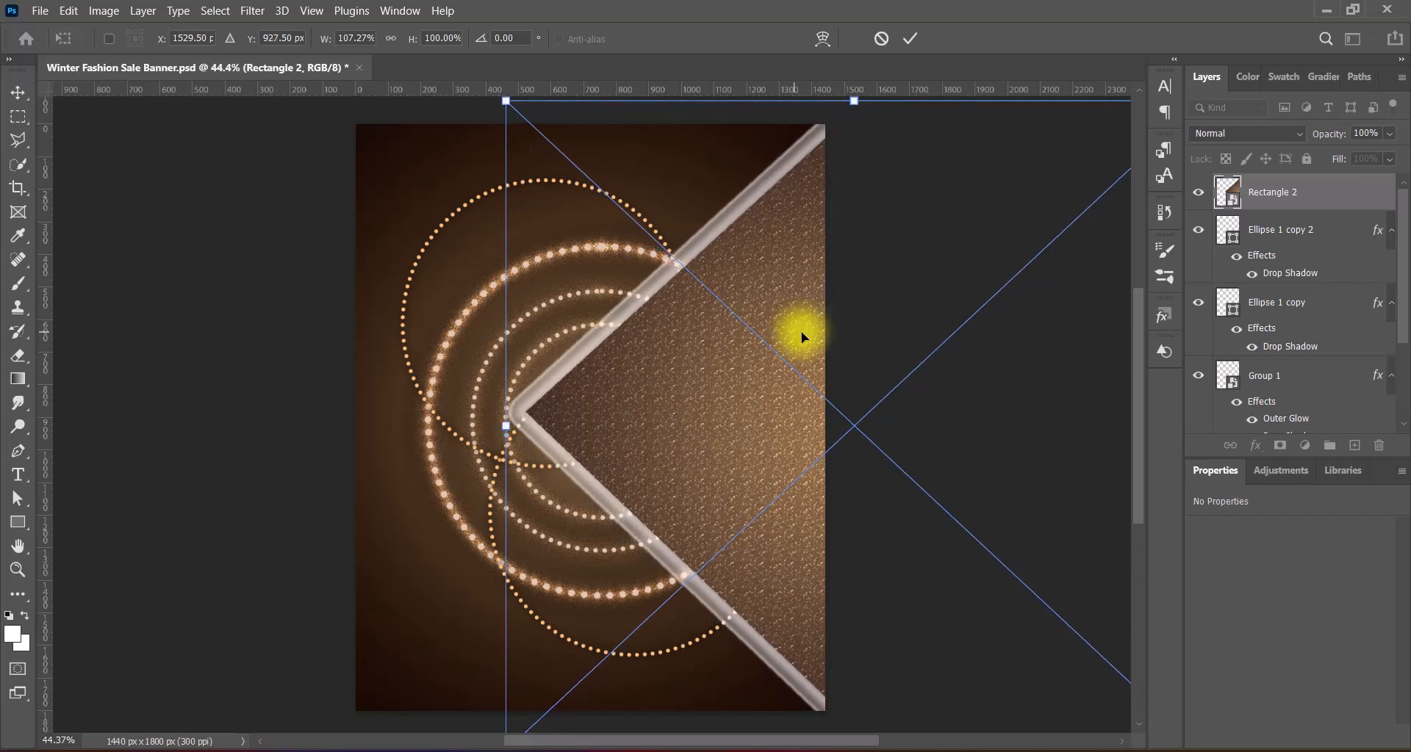
left_click(910, 38)
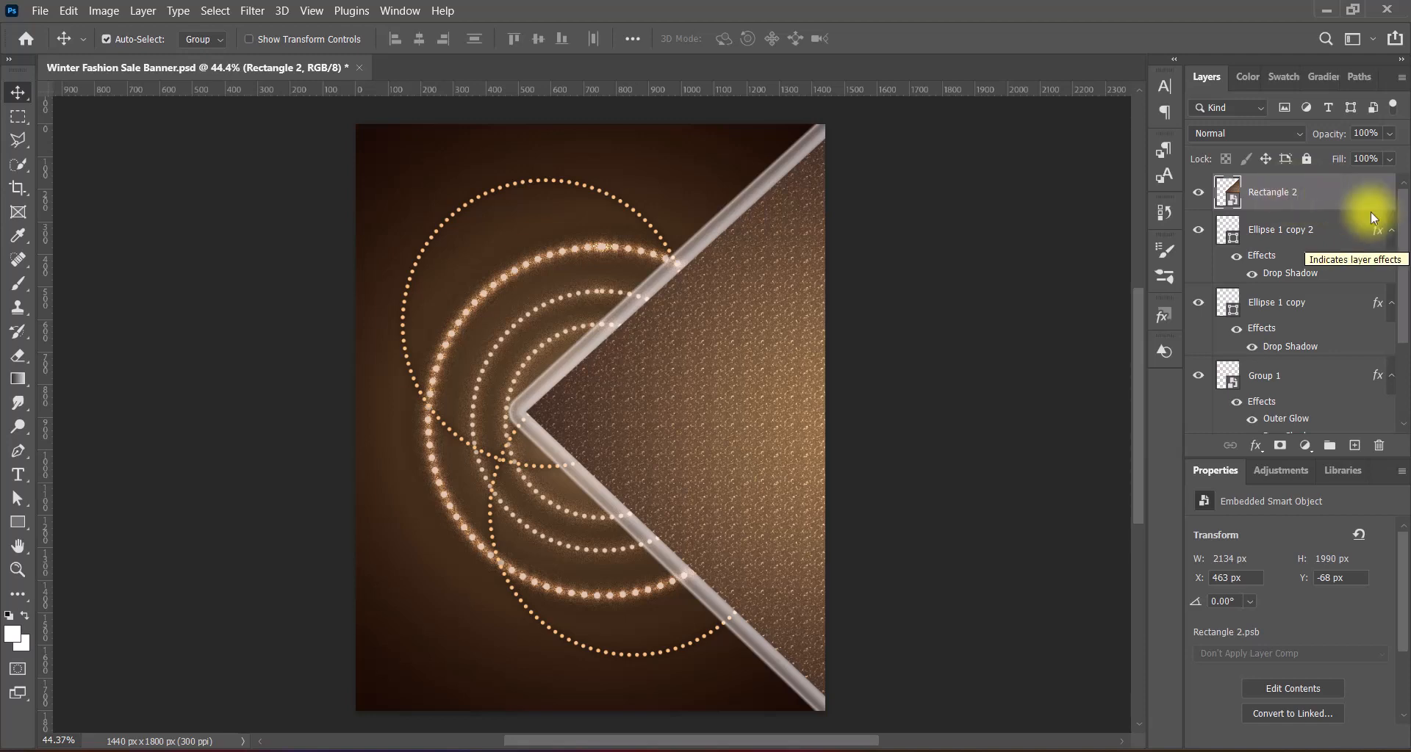
Step: Move the Rectangle 2 layer below Ellipse 1 copy and above Group 1
scroll(1396, 235, "down", 1)
scroll(1406, 243, "up", 1)
left_click_drag(1354, 204, 1269, 341)
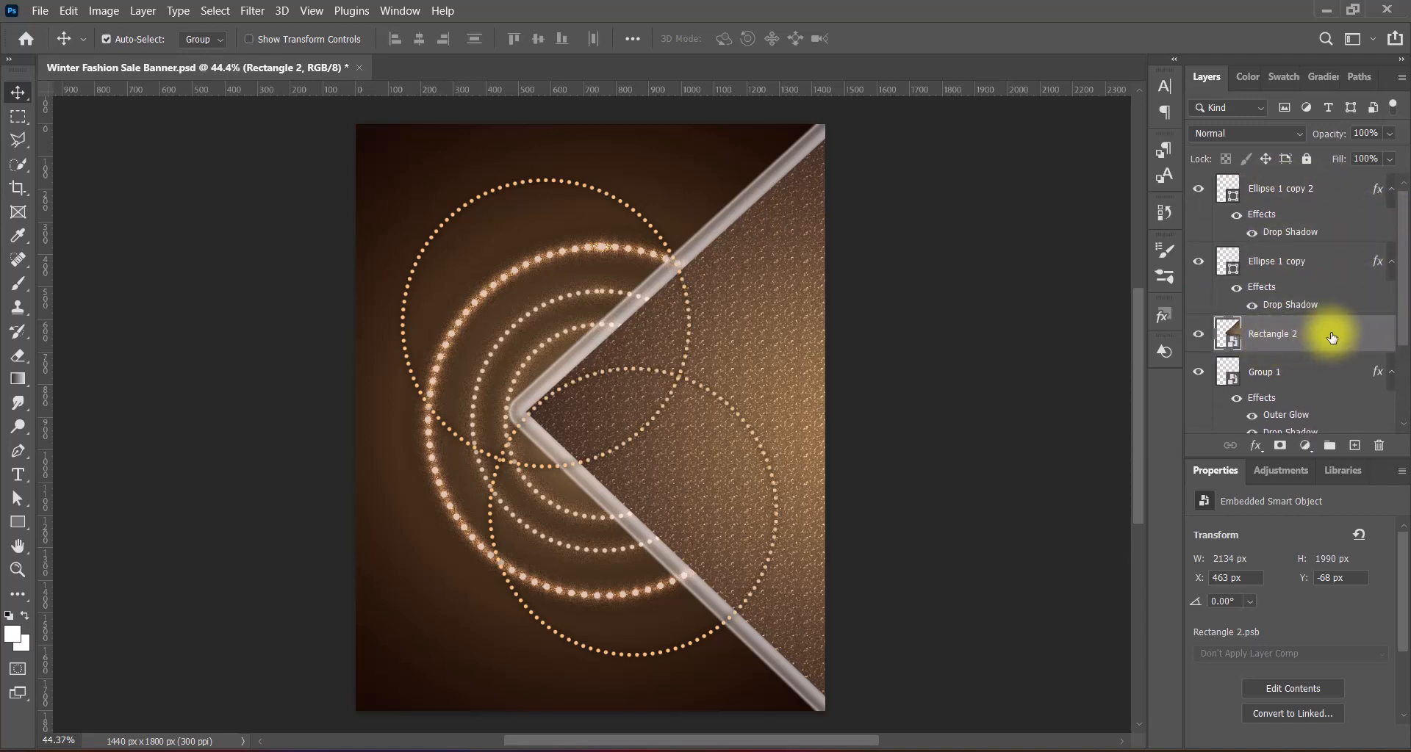
left_click(104, 10)
mouse_move(126, 47)
left_click(327, 47)
left_click_drag(654, 274, 822, 267)
left_click(814, 251)
Step: Apply a Levels adjustment with the Lighter preset to Rectangle 2
left_click(112, 15)
left_click(324, 70)
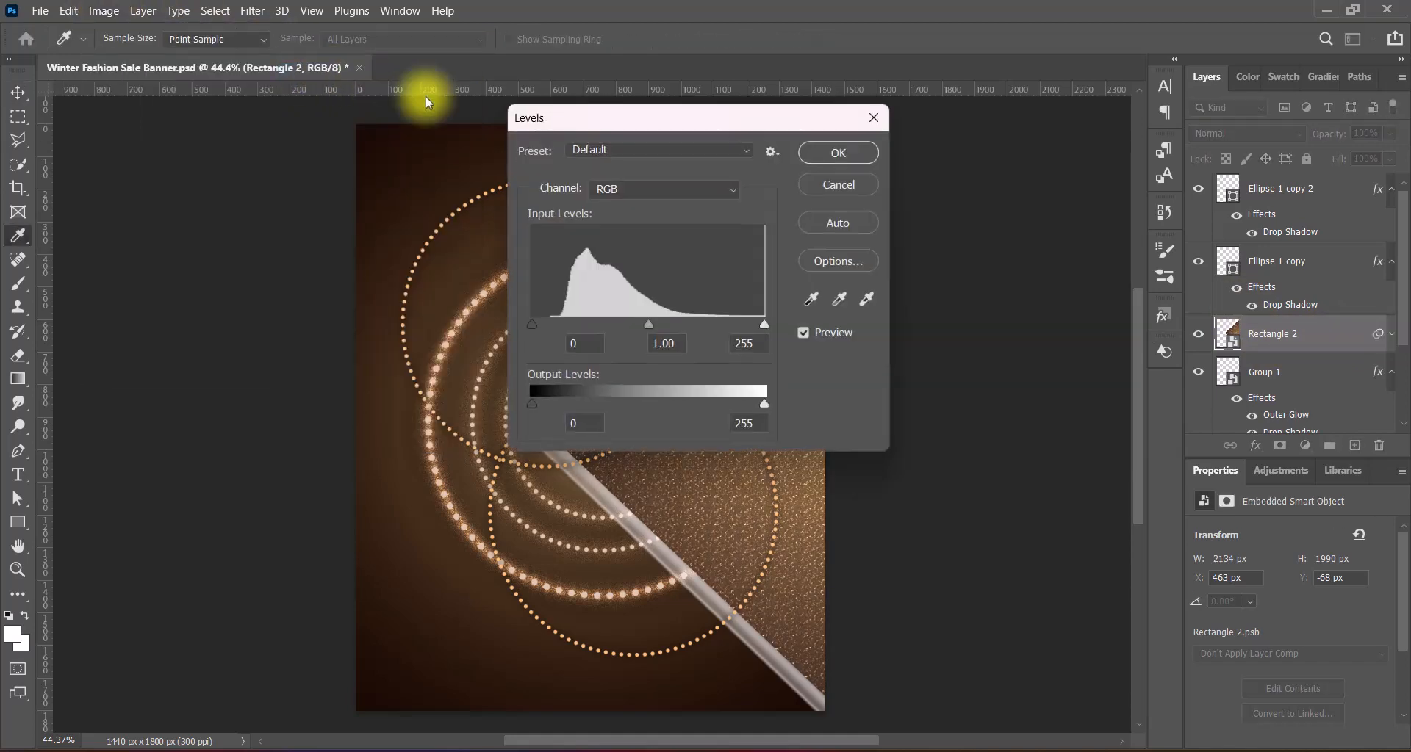
left_click(661, 150)
left_click(625, 251)
left_click(654, 150)
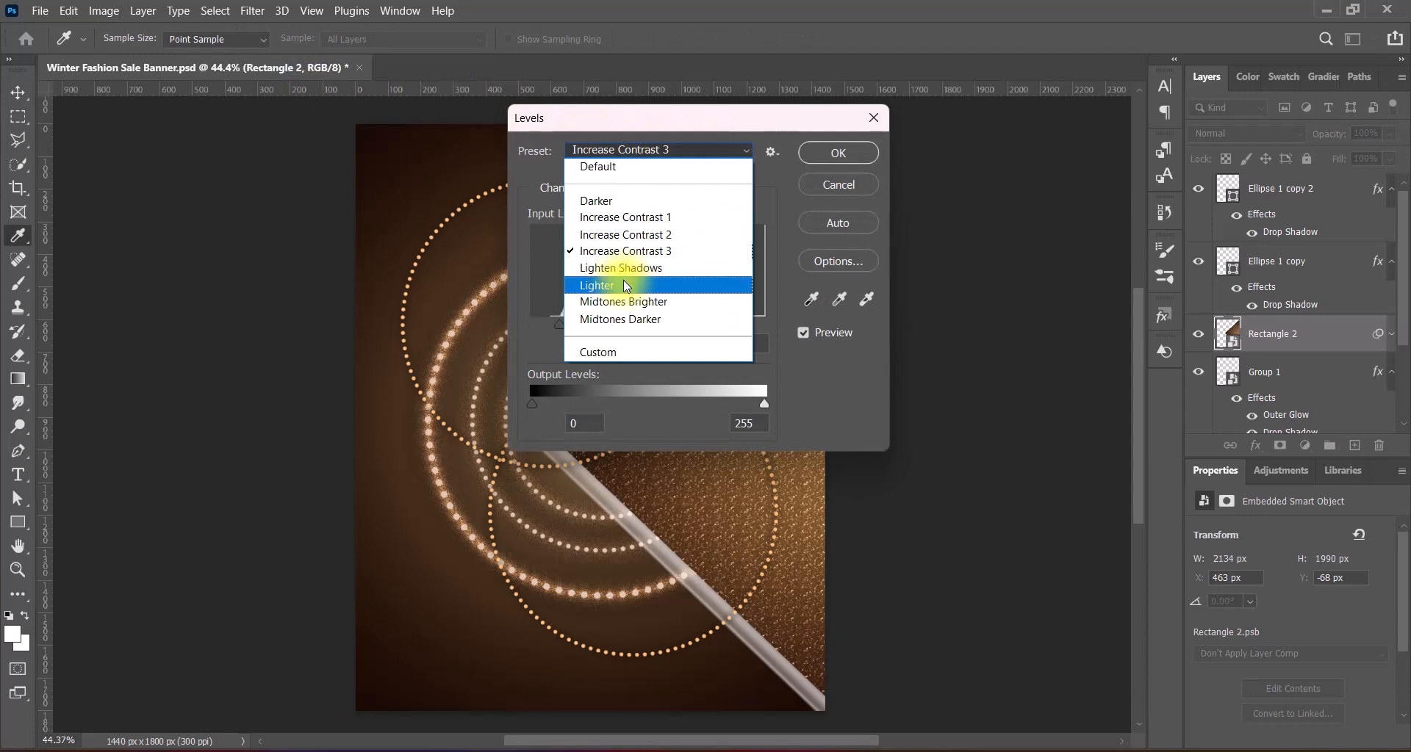
left_click(624, 284)
left_click_drag(645, 121, 1010, 97)
left_click(1183, 131)
Step: Add a second Levels adjustment to Rectangle 2 using the Midtones Darker preset
left_click(104, 10)
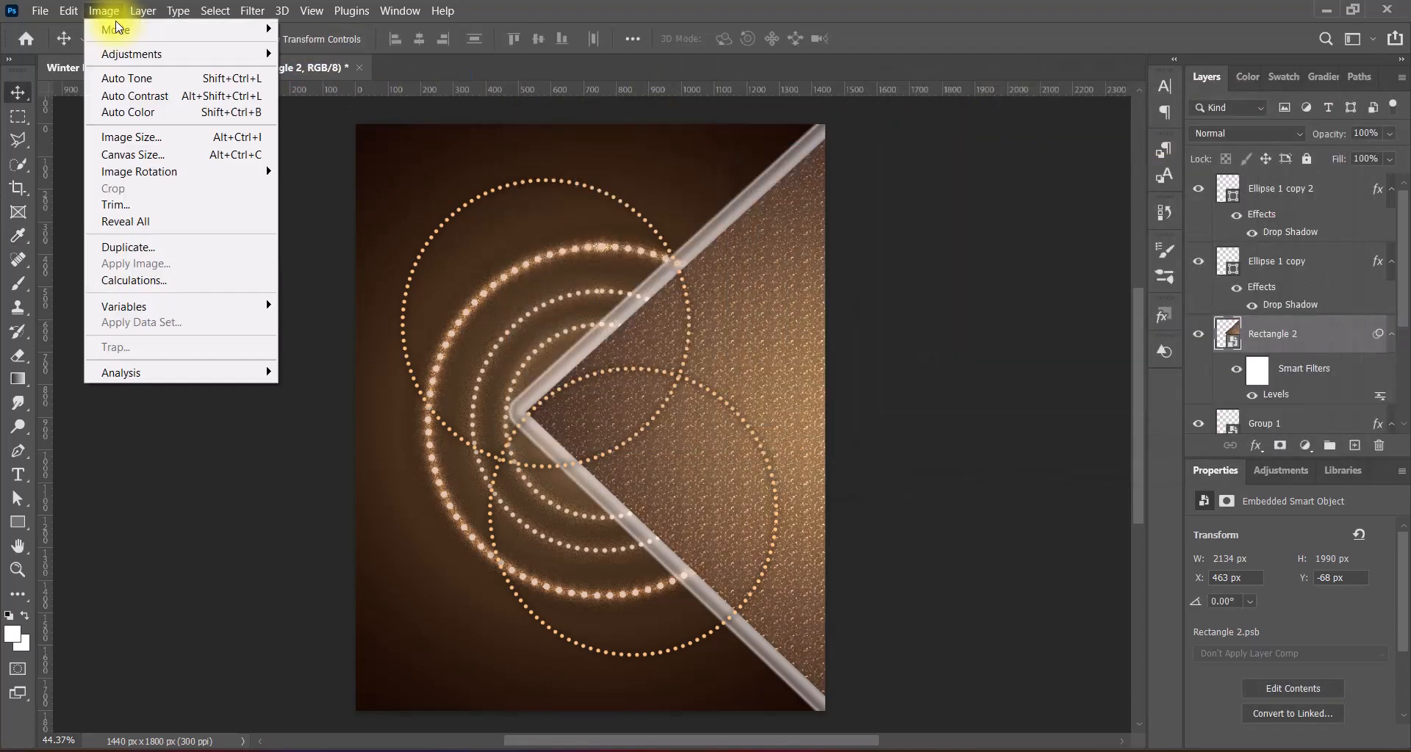
mouse_move(132, 51)
left_click(372, 69)
left_click(1024, 125)
left_click(1012, 302)
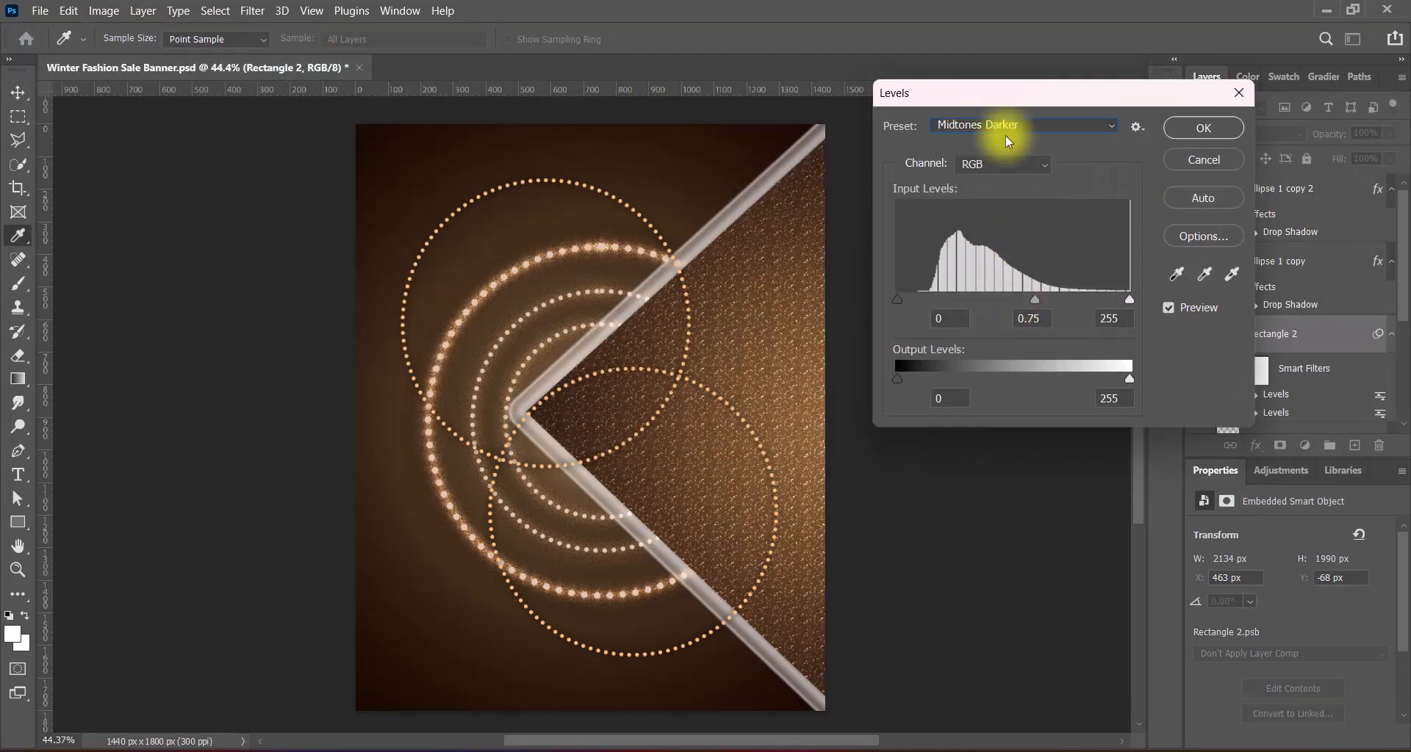
left_click(1197, 128)
Step: Apply a Hue/Saturation adjustment preset to Rectangle 2
left_click(104, 10)
mouse_move(132, 53)
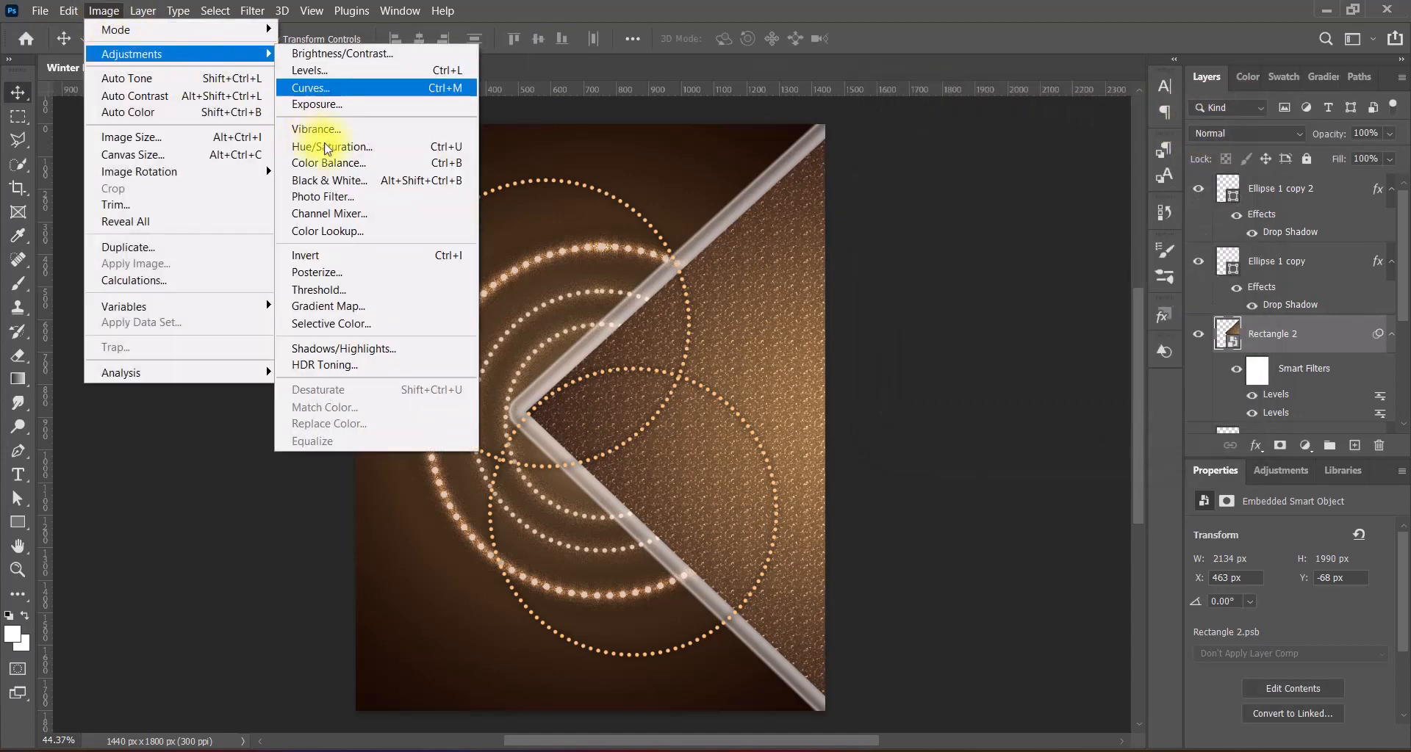
left_click(327, 149)
left_click(692, 151)
left_click(661, 242)
left_click(856, 151)
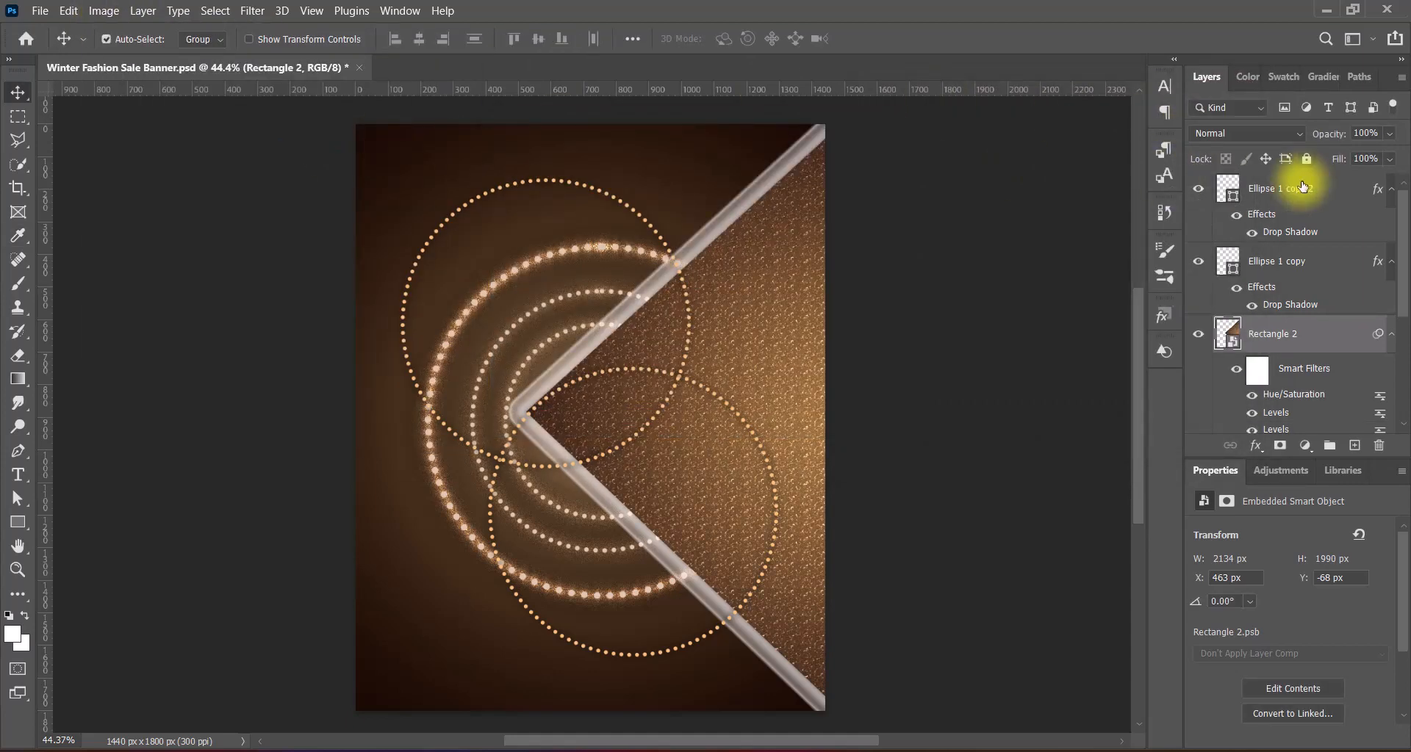
Step: Convert the filtered Rectangle 2 layer to a smart object and set its blend mode to Pin Light
right_click(1308, 339)
left_click(1152, 217)
left_click(1248, 134)
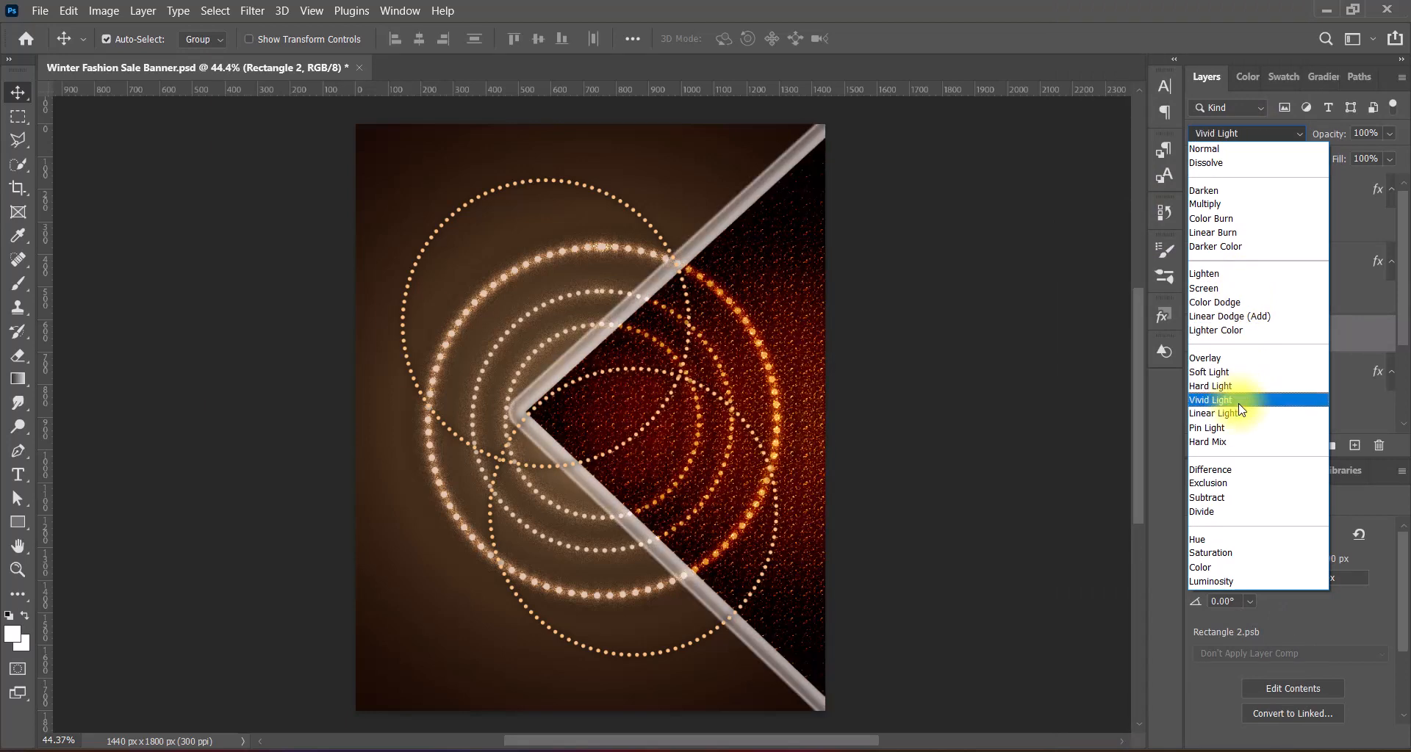
key("Down")
key("Down")
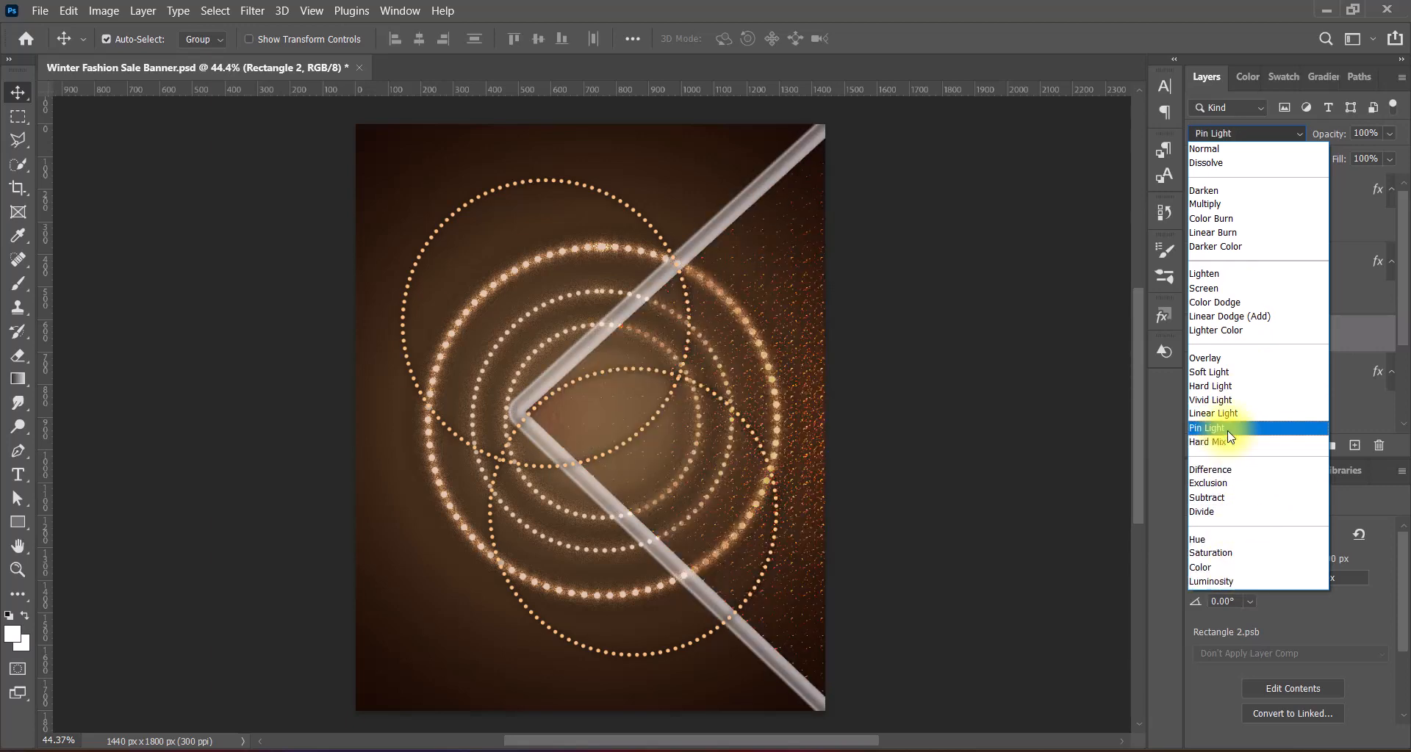
left_click(1225, 429)
Step: Apply a Vibrance adjustment to Rectangle 2 to intensify its colours
left_click(104, 10)
mouse_move(126, 51)
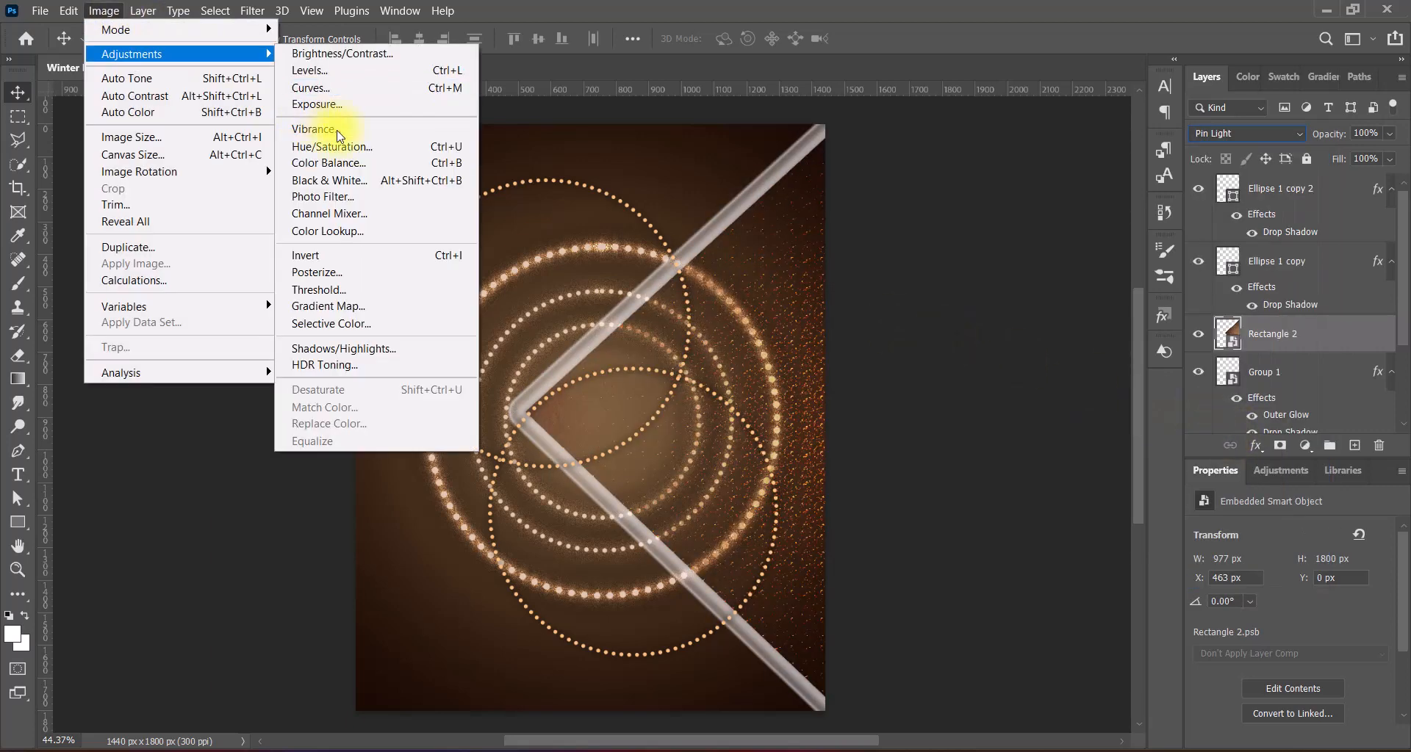
left_click(338, 125)
left_click(812, 223)
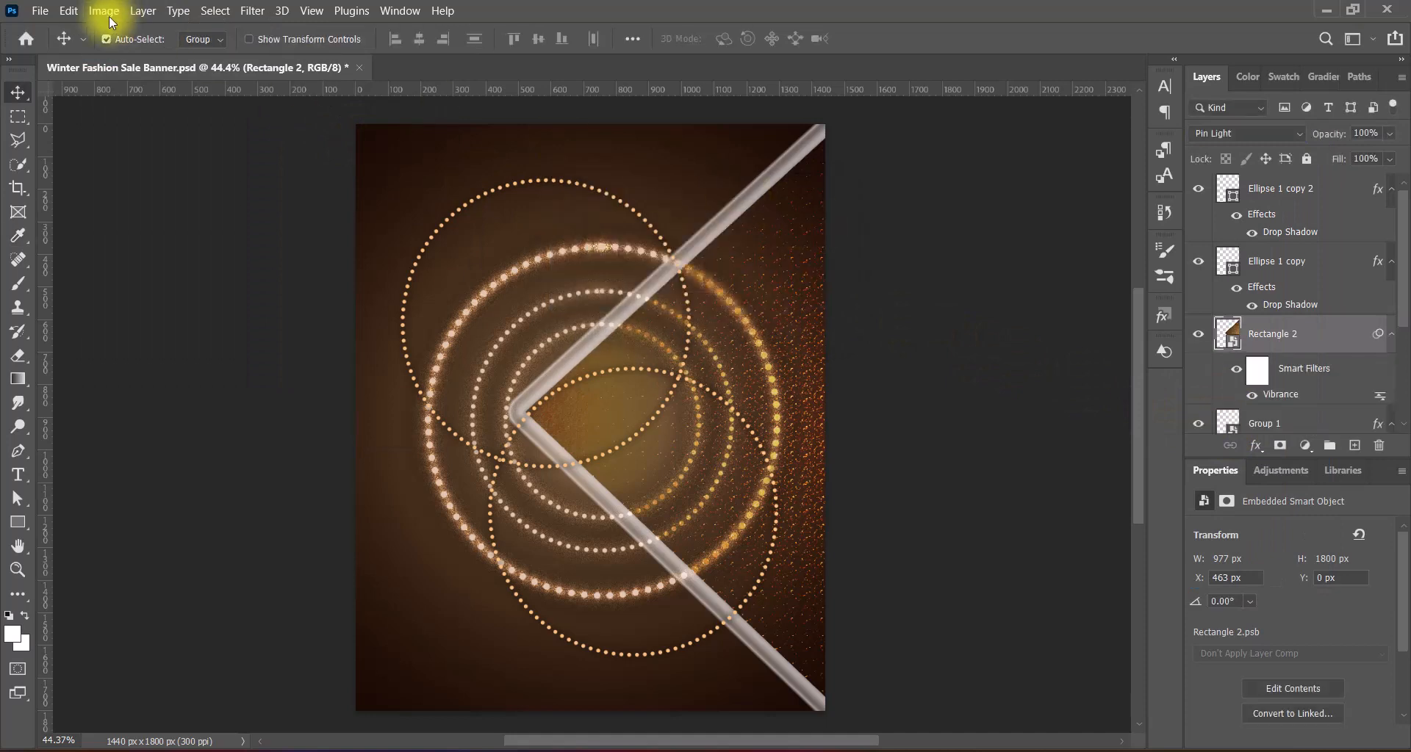
Step: Brighten the Pin Light rectangle with the Lighter Levels preset and save the document
left_click(104, 10)
left_click(311, 73)
left_click(967, 128)
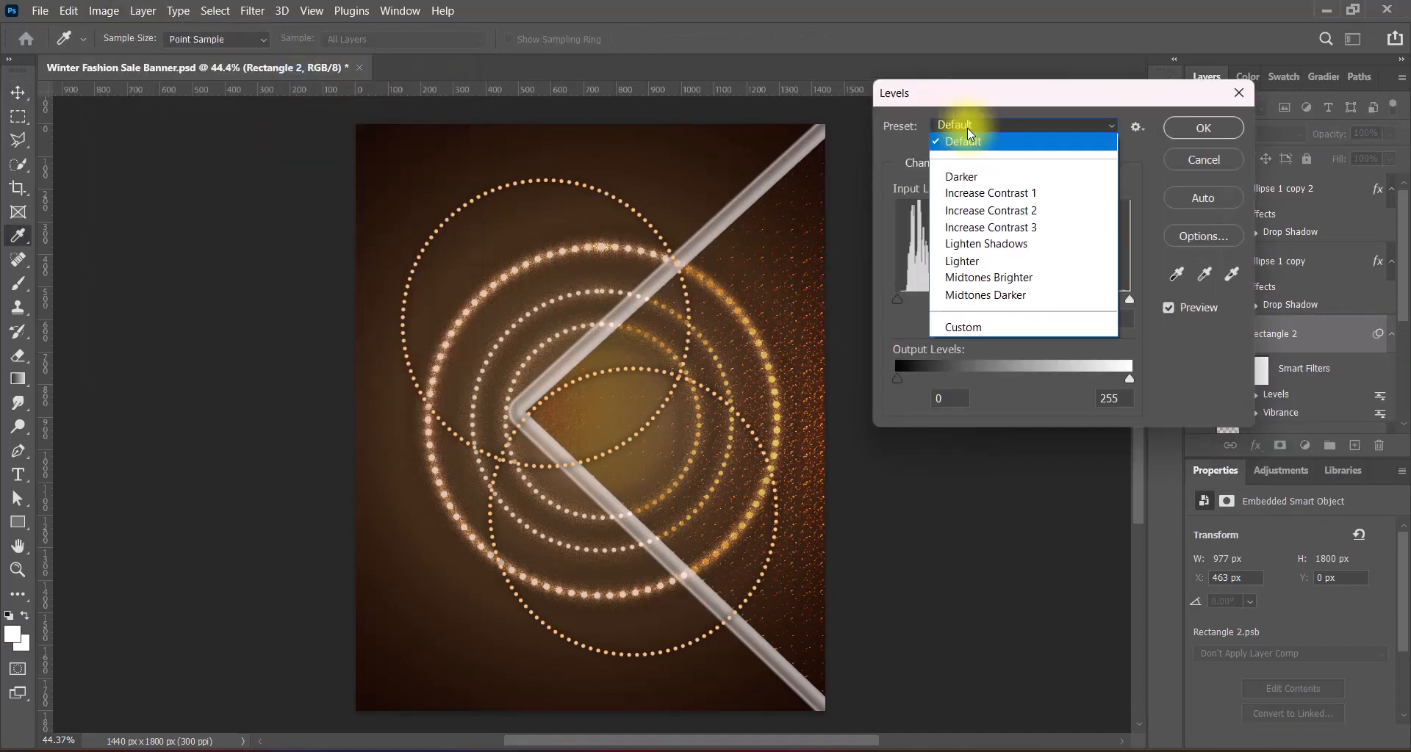
left_click(998, 262)
key("Return")
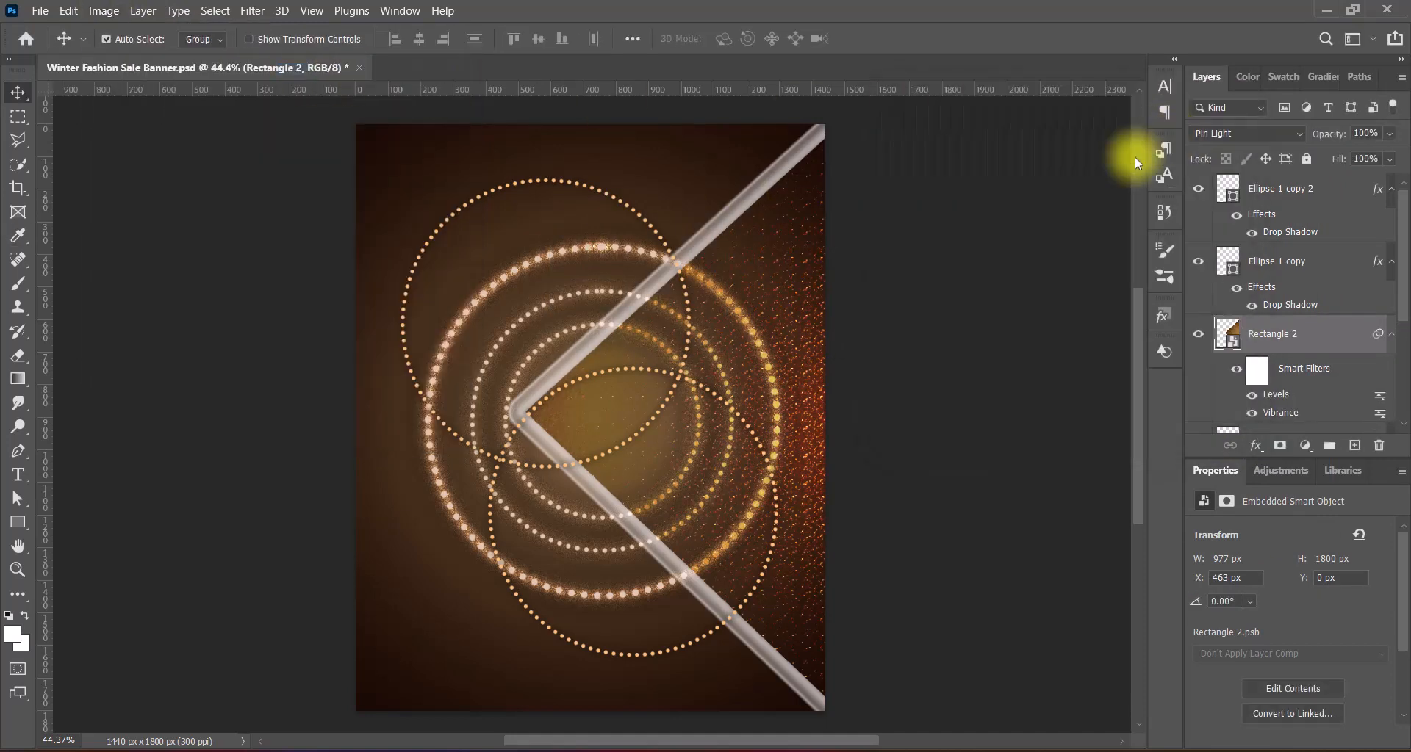
key("ctrl+s")
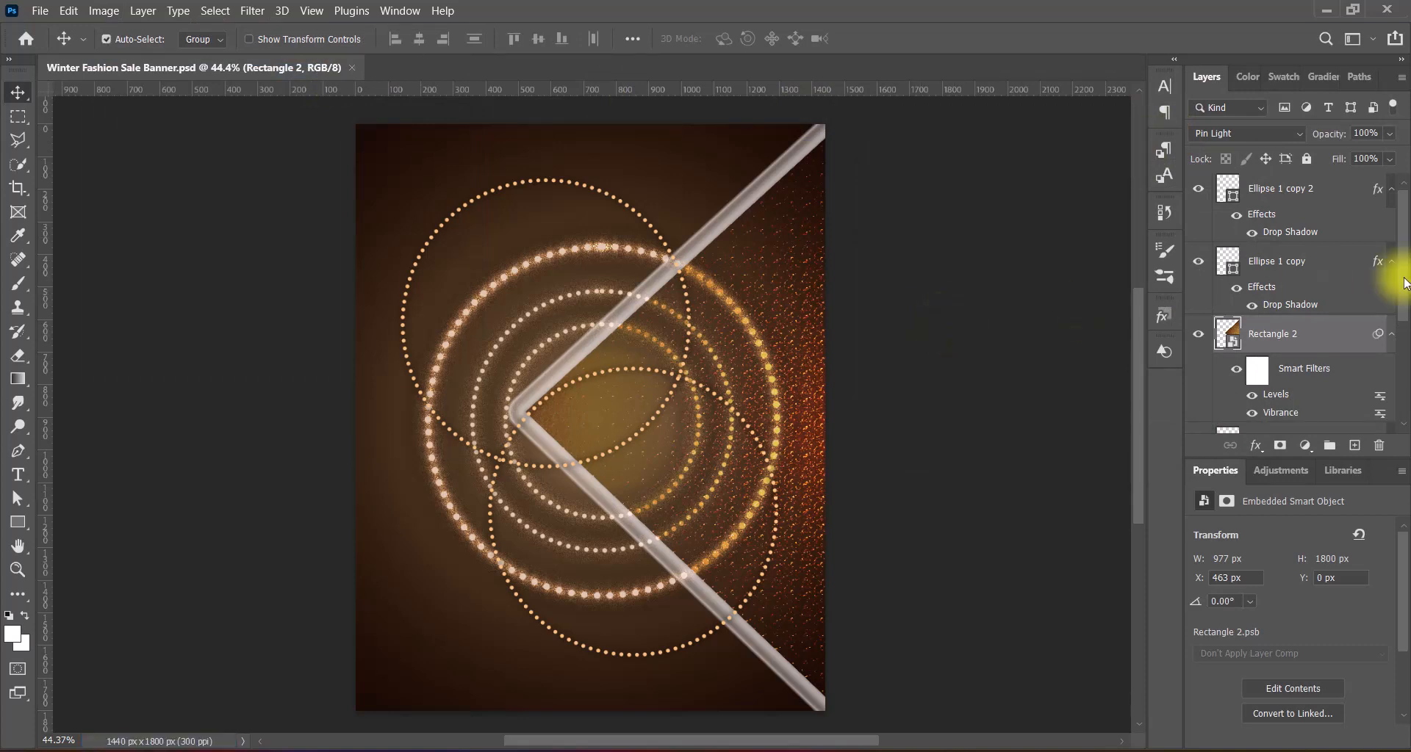
Step: Try the Rectangle 2 layer beneath Group 1 in the layer stack and return it to its place above
scroll(1384, 317, "down", 3)
left_click_drag(1274, 235, 1273, 408)
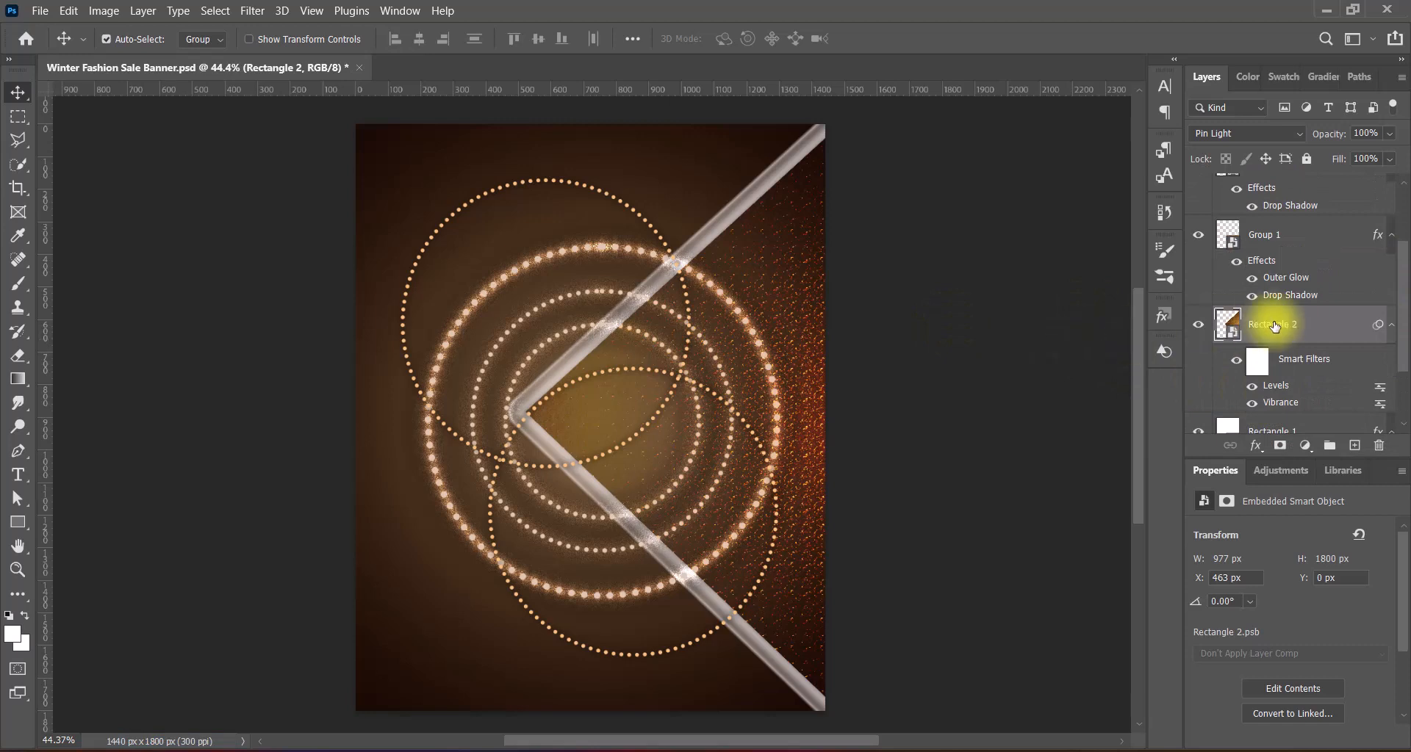
left_click_drag(1259, 316, 1275, 213)
scroll(1389, 242, "up", 3)
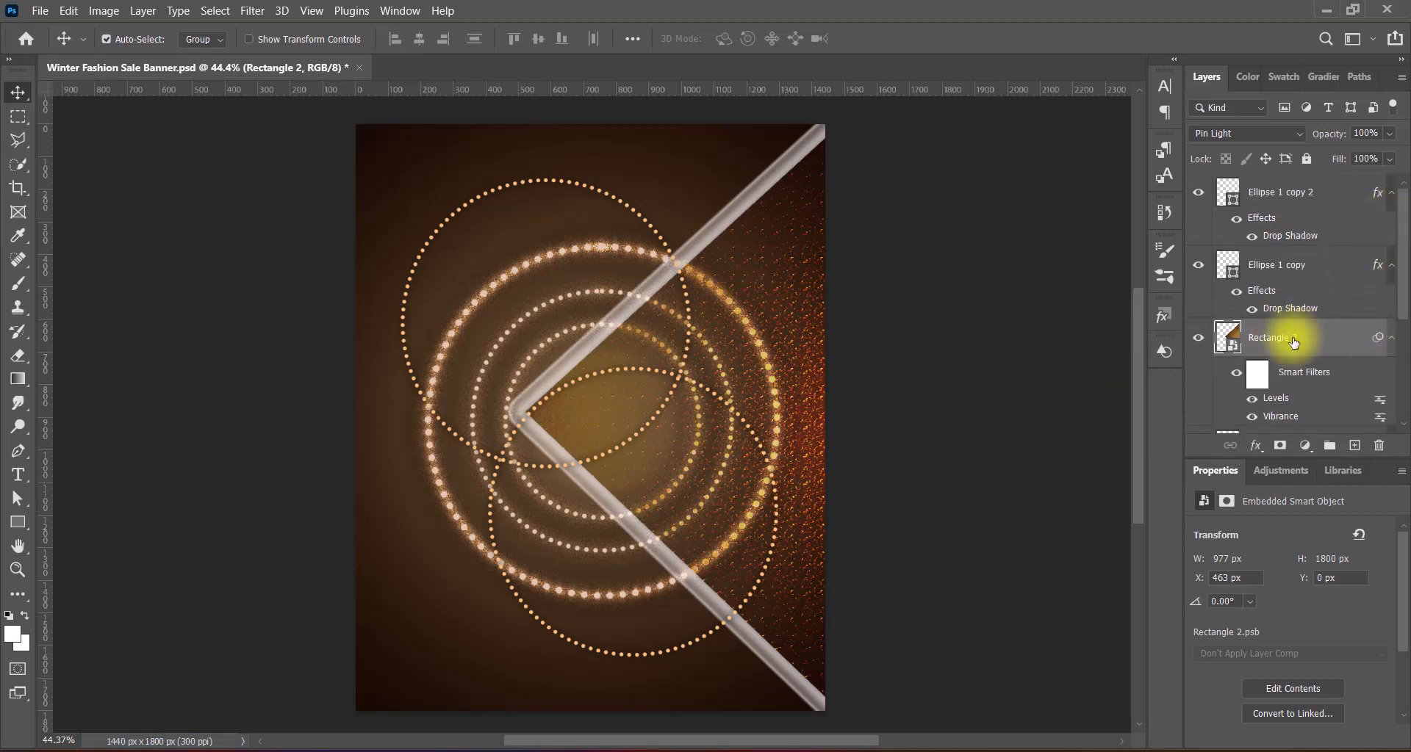
mouse_move(1290, 338)
left_mouse_down()
mouse_move(1297, 187)
mouse_move(1281, 196)
mouse_move(1271, 340)
mouse_move(1386, 277)
mouse_move(1268, 336)
left_mouse_up()
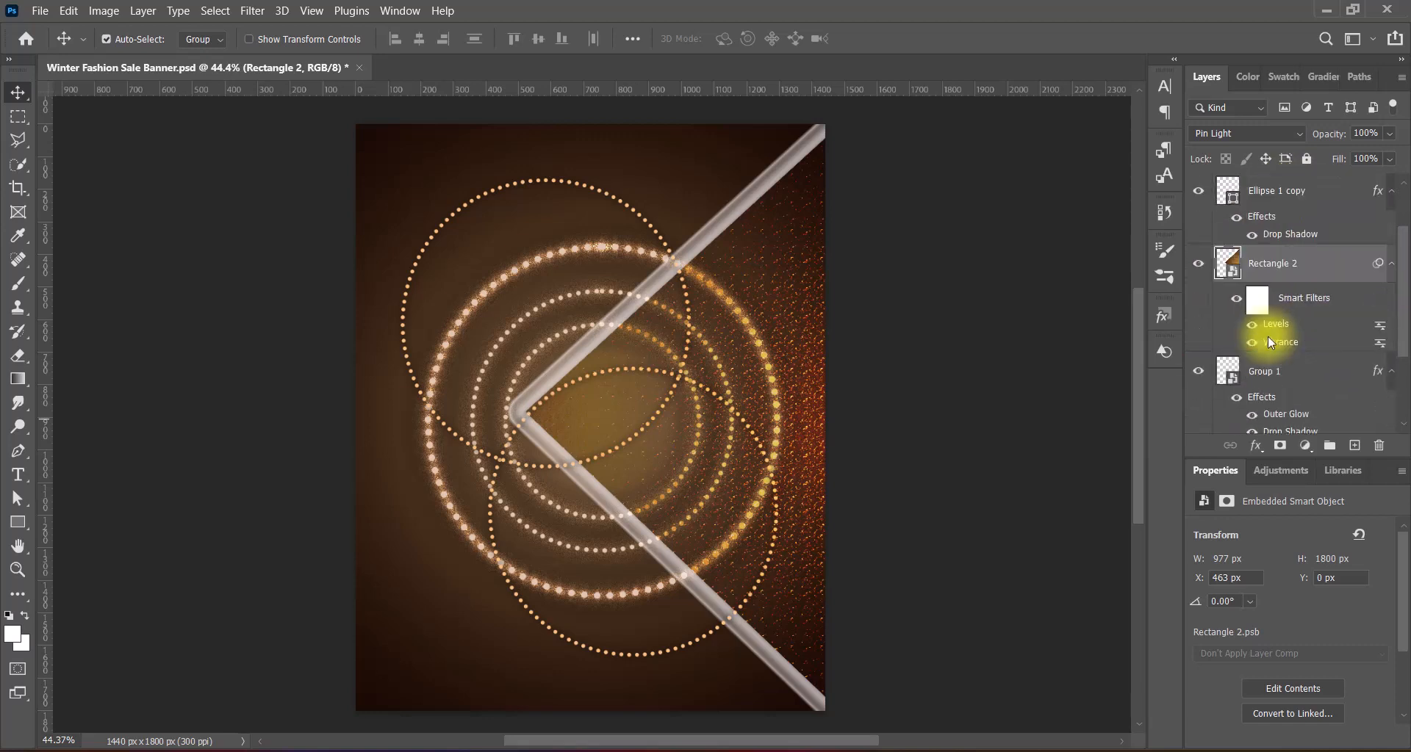
Step: Deselect the layer and save the document
left_click(949, 506)
key("ctrl+s")
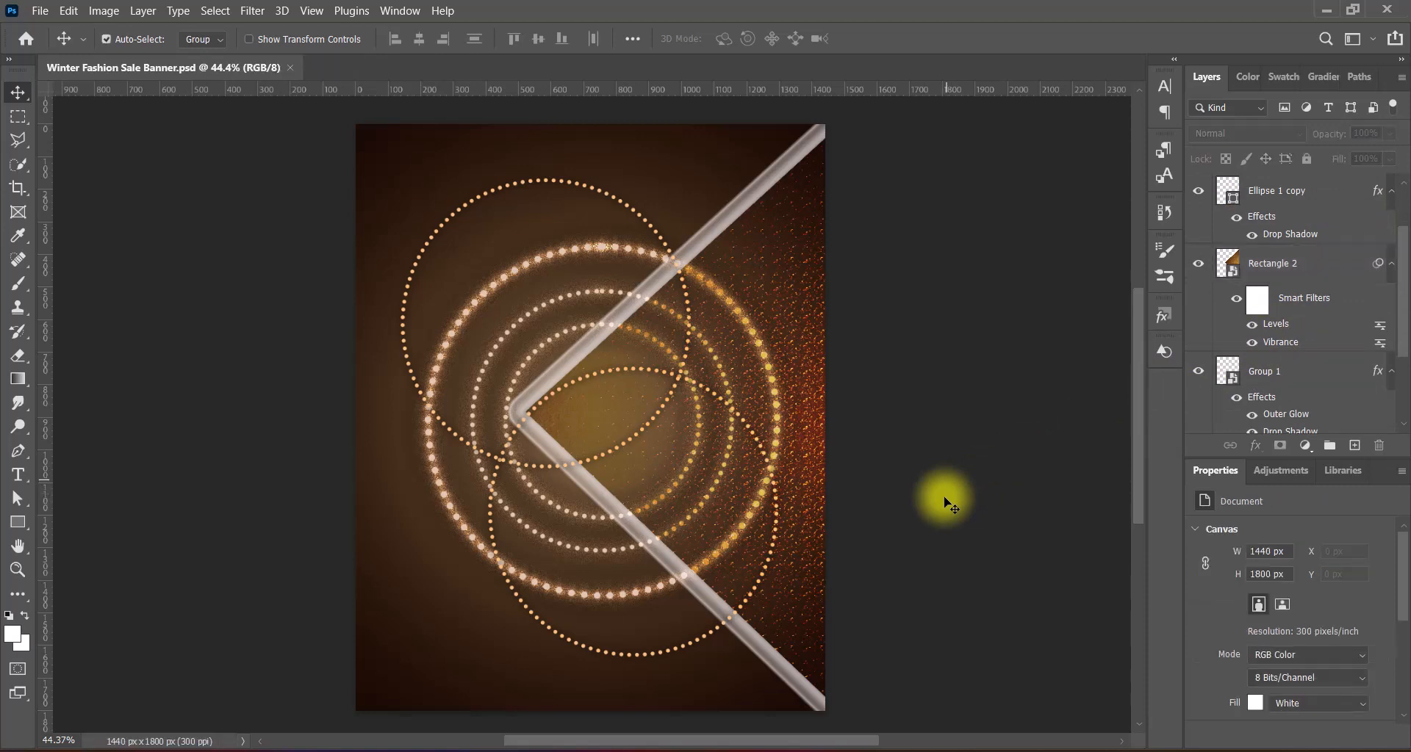
Step: Rotate Rectangle 2 to about -7° and widen it to about 107.6%
left_click(797, 392)
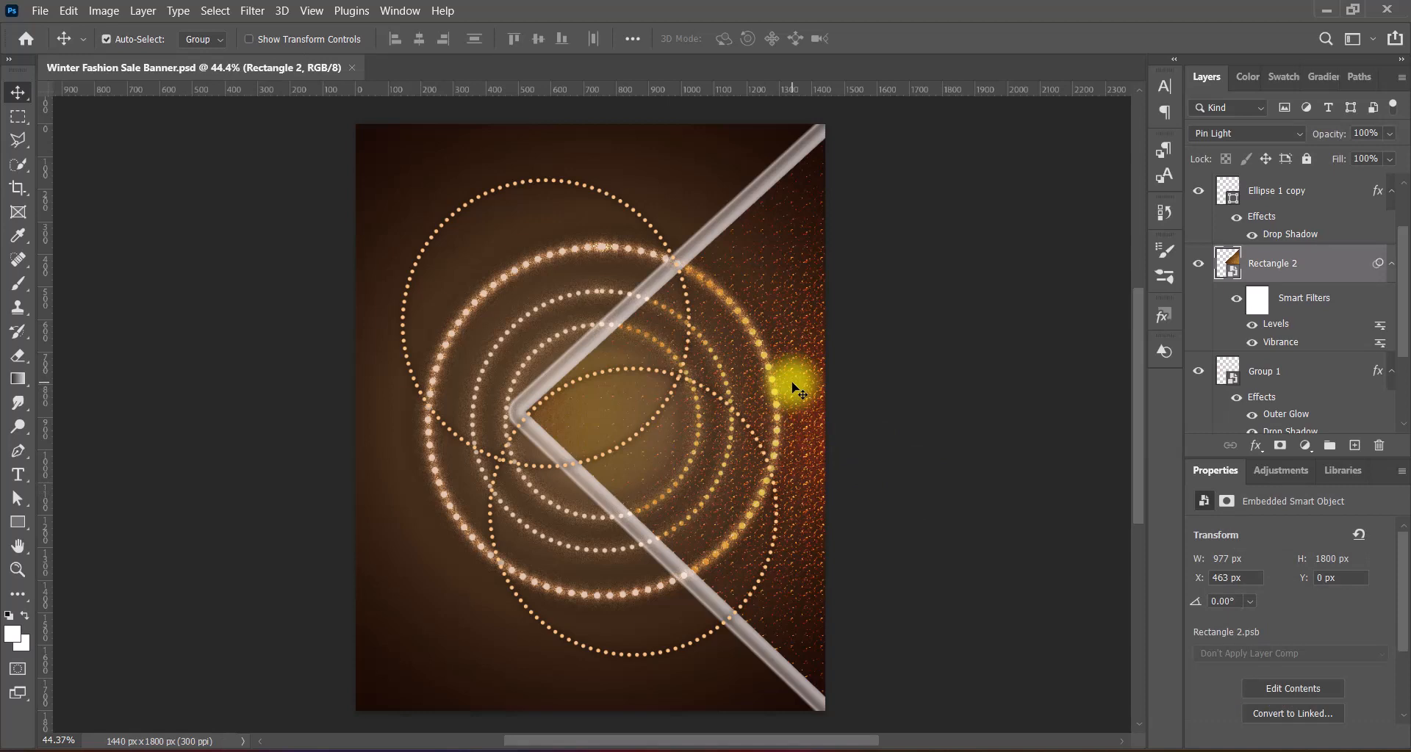
key("ctrl+t")
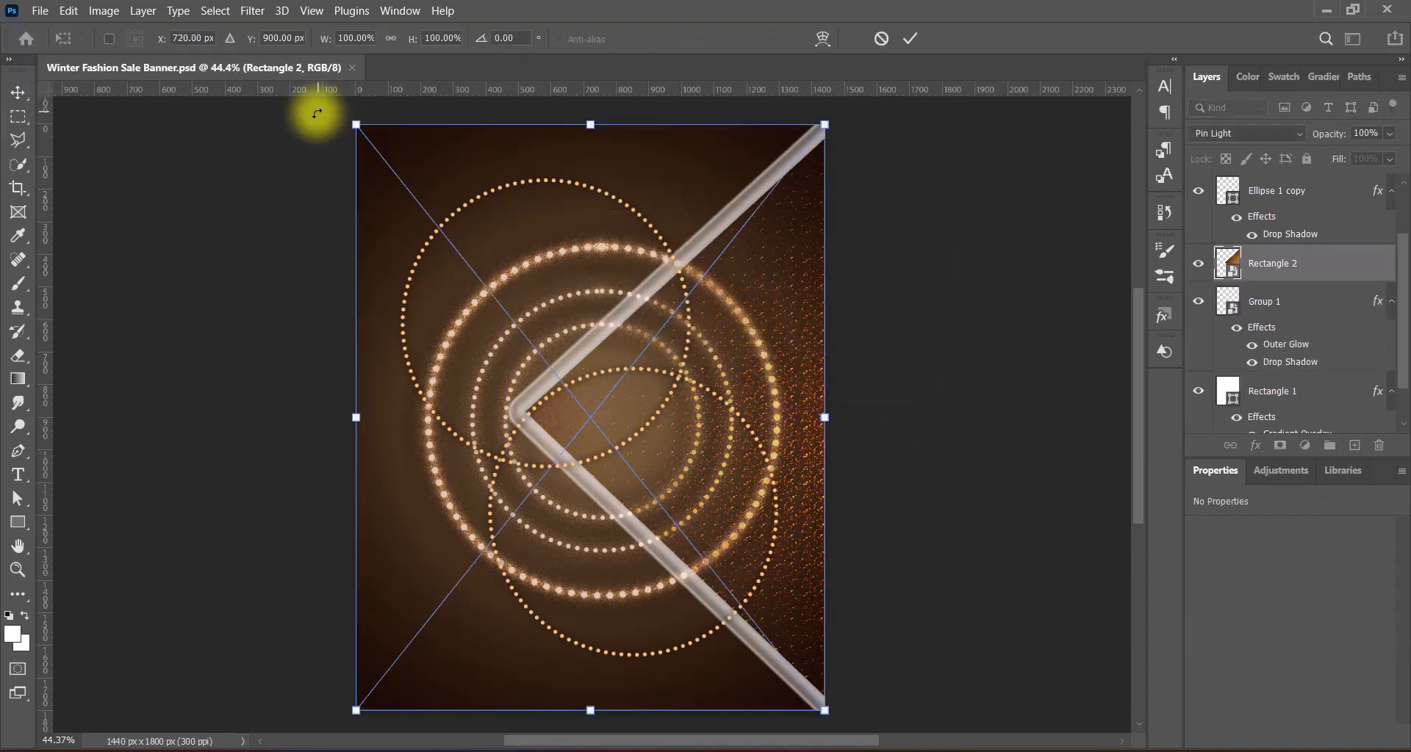
left_click_drag(317, 113, 267, 132)
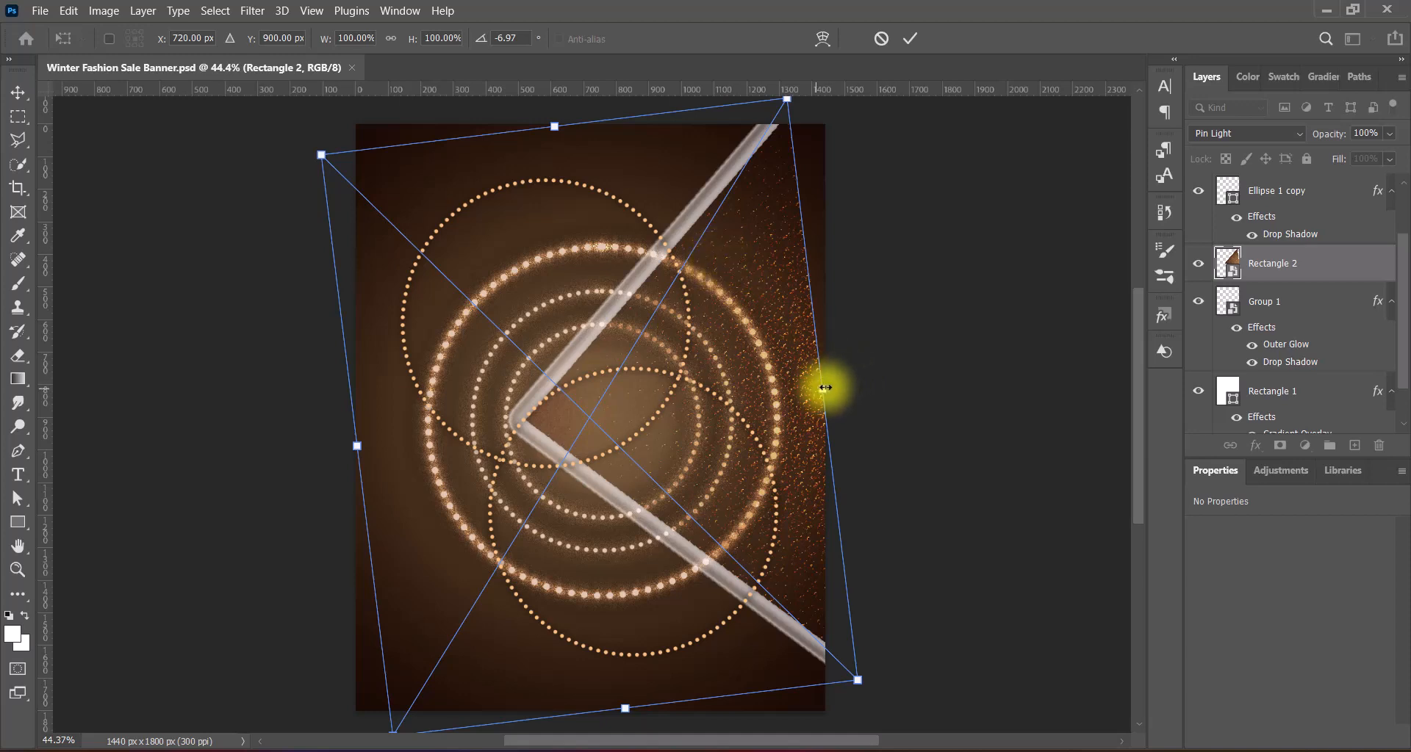
left_click_drag(825, 388, 857, 377)
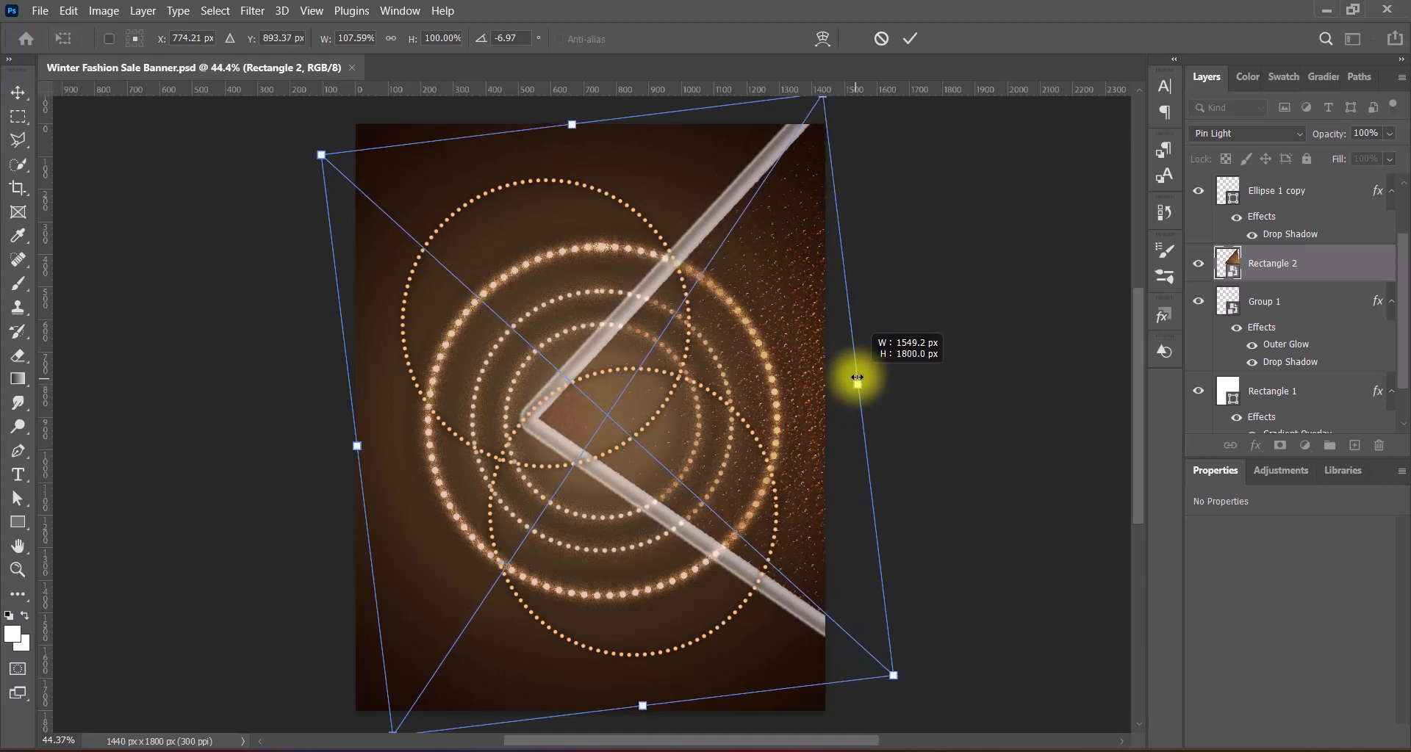
key("Return")
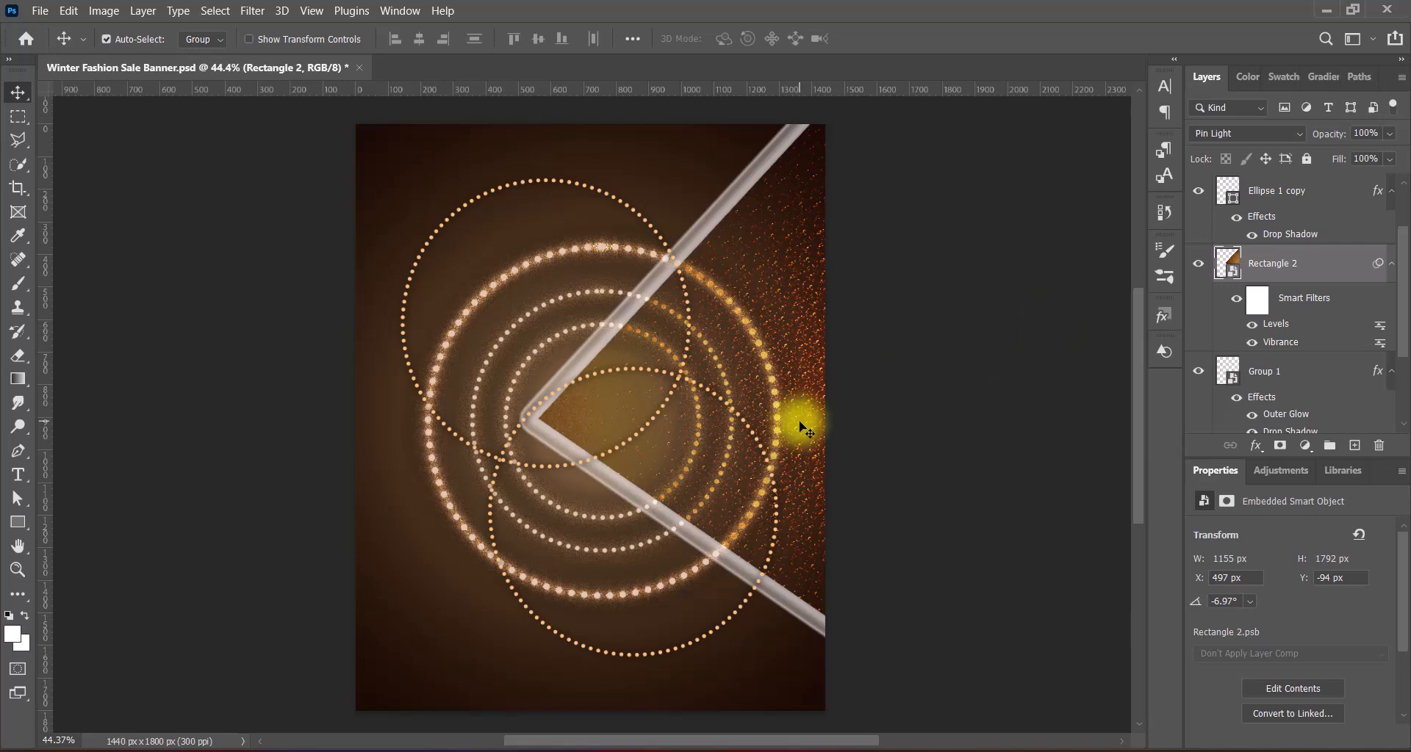
Step: Duplicate Rectangle 2 toward the banner's upper left and flip the copy horizontally
left_click_drag(800, 427, 512, 365, "alt")
key("ctrl+t")
key("Return")
right_click(509, 399)
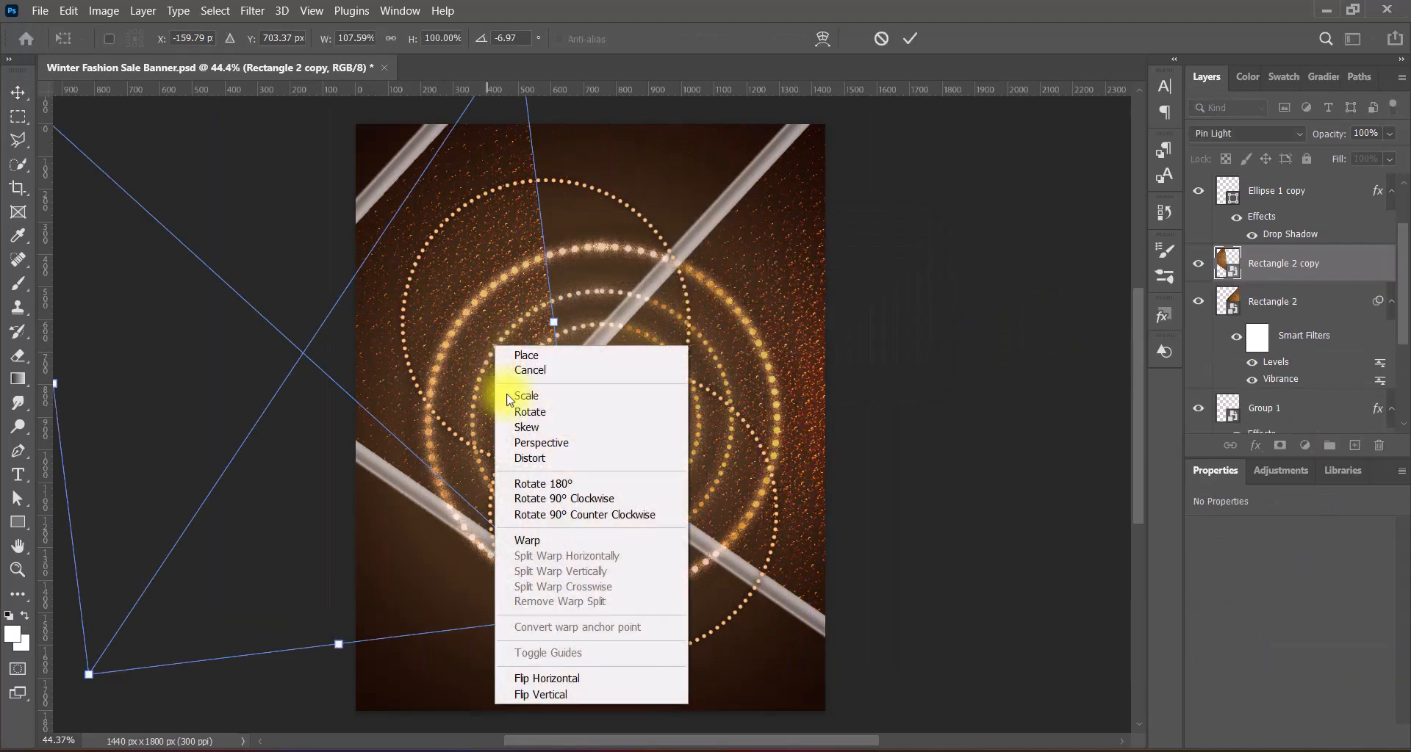
left_click(574, 679)
Step: Shrink the copy to about 74.6% width and 69.3% height, rotate it to about -147.8°, and place it in the banner's upper-left corner
left_click_drag(385, 349, 571, 332)
left_click_drag(741, 369, 600, 327)
left_click_drag(646, 230, 674, 299)
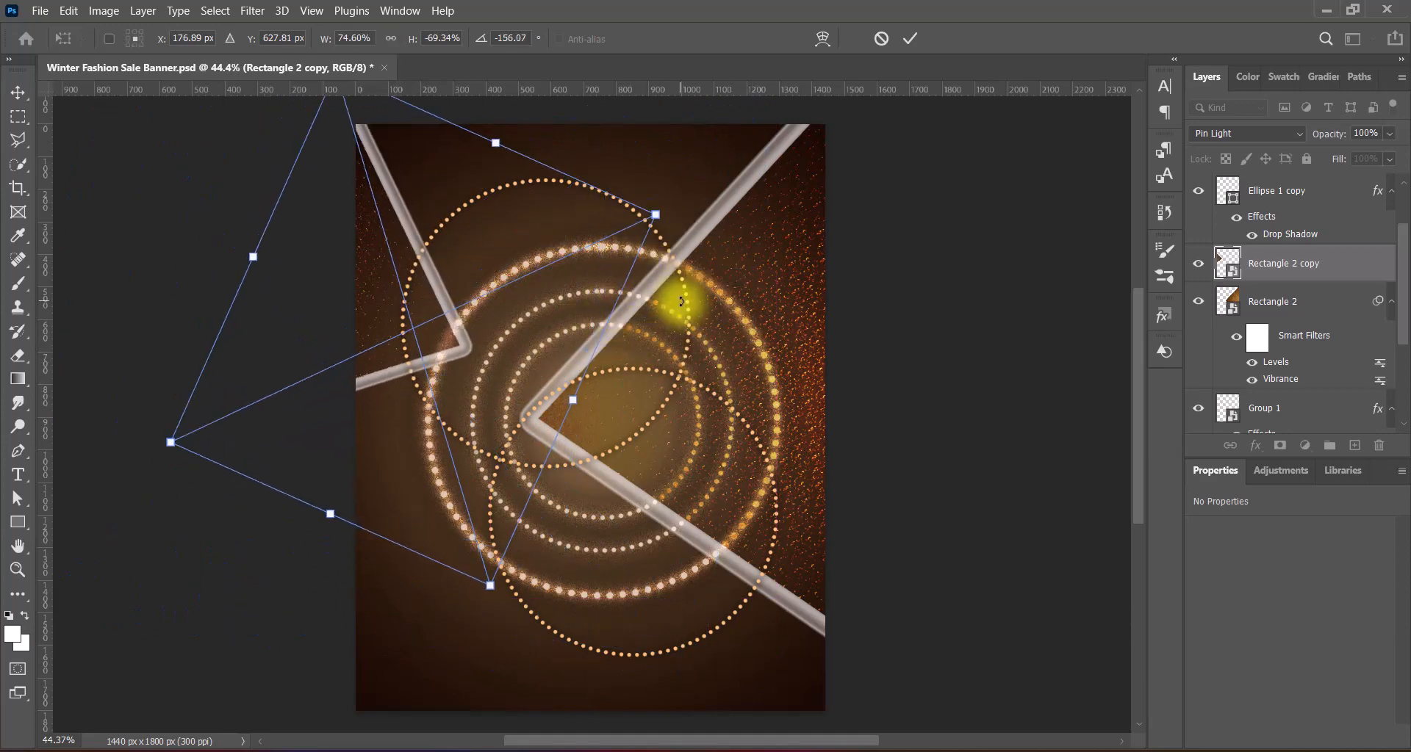
left_click_drag(392, 284, 470, 229)
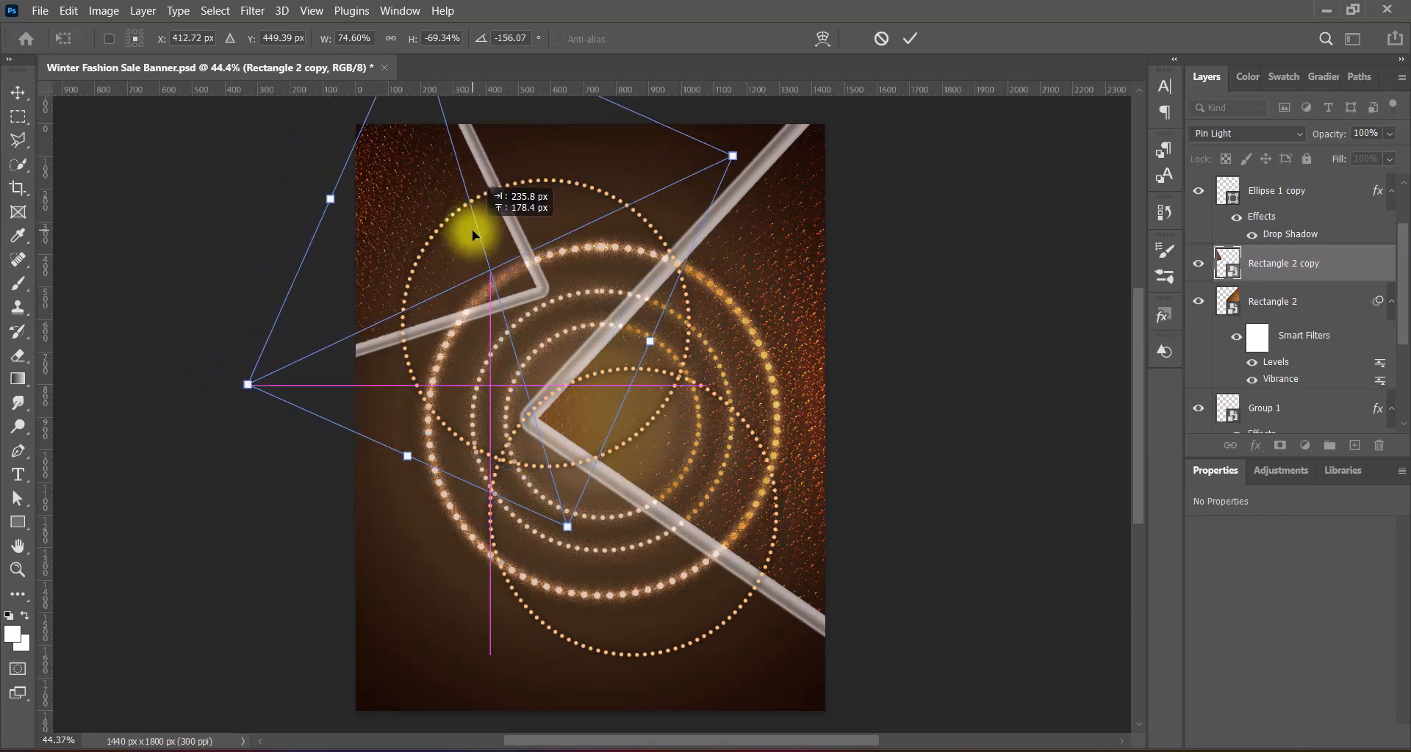
left_click_drag(794, 142, 806, 192)
left_click_drag(443, 210, 430, 198)
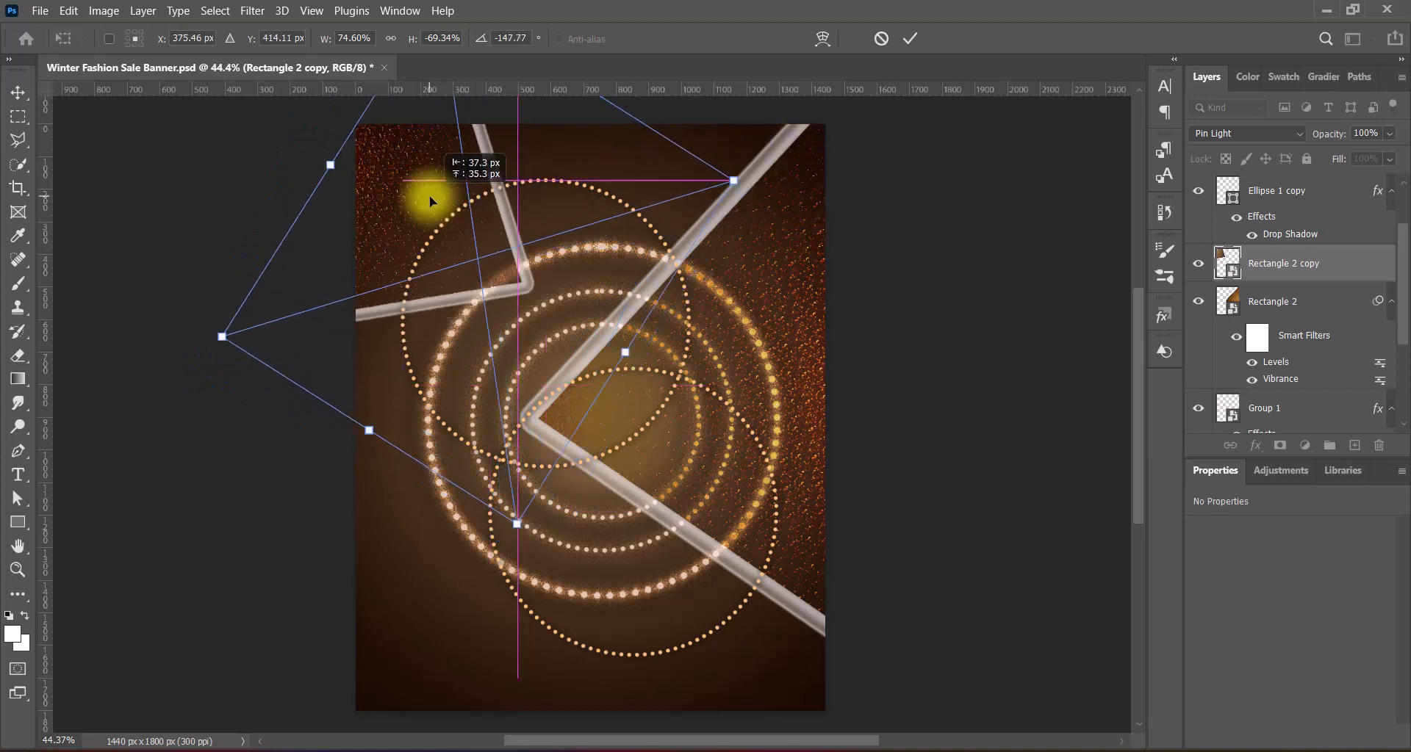
key("Return")
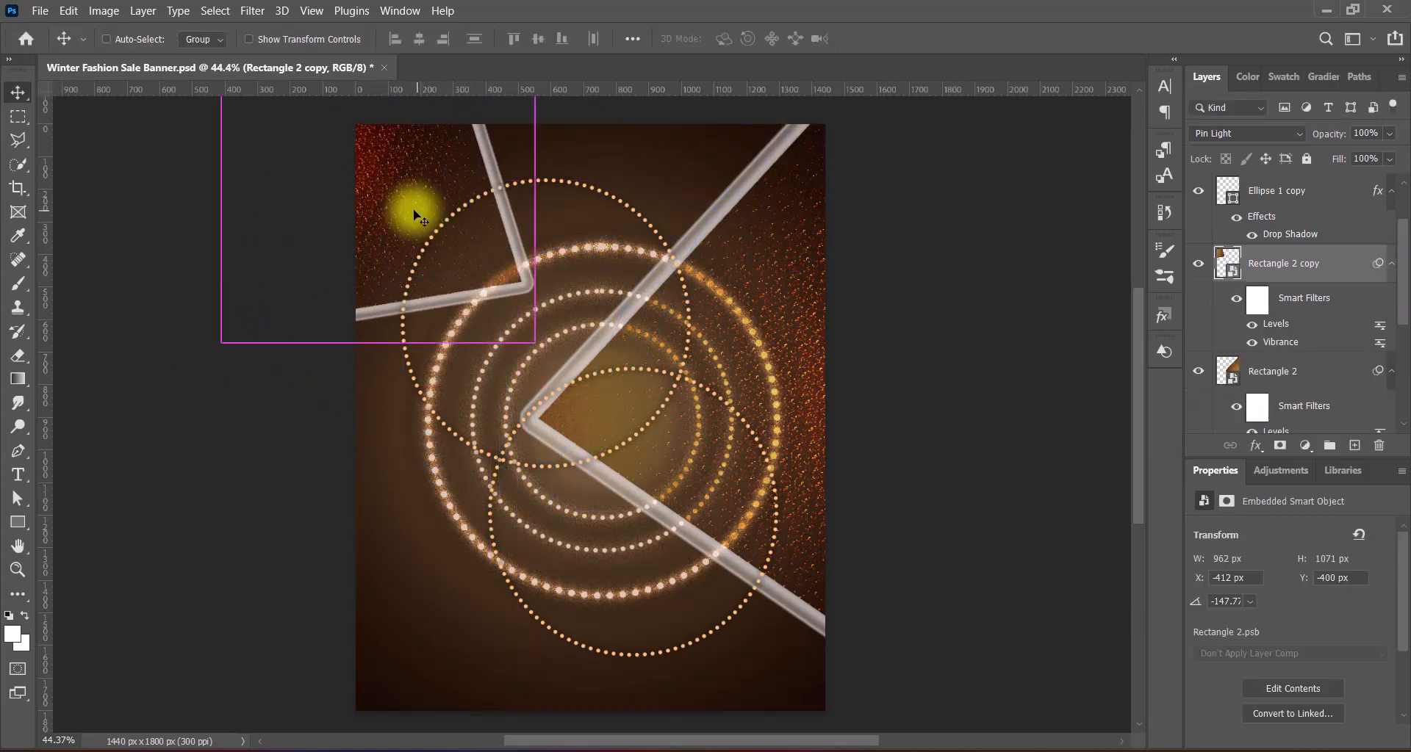
Step: Rotate the upper-left rectangle copy to about -133.1°
key("ctrl+t")
left_click_drag(743, 306, 803, 264)
key("Return")
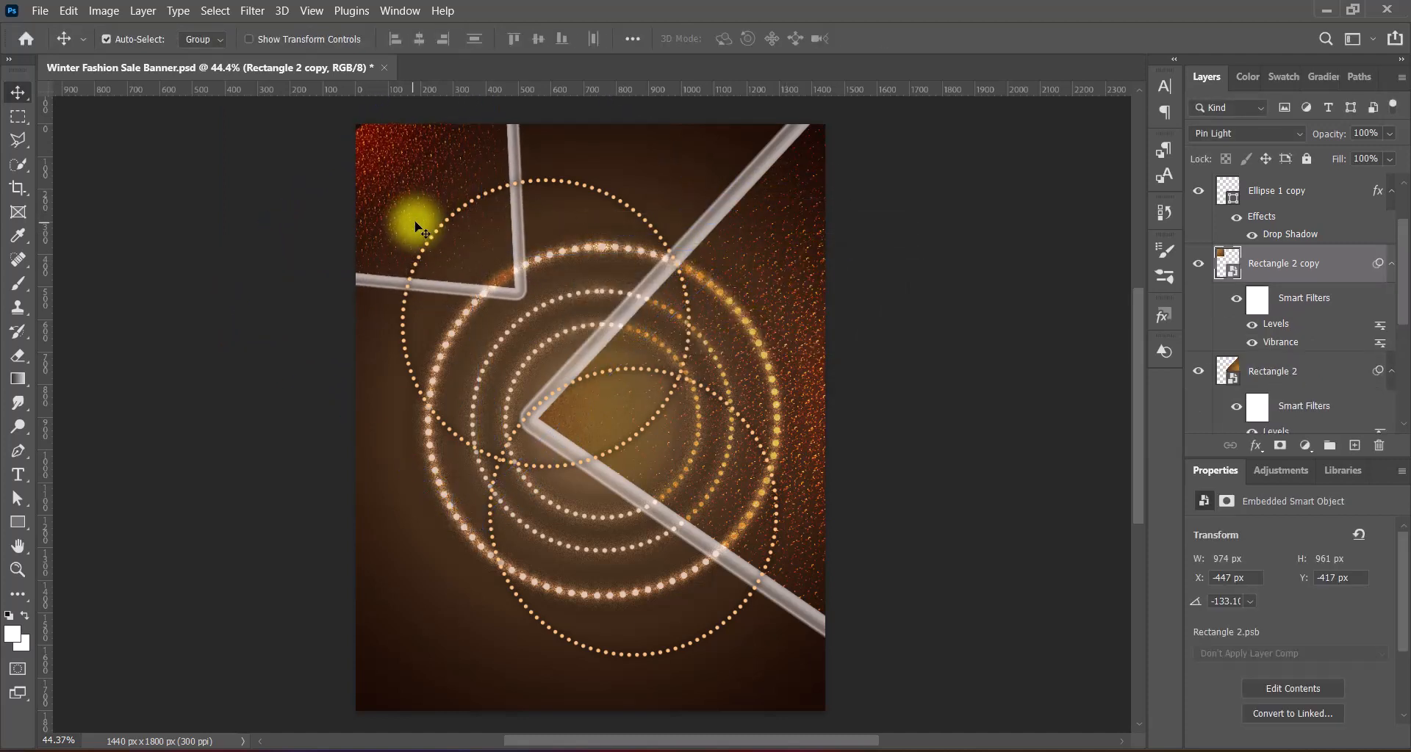
Step: Move the upper-left rectangle copy slightly left and place its layer directly above Rectangle 1, saving the document
left_click_drag(416, 223, 416, 223)
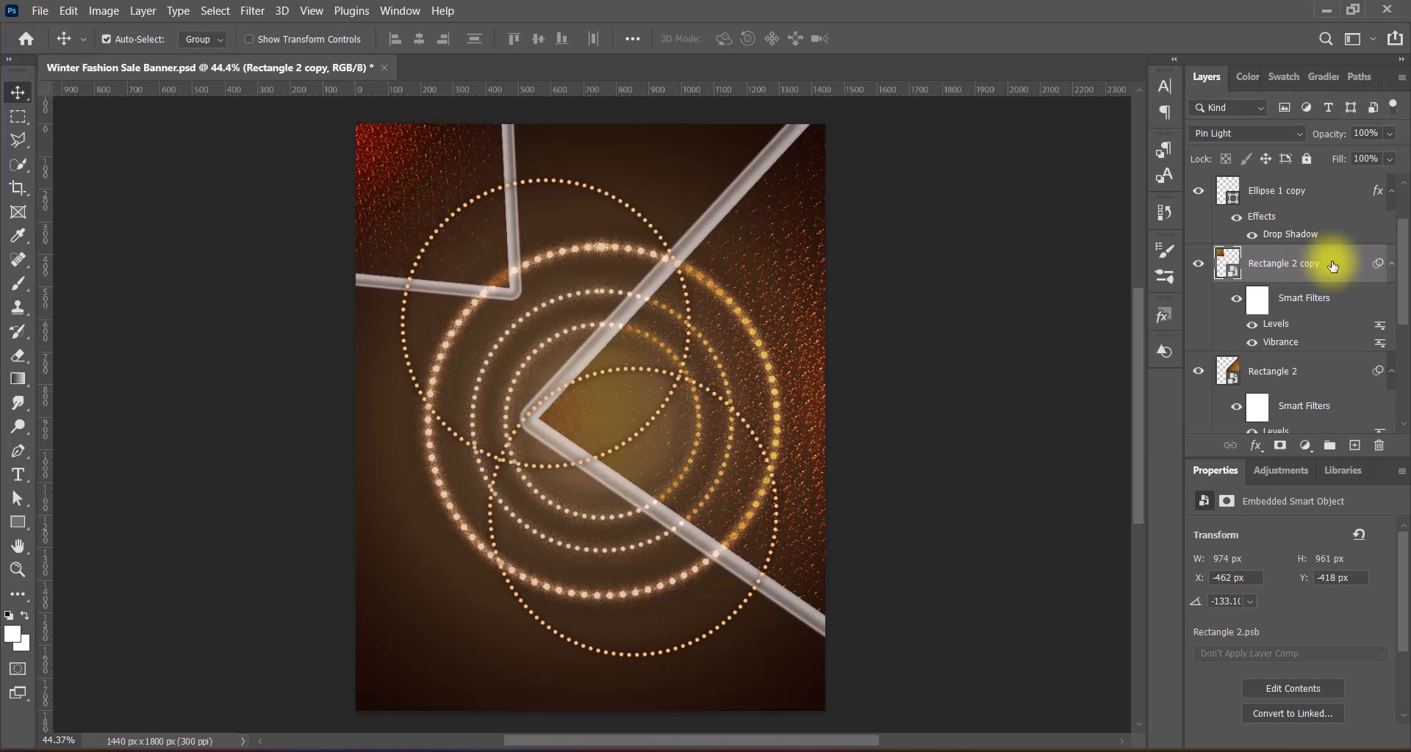
left_click_drag(1306, 269, 1290, 329)
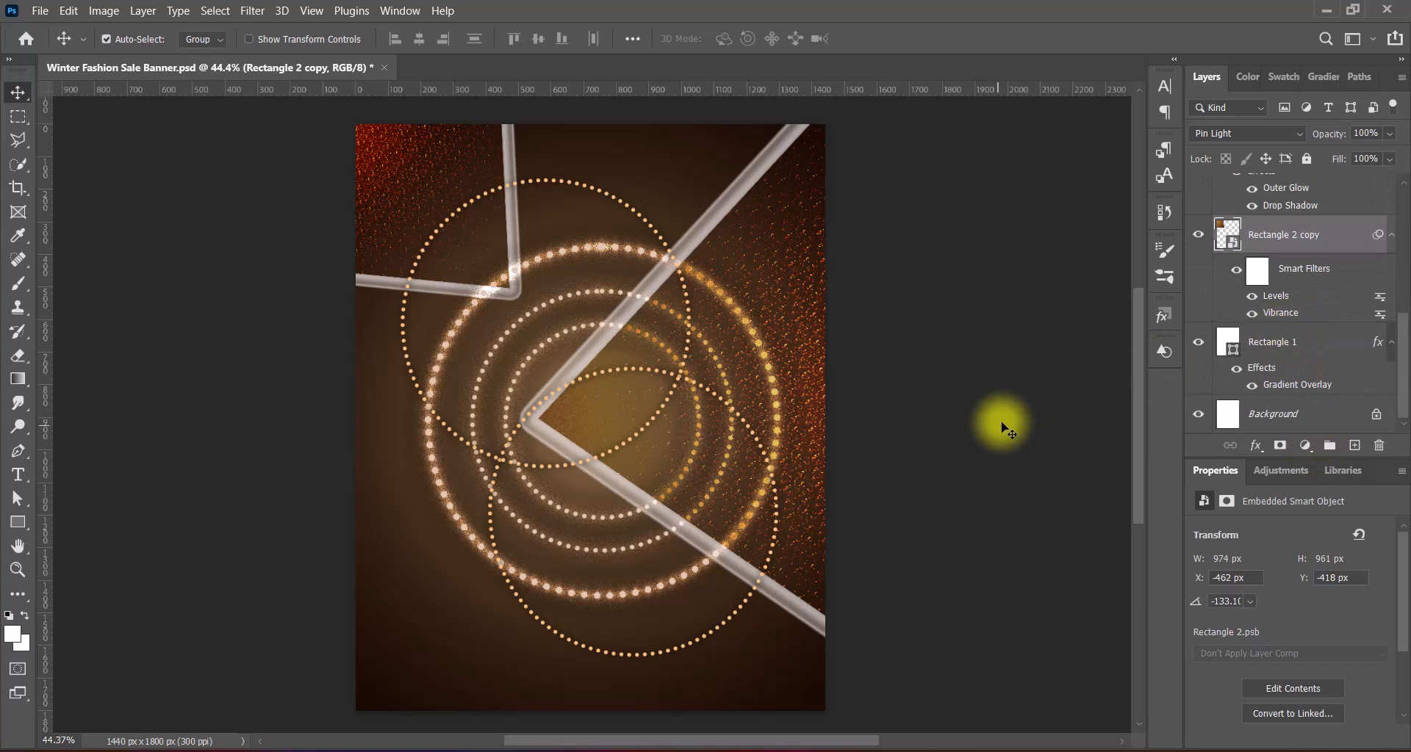
key("ctrl+s")
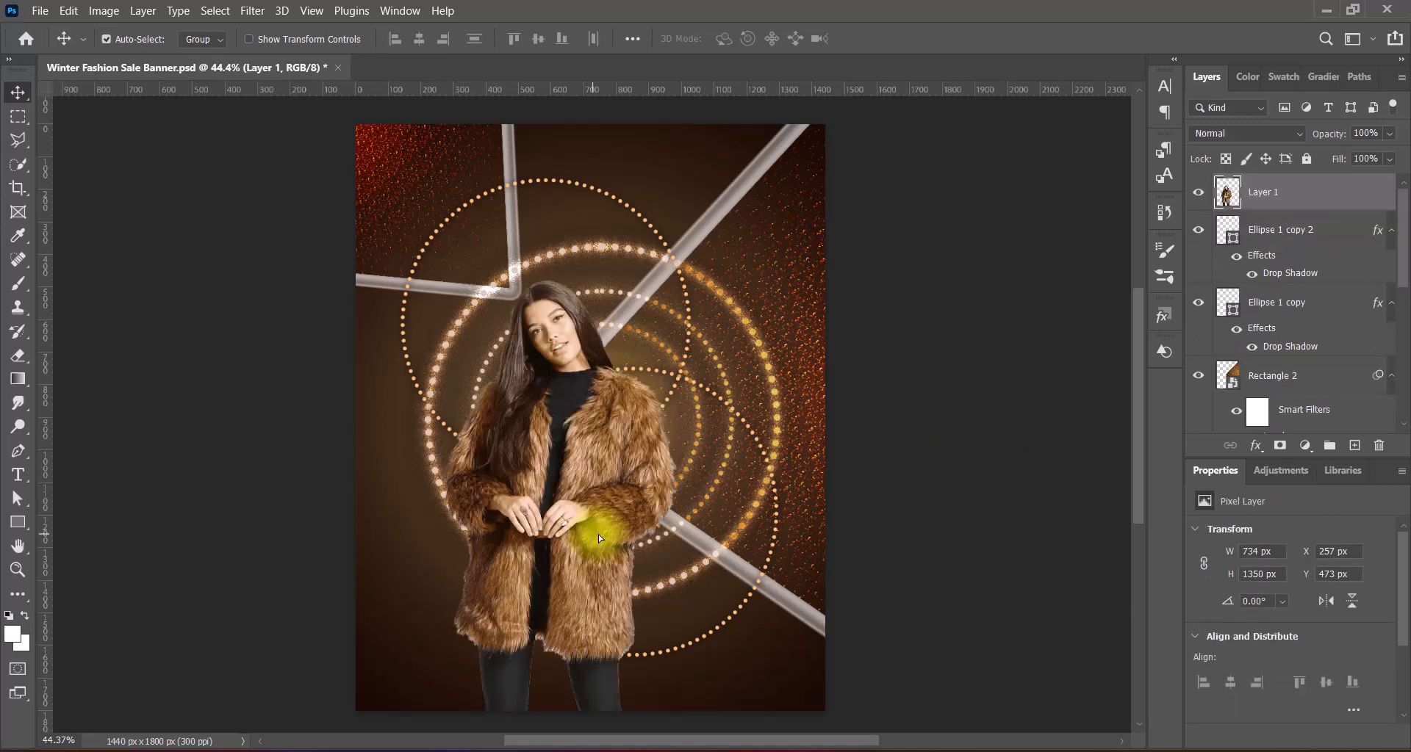
Step: Move the woman's cutout toward the banner's center and scale it up to about 846 × 1557 px
left_click_drag(598, 535, 633, 526)
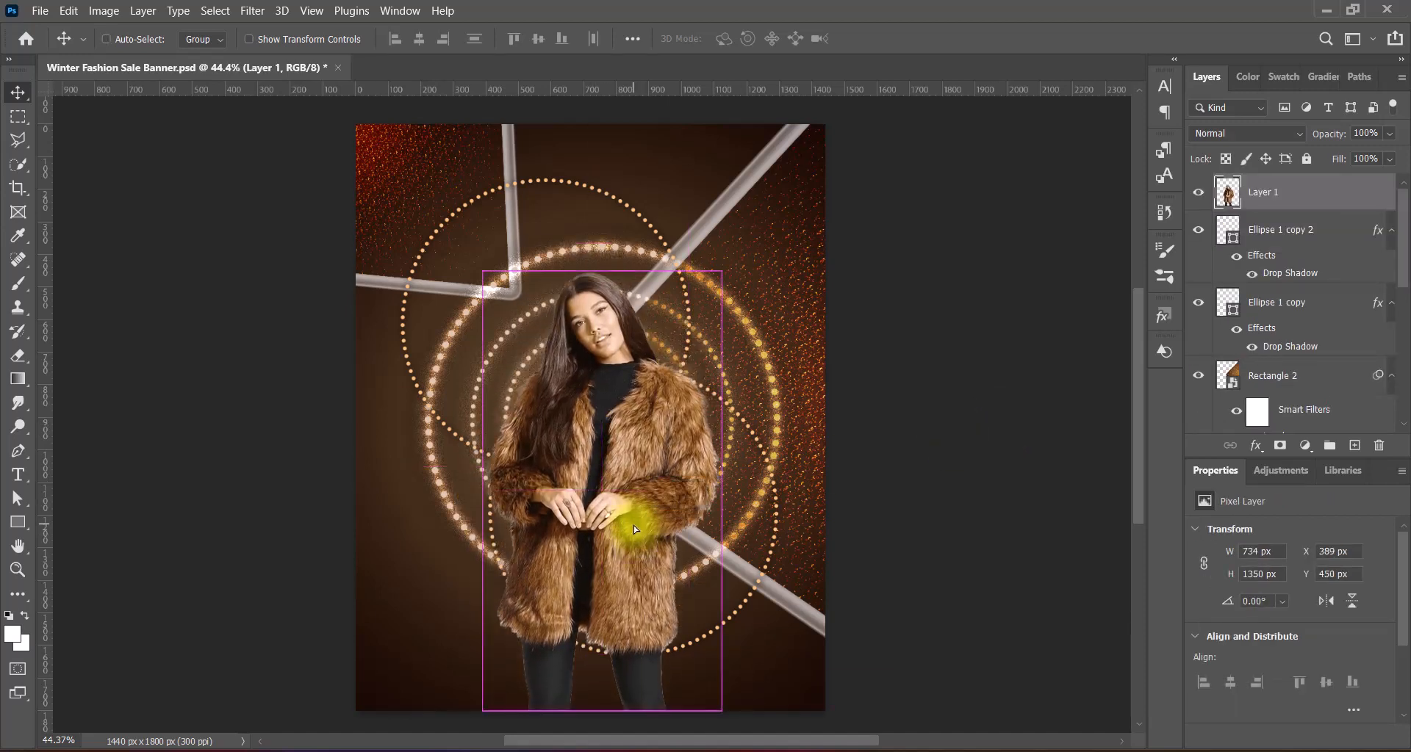
key("ctrl+t")
left_click_drag(601, 271, 599, 233)
left_click_drag(645, 420, 647, 432)
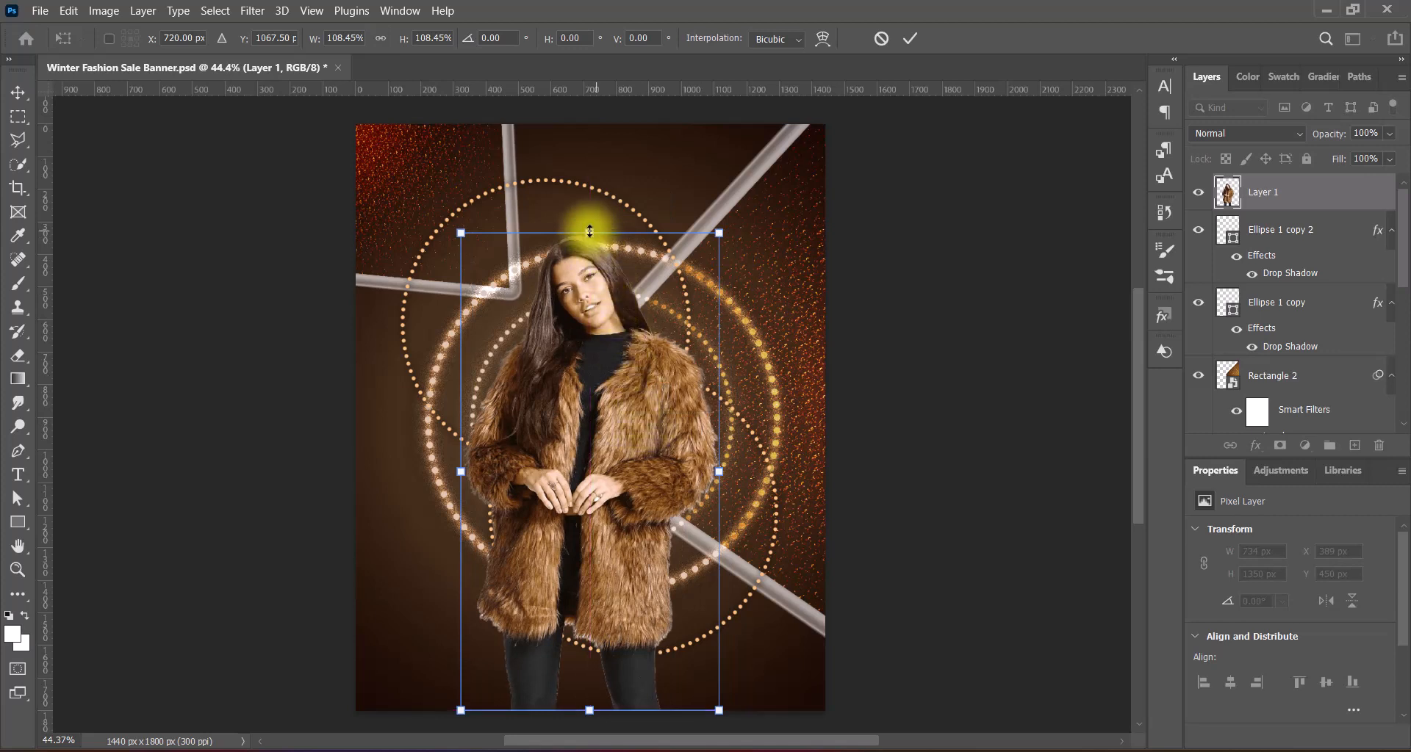
left_click_drag(591, 231, 599, 200)
double_click(625, 363)
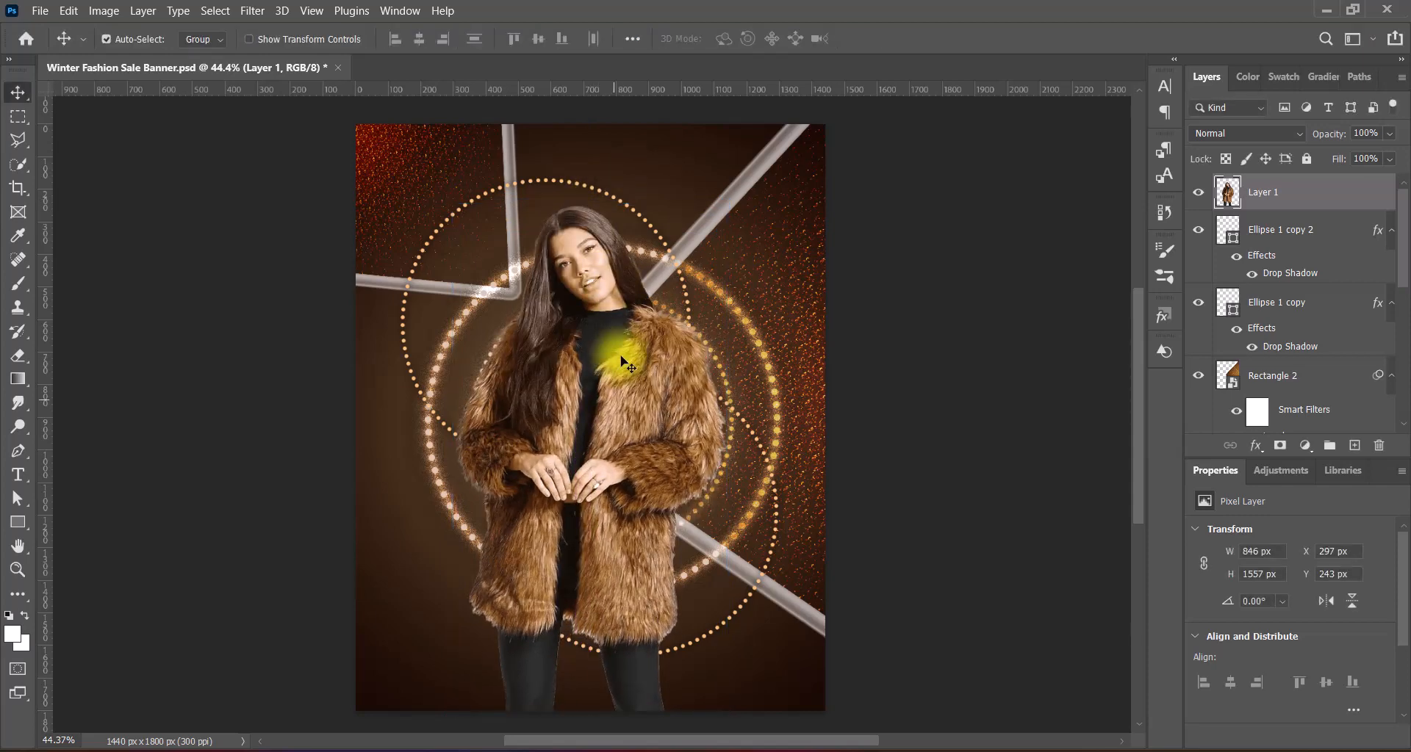
Step: Nudge the woman's cutout straight down in small increments to about Y 447 px
key("shift+Down")
key("shift+Down")
key("shift+Down")
key("shift+Down")
key("shift+Down")
key("shift+Down")
key("shift+Down")
key("shift+Down")
key("shift+Down")
key("shift+Down")
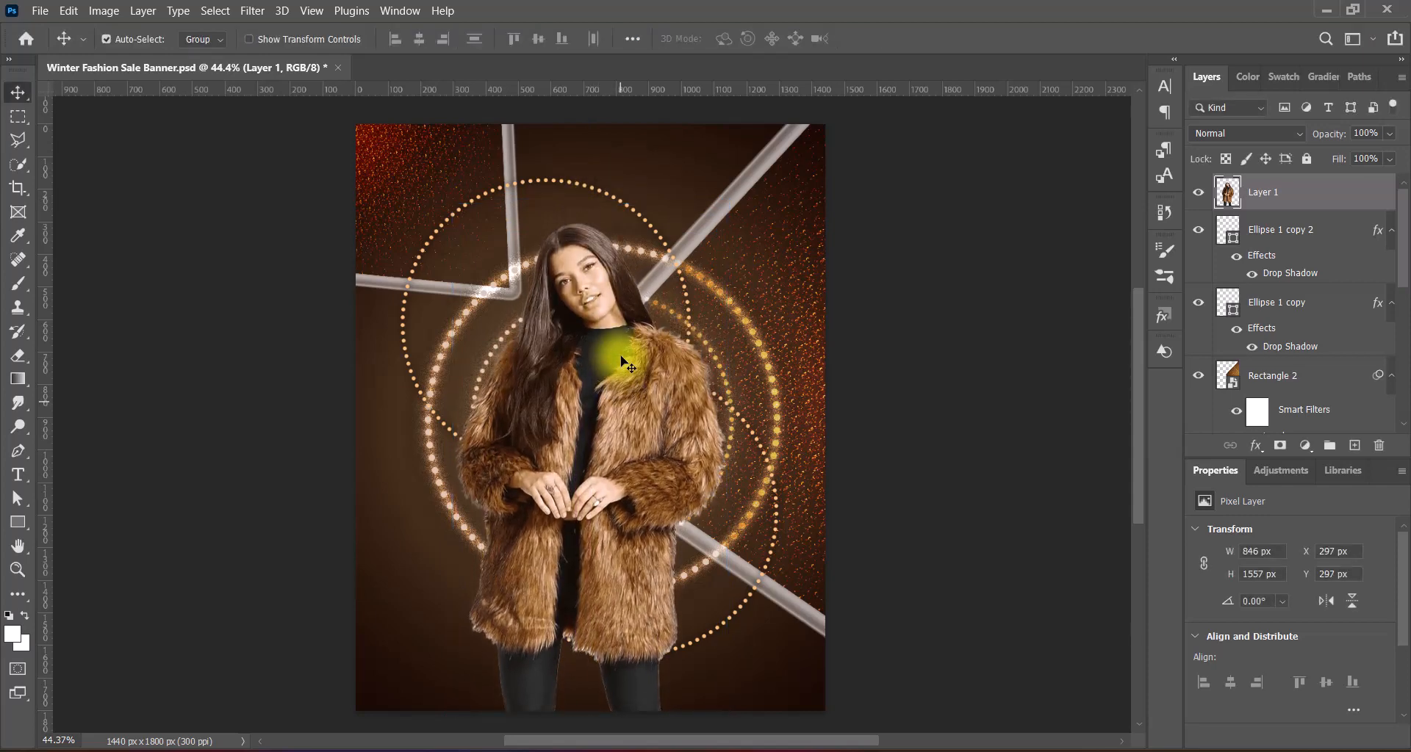
key("Down")
key("Down")
key("Down")
key("Down")
key("Down")
key("Down")
key("Down")
key("Down")
key("shift+Up")
key("Up")
key("Up")
key("Up")
key("Up")
key("Up")
key("Up")
key("Up")
key("Up")
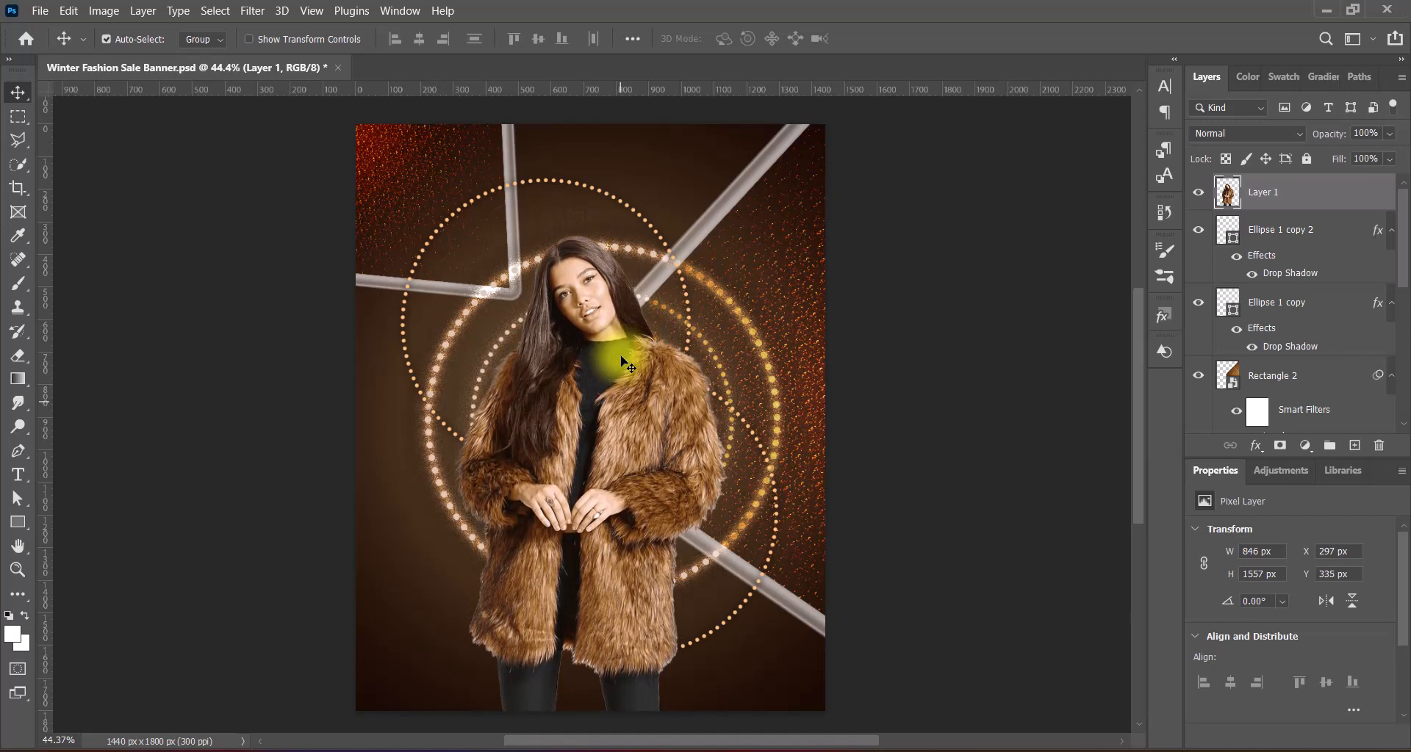
key("shift+Down")
key("shift+Down")
key("shift+Down")
key("shift+Down")
key("shift+Down")
key("shift+Down")
key("shift+Down")
key("shift+Down")
key("shift+Down")
key("shift+Down")
key("shift+Down")
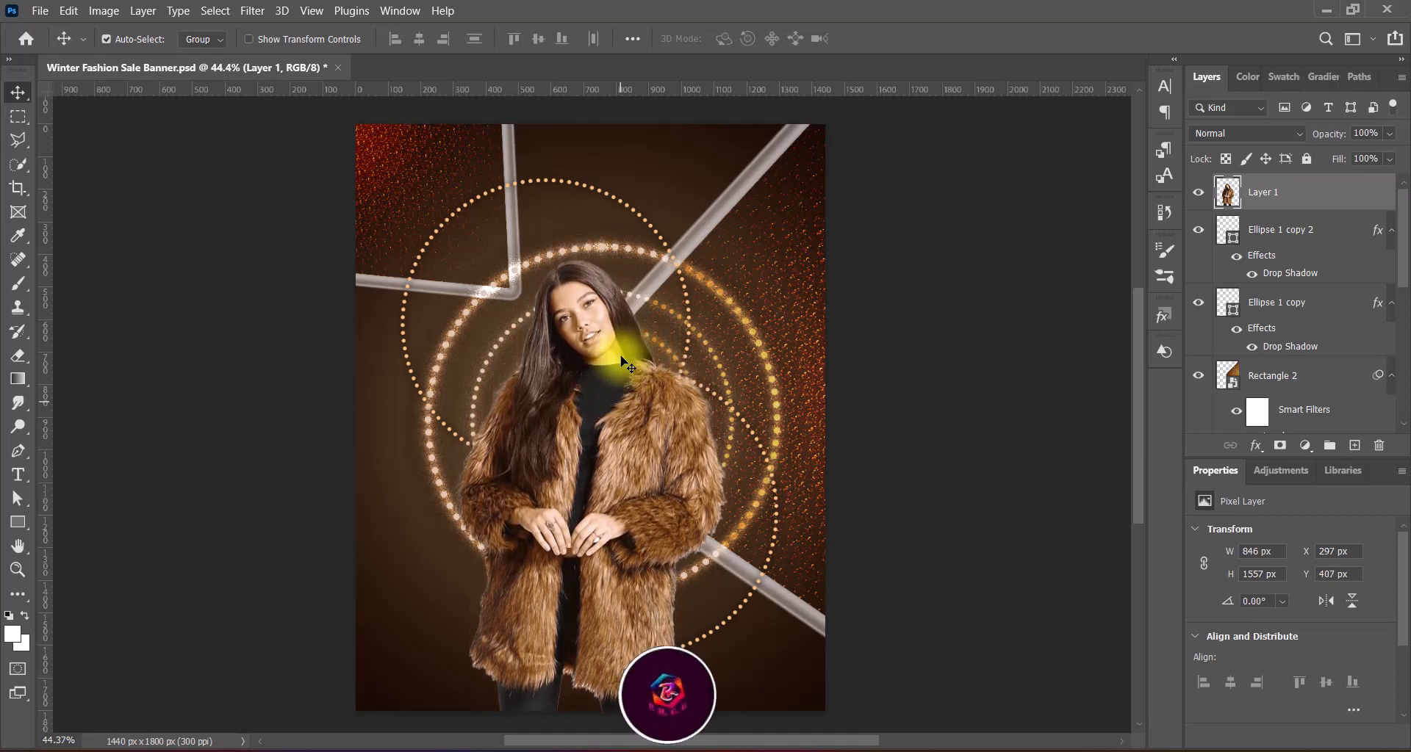
key("Down")
key("Down")
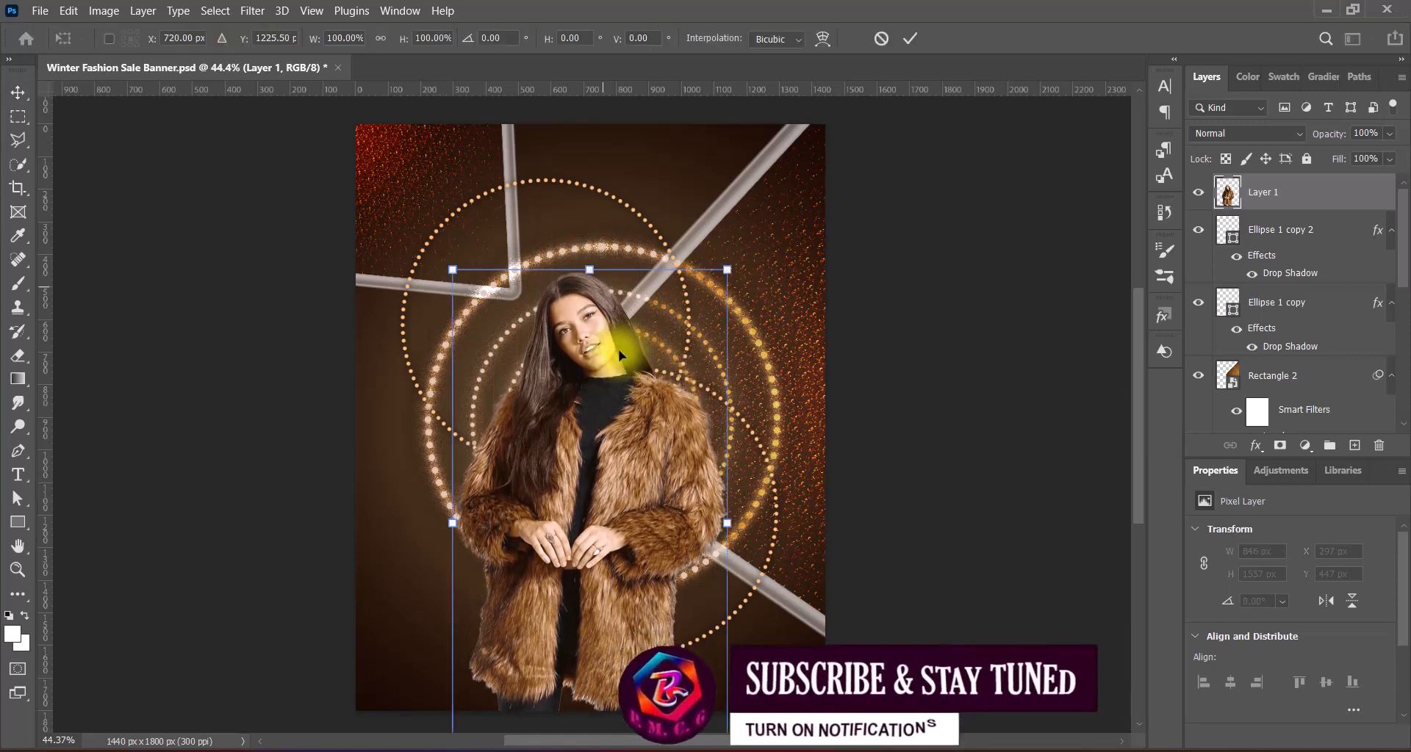
Step: Enlarge the woman's cutout to about 103.3% and nudge it up to about Y 352 px
key("ctrl+t")
mouse_move(590, 270)
left_mouse_down()
mouse_move(590, 244)
mouse_move(593, 257)
left_mouse_up()
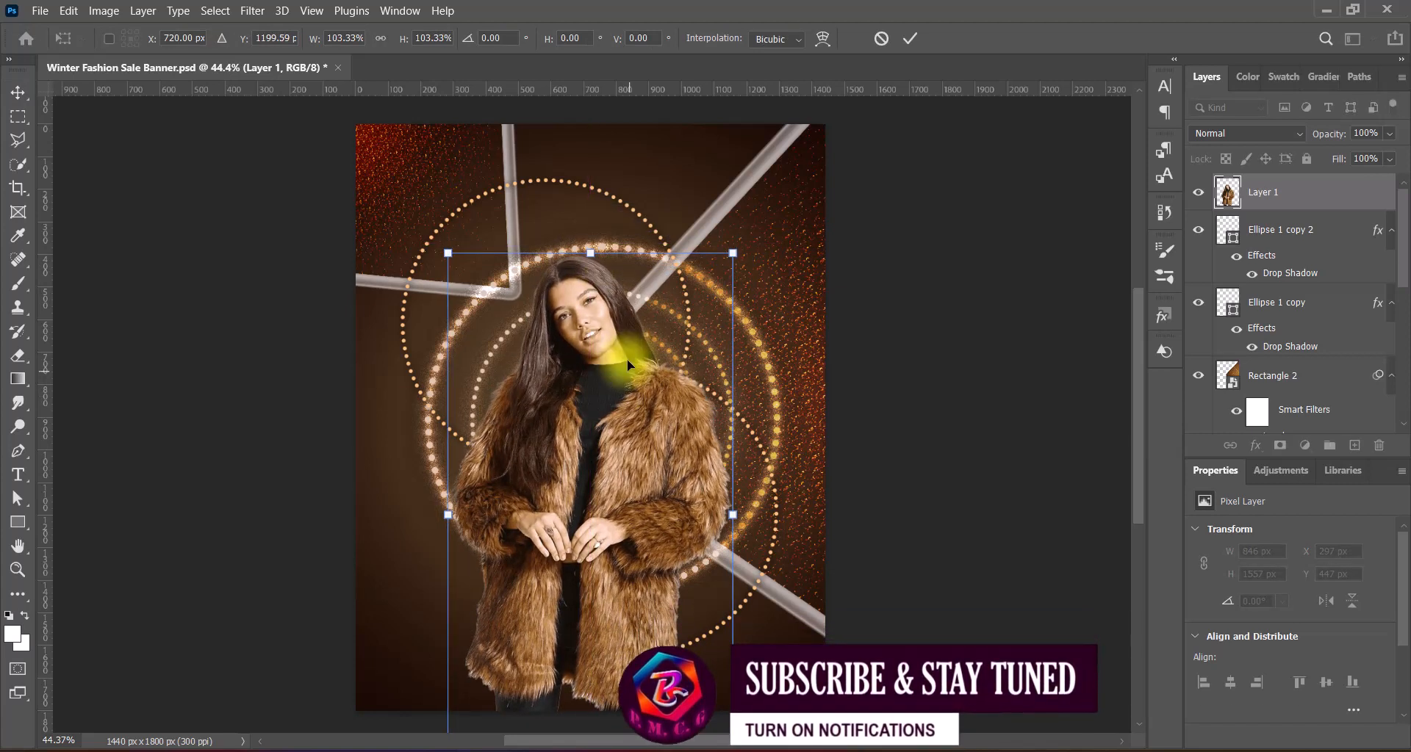
key("Up")
key("Up")
key("Up")
key("Up")
key("Up")
key("Up")
key("Up")
key("Up")
key("Up")
key("Up")
key("Up")
key("Up")
key("Up")
key("Up")
key("Up")
key("Up")
key("Up")
key("Up")
key("Up")
key("Up")
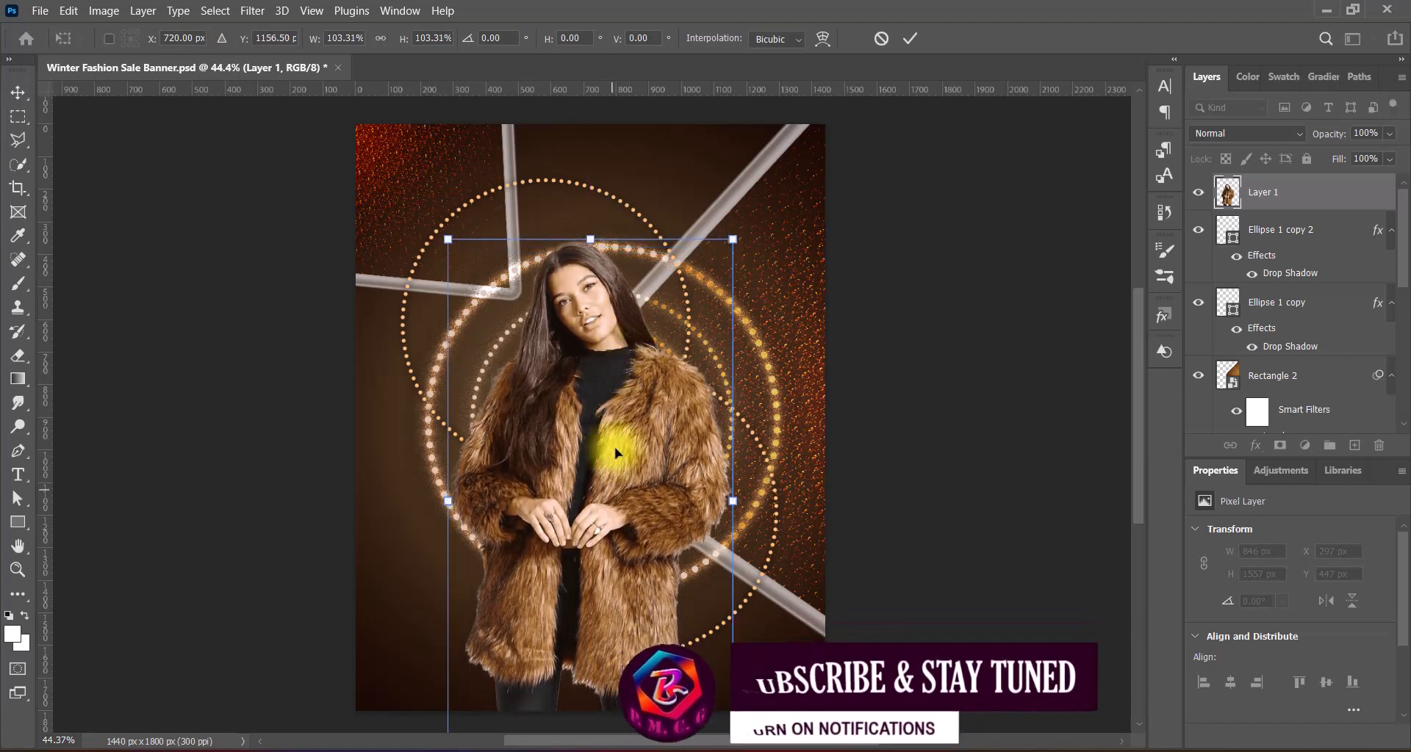
key("Return")
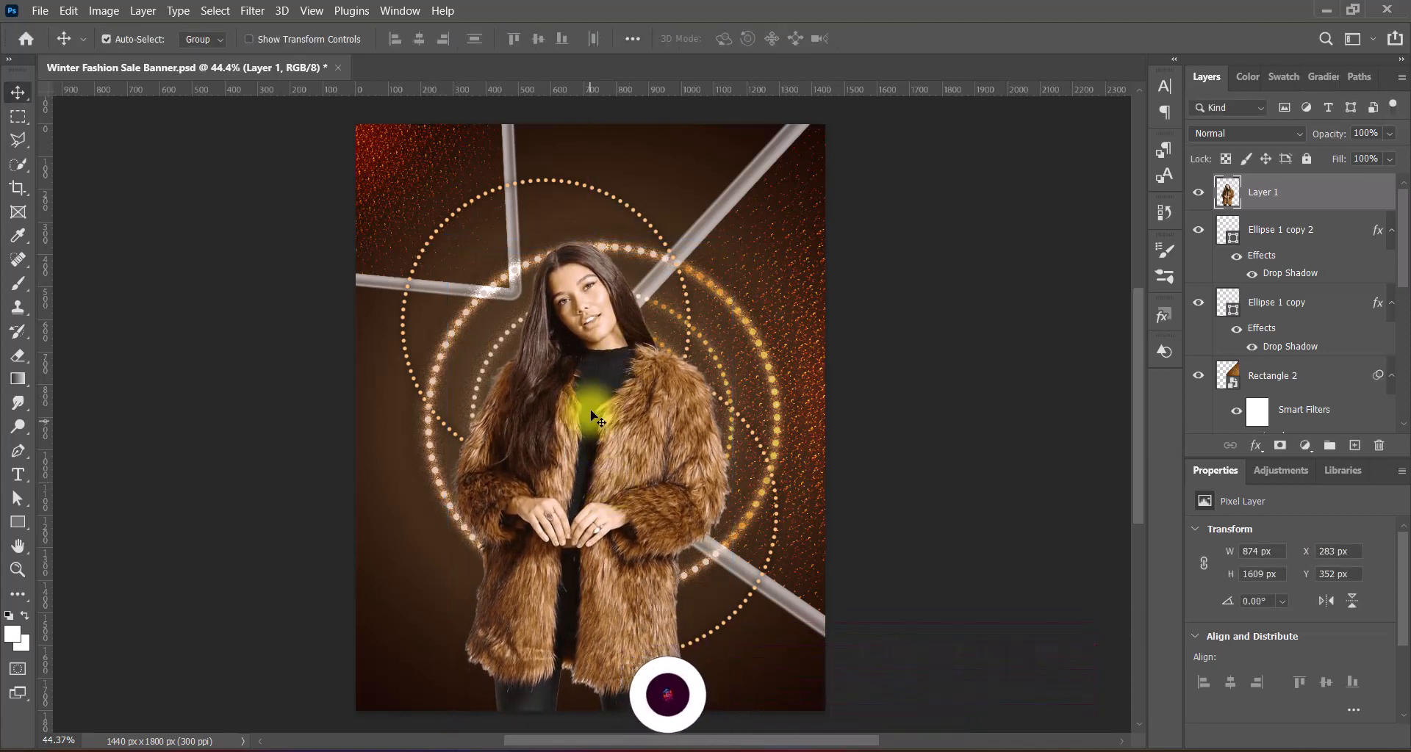
Step: Apply a Hue/Saturation adjustment to the woman's layer using the Increase Saturation preset
left_click(104, 10)
mouse_move(176, 54)
left_click(350, 147)
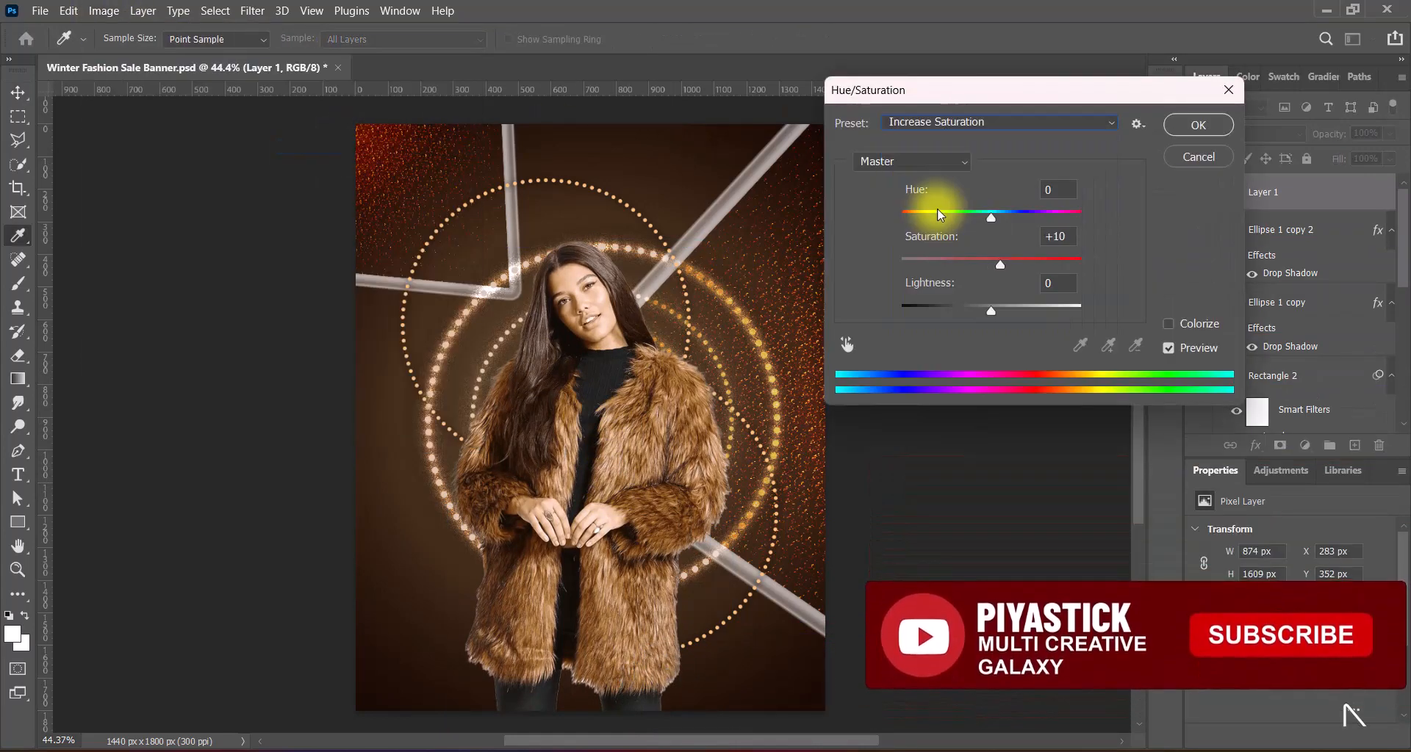
left_click(1191, 126)
Step: Compare the Increase Contrast 1, 2 and 3 Levels presets on the woman's layer and apply Increase Contrast 1
left_click(104, 11)
mouse_move(132, 54)
left_click(221, 69)
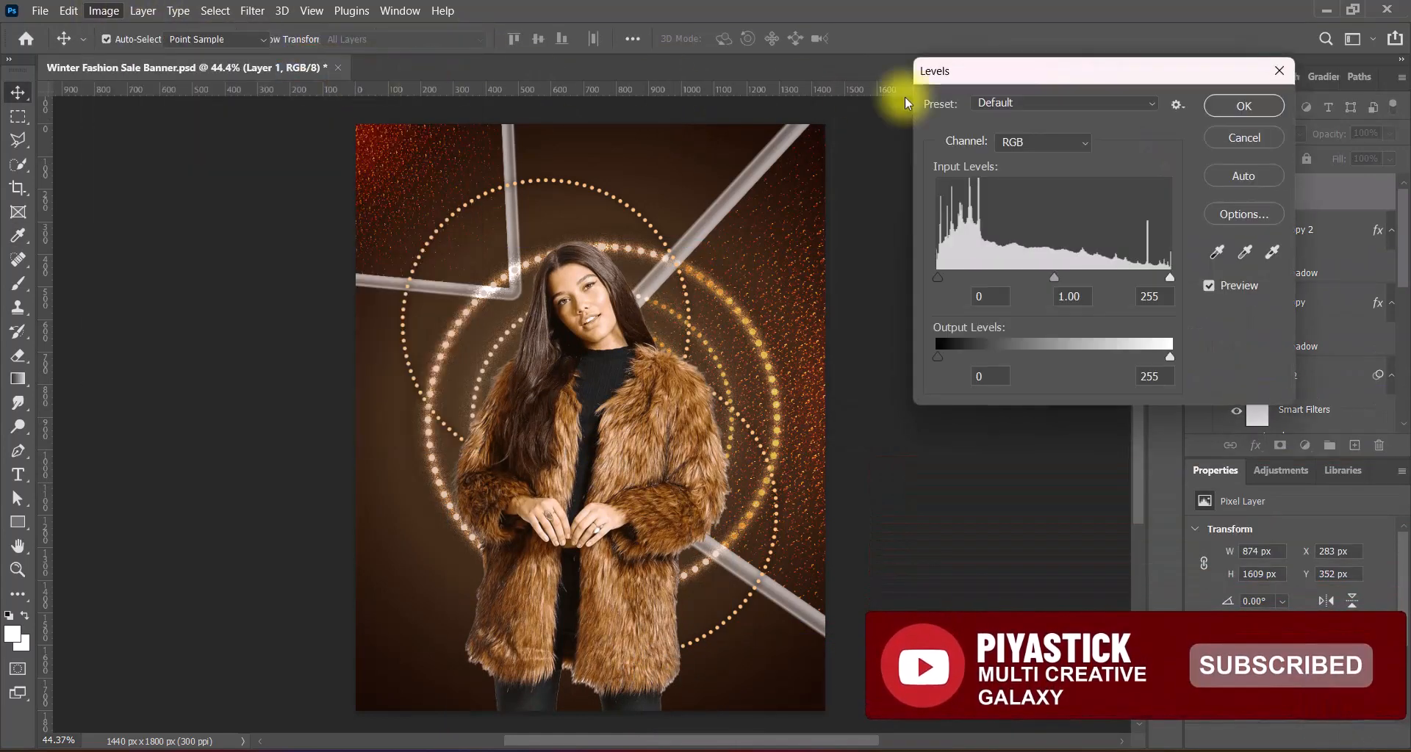
left_click(1021, 102)
left_click(1021, 205)
left_click(1033, 102)
left_click(1040, 170)
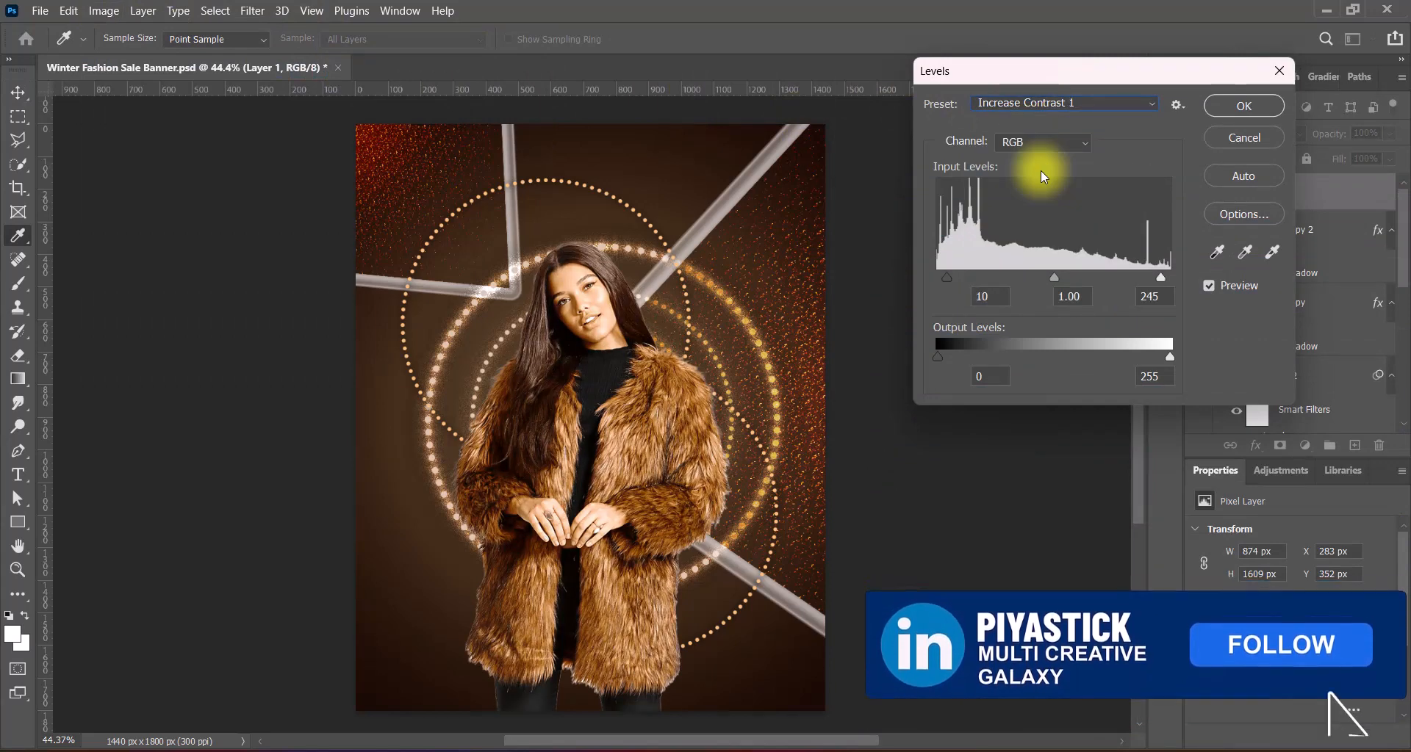
left_click(1030, 104)
left_click(1027, 112)
left_click(1026, 102)
left_click(1034, 184)
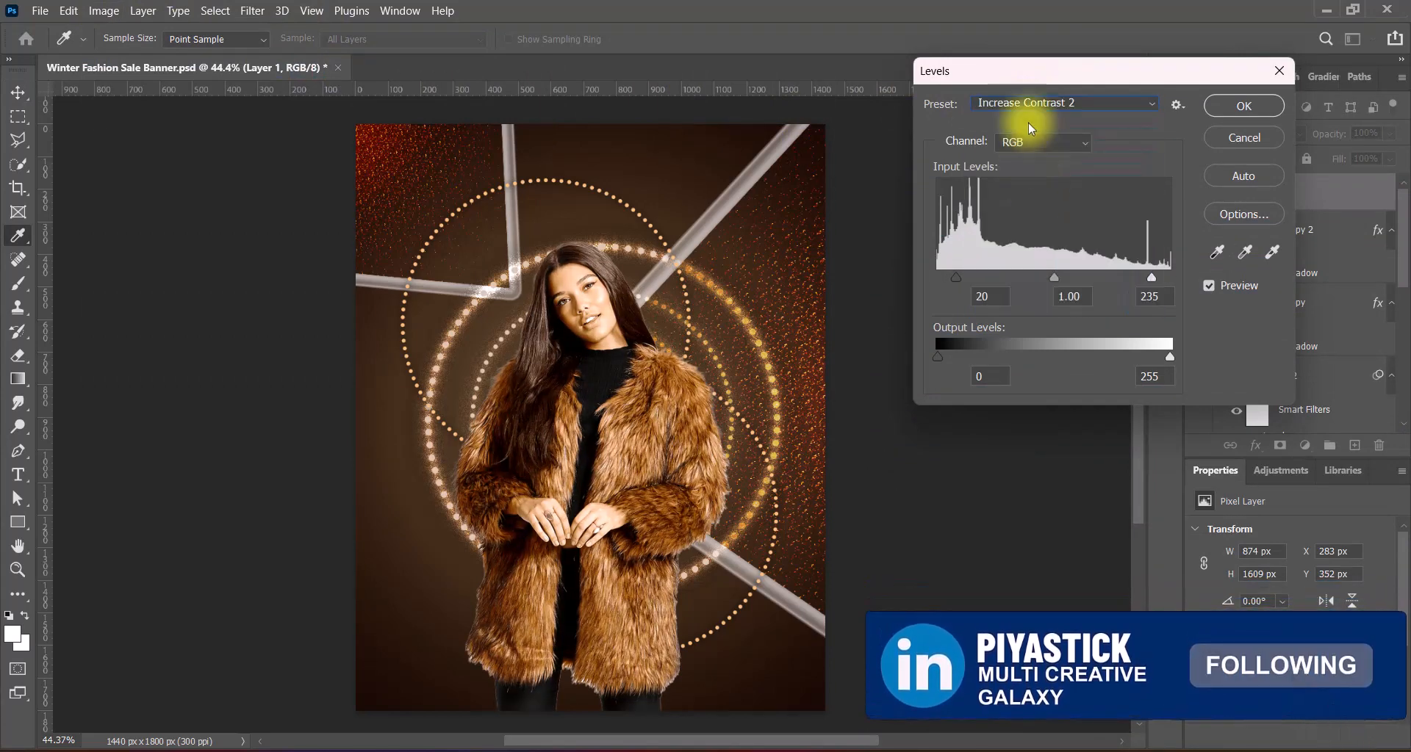
left_click(1027, 106)
left_click(1028, 170)
left_click(1219, 107)
Step: Compare the Lighter, Midtones Brighter, Midtones Darker and Darker presets in a second Levels adjustment on the woman's layer and apply Darker
left_click(104, 10)
mouse_move(128, 51)
left_click(313, 67)
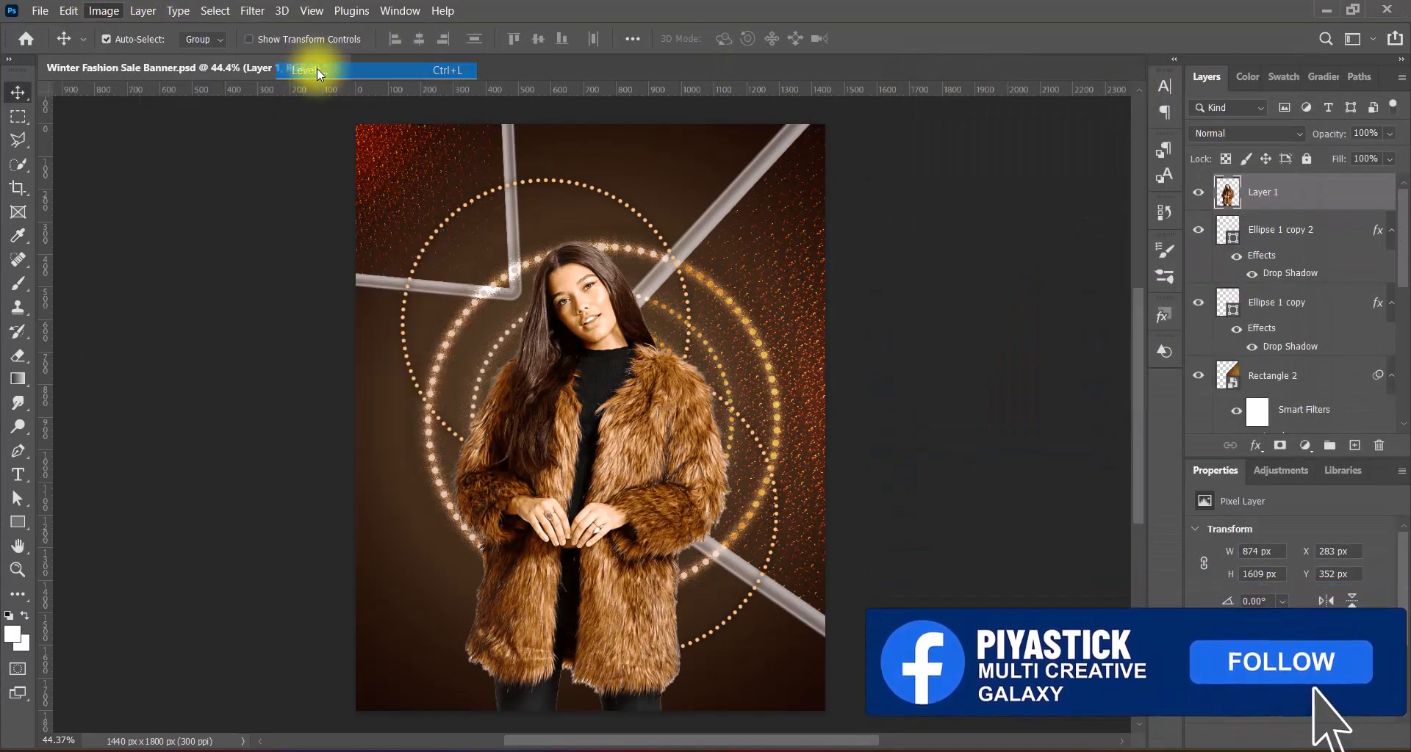
left_click(1008, 104)
left_click(1017, 239)
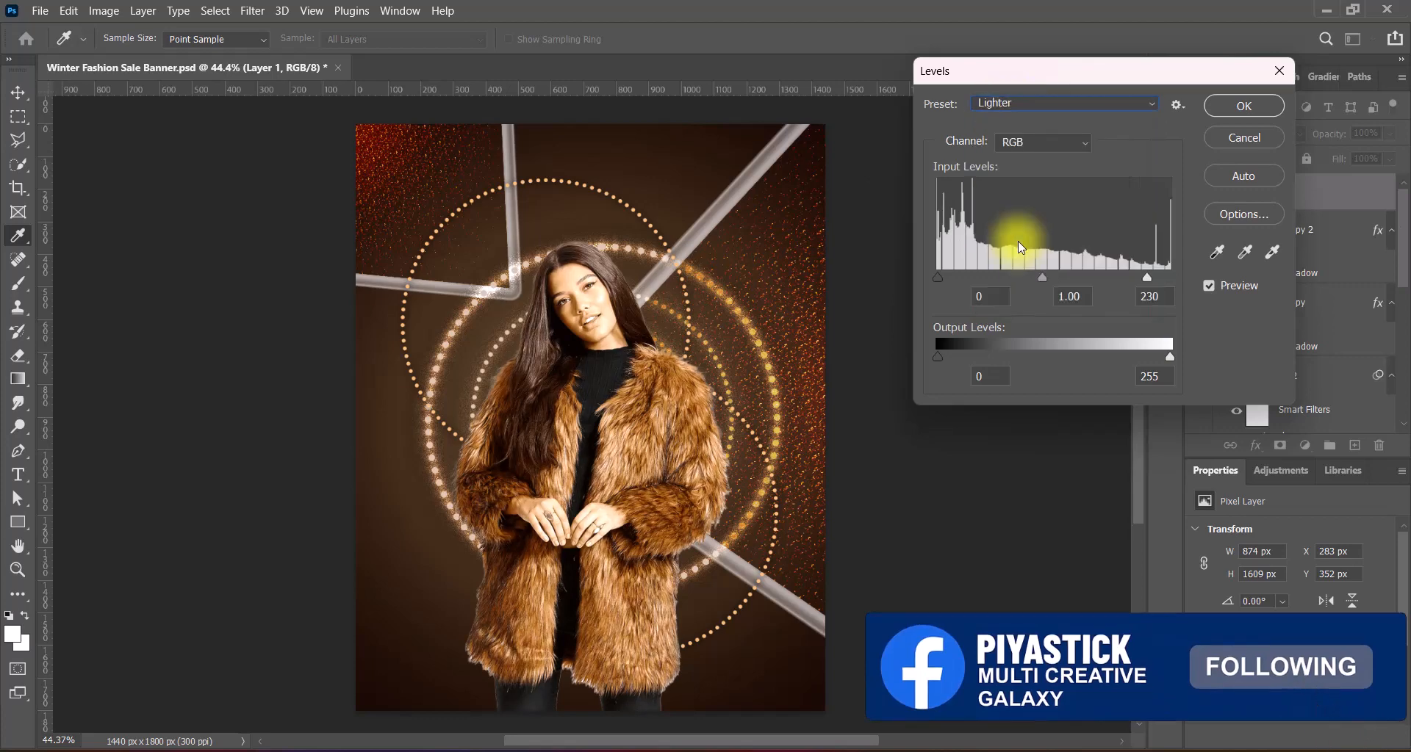
left_click(1025, 103)
left_click(1014, 156)
left_click(1005, 103)
left_click(1004, 118)
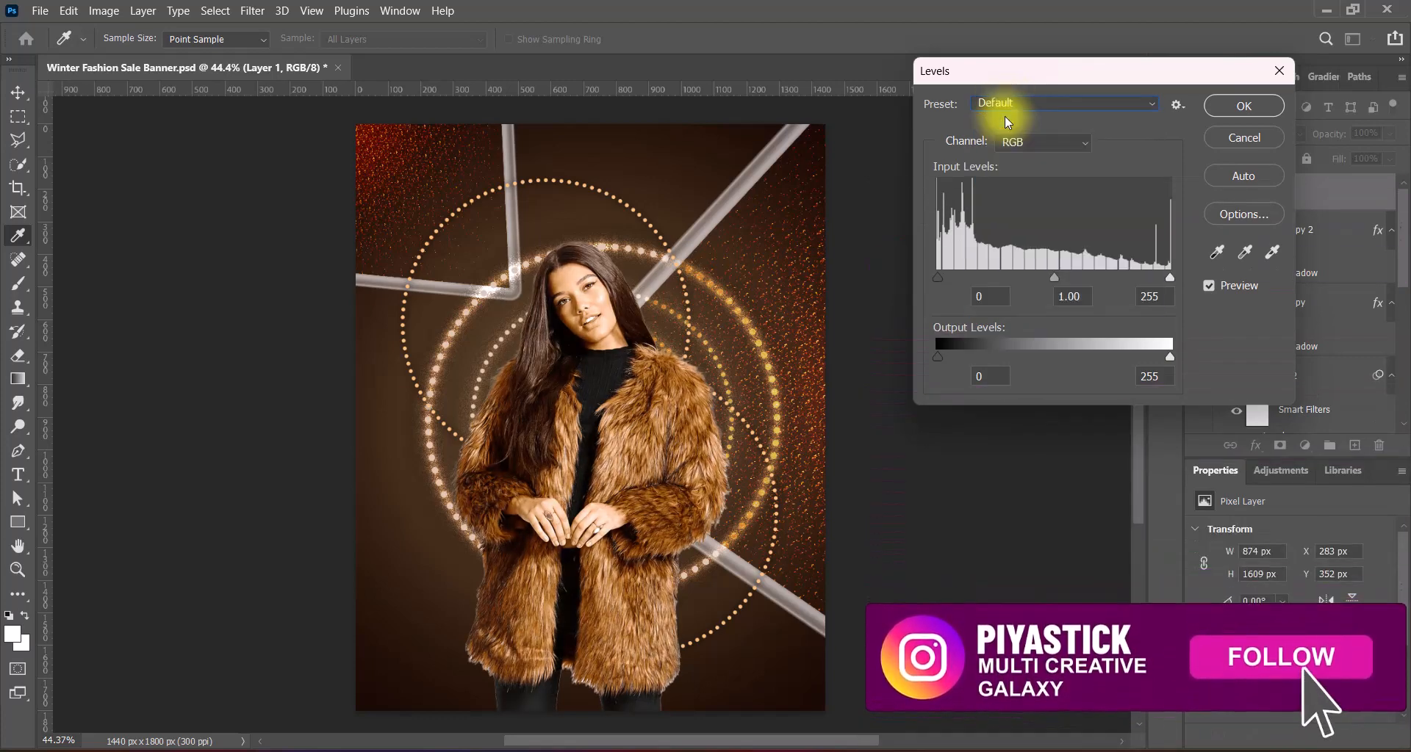
left_click(1011, 104)
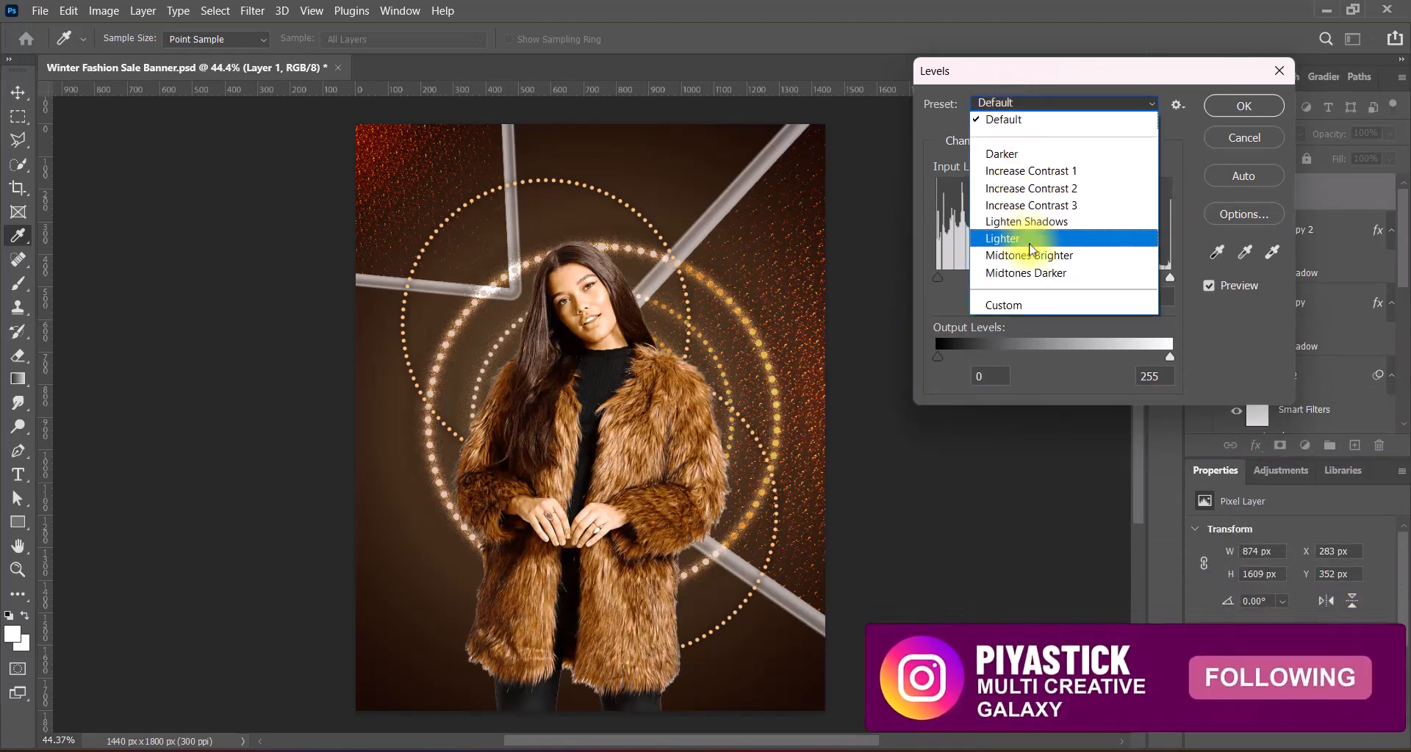
left_click(1028, 255)
left_click(1014, 104)
left_click(1003, 119)
left_click(1012, 103)
left_click(1026, 272)
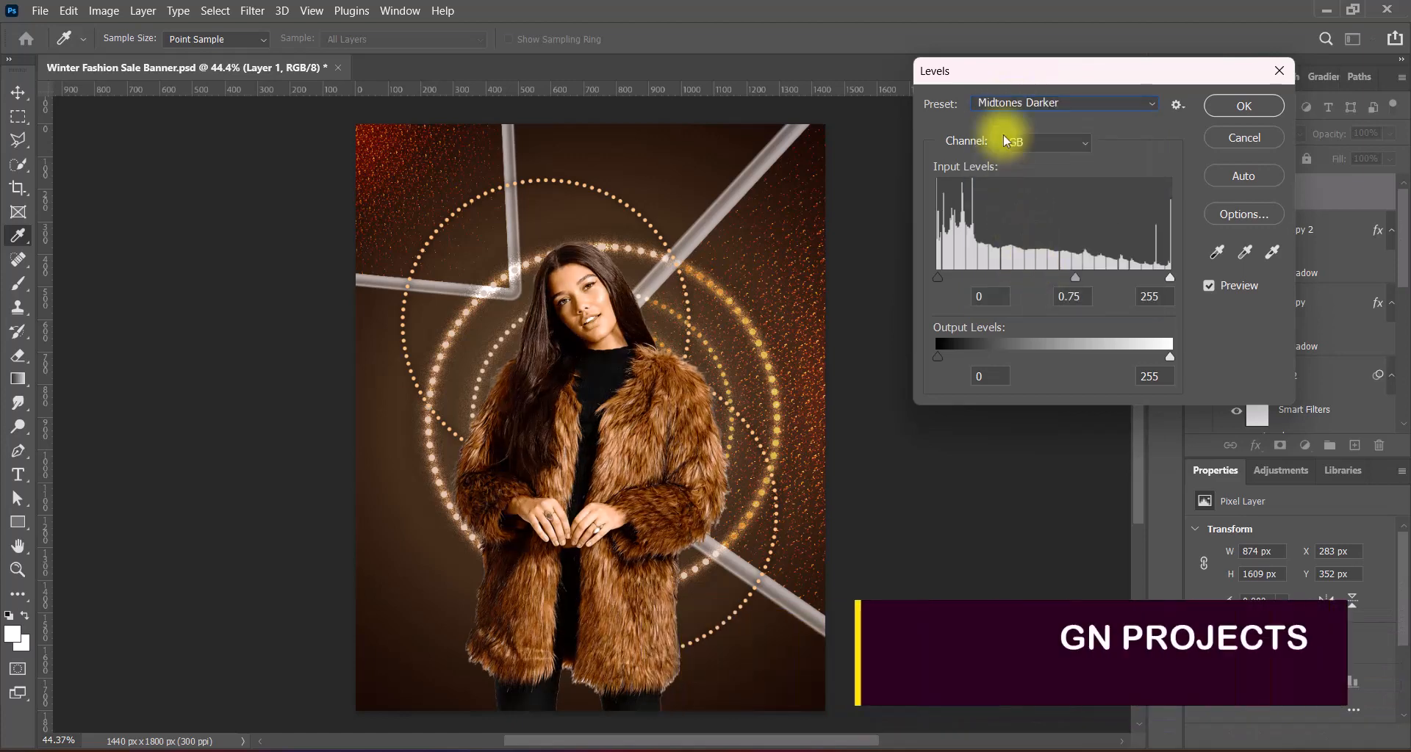
left_click(1013, 104)
left_click(1002, 153)
left_click(1241, 109)
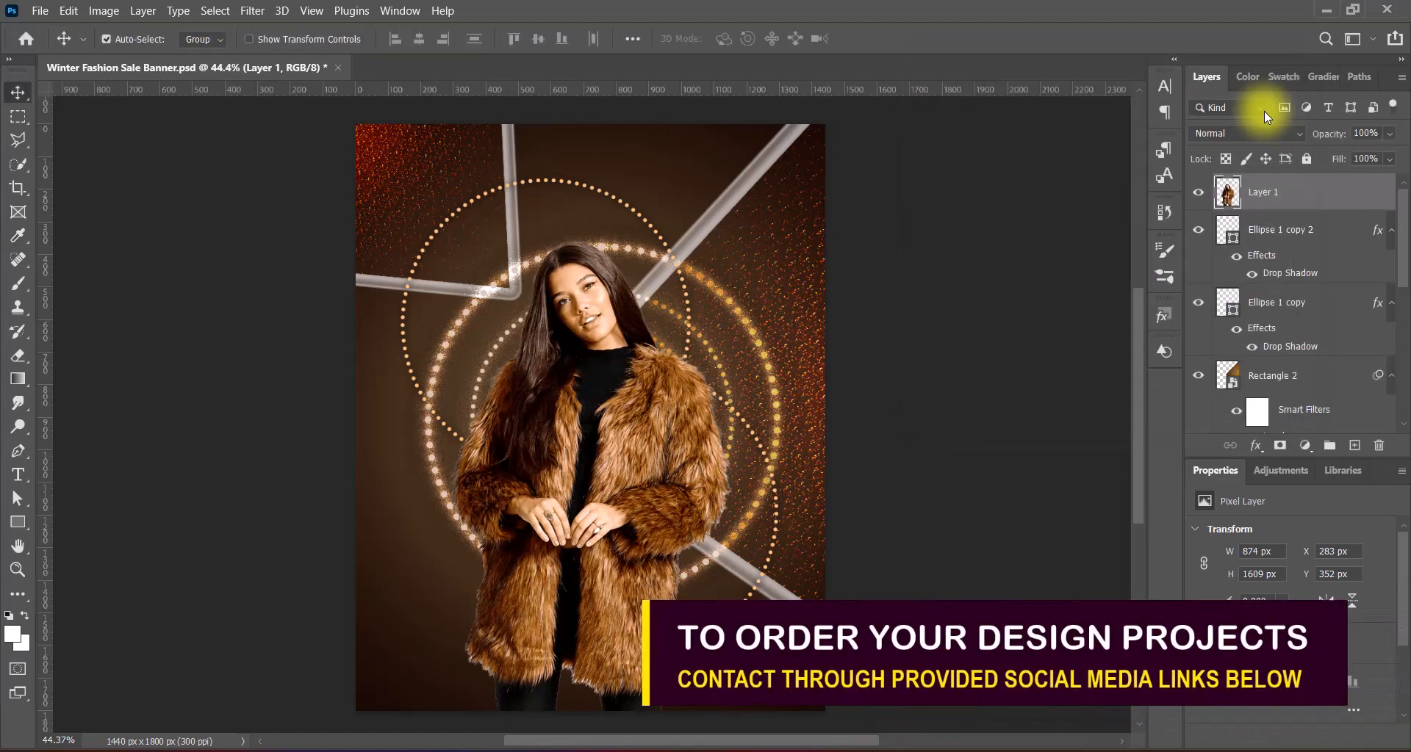
left_click(103, 10)
mouse_move(121, 51)
left_click(308, 69)
left_click(1244, 137)
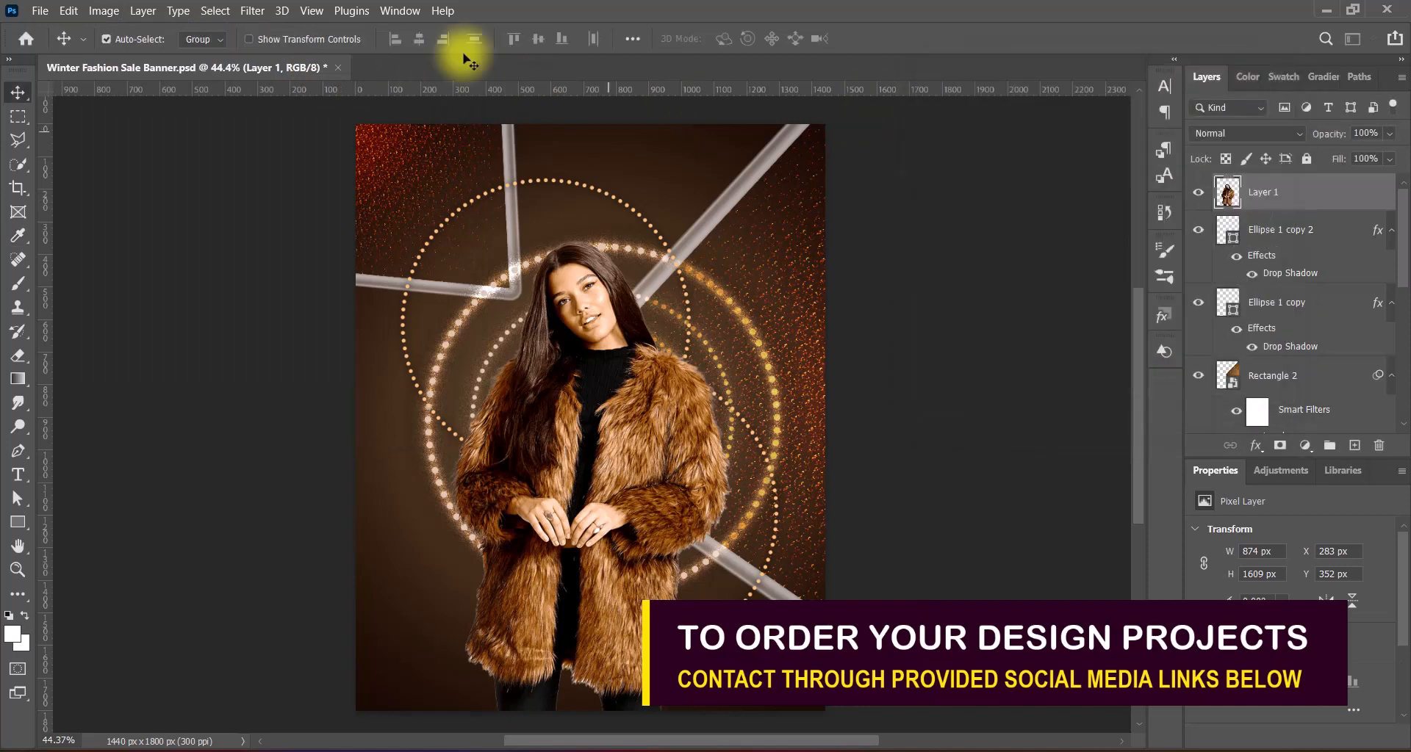
Step: Brighten the woman's layer with a Curves adjustment that has a midtone point at input 129, output 140
left_click(104, 10)
left_click(301, 86)
left_click(965, 309)
left_click_drag(965, 310, 966, 305)
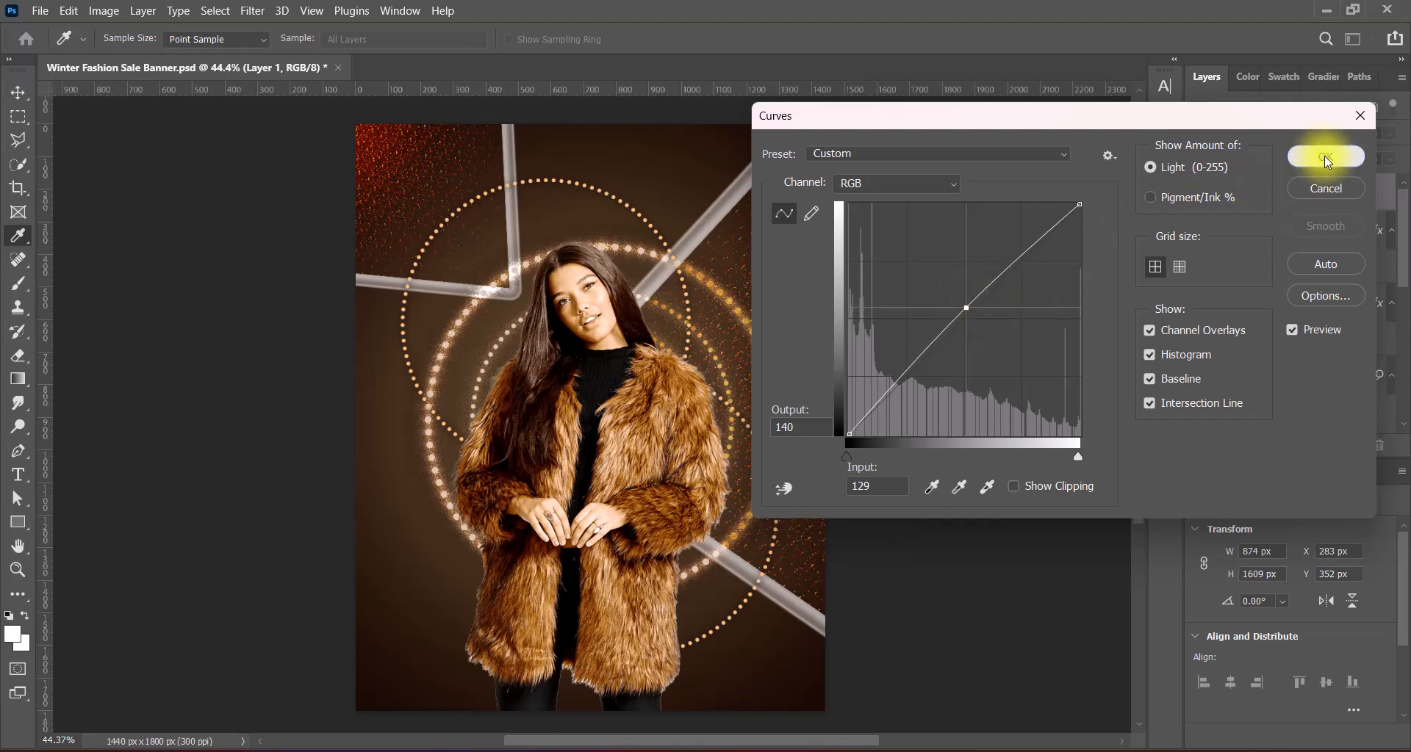
left_click(1326, 157)
Step: Add an Outer Glow to the woman's layer with the Softer technique and a linear contour
double_click(1223, 192)
left_click(716, 500)
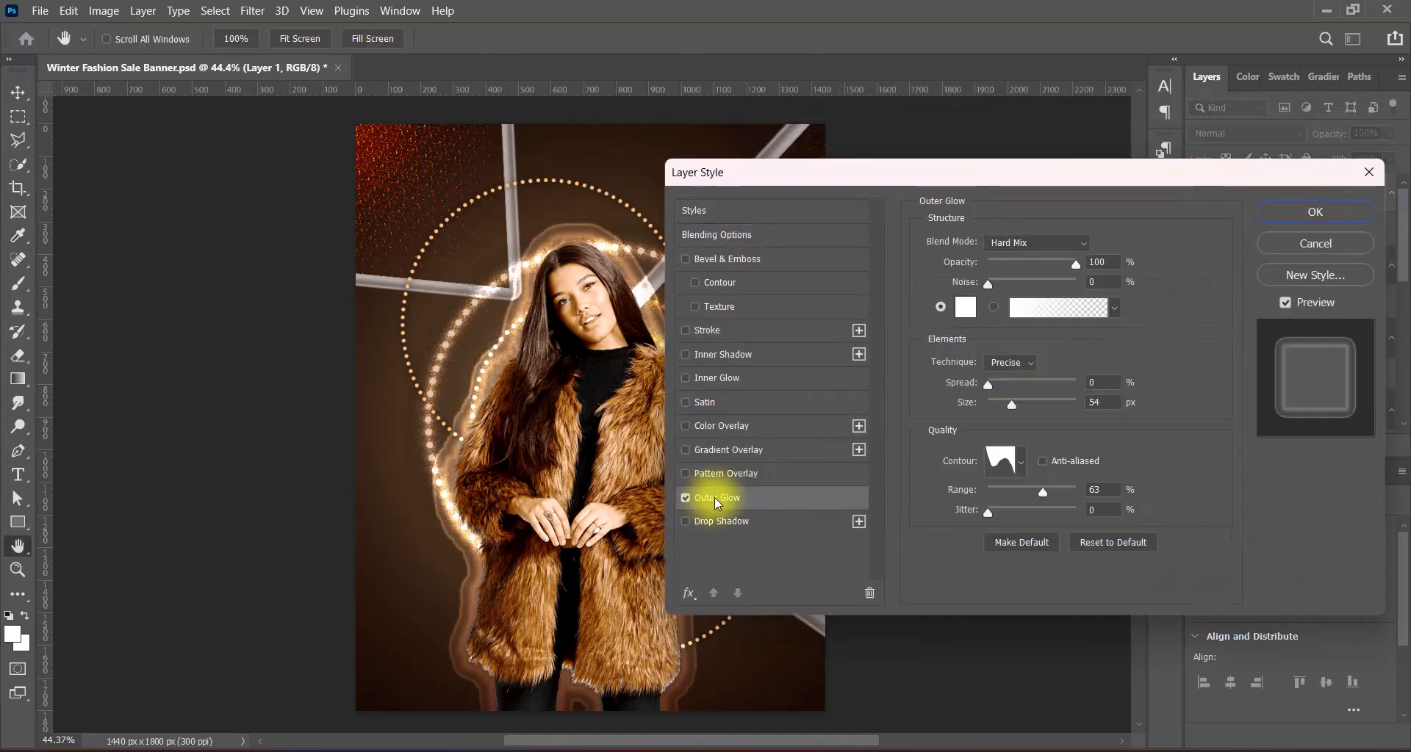
left_click(1010, 362)
left_click(1022, 376)
left_click(1022, 463)
left_click(813, 505)
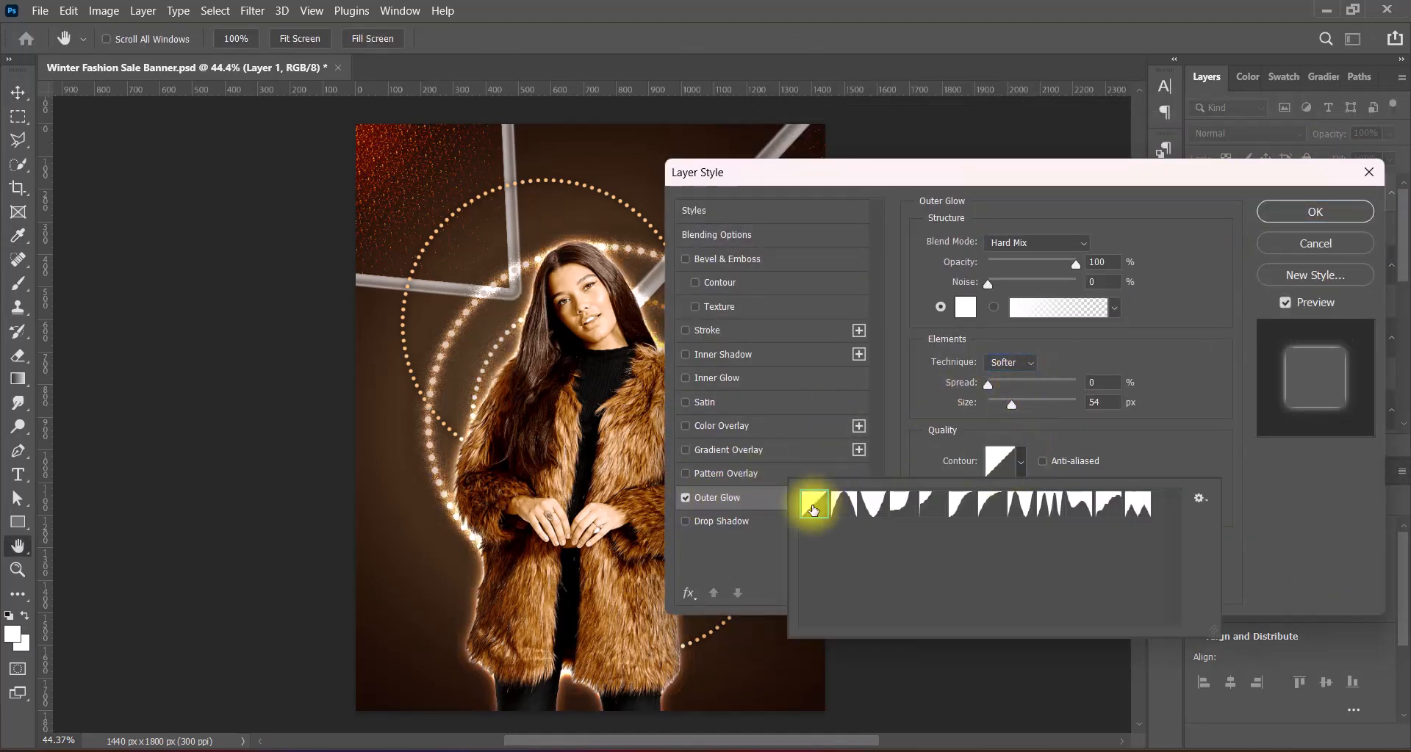
left_click(1095, 440)
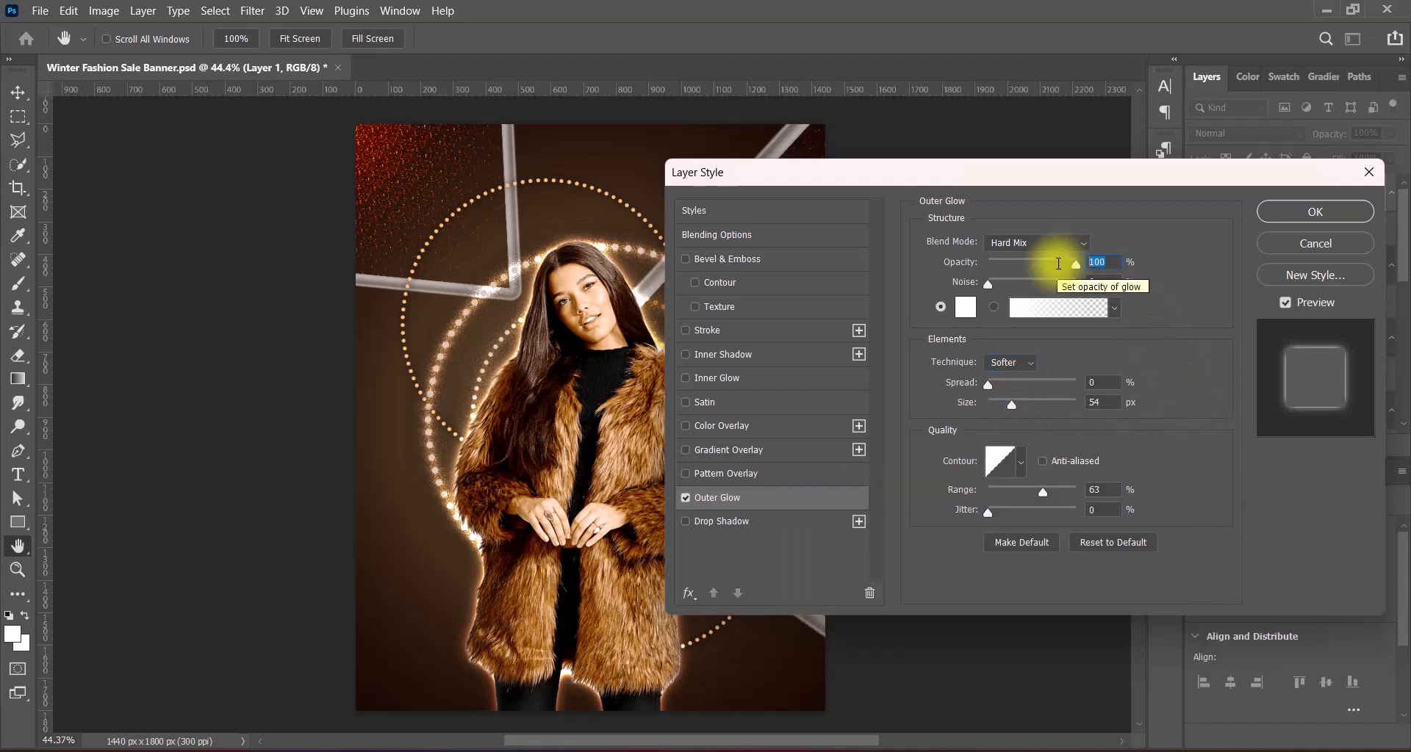
Step: Set the woman's Outer Glow to 51% opacity, about 150 px size and 60% range, and apply the layer style
left_click_drag(1058, 263, 1017, 263)
left_click_drag(1012, 403, 1068, 405)
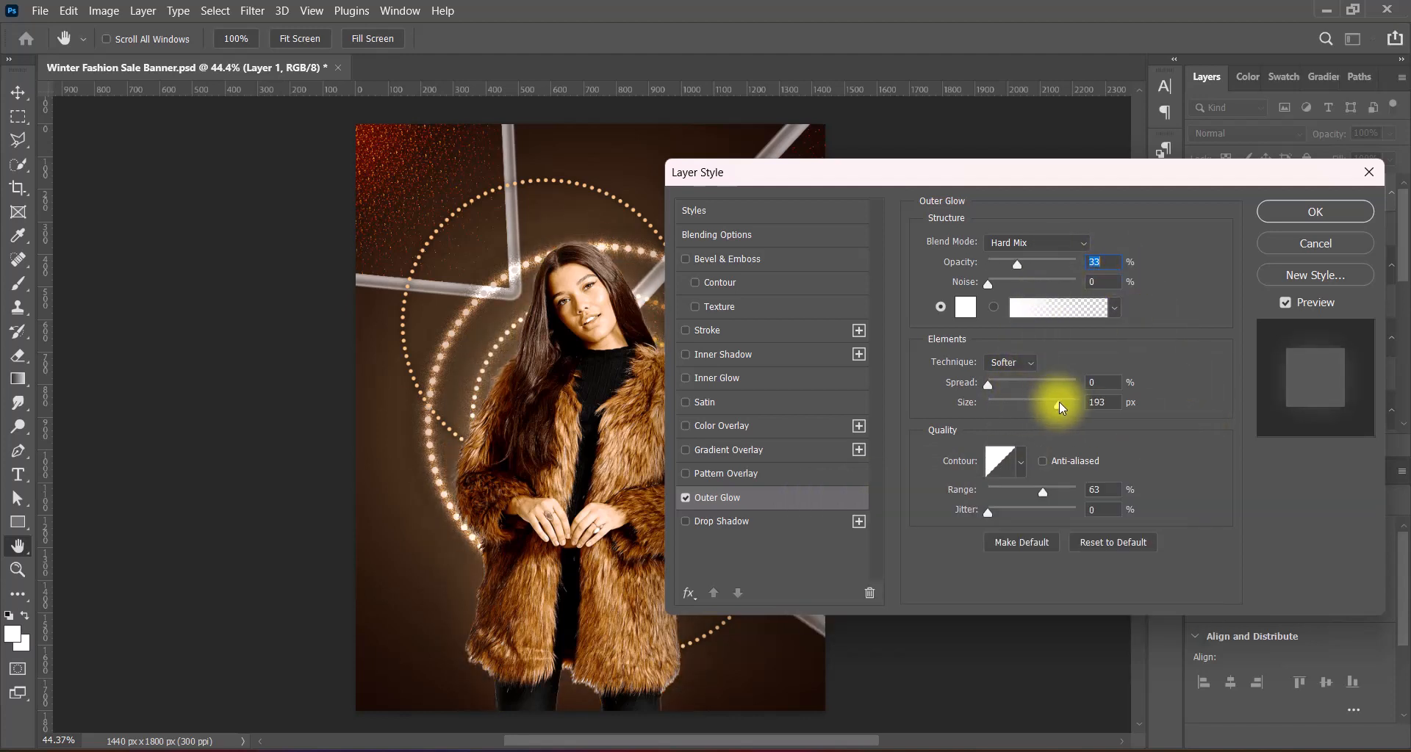
type("45")
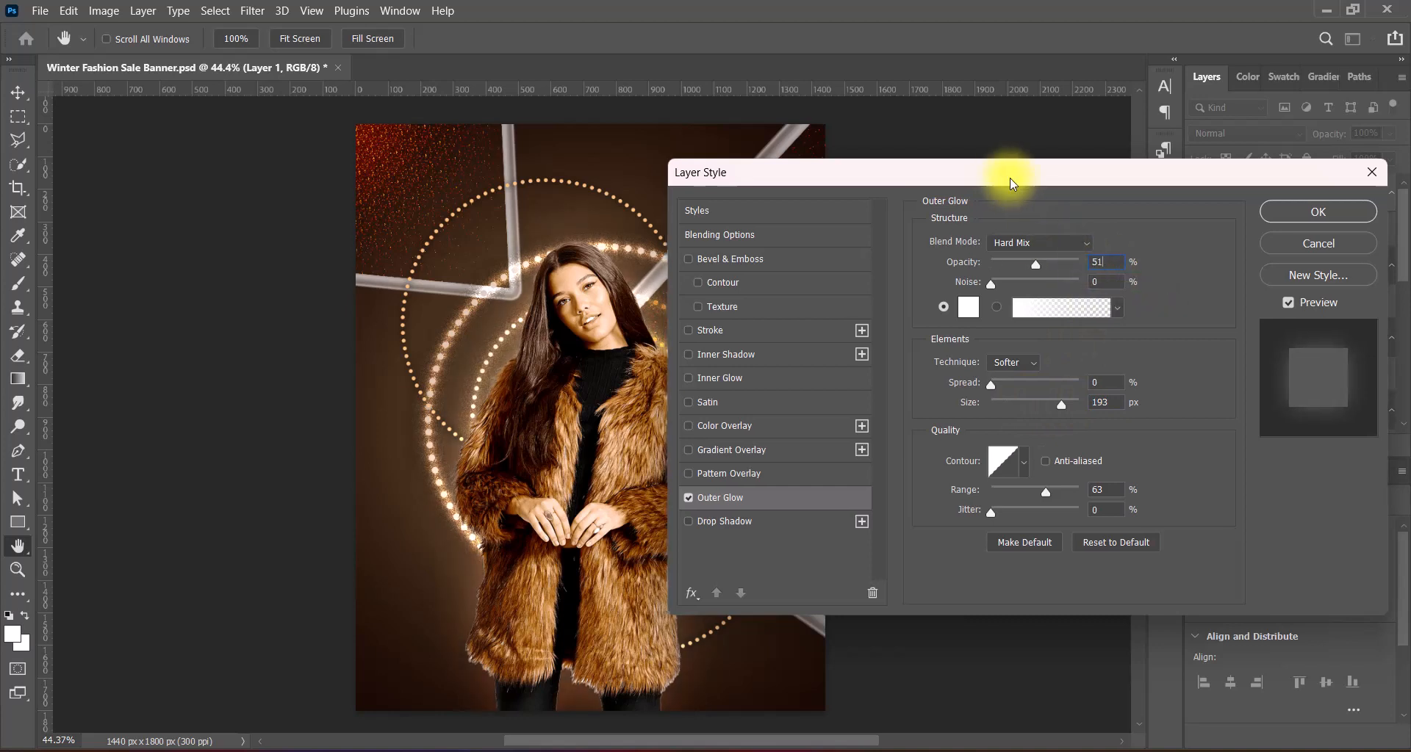
left_click_drag(1009, 178, 1051, 174)
left_click(1136, 488)
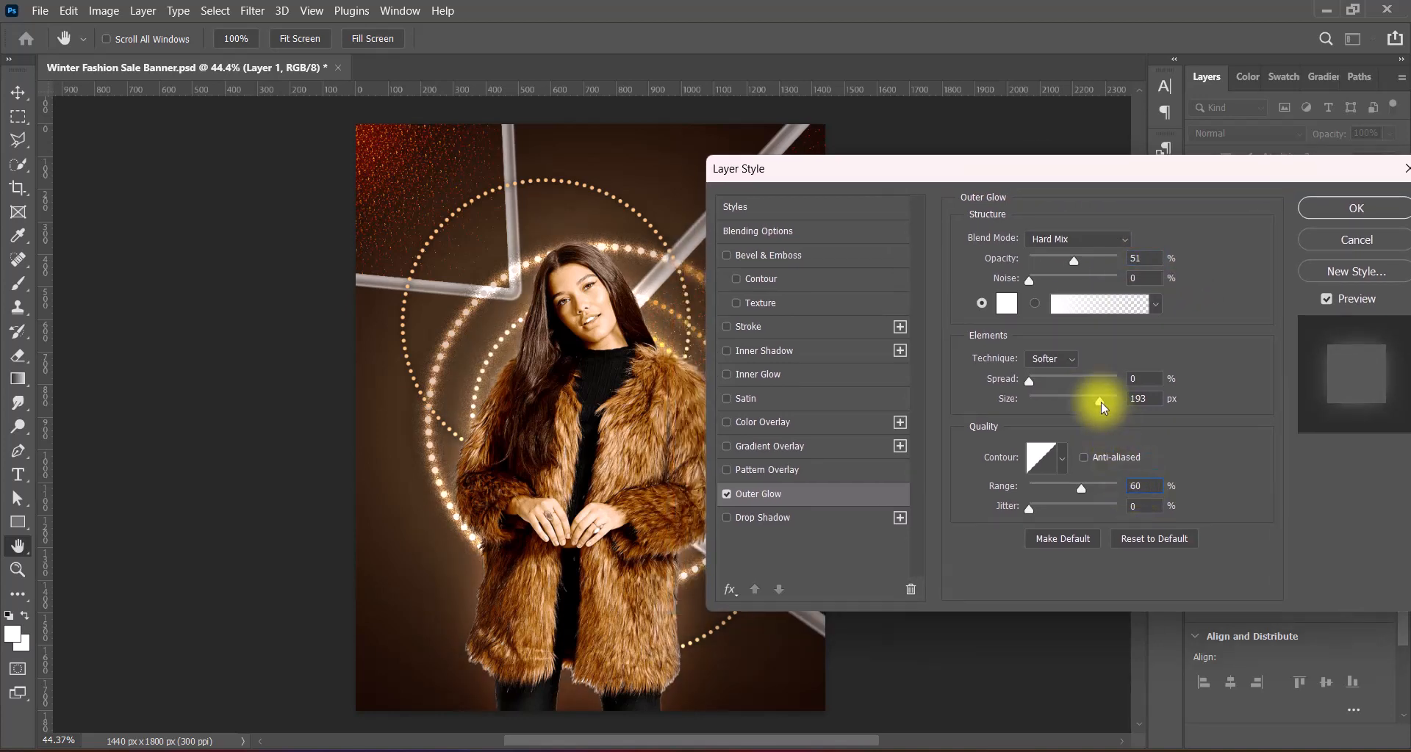
left_click_drag(1100, 402, 1136, 400)
key("Return")
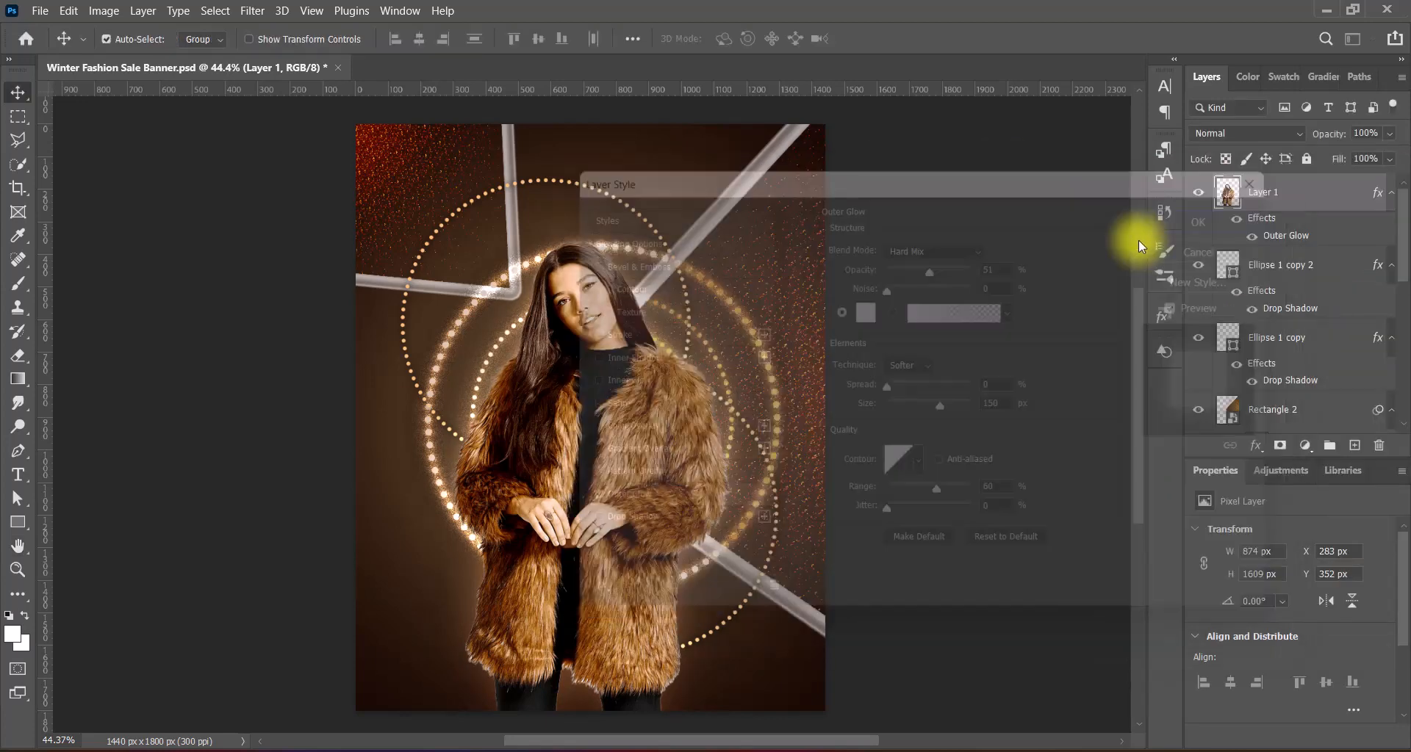
Step: Save the banner and scale the two dotted circles and the Group 1 rings together to about 107%, centred on the canvas
key("ctrl+s")
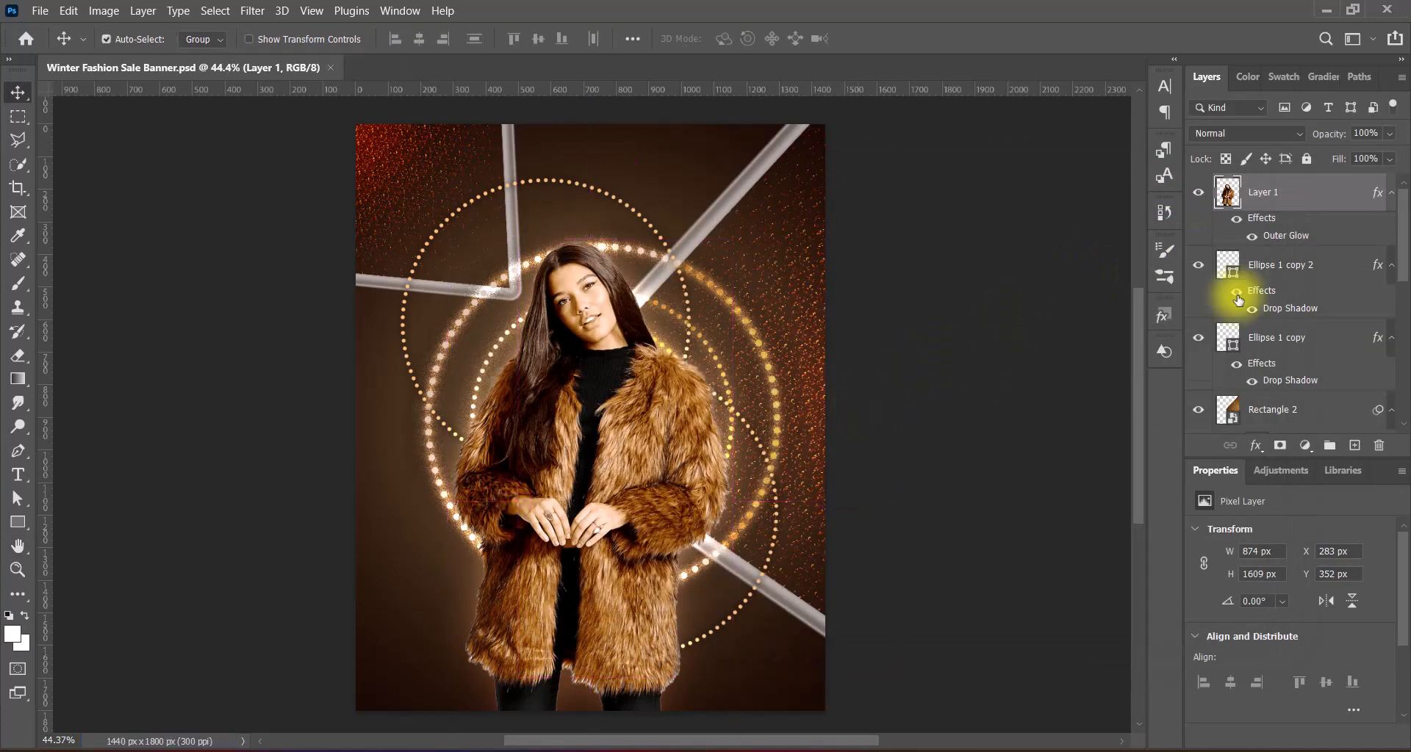
left_click(1298, 270)
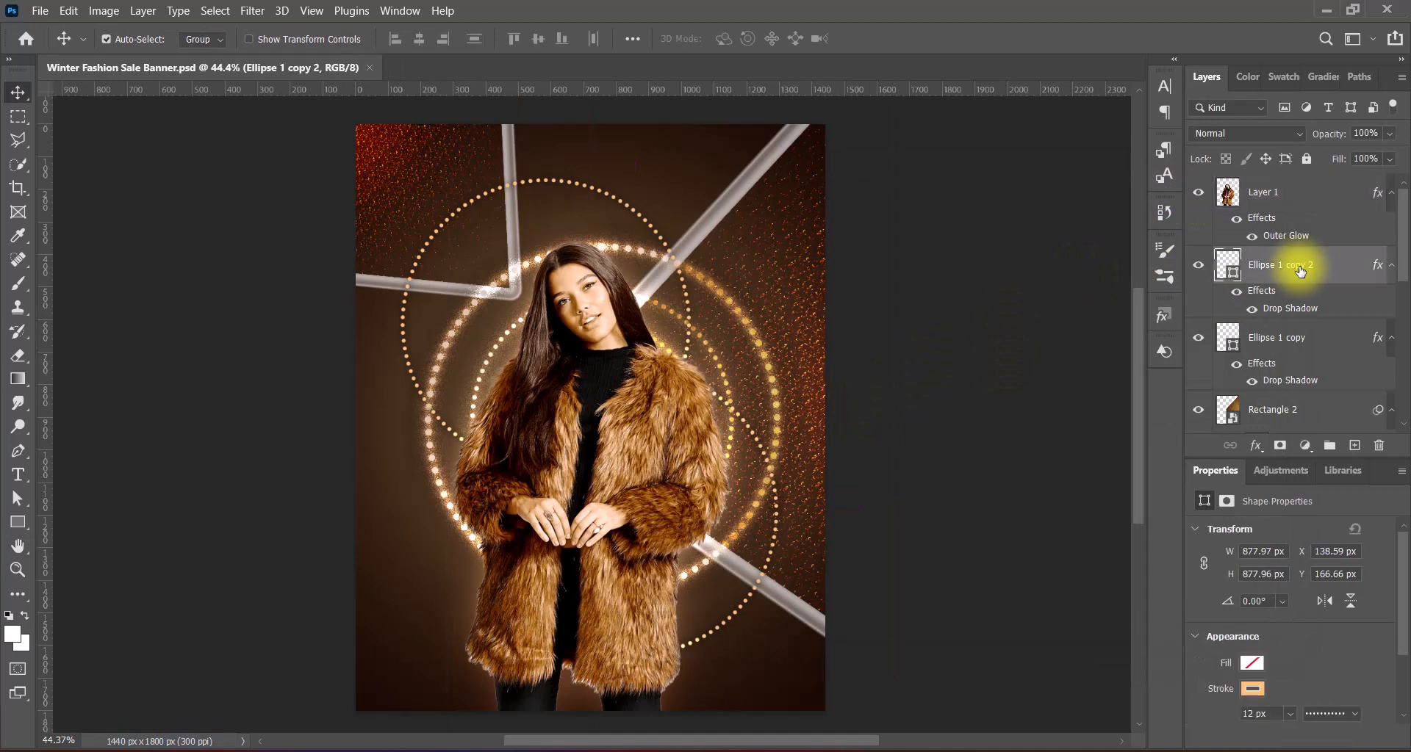
left_click(1332, 337, "ctrl")
left_click_drag(1401, 268, 1402, 335)
left_click(1305, 333, "ctrl")
key("ctrl+t")
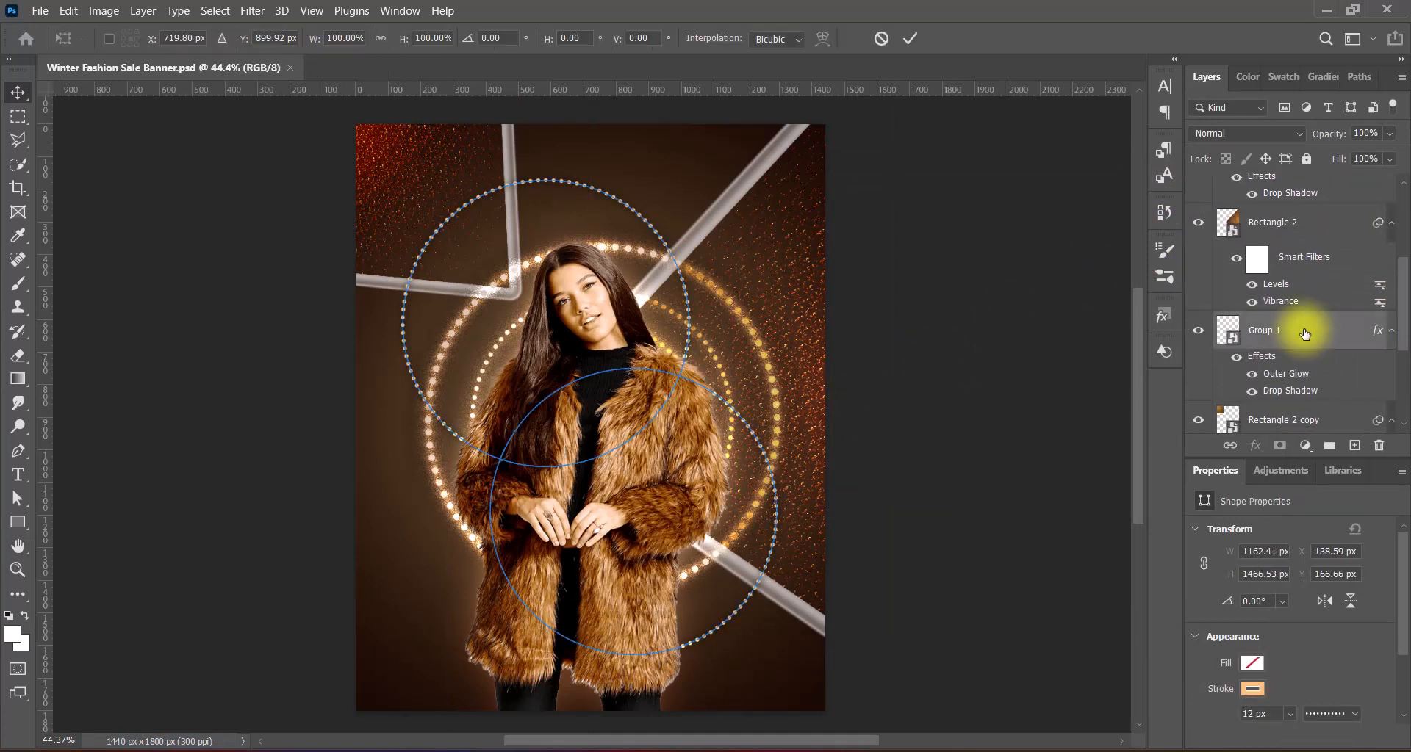
left_click_drag(590, 178, 576, 148)
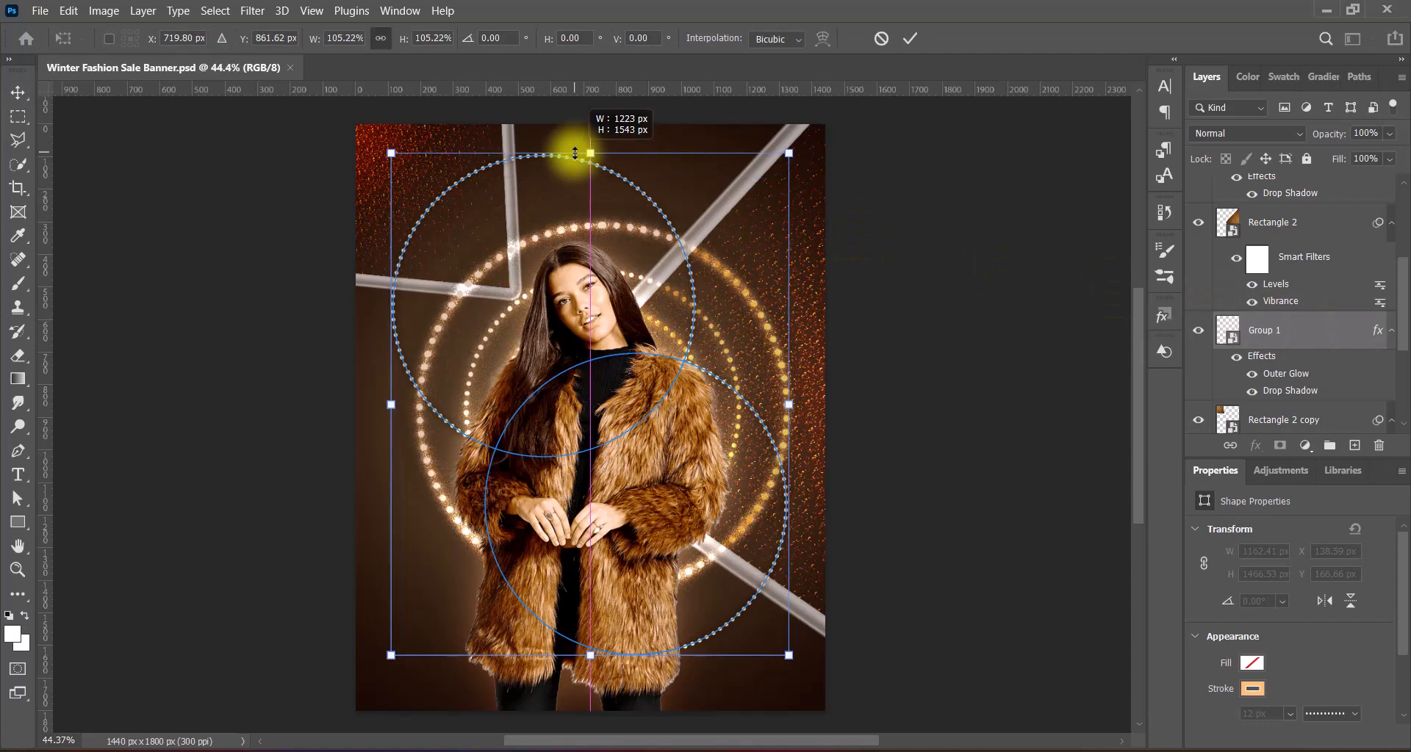
left_click_drag(624, 303, 628, 318)
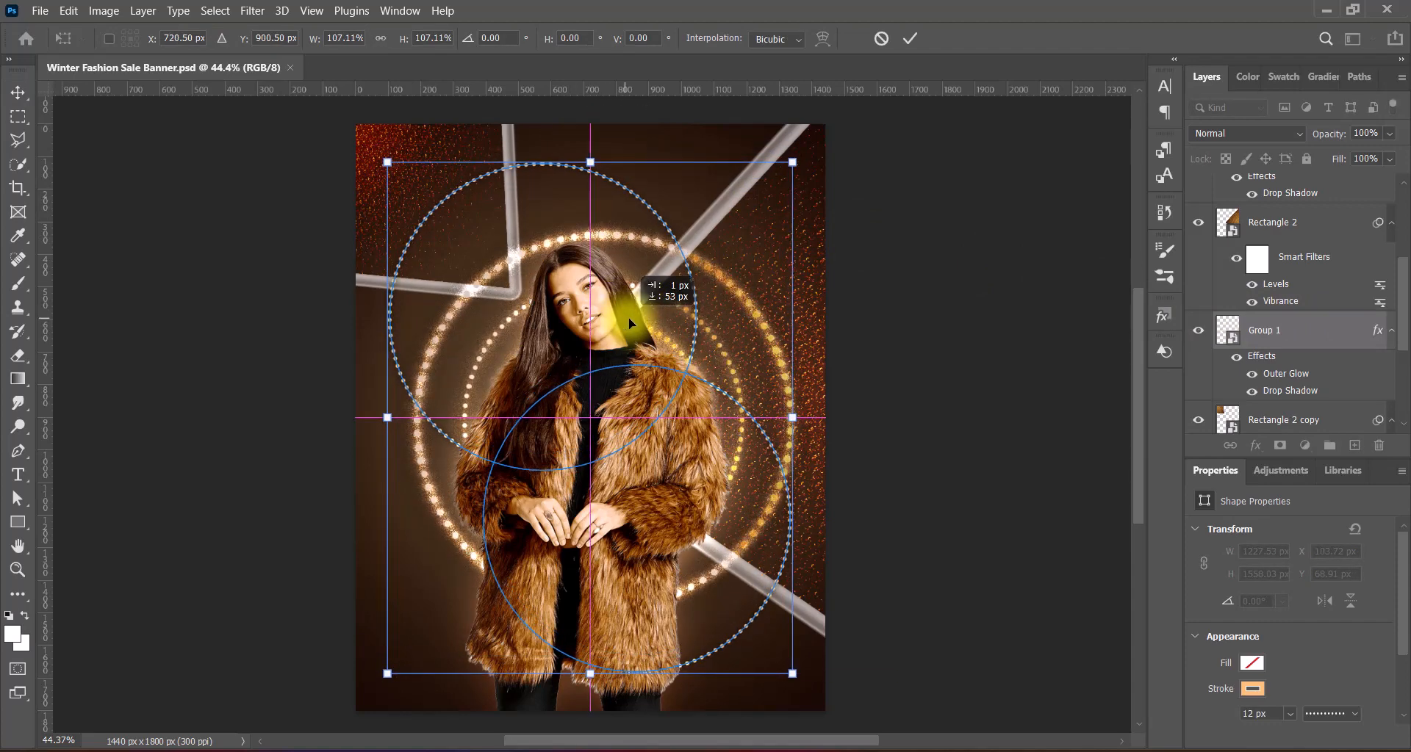
key("Return")
Step: Enlarge the fur-coat model on Layer 1 to about 103% and nudge her down 3 px
left_click(588, 472)
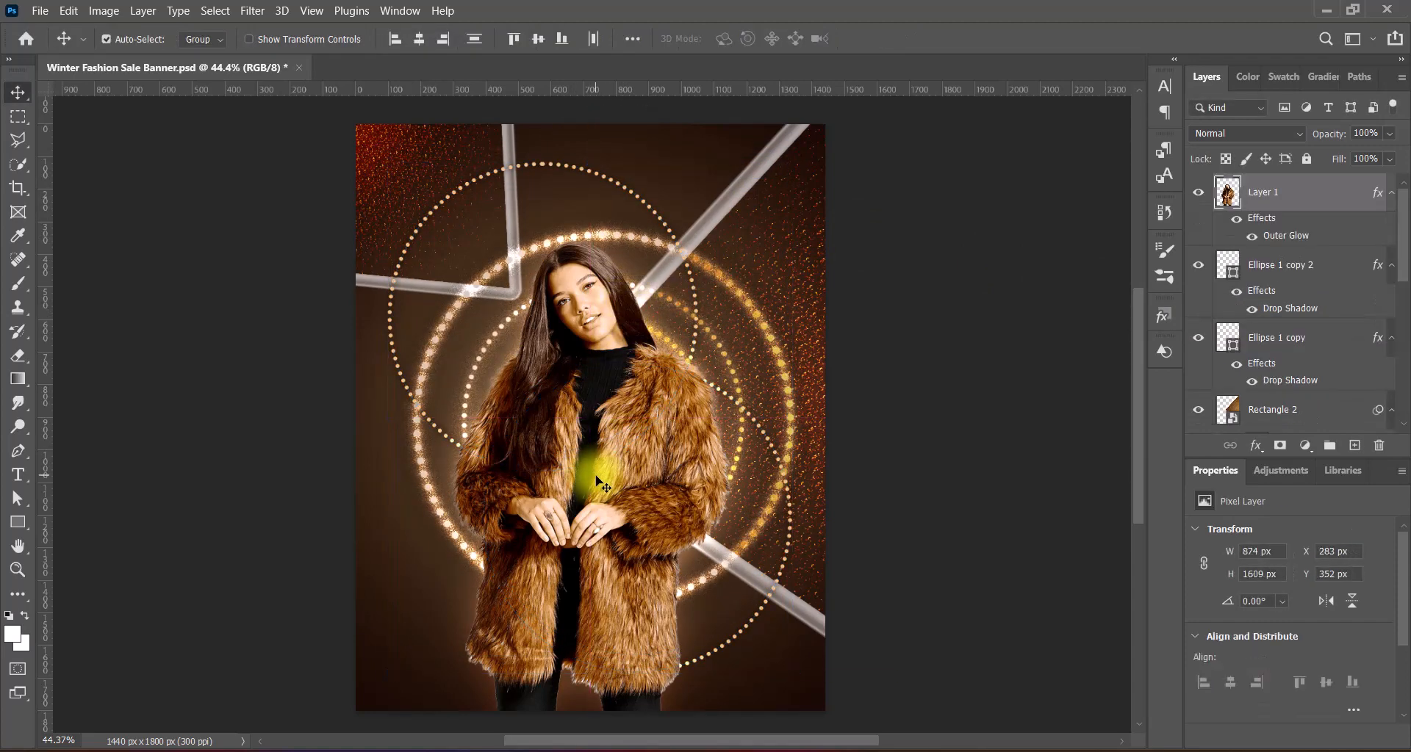
key("ctrl+t")
left_click_drag(591, 239, 594, 223)
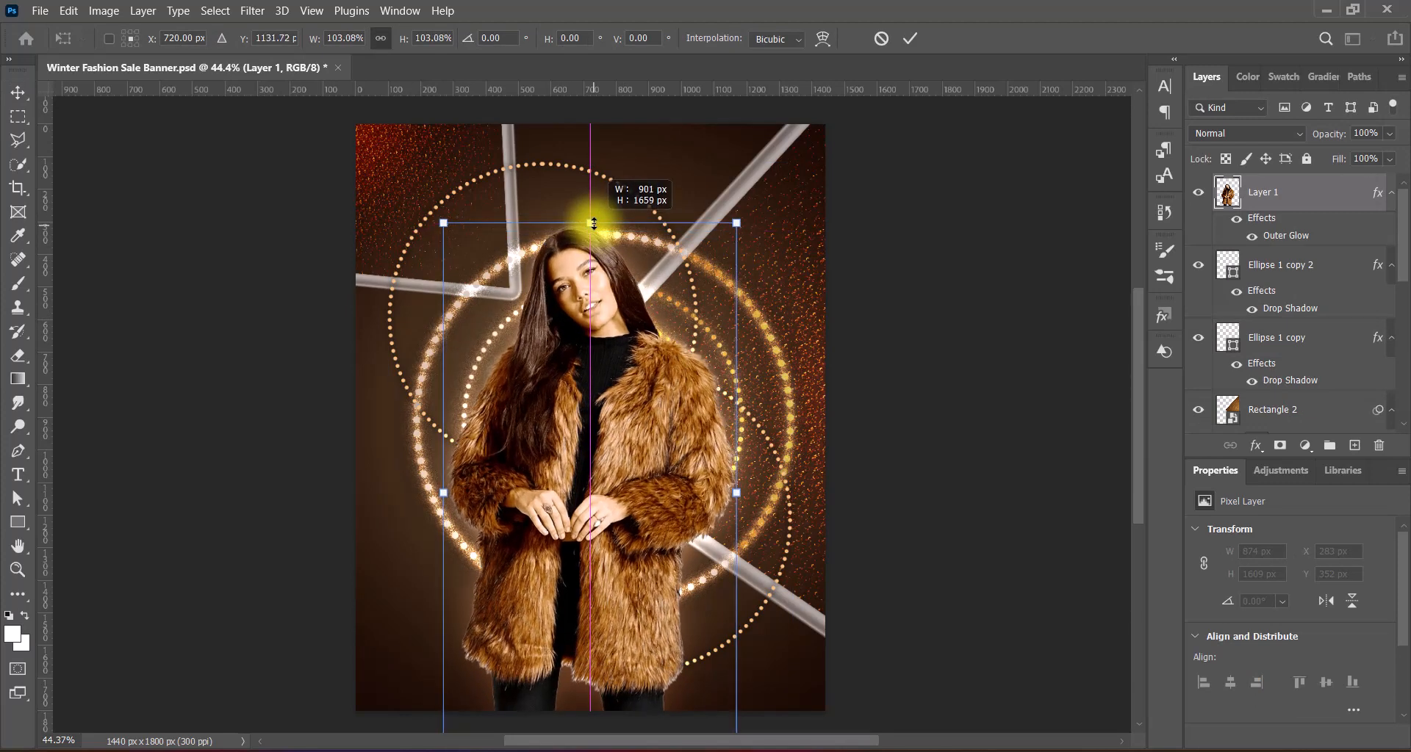
key("Return")
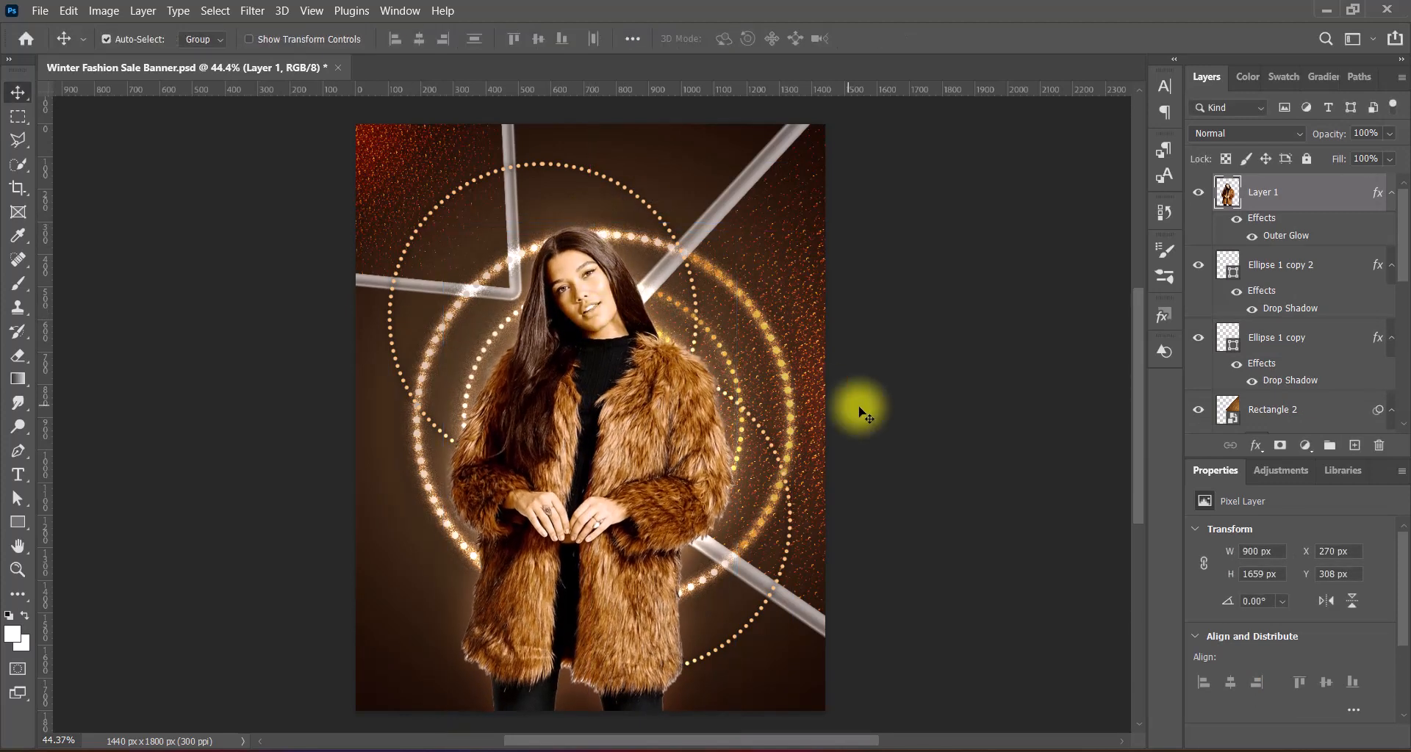
key("Down")
key("Down")
key("Down")
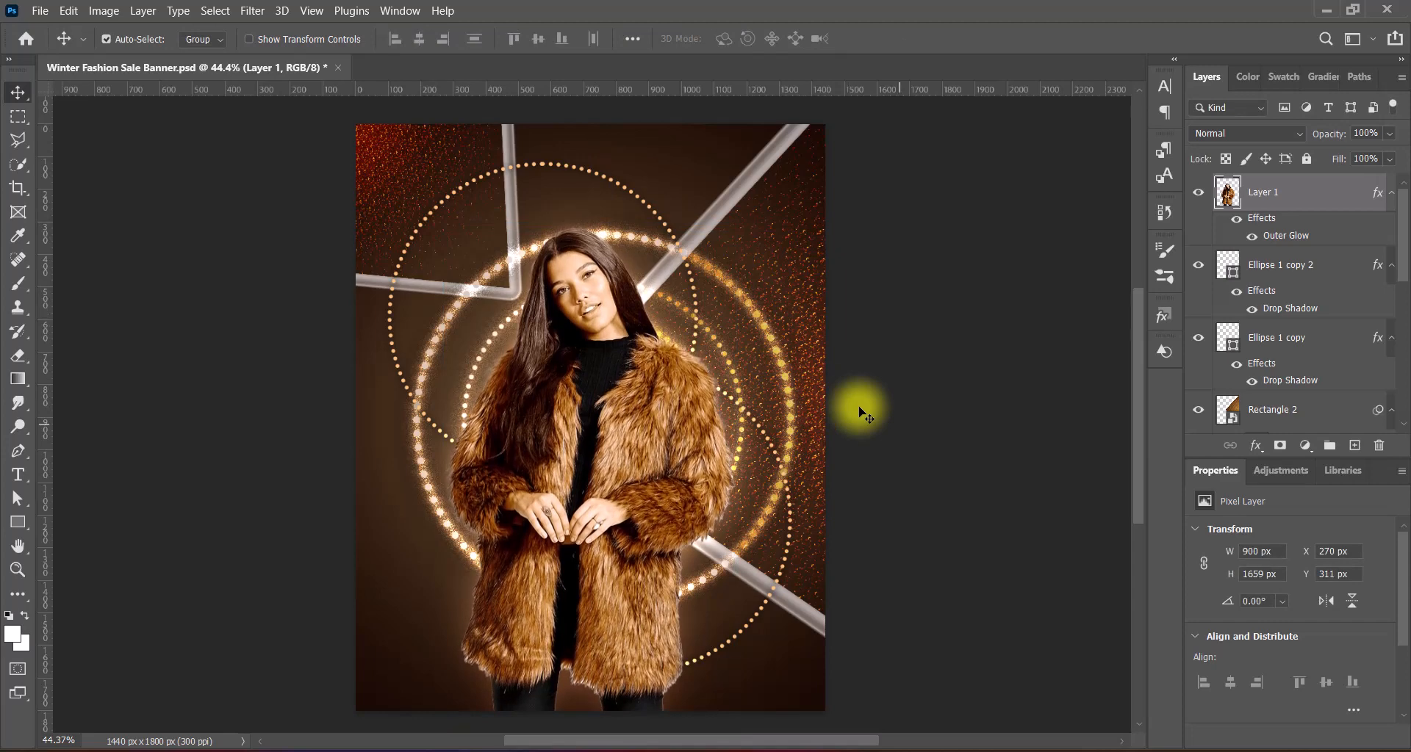
Step: Set the opacity of the model layer's Outer Glow to 60%
double_click(1228, 191)
left_click(641, 501)
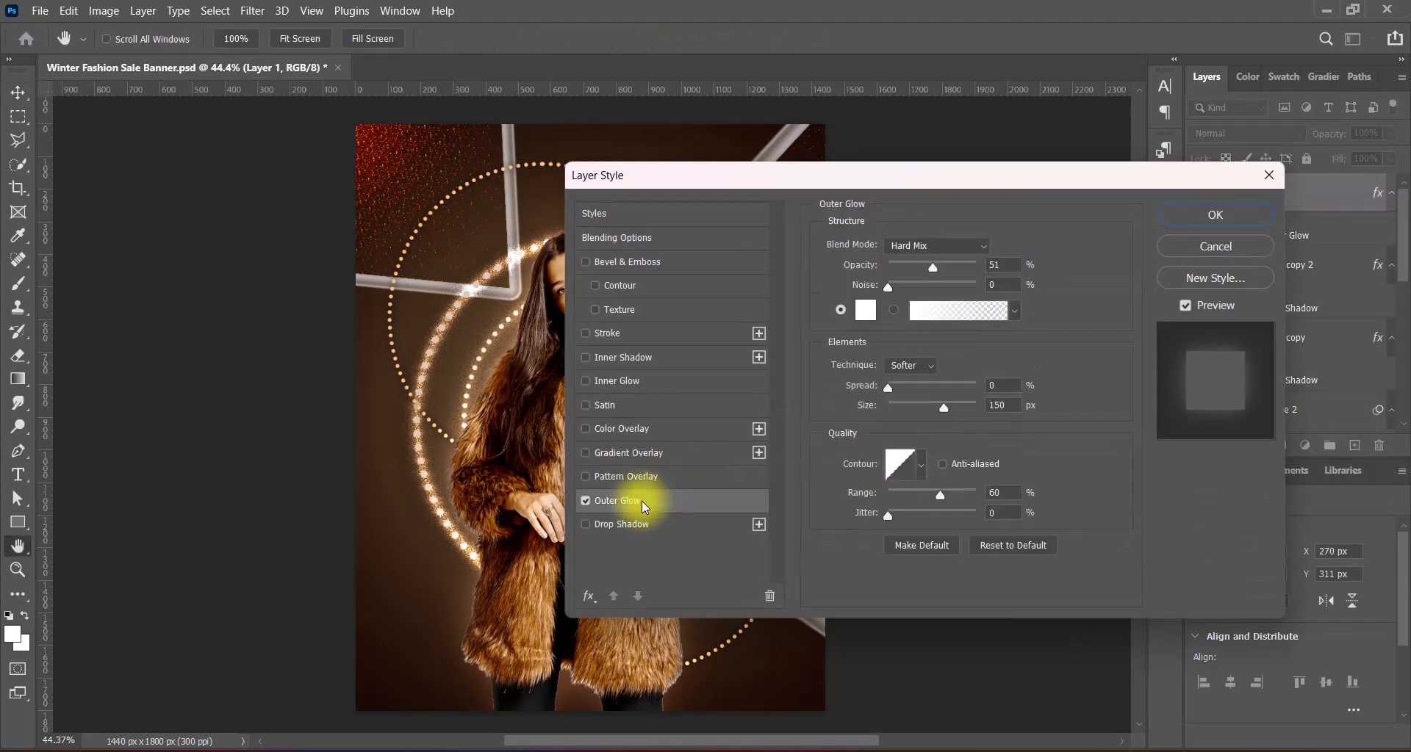
double_click(974, 269)
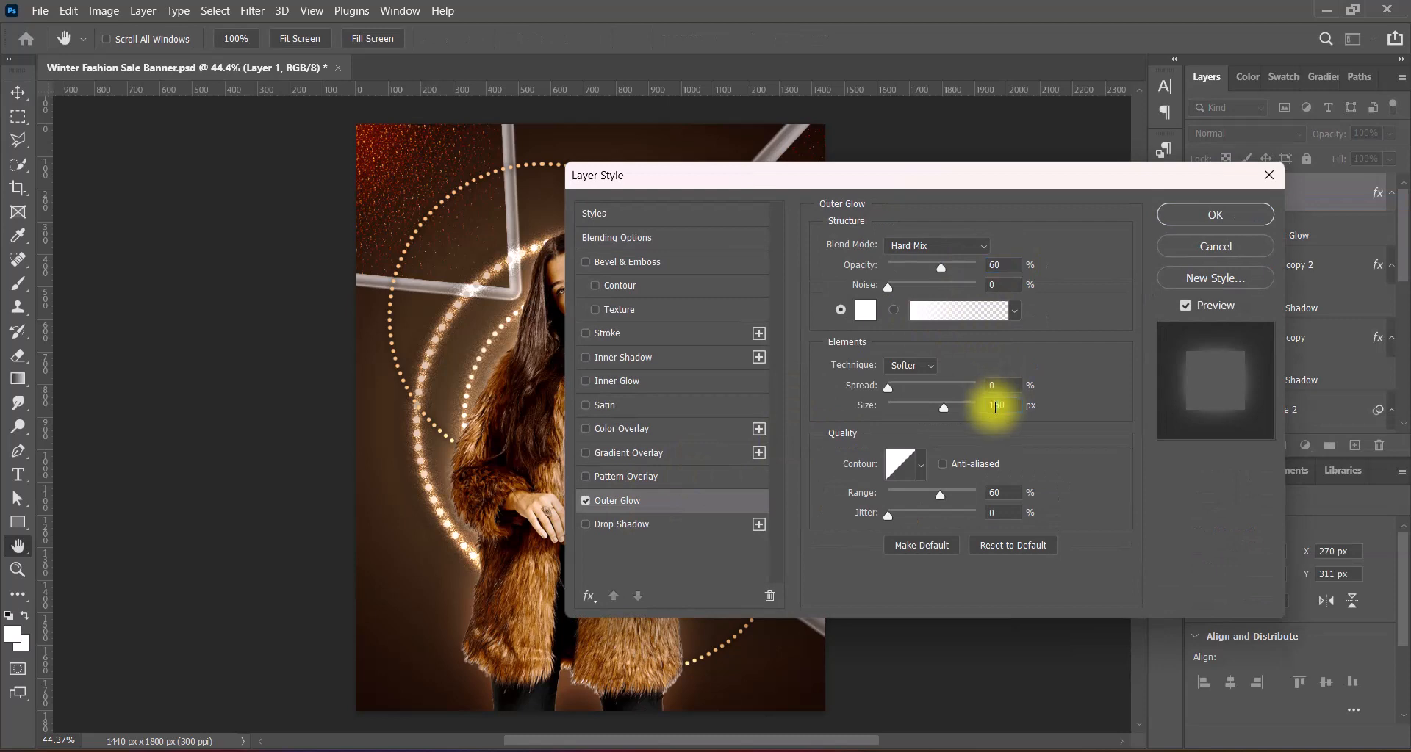
left_click(1235, 214)
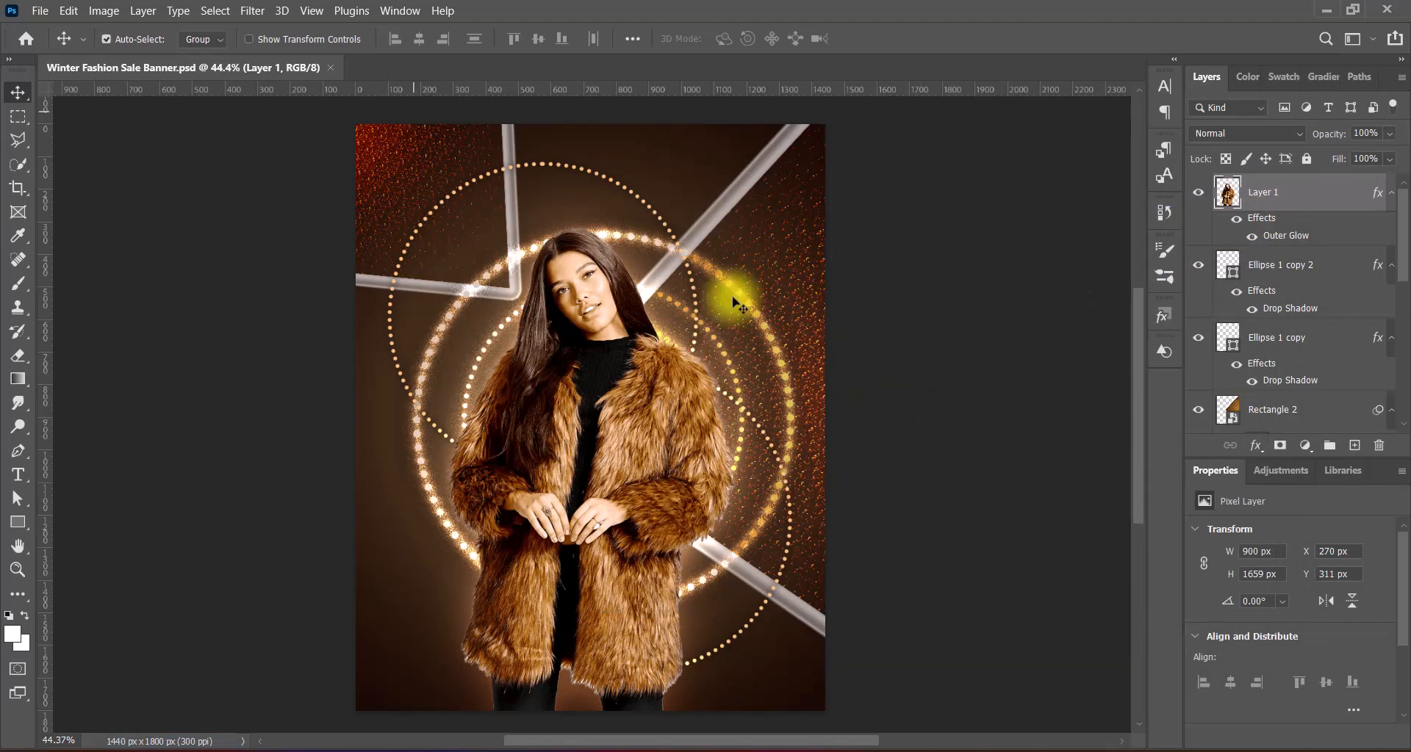
Step: Duplicate the upper-left framed shape into the canvas's lower-left corner, rotate it to about 165°, and bring it above the model layer
left_click_drag(504, 132, 527, 386)
key("ctrl+t")
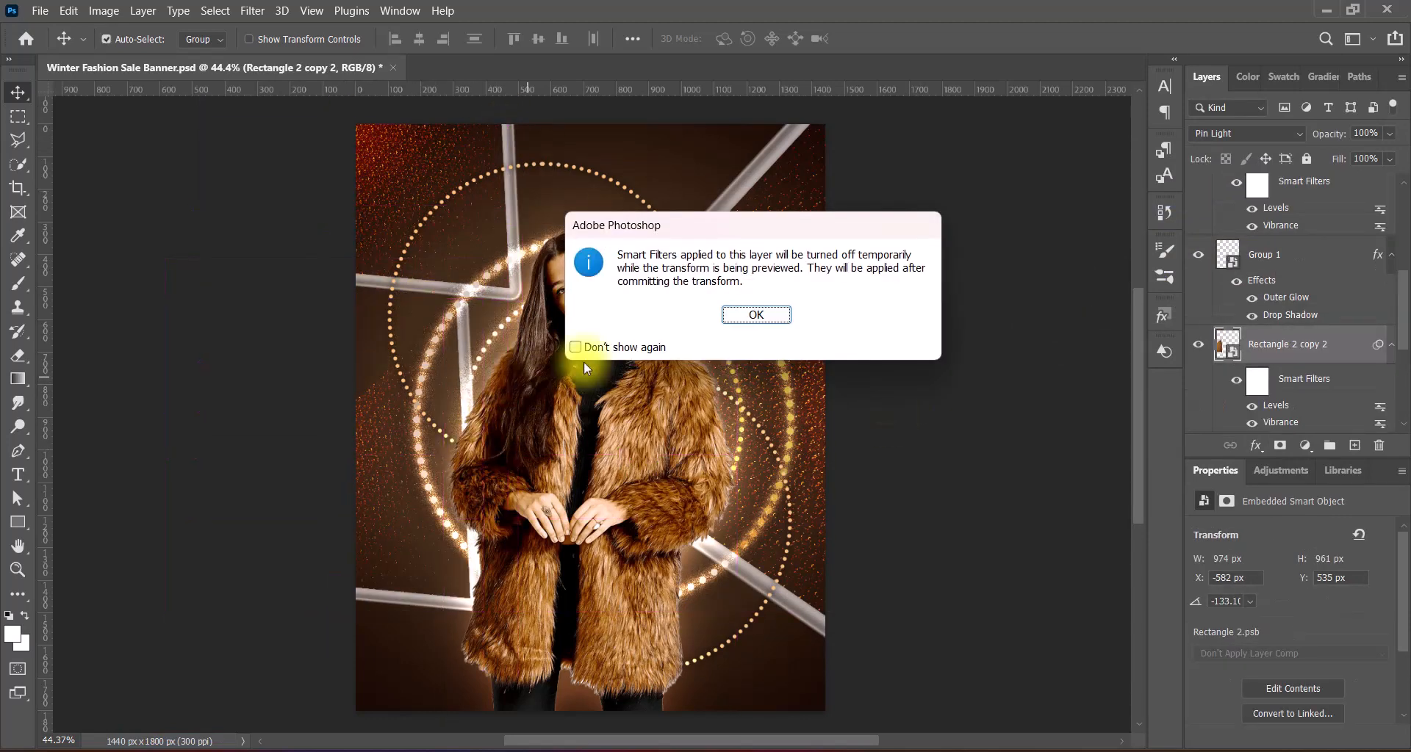
left_click(756, 404)
left_click_drag(368, 265, 65, 456)
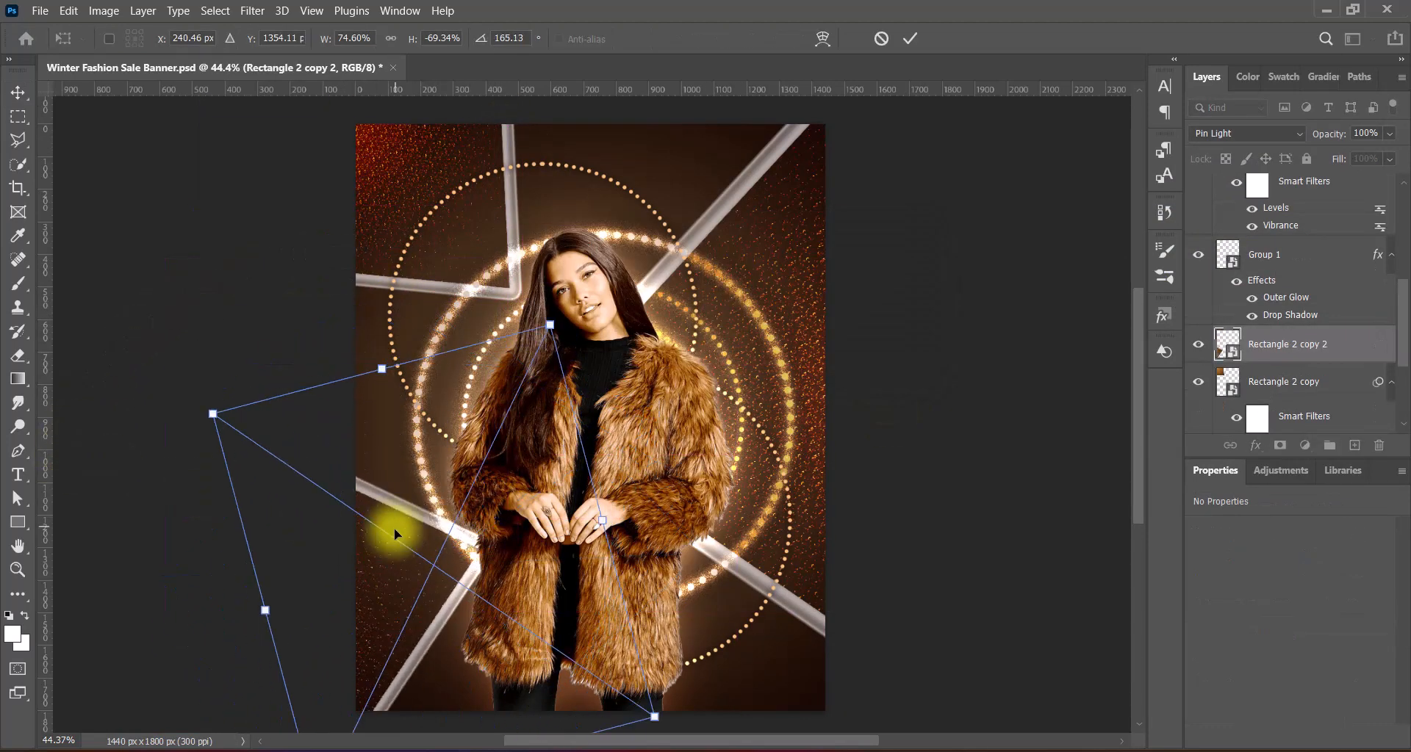
left_click_drag(393, 528, 448, 597)
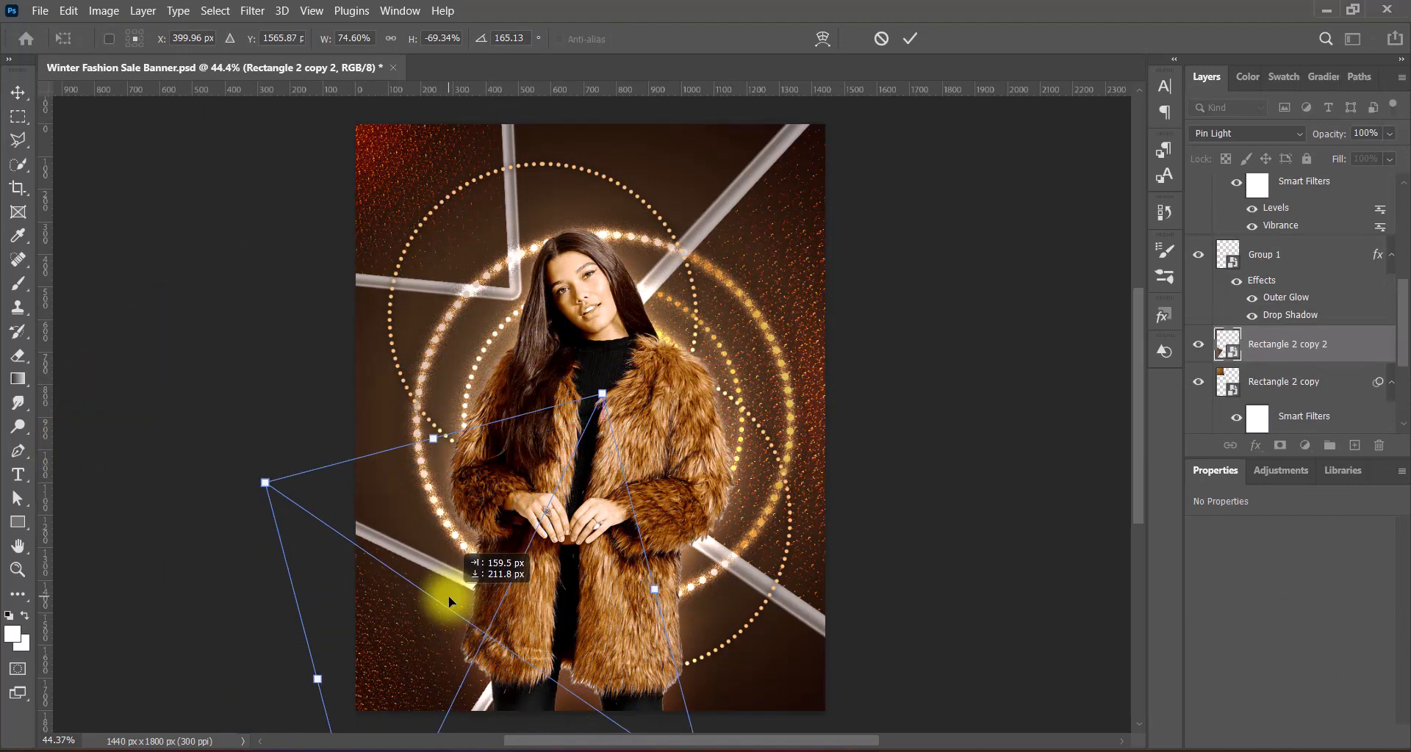
key("Return")
left_click_drag(1291, 343, 1269, 179)
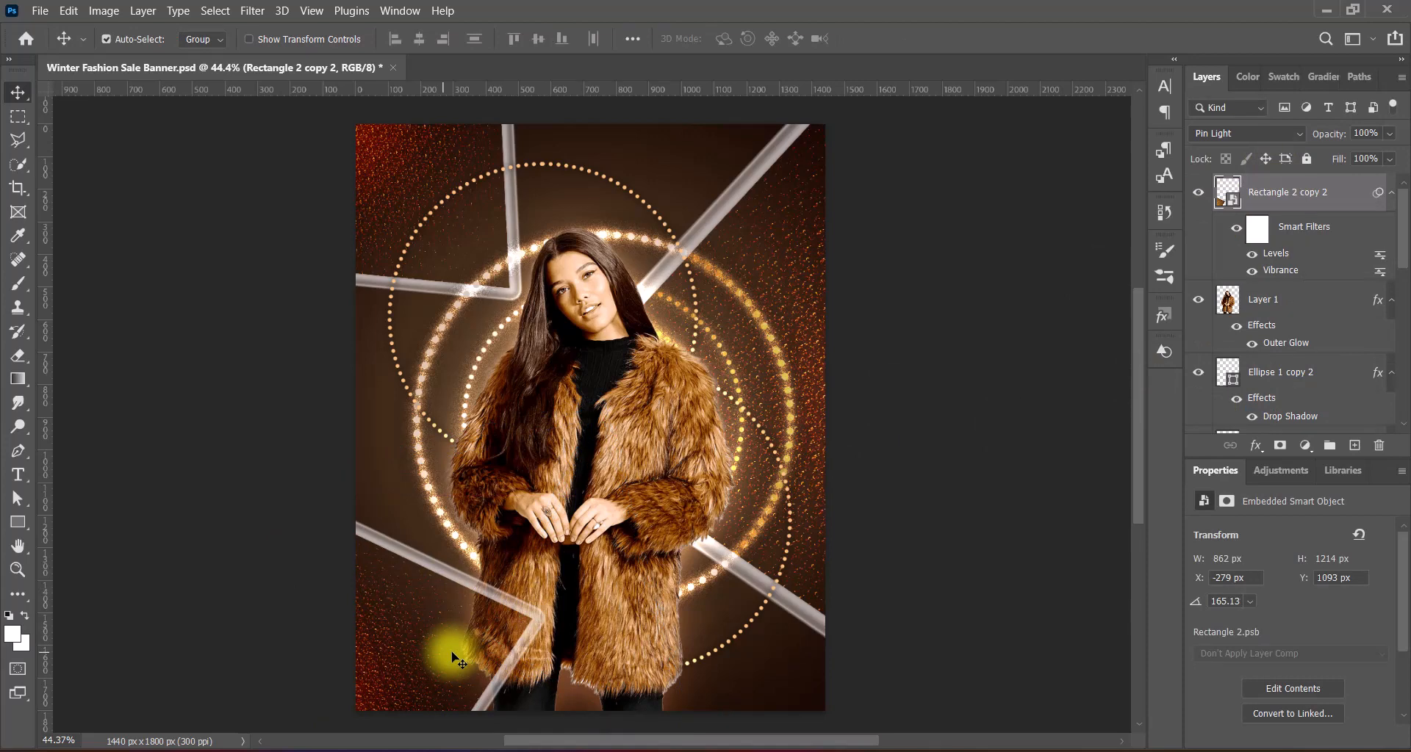
Step: Widen the lower-left framed shape to about 88%, rotate it to about -177°, and reposition it across the bottom of the coat
key("ctrl+t")
left_click(755, 316)
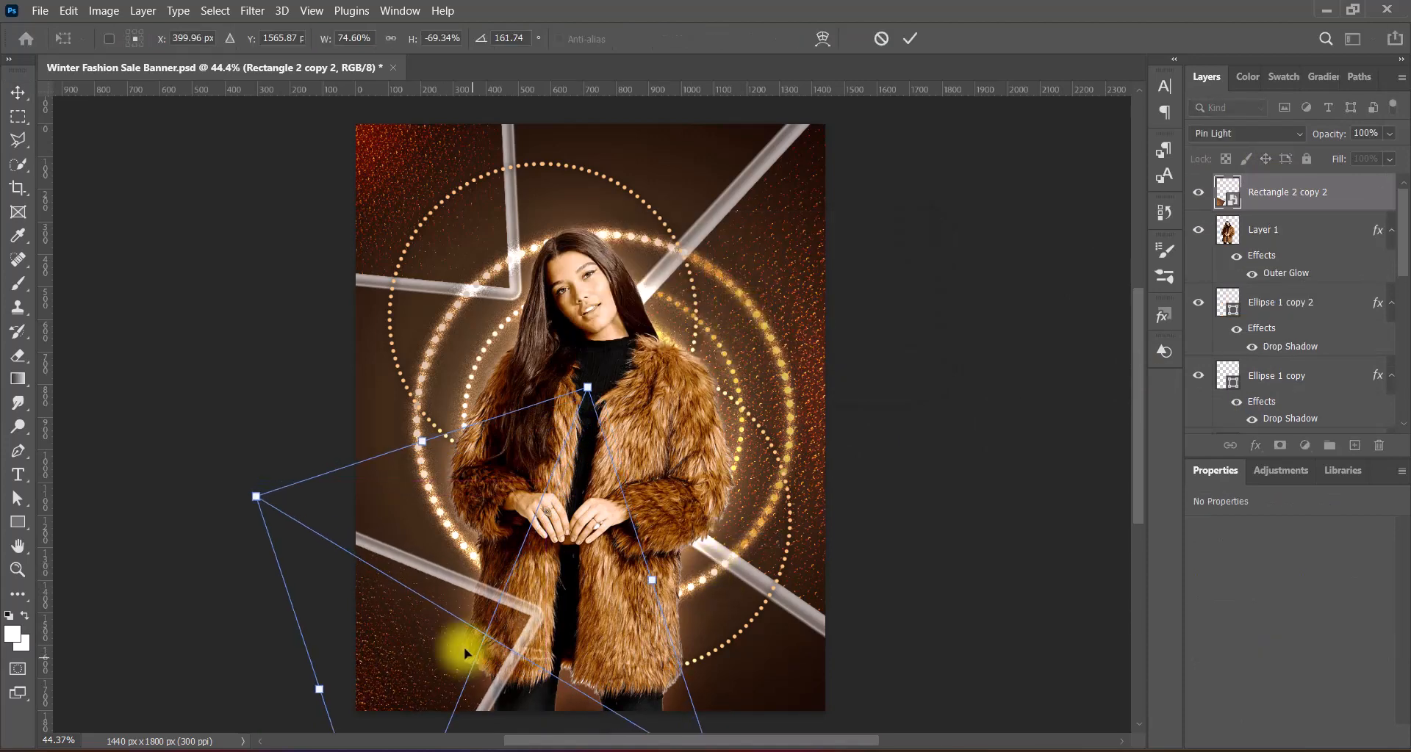
left_click_drag(466, 647, 479, 684)
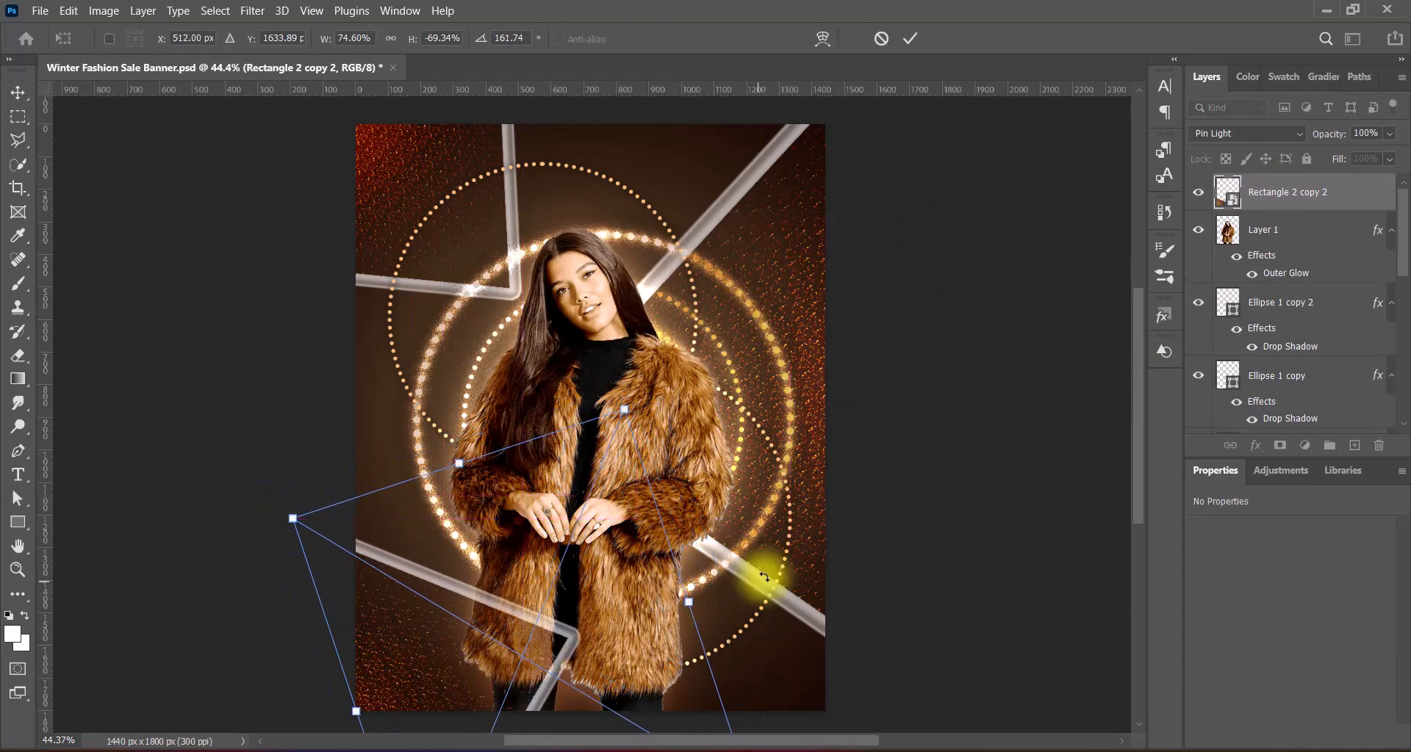
left_click_drag(764, 577, 783, 608)
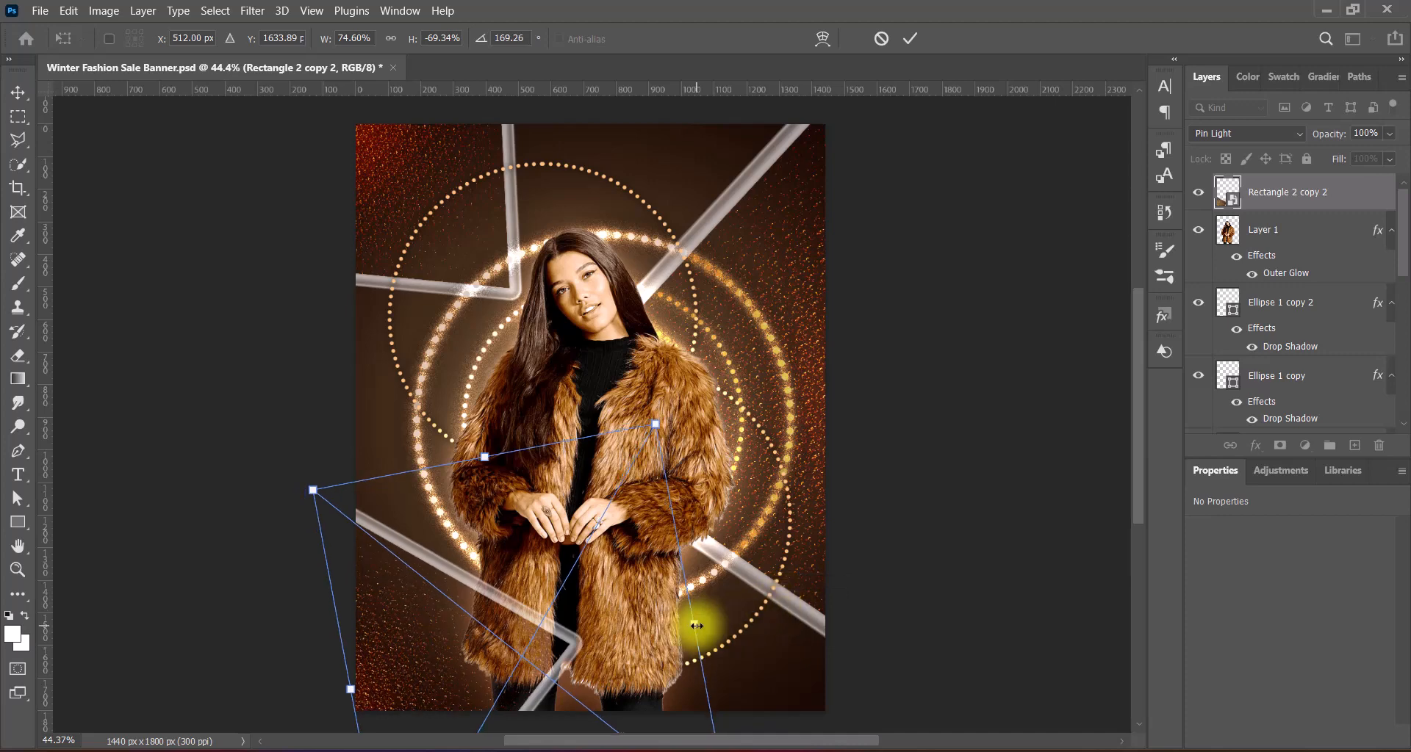
left_click_drag(695, 626, 759, 639)
left_click_drag(756, 401, 761, 409)
left_click_drag(631, 547, 773, 487)
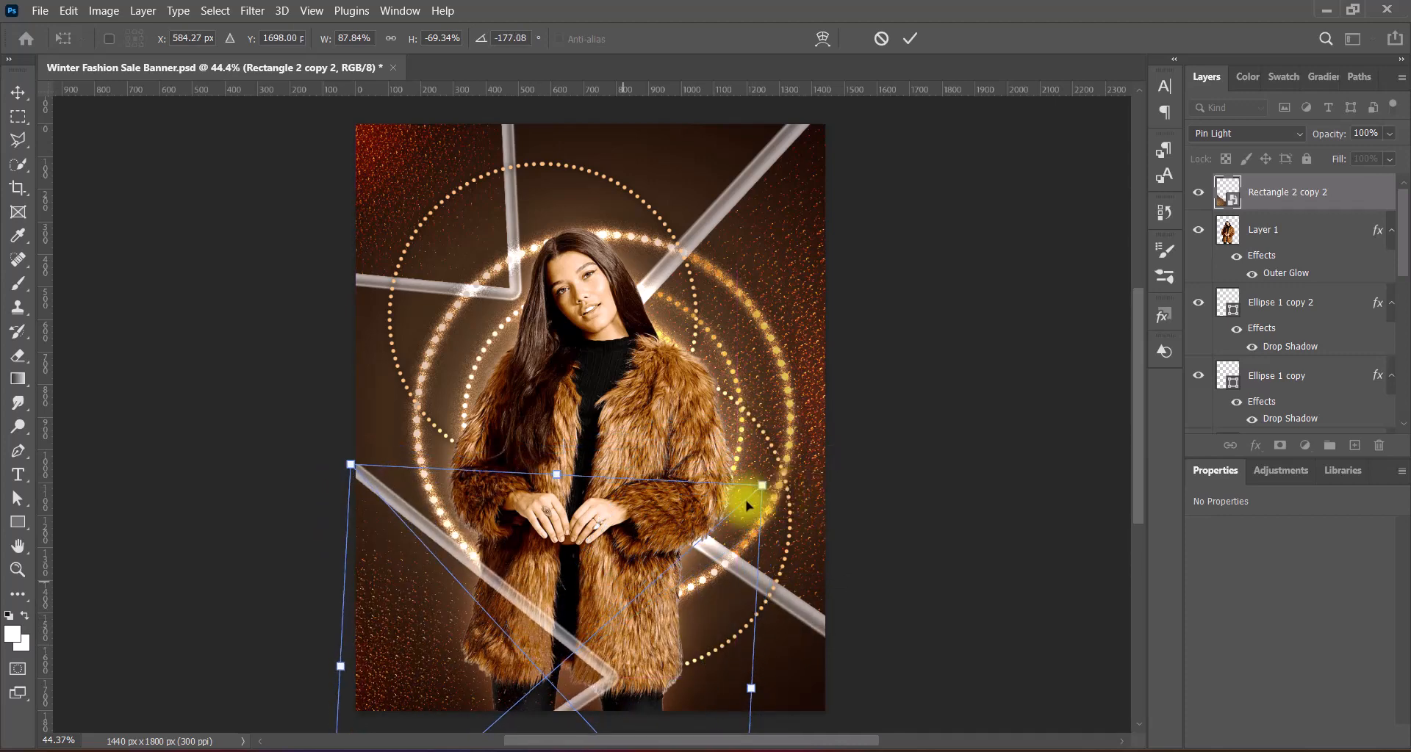
key("Return")
Step: Nudge the lower-left framed shape slightly to the left
key("Left")
key("Left")
key("Left")
key("Left")
key("Left")
key("Left")
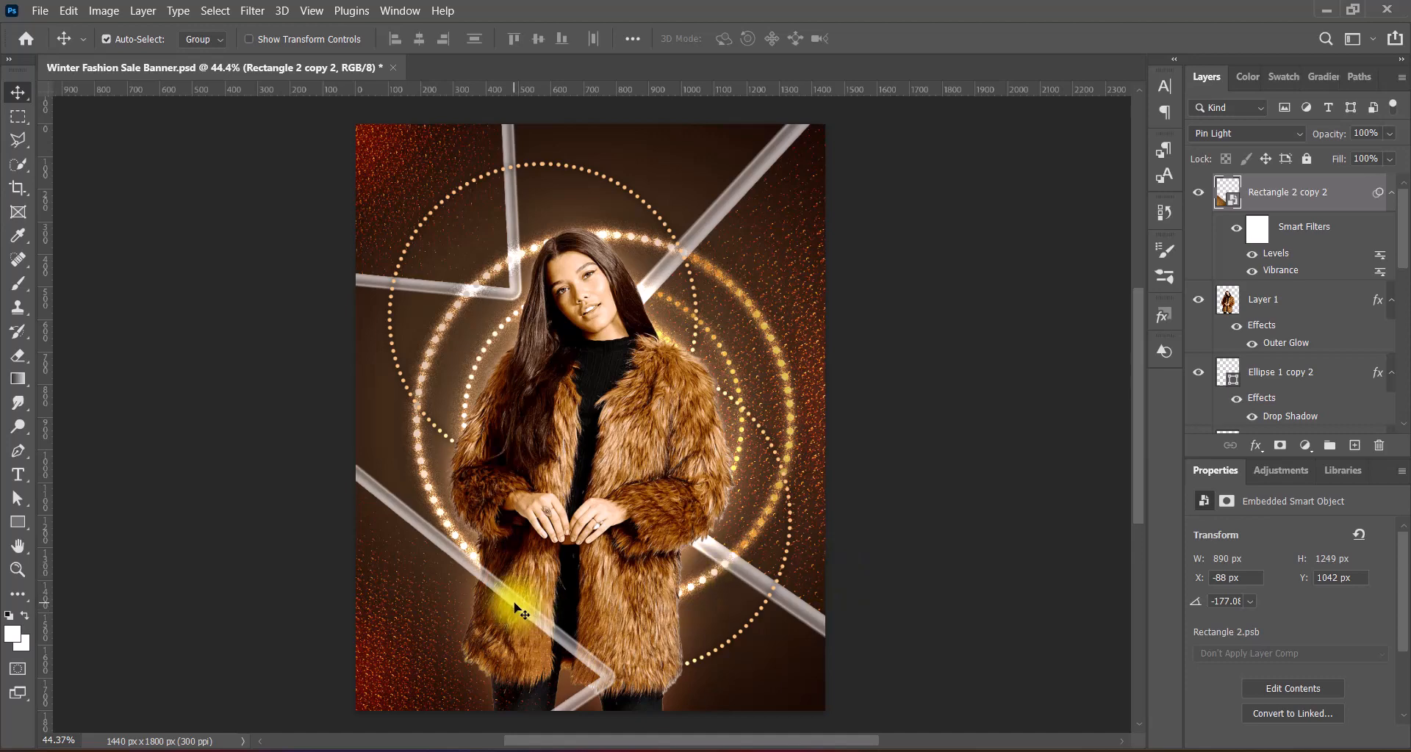
Step: Duplicate the lower-left framed shape into the lower-right corner, flip the copy horizontally, and rotate it to about 50°
left_click_drag(522, 608, 777, 602)
key("ctrl+t")
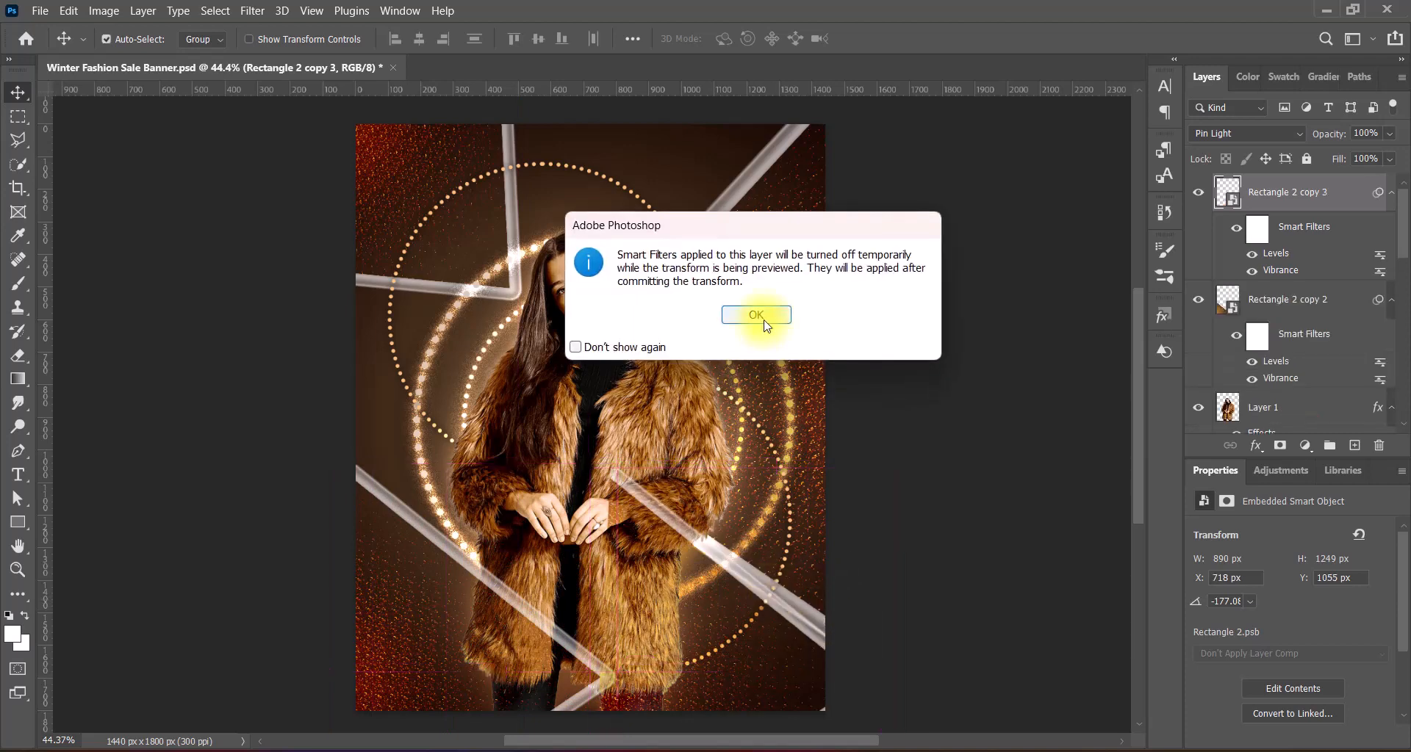
left_click(768, 320)
right_click(736, 258)
left_click(757, 593)
left_click_drag(778, 684, 705, 691)
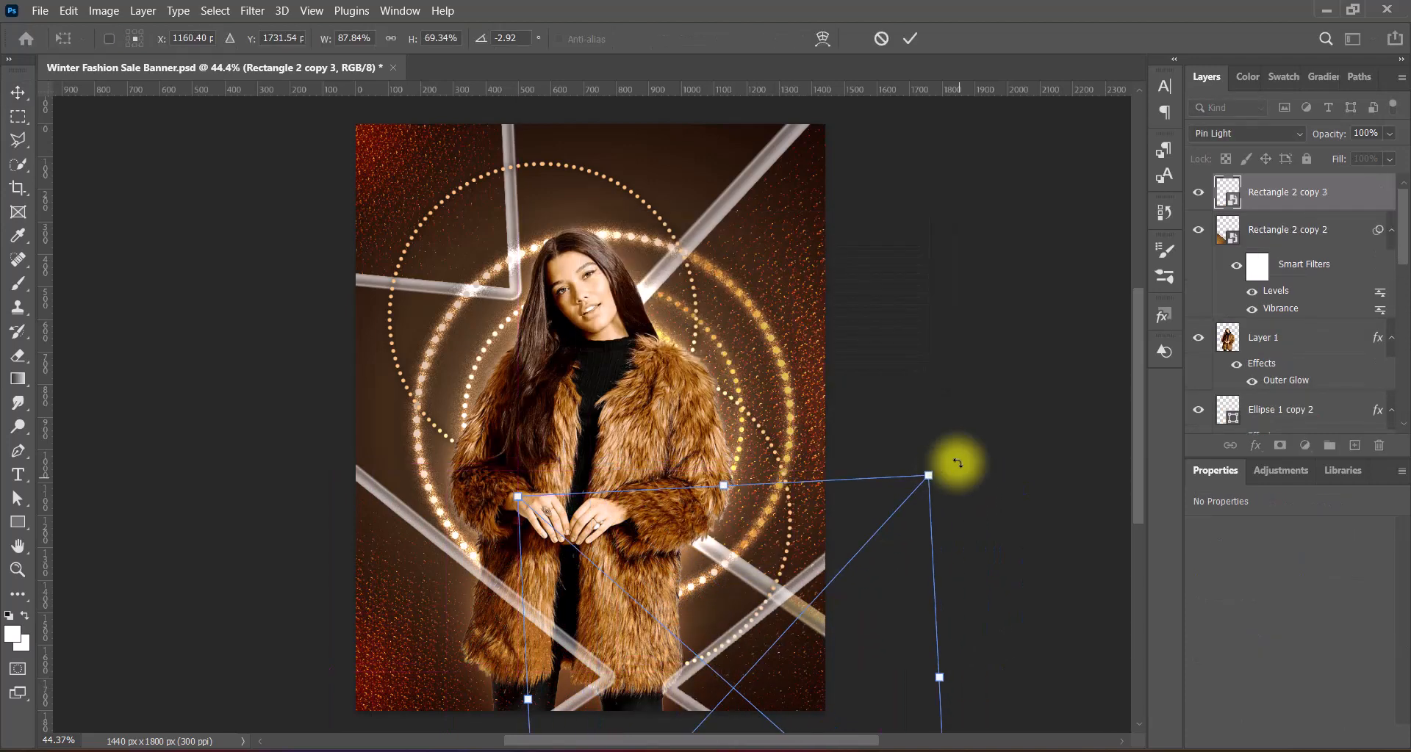
left_click_drag(958, 463, 751, 706)
left_click_drag(1005, 619, 1020, 658)
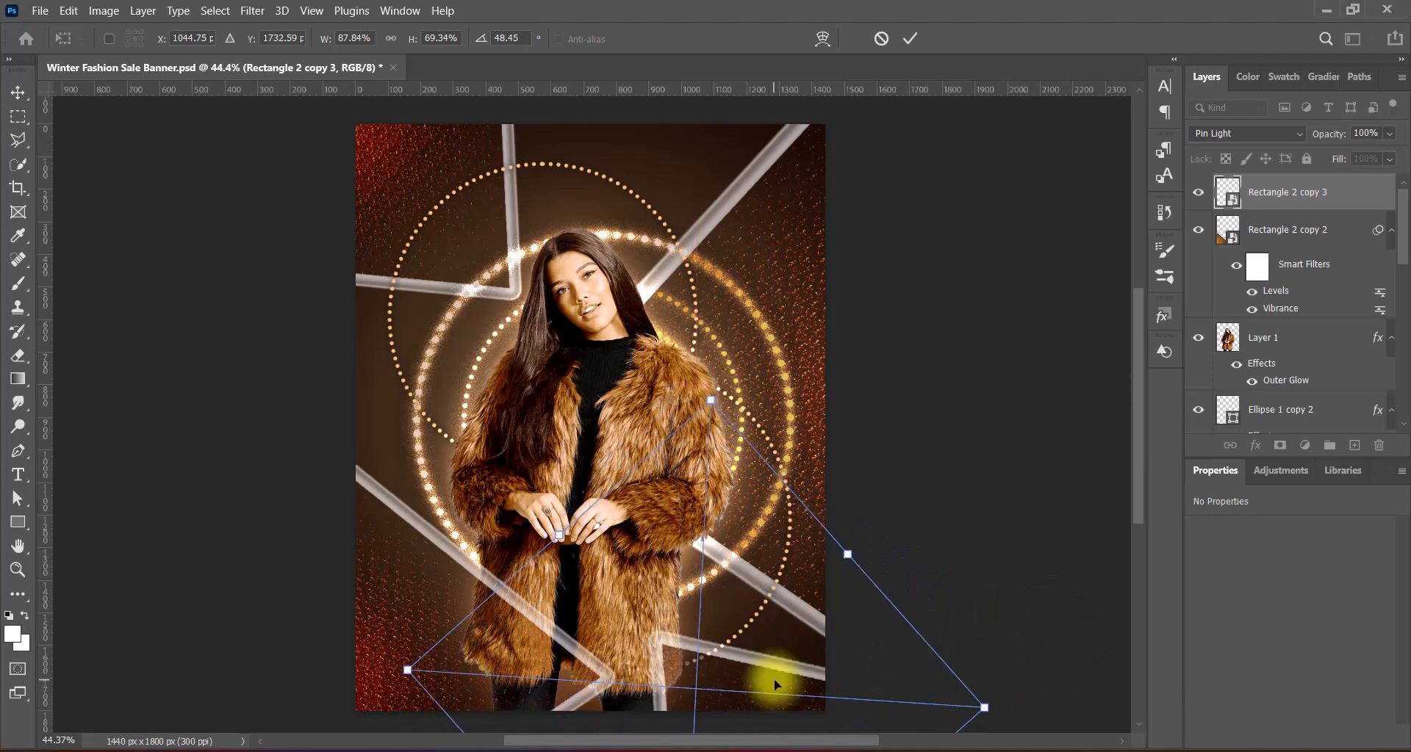
left_click_drag(775, 678, 760, 676)
key("Return")
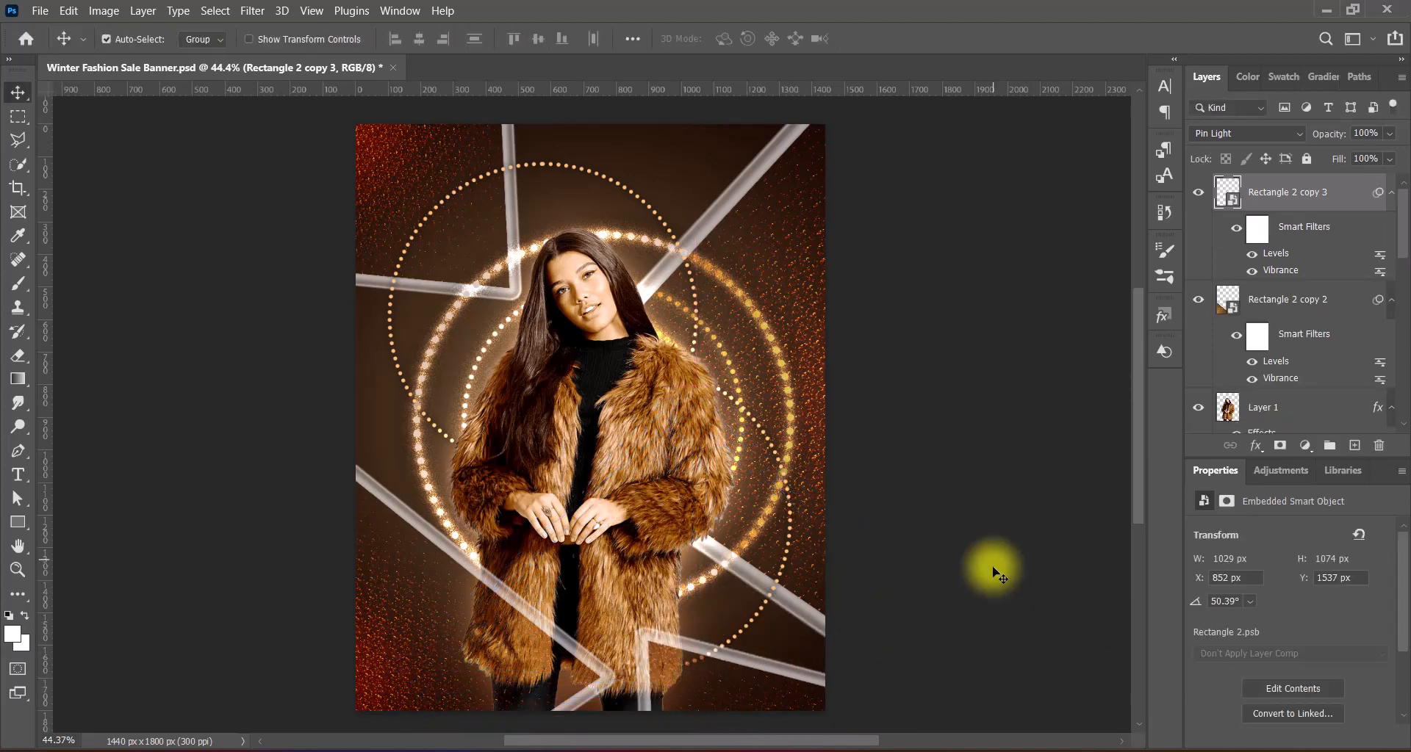
Step: Rotate the lower-right framed shape to about 20° and reposition it to cover the canvas's bottom-right corner
key("ctrl+t")
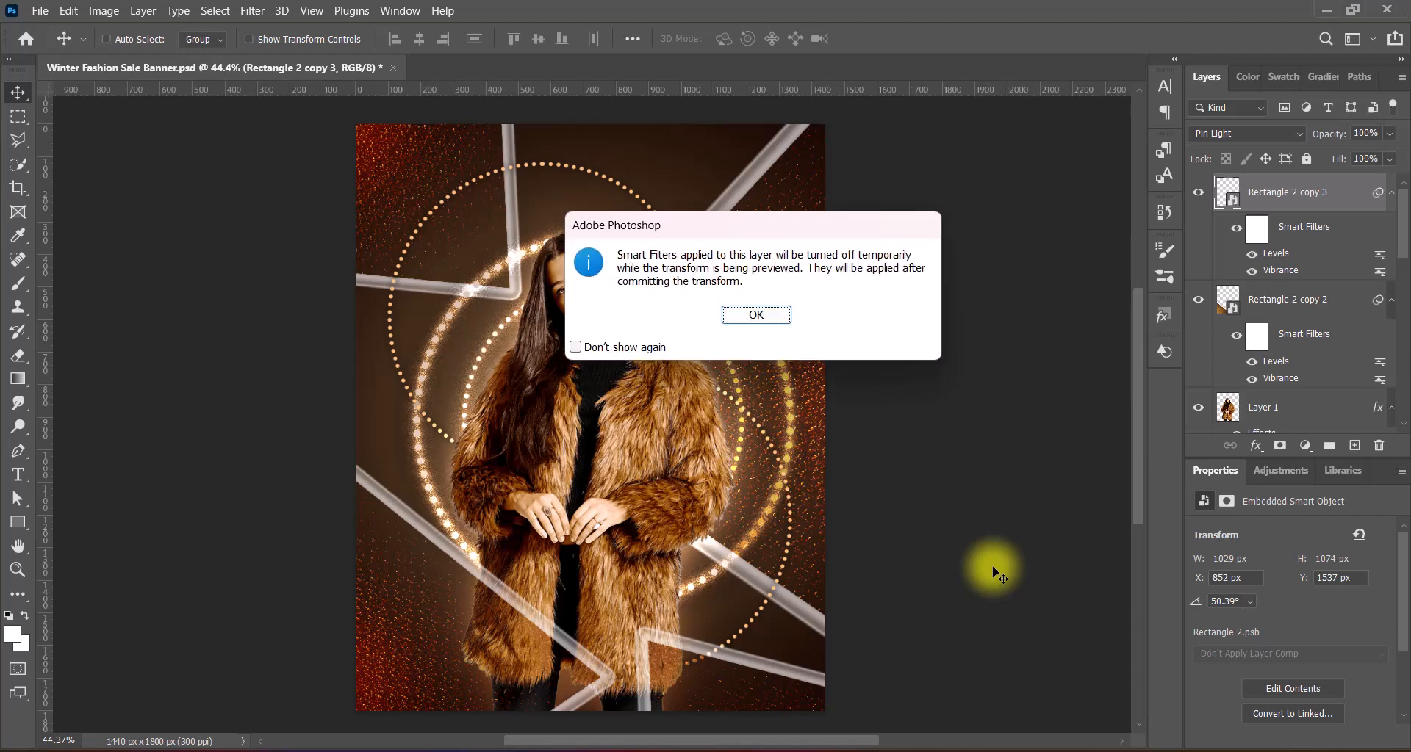
left_click(764, 315)
left_click_drag(795, 650, 731, 656)
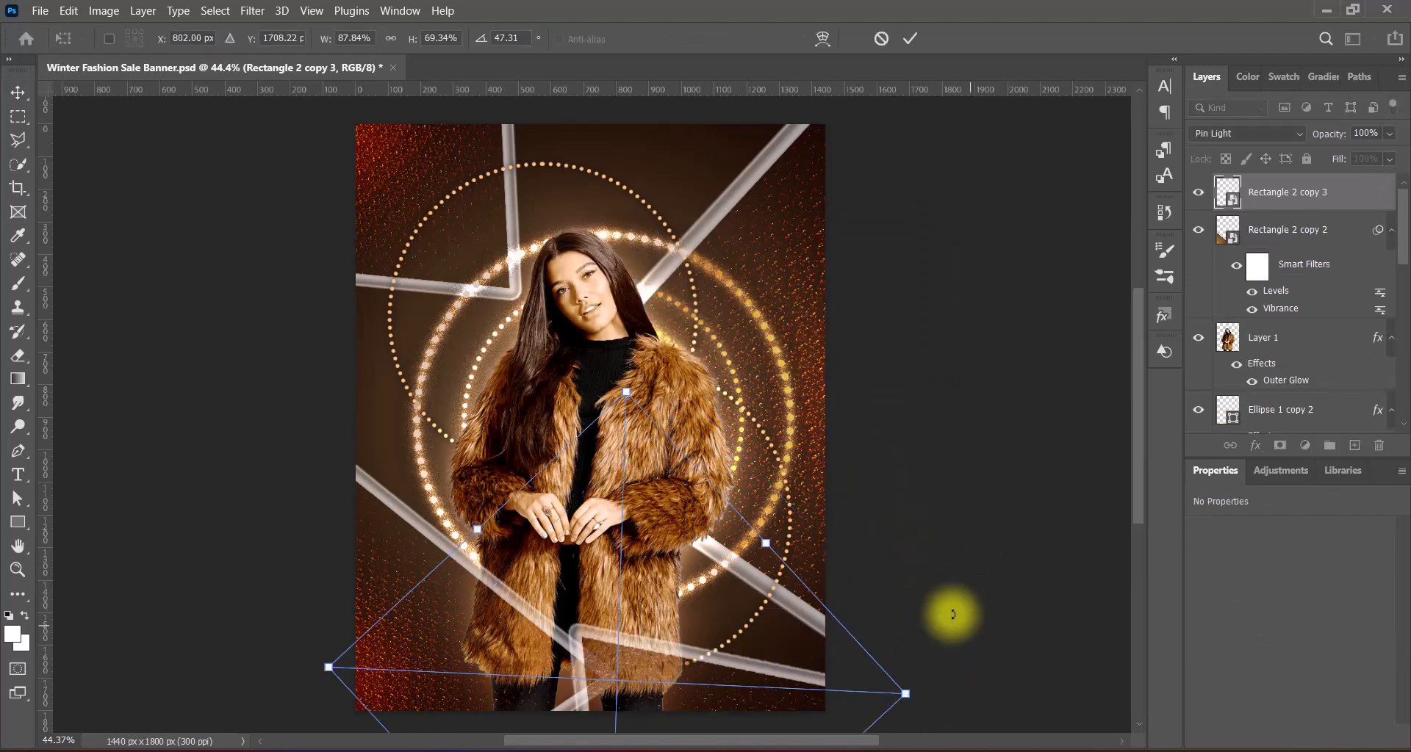
left_click_drag(979, 646, 892, 580)
left_click_drag(739, 680, 819, 708)
key("Return")
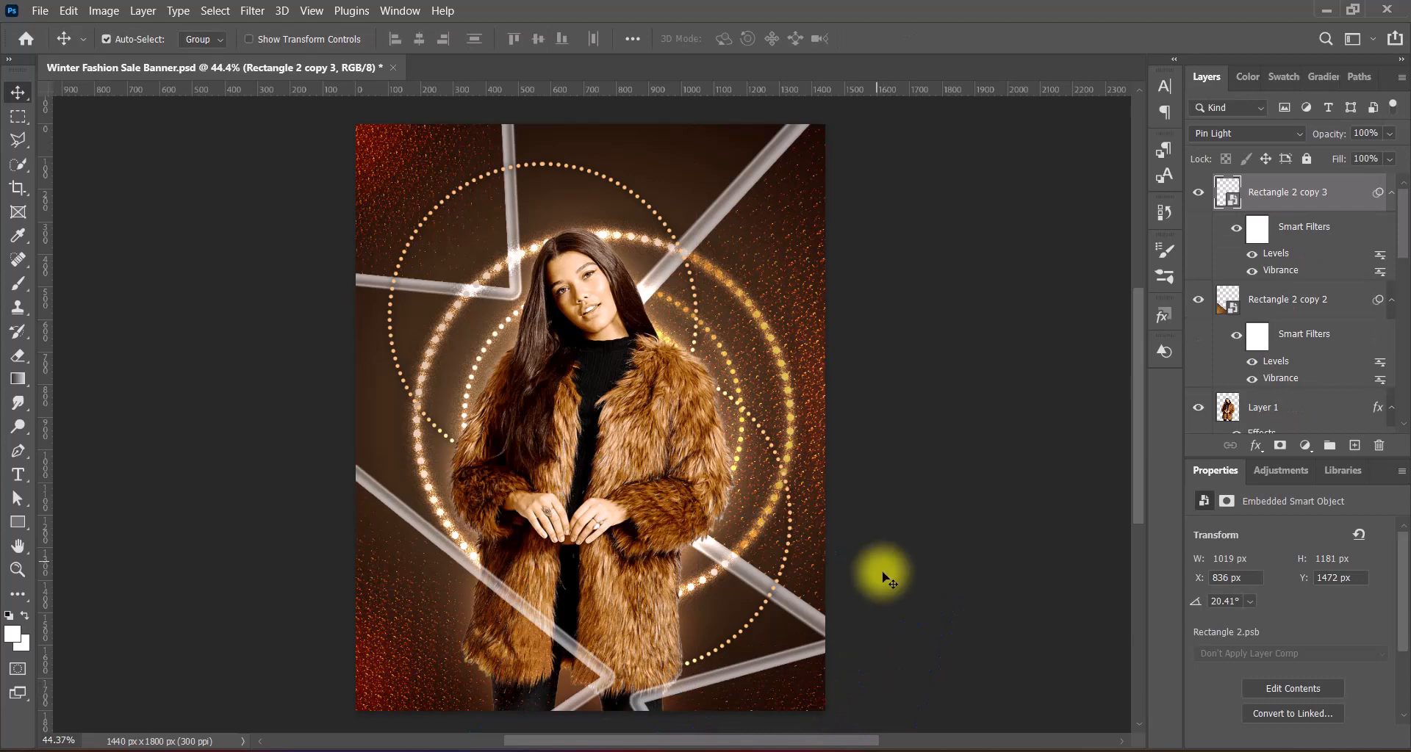
Step: Rasterize Rectangle 2 copy 2 and softly erase its frame over the coat with a 600 px eraser
left_click(573, 648)
right_click(1340, 302)
left_click(1220, 388)
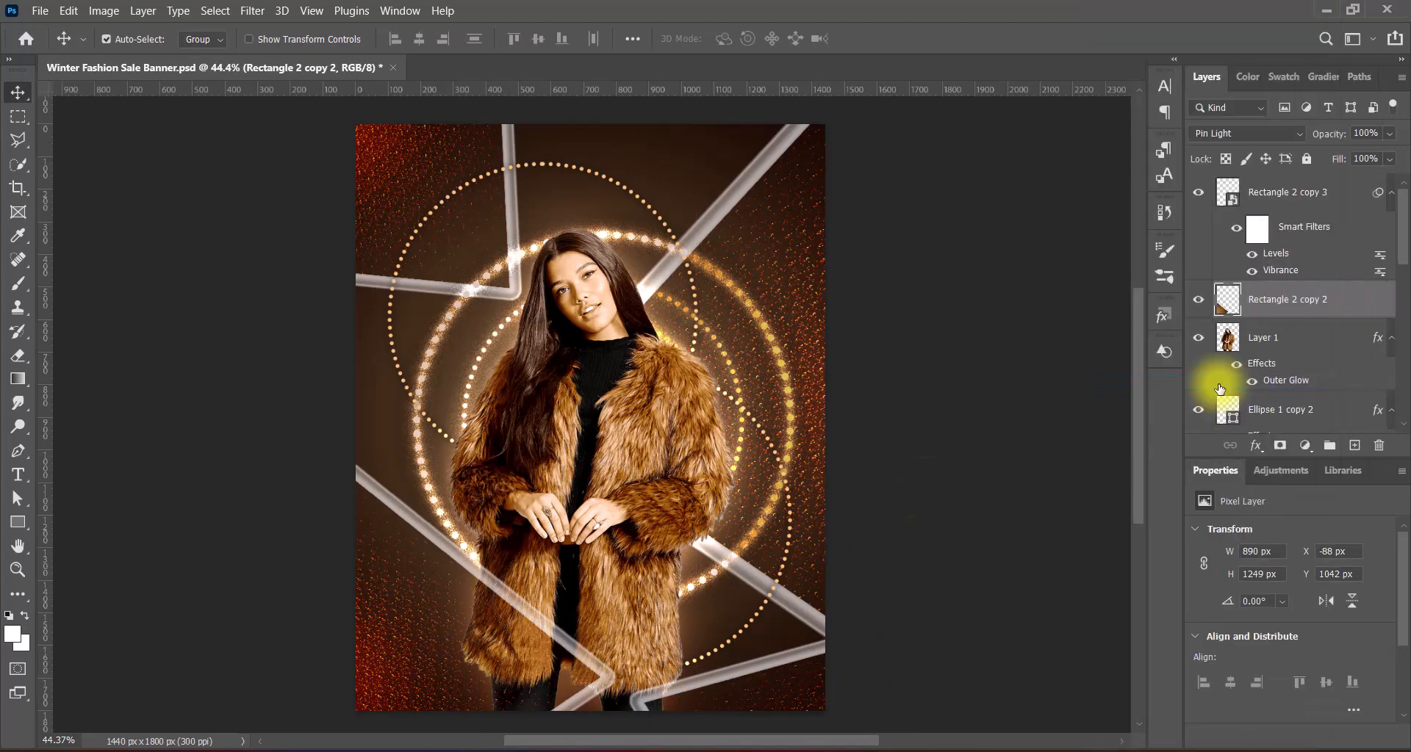
left_click(17, 355)
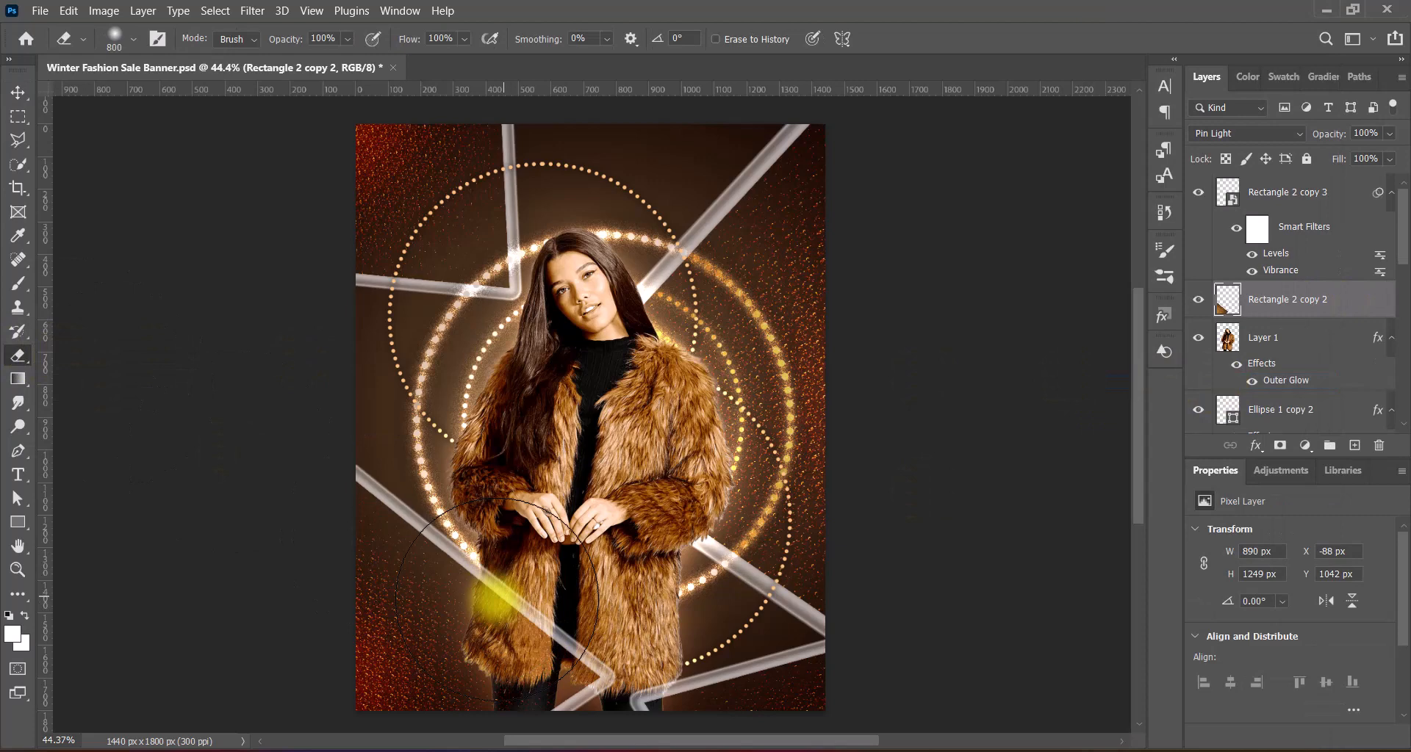
left_click(540, 619)
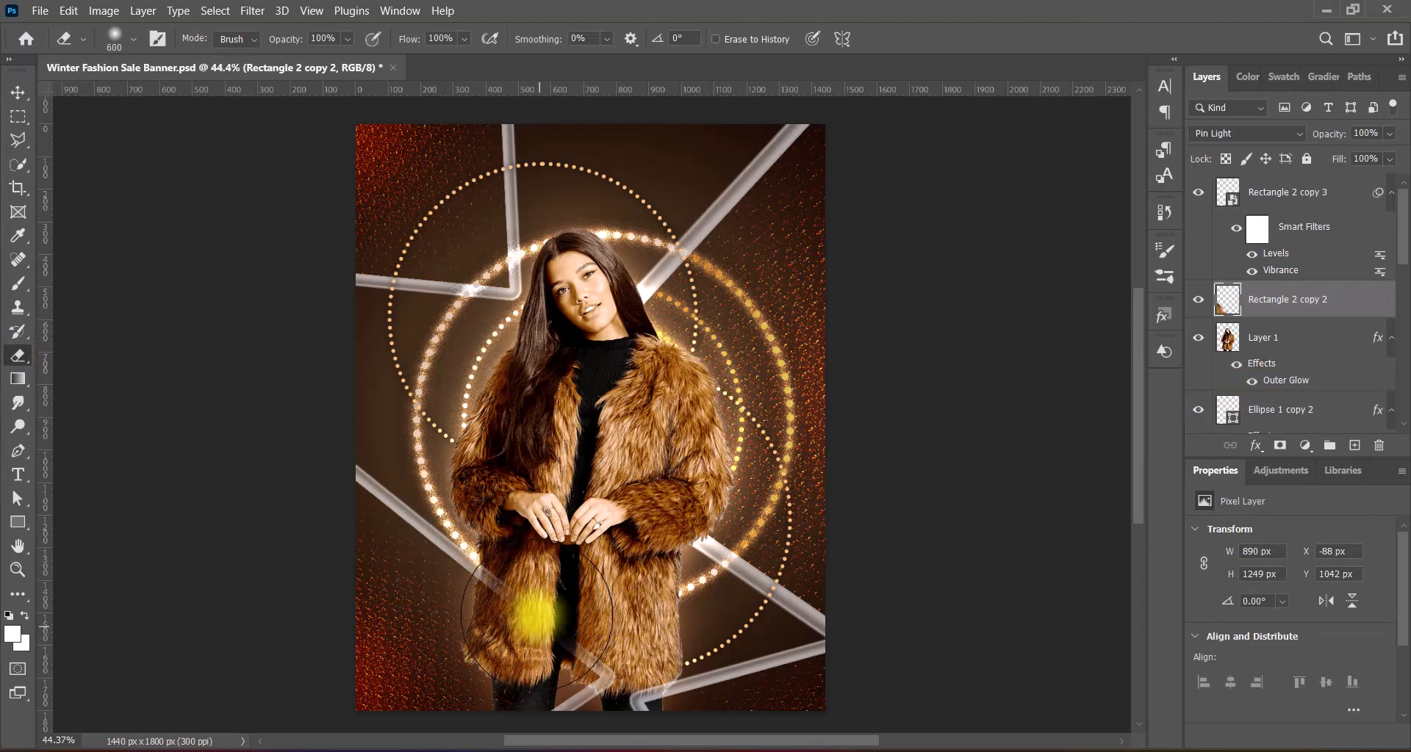
Step: Rasterize the Rectangle 2 and Rectangle 2 copy 3 smart object layers
scroll(1403, 253, "down", 3)
right_click(1363, 334)
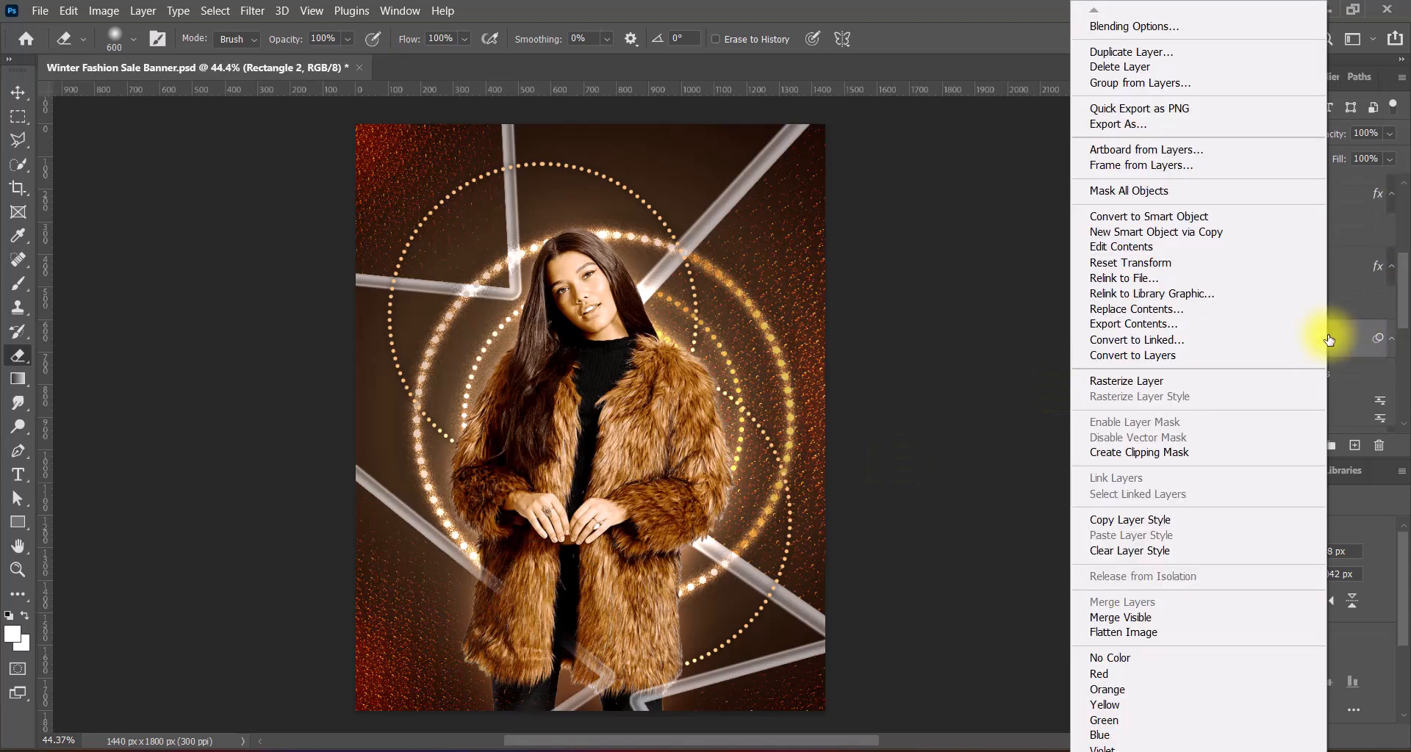
left_click(1254, 380)
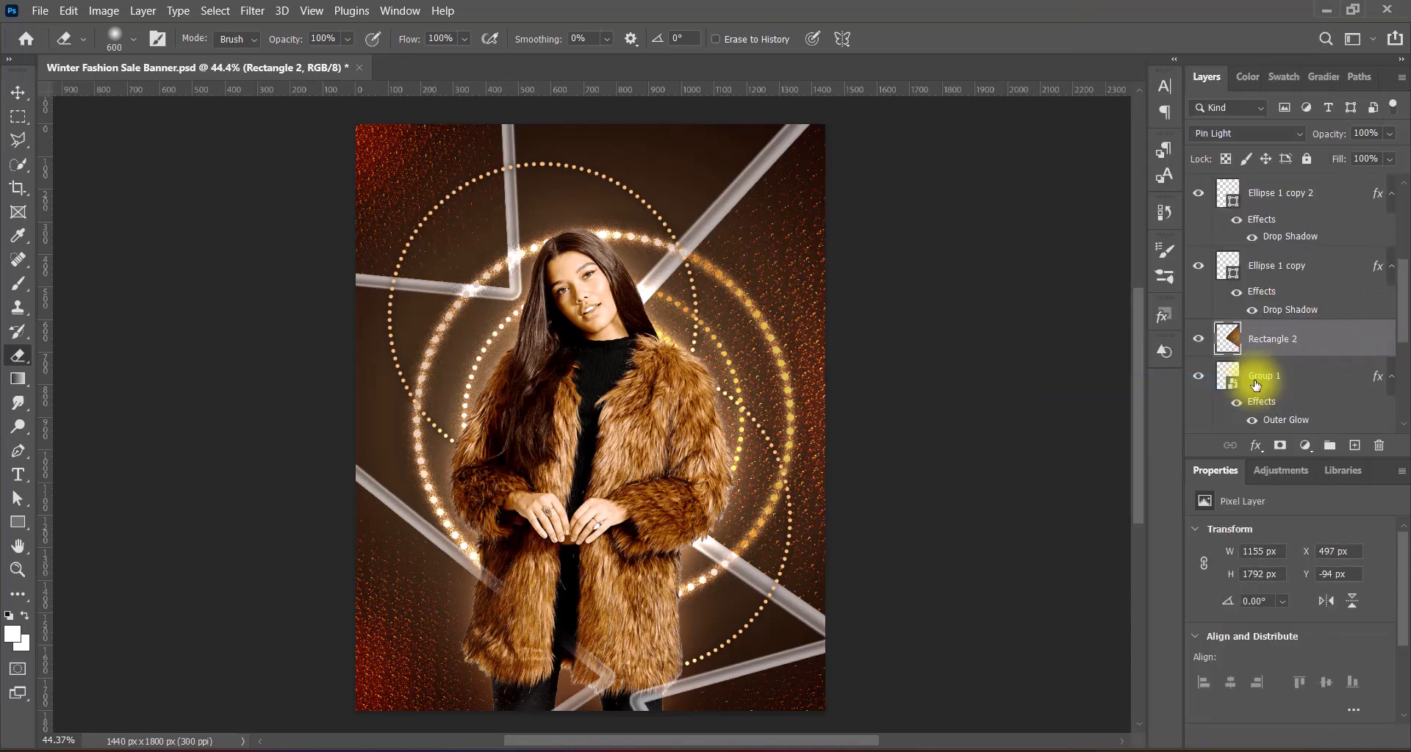
scroll(1259, 367, "up", 3)
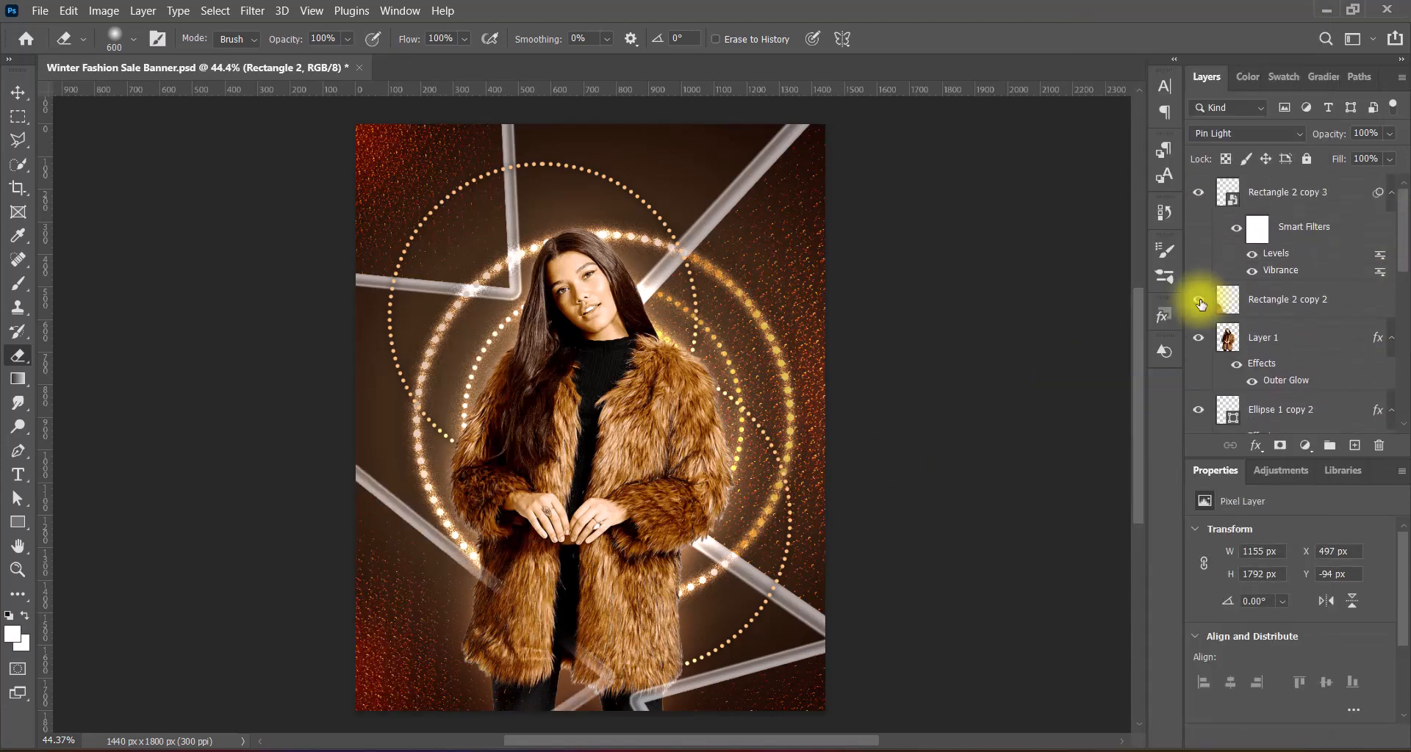
left_click(1197, 193)
right_click(1344, 192)
left_click(1183, 379)
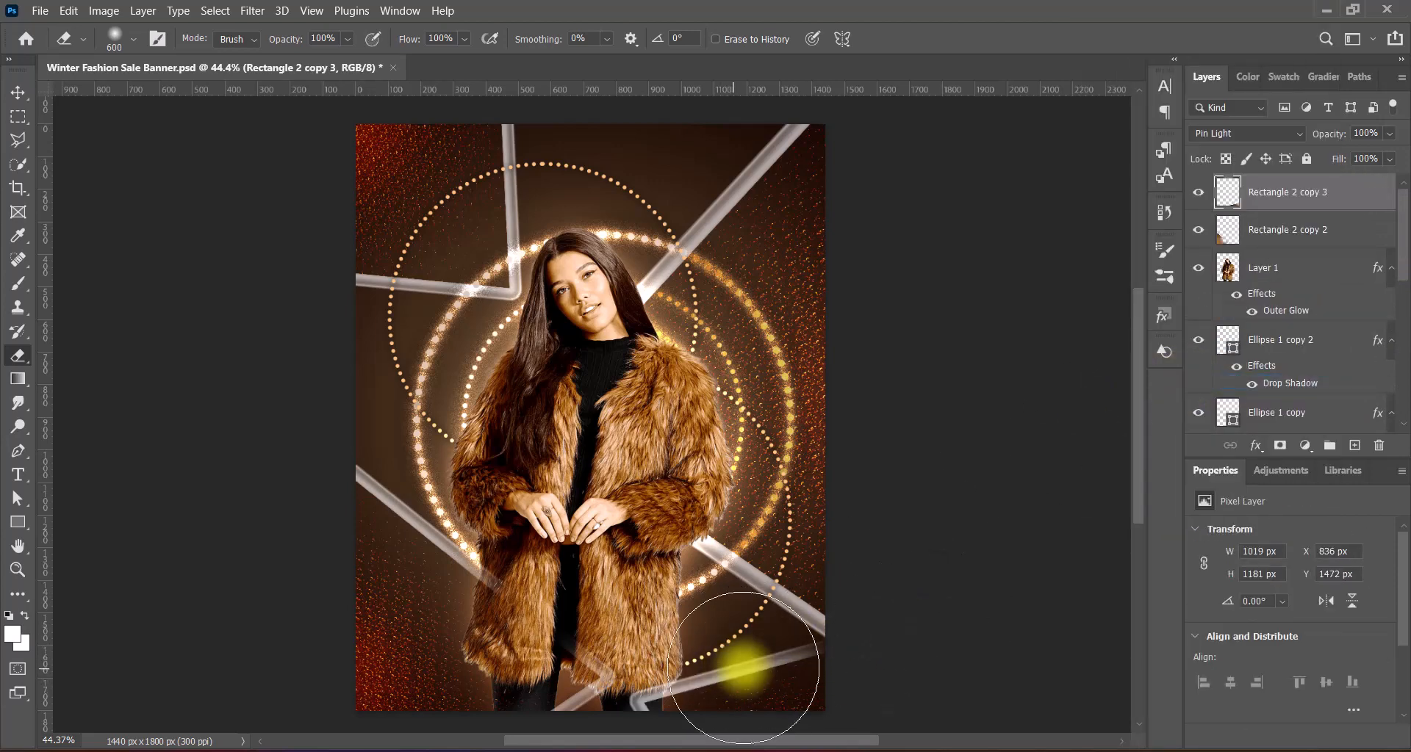
Step: Softly erase parts of the lower-right frame on Rectangle 2 copy 3 with the 600 px eraser
left_click_drag(743, 667, 921, 621)
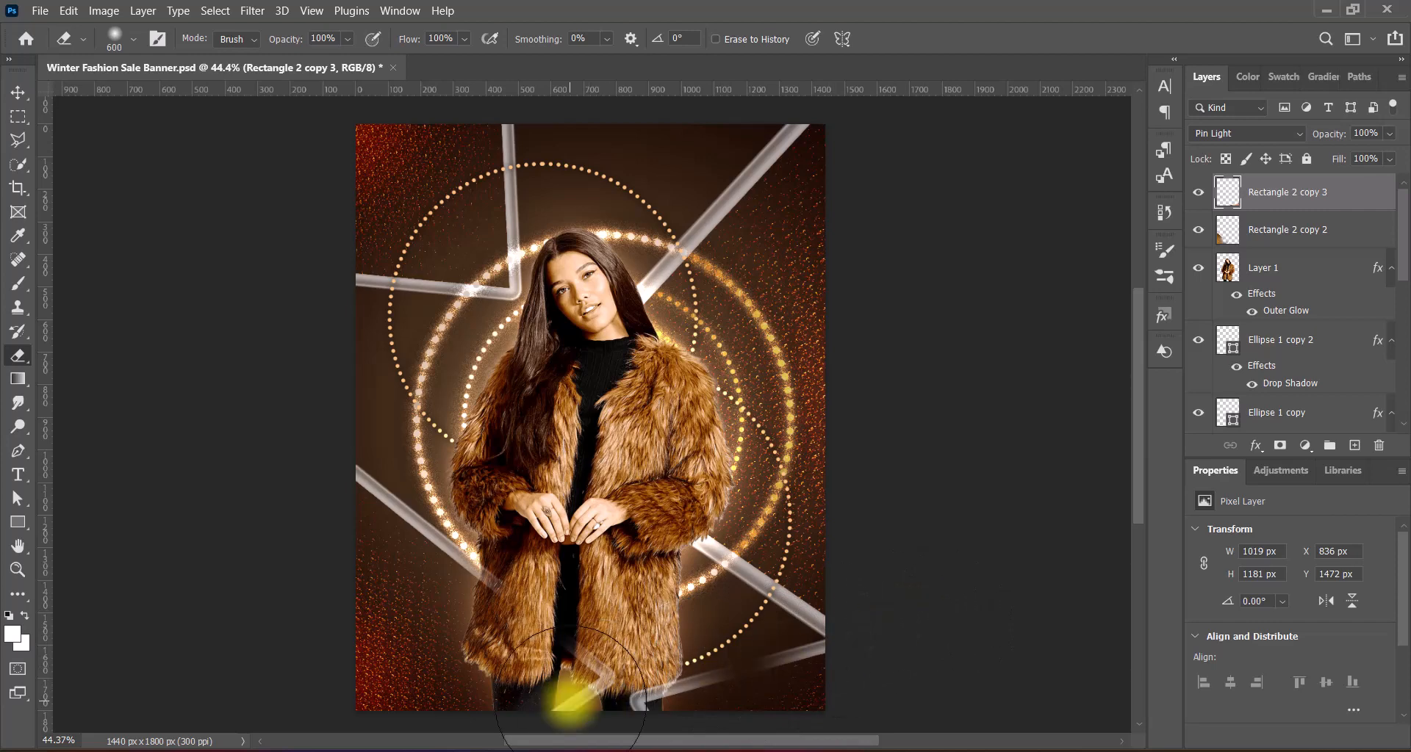
left_click(578, 694)
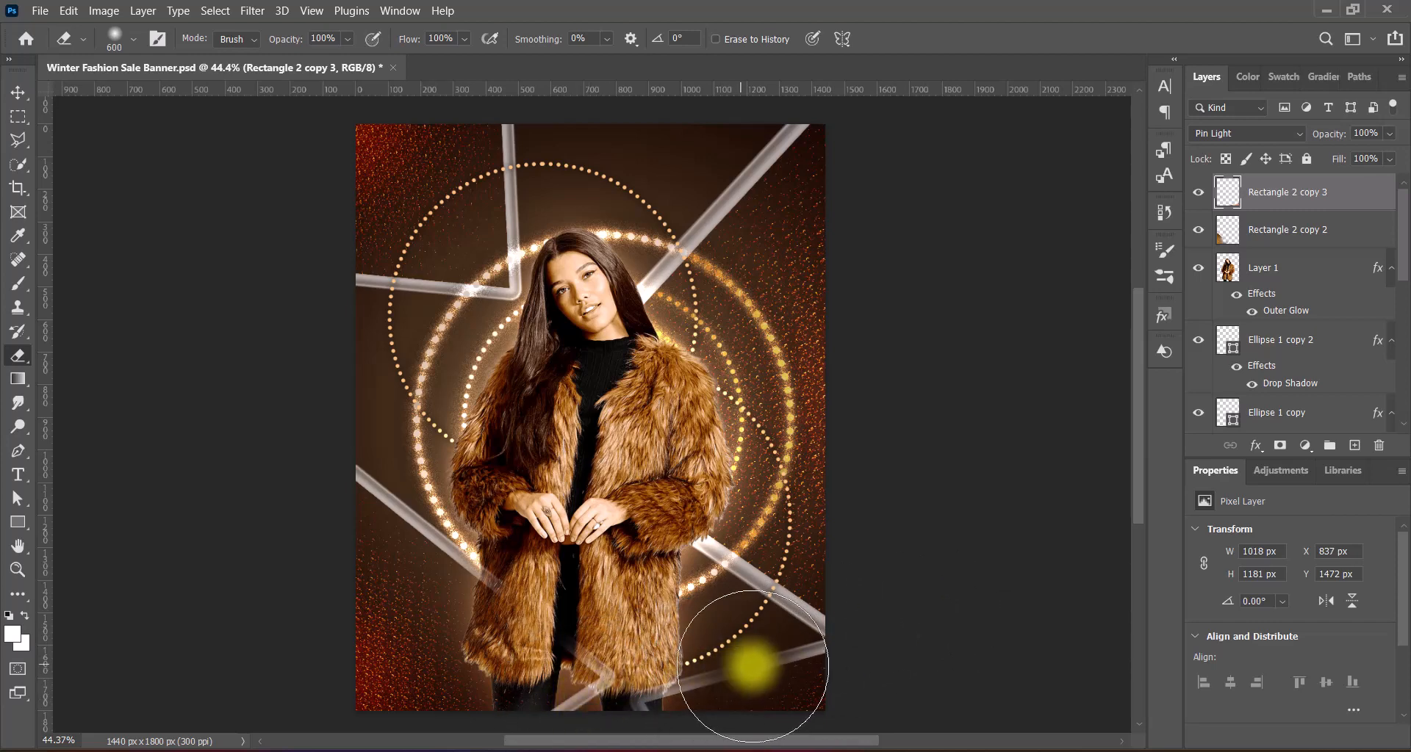
scroll(579, 680, "down", 3)
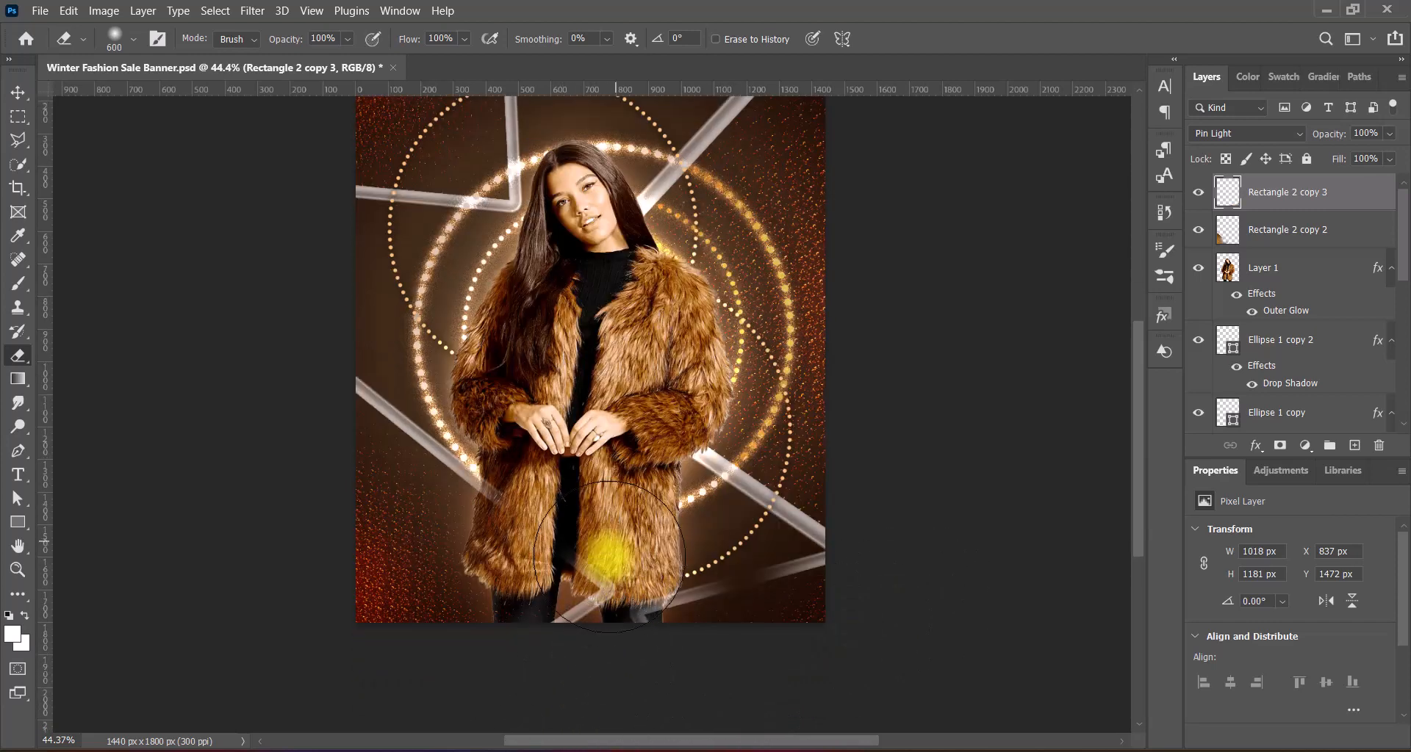
Step: Fade the end of the Rectangle 2 copy 2 frame where it meets the coat, using a 400 px eraser
left_click(1249, 233)
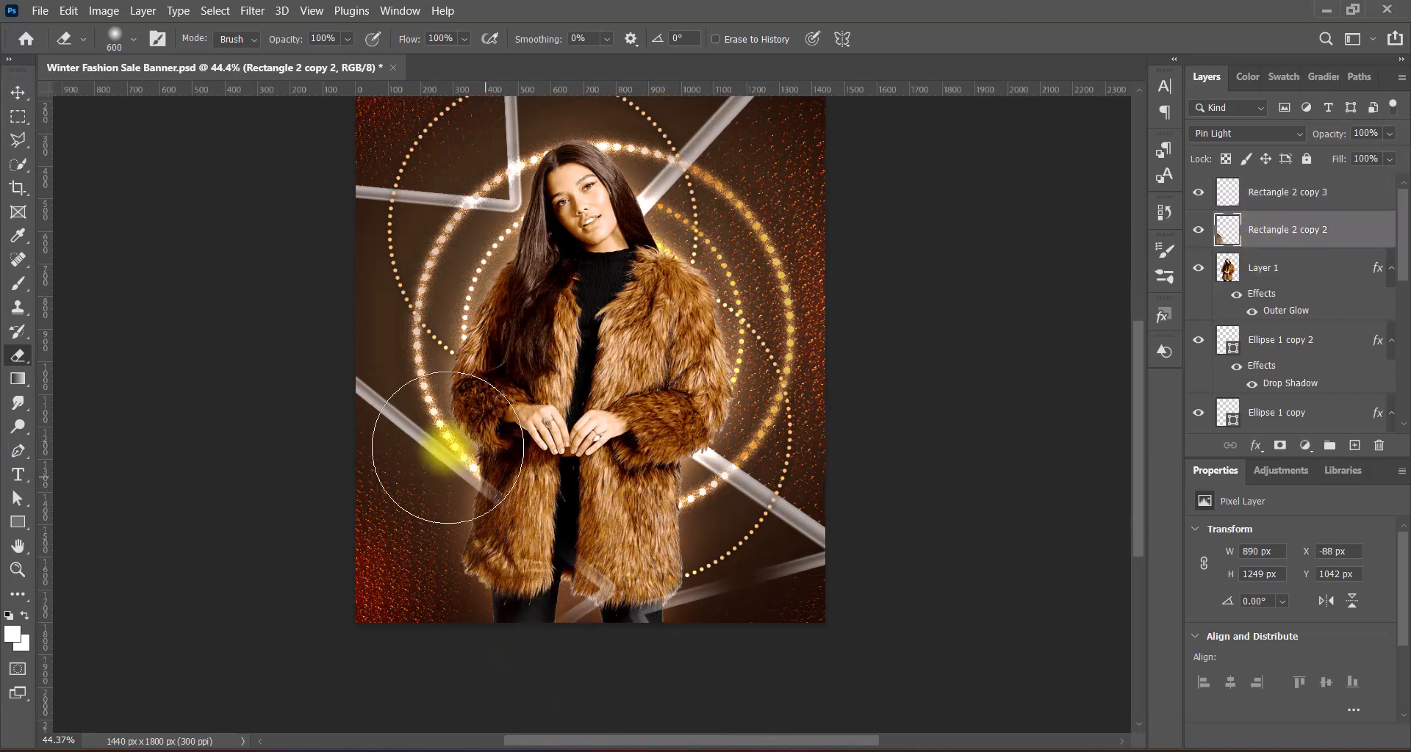
key("[")
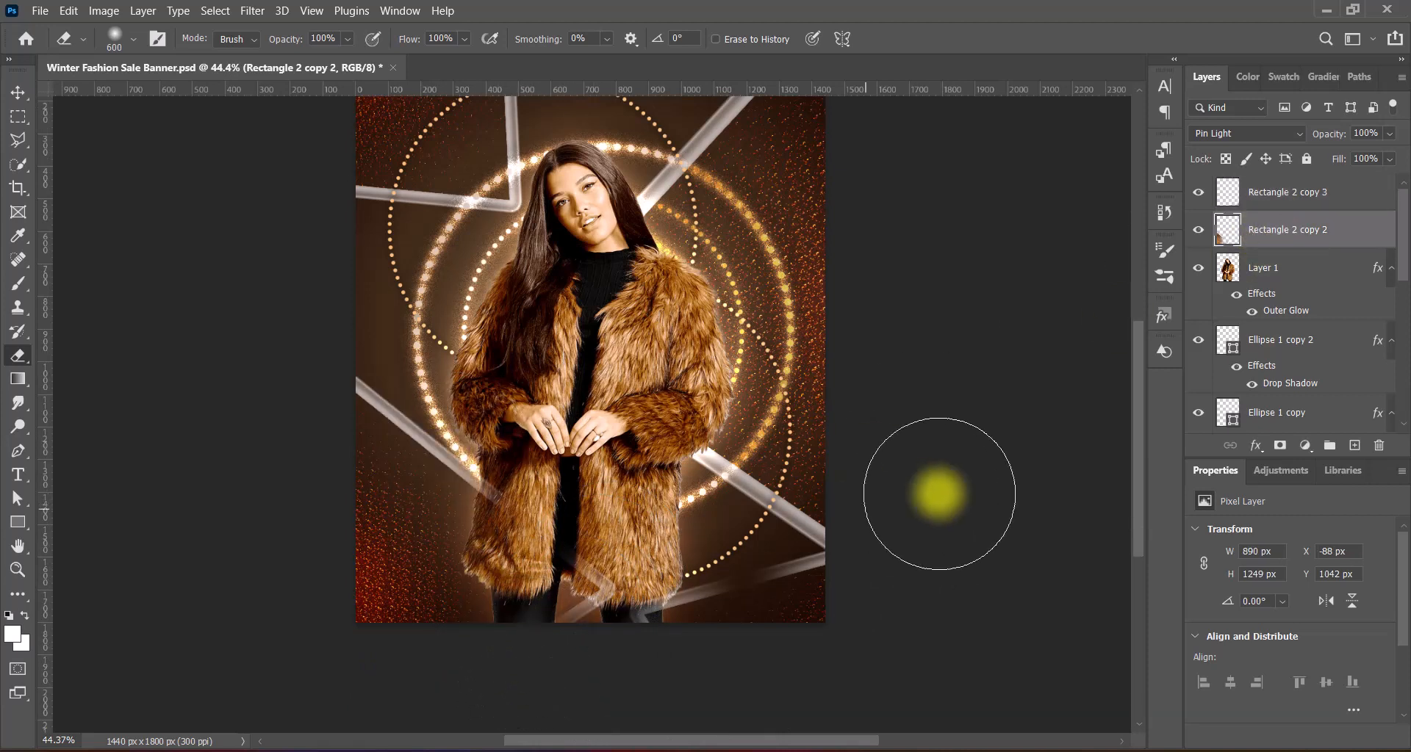
key("[")
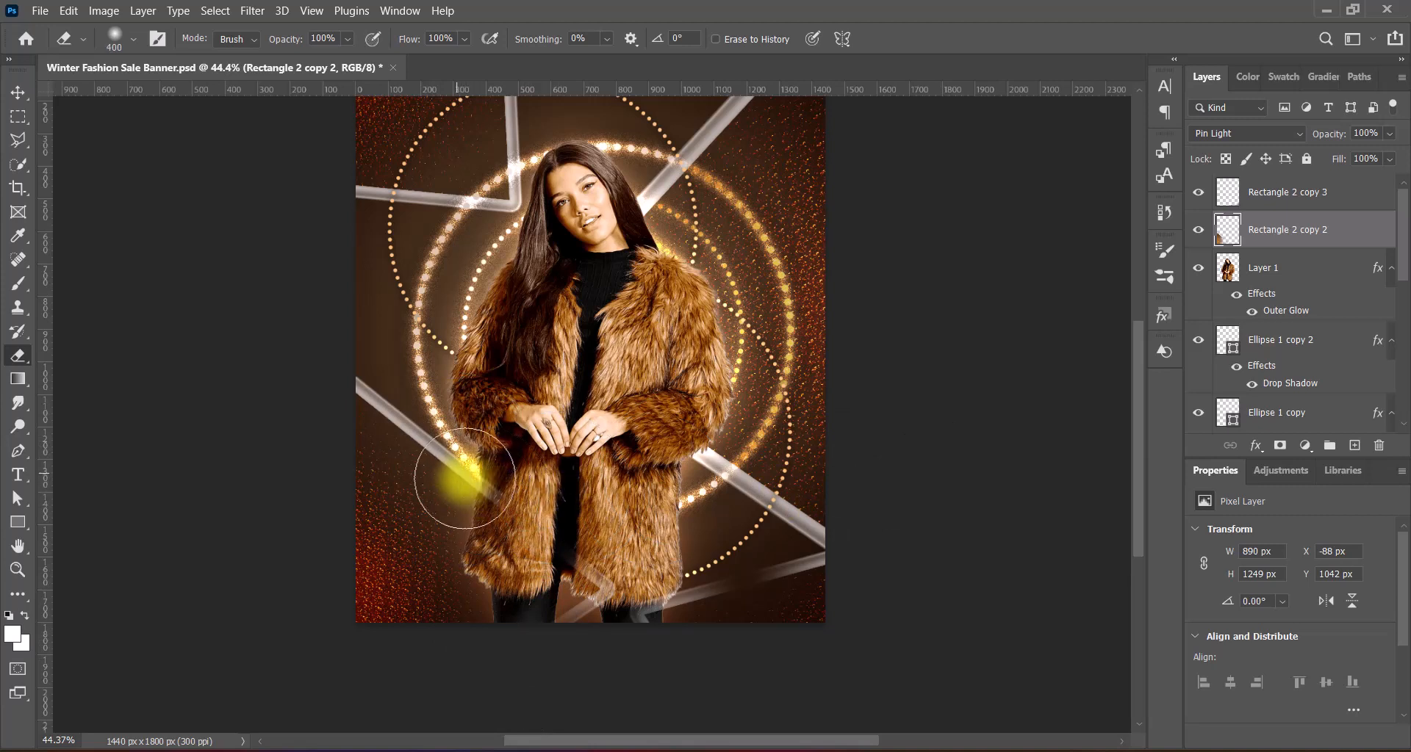
scroll(964, 478, "up", 3)
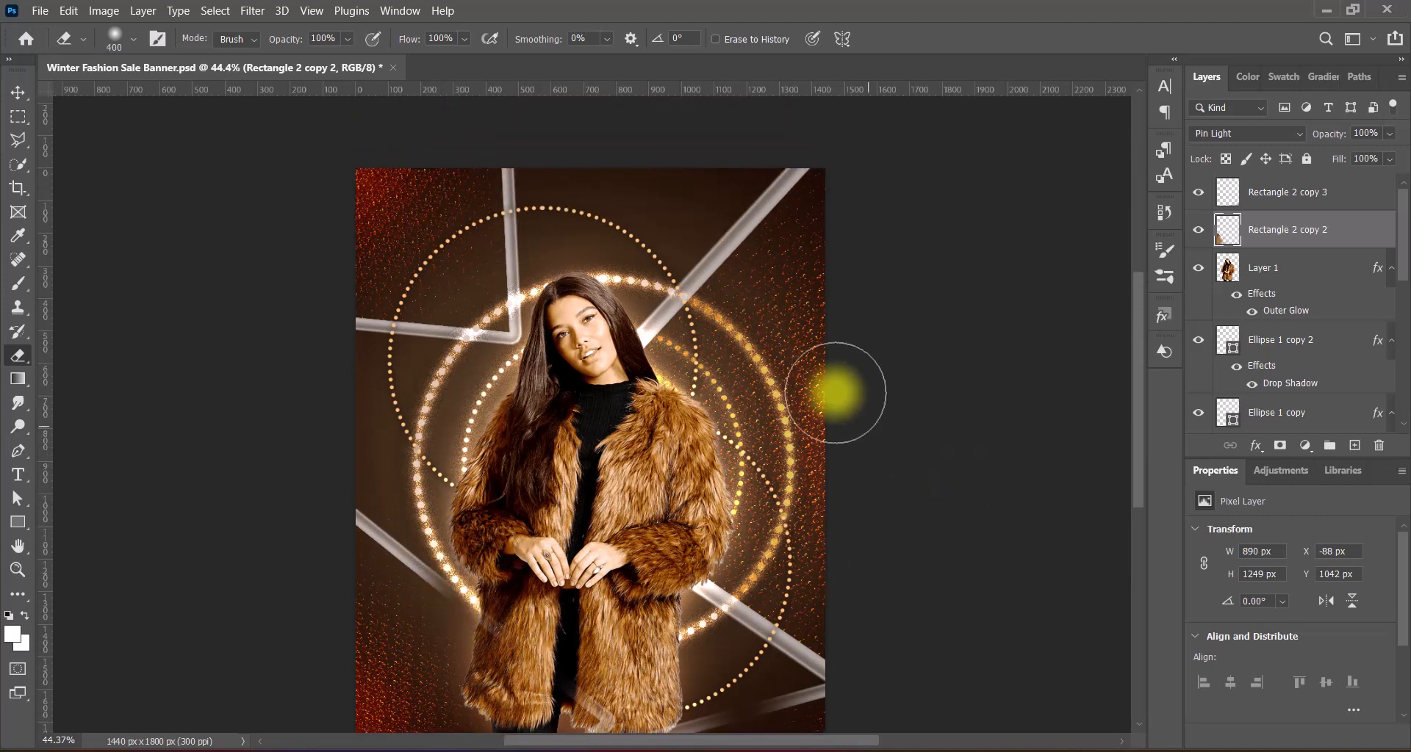
Step: Rasterize Rectangle 2 copy and soften its upper-left frame at the inner corner and canvas edge with a 500 px eraser
left_click_drag(1401, 235, 1405, 322)
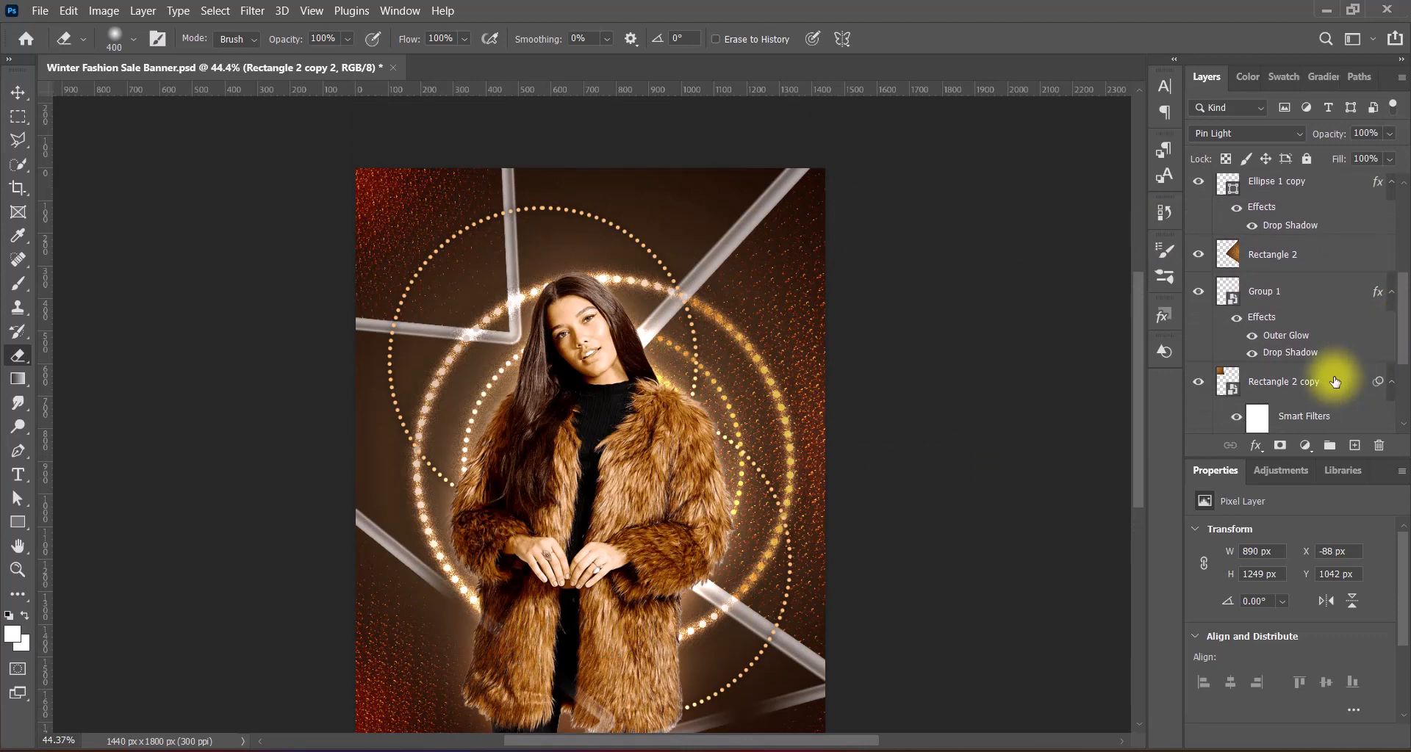
left_click(1249, 382)
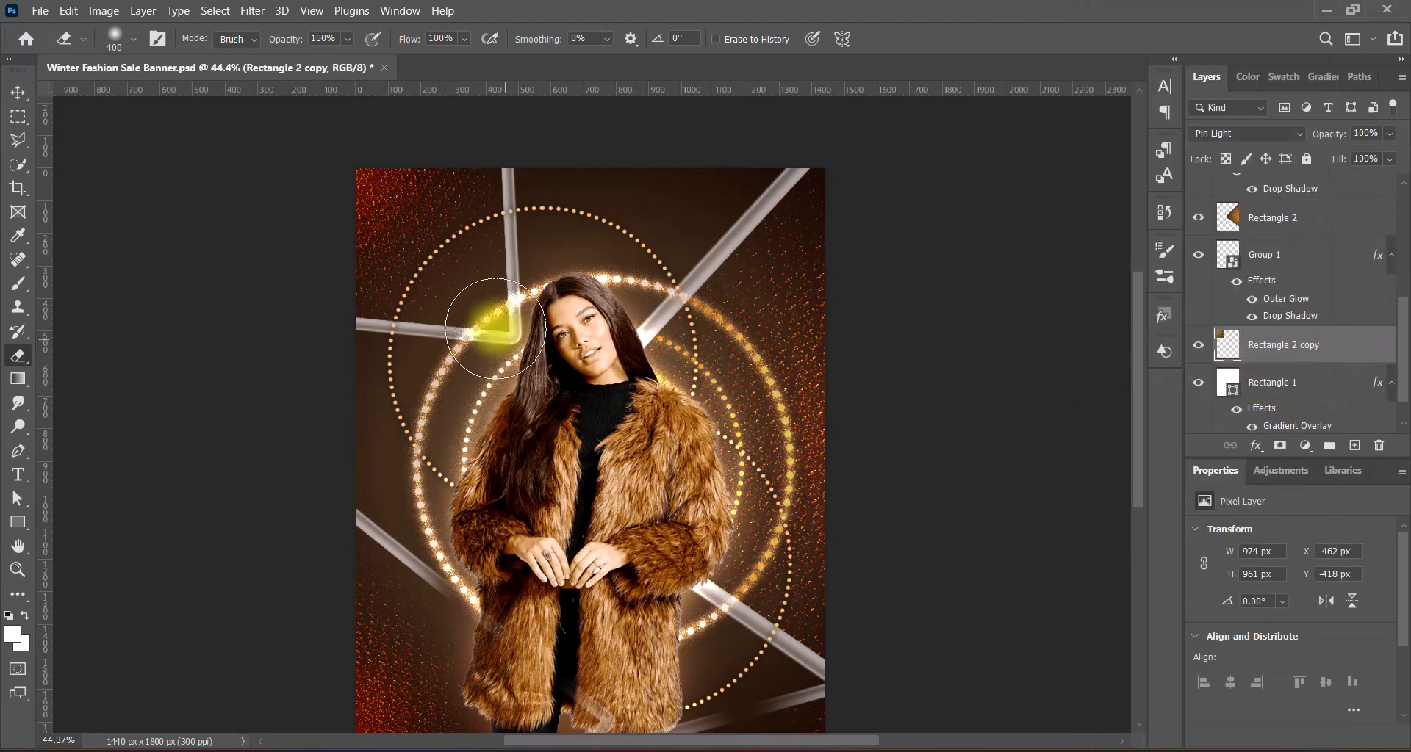
key("]")
left_click(502, 328)
left_click(513, 169)
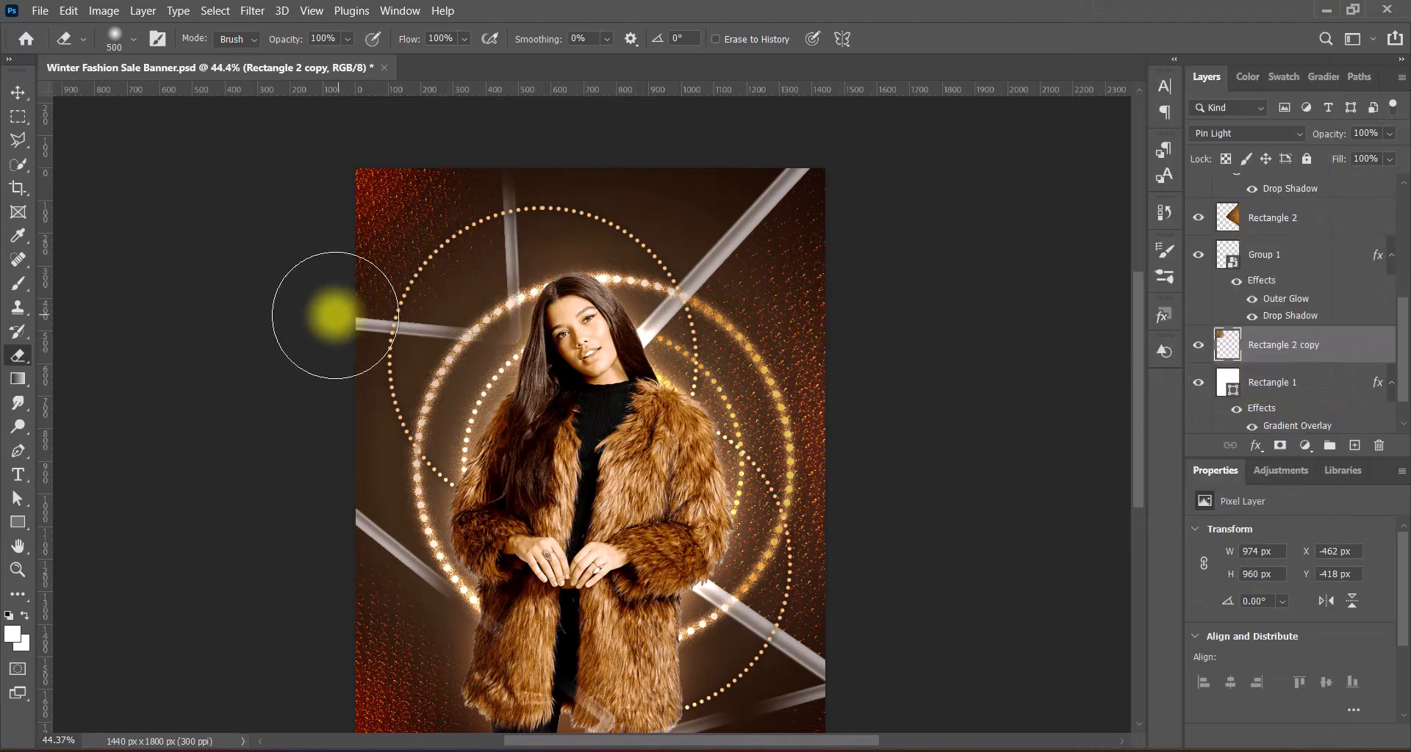
Step: Apply Brightness/Contrast to the lower-left shape, Rectangle 2 copy 2, with contrast set to 100
scroll(943, 330, "down", 3)
left_click(18, 93)
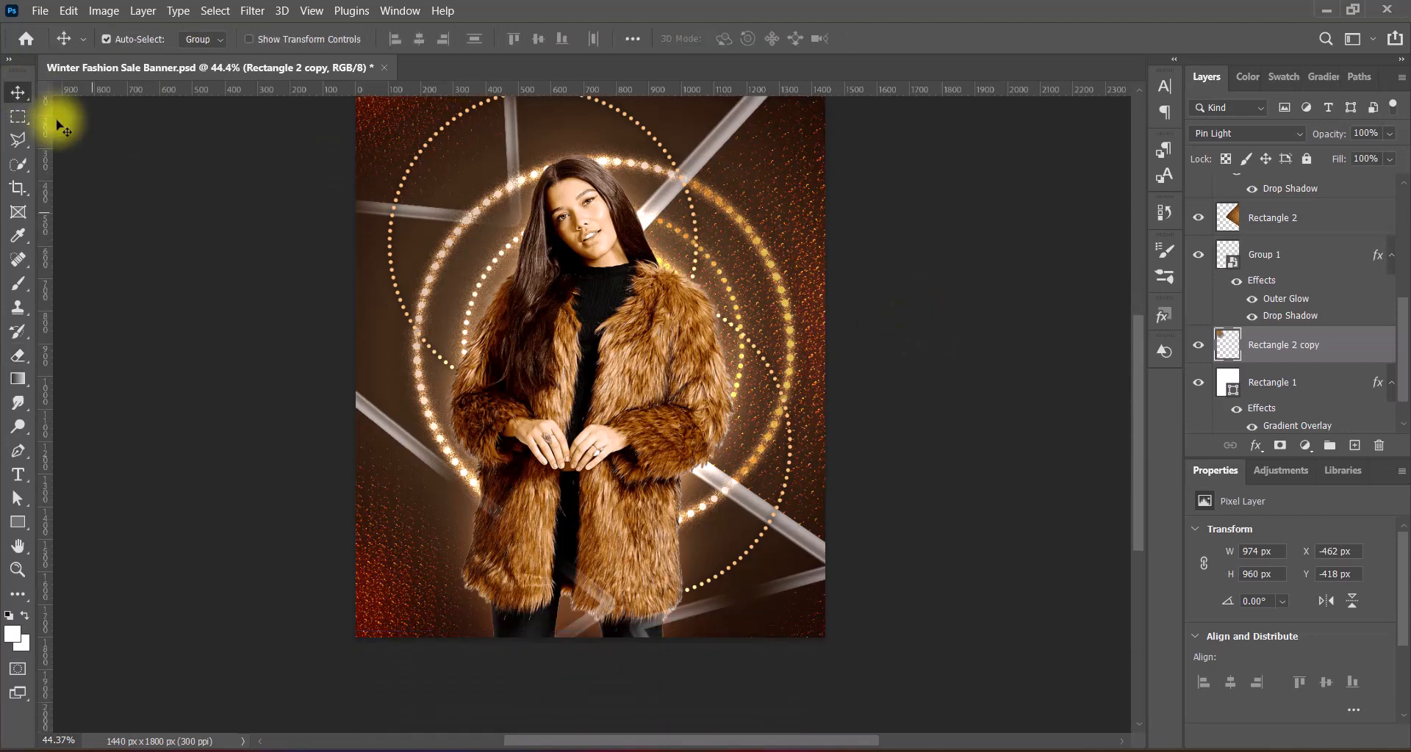
left_click(373, 417)
left_click(110, 11)
mouse_move(176, 54)
left_click(315, 54)
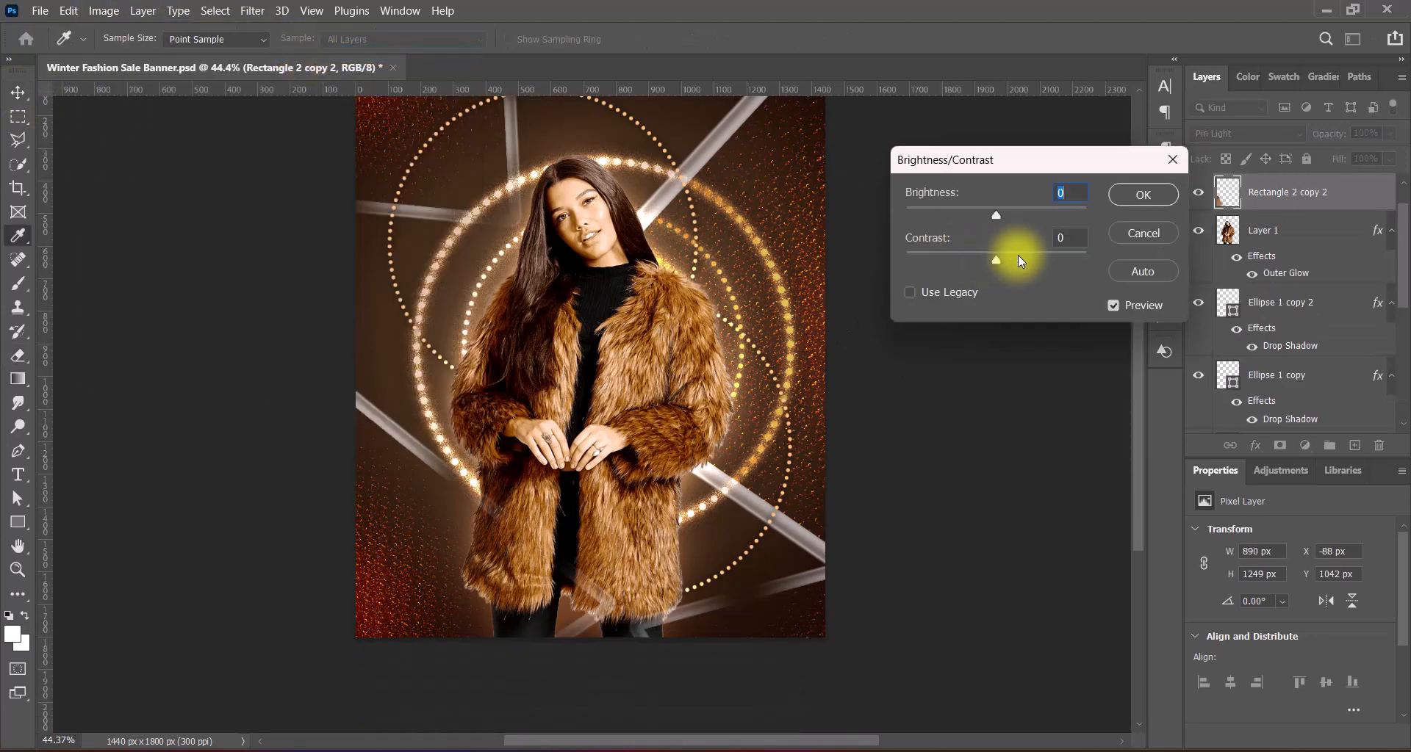
left_click_drag(997, 261, 1009, 260)
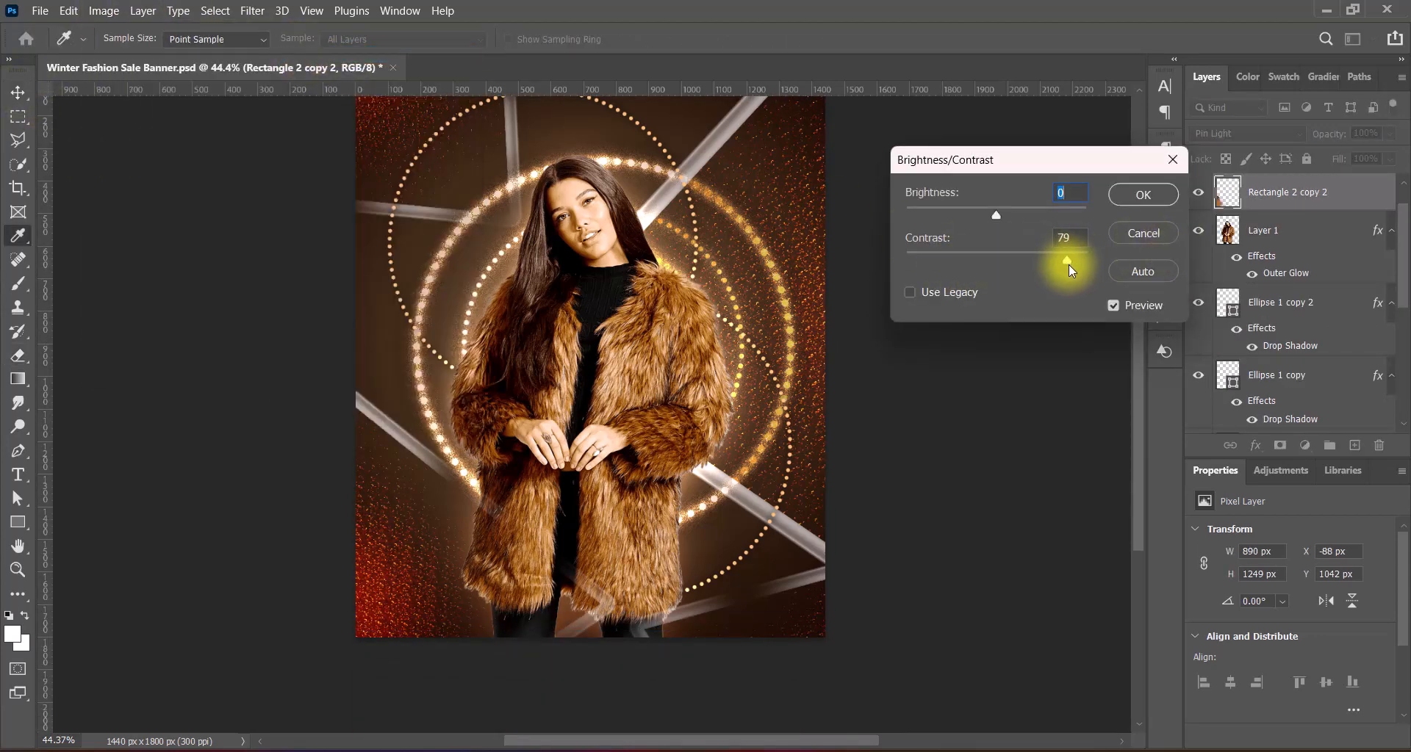
key("Tab")
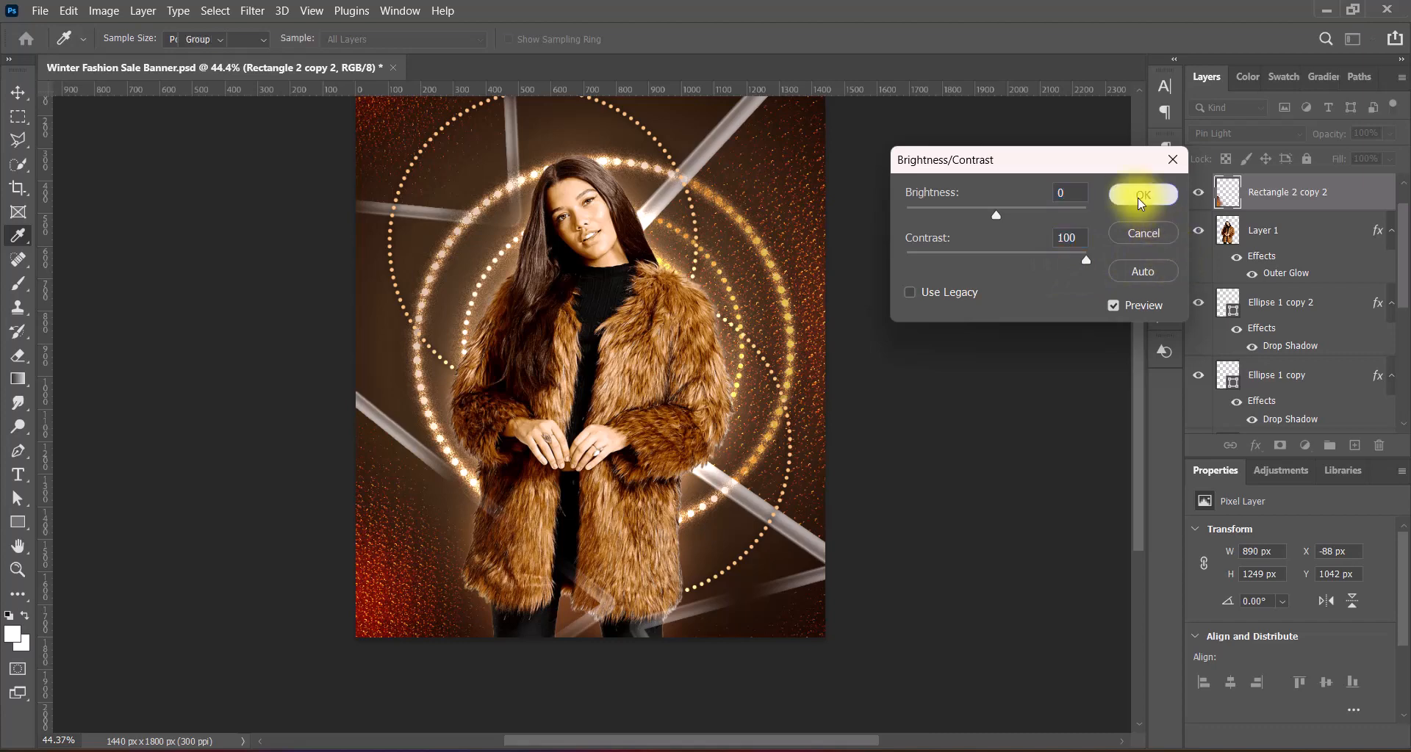
left_click(1140, 196)
Step: Apply Brightness/Contrast to the lower-right shape, Rectangle 2 copy 3, with contrast set to 100
key("ctrl+j")
left_click(111, 11)
mouse_move(176, 55)
left_click(315, 54)
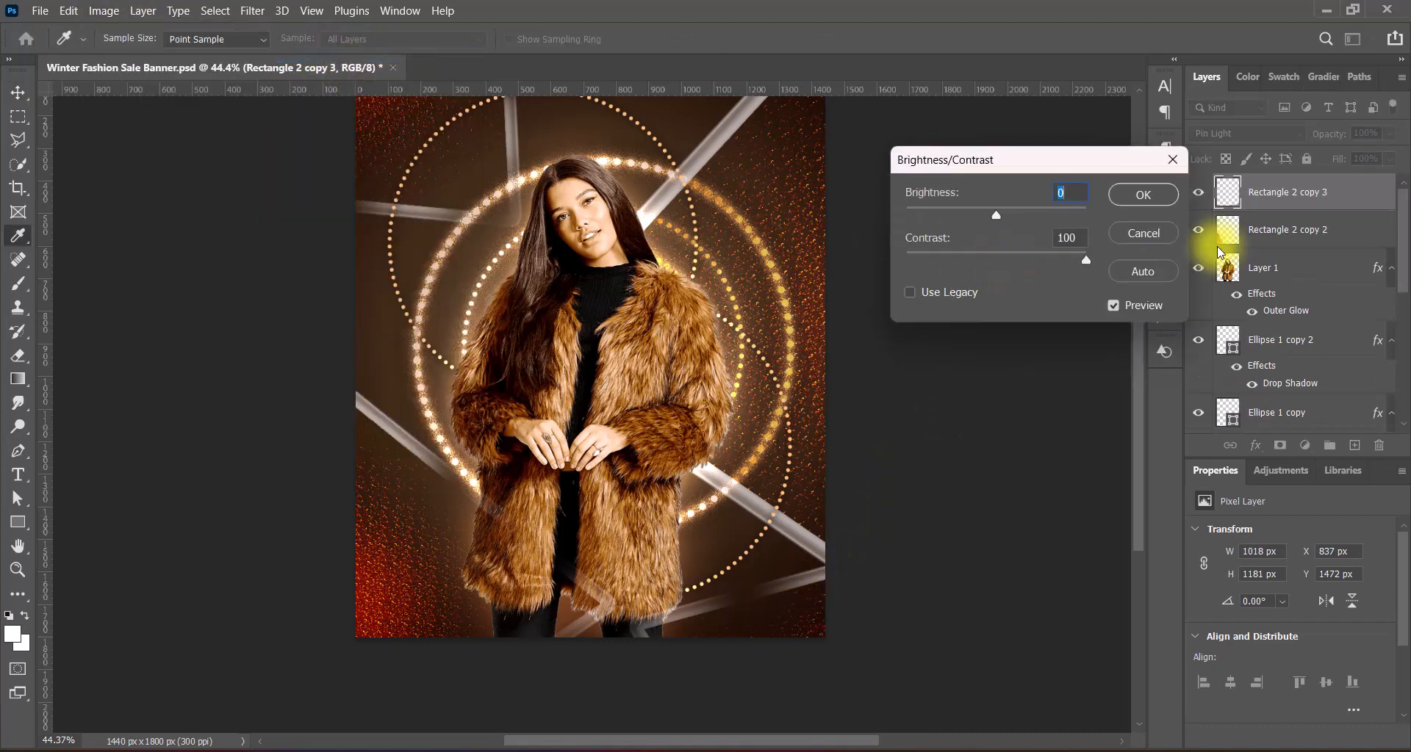
key("Tab")
left_click(1156, 200)
Step: Adjust the contrast of the upper-left corner shape, Rectangle 2 copy, with Brightness/Contrast
scroll(857, 214, "up", 2)
left_click(369, 156)
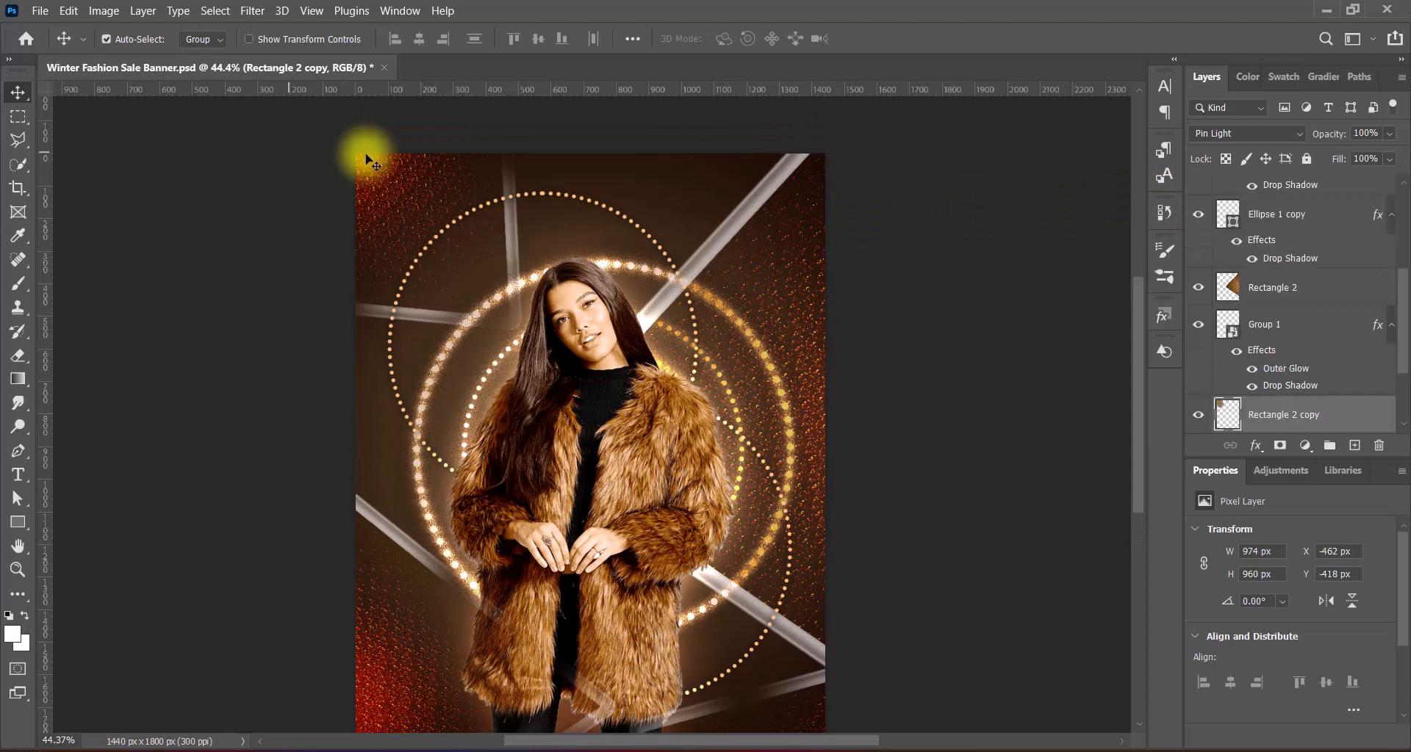
left_click(104, 11)
mouse_move(176, 54)
left_click(315, 54)
key("Tab")
left_click(1143, 194)
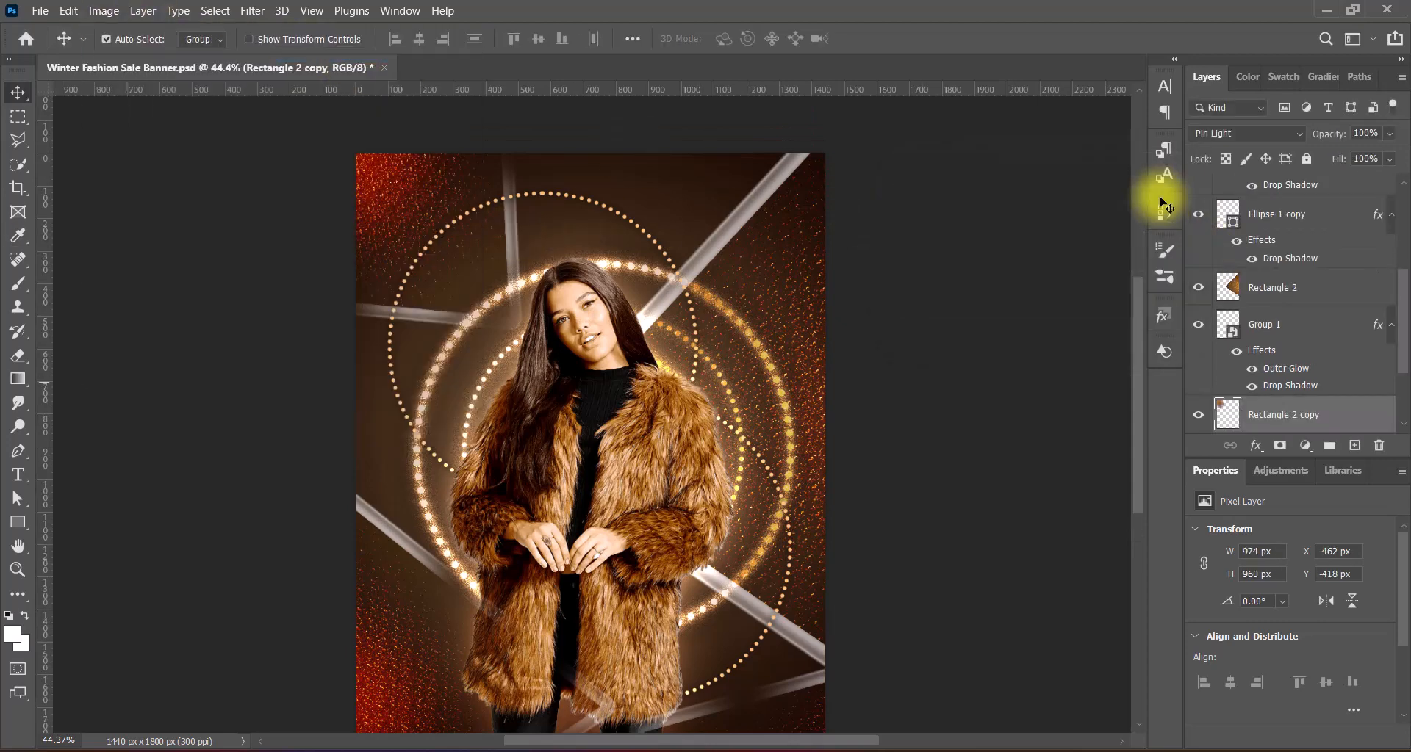
Step: Fade the red texture in the canvas's upper-left corner on Rectangle 2 copy with an 800 px eraser
left_click(17, 355)
key("bracketright")
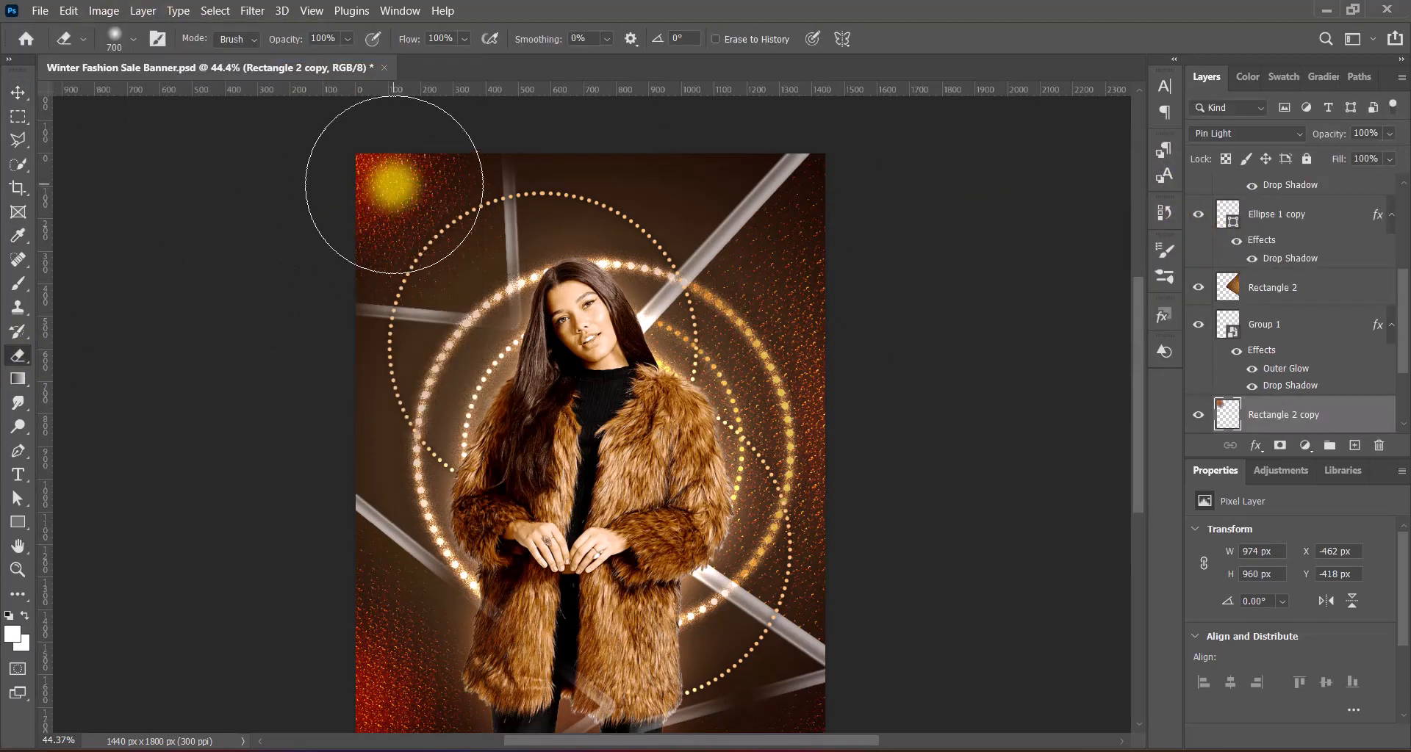
left_click(394, 185)
key("ctrl+z")
left_click(392, 183)
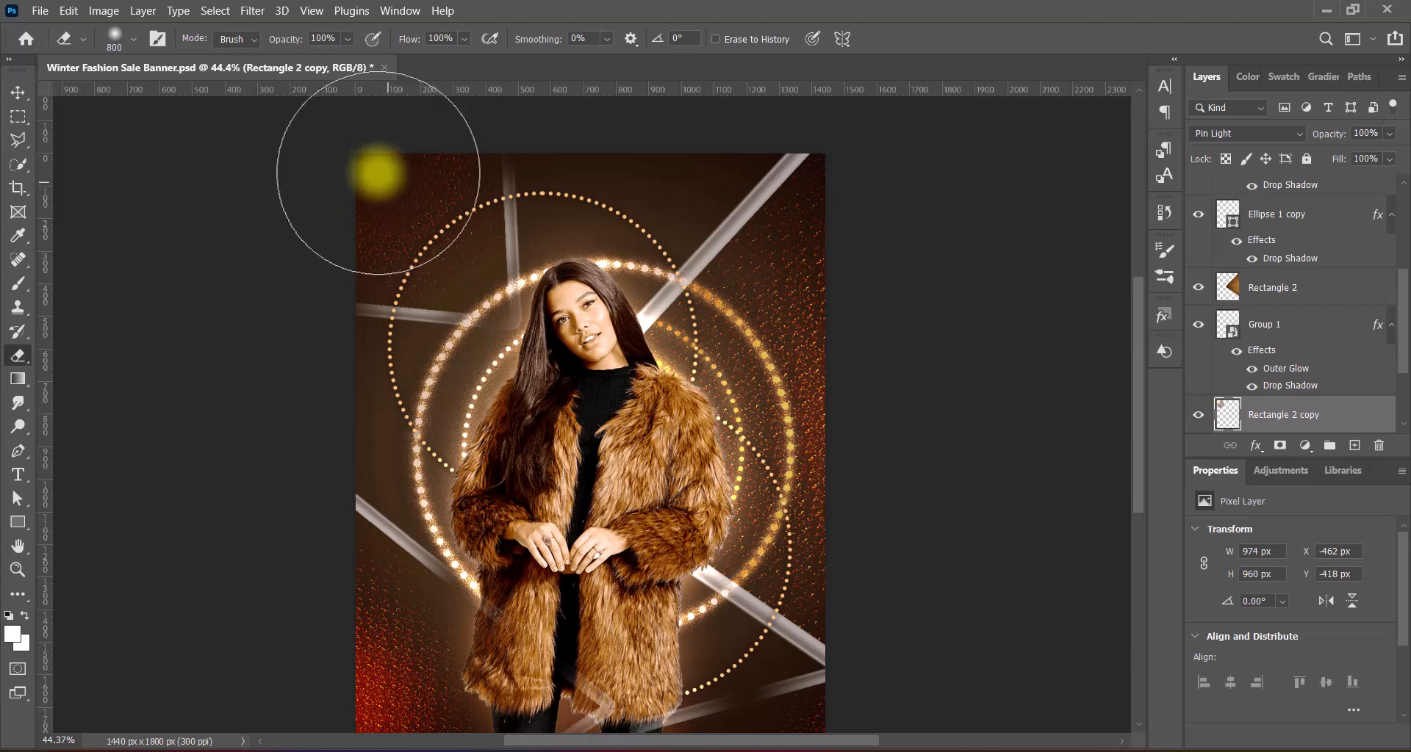
scroll(583, 314, "down", 3)
Step: Fade the red texture in the lower-left corner on Rectangle 2 copy 2 with the 800 px eraser, and save the document
left_click(17, 92)
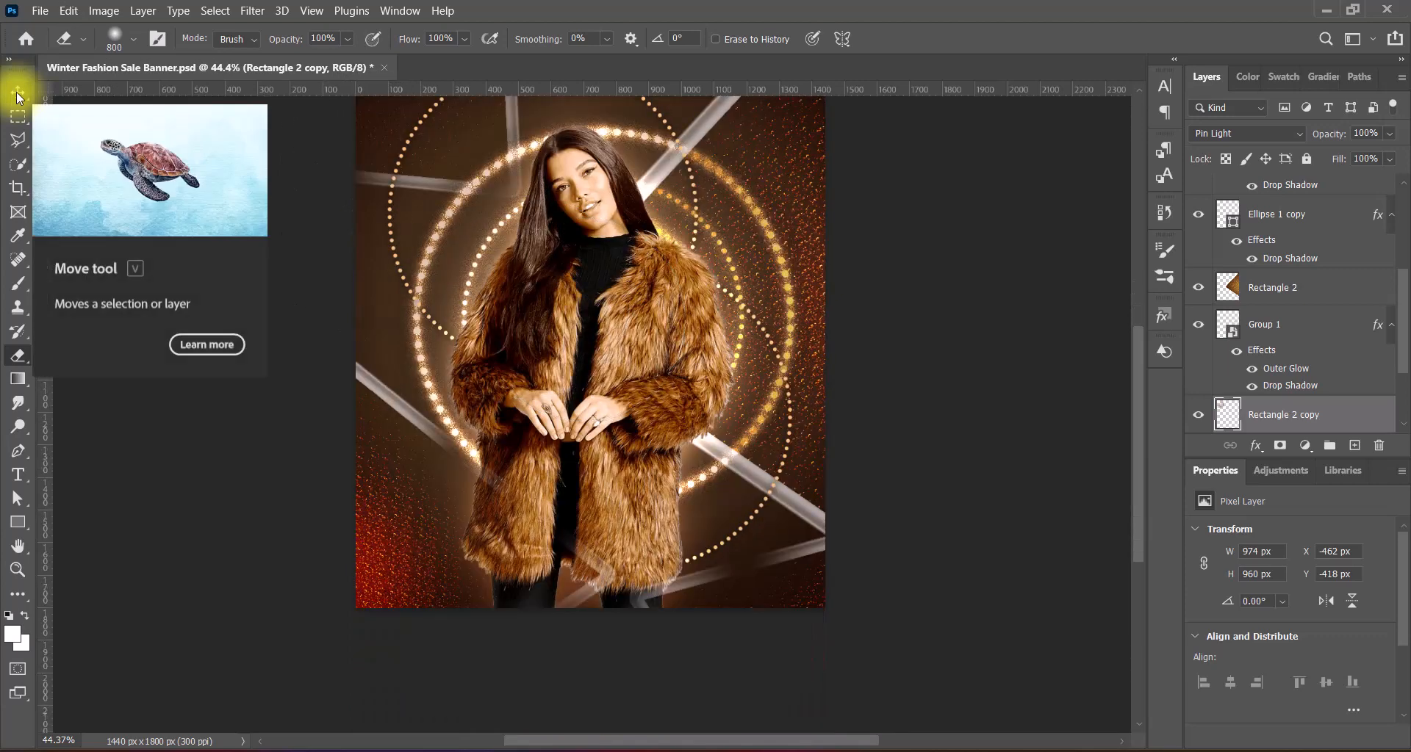
left_click(380, 388)
left_click(18, 356)
left_click(360, 577)
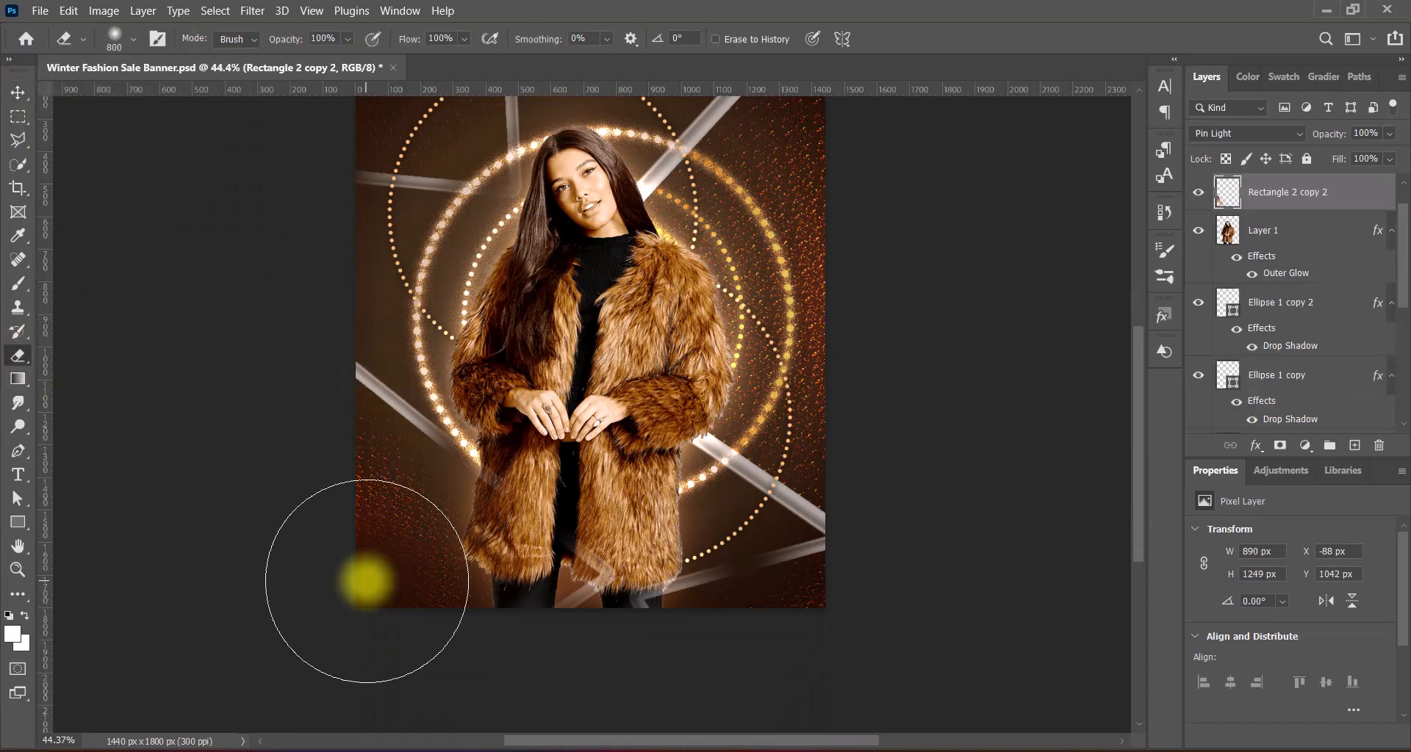
left_click(17, 92)
scroll(911, 457, "up", 3)
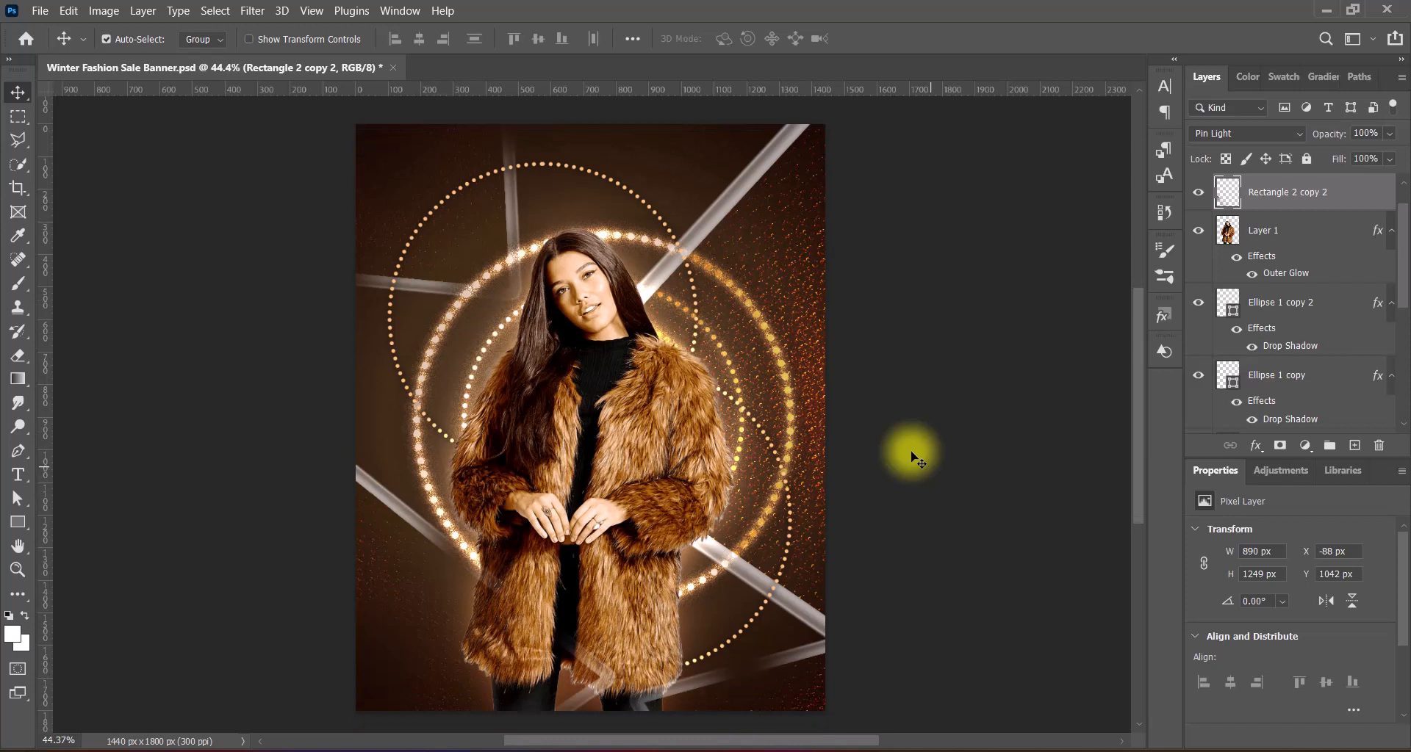
key("ctrl+s")
scroll(911, 456, "down", 1)
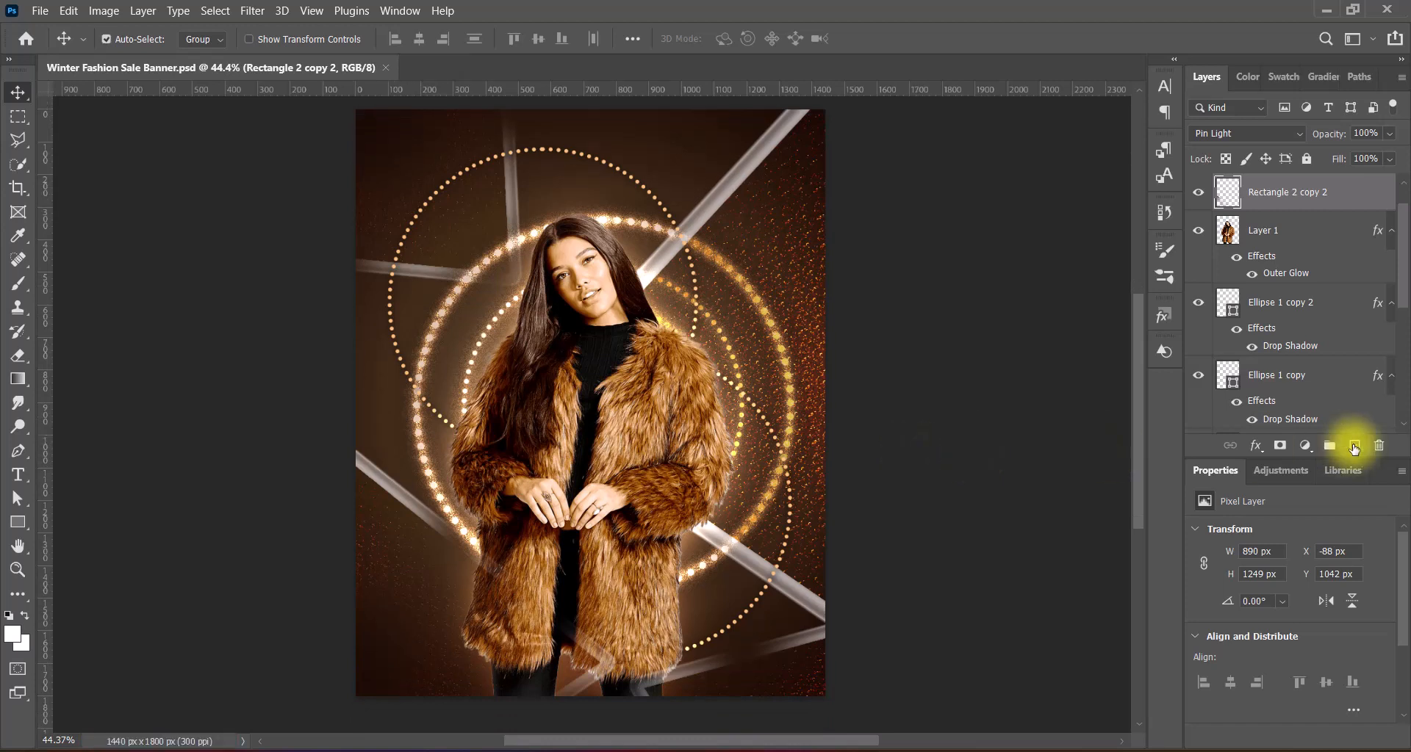
Step: Create a new layer and fill a full-width selection about 338 px high along the canvas bottom with a black gradient fading upward
left_click(1354, 446)
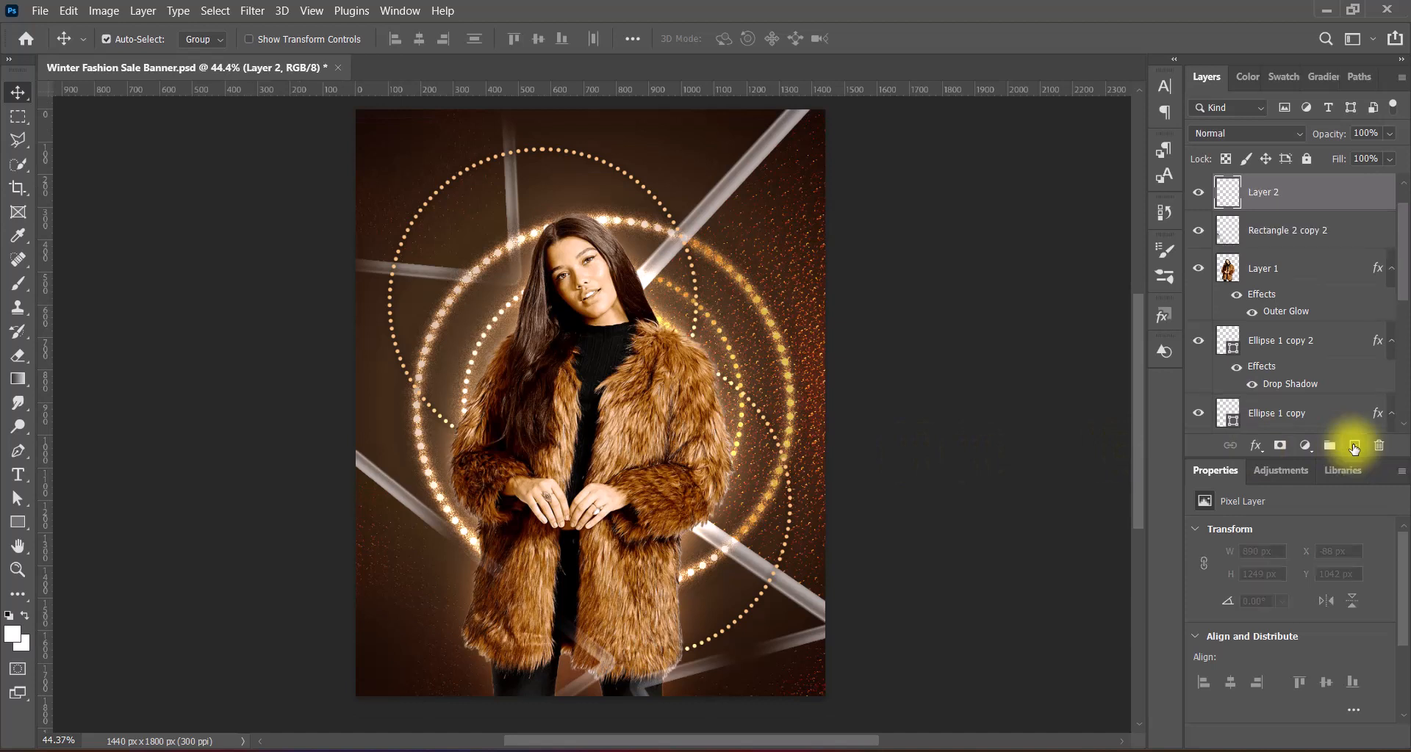
right_click(18, 116)
left_click(52, 115)
left_click_drag(355, 585, 923, 733)
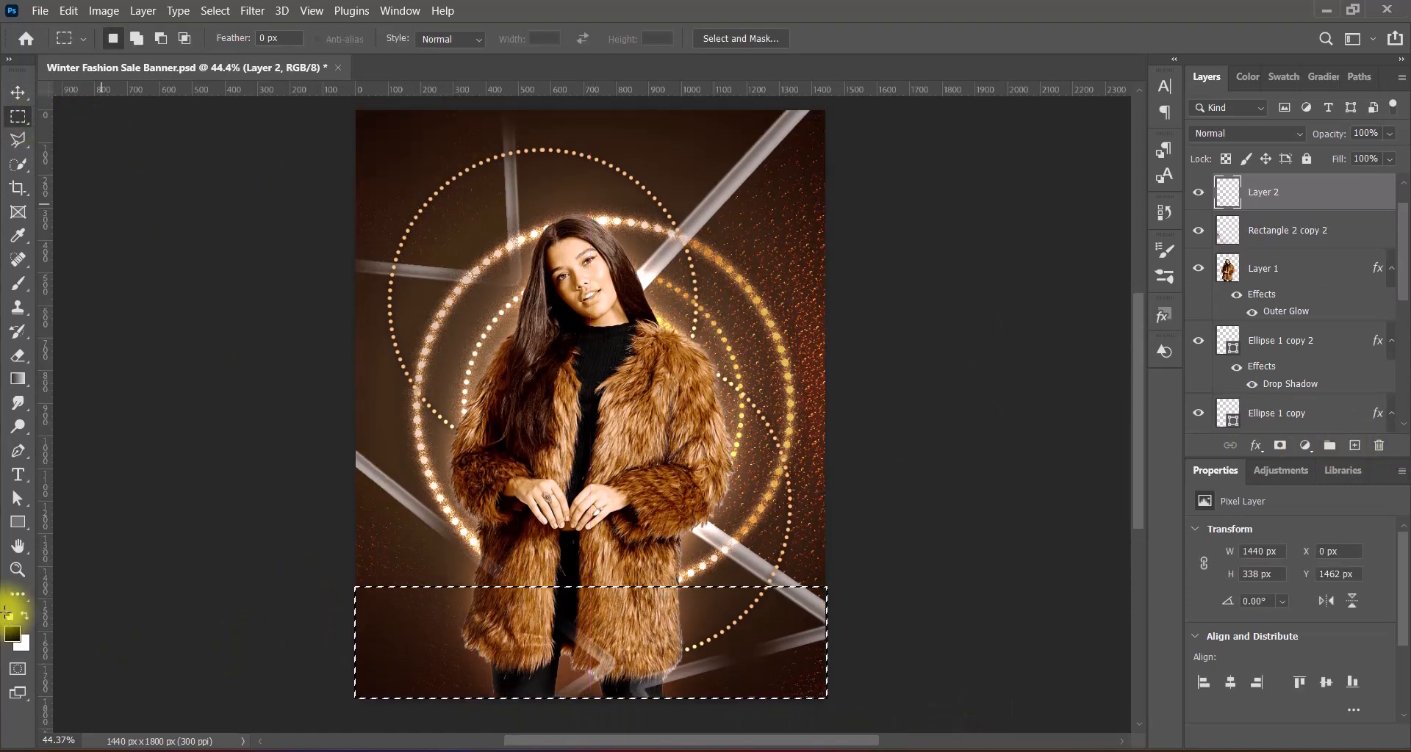
left_click(18, 377)
left_click_drag(578, 729, 576, 639)
key("v")
key("ctrl+d")
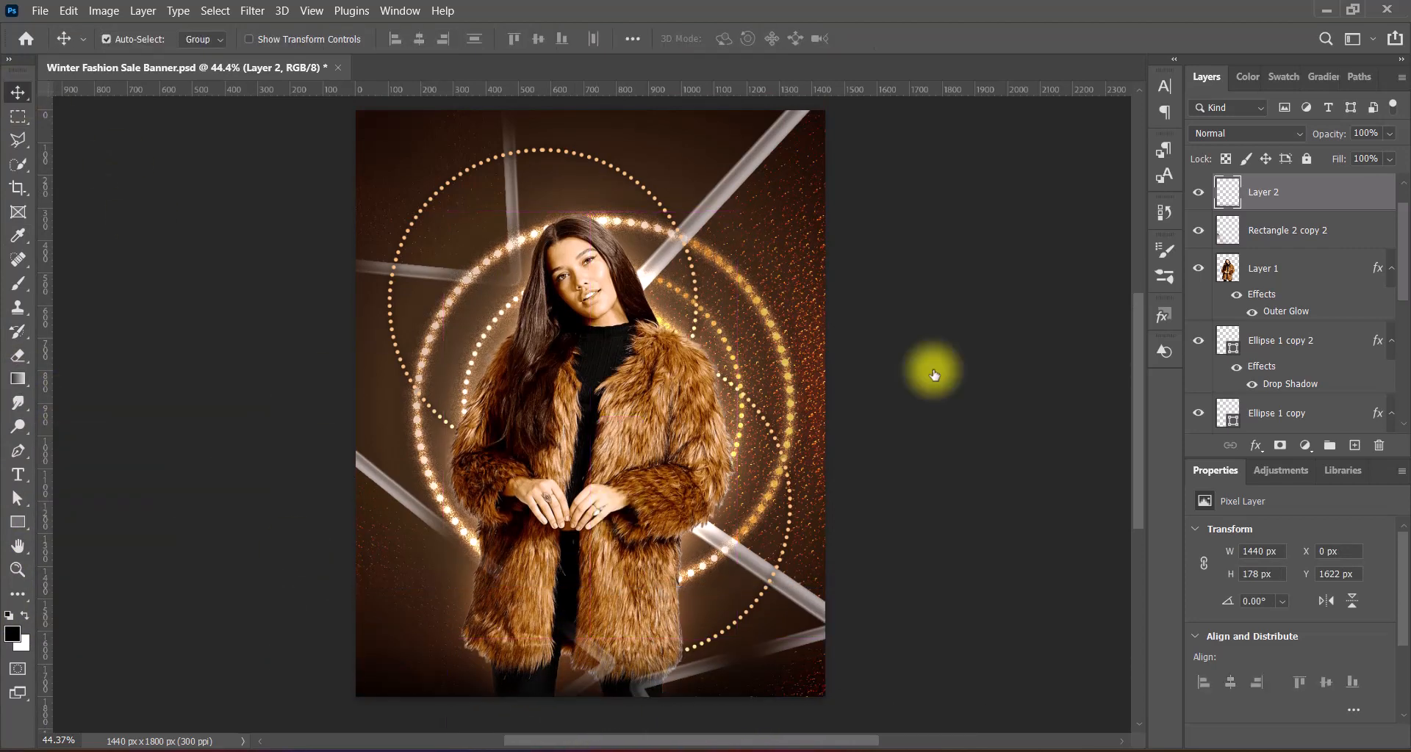
Step: Convert Layer 2 to a smart object and apply Motion Blur with a 90° angle and 300 px distance
right_click(1293, 192)
left_click(1260, 265)
left_click(252, 11)
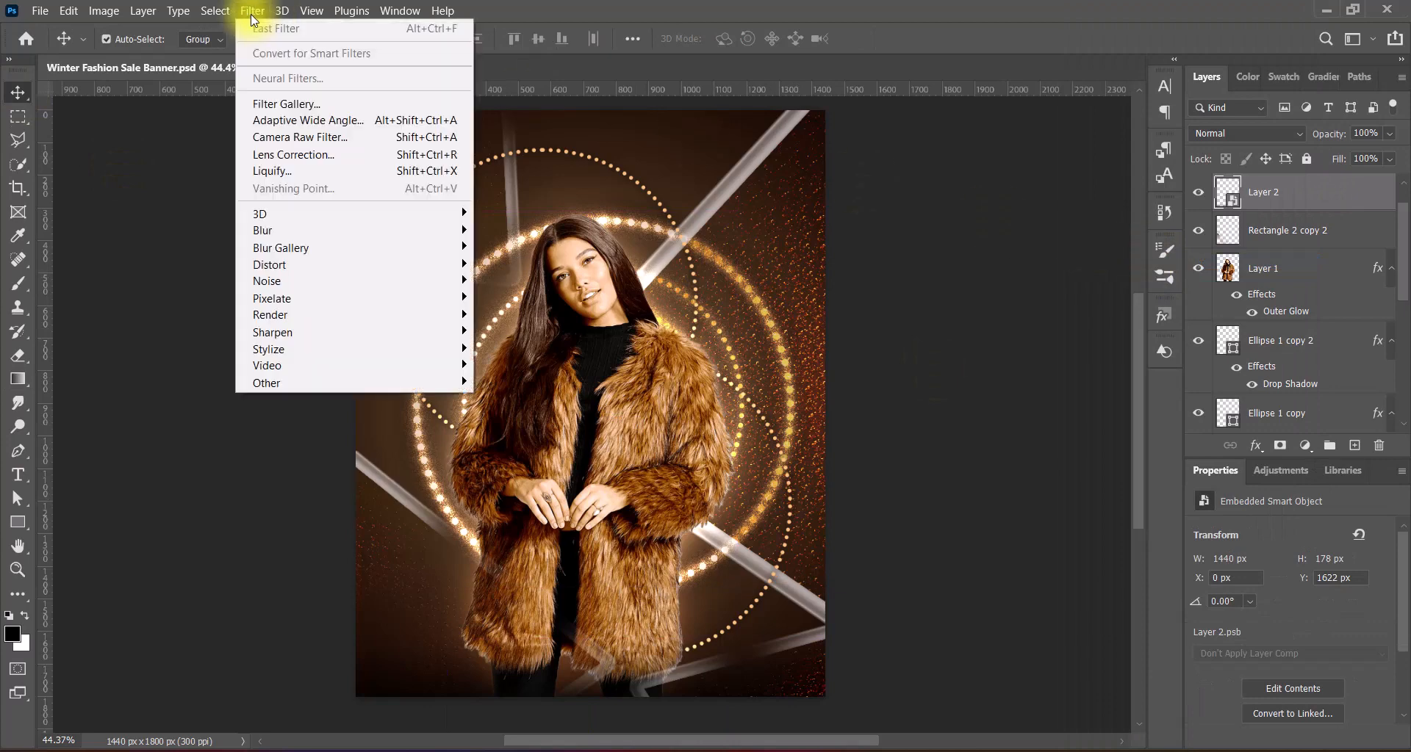
mouse_move(430, 230)
left_click(557, 339)
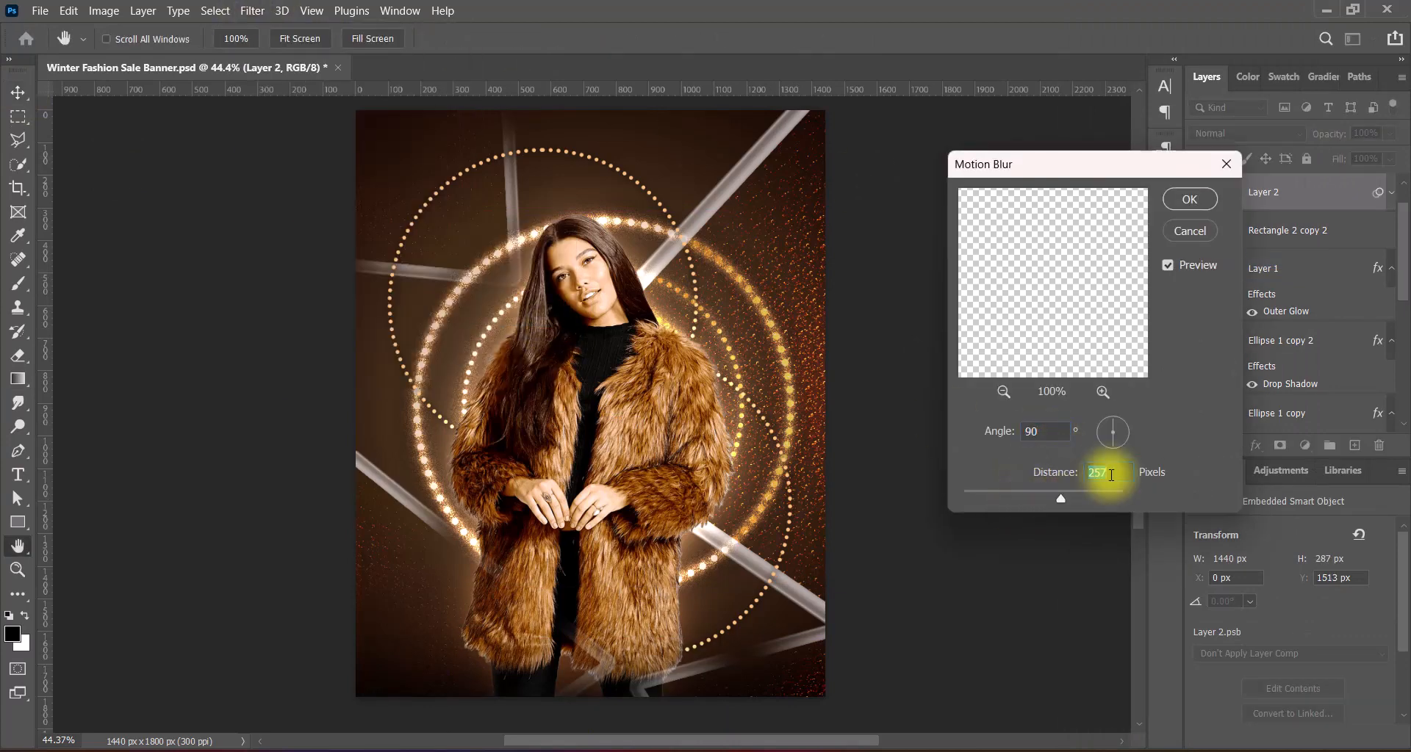
left_click_drag(1108, 474, 1096, 478)
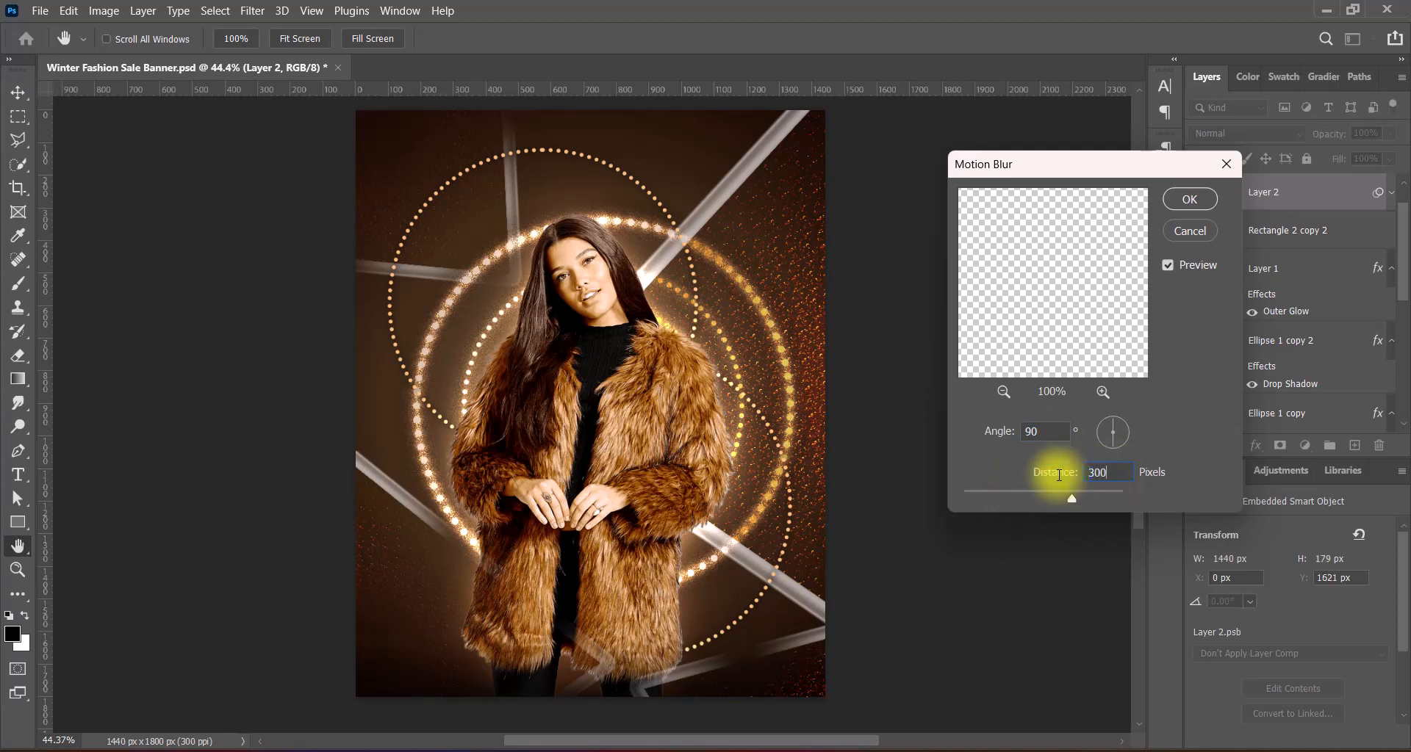
left_click(1190, 199)
Step: Enlarge the Layer 2 bottom shadow upward to about 3388 × 537 px, and save the document
key("ctrl+t")
left_click(759, 402)
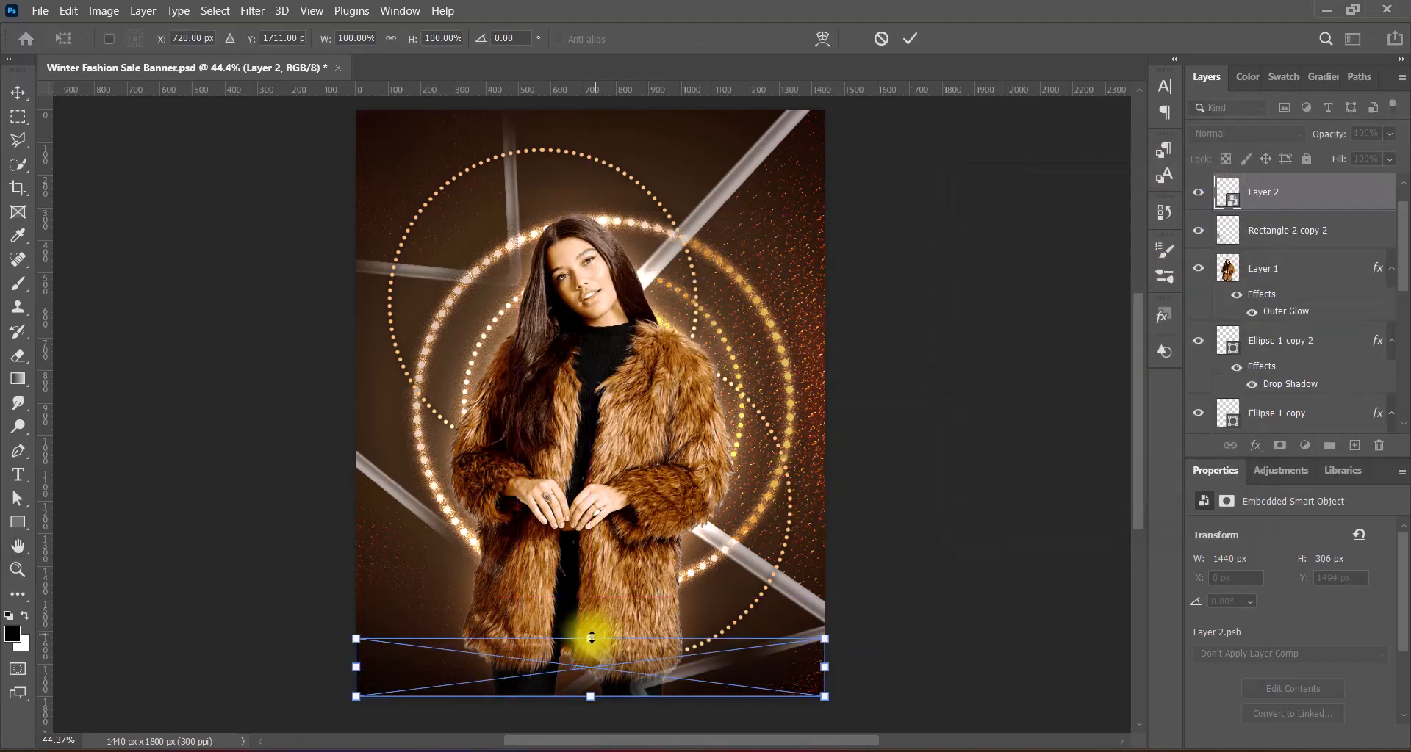
left_click_drag(590, 636, 590, 593)
key("Return")
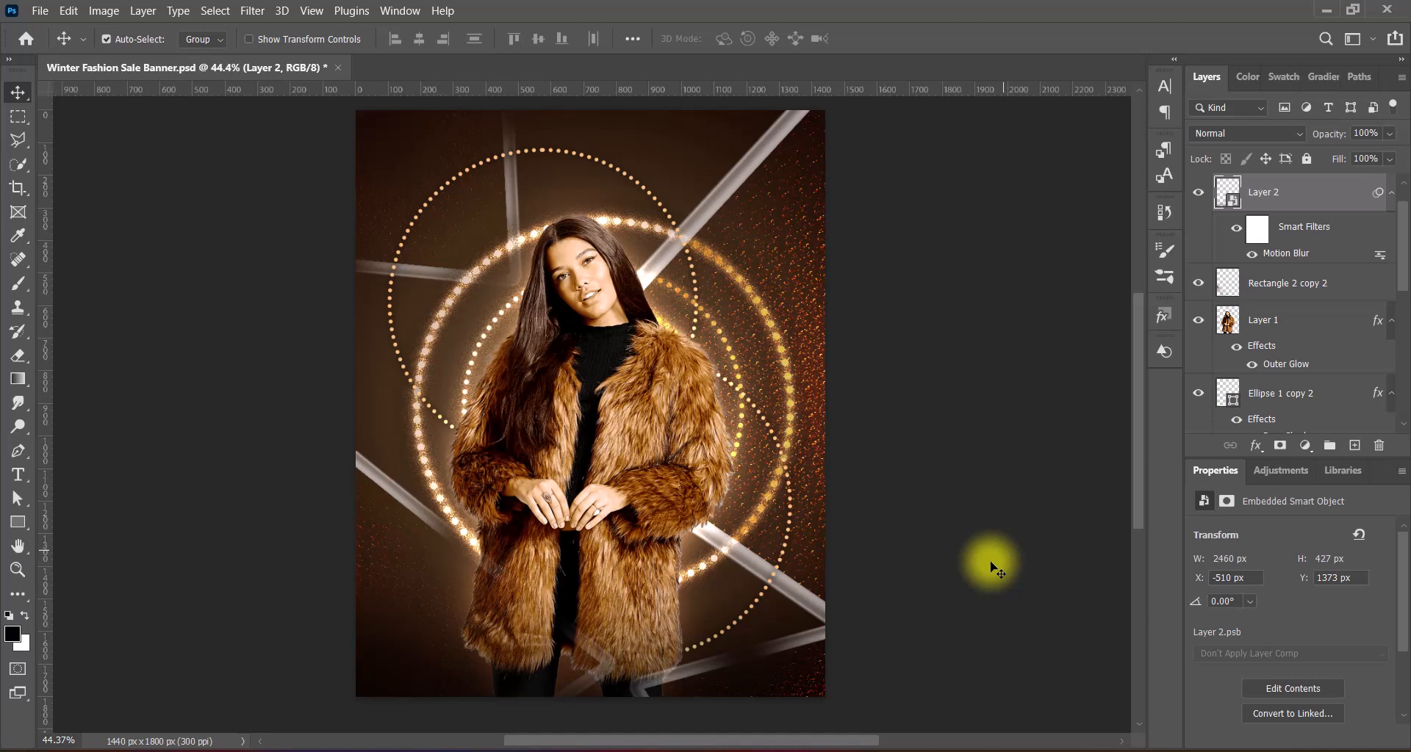
key("ctrl+t")
left_click(771, 307)
left_click_drag(590, 598, 590, 561)
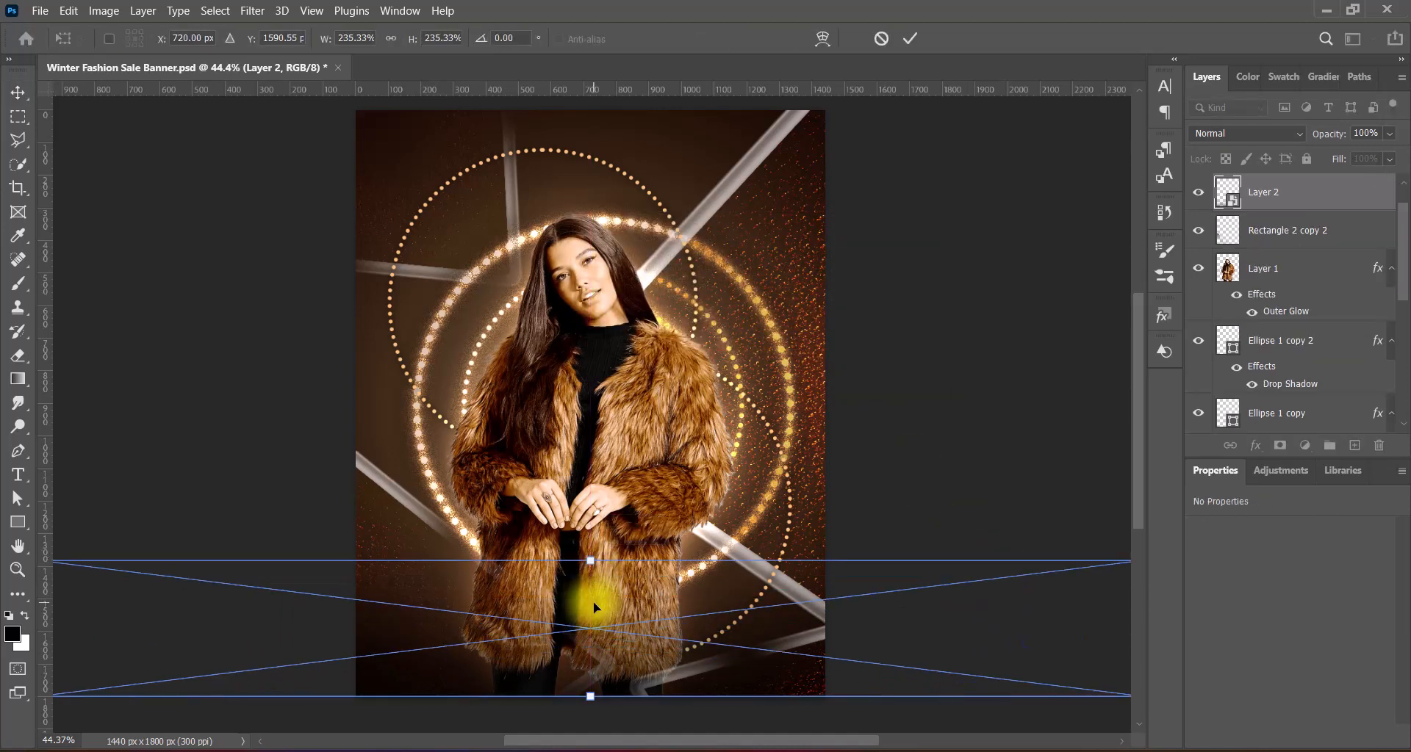
key("Return")
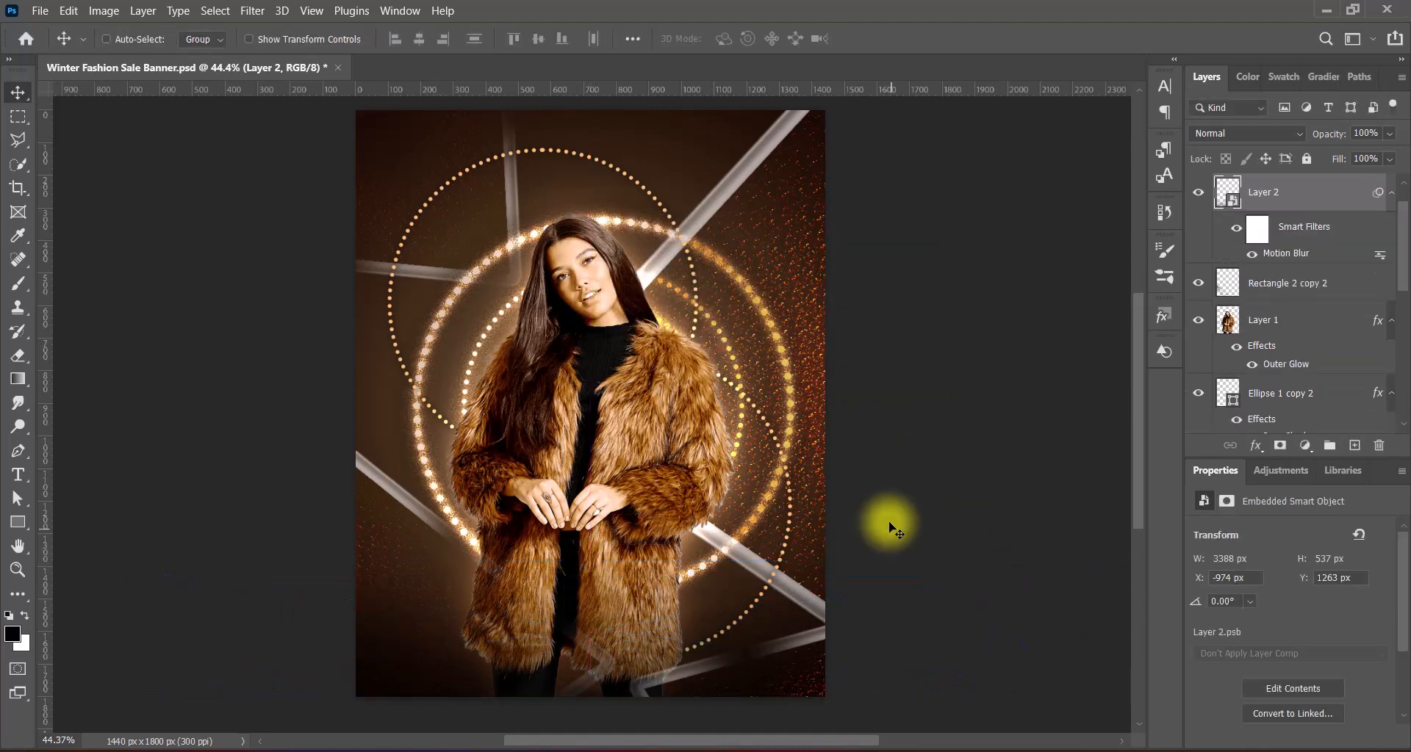
key("ctrl+s")
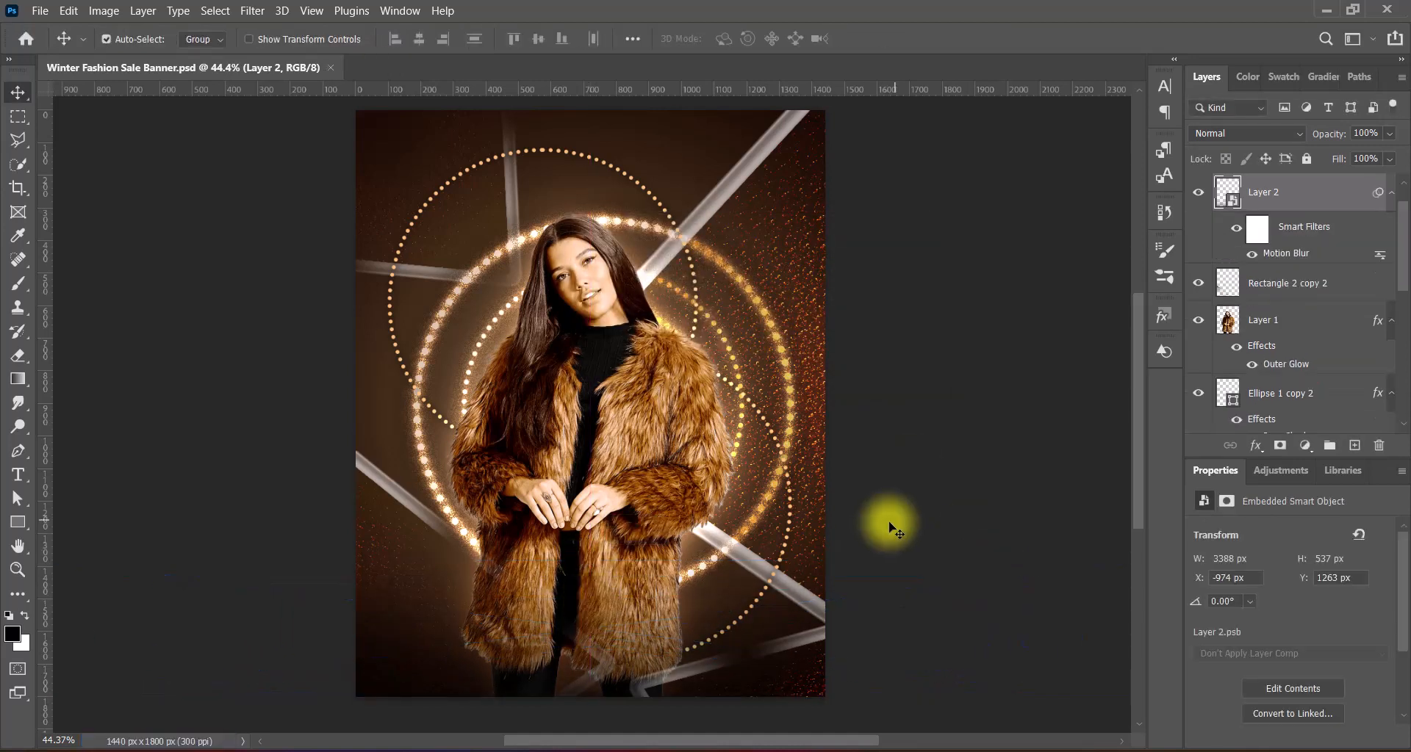
Step: Enlarge the model on Layer 1 slightly to about 910 × 1679 px, and save the document
left_click(635, 381, "ctrl")
key("ctrl+t")
left_click_drag(590, 212, 590, 205)
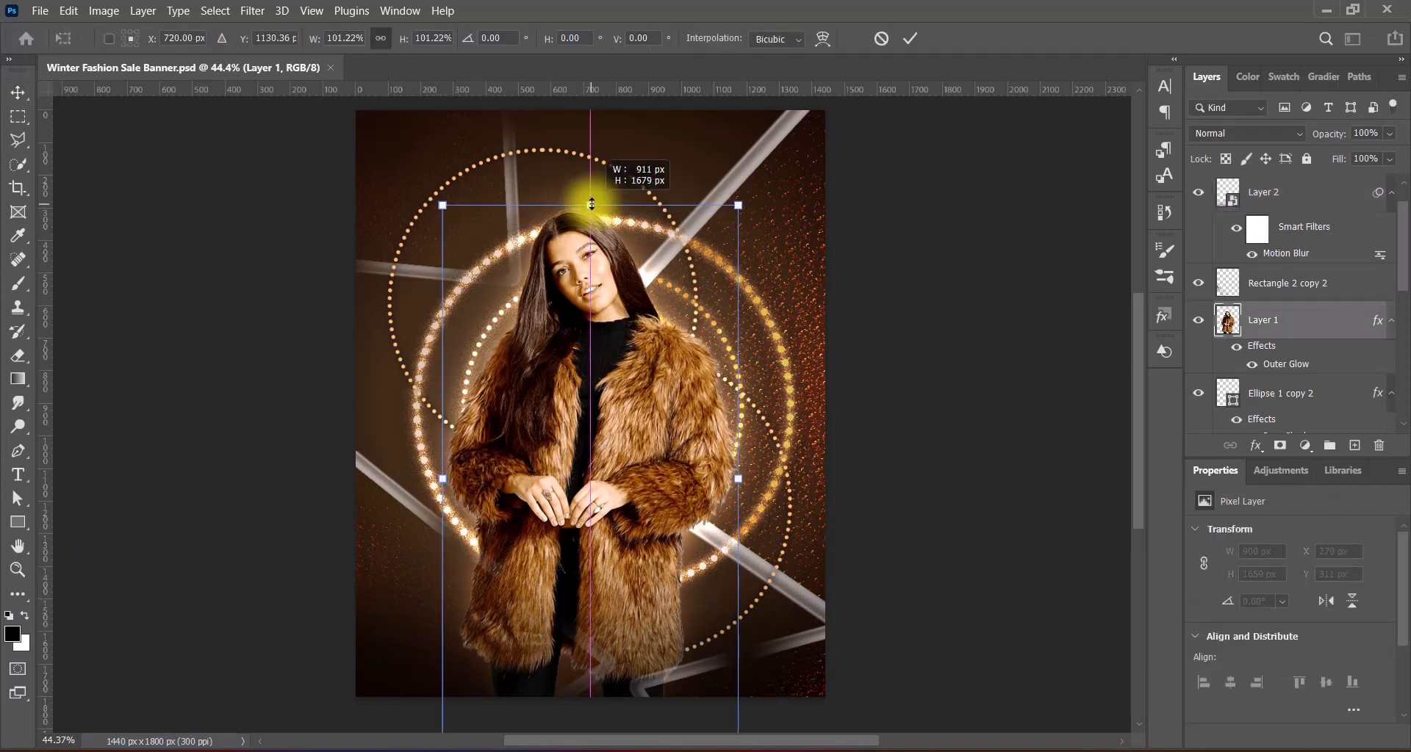
key("Return")
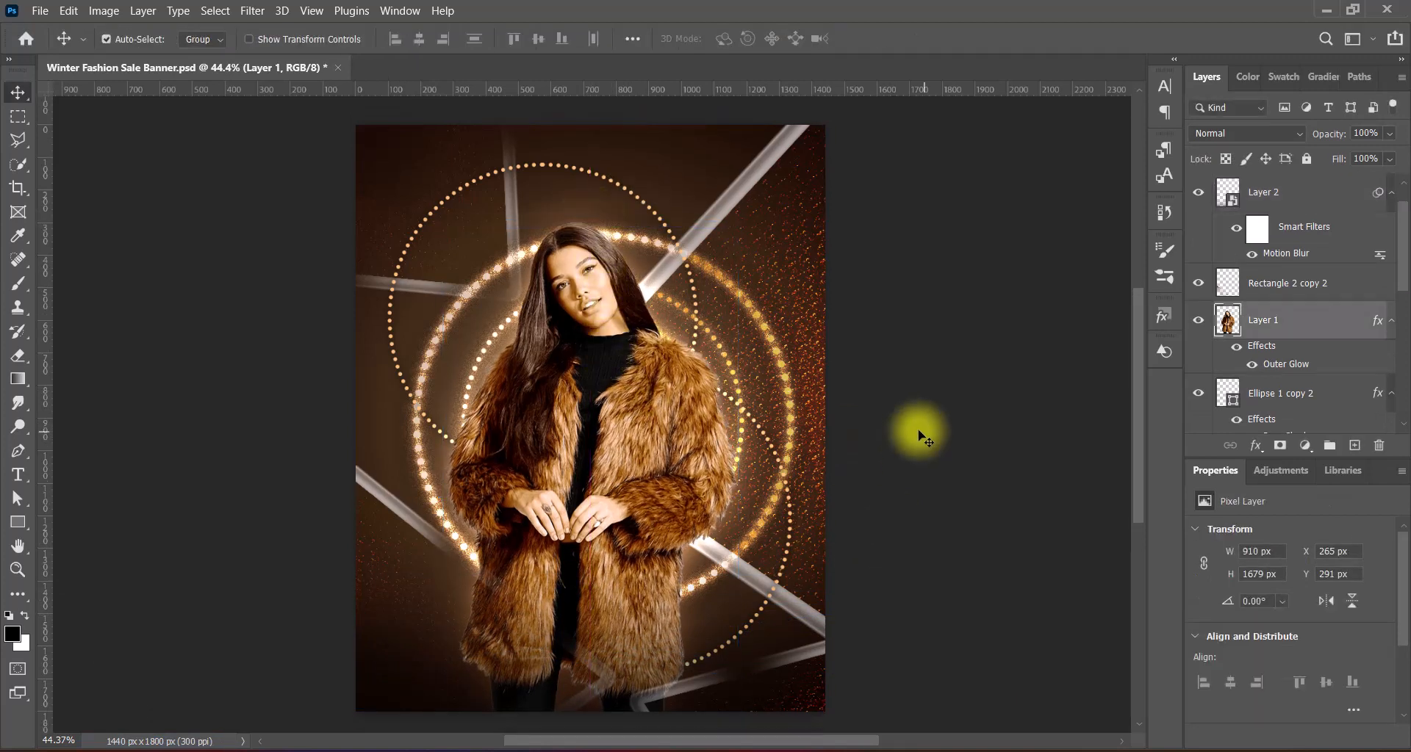
key("ctrl+s")
Step: Create a new layer above Layer 2 and add white horizontal text reading "FASHION" across the model's coat
left_click(1300, 194)
left_click(1355, 445)
left_click_drag(18, 475, 106, 480)
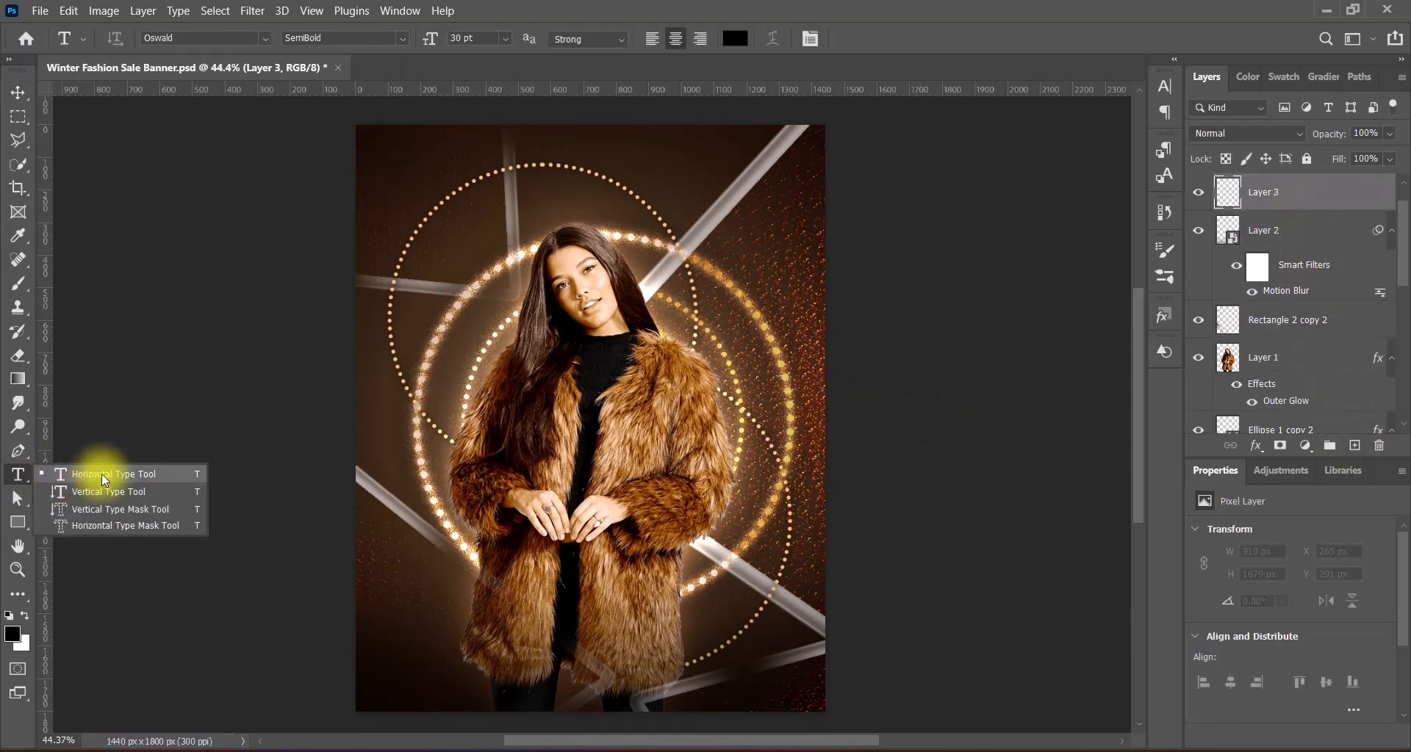
left_click(735, 38)
left_click_drag(959, 331, 934, 264)
left_click(1338, 289)
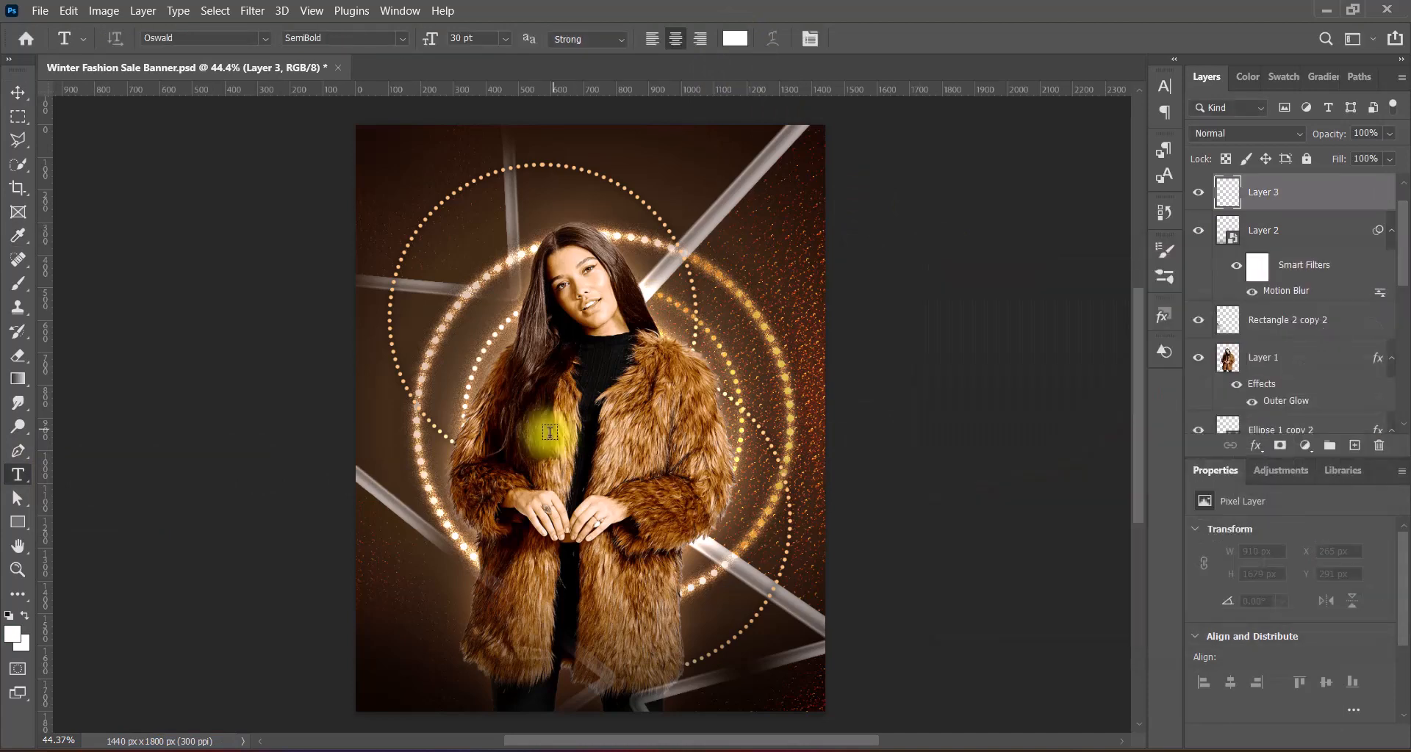
left_click(550, 432)
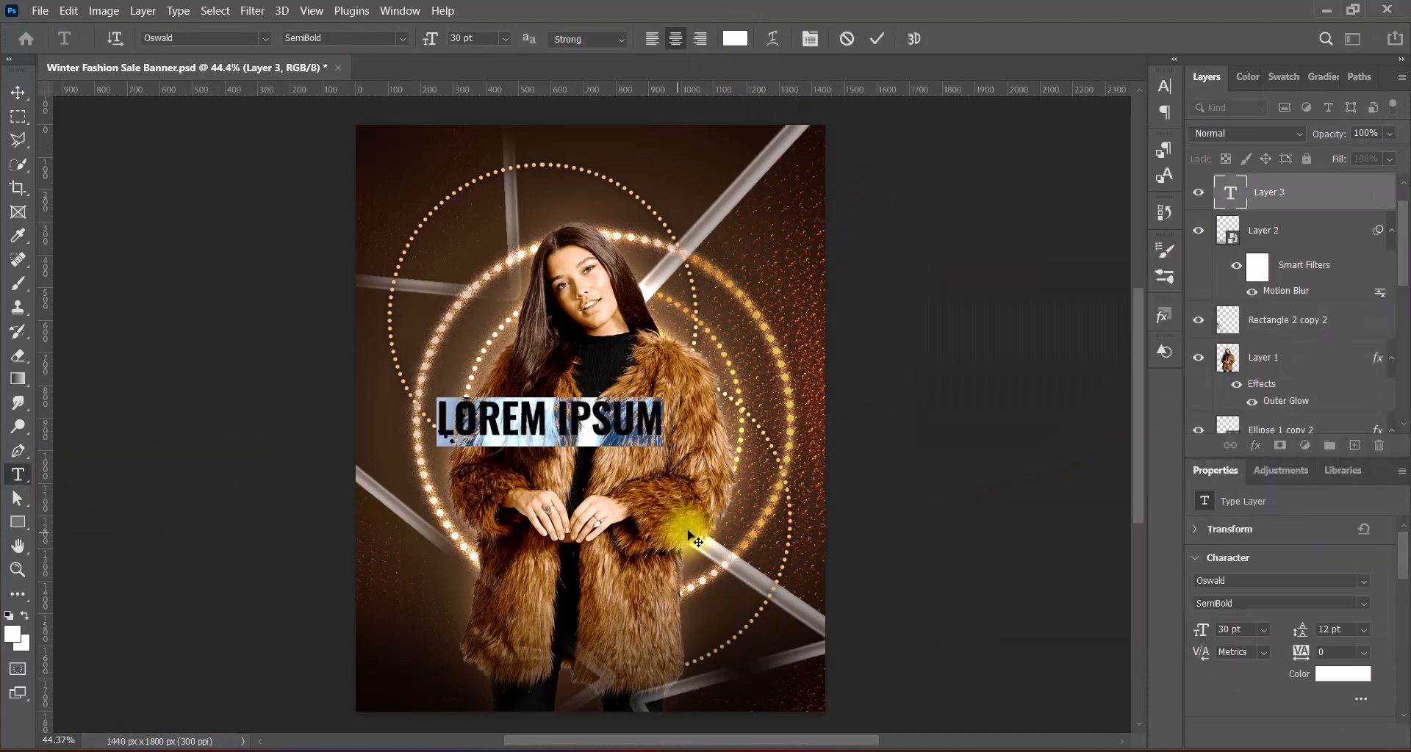
type("FASHION")
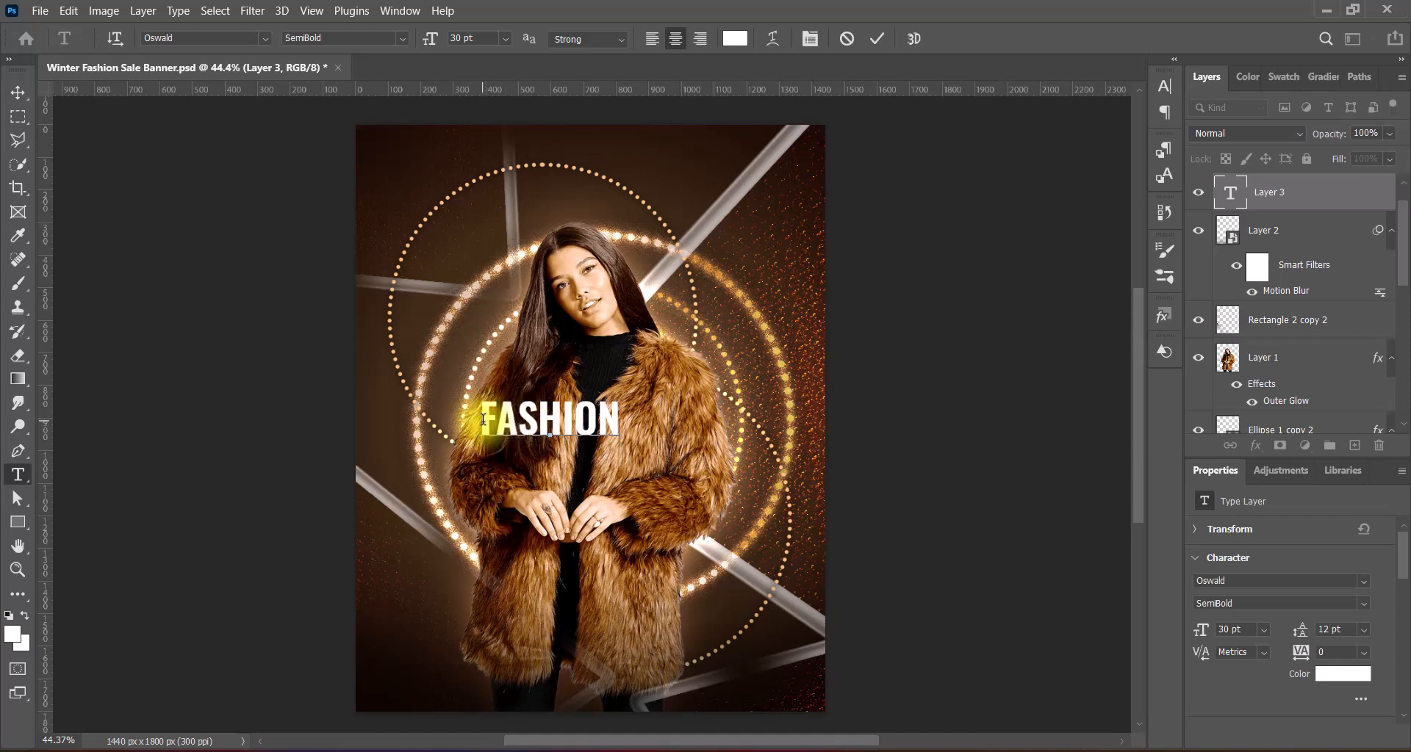
Step: Set the whole FASHION text to 48 pt, faux italic, with tracking 100
left_click_drag(473, 419, 676, 424)
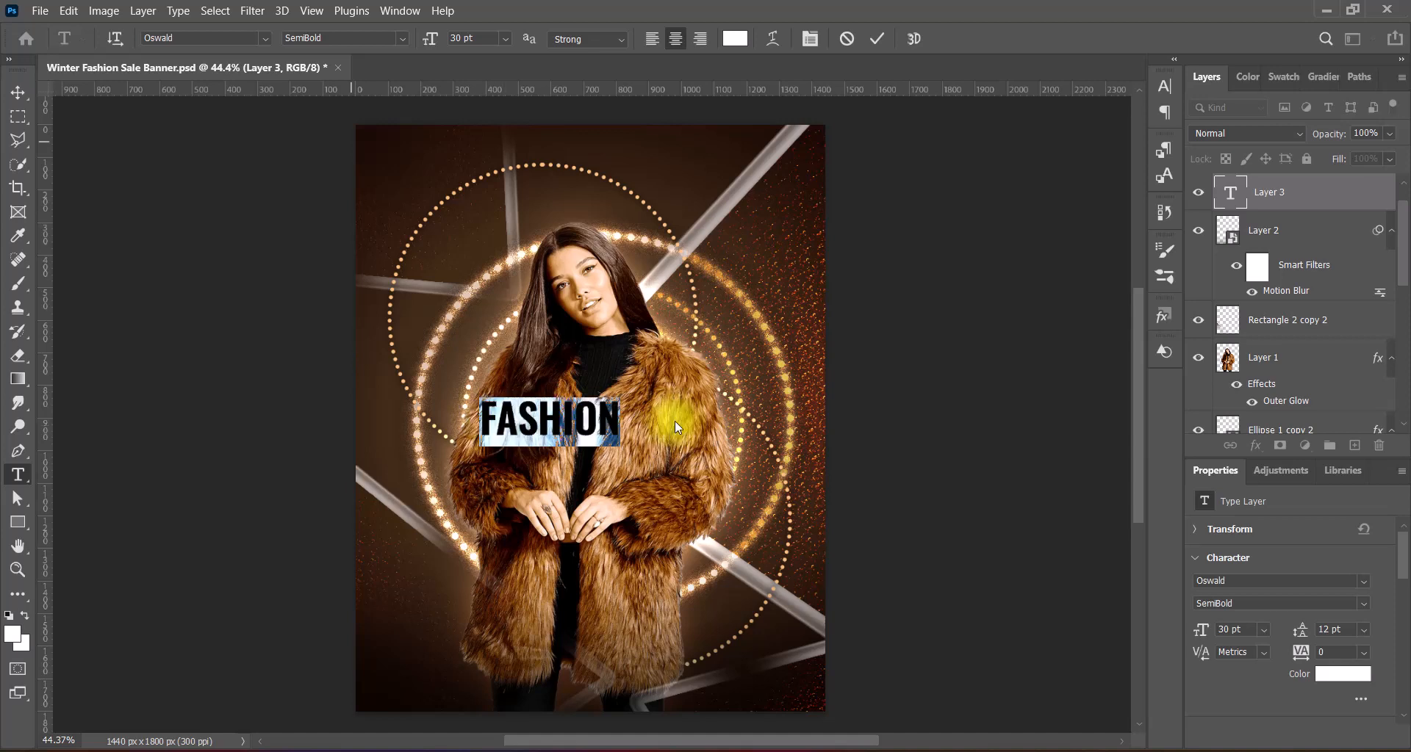
left_click(505, 38)
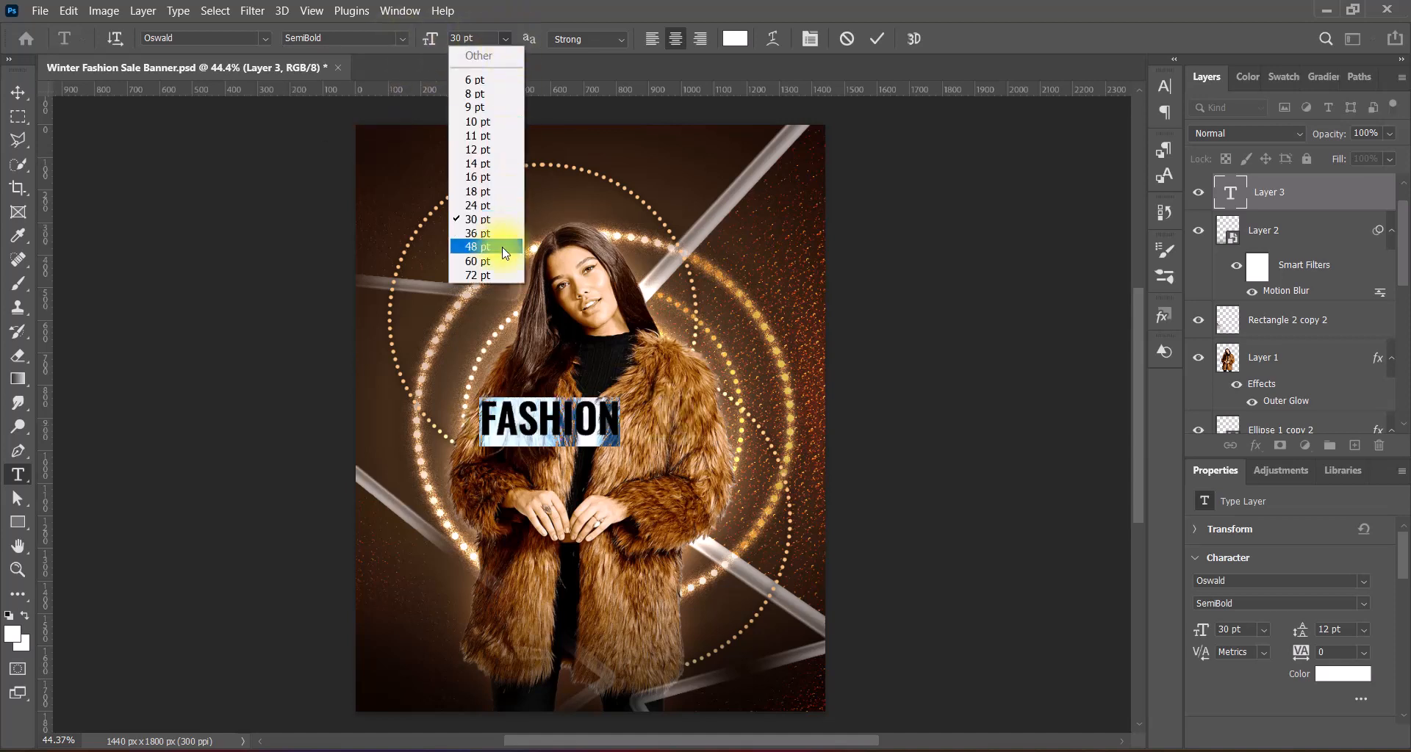
left_click(502, 252)
left_click(1169, 84)
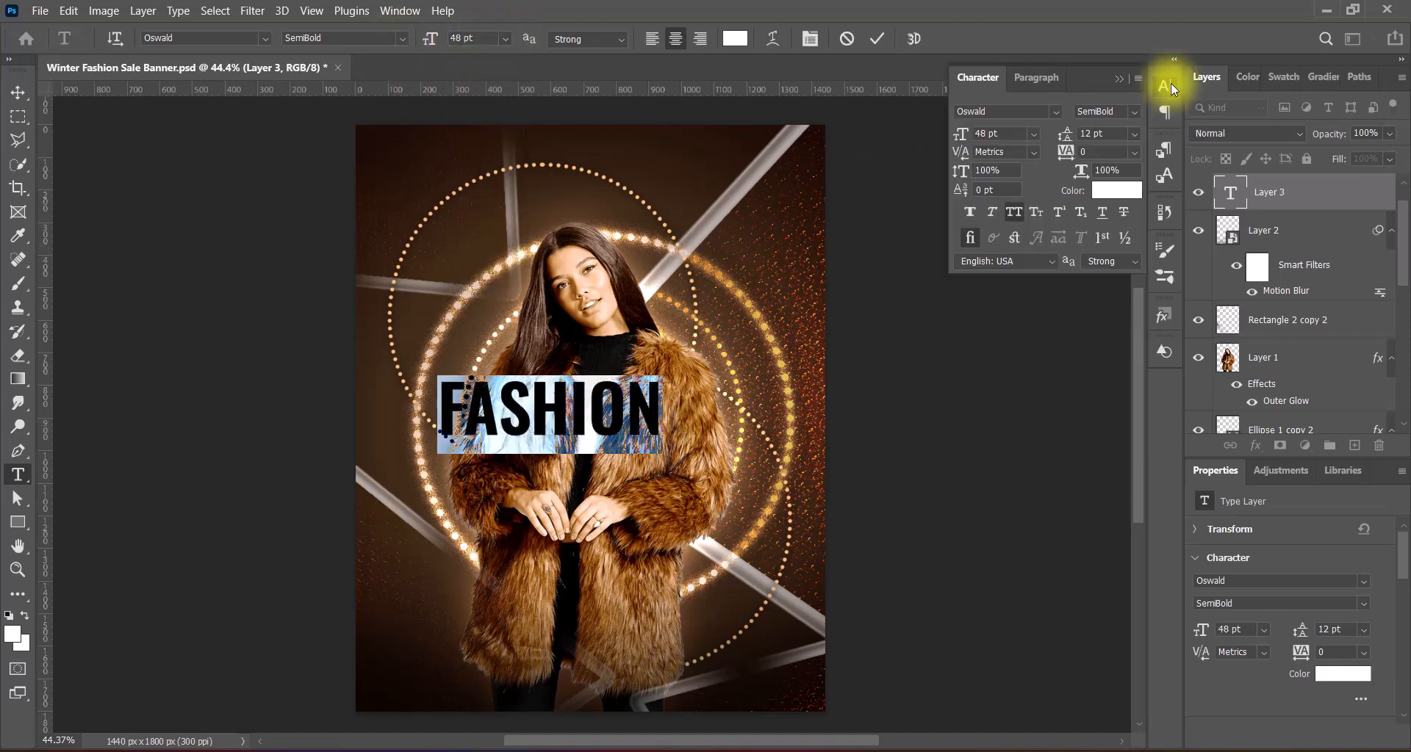
left_click(990, 215)
left_click(1134, 152)
left_click(1113, 354)
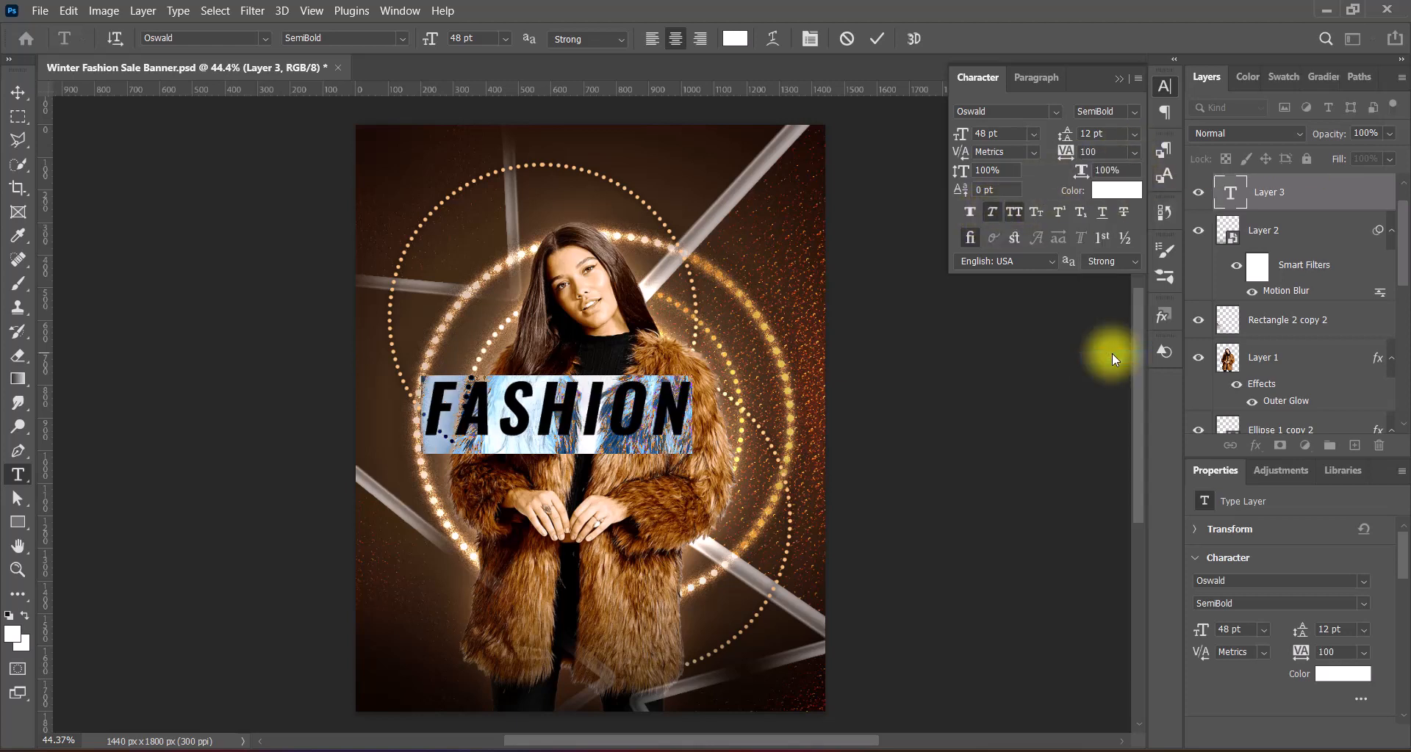
Step: Increase the FASHION text to 60 pt with tracking 200, and commit the text
left_click(505, 38)
left_click(503, 263)
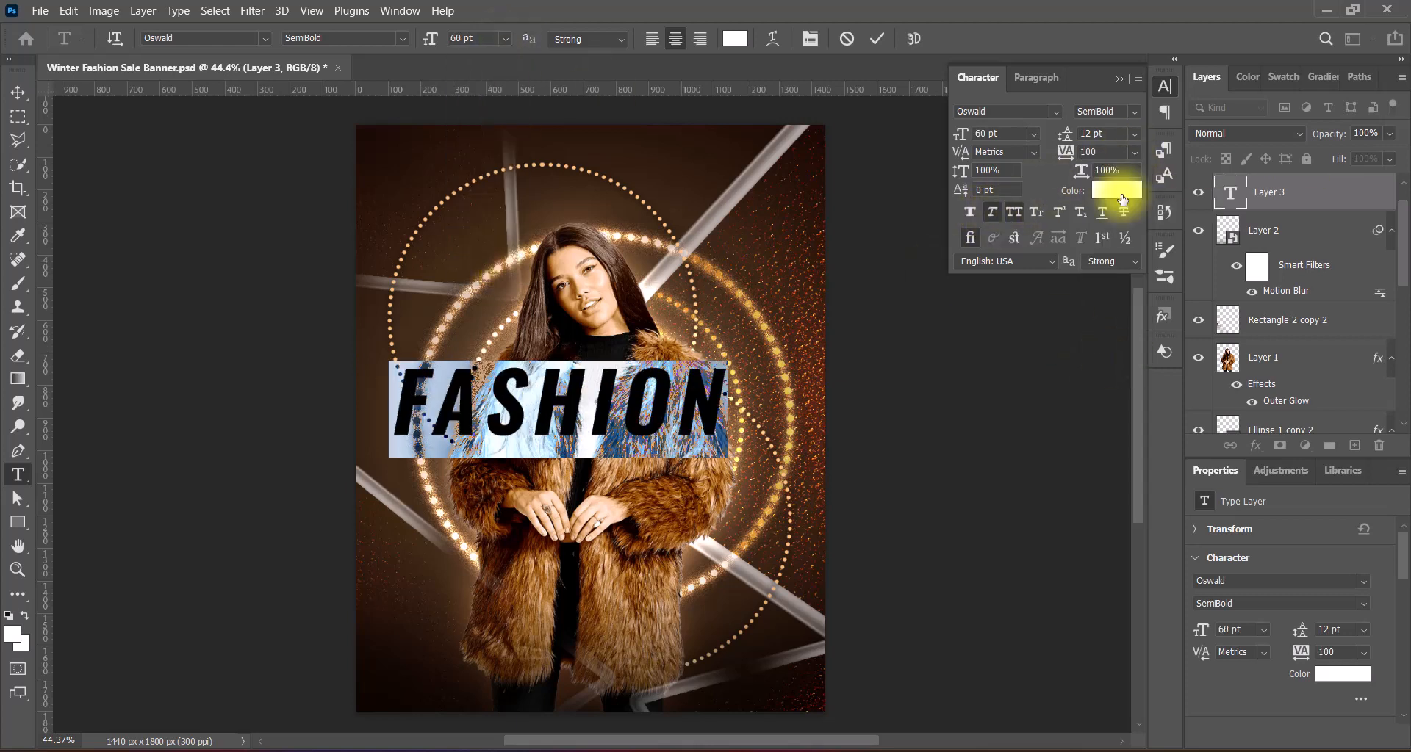
left_click(1133, 152)
left_click(1104, 371)
left_click(1121, 79)
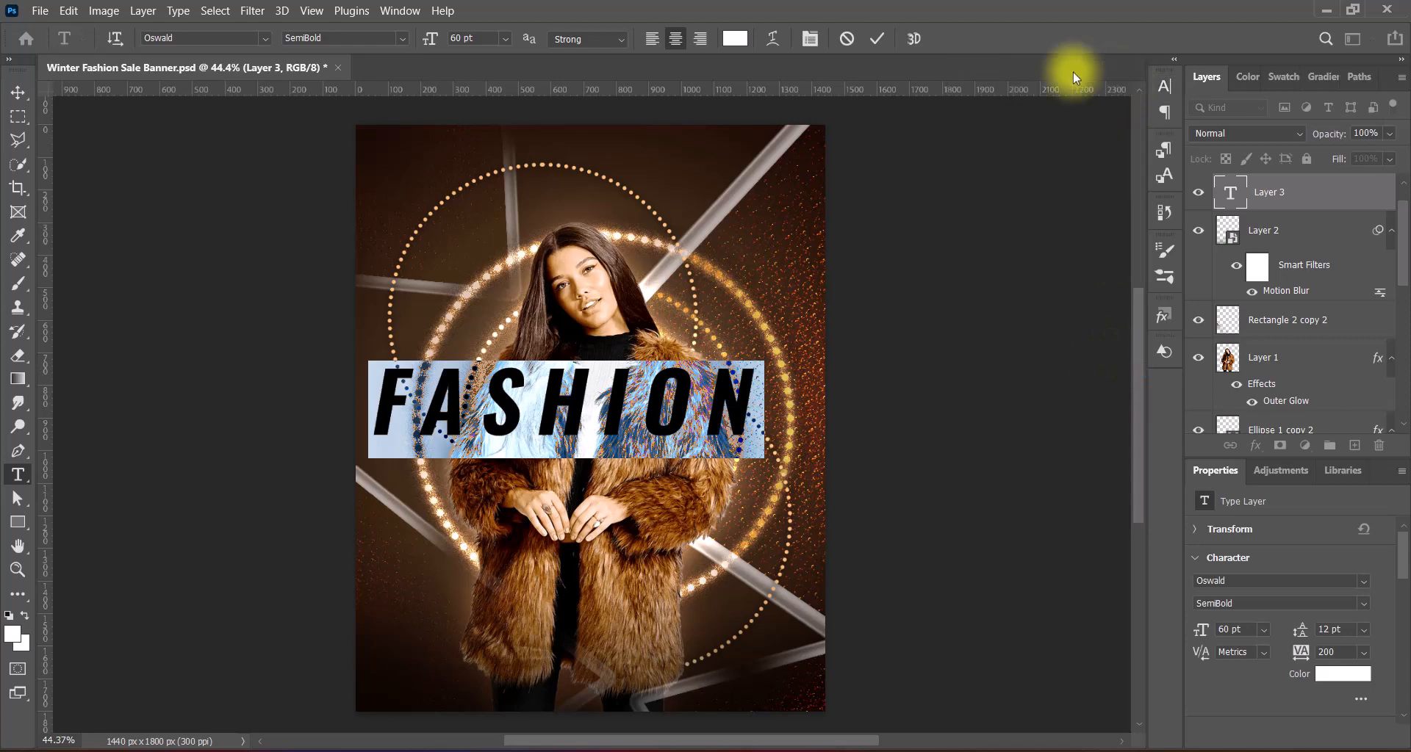
left_click(876, 38)
Step: Scale the FASHION text to about 116.89% so it spans nearly the full banner width, and centre it horizontally
left_click(18, 93)
left_click_drag(675, 438, 689, 447)
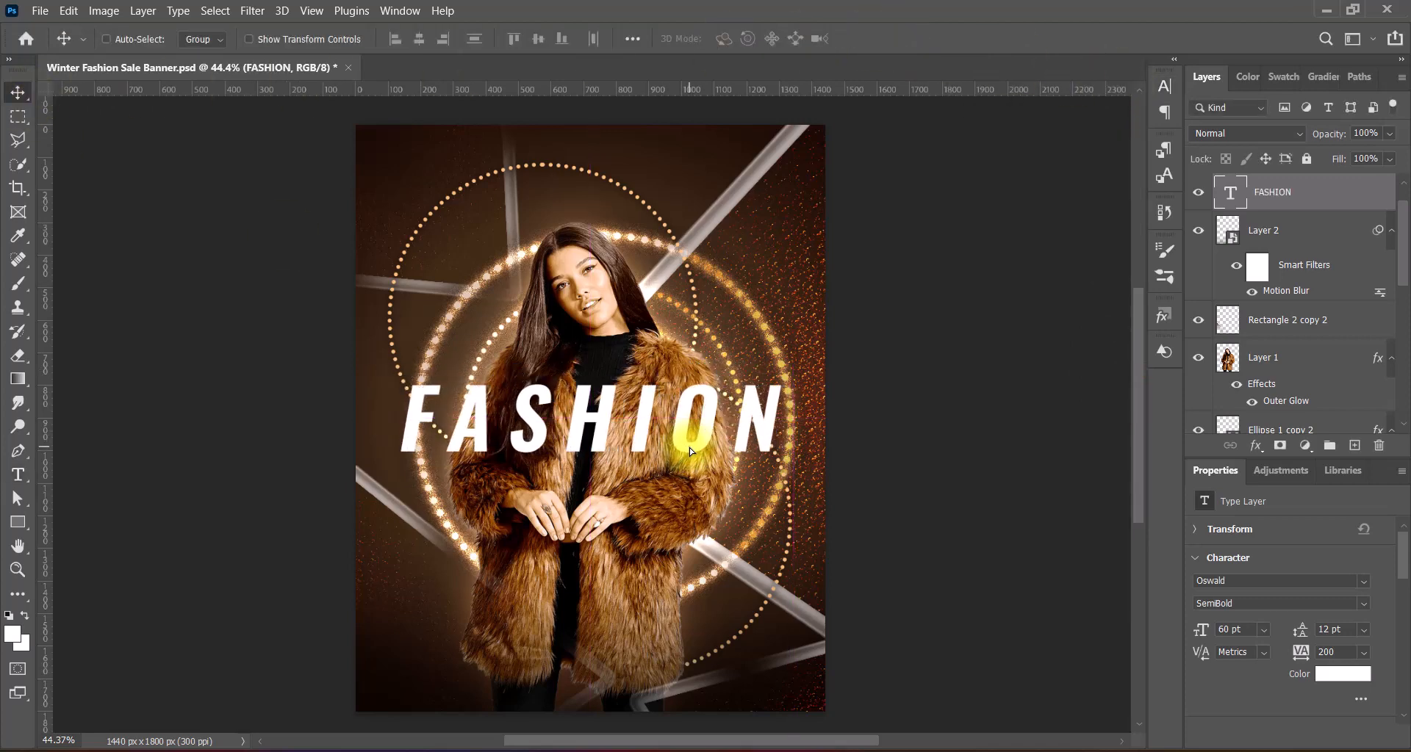
key("ctrl+t")
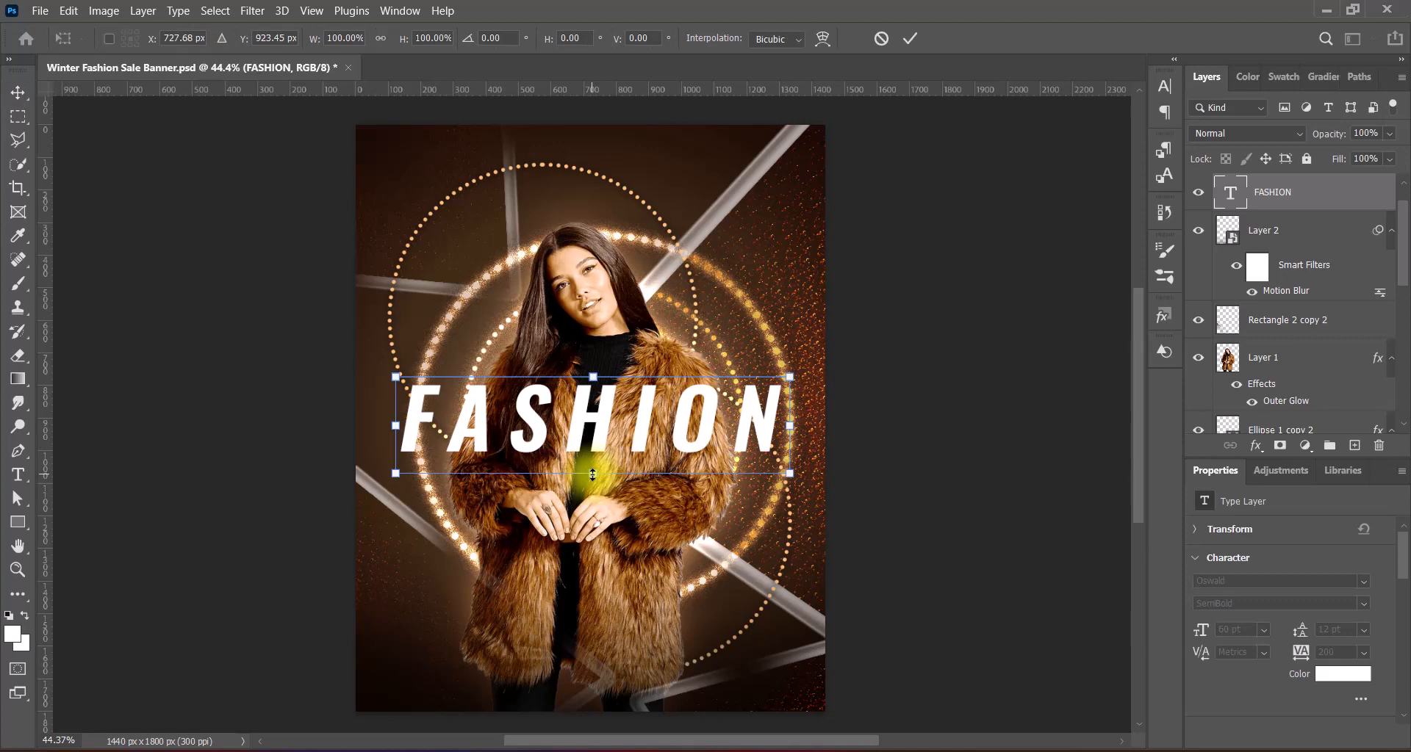
left_click_drag(593, 475, 593, 492)
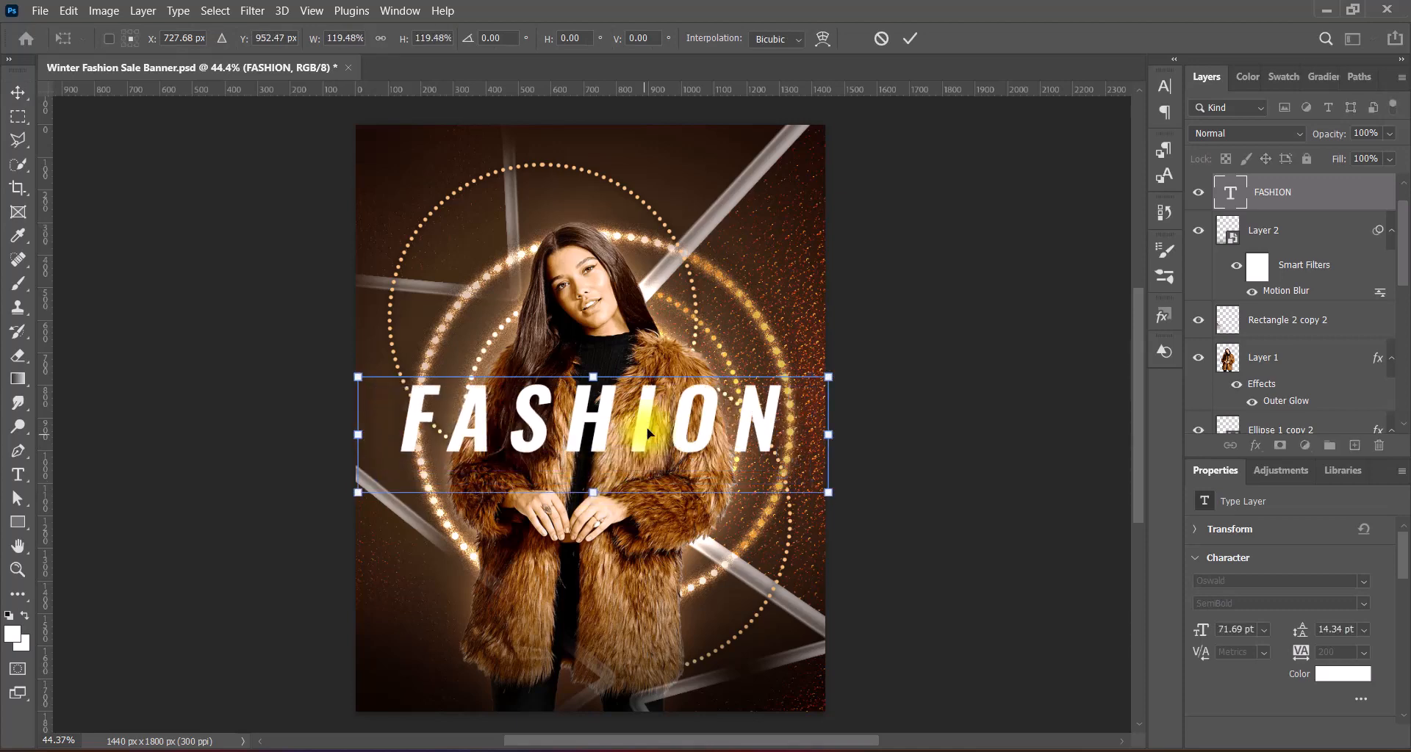
left_click_drag(648, 434, 735, 428)
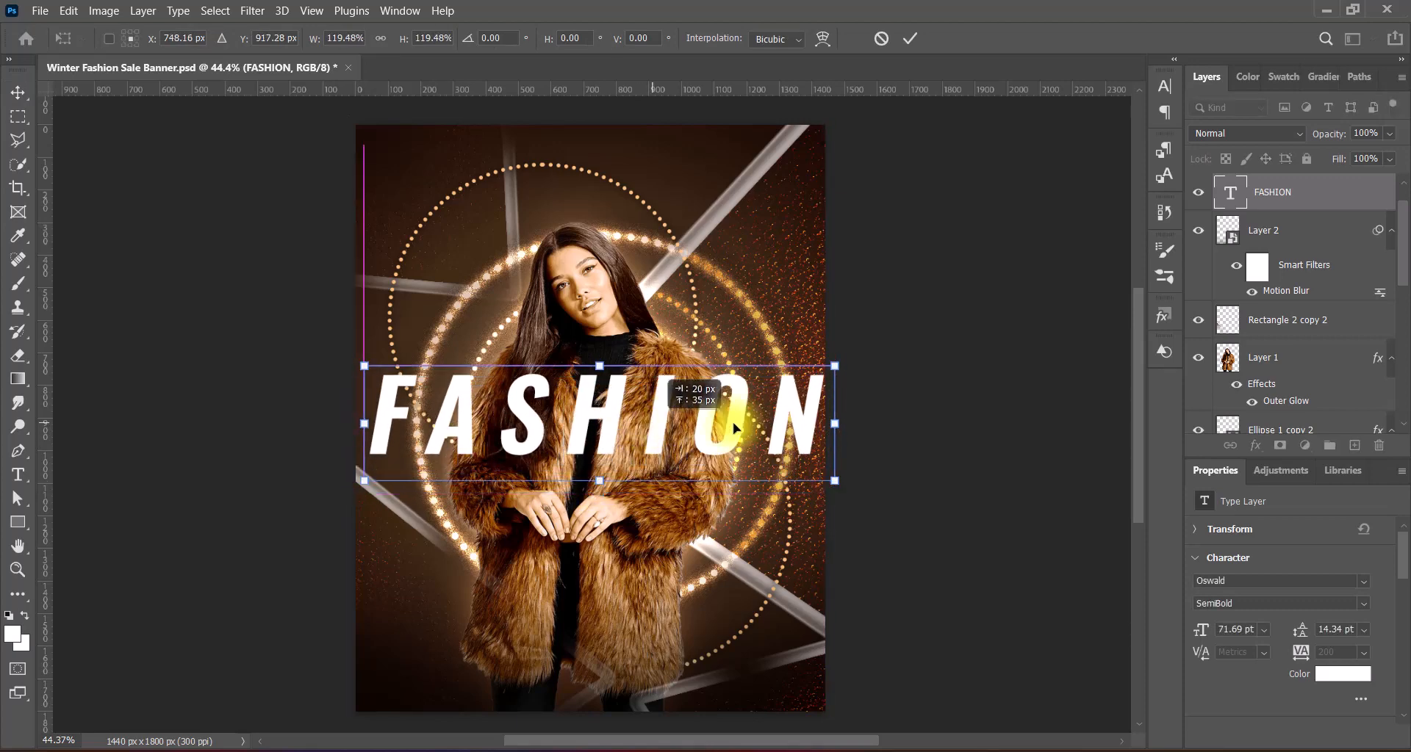
left_click_drag(835, 423, 826, 424)
left_click_drag(656, 432, 652, 434)
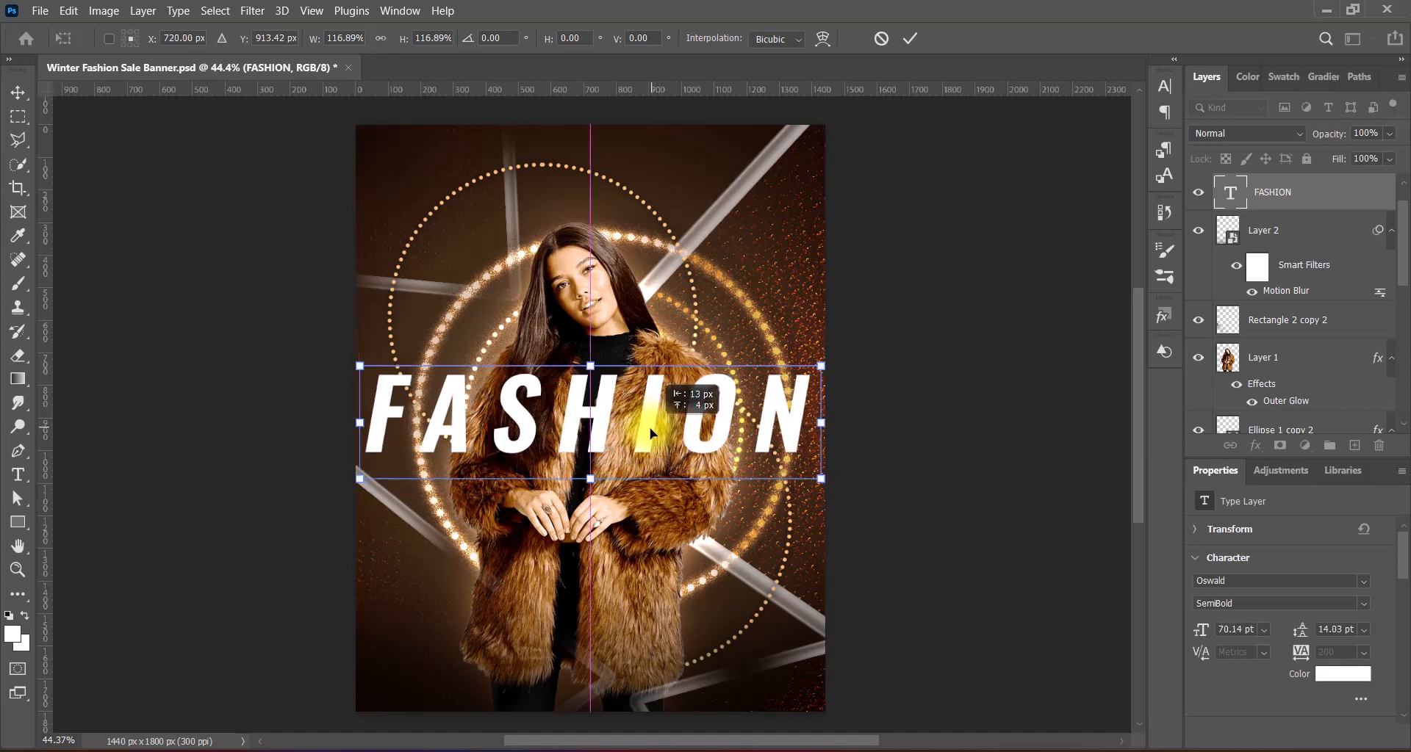
key("Return")
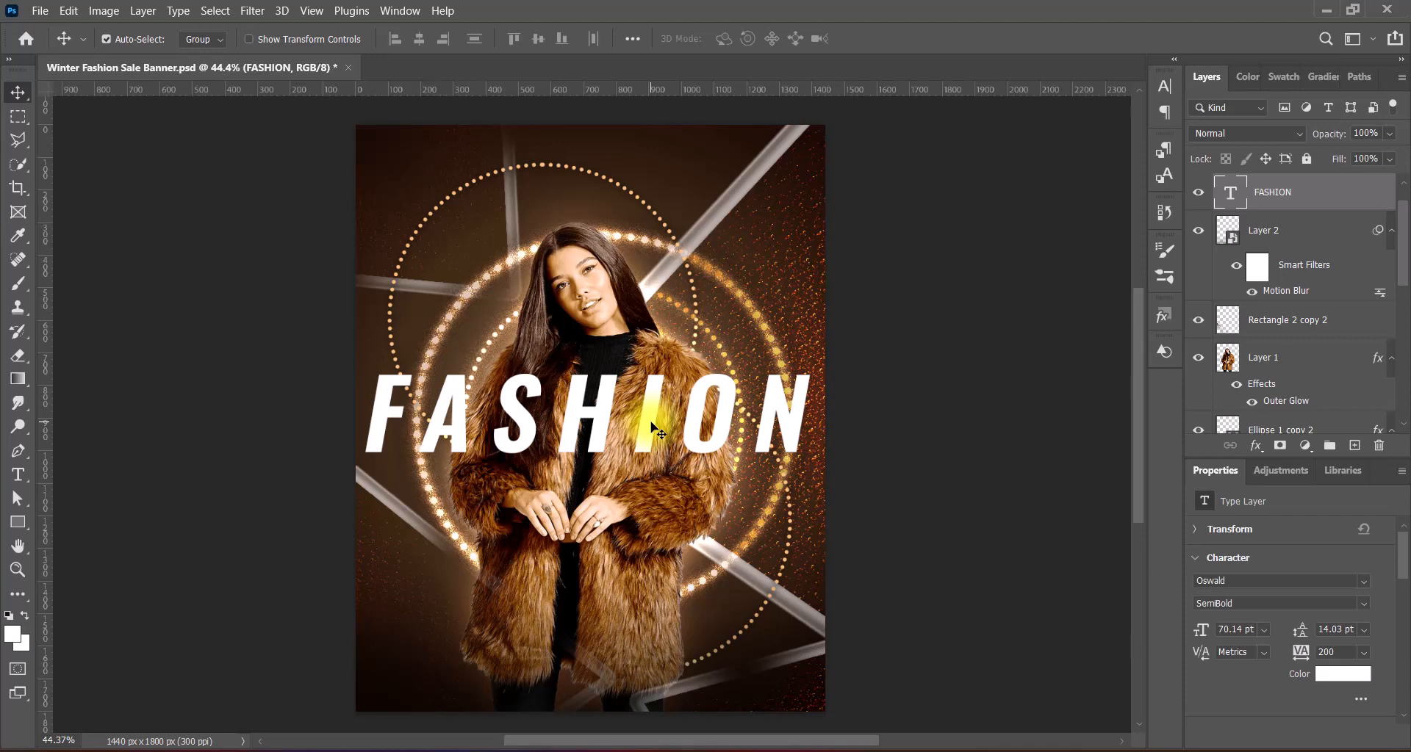
Step: Try a 6 px outside stroke with a gradient fill on the FASHION text
right_click(1230, 195)
left_click(1249, 200)
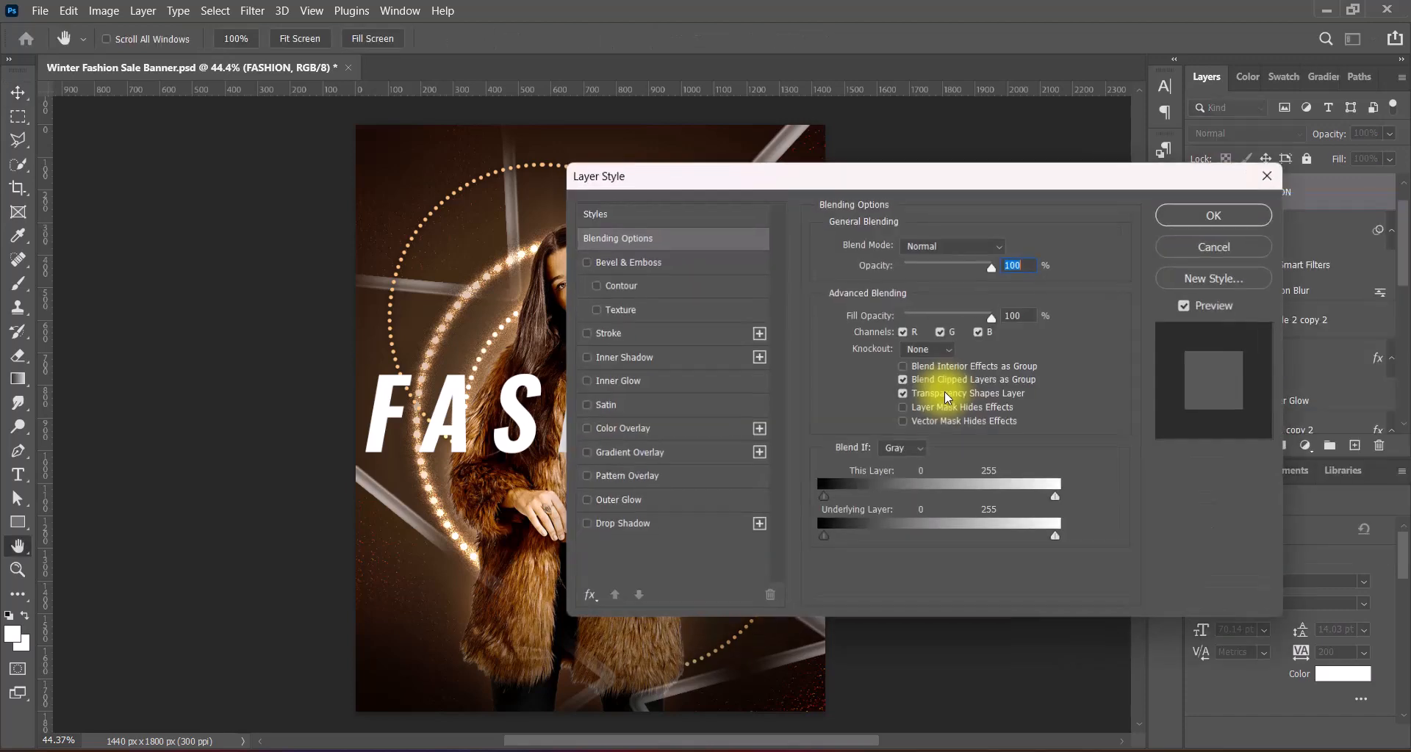
left_click(586, 333)
left_click(610, 335)
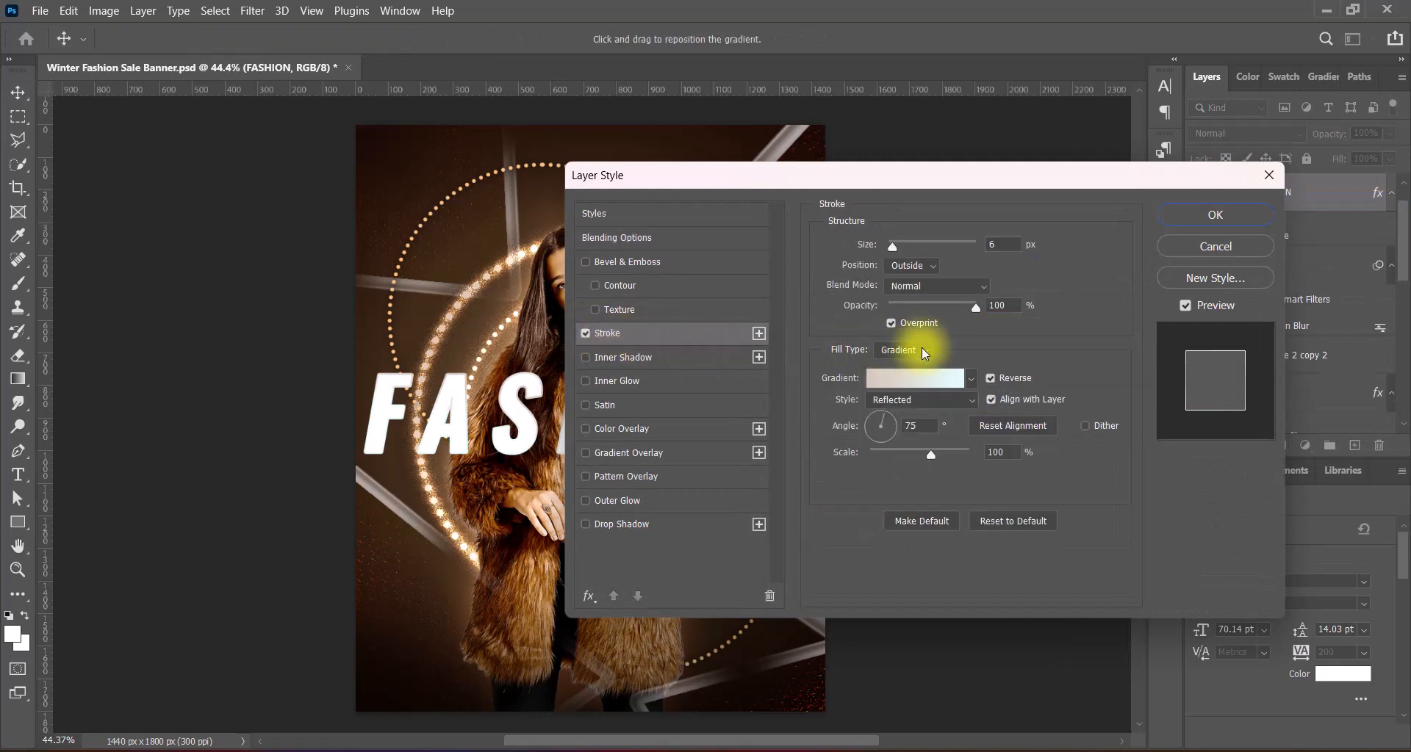
left_click(1202, 217)
Step: Undo the stroke effect on the FASHION text
double_click(508, 429)
left_click_drag(501, 431, 717, 413)
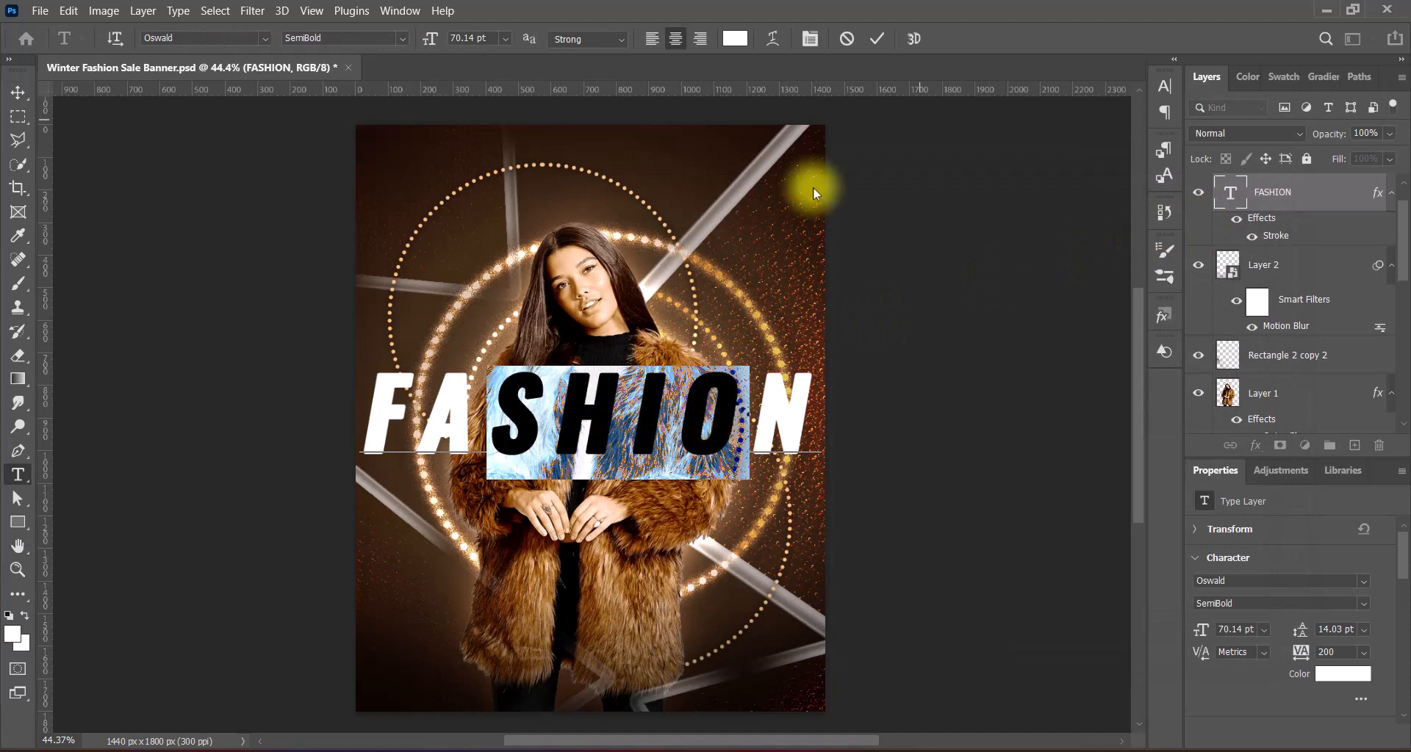
left_click(877, 38)
key("v")
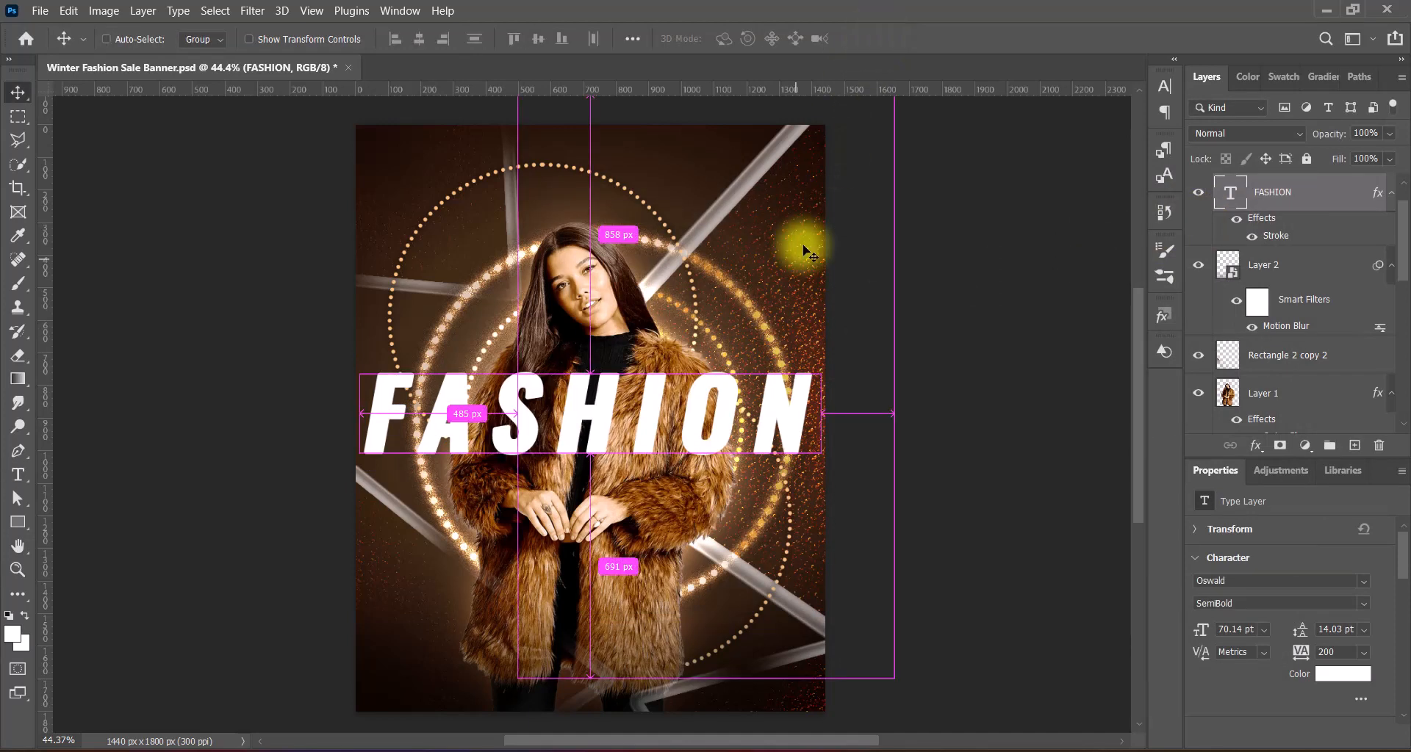
key("ctrl+z")
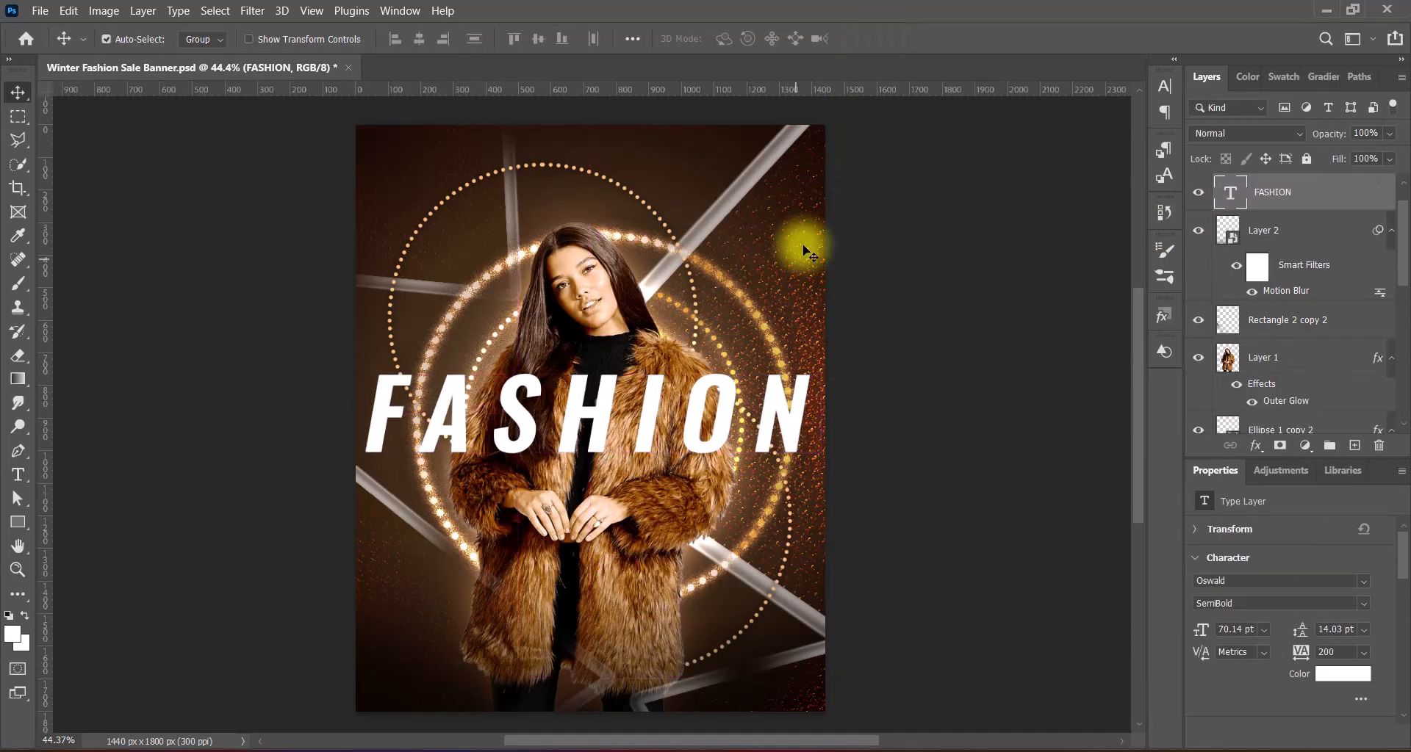
double_click(601, 437)
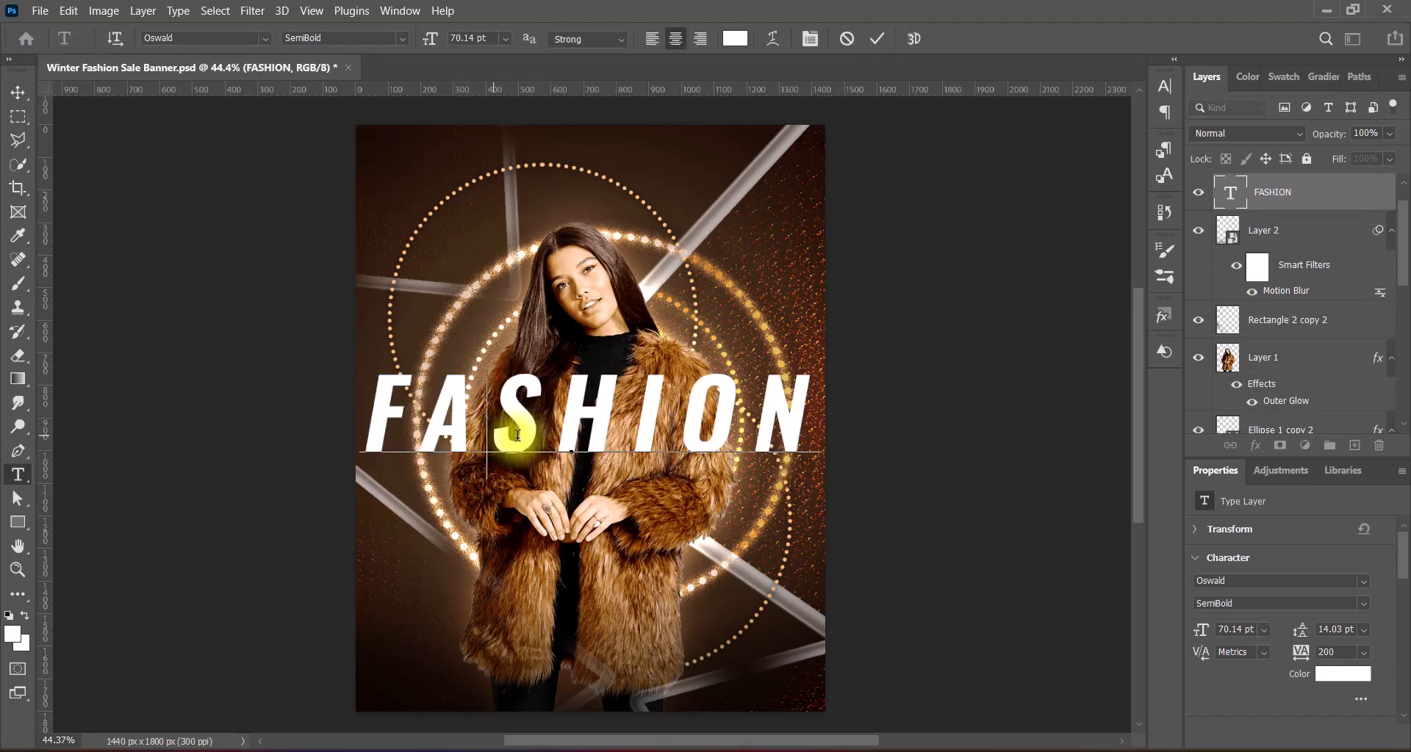
left_click_drag(488, 430, 722, 420)
key("BackSpace")
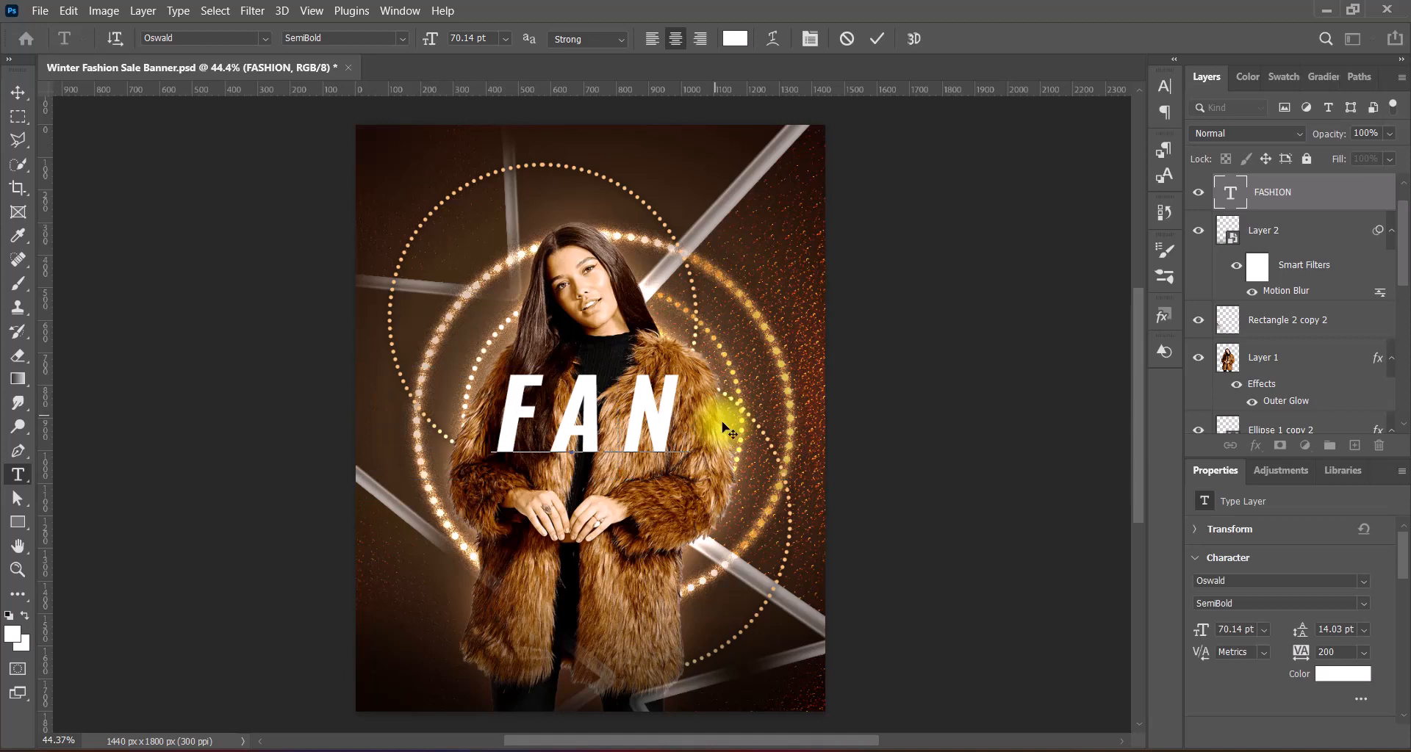
left_click(842, 35)
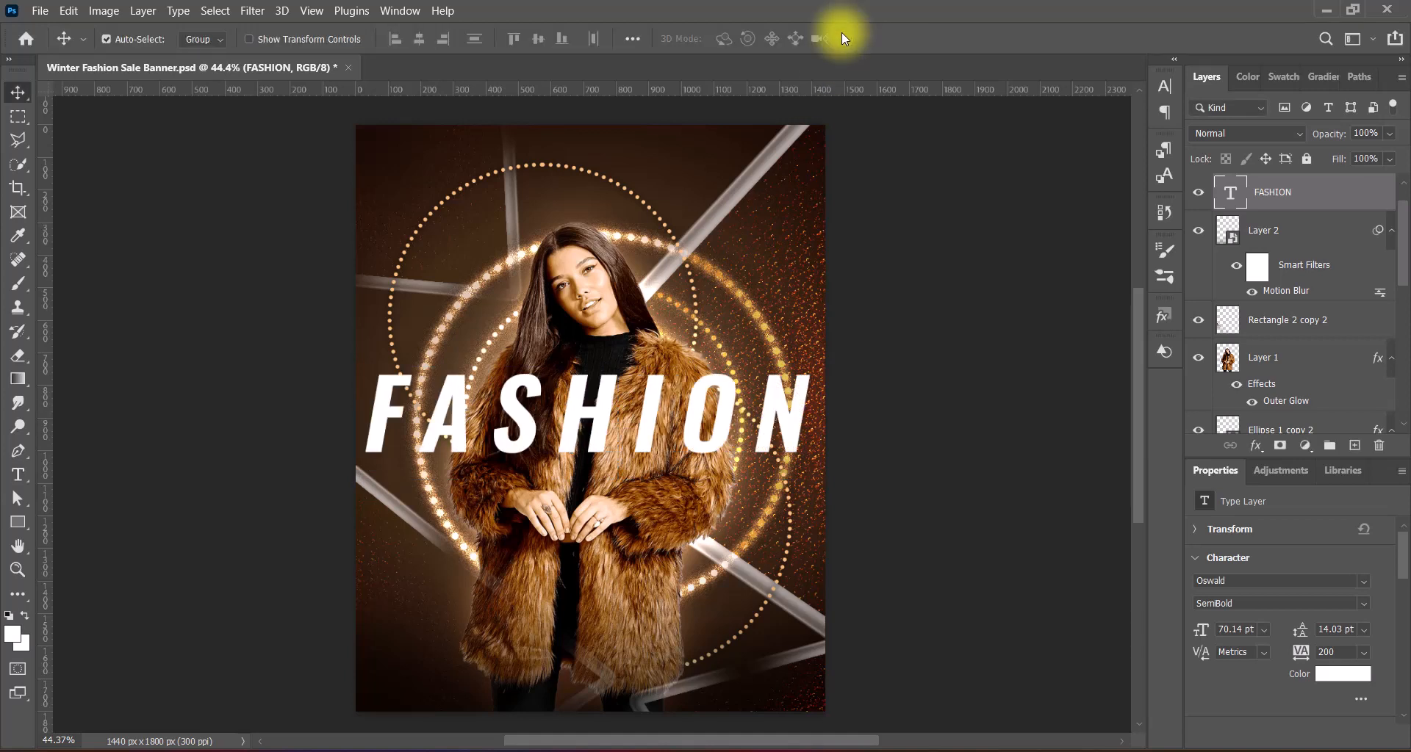
Step: Replace the letters SHIO in the FASHION text with blank spaces, leaving a gap between "FA" and "N"
double_click(702, 452)
left_click_drag(488, 430, 719, 421)
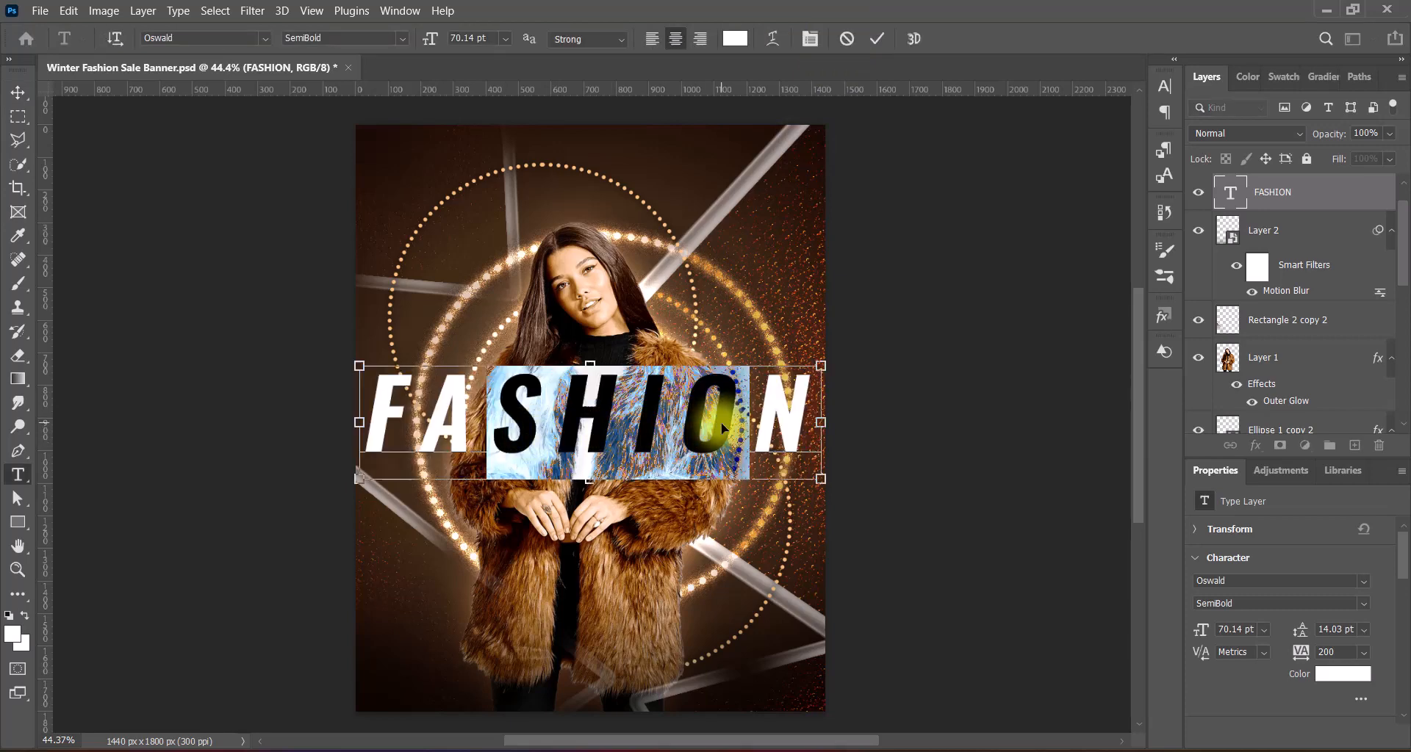
key("BackSpace")
left_click(878, 39)
left_click(626, 417)
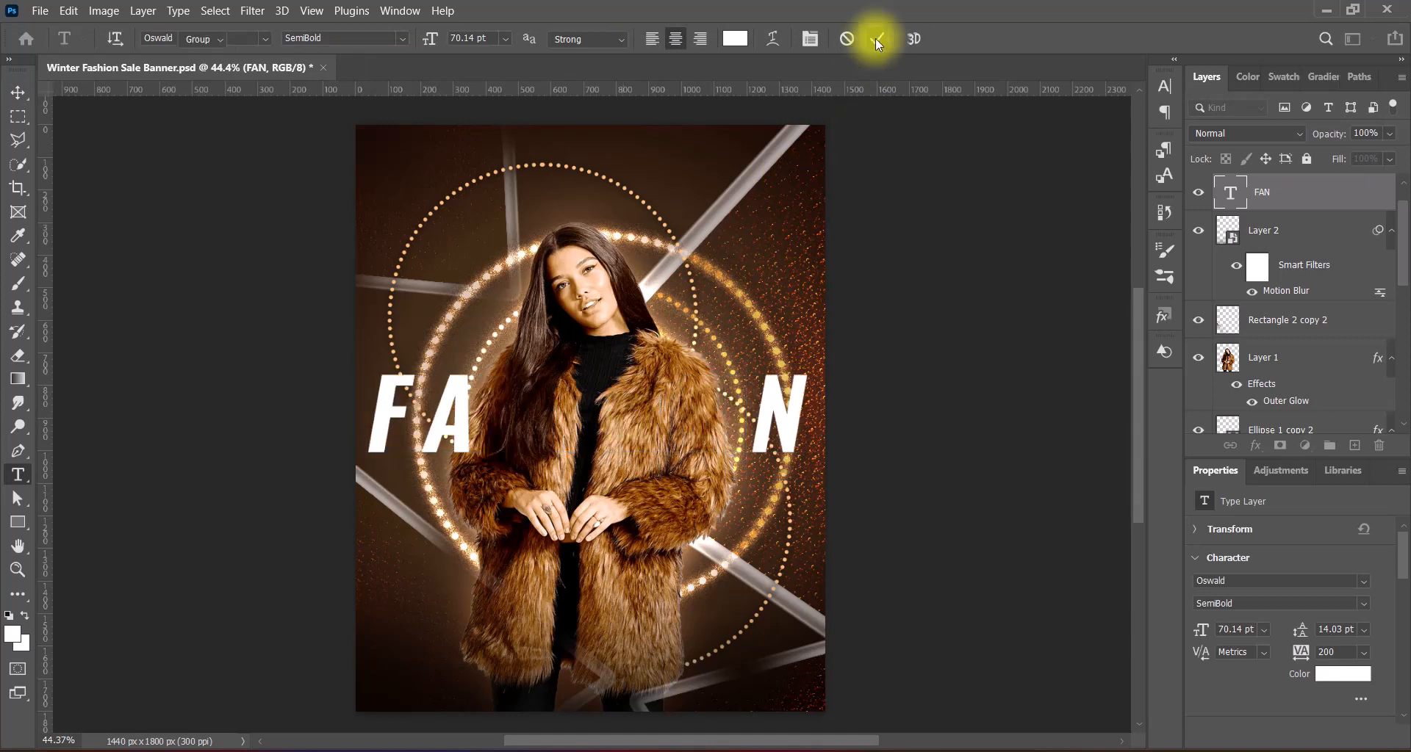
left_click(877, 39)
Step: Create a new layer above the FA N text and add separate text reading "SHIO" above the model's head
left_click(1355, 445)
left_click(523, 423)
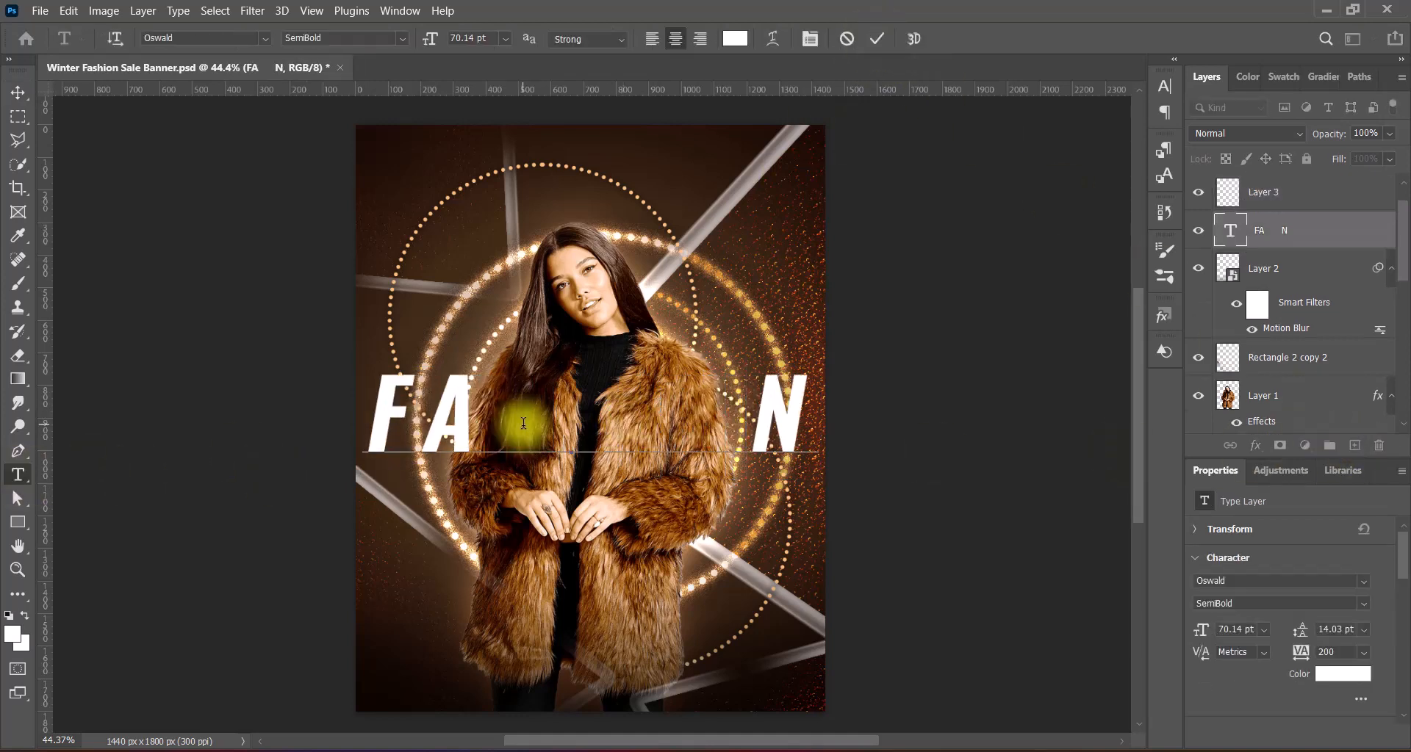
left_click(874, 39)
left_click(1260, 188)
left_click(546, 218)
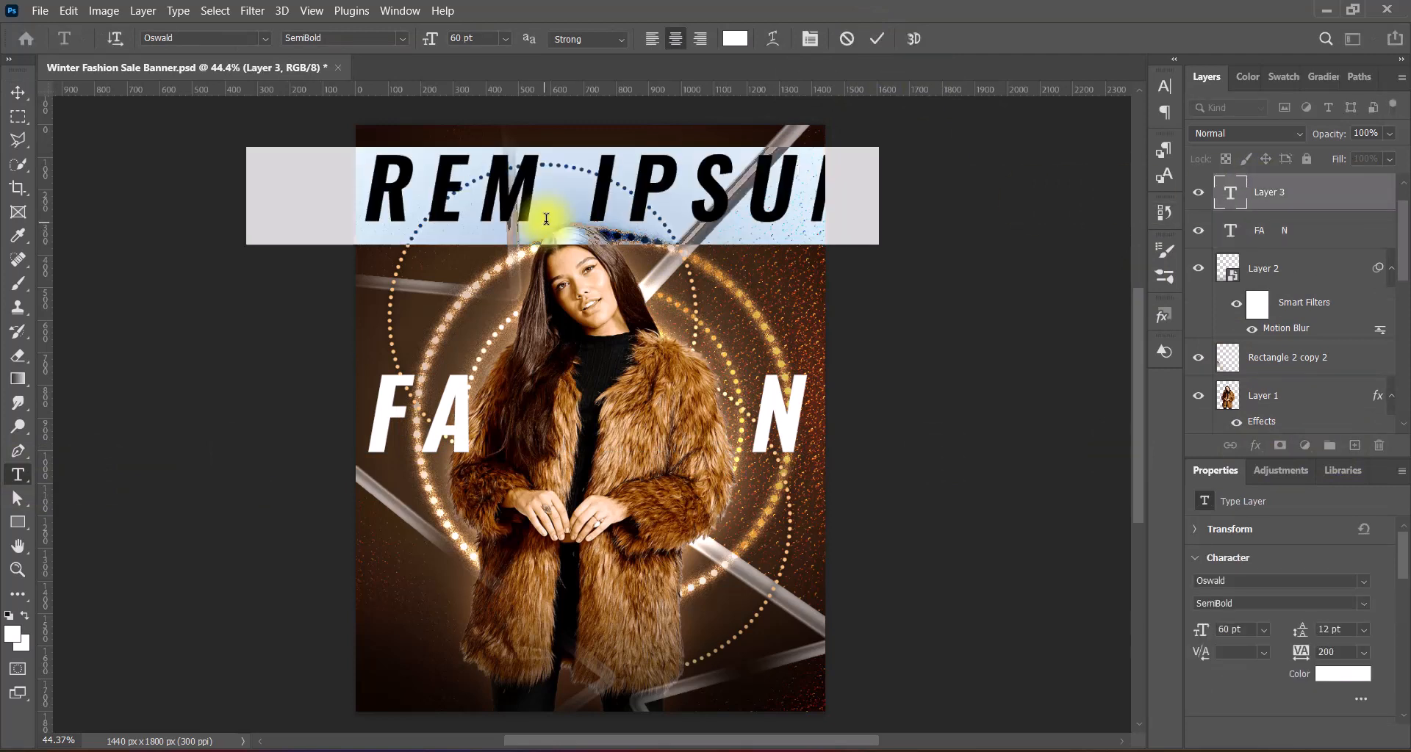
type("SHIO")
Step: Set the tracking of the SHIO text to 100, and commit the text
left_click_drag(463, 195, 809, 167)
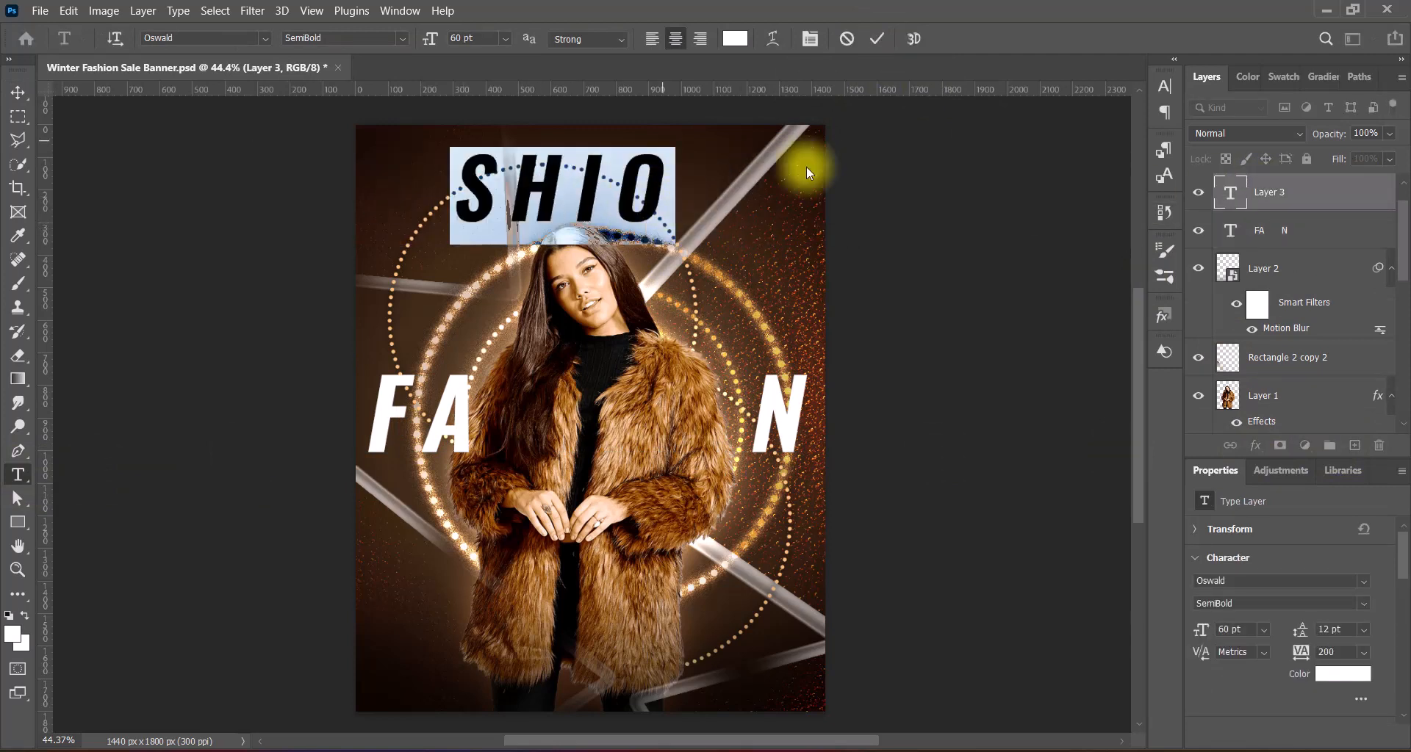
left_click(1164, 86)
left_click(1135, 153)
left_click(1102, 358)
left_click(876, 39)
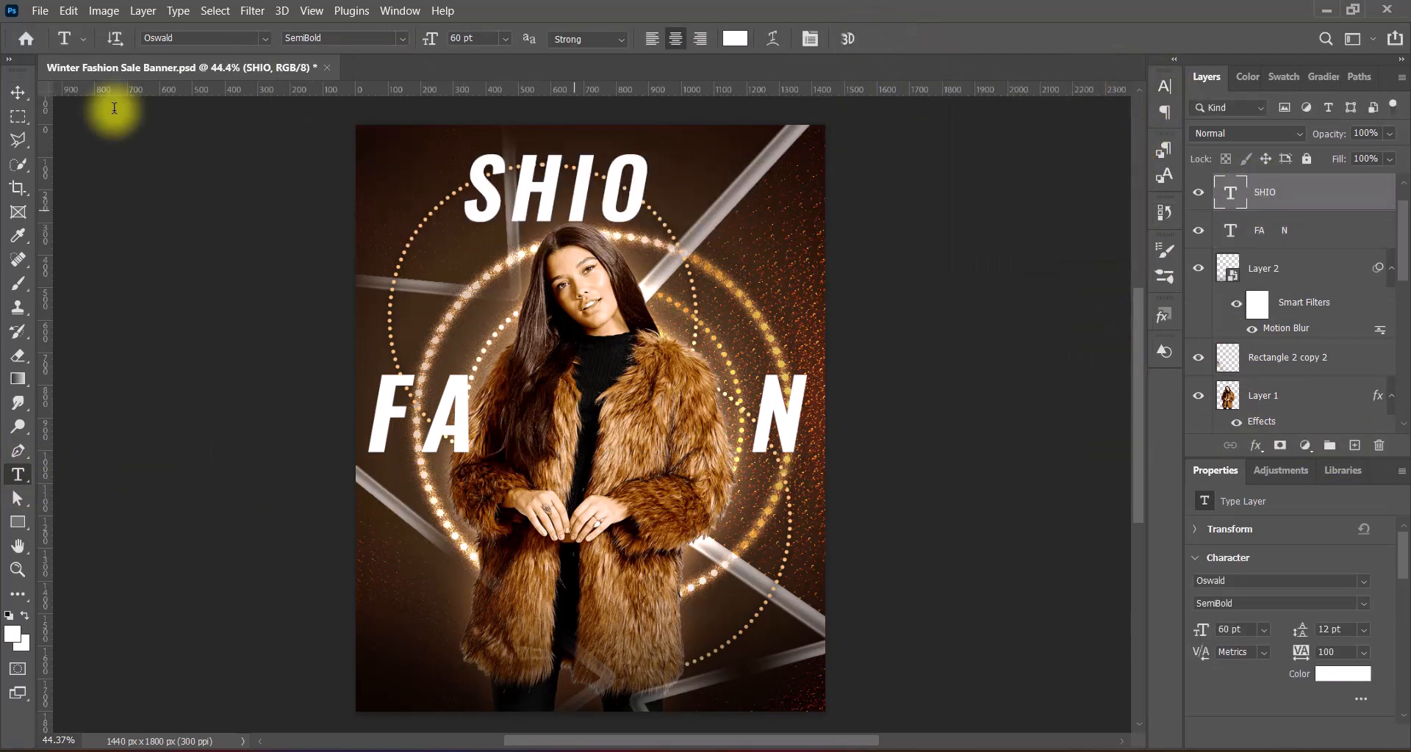
Step: Move the SHIO text into the gap between "FA" and "N", and set its font style to Bold
left_click_drag(459, 192, 619, 424)
left_click(401, 38)
left_click(370, 136)
left_click(876, 39)
left_click(18, 92)
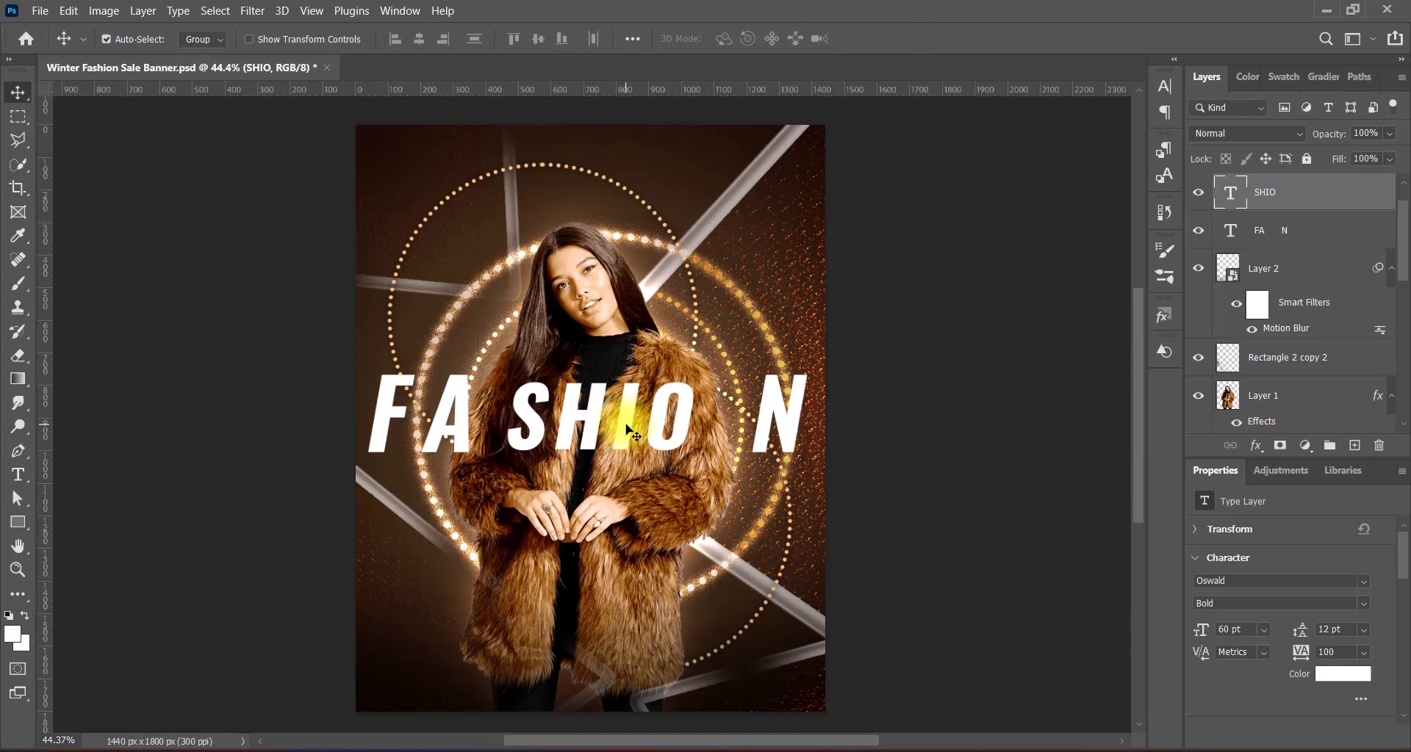
Step: Scale the SHIO text up to about 117% and shift it about 14 px right within the gap
key("ctrl+t")
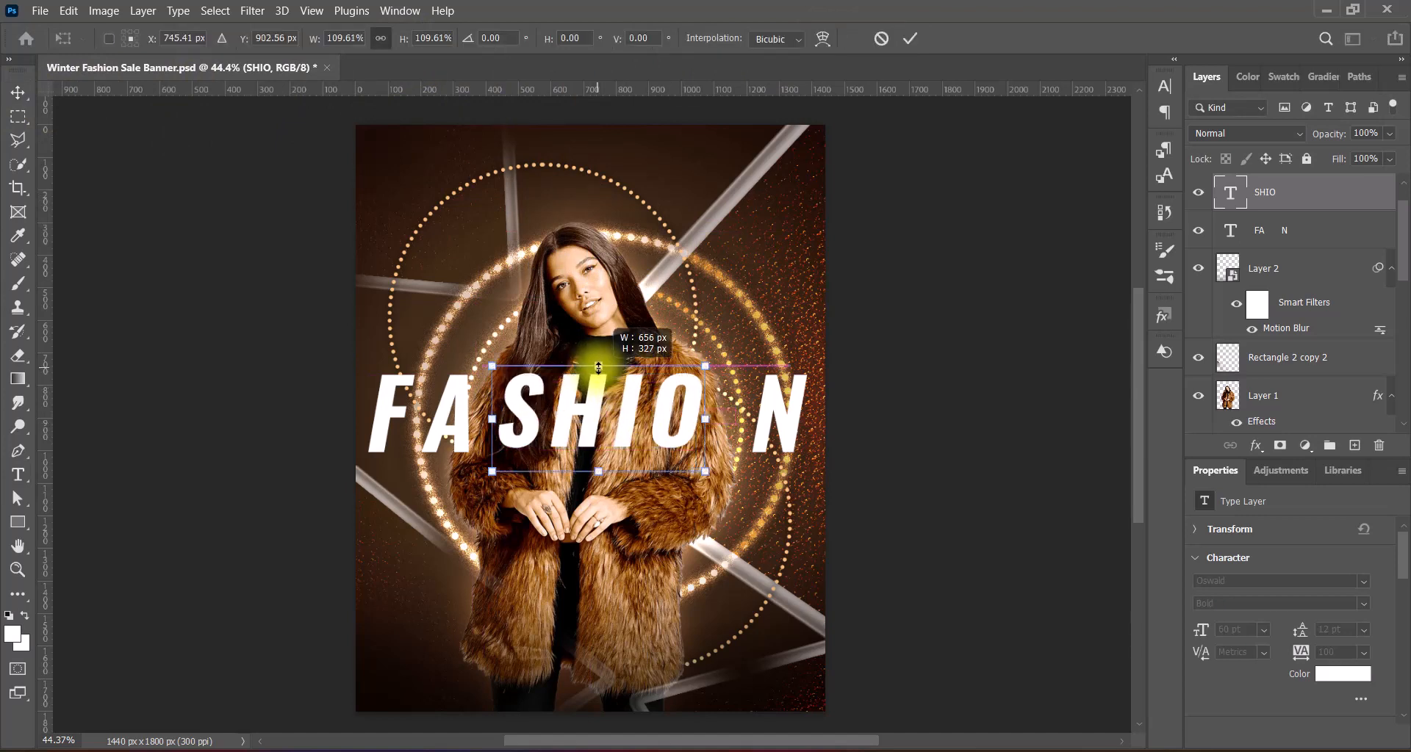
left_click_drag(599, 463, 600, 478)
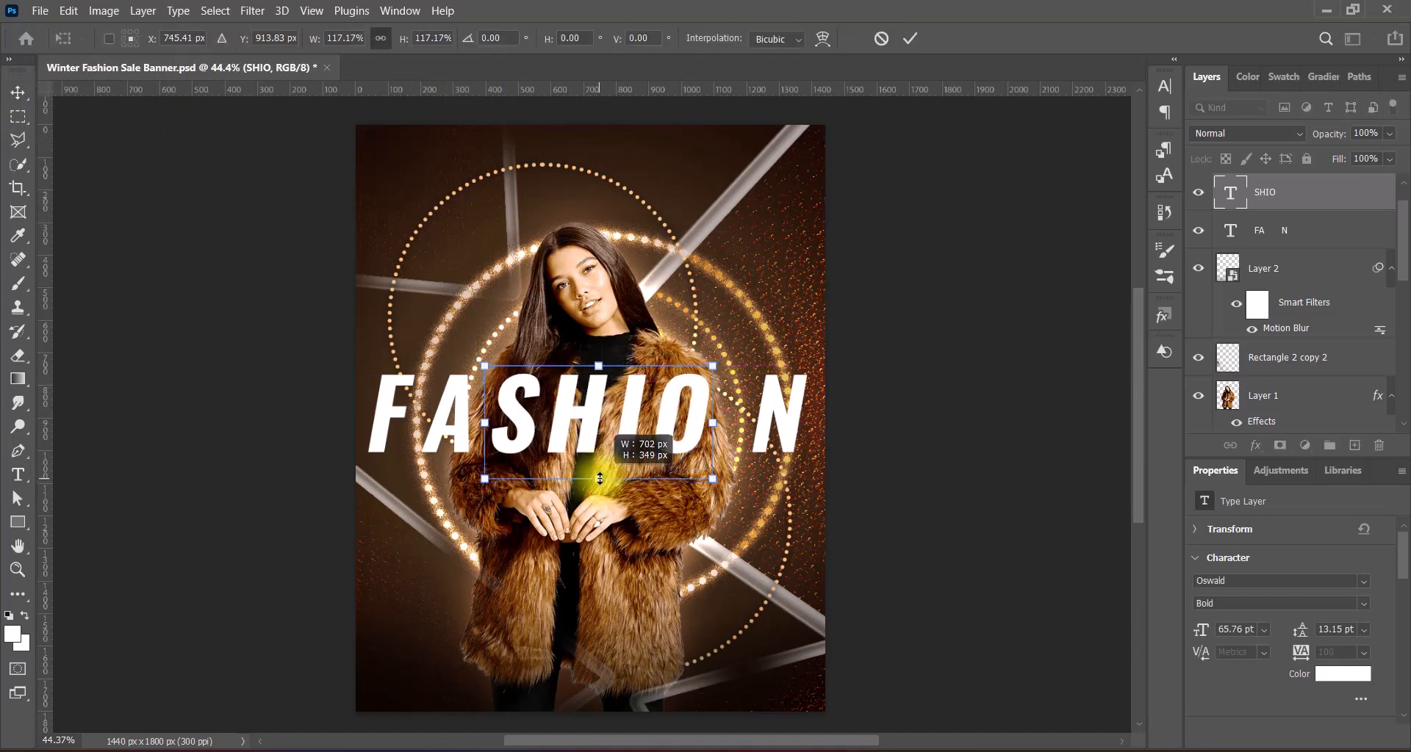
left_click_drag(669, 439, 673, 440)
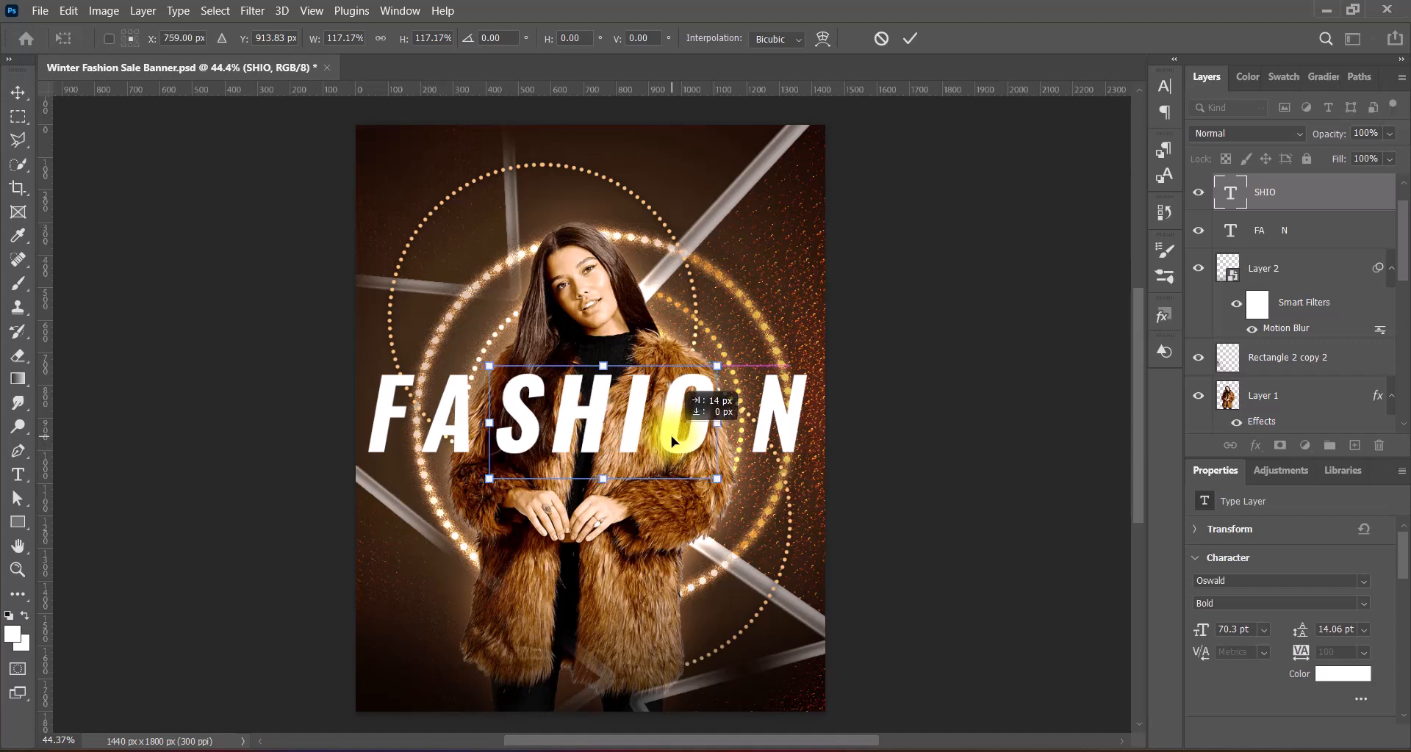
left_click(911, 443)
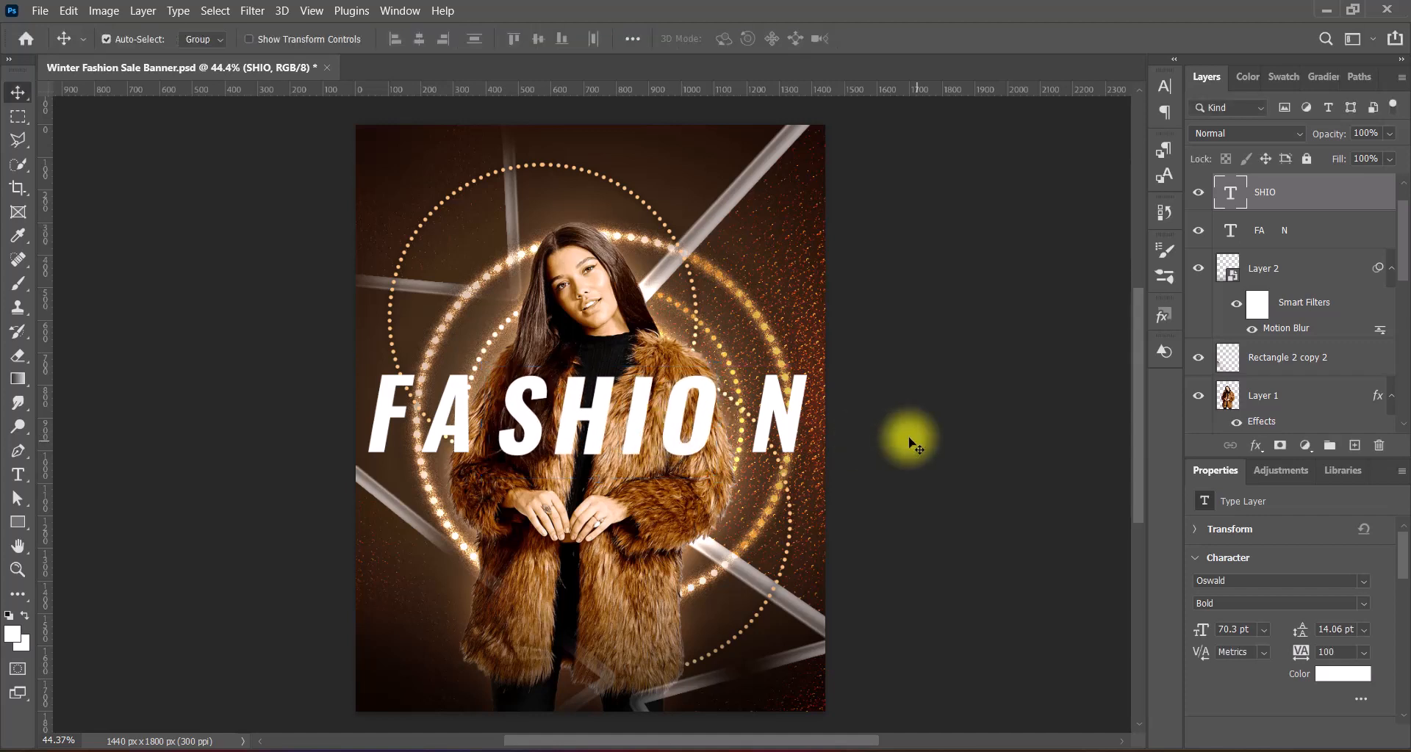
Step: Shorten the blank gap in the FA N text so the N sits beside the O, and commit the text
double_click(756, 409)
left_click(761, 409)
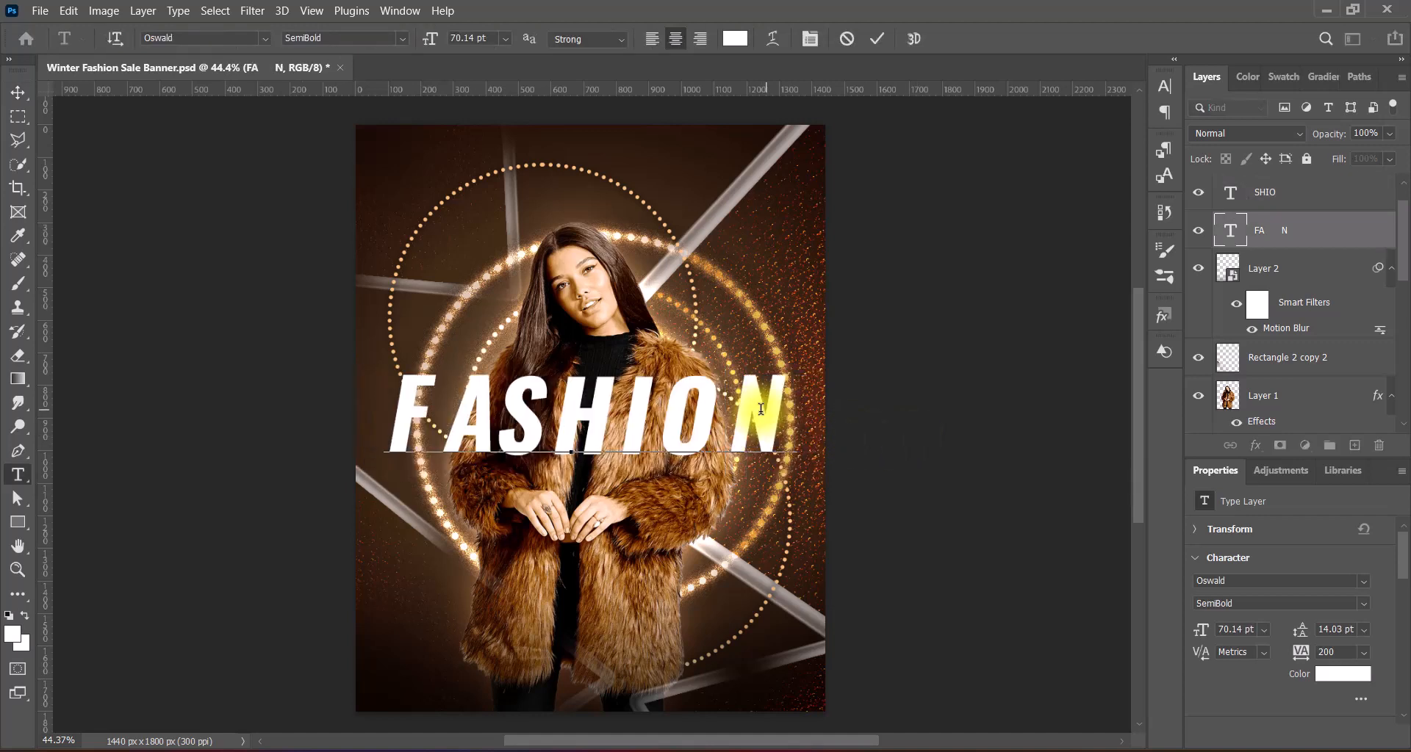
left_click(876, 38)
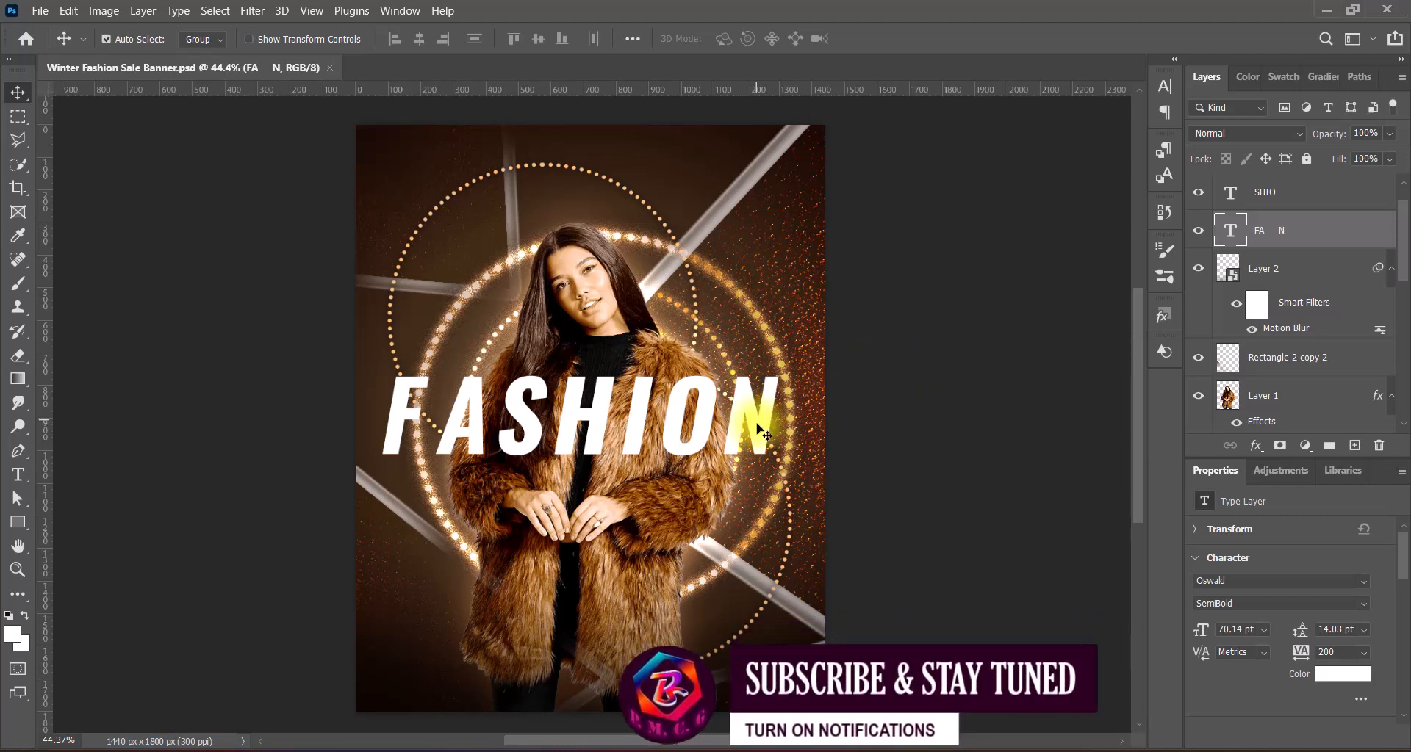
Step: Scale the SHIO and FA N text layers together to about 112% and centre them horizontally on the canvas
left_click(1300, 190, "shift")
key("ctrl+t")
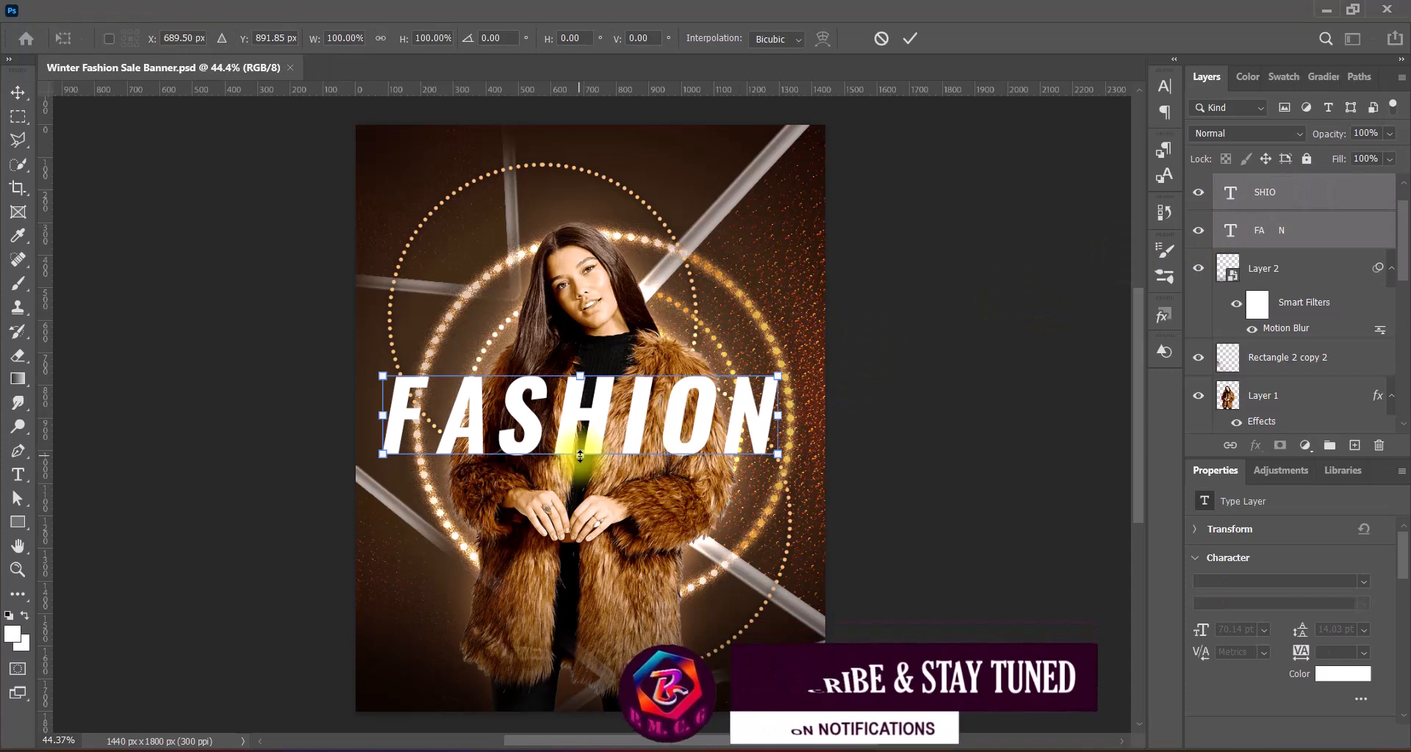
left_click_drag(580, 456, 615, 426)
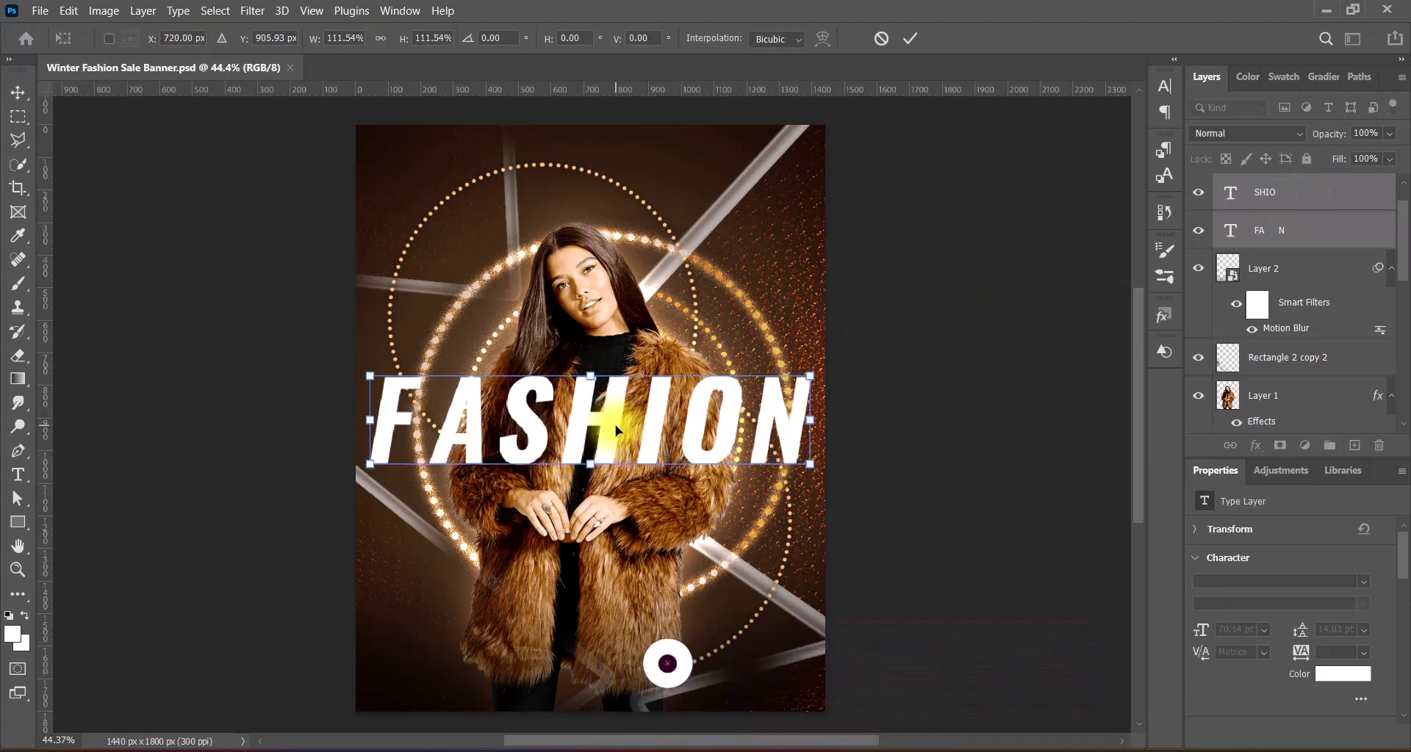
key("Return")
Step: Apply a white Stroke effect to the SHIO text and reduce its fill to 0%
left_click(1242, 194)
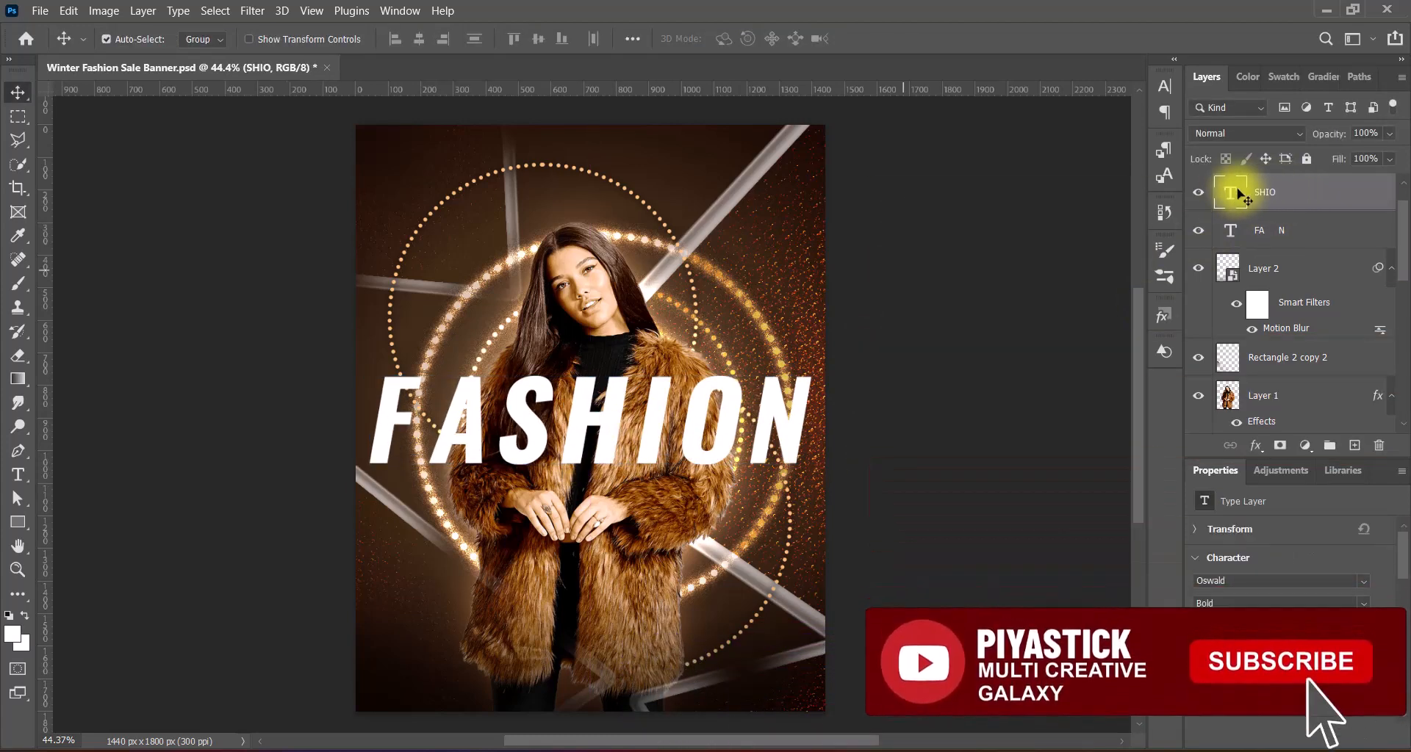
double_click(1227, 197)
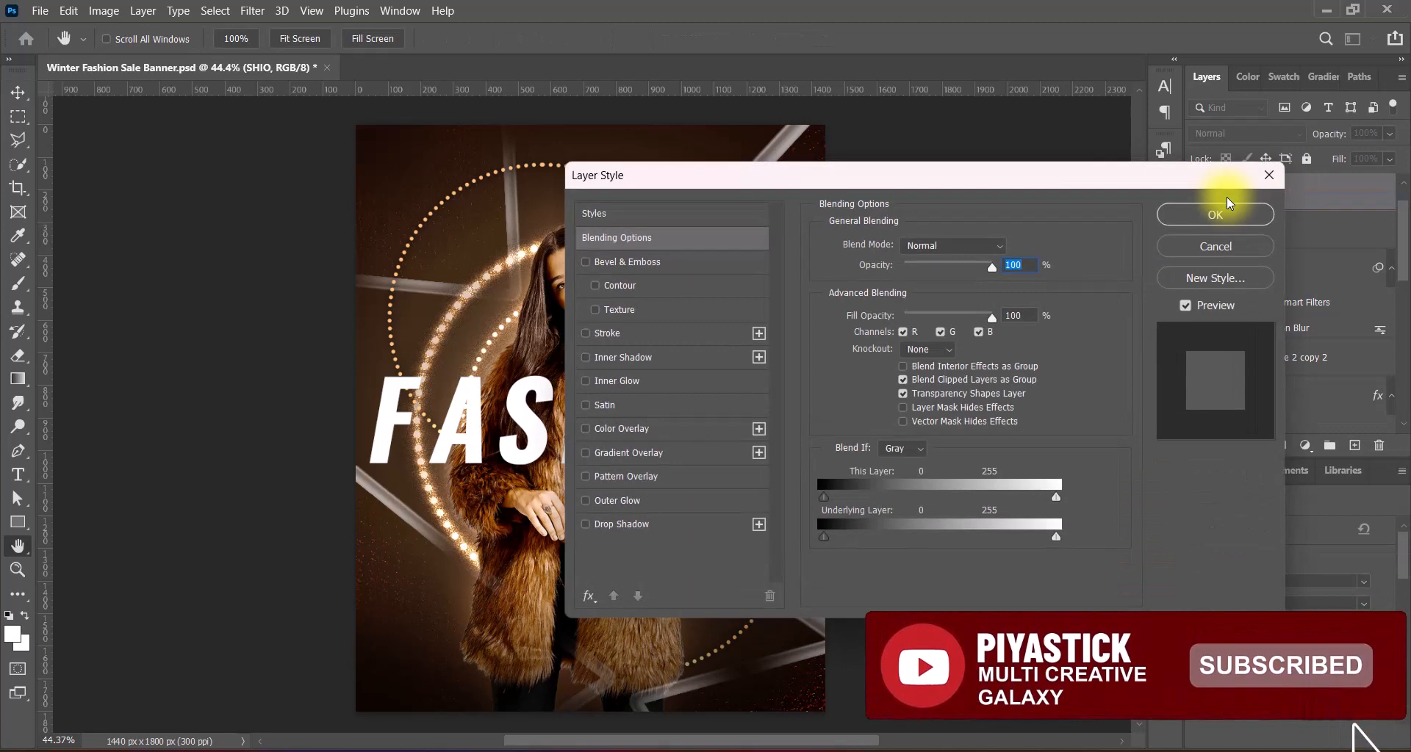
left_click(603, 334)
left_click(1191, 215)
left_click_drag(1389, 159, 1244, 192)
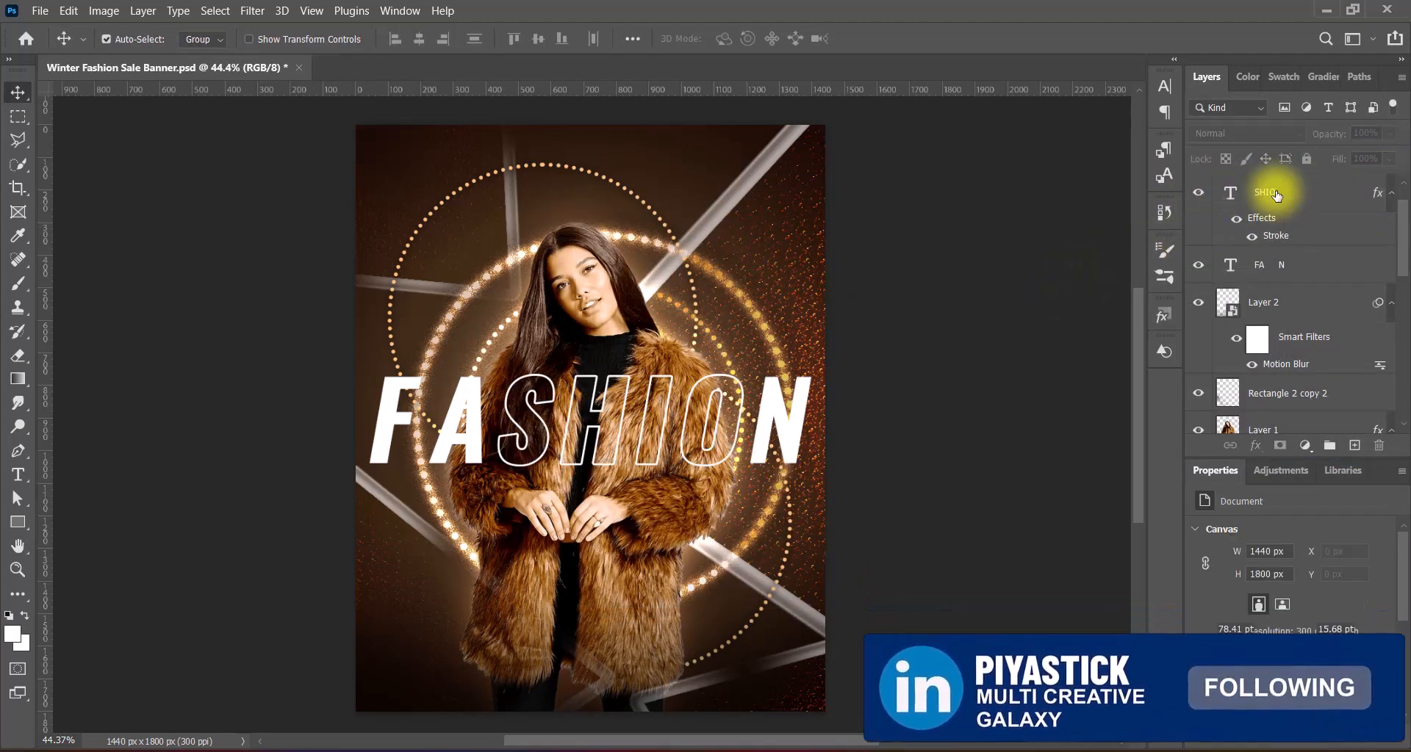
Step: Thicken the white stroke around the SHIO letters and apply the layer style
double_click(1236, 204)
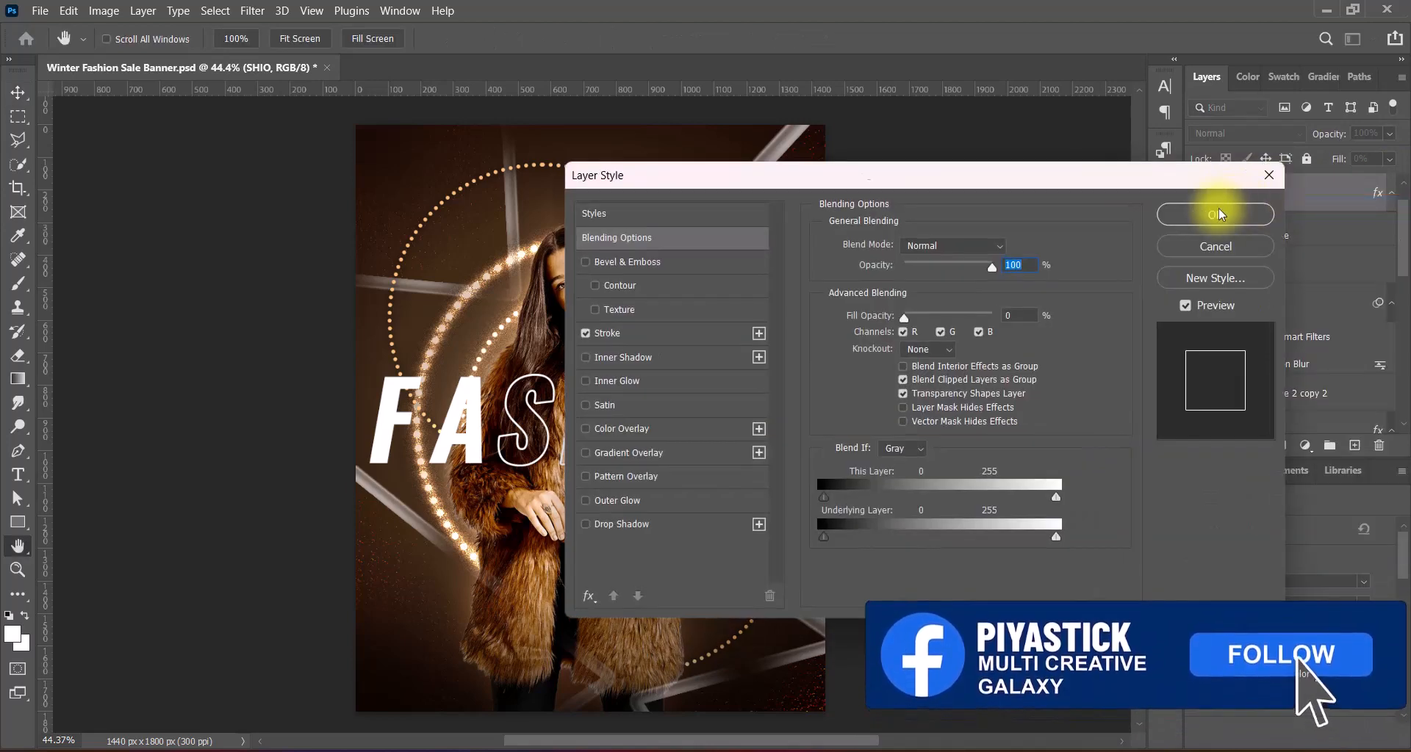
left_click(620, 329)
mouse_move(1029, 184)
left_mouse_down()
mouse_move(1174, 152)
mouse_move(1122, 175)
left_mouse_up()
double_click(1233, 218)
type("9")
key("Return")
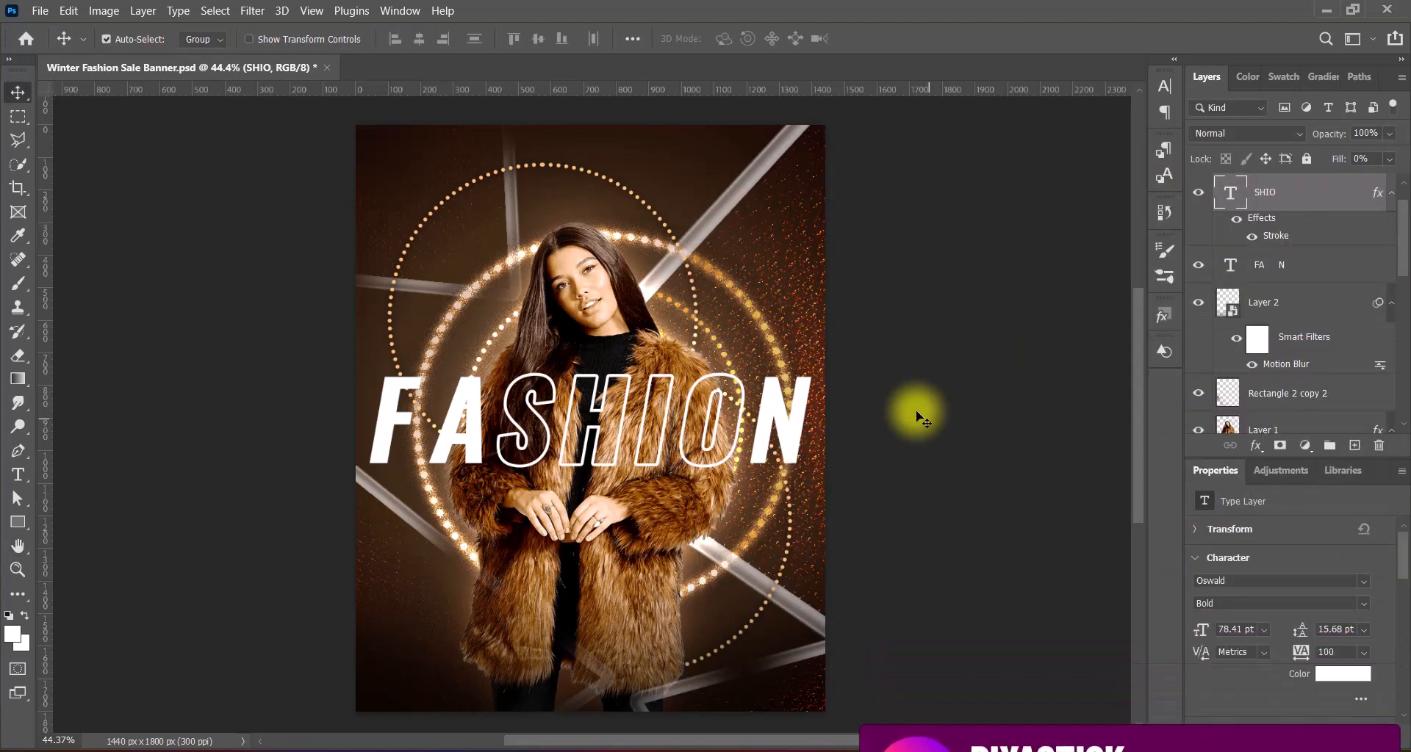
Step: Add a black drop shadow to the SHIO text with distance 0 px, spread 33% and size 51 px
double_click(1228, 206)
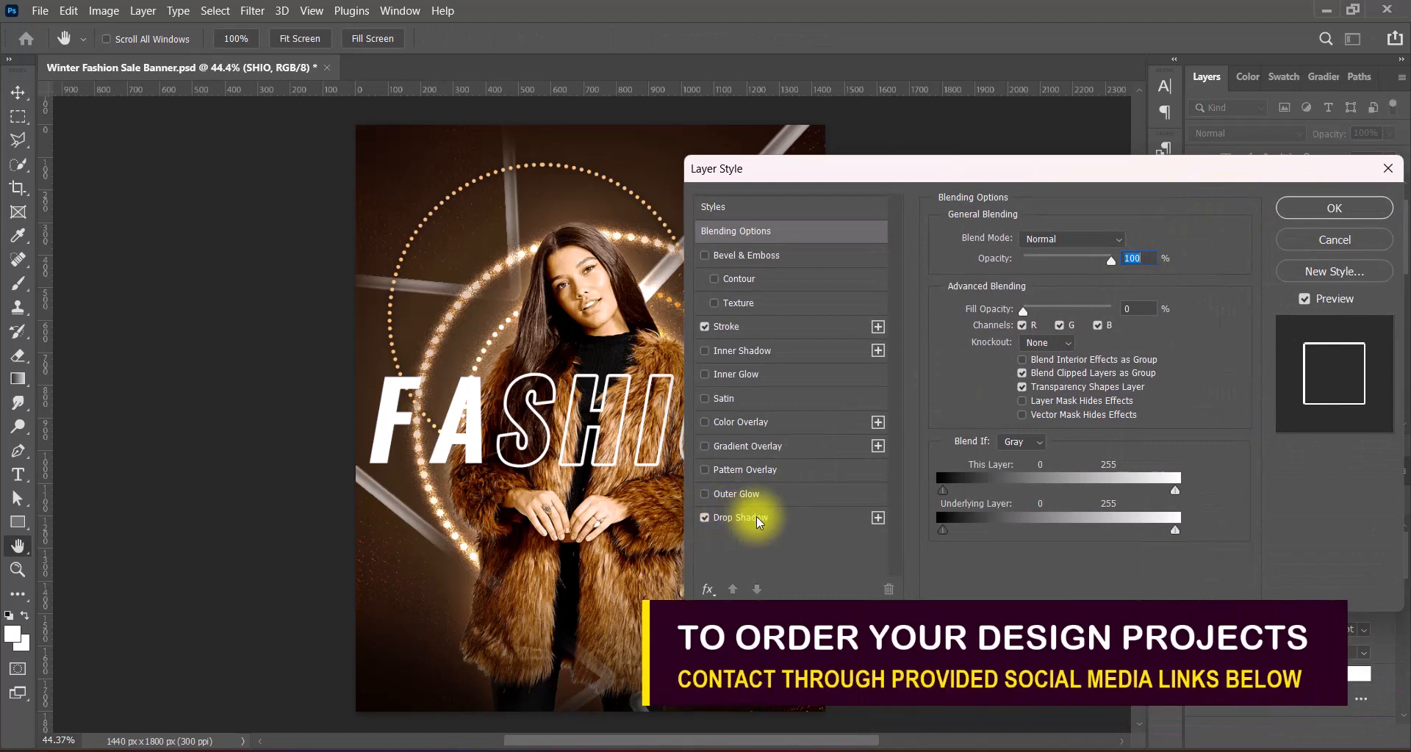
left_click(756, 518)
left_click_drag(1023, 369, 1038, 352)
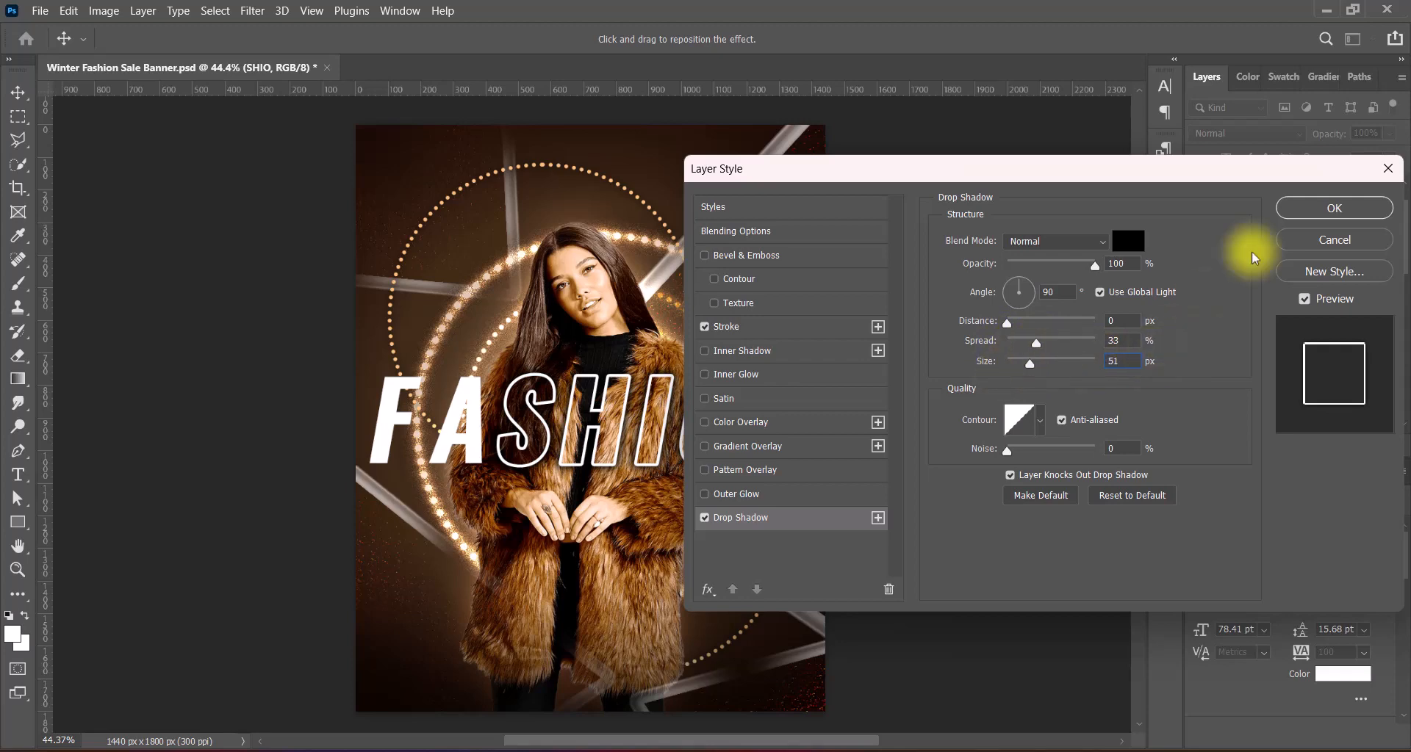
left_click(1301, 209)
Step: Add a black drop shadow to the FA N text with distance 6 px, spread 0% and size 6 px
left_click(388, 416)
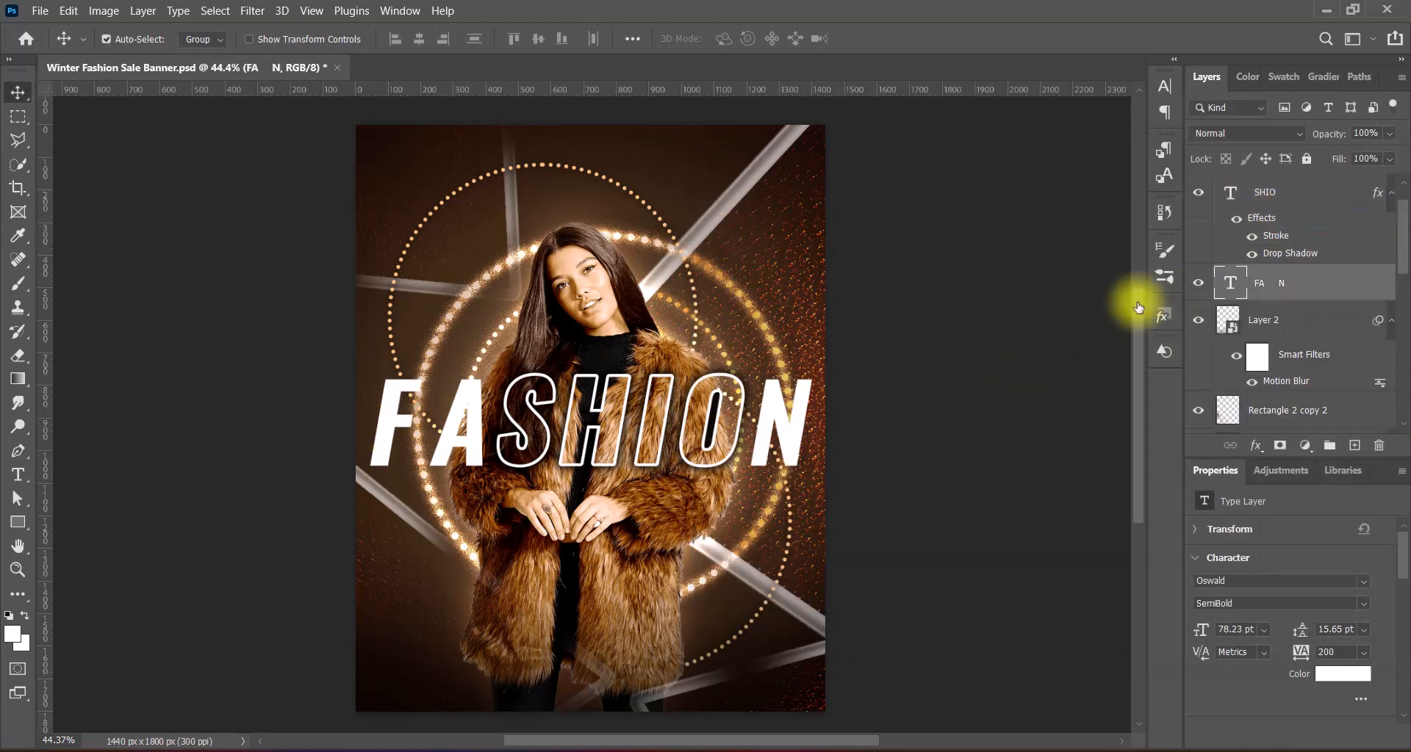
right_click(1235, 289)
left_click(1241, 299)
left_click(712, 518)
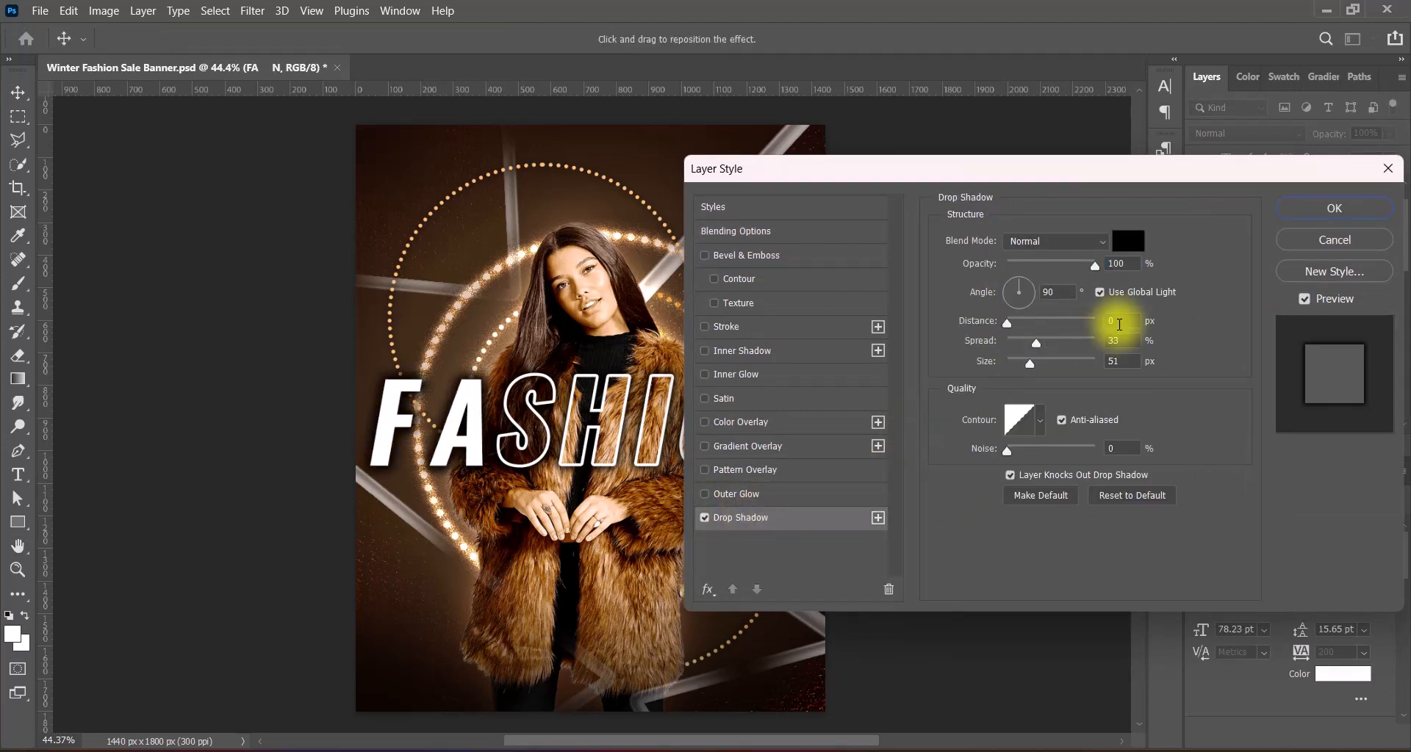
key("Tab")
type("0")
key("Tab")
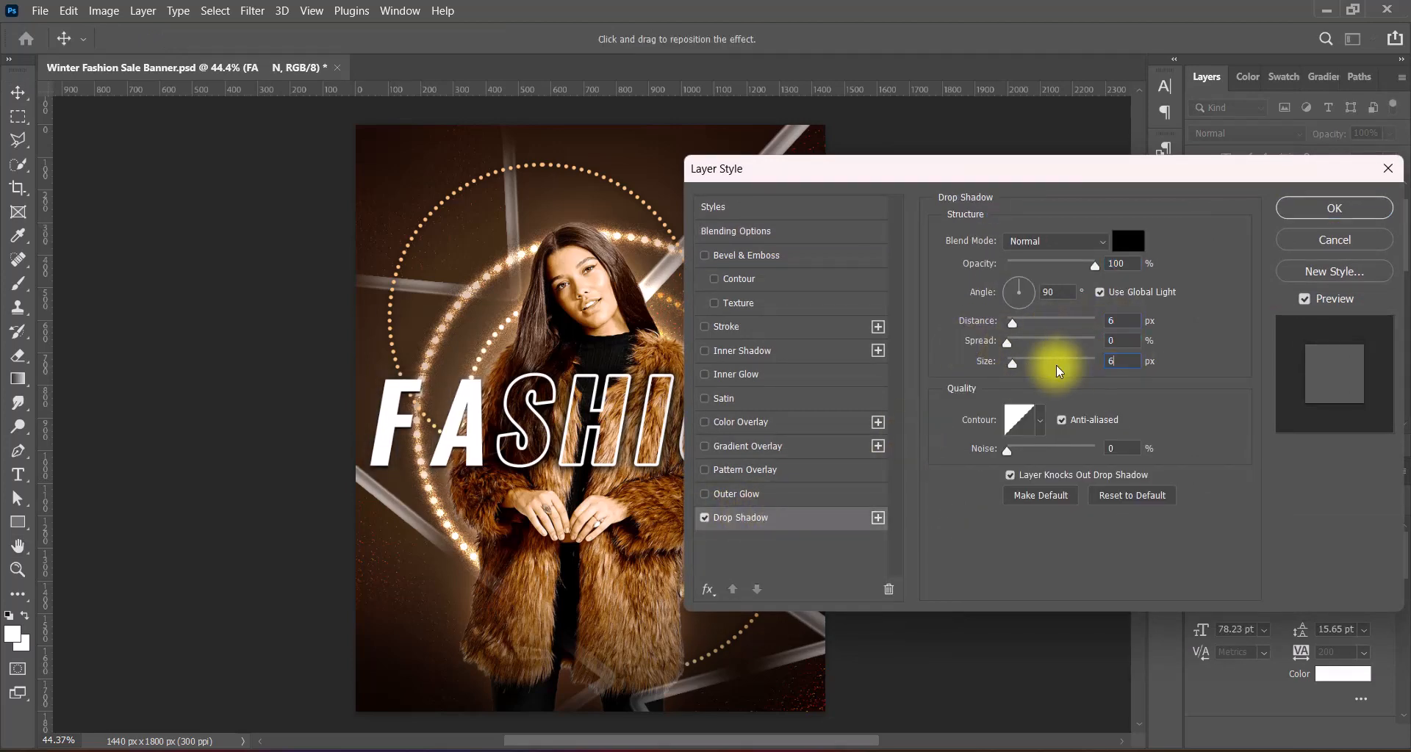
left_click(1295, 212)
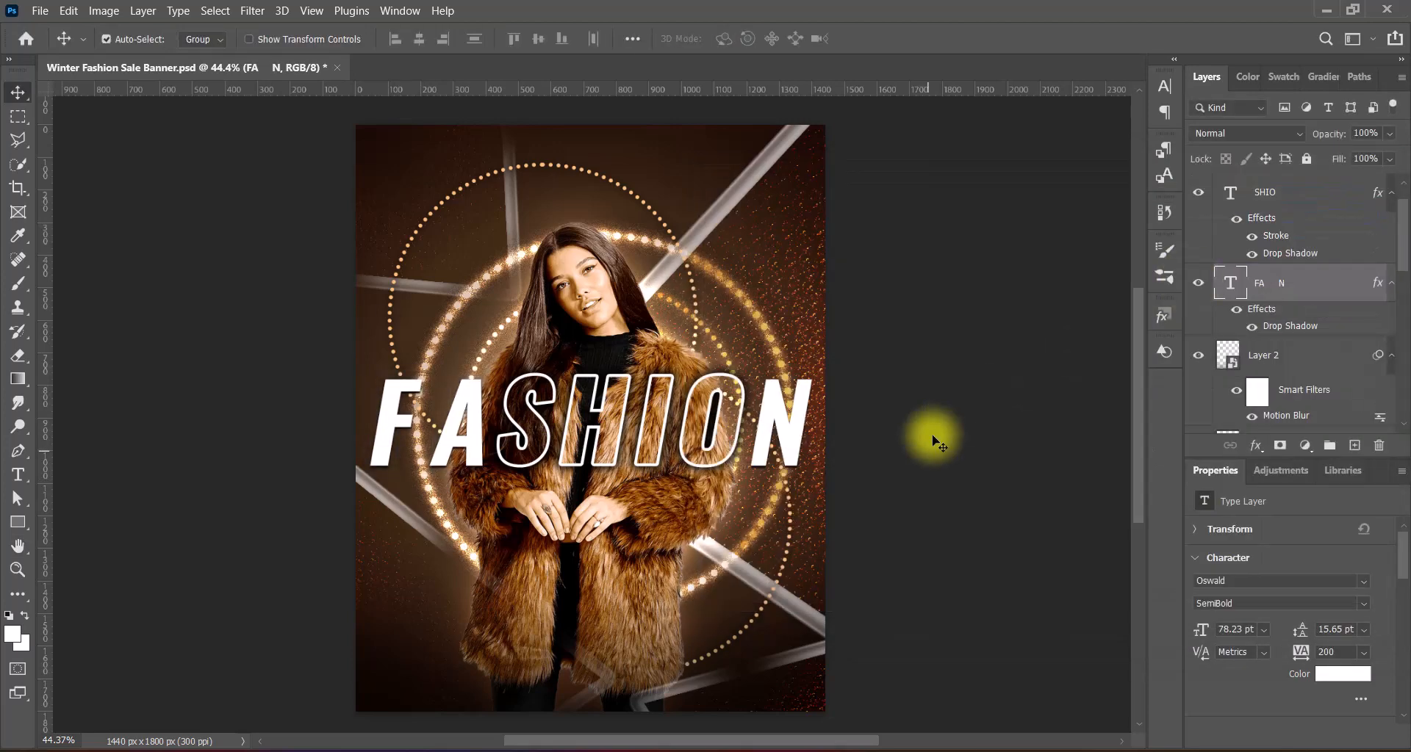
Step: Set the SHIO text's drop shadow distance to 3 px and apply the layer style
double_click(1229, 193)
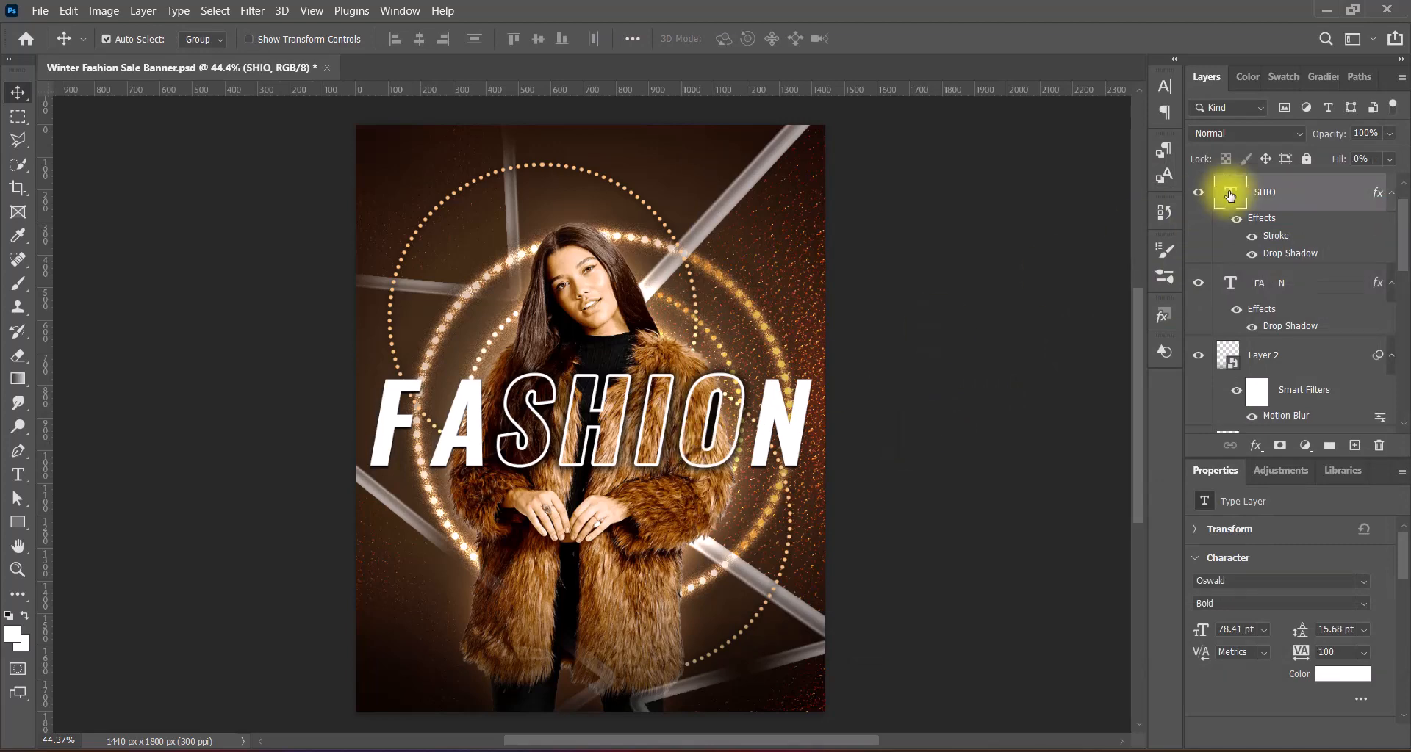
left_click(750, 517)
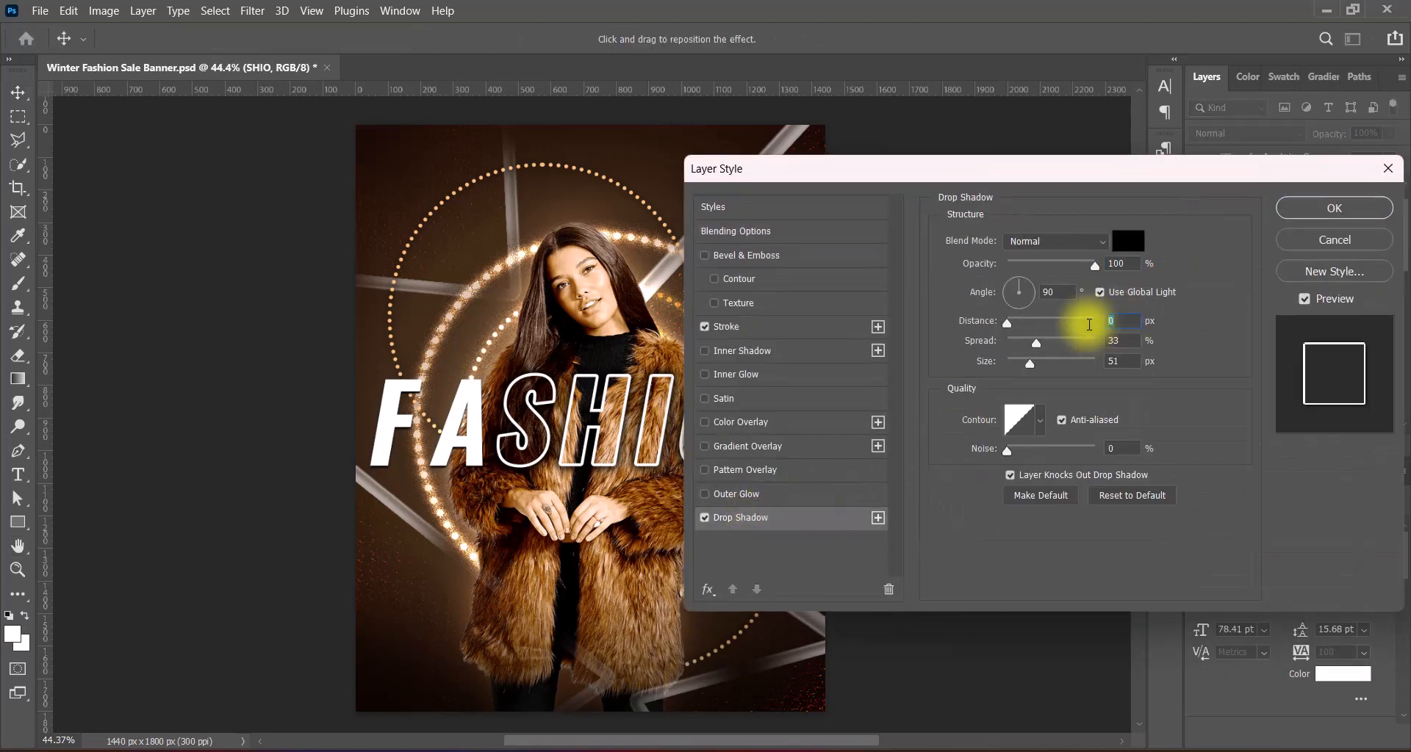
type("3")
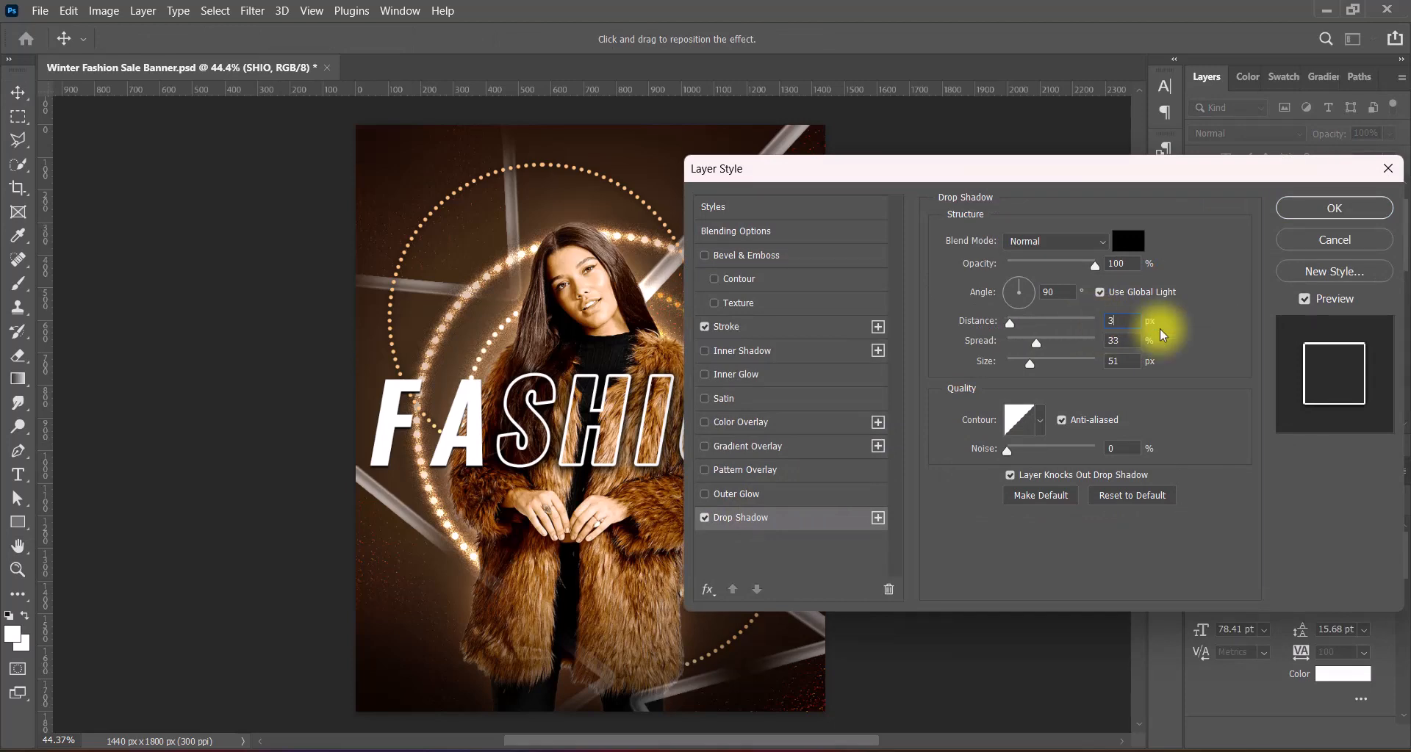
left_click(1317, 209)
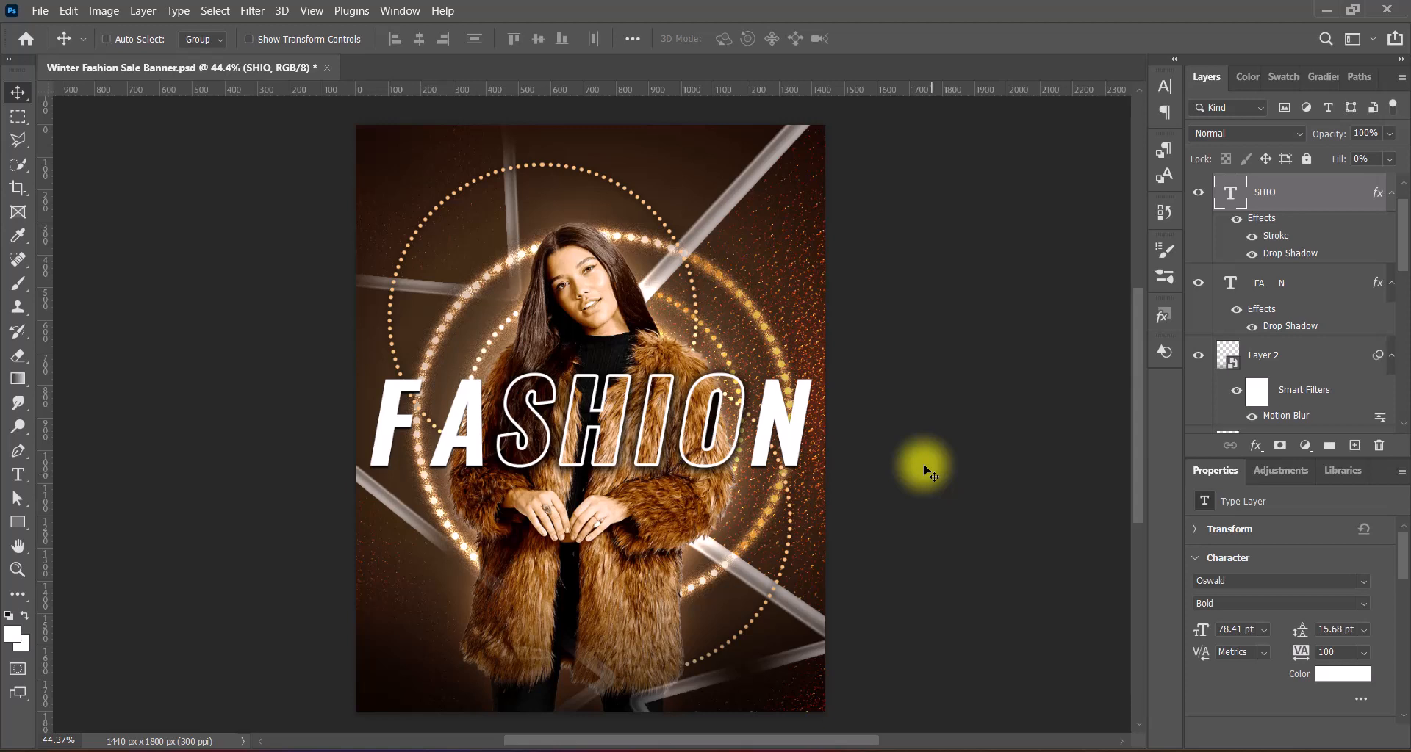
Step: Recolour the FA N text from white to a golden yellow and commit the text
left_click(796, 450)
double_click(1229, 282)
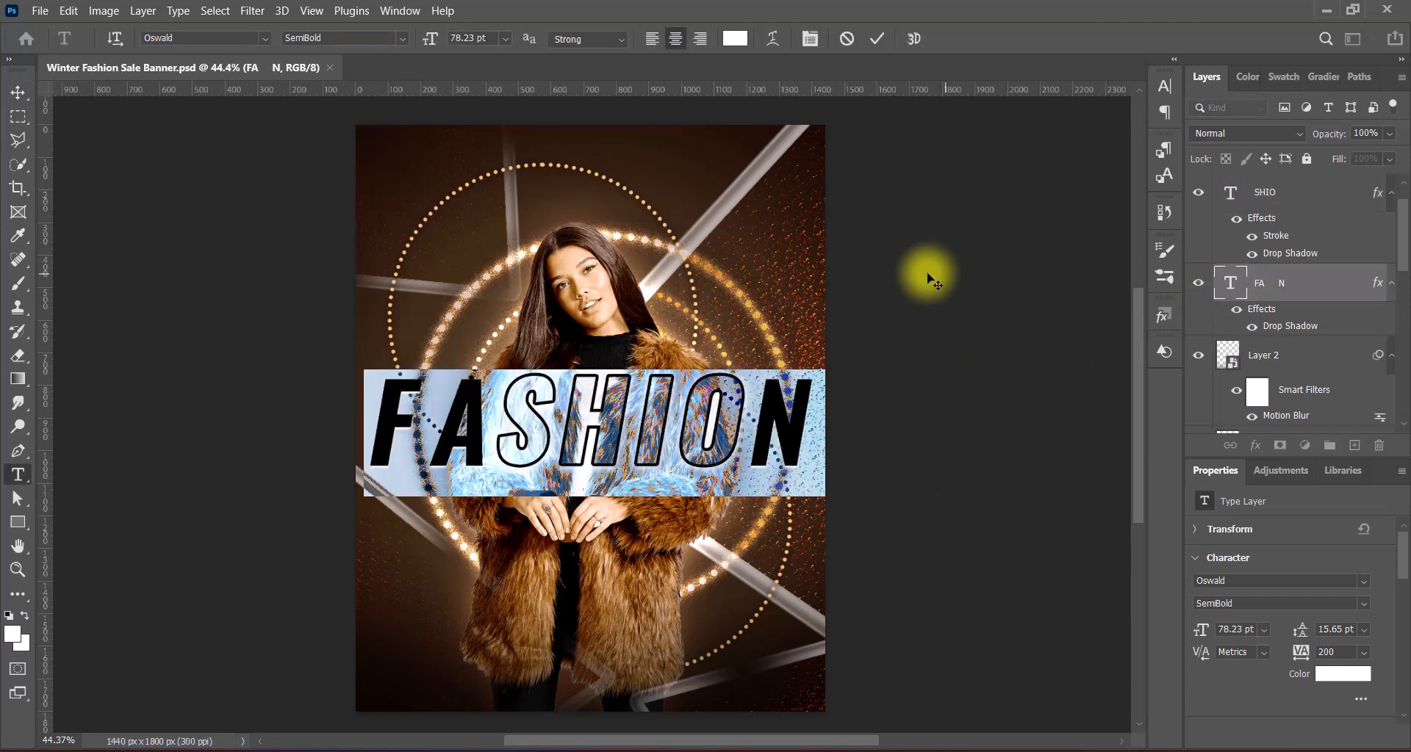
left_click(734, 40)
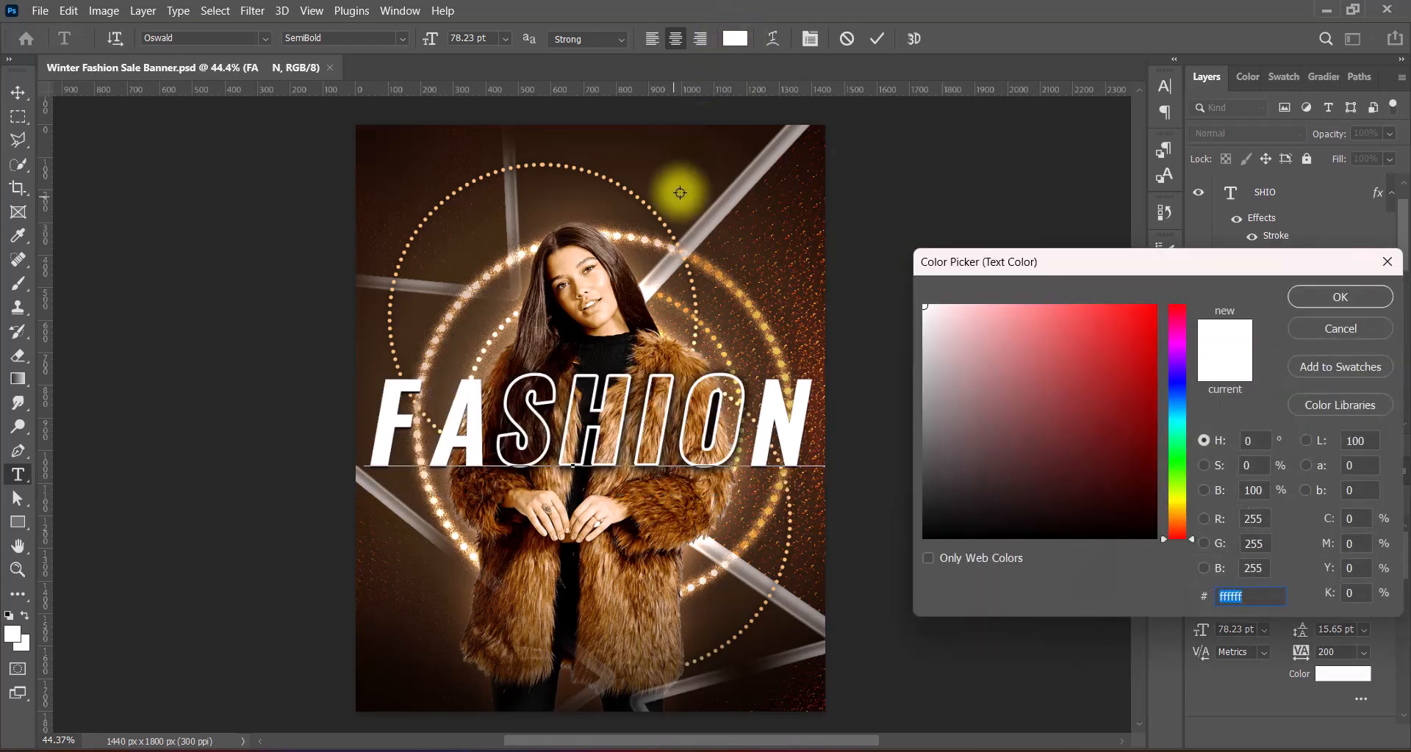
left_click(632, 237)
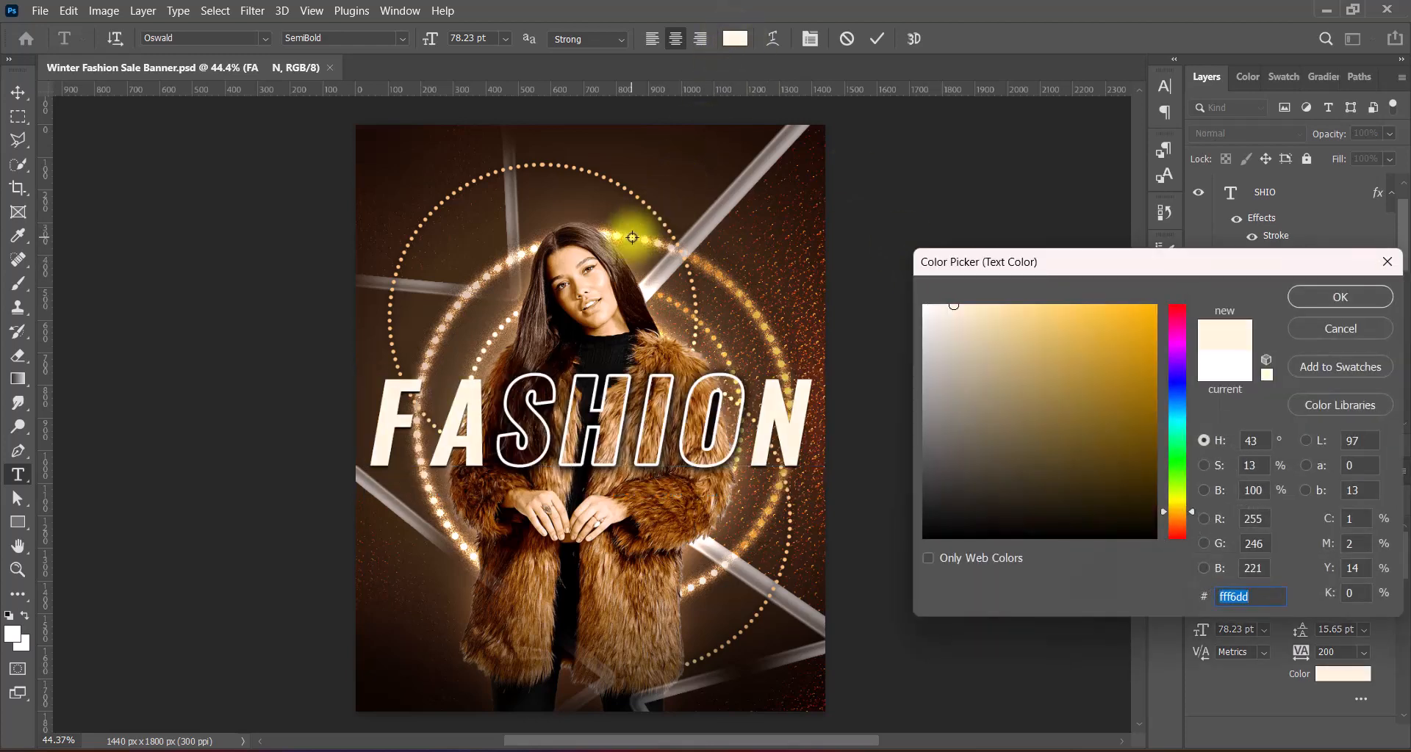
left_click(1180, 504)
left_click(1020, 300)
left_click(1178, 509)
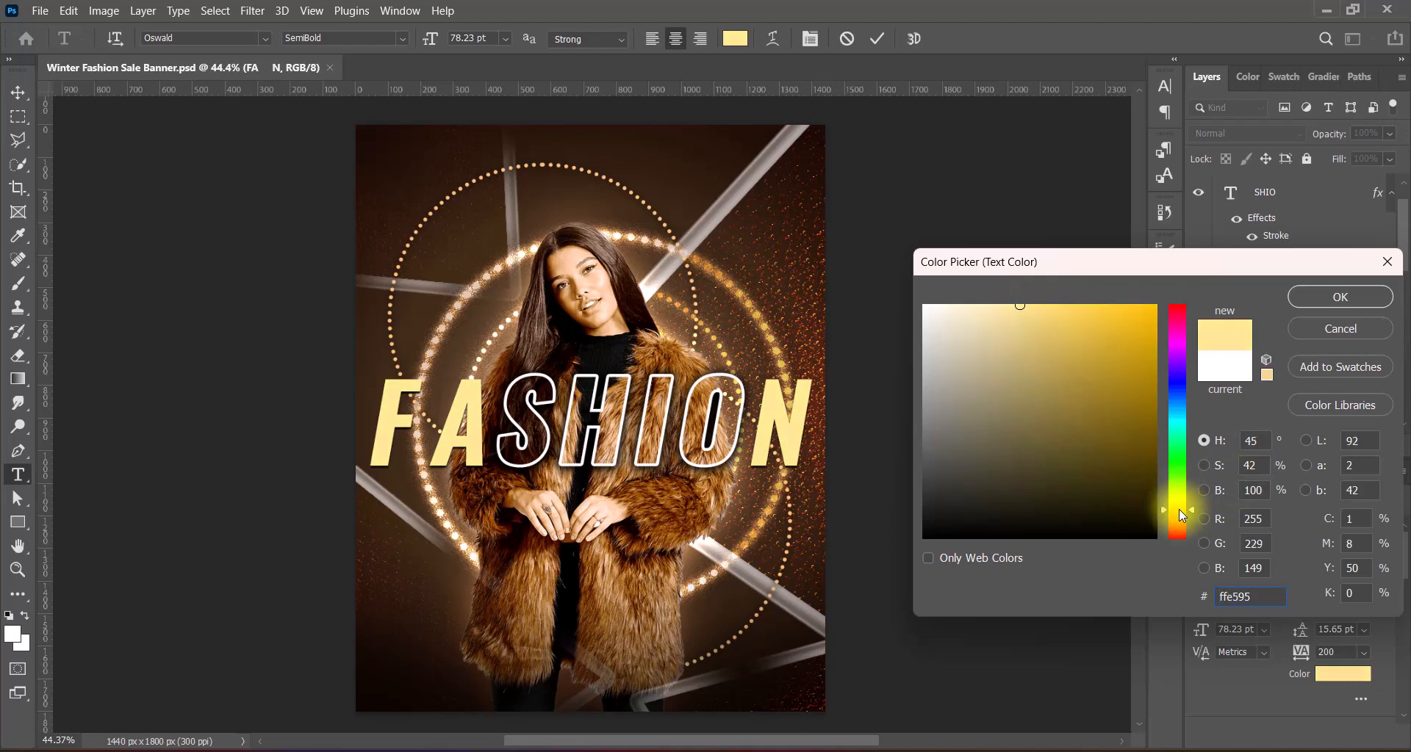
left_click_drag(1132, 304, 1083, 301)
left_click(1177, 507)
left_click(1178, 507)
left_click(1340, 297)
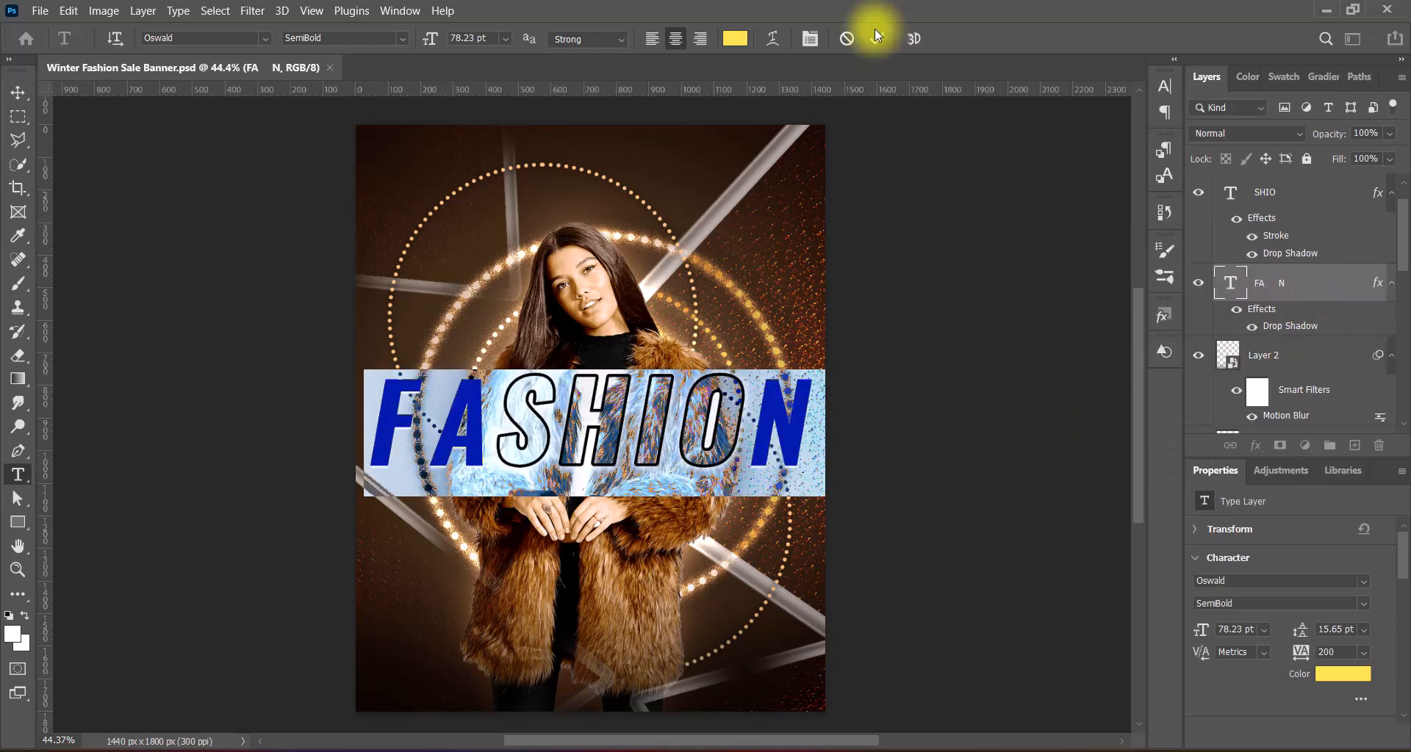
left_click(876, 38)
key("v")
Step: Enlarge the outlined SHIO text slightly and deselect it
left_click(715, 461)
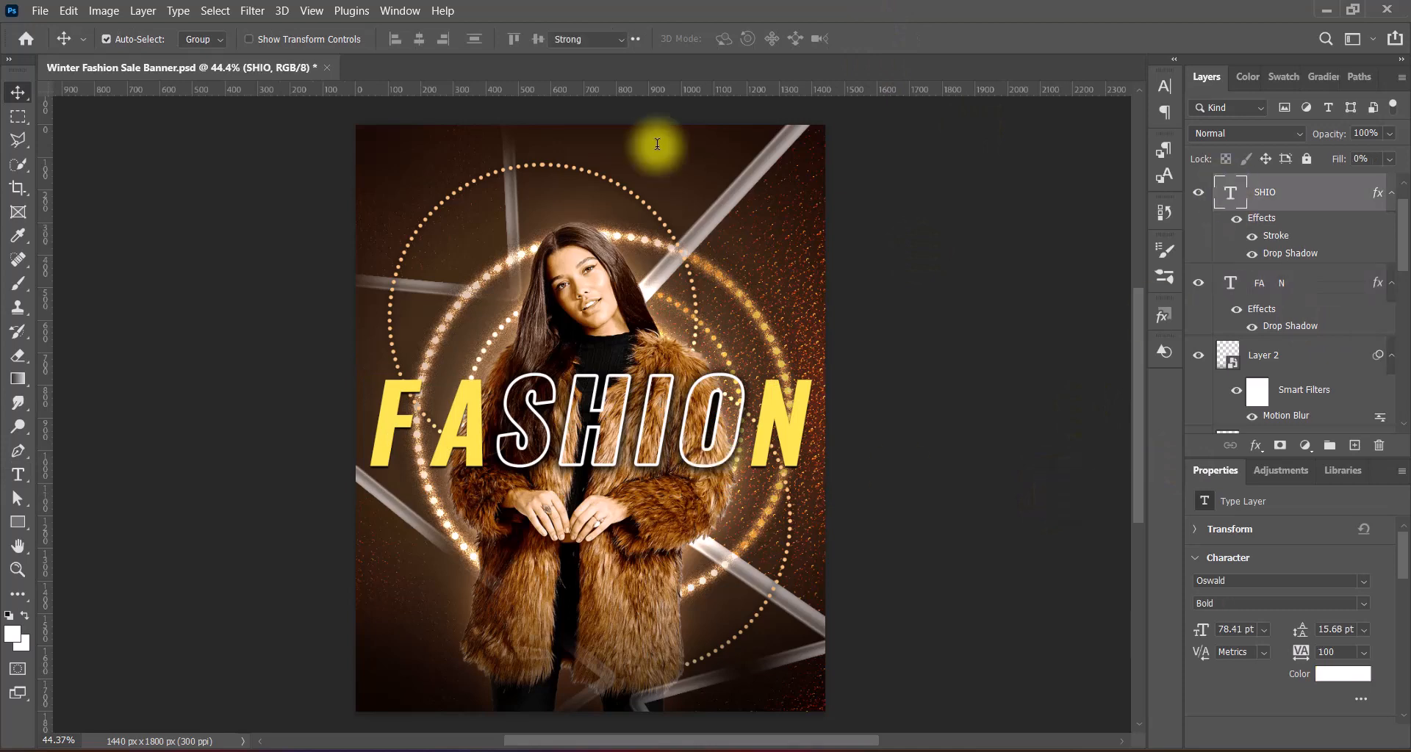
key("ctrl+t")
left_click_drag(618, 492, 619, 497)
key("Return")
left_click(944, 536)
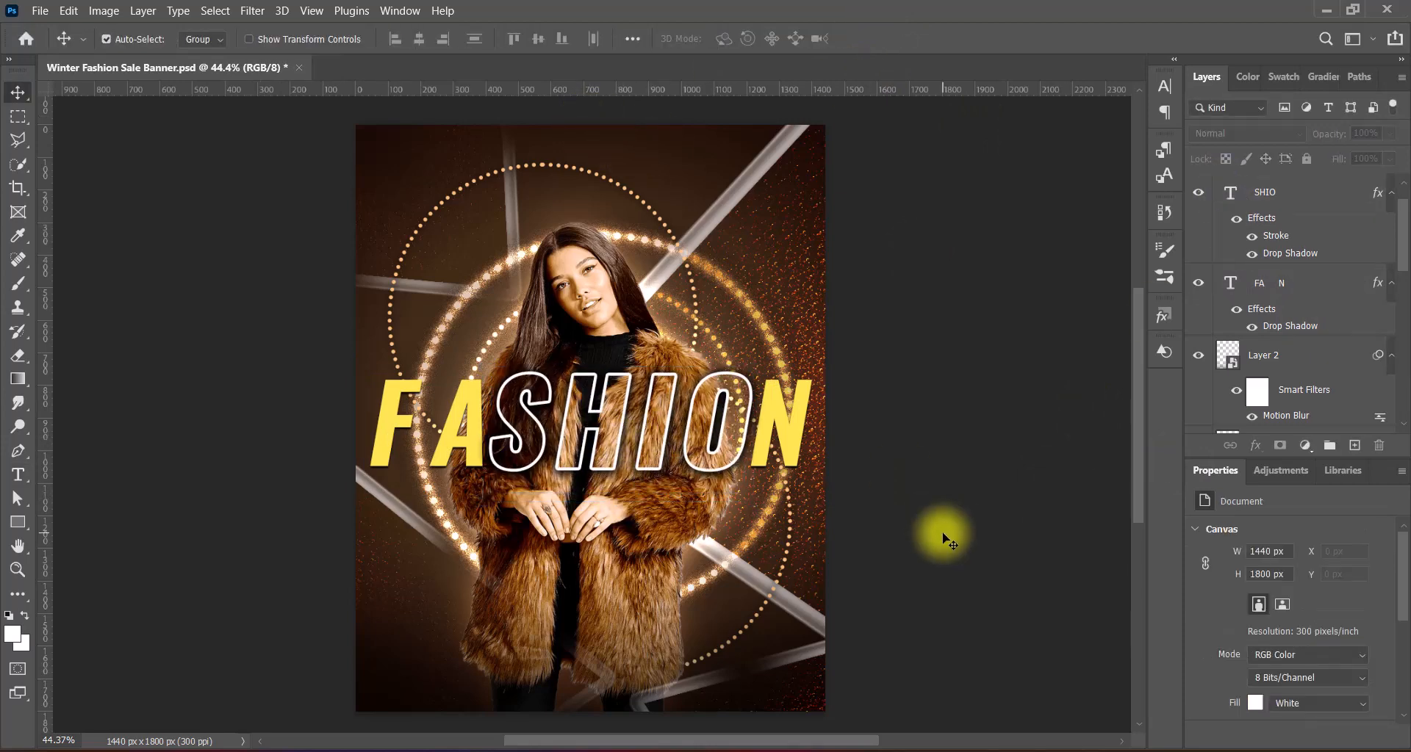
Step: Add a reversed brown gradient overlay to the FA N text, using the Reflected style at an angle of 60°
left_click(780, 434)
double_click(1331, 283)
left_click(861, 438)
left_click_drag(1183, 376, 1200, 358)
left_click(1222, 274)
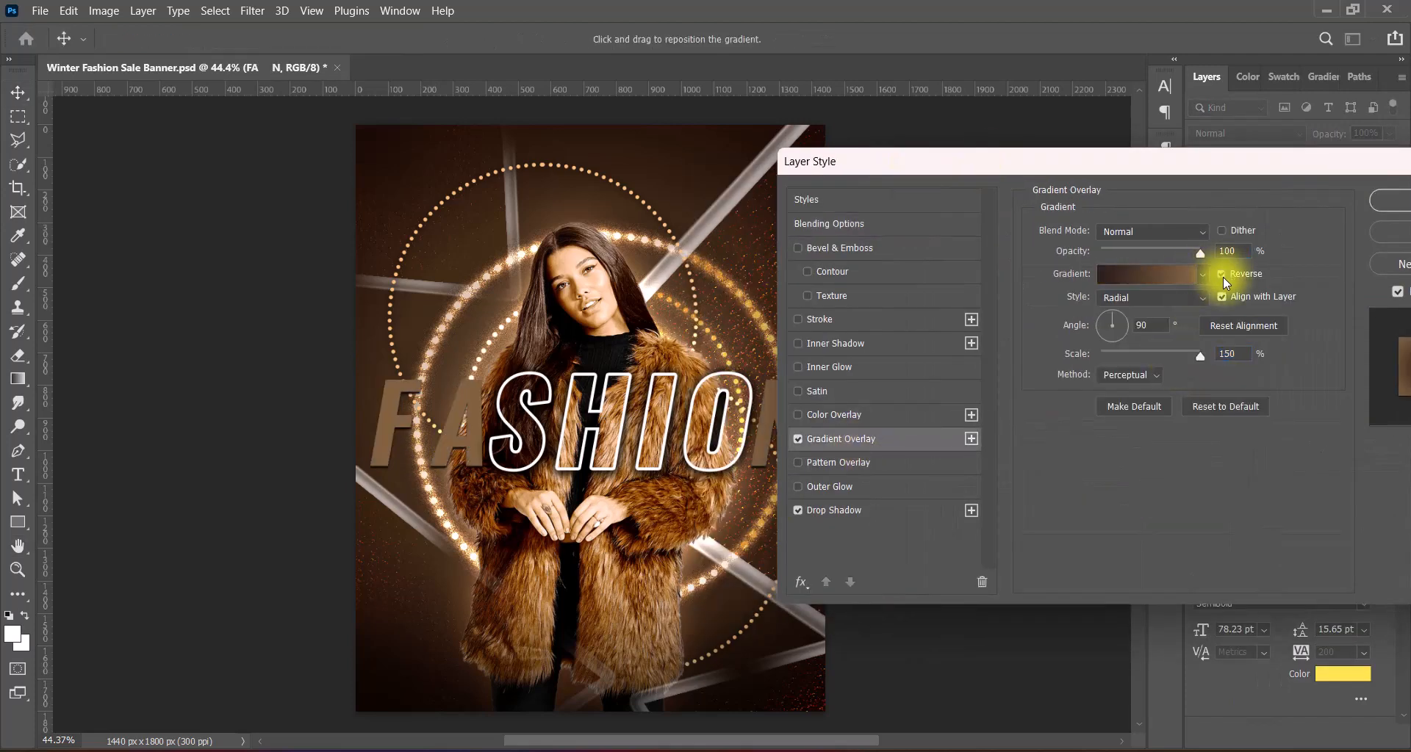
left_click(1150, 297)
left_click(1145, 357)
left_click(1113, 324)
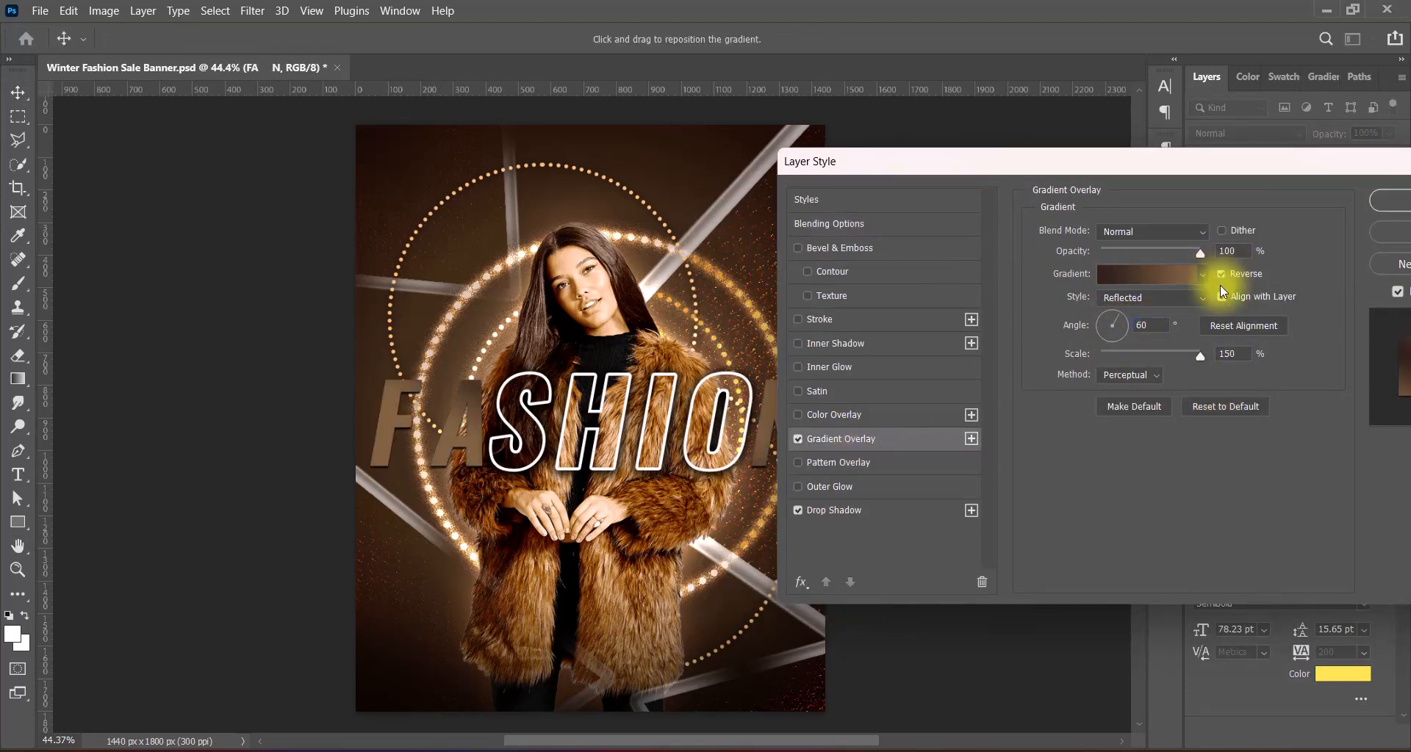
double_click(1148, 325)
type("60")
left_click(1117, 326)
Step: Add a smooth inner bevel to the FA N text with 9 px size and no softening, testing several gloss contours
left_click(799, 248)
left_click(872, 246)
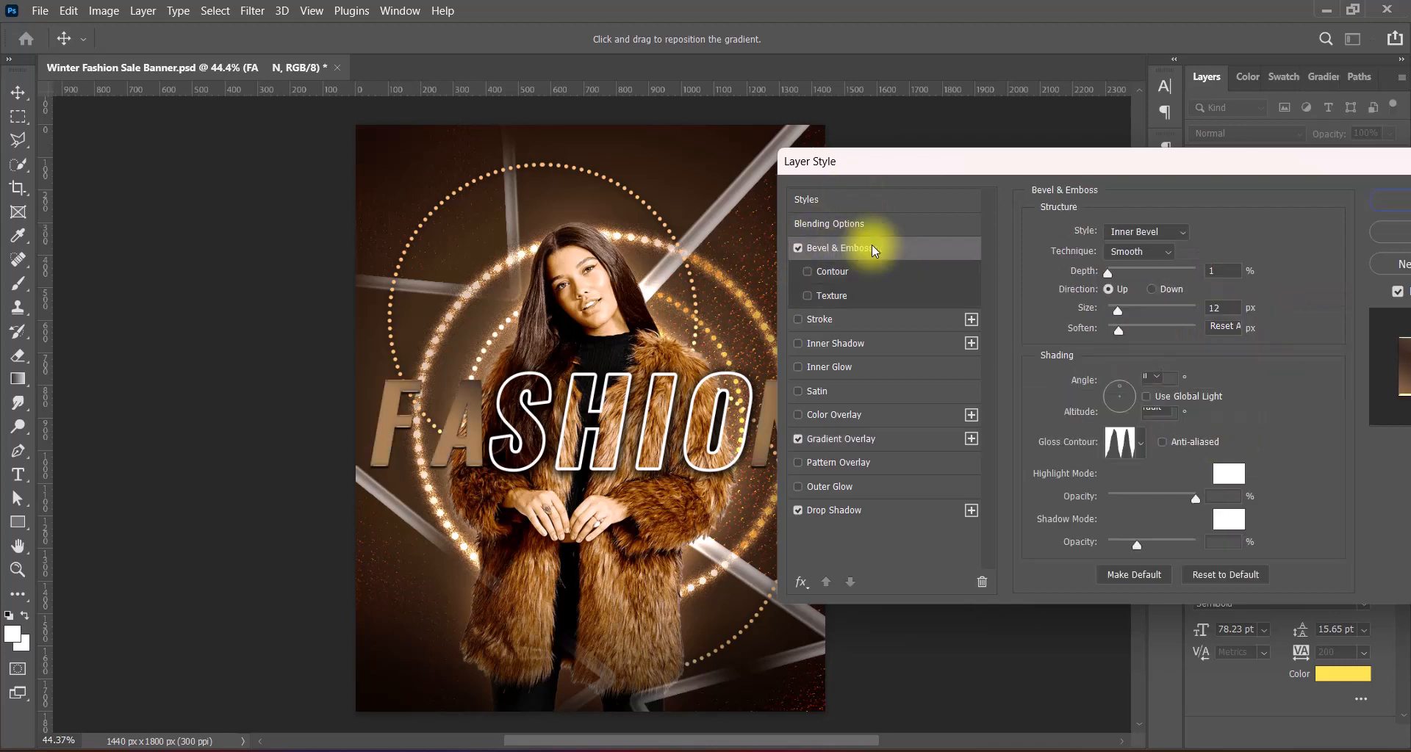
left_click_drag(927, 163, 1006, 158)
left_click(1219, 438)
left_click(1210, 481)
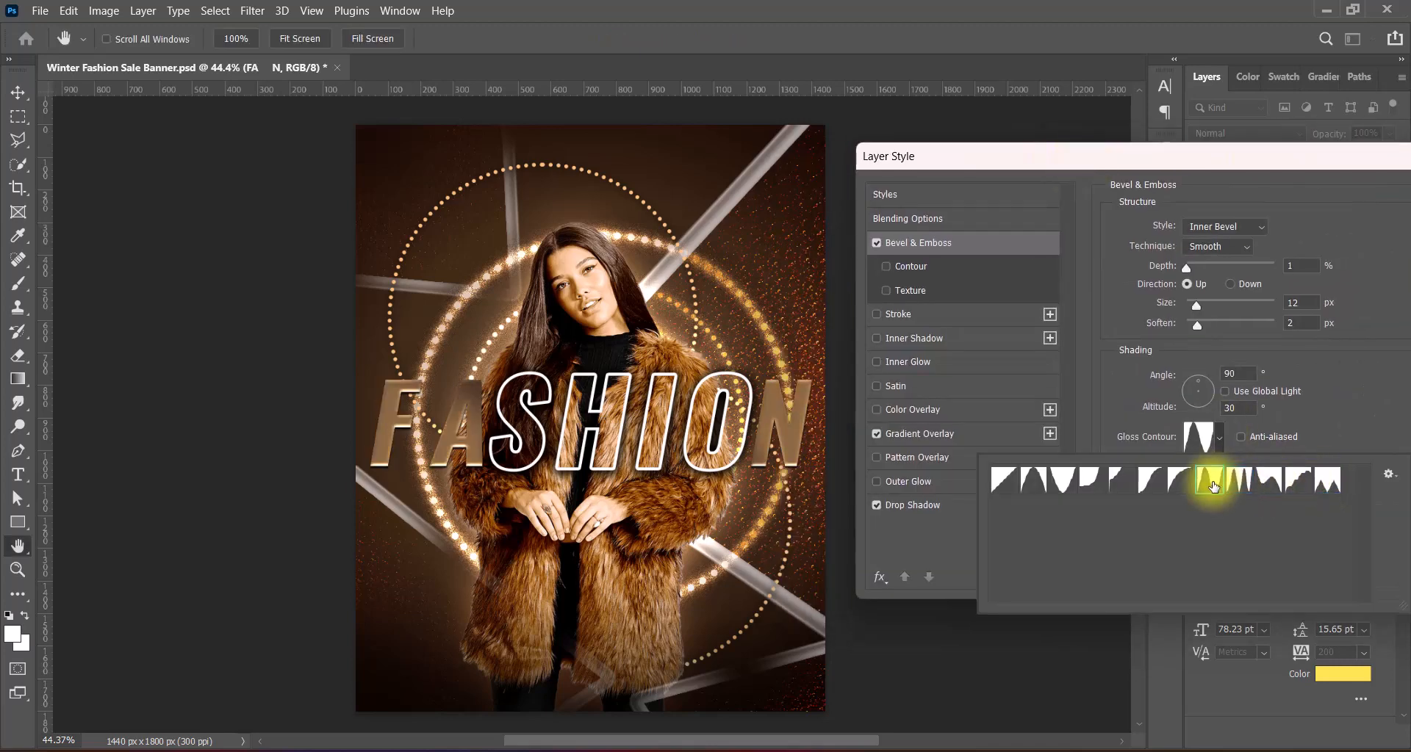
left_click(1180, 485)
left_click(1146, 484)
left_click(1093, 485)
left_click(1205, 482)
left_click(1240, 479)
left_click(1212, 479)
left_click(1296, 393)
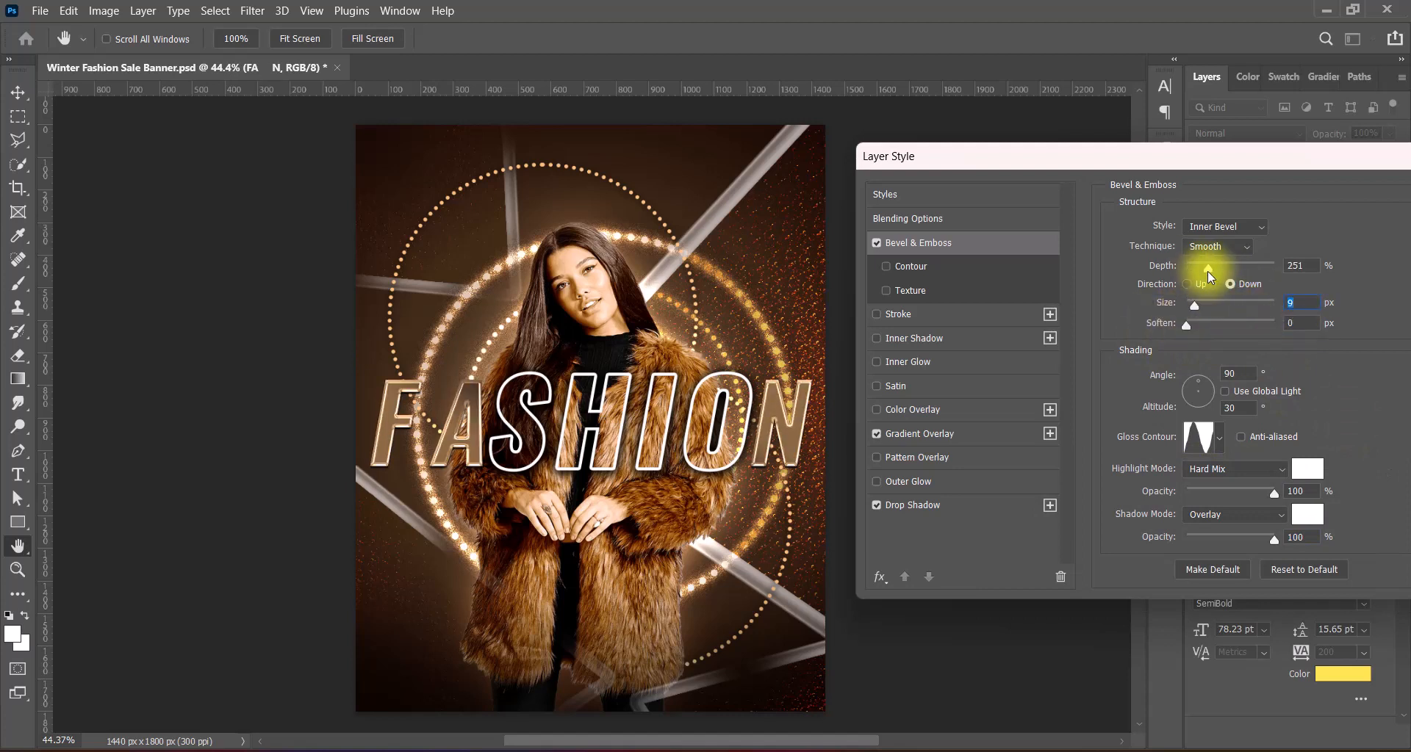
Step: Set the FA N bevel's direction to Up and its depth to 60%
left_click_drag(1283, 280, 1205, 285)
left_click(1187, 285)
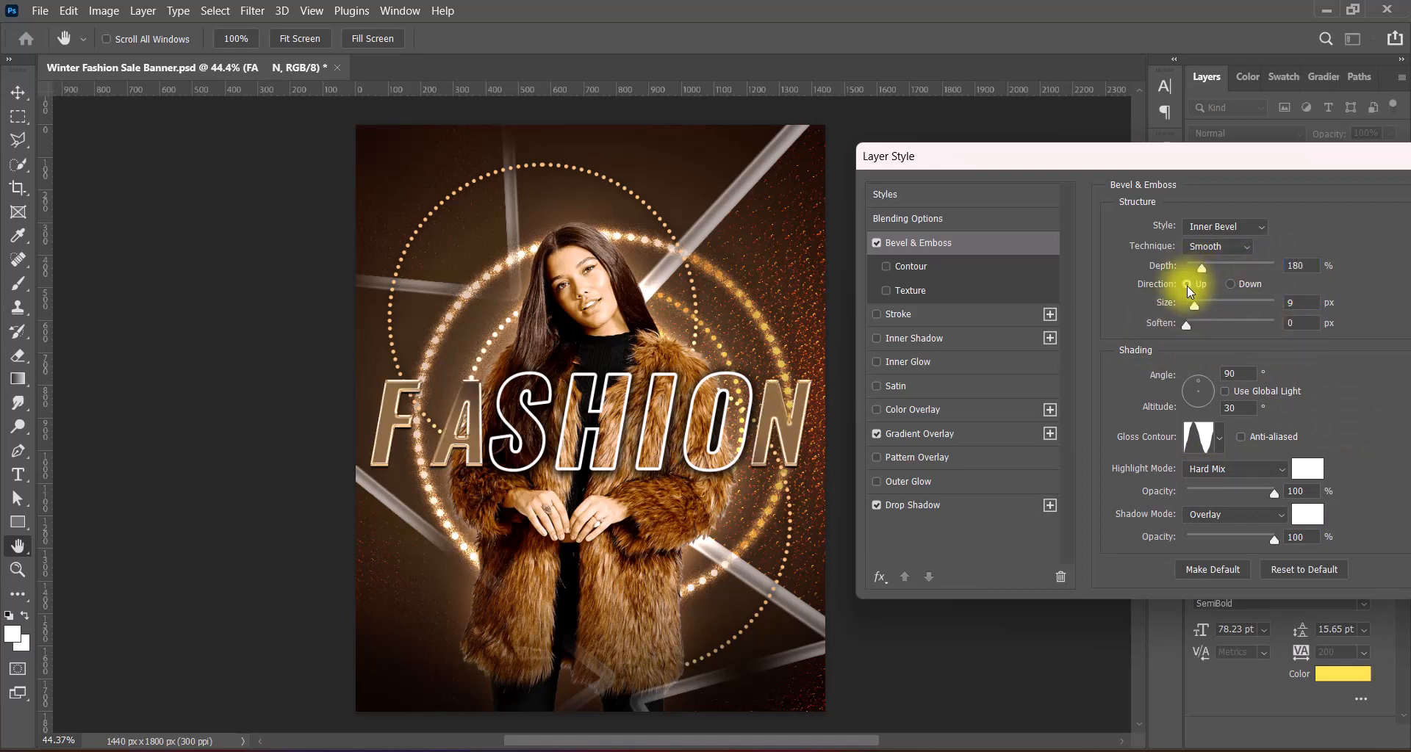
left_click(1225, 257)
left_click_drag(1214, 269, 1192, 266)
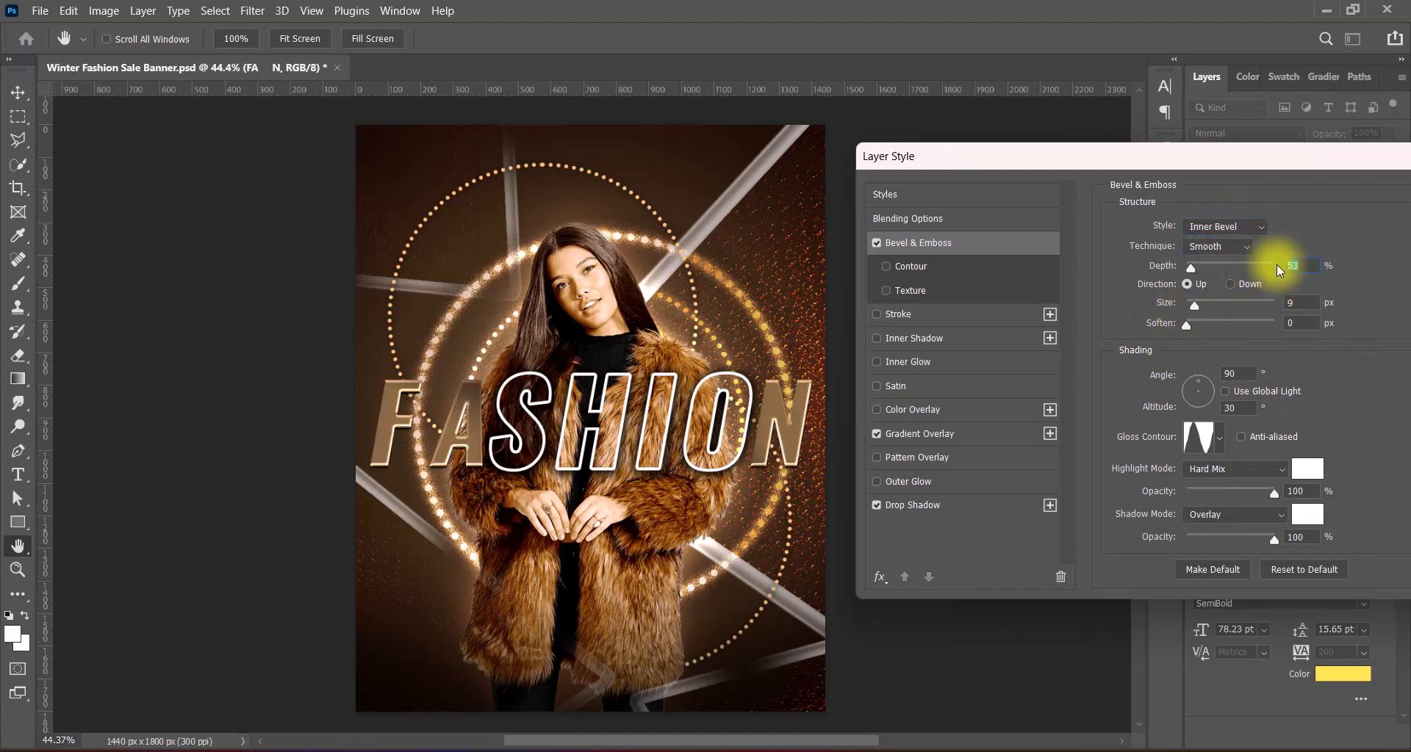
Step: Try different blend modes for the bevel's shadow, including Hard Light and Dissolve, and return it to Overlay
left_click(1234, 515)
left_click(1214, 656)
left_click(1220, 514)
left_click(1212, 526)
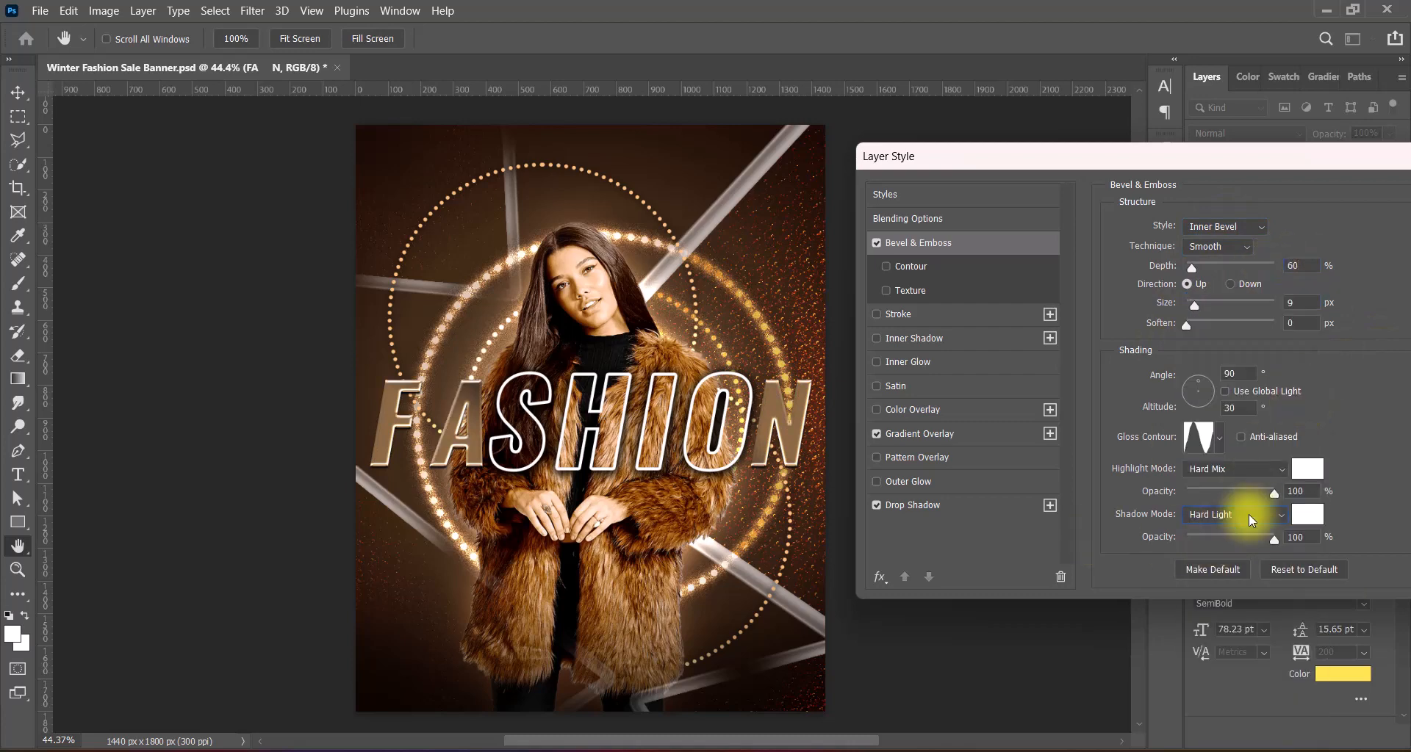
left_click(1249, 514)
left_click(1244, 724)
left_click(1234, 515)
left_click(1219, 322)
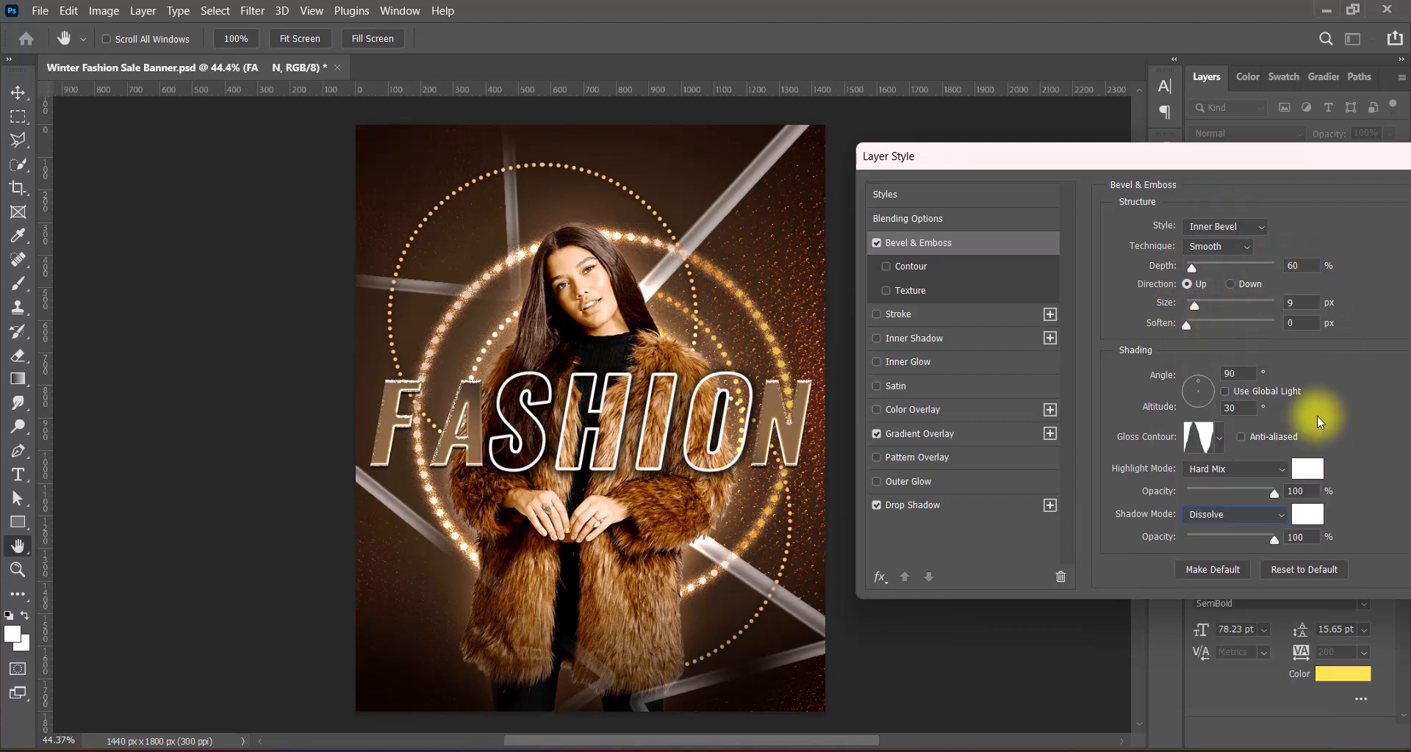
left_click(1265, 514)
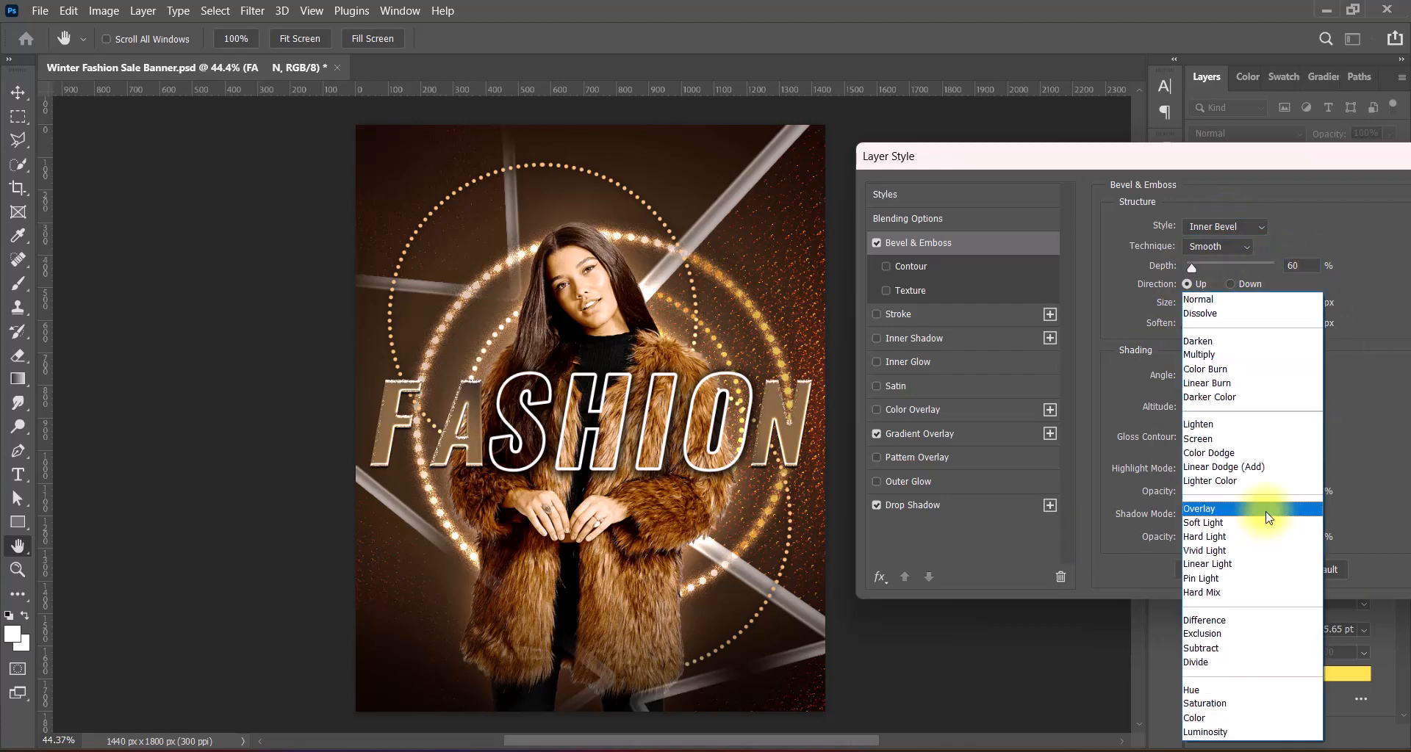
left_click(1247, 440)
left_click(1239, 514)
left_click(1240, 548)
left_click(1261, 517)
left_click(1217, 578)
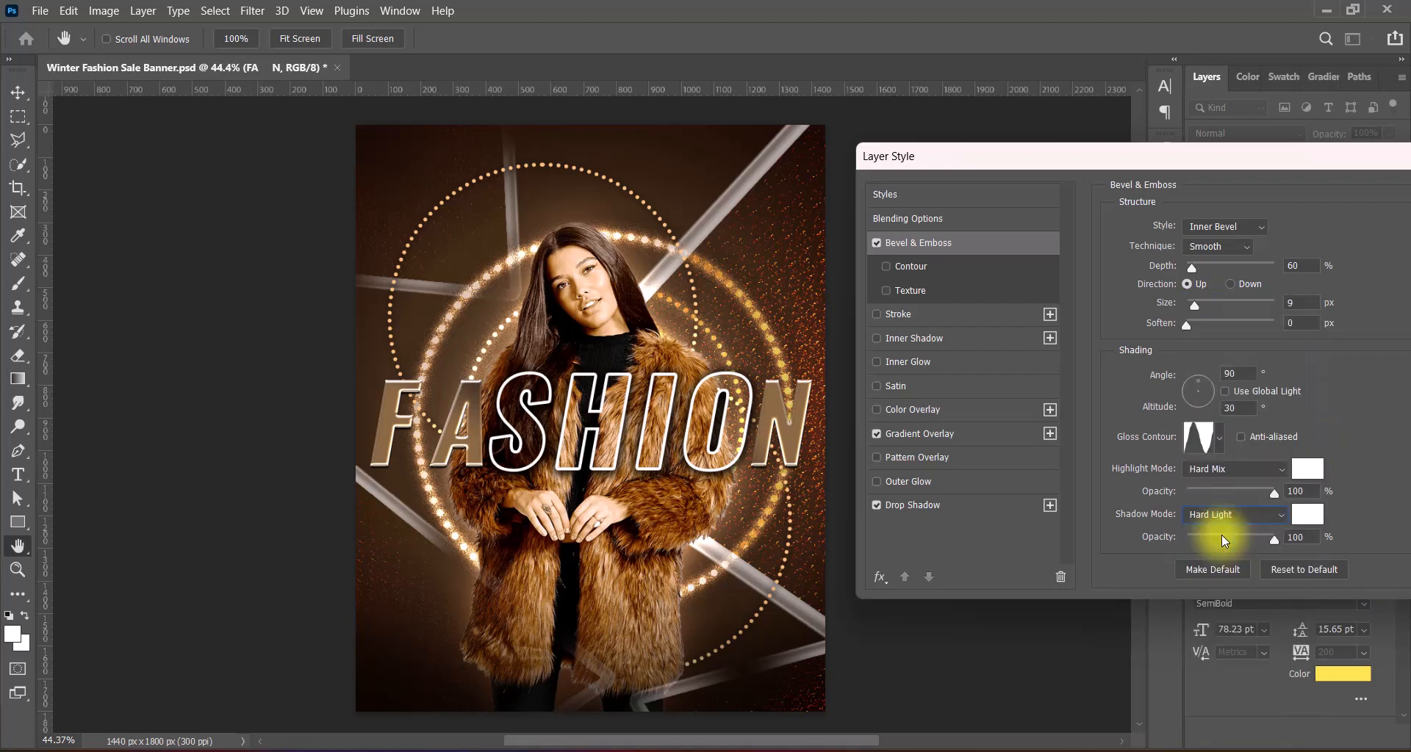
left_click(1222, 514)
left_click(1223, 488)
Step: Set the bevel size to 12 px and add a 15 px Hard Mix outer glow at 100% opacity to the FA N text
mouse_move(1193, 309)
left_mouse_down()
mouse_move(1260, 306)
mouse_move(1190, 307)
left_mouse_up()
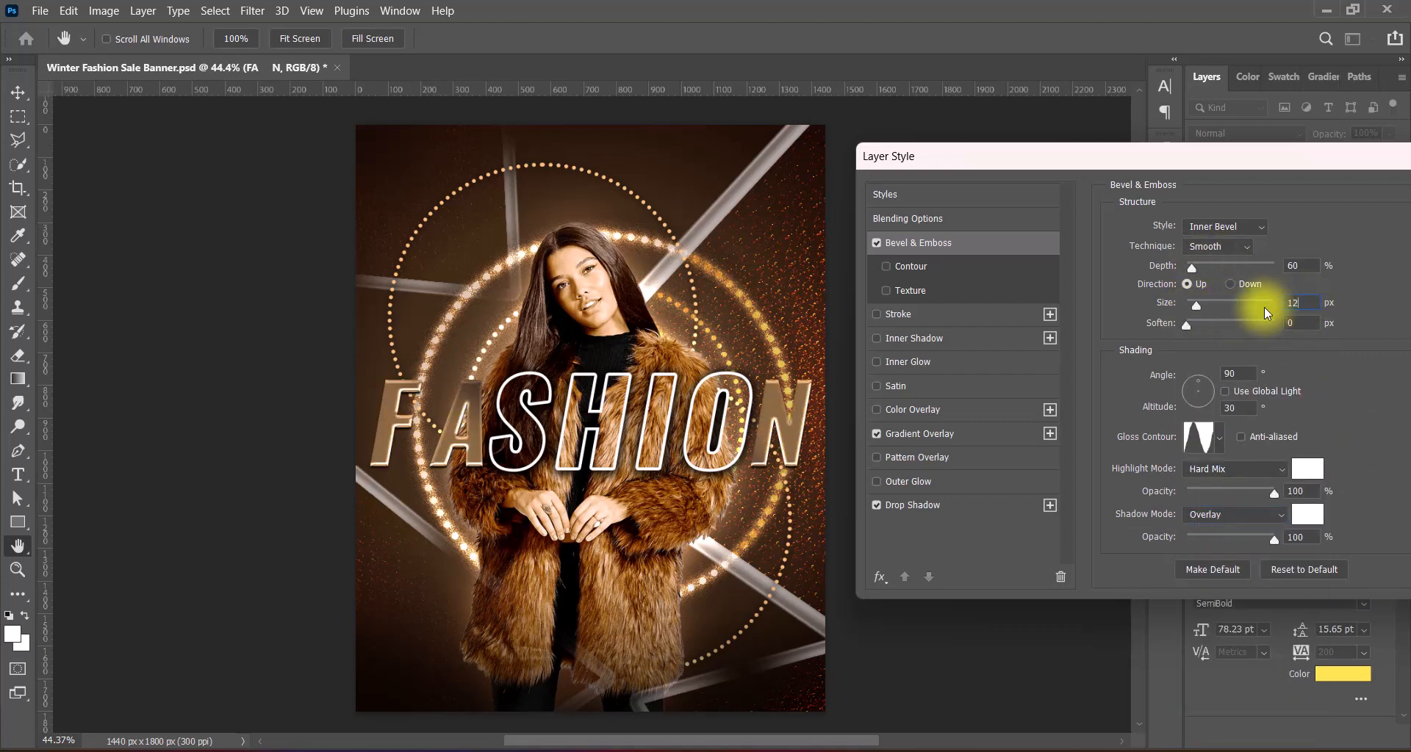
left_click(904, 481)
left_click_drag(1246, 388, 1201, 389)
left_click_drag(1231, 248, 1337, 241)
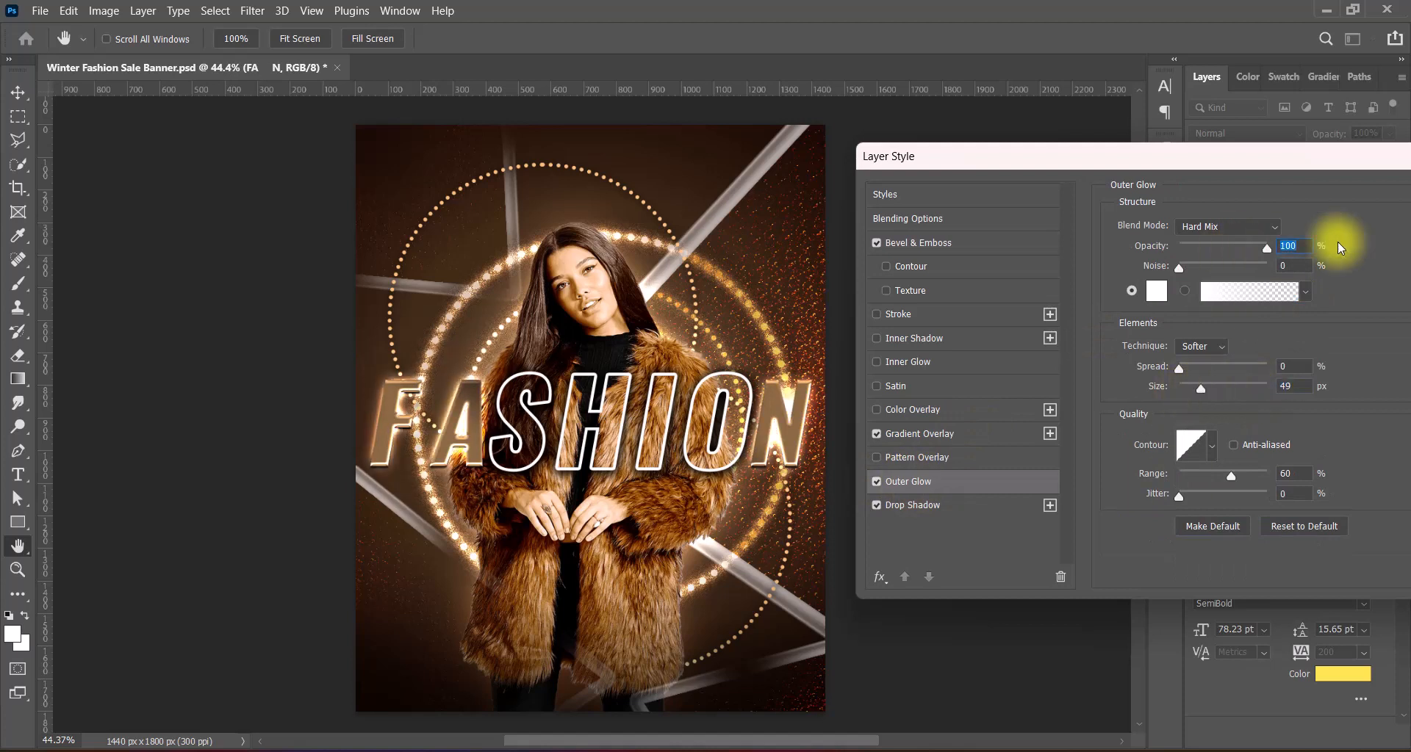
left_click_drag(1205, 390, 1192, 388)
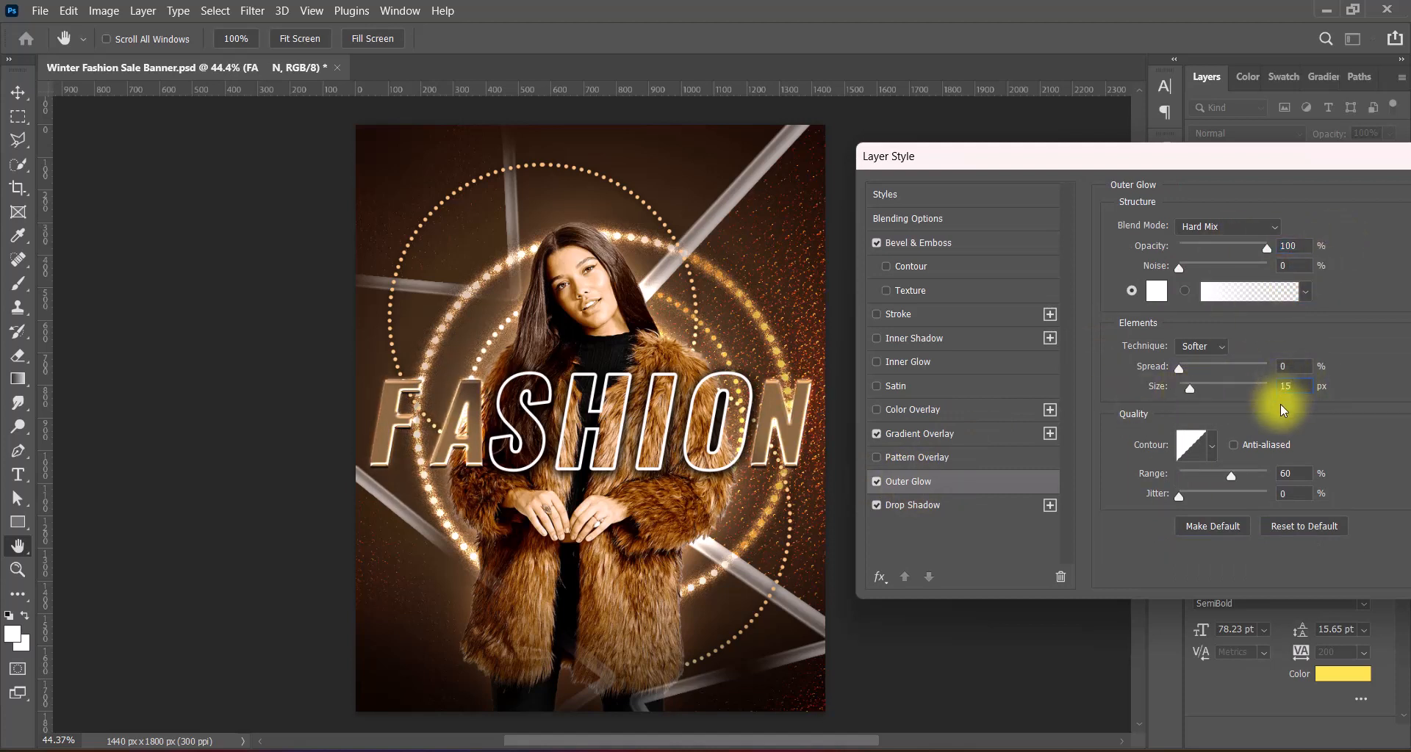
scroll(1288, 388, "down", 2)
left_click_drag(1280, 157, 1113, 177)
left_click(1315, 219)
Step: Shift the SHIO and FA N text down together slightly and save the document
left_click(1311, 195, "shift")
key("shift+Down")
key("shift+Down")
key("shift+Down")
key("shift+Down")
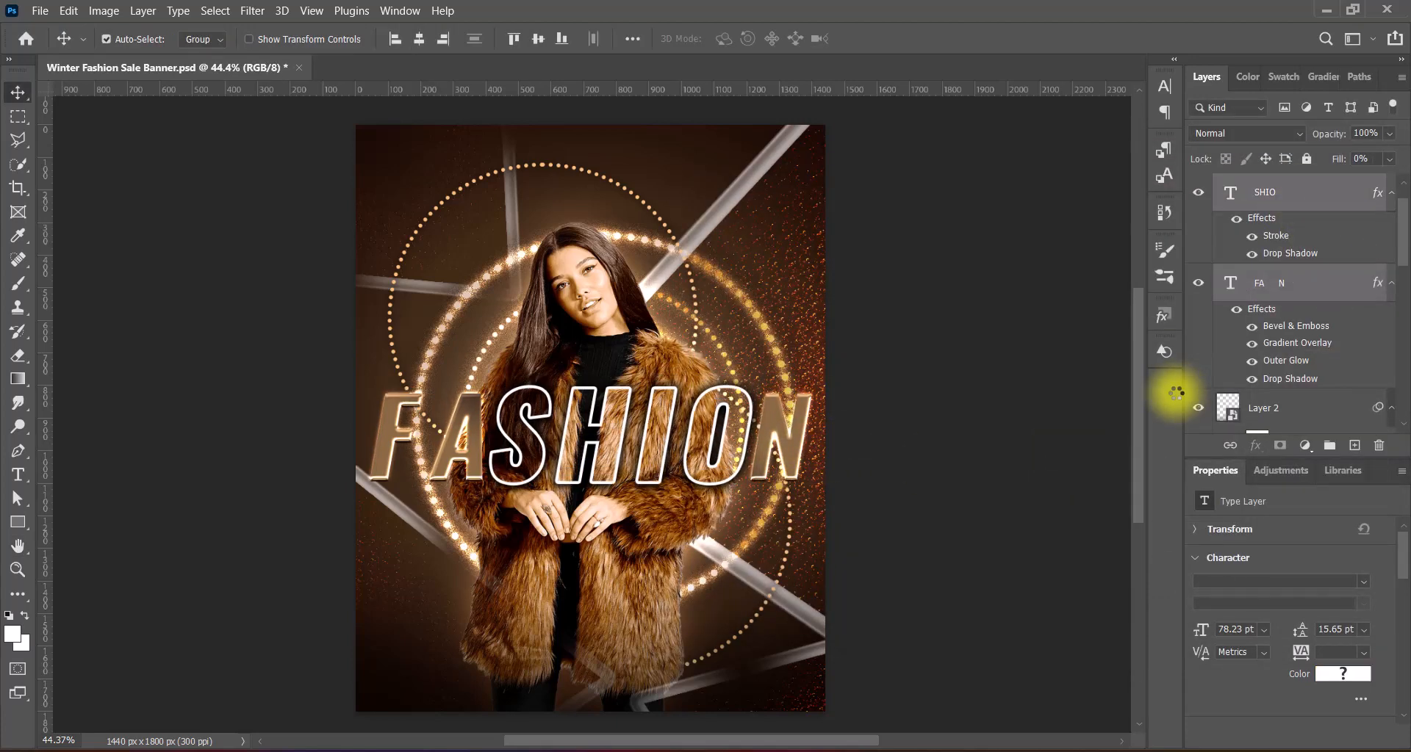
left_click(1017, 465)
key("ctrl+s")
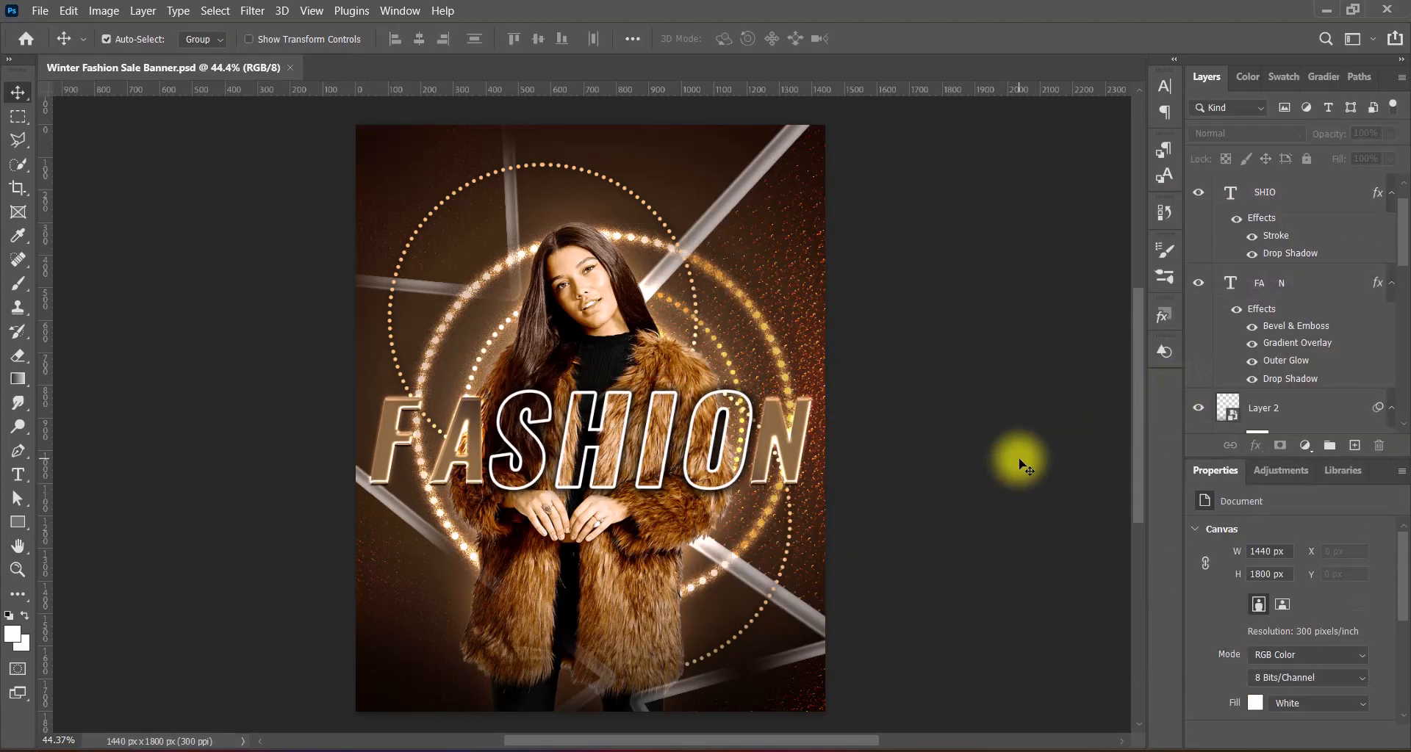
Step: Move the SHIO and FA N text layers above Rectangle 2 copy 3
scroll(1282, 206, "up", 2)
left_click(1198, 192)
left_click(1198, 192)
left_click(1280, 225)
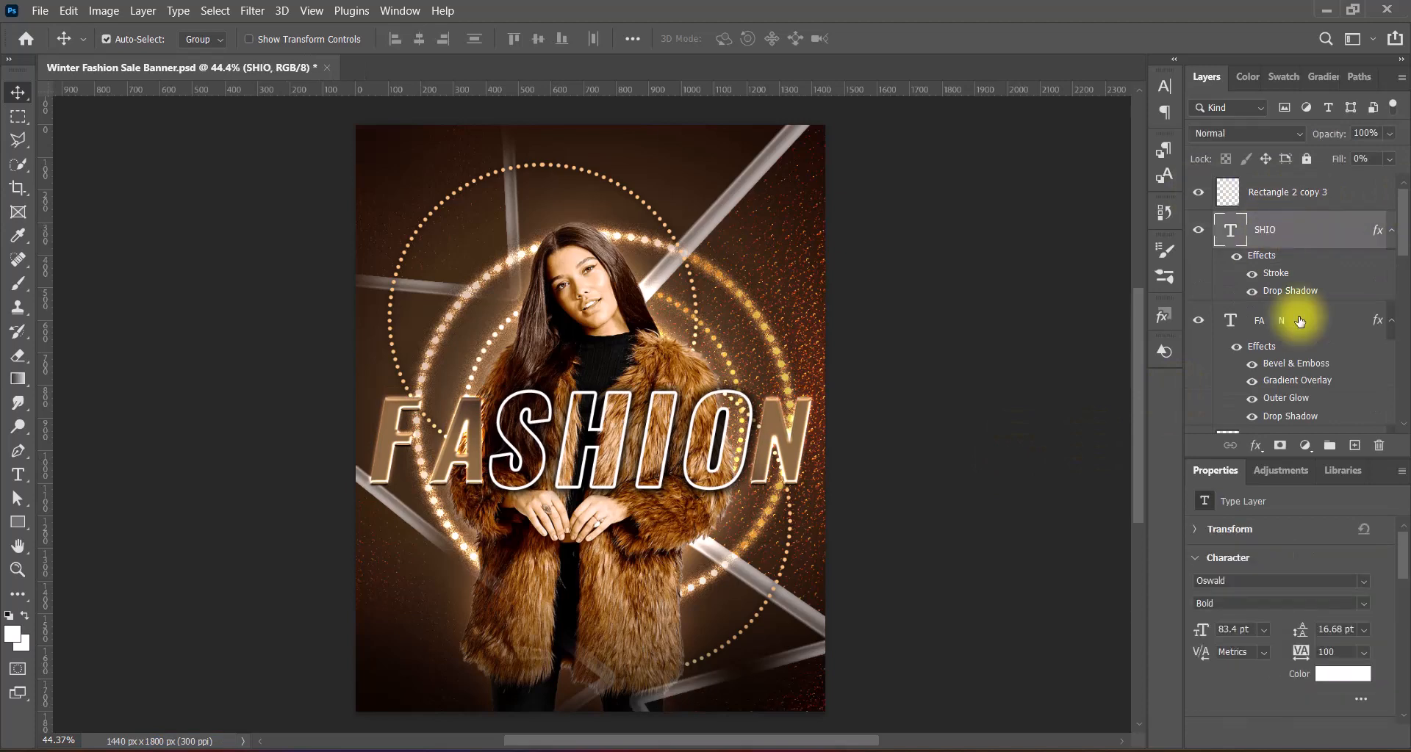
left_click(1298, 319, "shift")
key("ctrl+]")
left_click(1073, 391)
Step: Add the text SALE on a new layer below the FASHION title in 60 pt Oswald Medium
left_click(1354, 445)
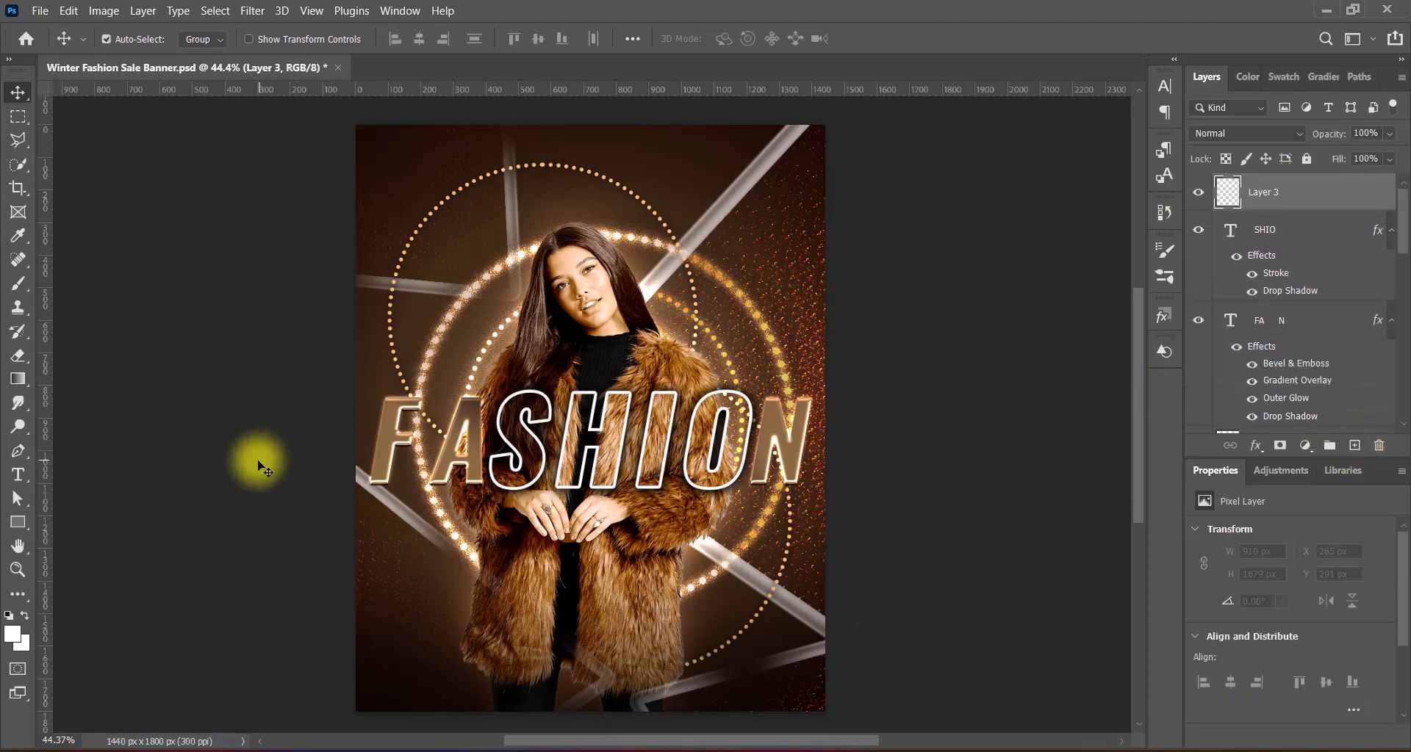
key("t")
left_click(617, 571)
type("SALE")
key("ctrl+a")
left_click(402, 38)
left_click(375, 99)
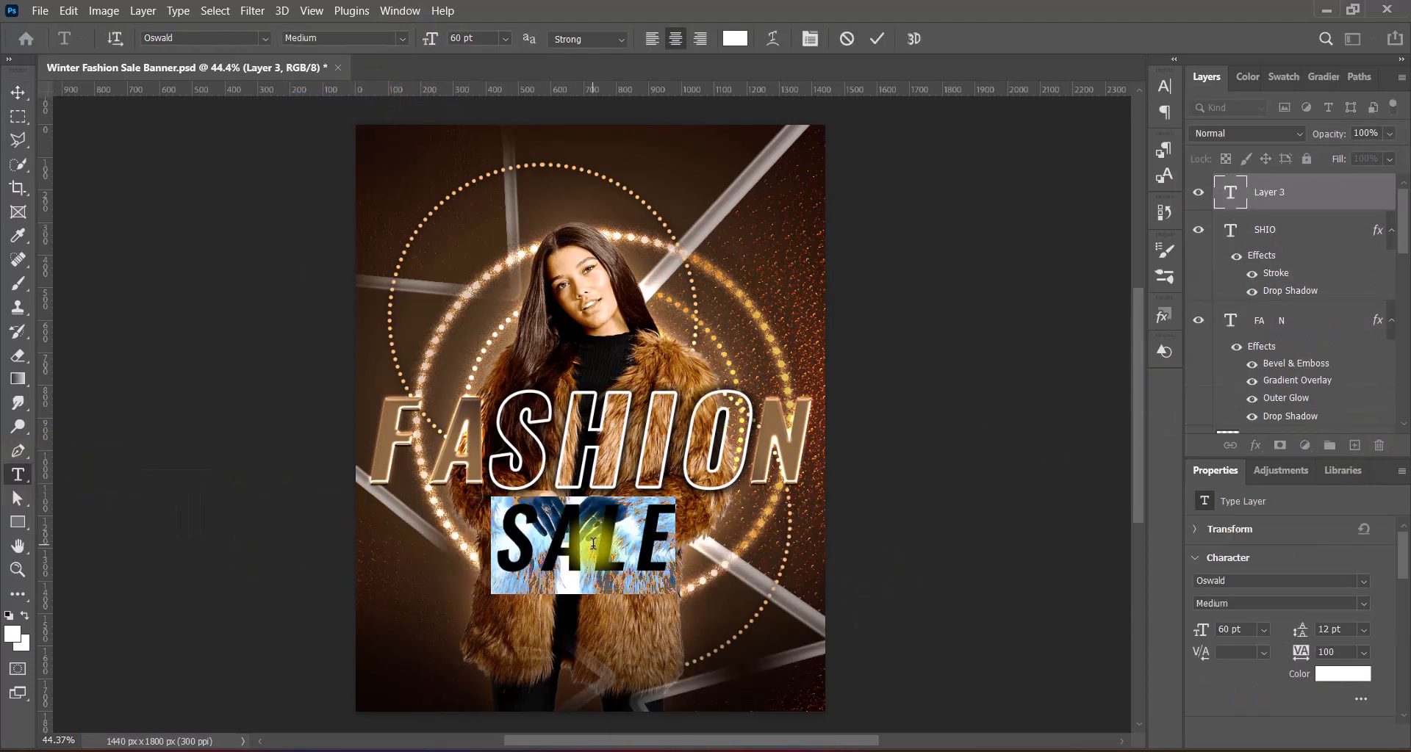
Step: Split SALE into SA and LE around the model using spaces, and set the tracking to 50
left_click(594, 538)
key("ctrl+a")
left_click(1164, 87)
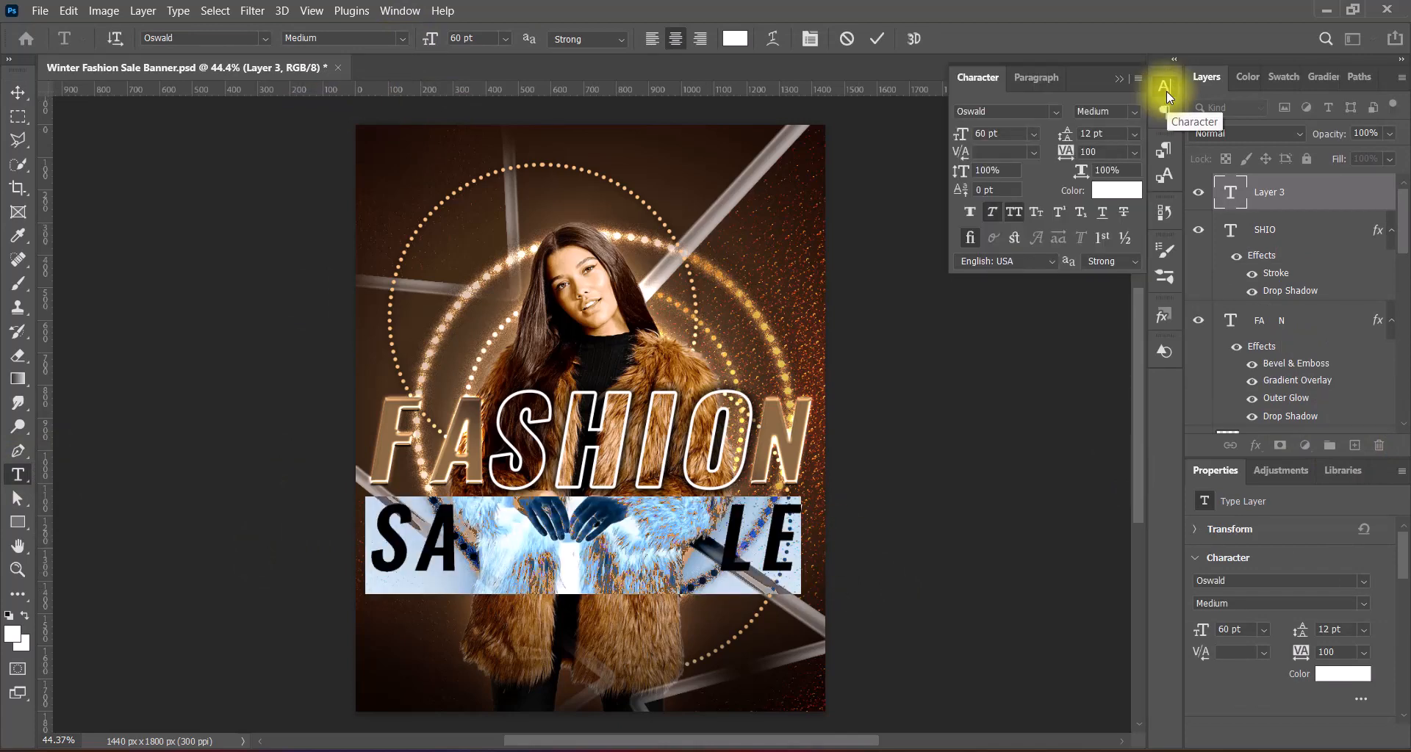
left_click(1134, 153)
left_click(1128, 338)
left_click(1118, 78)
key("ctrl+Return")
Step: Enlarge the SA LE text to about 63 pt and position it under the FASHION title
key("ctrl+t")
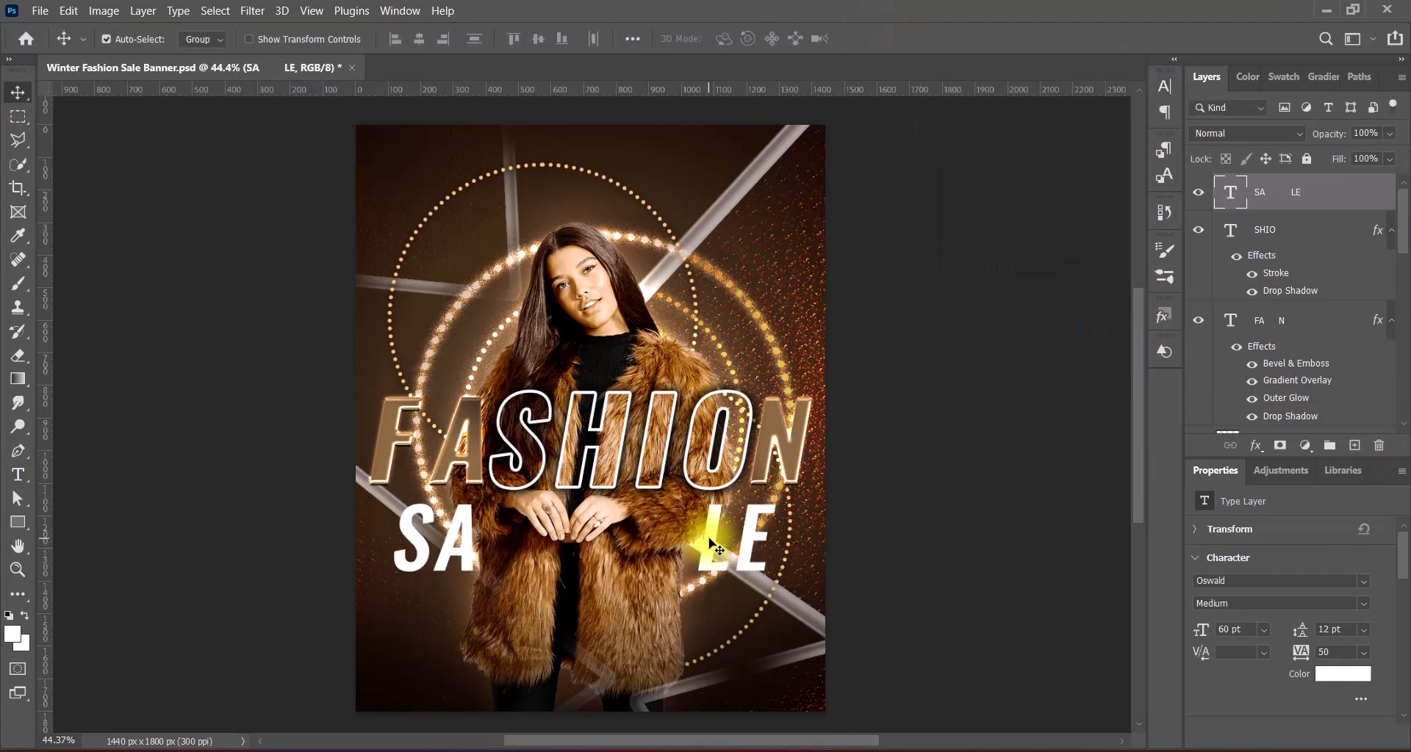
left_click_drag(580, 594, 586, 596)
key("Return")
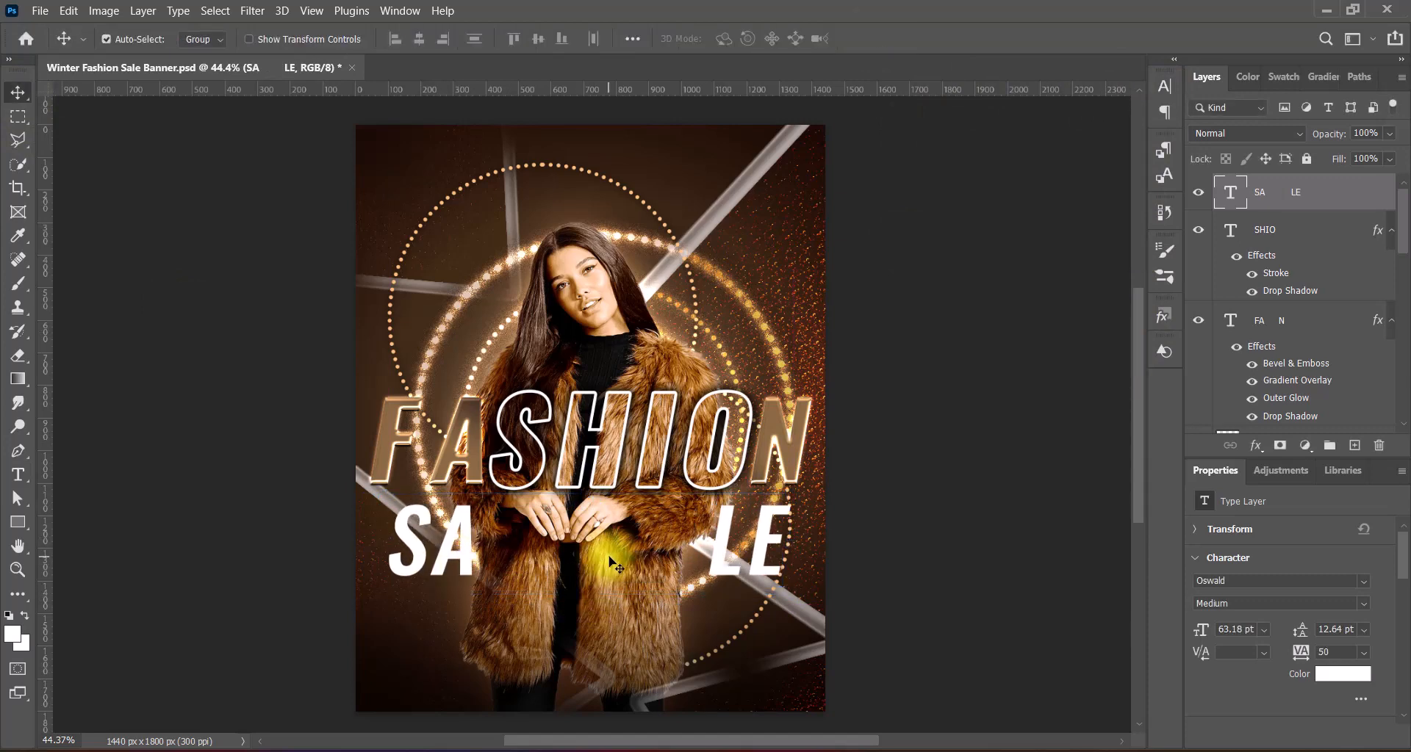
Step: Give the SA LE text two drop shadows, one with 6 px distance and 6 px size
double_click(1328, 195)
left_click(739, 525)
left_click(877, 523)
left_click_drag(1011, 330, 1098, 369)
left_click(797, 522)
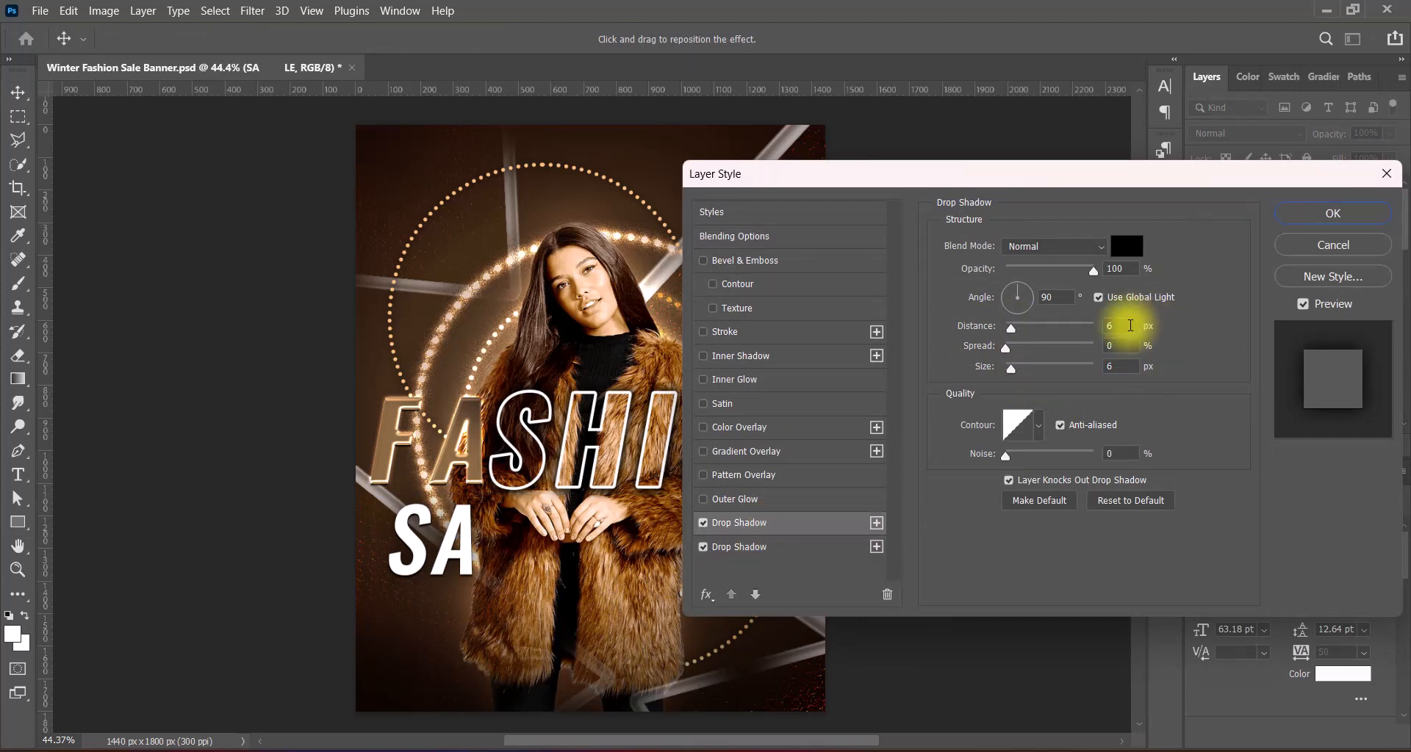
left_click(1331, 213)
Step: Move the SA LE layer below the FA N text and set its second drop shadow to 0 px distance and 180 px size
left_click_drag(1298, 205, 1262, 269)
left_click_drag(1402, 274, 1401, 260)
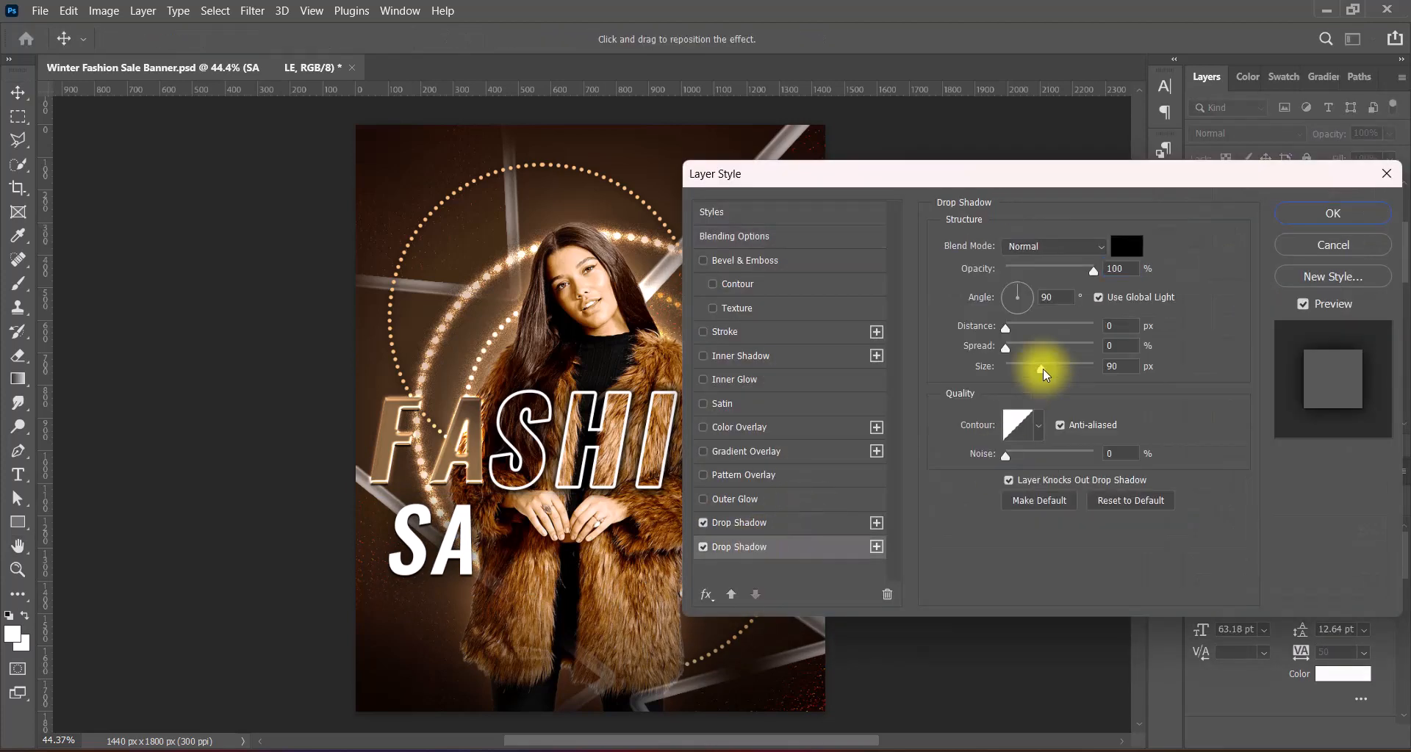
left_click_drag(1039, 368, 1071, 368)
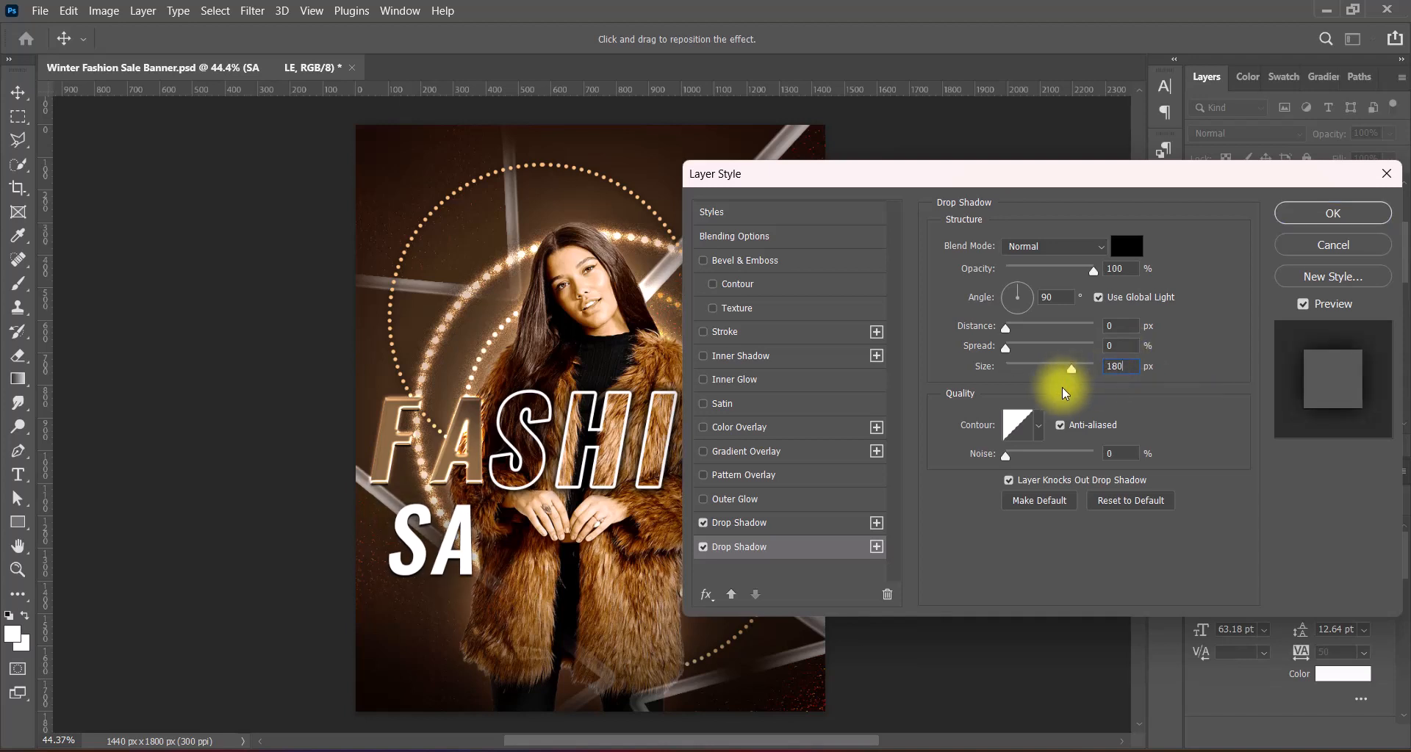
left_click(1331, 213)
Step: Add the text WINTER at 30 pt on a new layer above the SHIO layer, placed over the model's head
left_click_drag(1403, 259, 1402, 220)
left_click(1322, 192)
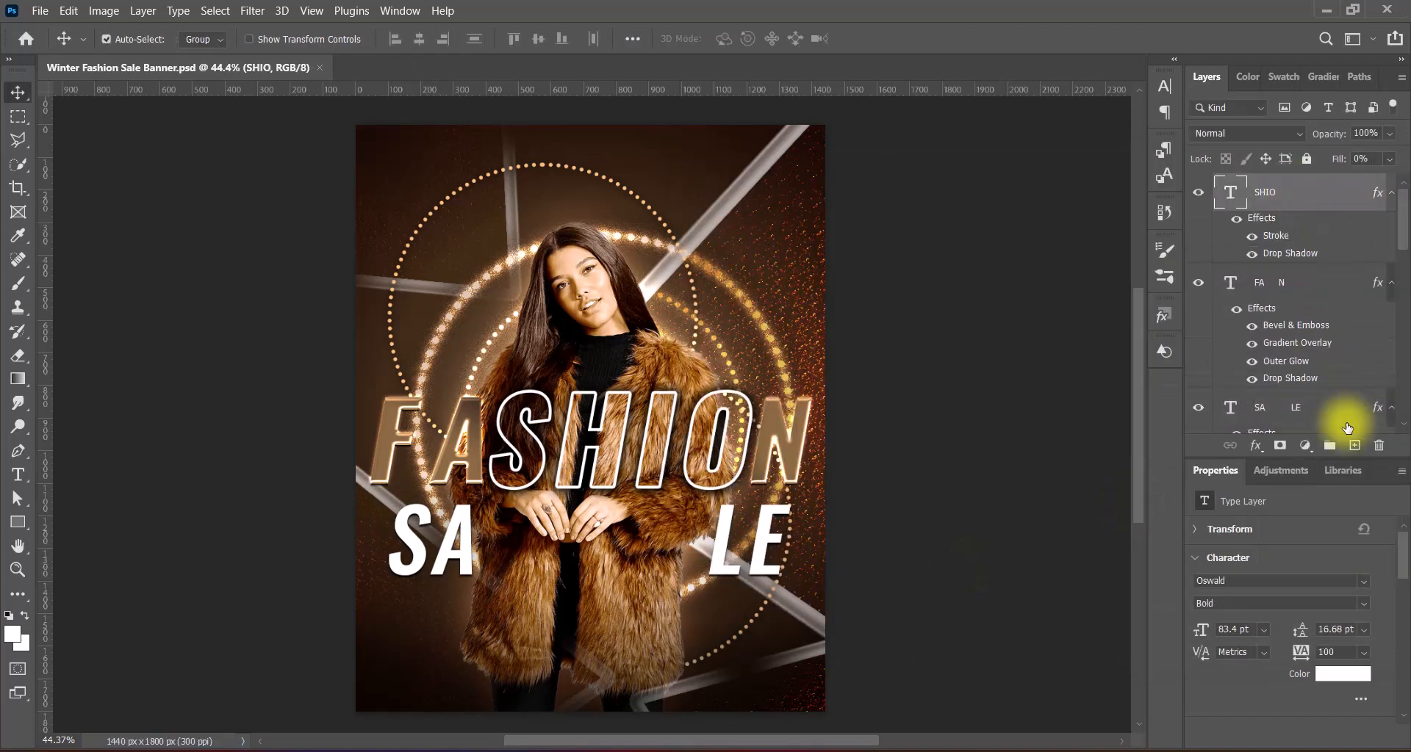
left_click(1354, 445)
left_click(18, 475)
left_click(554, 209)
left_click(505, 38)
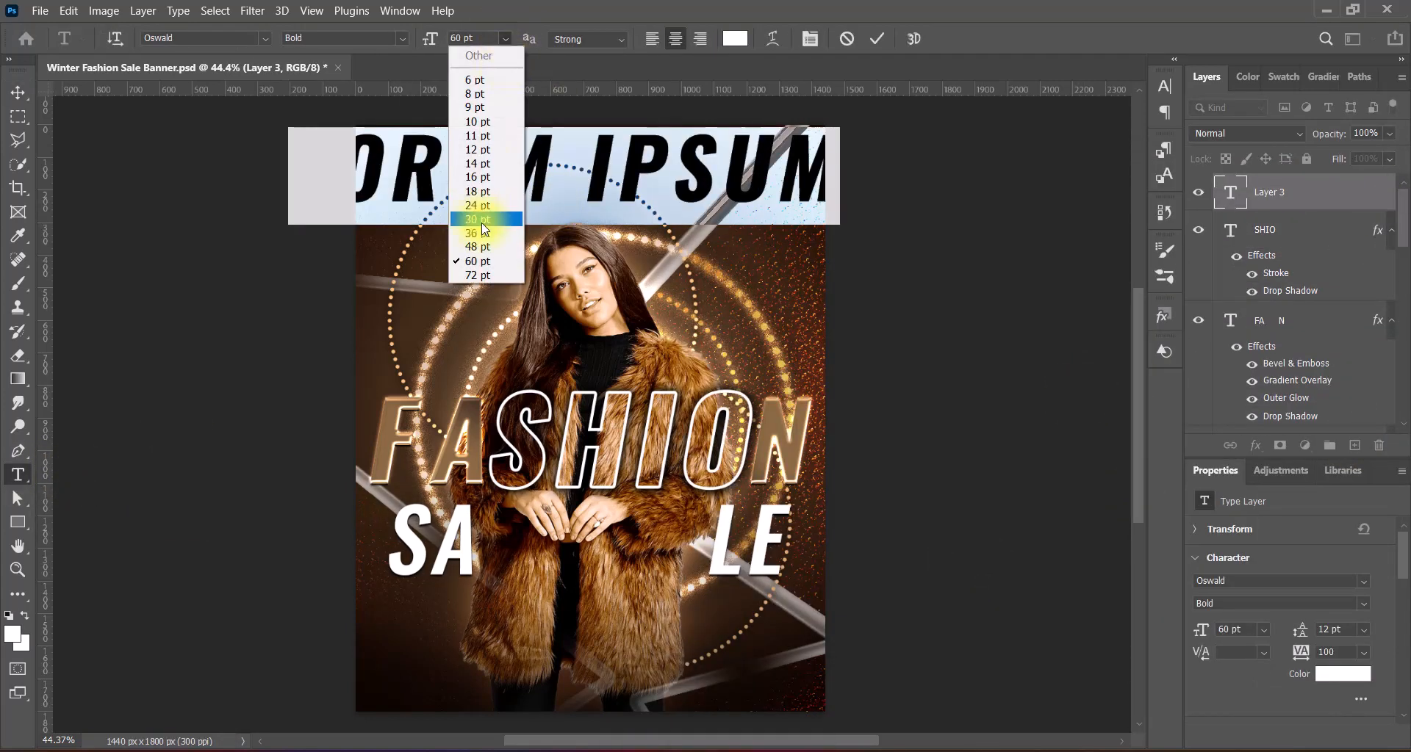
left_click(472, 217)
type("WINTER")
Step: Set the WINTER text's font to Century Gothic with tracking of 50
left_click_drag(488, 190, 635, 191)
left_click(263, 38)
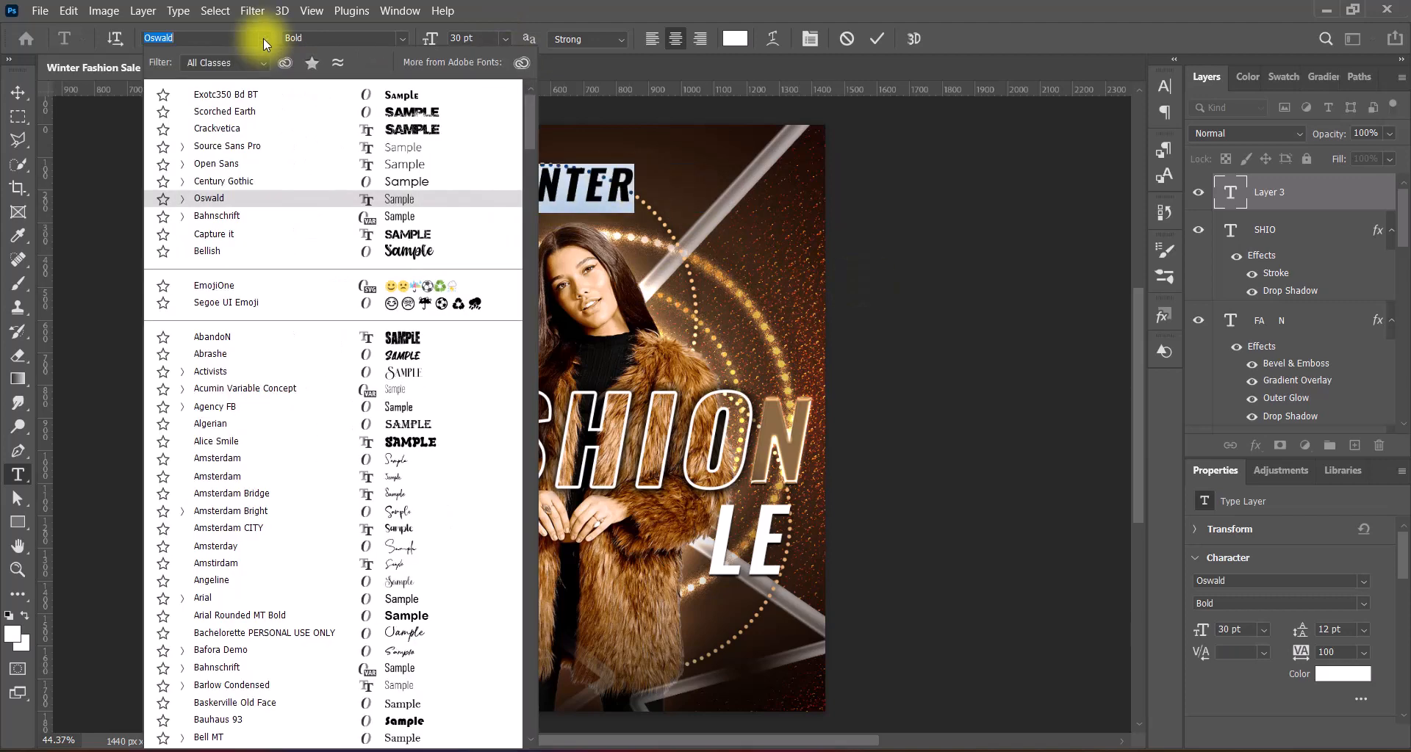
left_click(191, 184)
left_click(1163, 86)
left_click(1134, 151)
left_click(1106, 328)
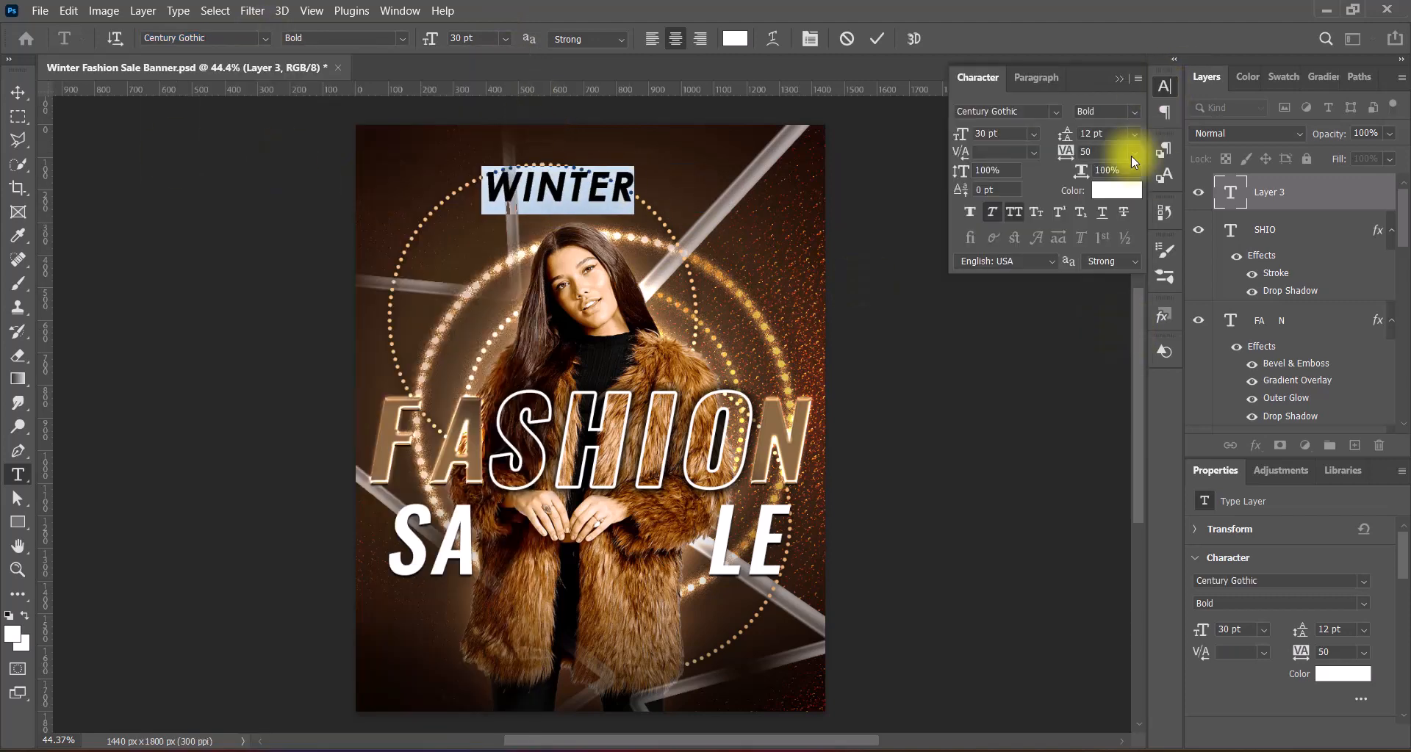
left_click(1102, 215)
left_click(1164, 87)
Step: Style the WINTER text as Bold Italic with Sharp anti-aliasing at 48 pt and commit it
left_click(403, 38)
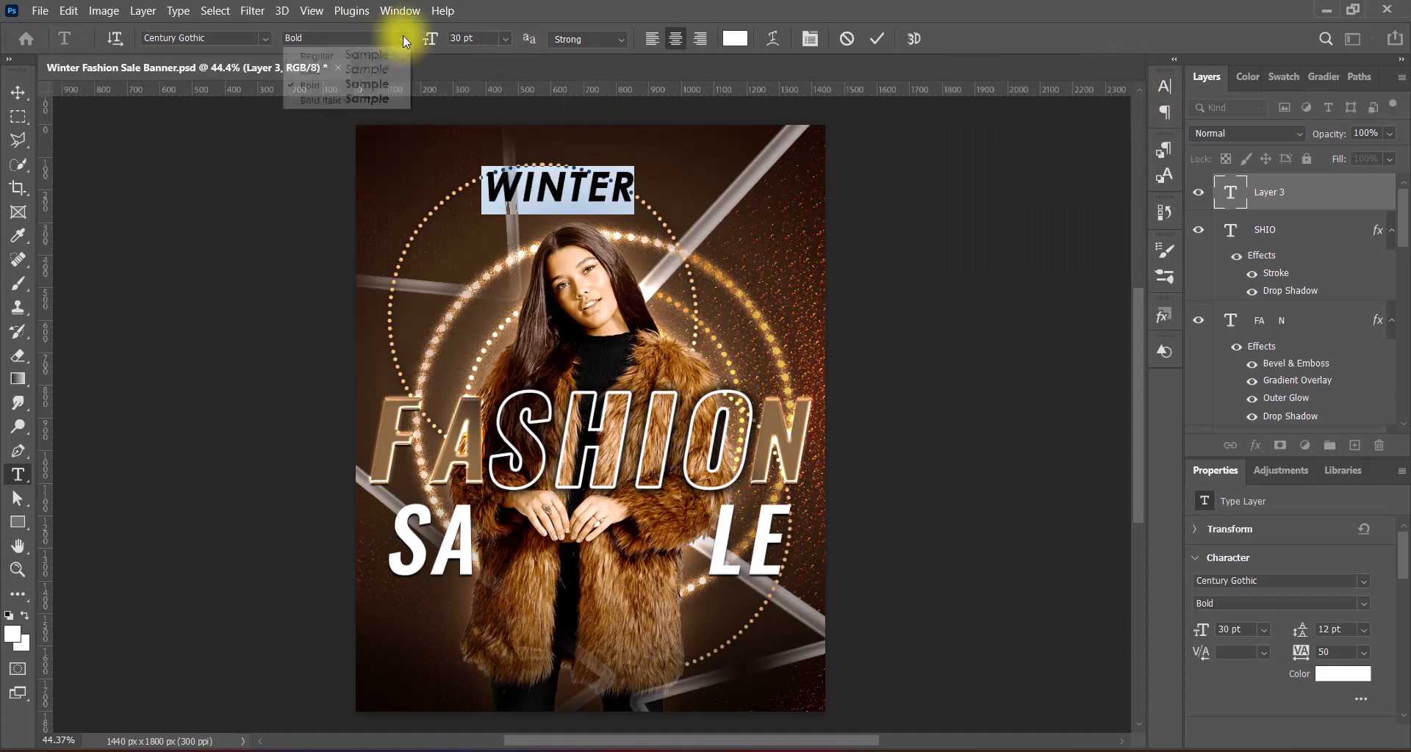
left_click(382, 101)
left_click(621, 40)
left_click(587, 74)
left_click(506, 39)
left_click(485, 233)
left_click(505, 38)
left_click(486, 251)
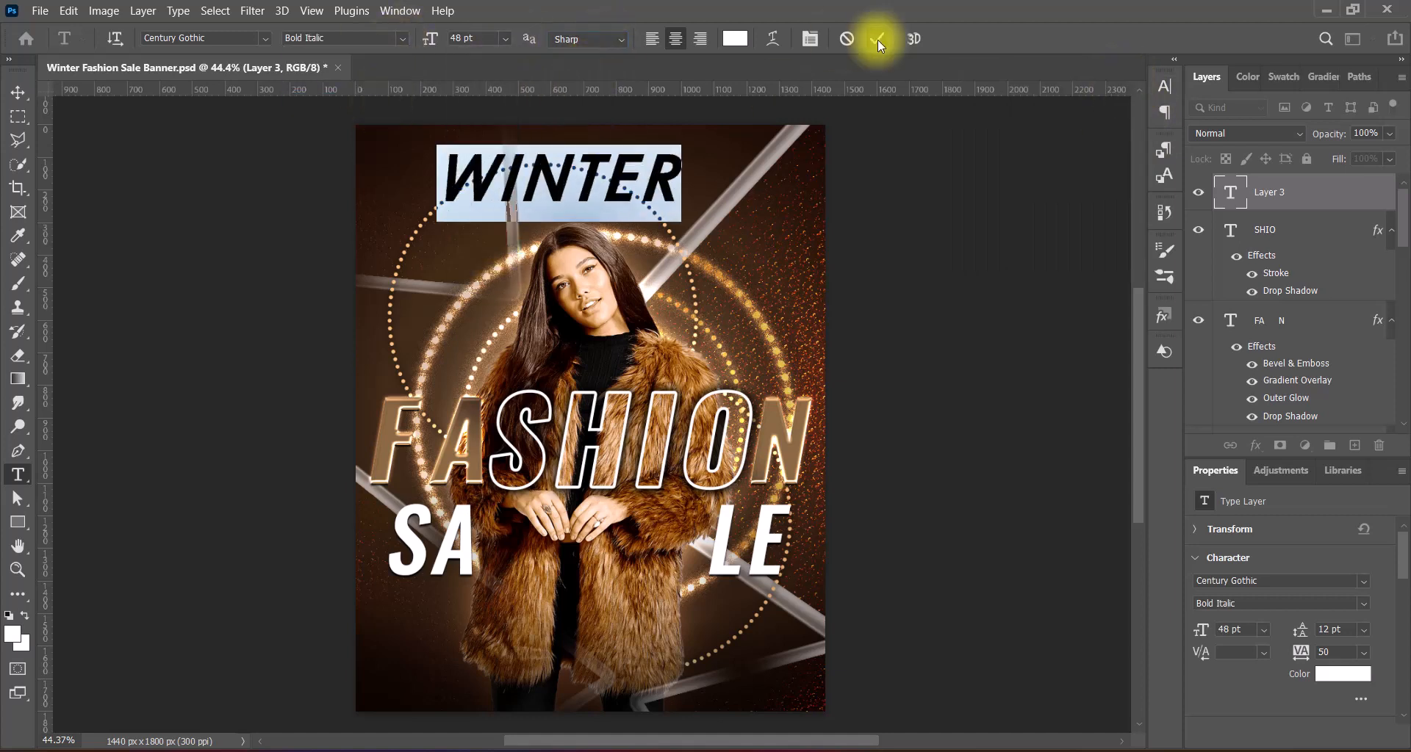
left_click(877, 39)
Step: Move the WINTER layer below the model's Layer 1 and position the word partly behind her head
left_click(17, 92)
mouse_move(617, 185)
left_mouse_down()
mouse_move(654, 195)
mouse_move(623, 183)
left_mouse_up()
key("ctrl+t")
left_click_drag(1279, 190, 1301, 287)
left_click_drag(623, 171, 616, 207)
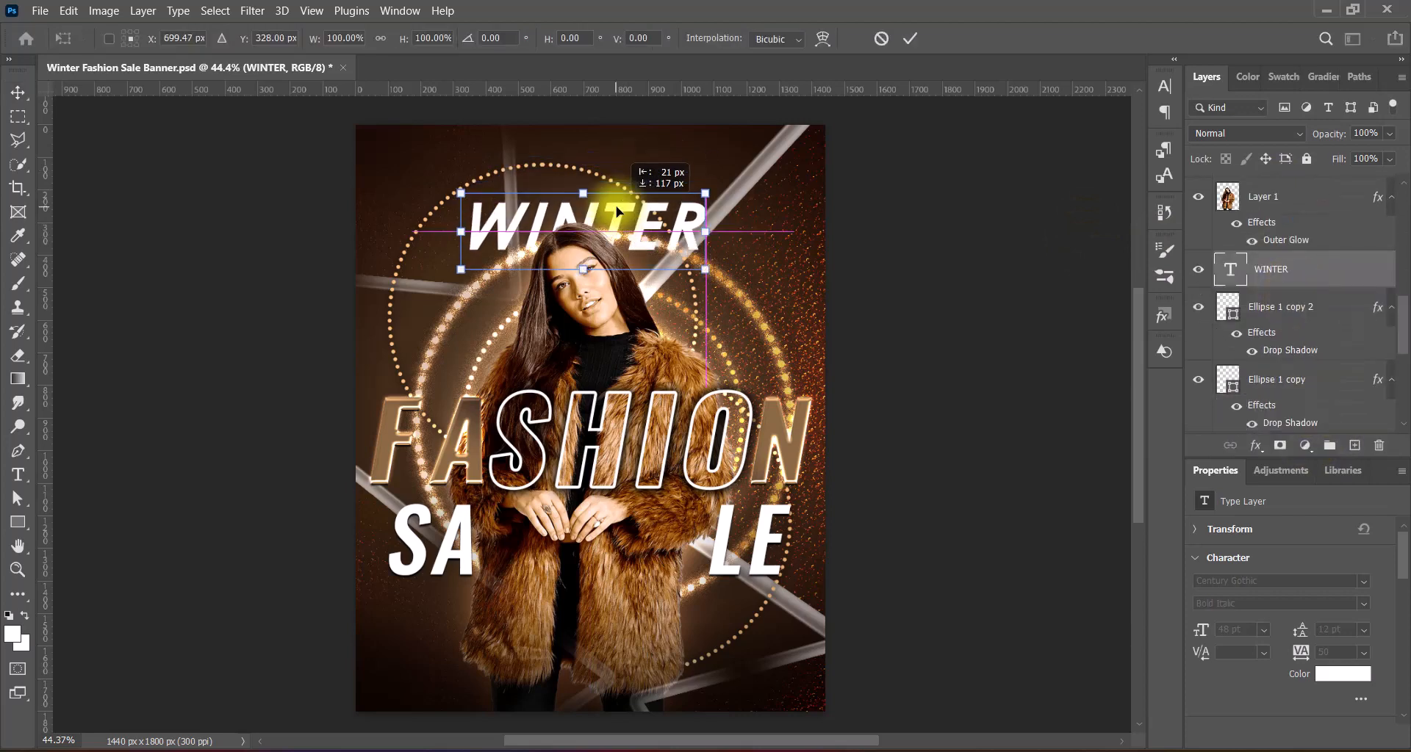
key("Return")
Step: Set the WINTER text's tracking to 100 and its size to 60 pt
double_click(1230, 270)
left_click(1167, 85)
left_click(1140, 151)
left_click(1107, 355)
left_click(1118, 76)
left_click(505, 38)
left_click(499, 262)
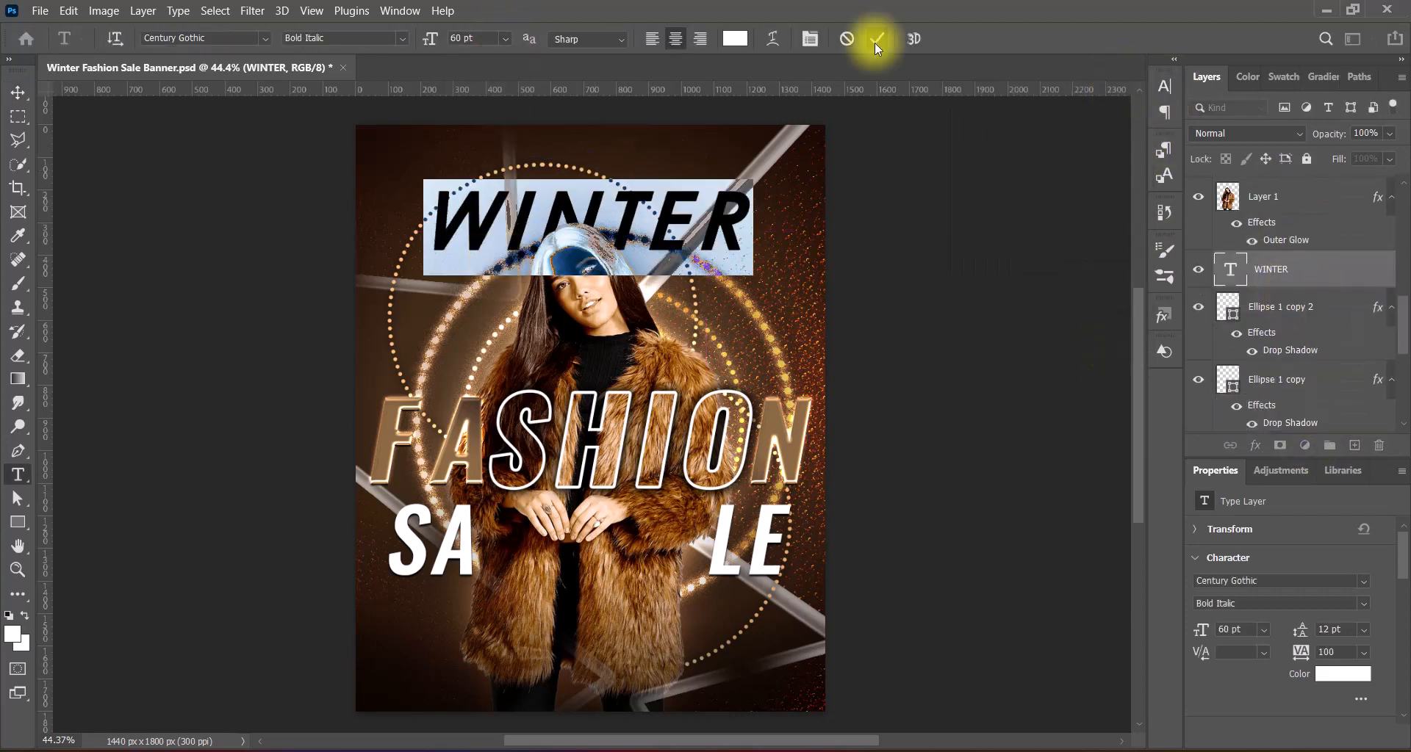
left_click(875, 44)
Step: Try the WINTER text at 72 pt and return it to 60 pt
double_click(636, 197)
left_click(506, 38)
left_click(485, 275)
left_click(880, 41)
double_click(644, 186)
left_click(505, 38)
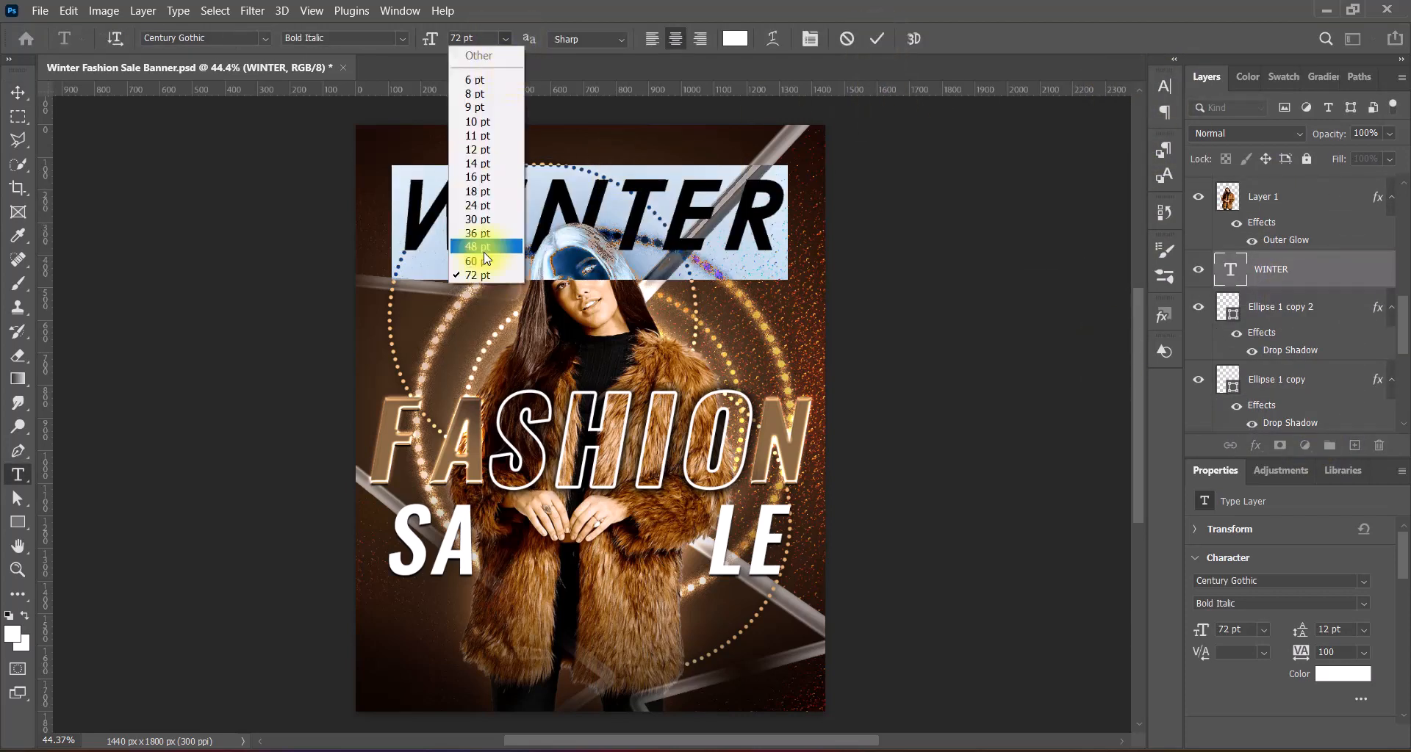
left_click(485, 261)
left_click(876, 39)
Step: Apply a gradient overlay, Bevel & Emboss and two drop shadows to the WINTER text
double_click(1322, 270)
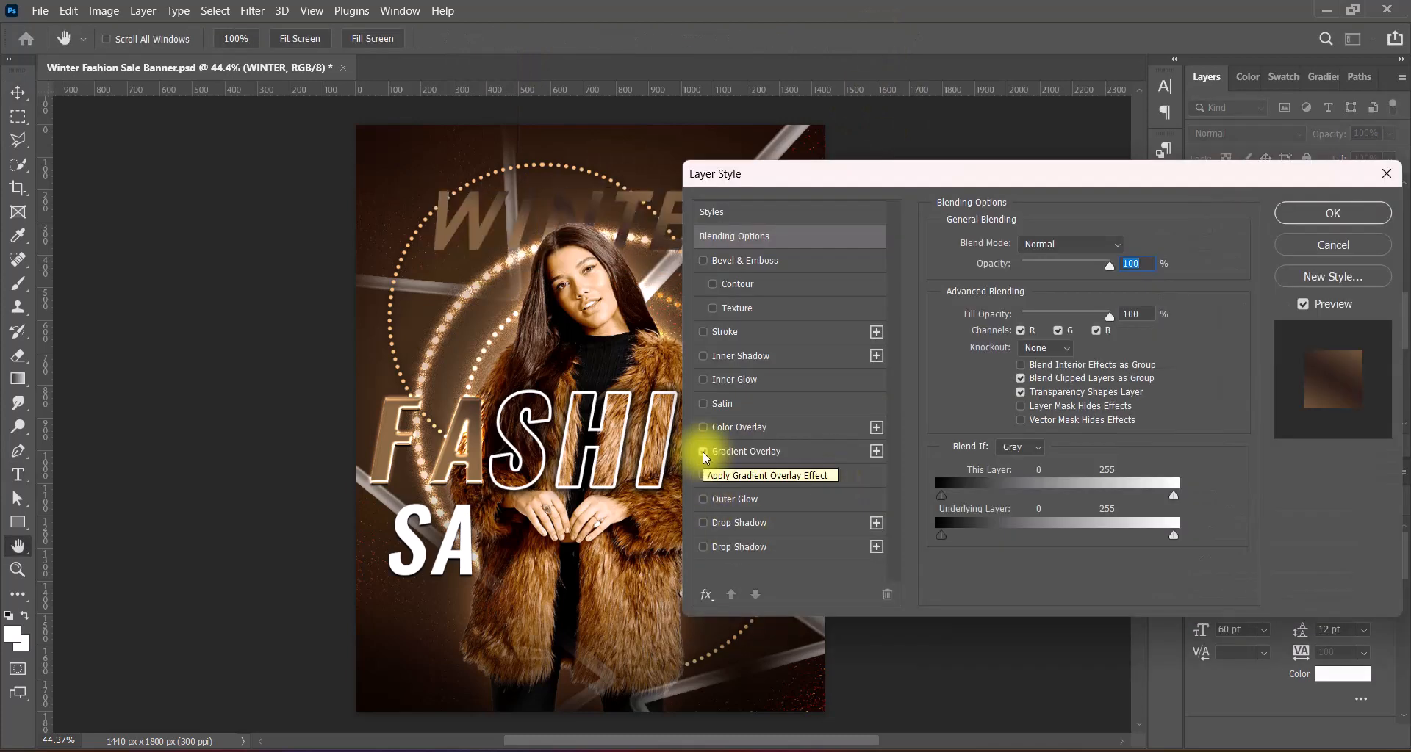
left_click(703, 261)
left_click(704, 523)
left_click(703, 546)
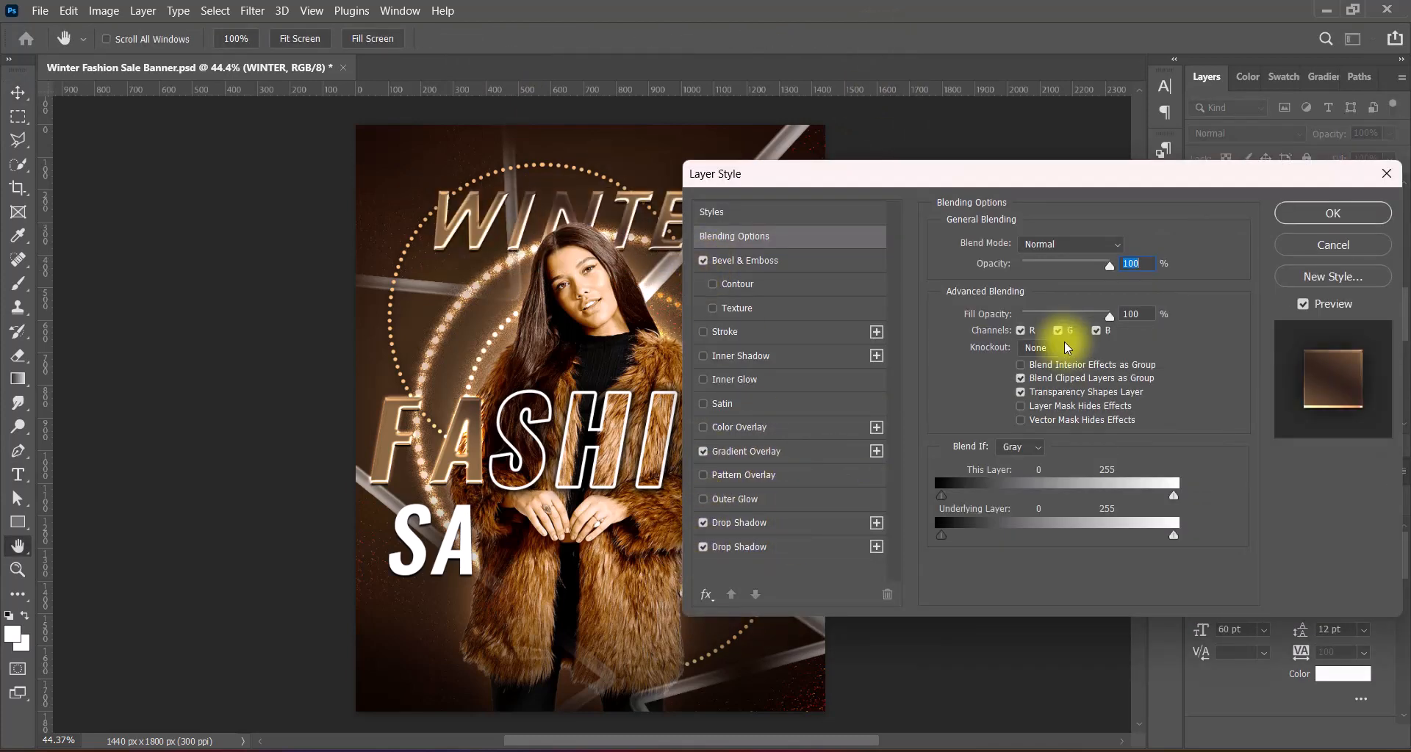
left_click(746, 452)
left_click(1034, 388)
left_click(1030, 419)
left_click(1291, 214)
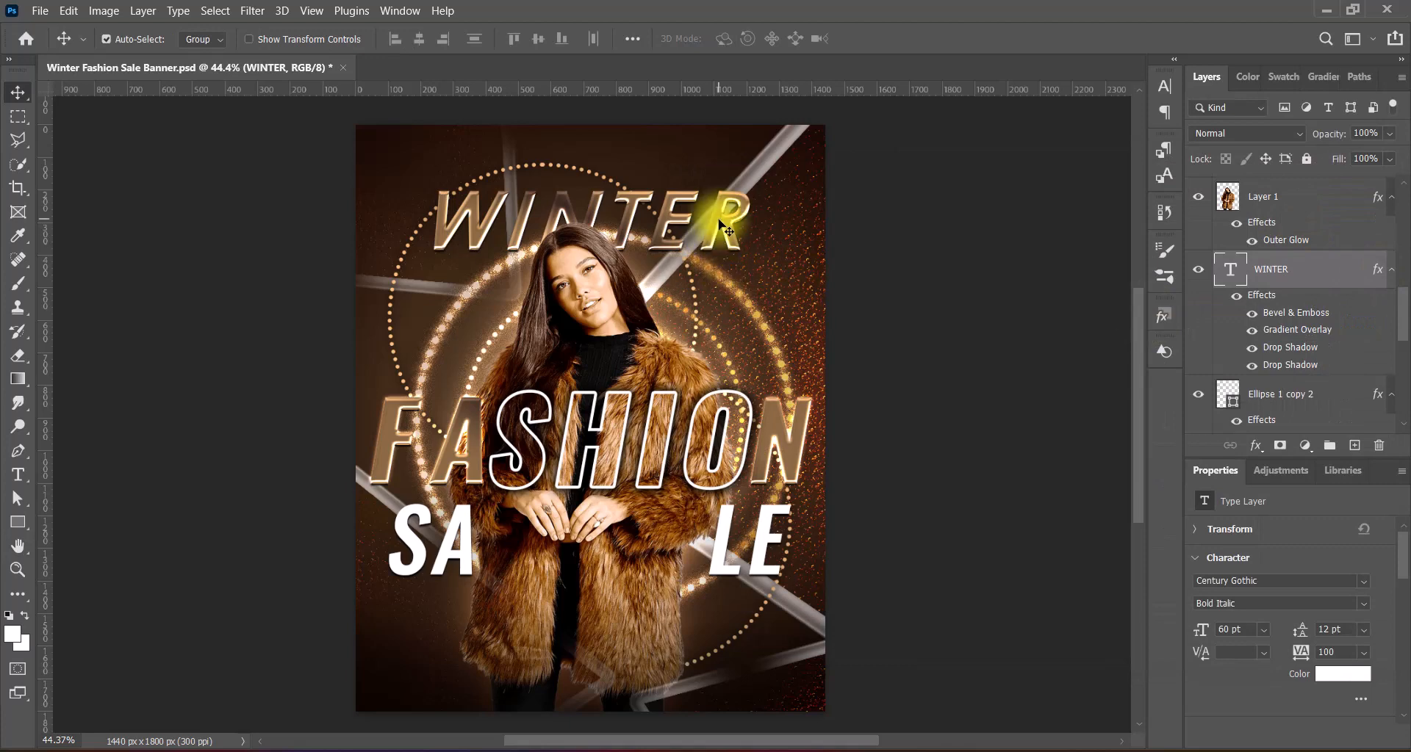
Step: Enlarge the WINTER text proportionally to about 116% and position it across the banner behind the model's head
key("ctrl+t")
left_click_drag(588, 274, 589, 289)
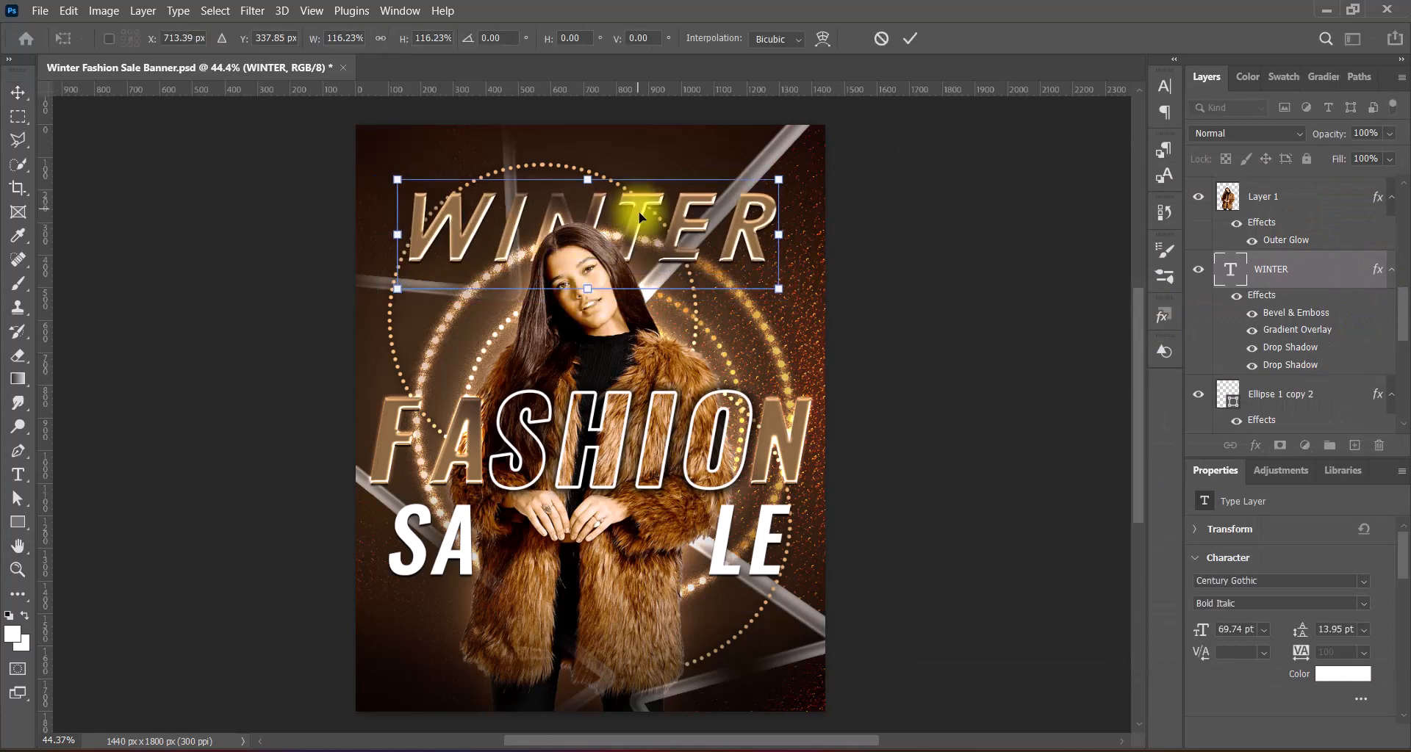
key("Return")
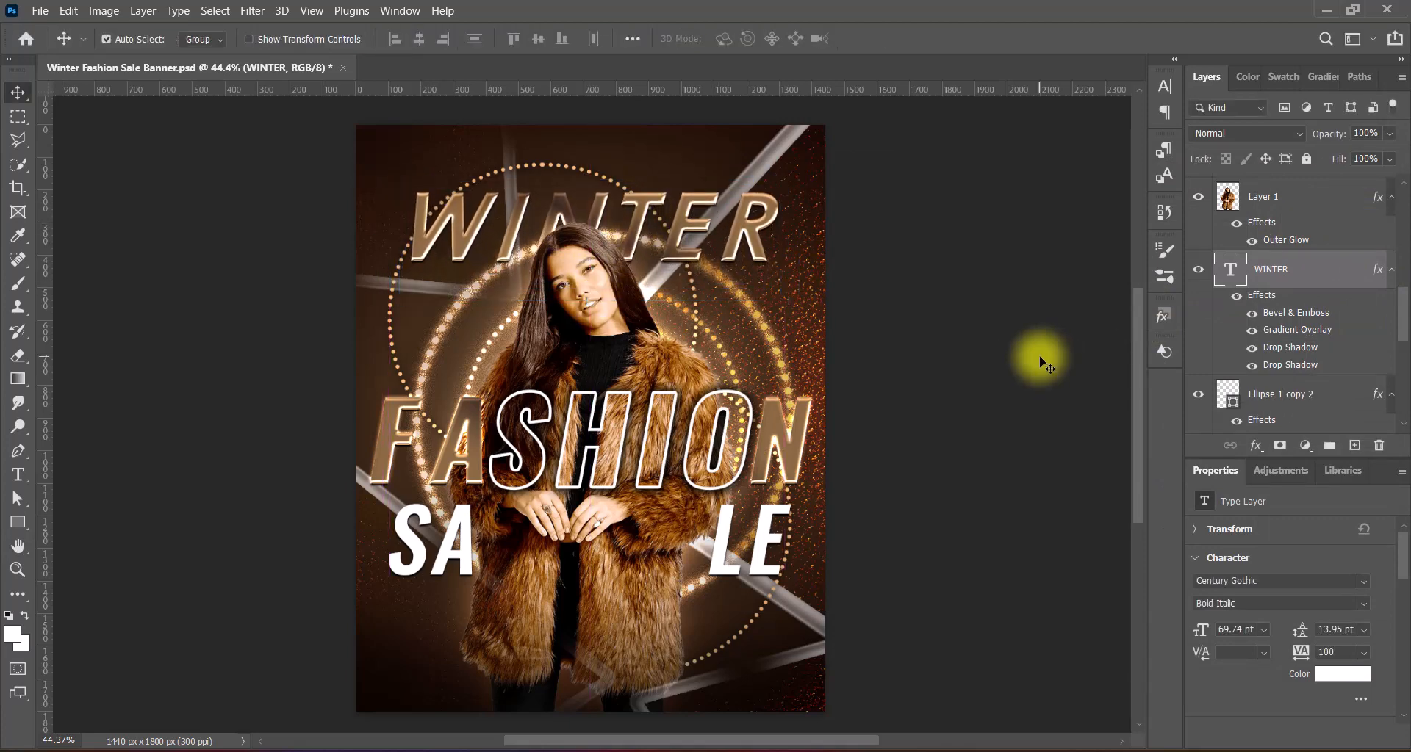
left_click(957, 382)
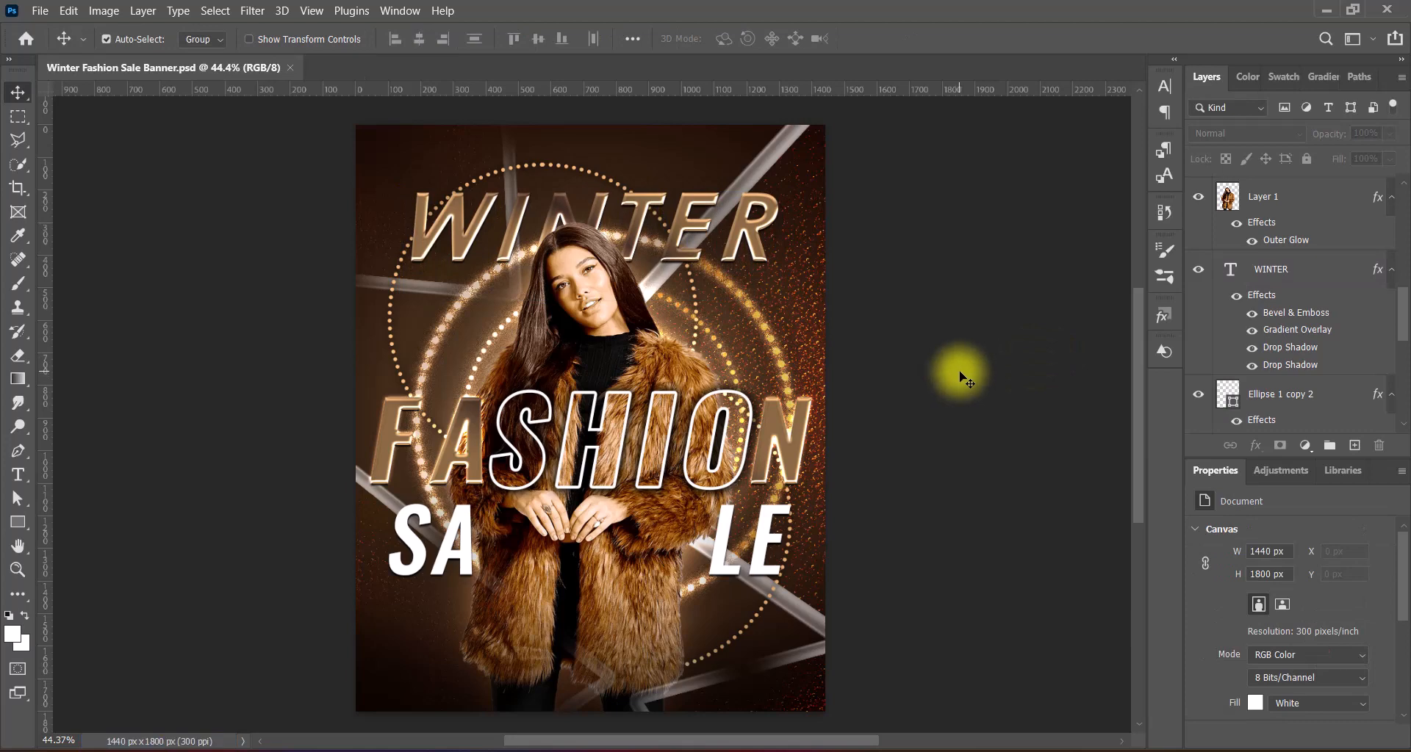
Step: Add a text layer above all others reading "30% DISCOUNT" in Century Gothic Regular at 30 pt, near the SALE text
scroll(1290, 220, "up", 10)
left_click(1291, 193)
left_click(1354, 446)
left_click(18, 475)
left_click(548, 602)
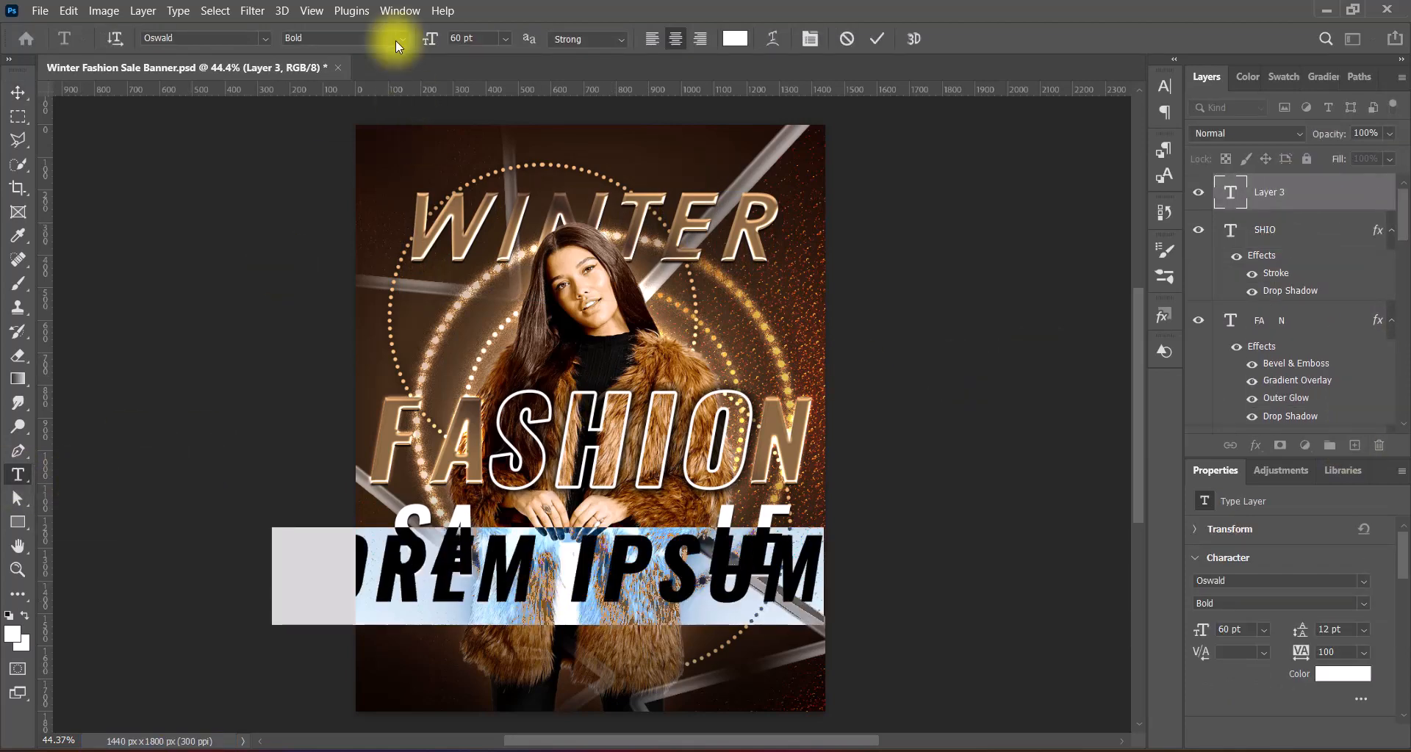
left_click(401, 39)
left_click(331, 86)
left_click(266, 39)
type("Century Gothic")
key("Return")
left_click(504, 38)
left_click(482, 215)
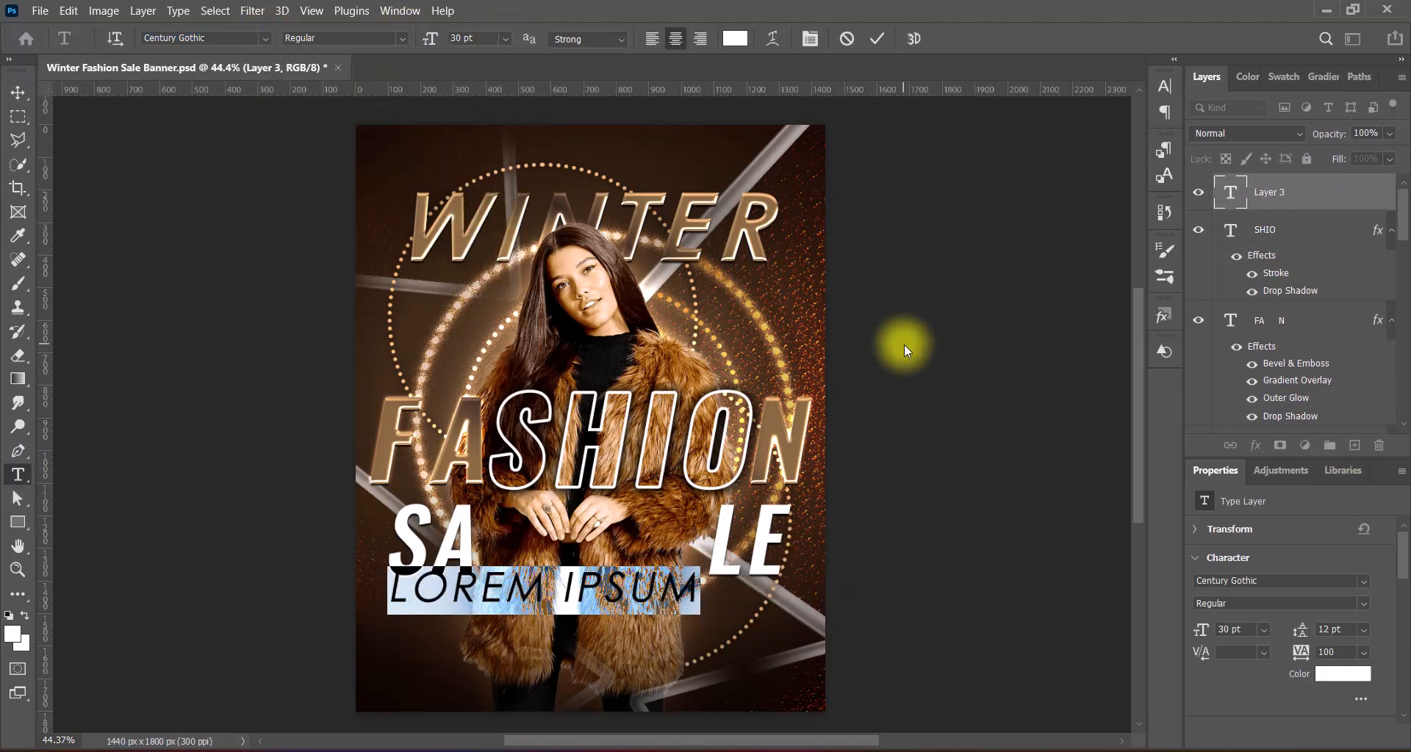
type("30% DISCOUNT")
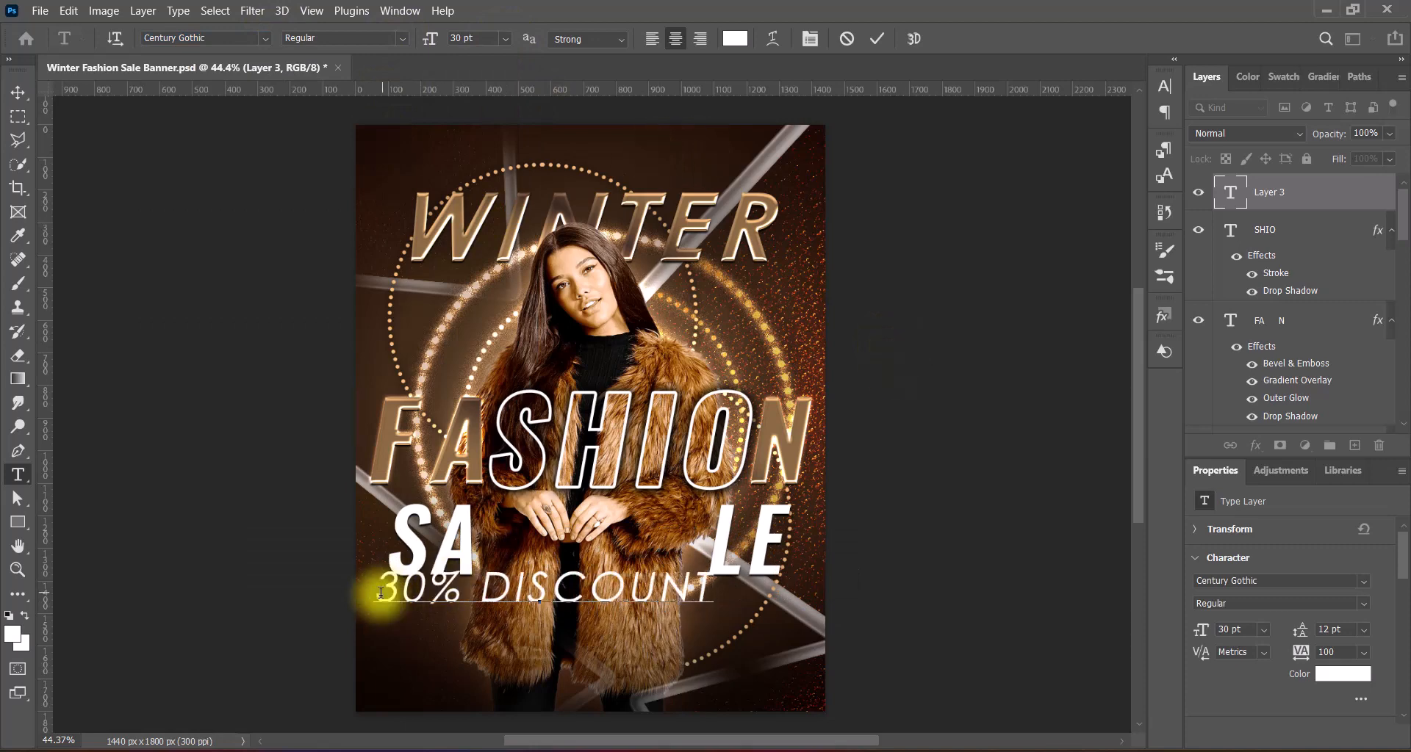
Step: Set the 30% DISCOUNT text's tracking to 75 and centre it just below the SALE text
left_click_drag(381, 593, 712, 592)
left_click(1164, 86)
left_click(1144, 151)
left_click(1111, 343)
left_click(876, 38)
left_click(18, 93)
left_click_drag(602, 602, 659, 619)
key("ctrl+t")
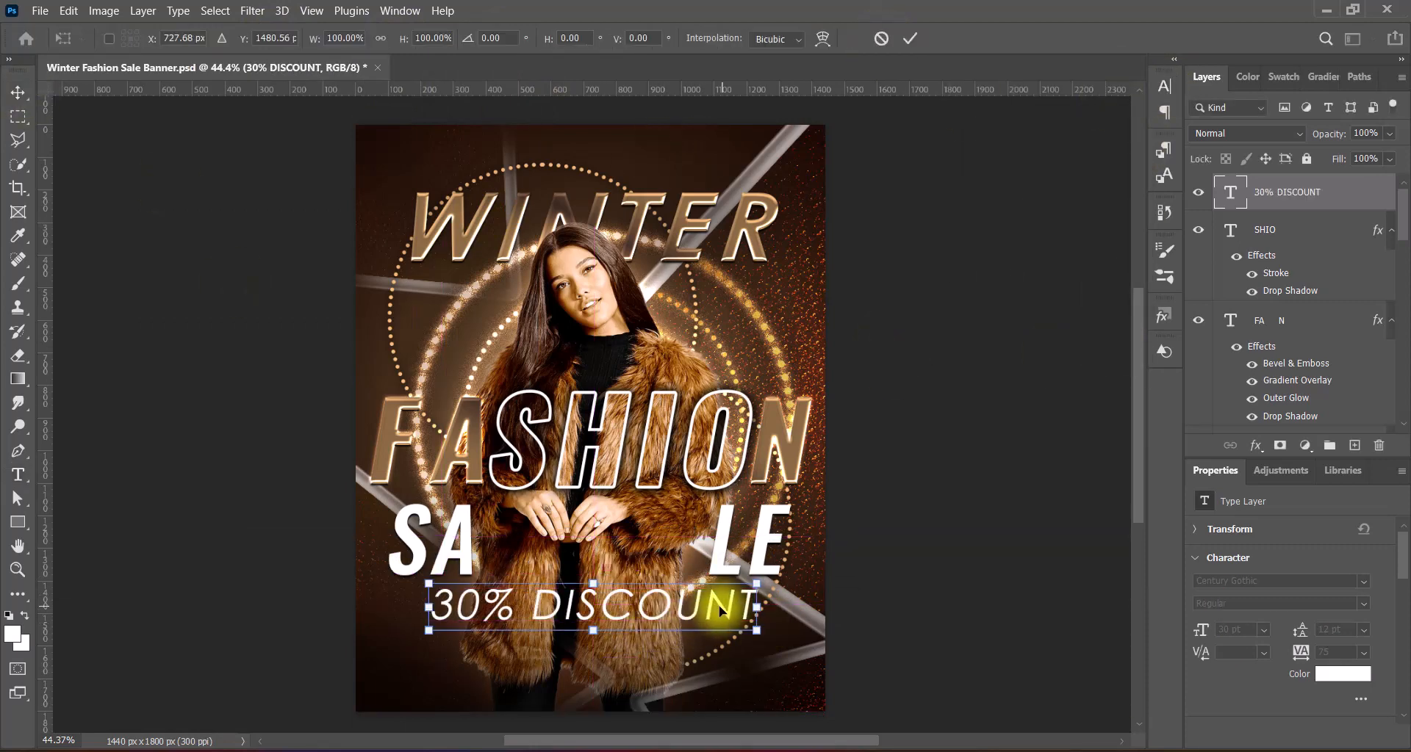
key("Return")
Step: Apply two drop shadows to the 30% DISCOUNT text, one in Normal mode with 100% opacity, 0 px distance and 90 px size
right_click(1233, 194)
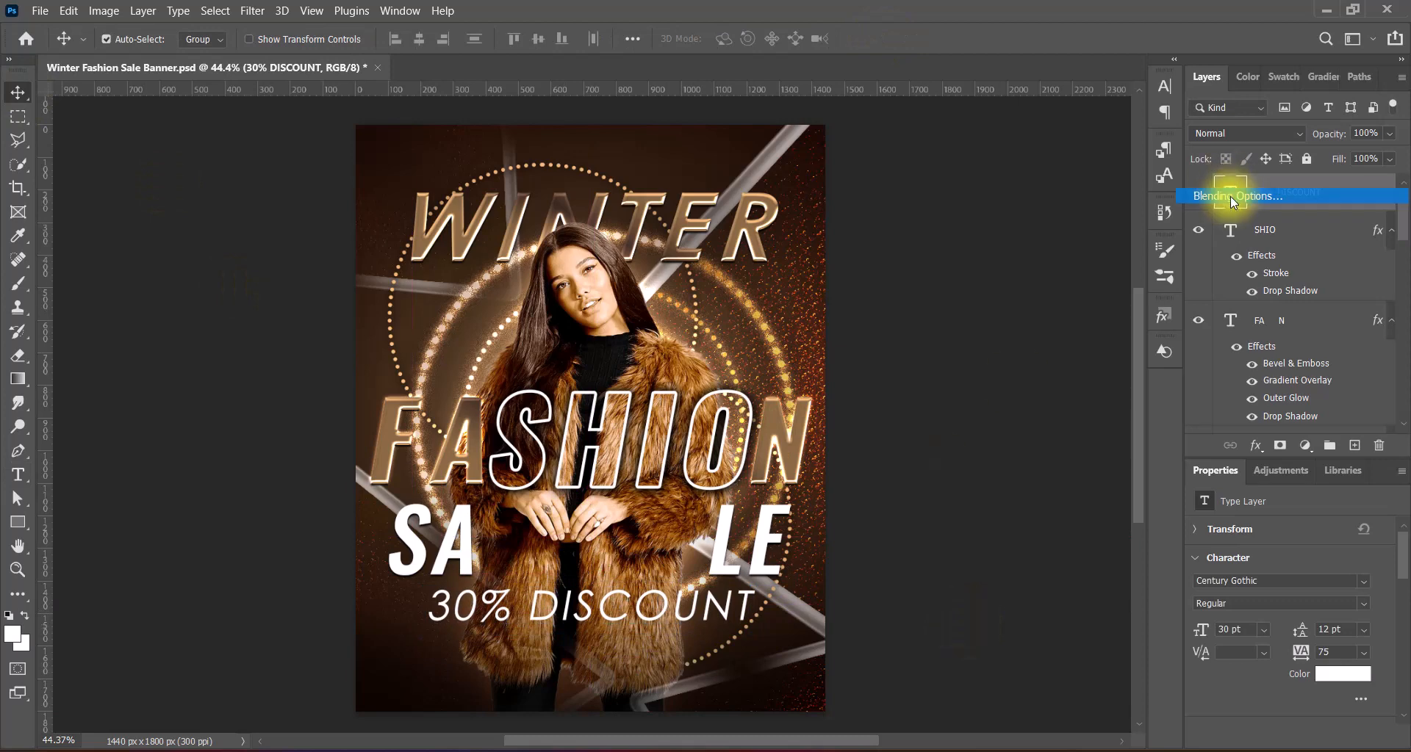
left_click(1237, 196)
left_click(739, 522)
left_click(738, 547)
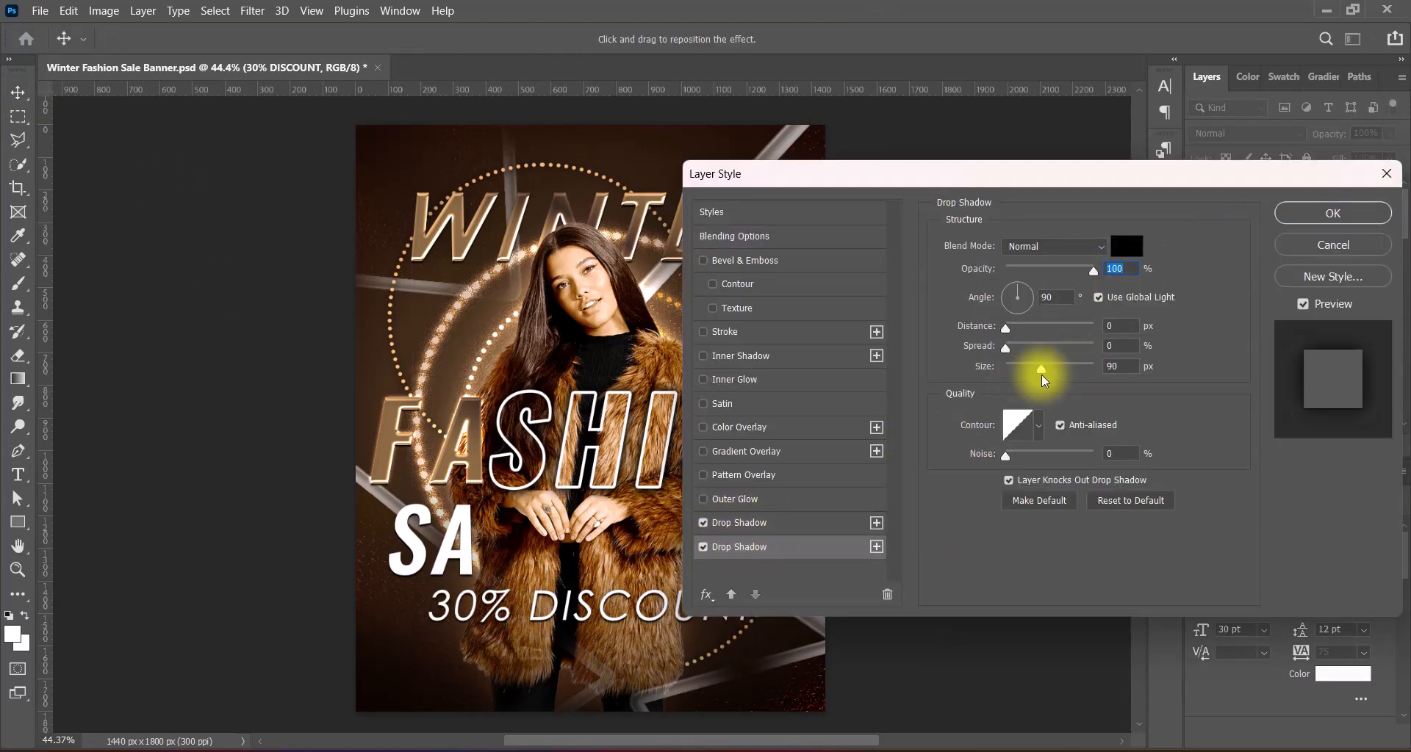
key("Return")
Step: Try the 30% DISCOUNT text at 24 pt
double_click(610, 621)
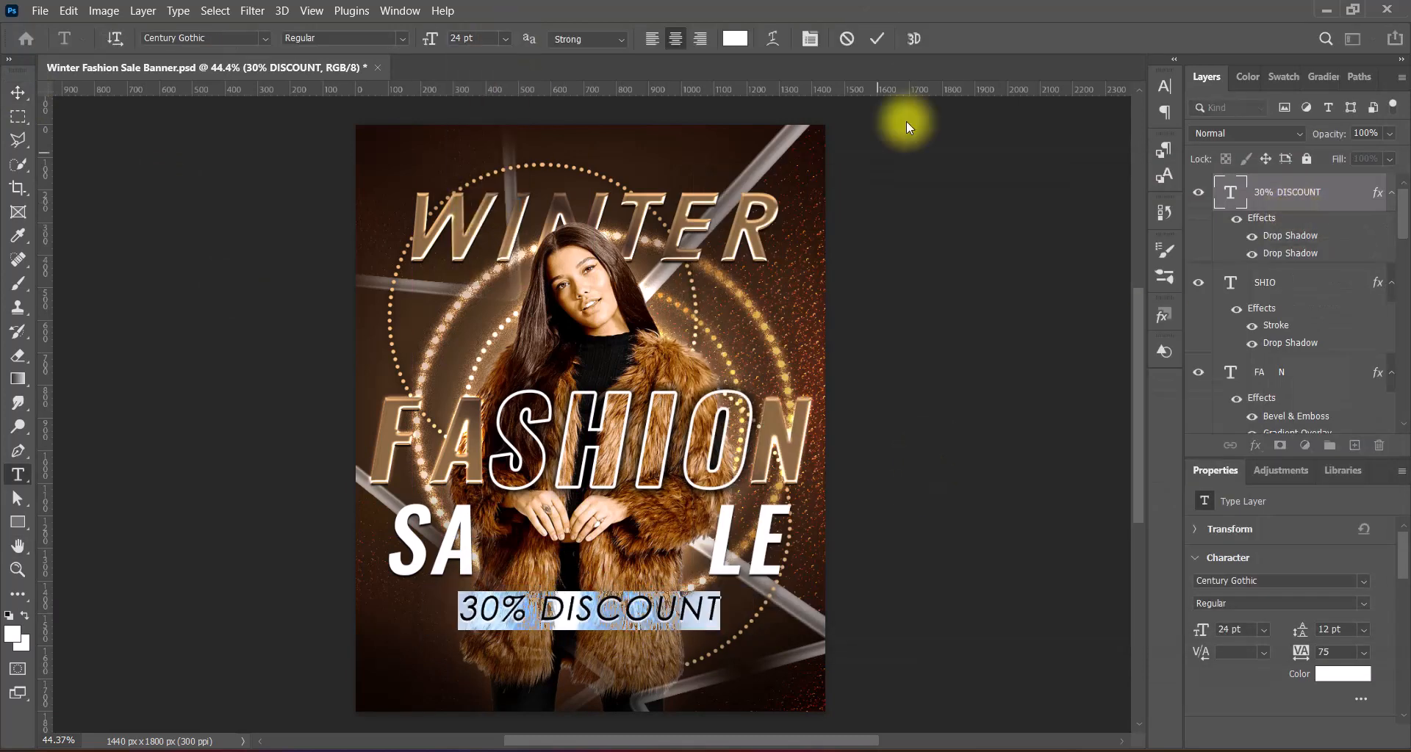
key("ctrl+Return")
key("v")
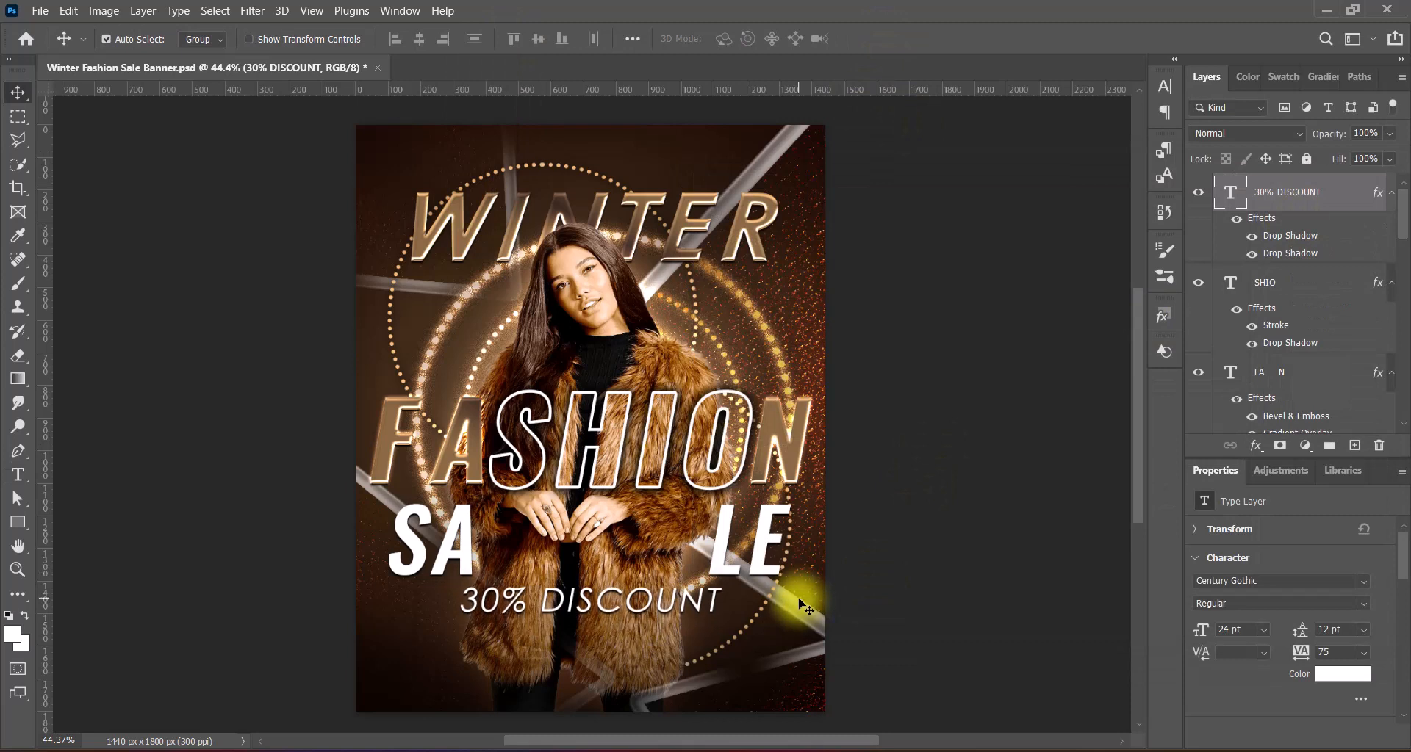
Step: Set the 30% DISCOUNT text's size to 27 pt
double_click(644, 604)
double_click(462, 41)
type("27")
left_click(880, 40)
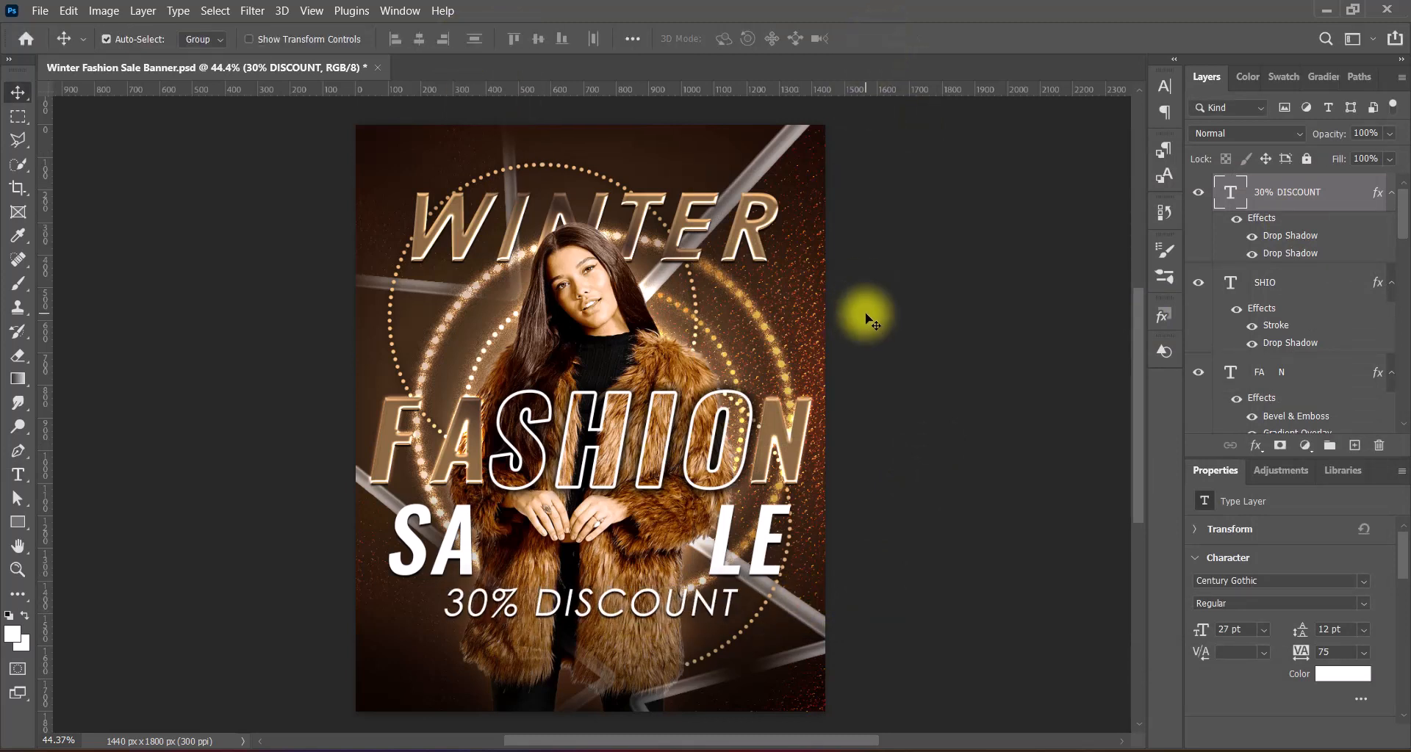
Step: Move the model's Layer 1 and the WINTER text up together, keeping the other title text in place
left_click(685, 220)
left_click(672, 356, "shift")
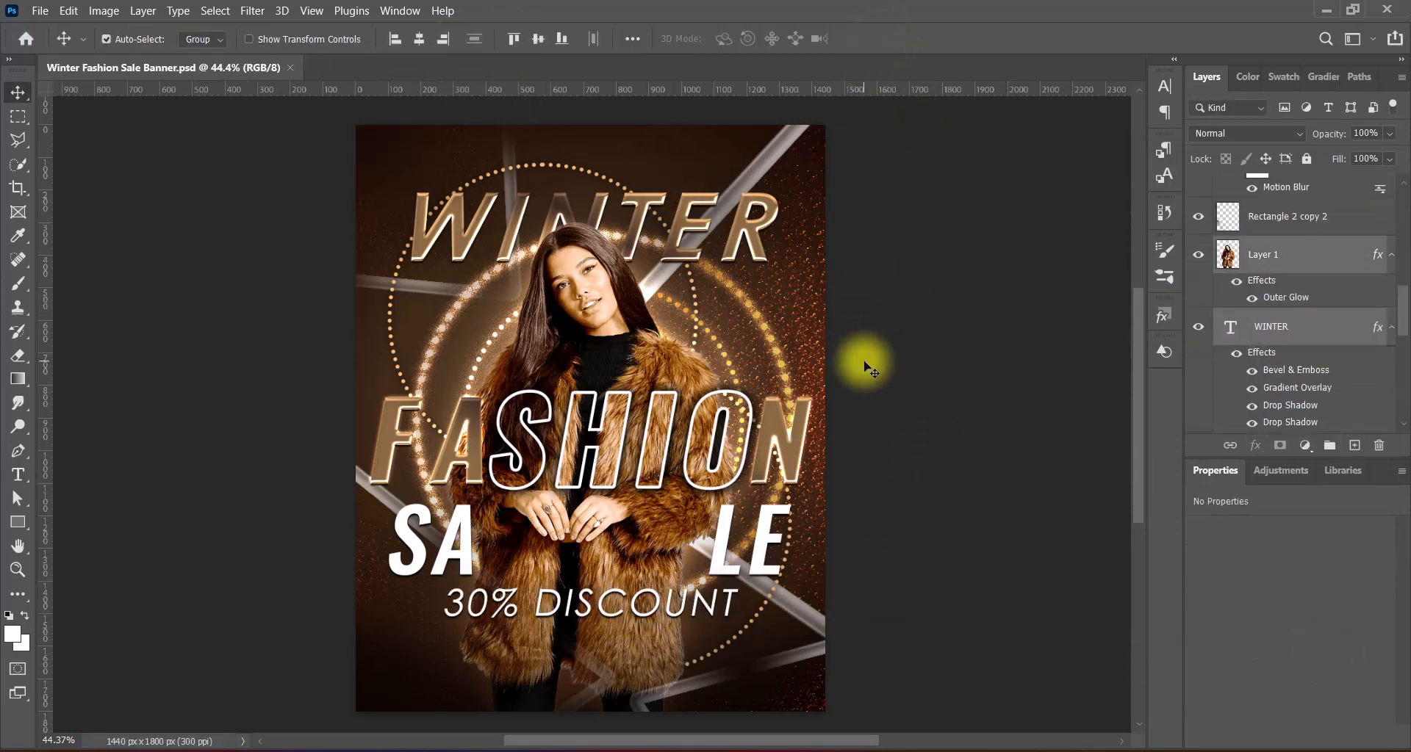
key("shift+Up")
key("shift+Up")
key("shift+Up")
key("shift+Up")
key("shift+Up")
key("shift+Up")
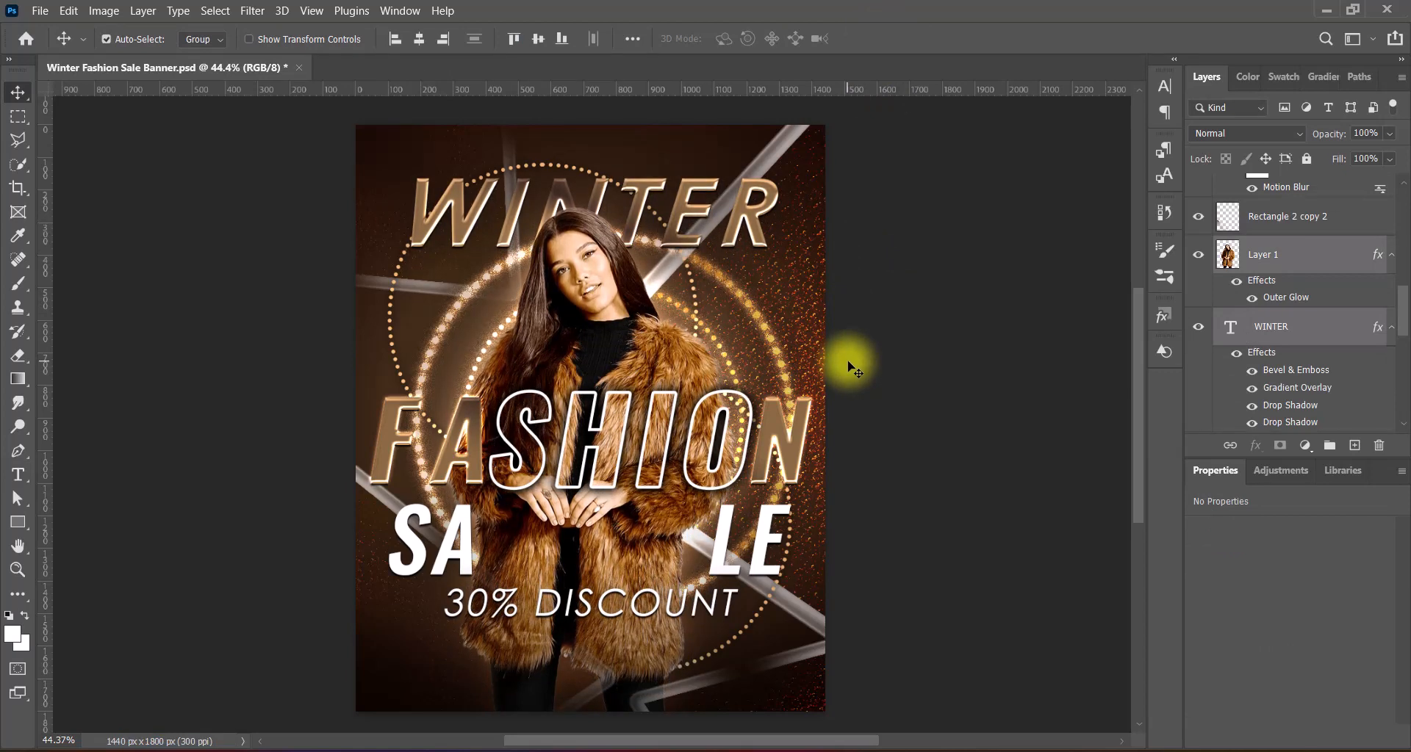
left_click(892, 427)
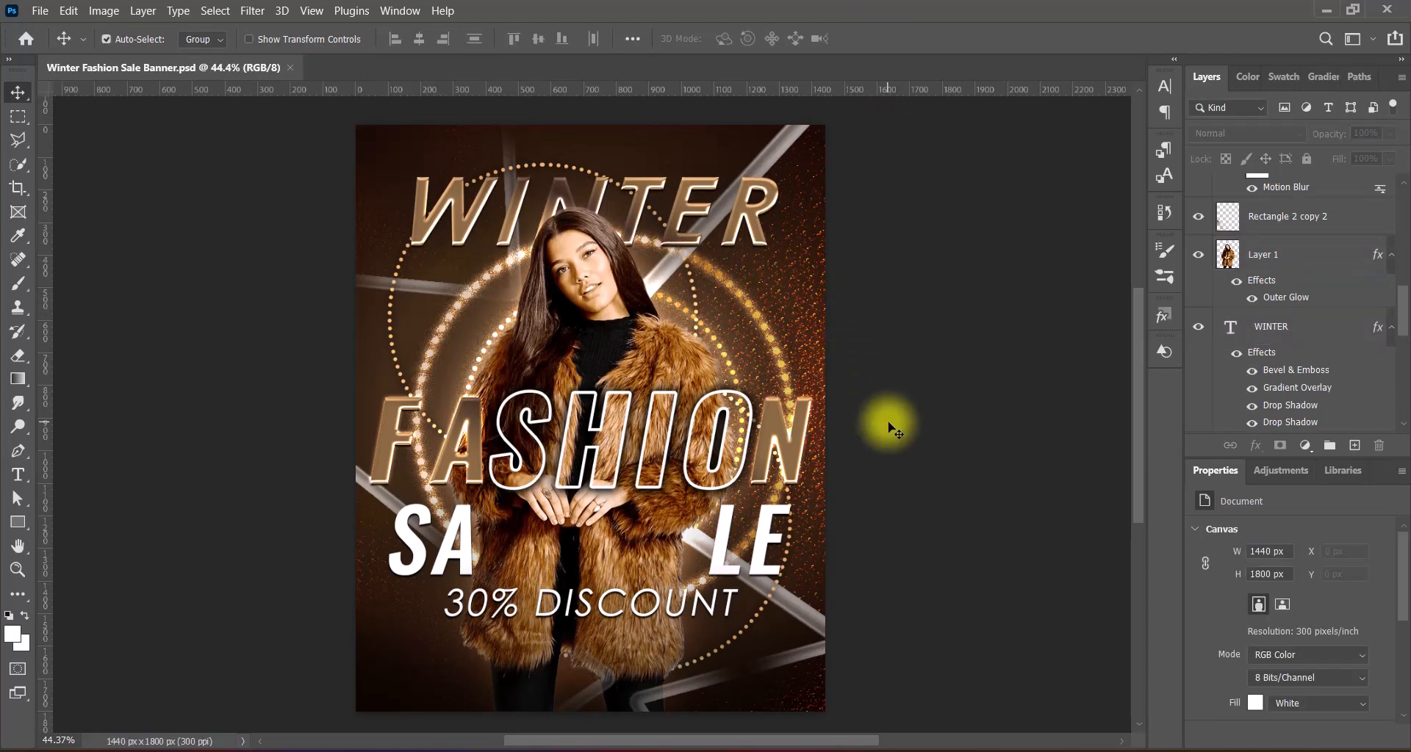
Step: Enlarge the footer with the Order Your Design button and contact details to span the banner's width near its bottom edge
key("ctrl+t")
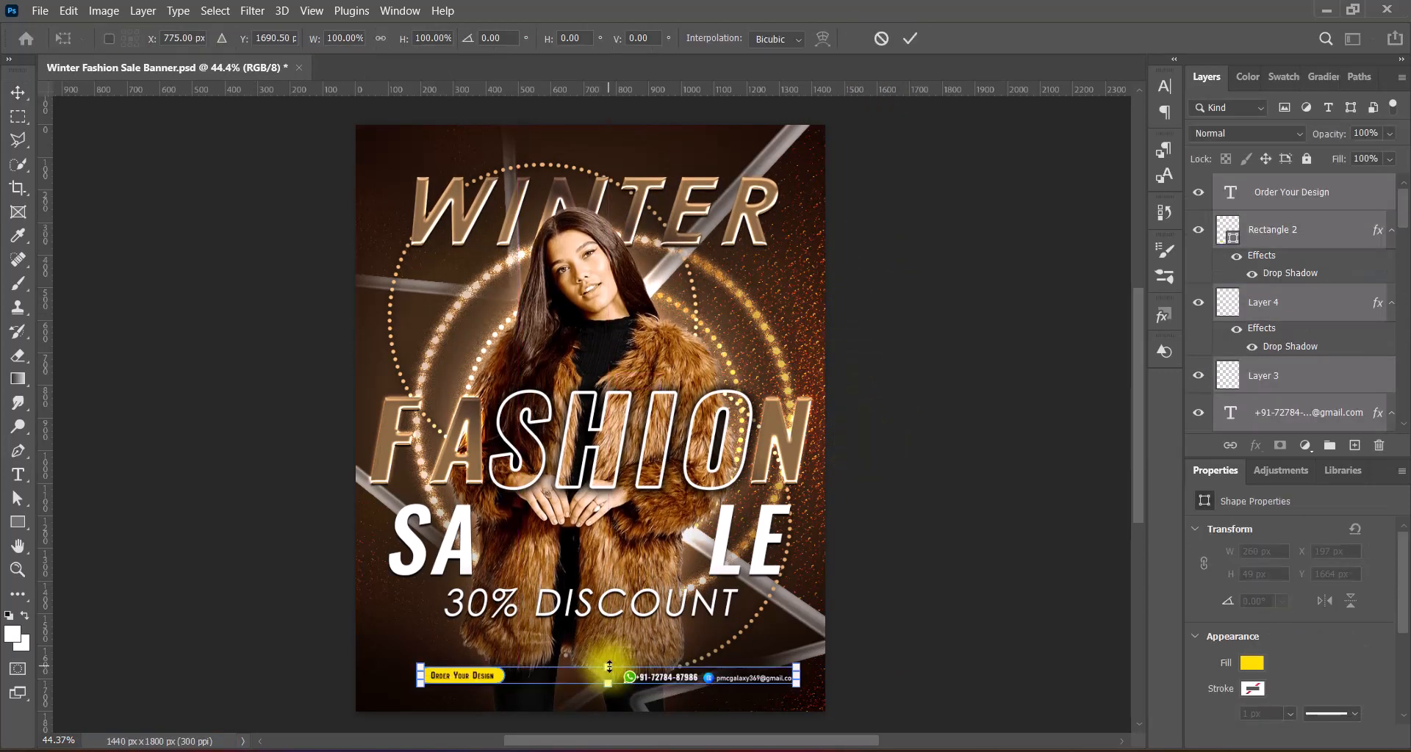
left_click_drag(418, 676, 369, 675)
left_click_drag(797, 675, 822, 679)
left_click_drag(666, 681, 663, 685)
left_click(976, 651)
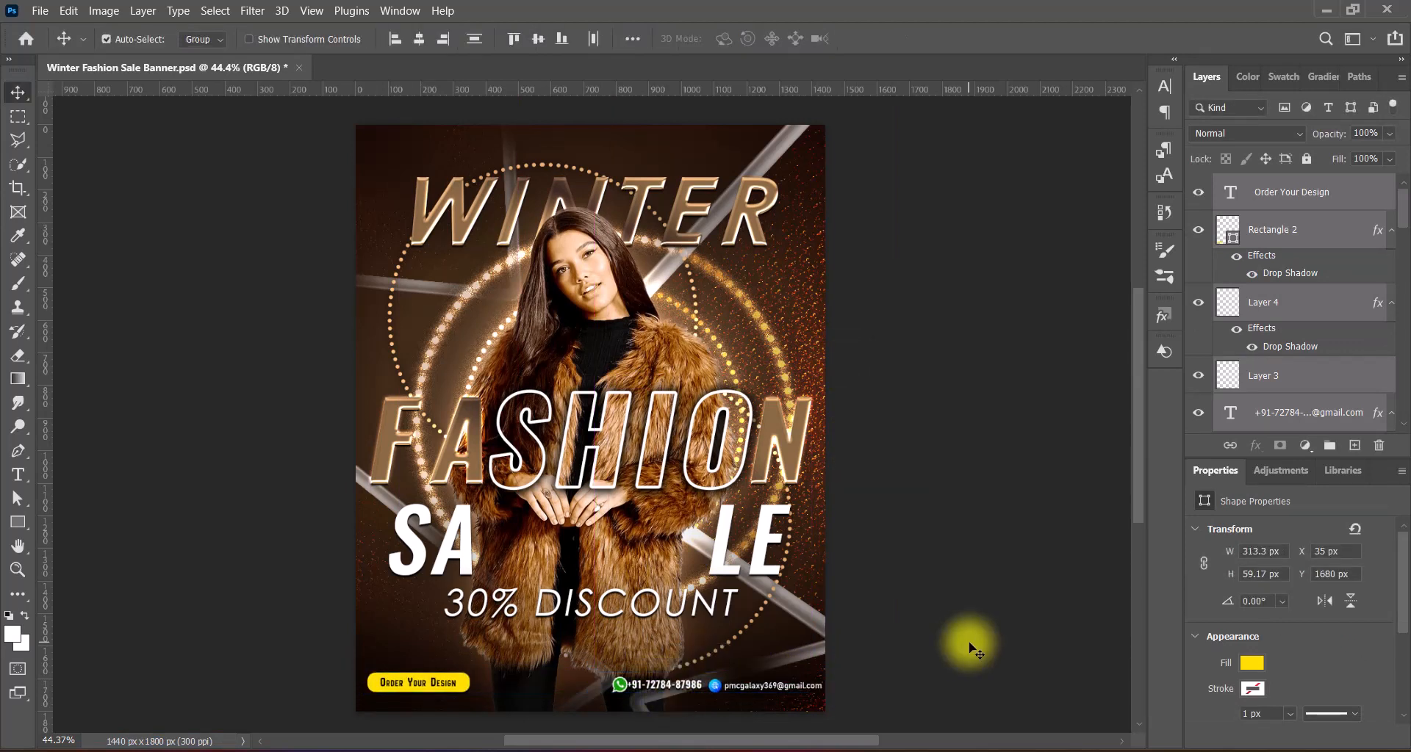
Step: Enlarge the phone and e-mail contact details with their icons, extending them toward the middle of the footer
left_click(619, 689)
left_click(669, 689, "shift")
left_click(716, 690, "shift")
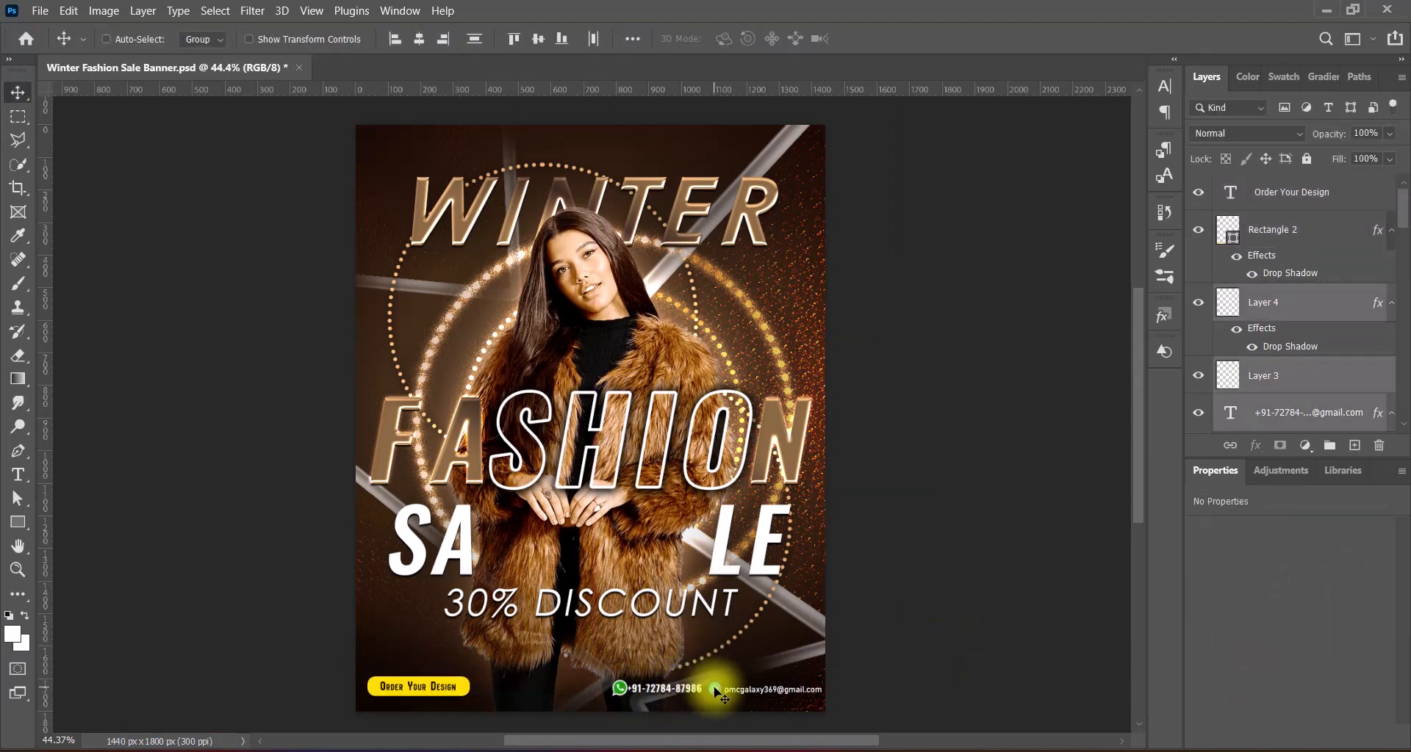
key("ctrl+t")
left_click_drag(612, 690, 590, 690)
left_click(909, 38)
Step: Slightly enlarge the yellow Order Your Design button together with its label
left_click(455, 684)
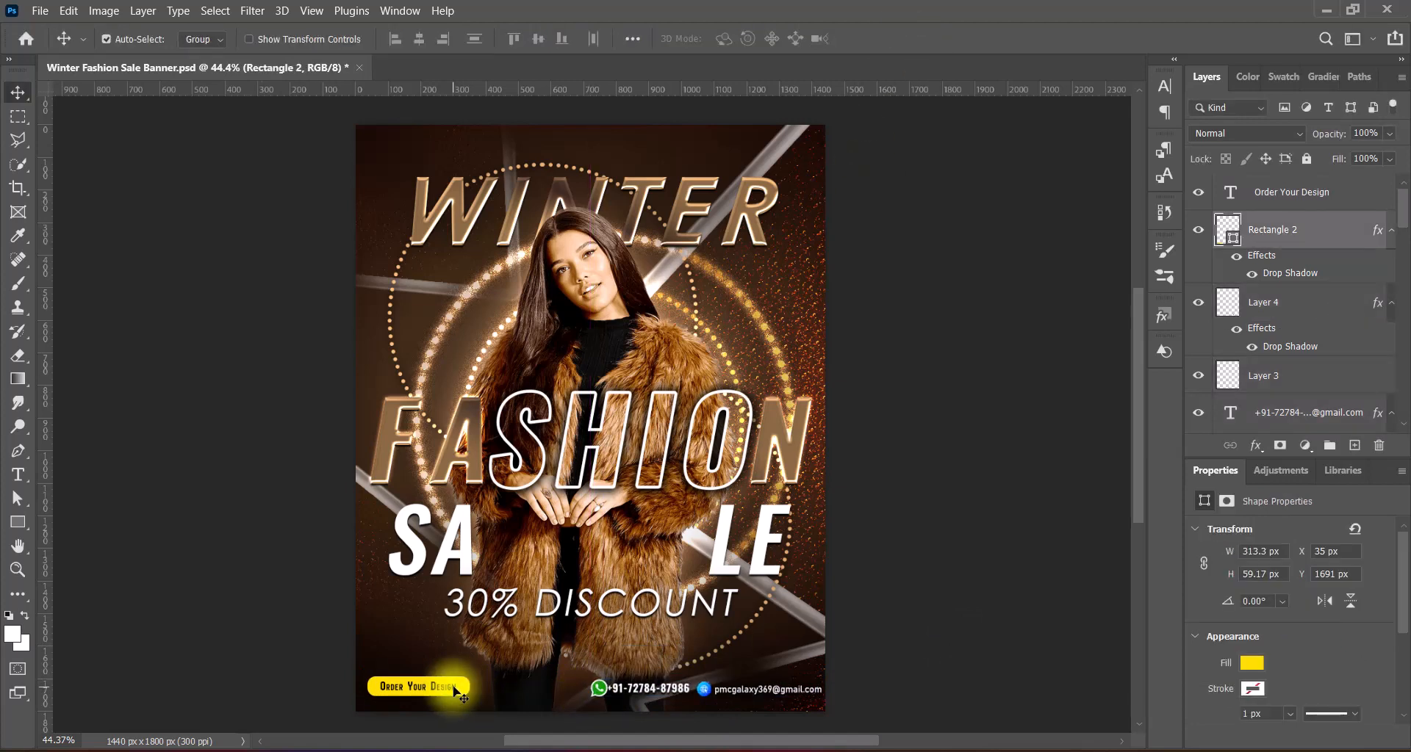
left_click(470, 686, "shift")
key("ctrl+t")
left_click(909, 38)
Step: Nudge the phone and e-mail contact details with their icons left, away from the banner's edge
left_click(604, 689)
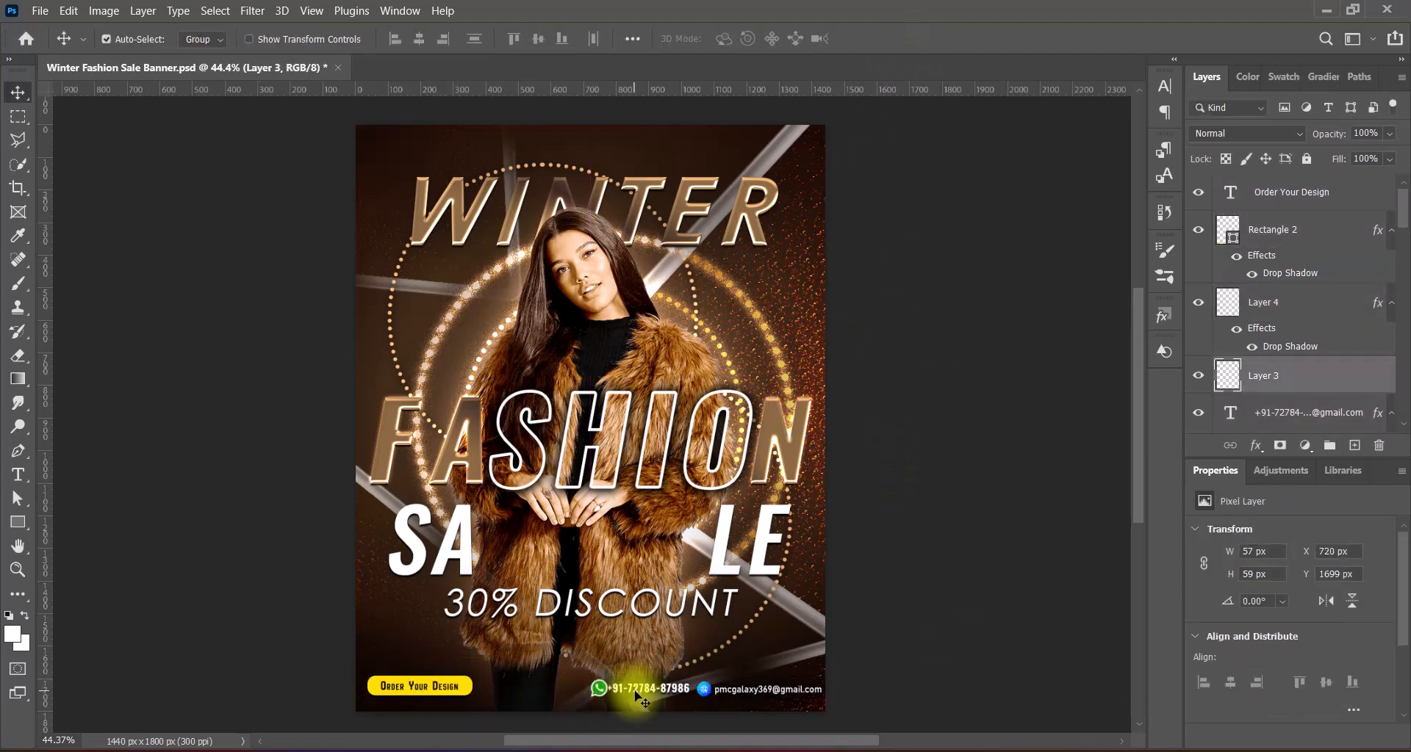
left_click(648, 689, "shift")
left_click(705, 689, "shift")
key("shift+Left")
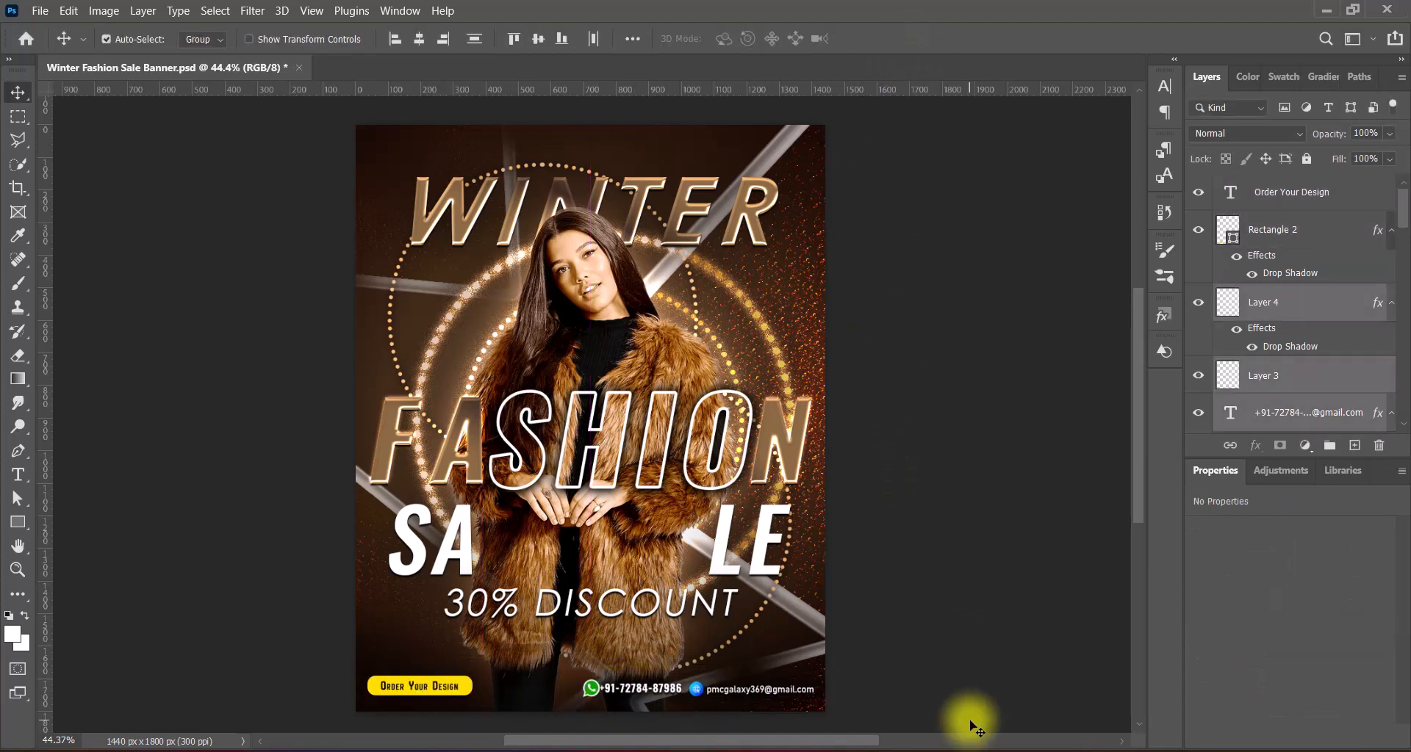
left_click(930, 680)
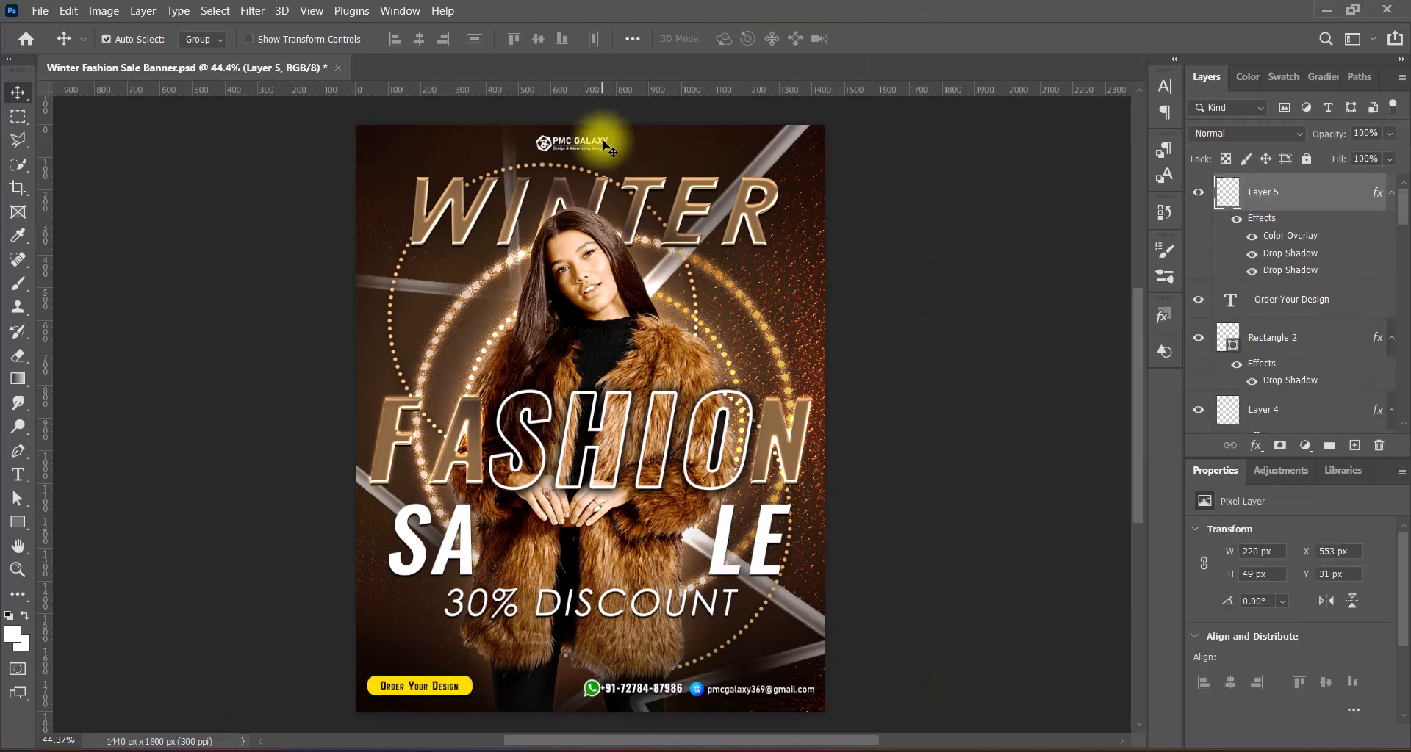
Step: Enlarge the PMC GALAXY logo to about 274 px wide and place it near the middle above the WINTER text
key("ctrl+t")
left_click_drag(583, 142, 613, 144)
key("Return")
key("ctrl+t")
key("Return")
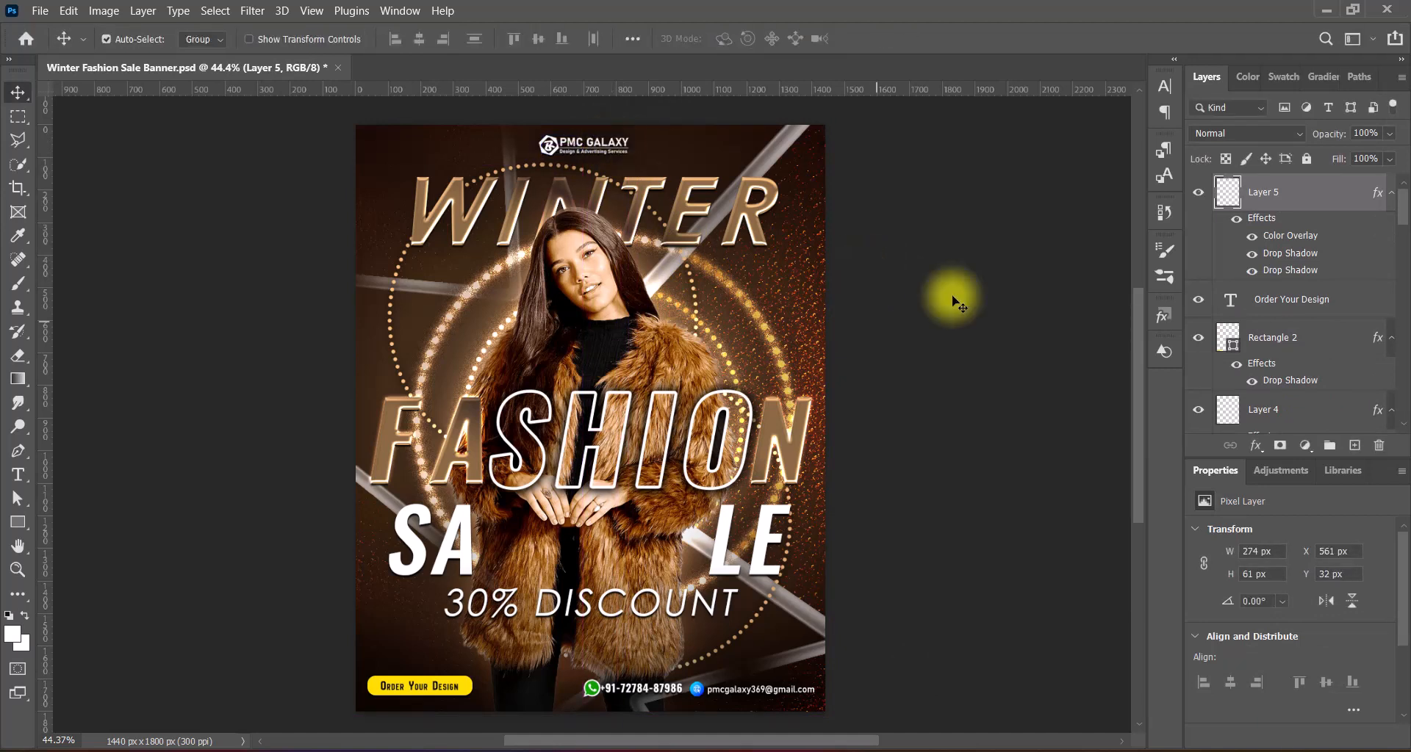
left_click(919, 328)
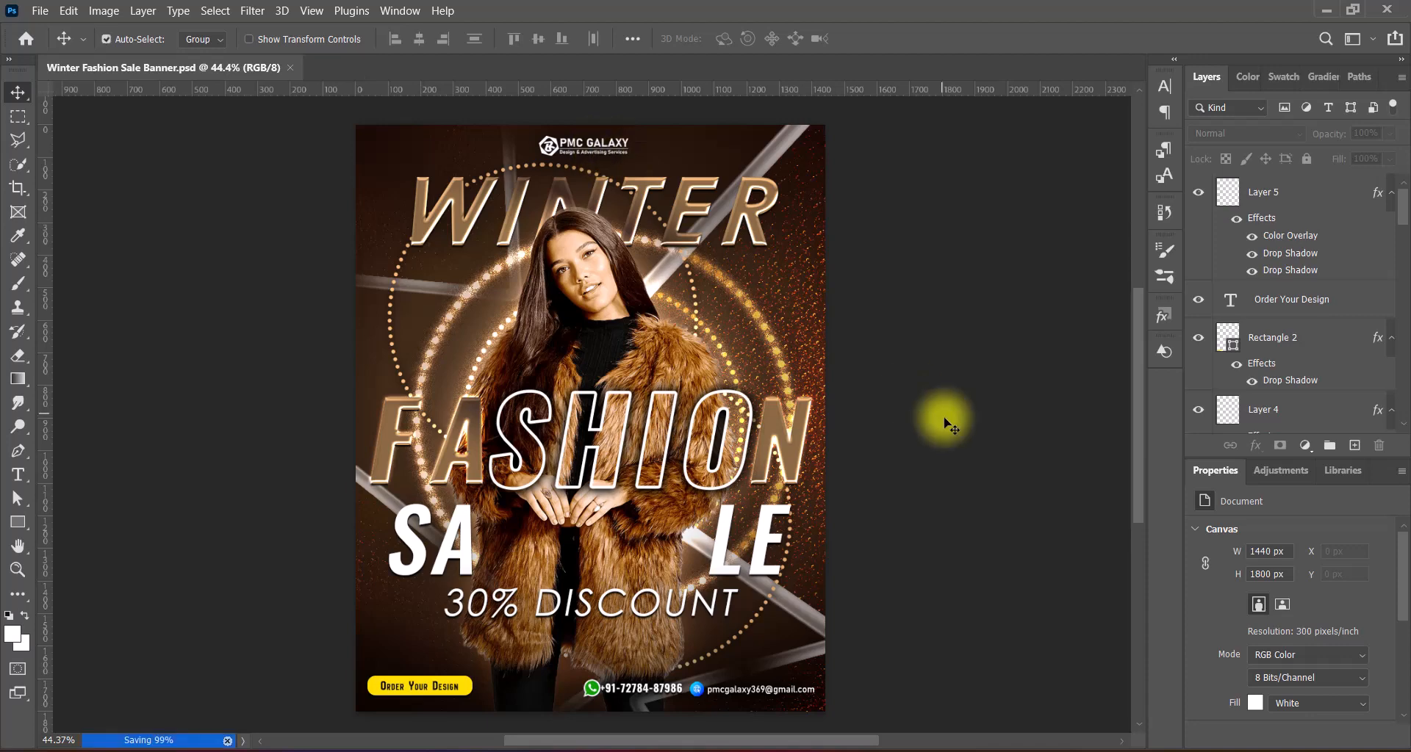
Step: Examine the finished banner's overall composition and its details at several magnifications
scroll(577, 429, "up", 1)
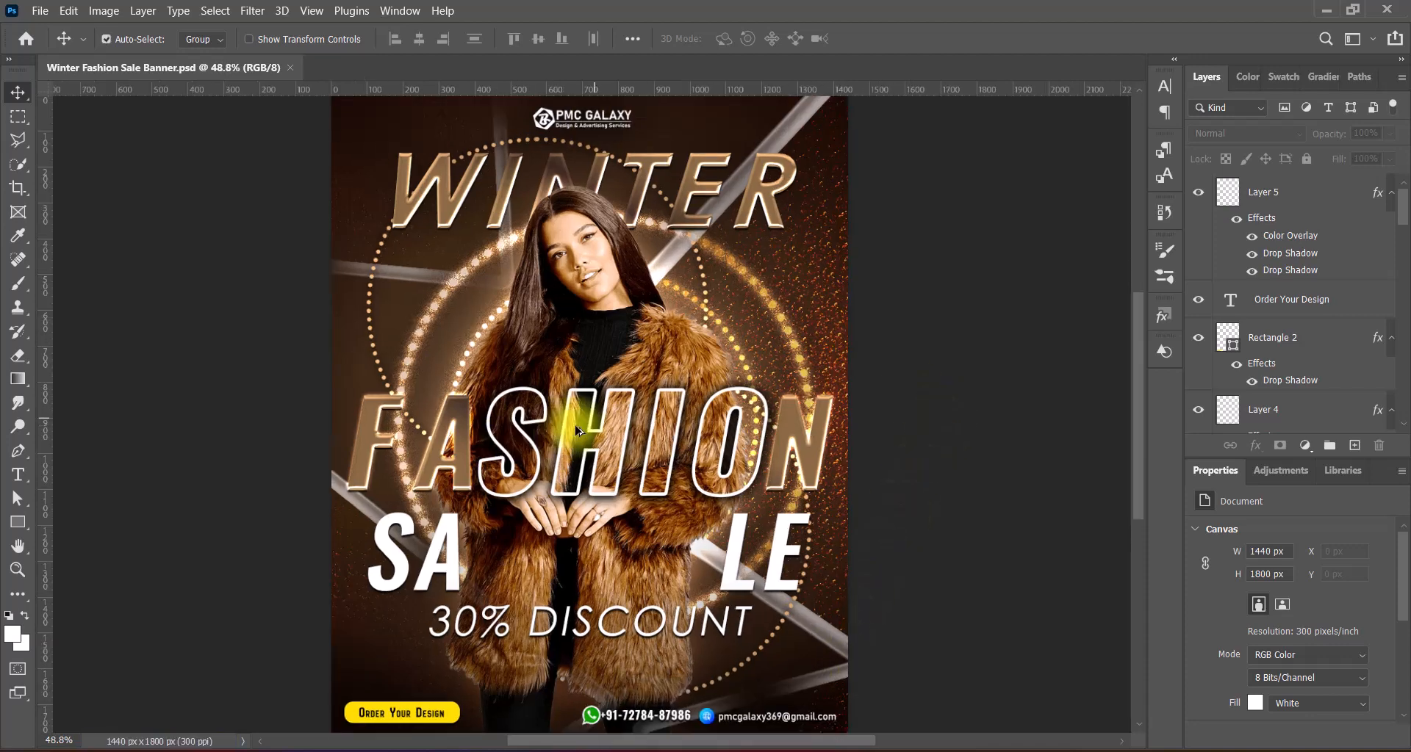
scroll(578, 429, "down", 1)
scroll(577, 429, "down", 2)
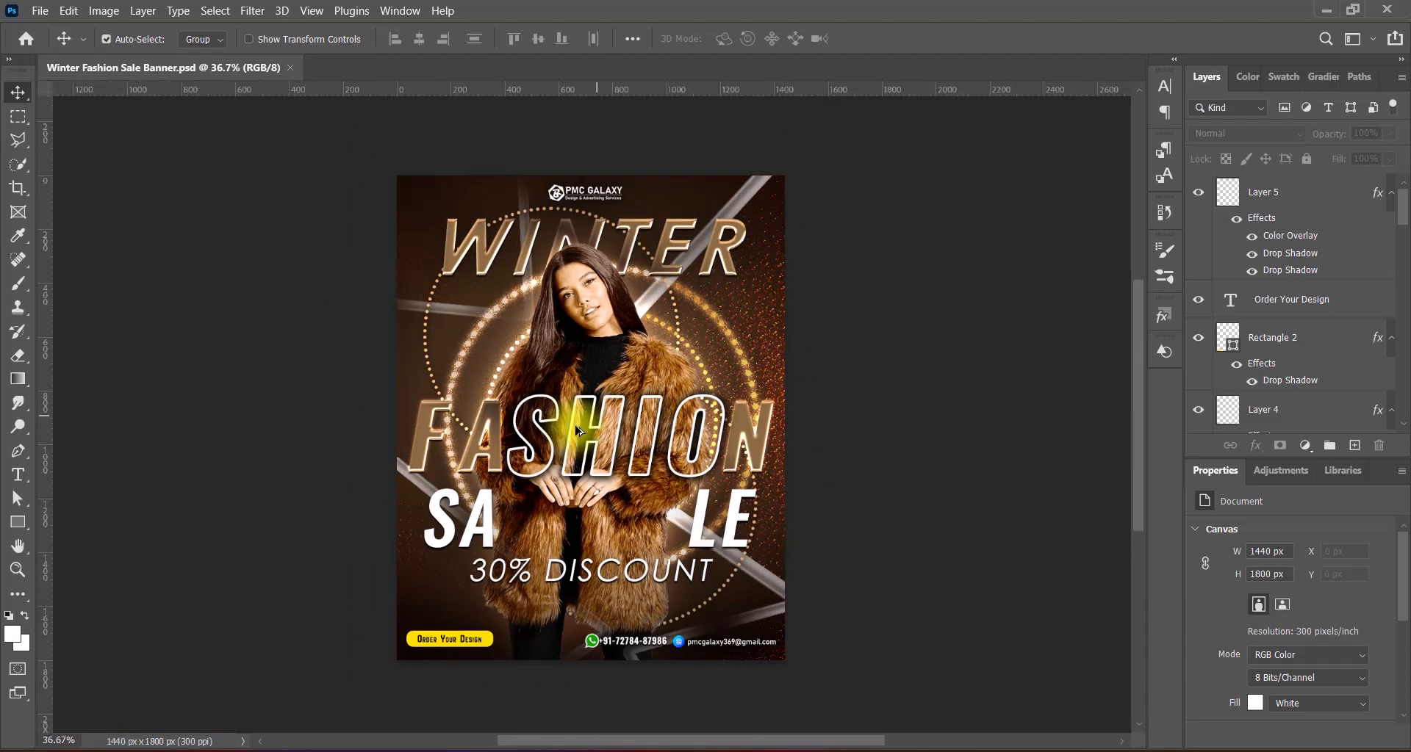
scroll(578, 431, "up", 2)
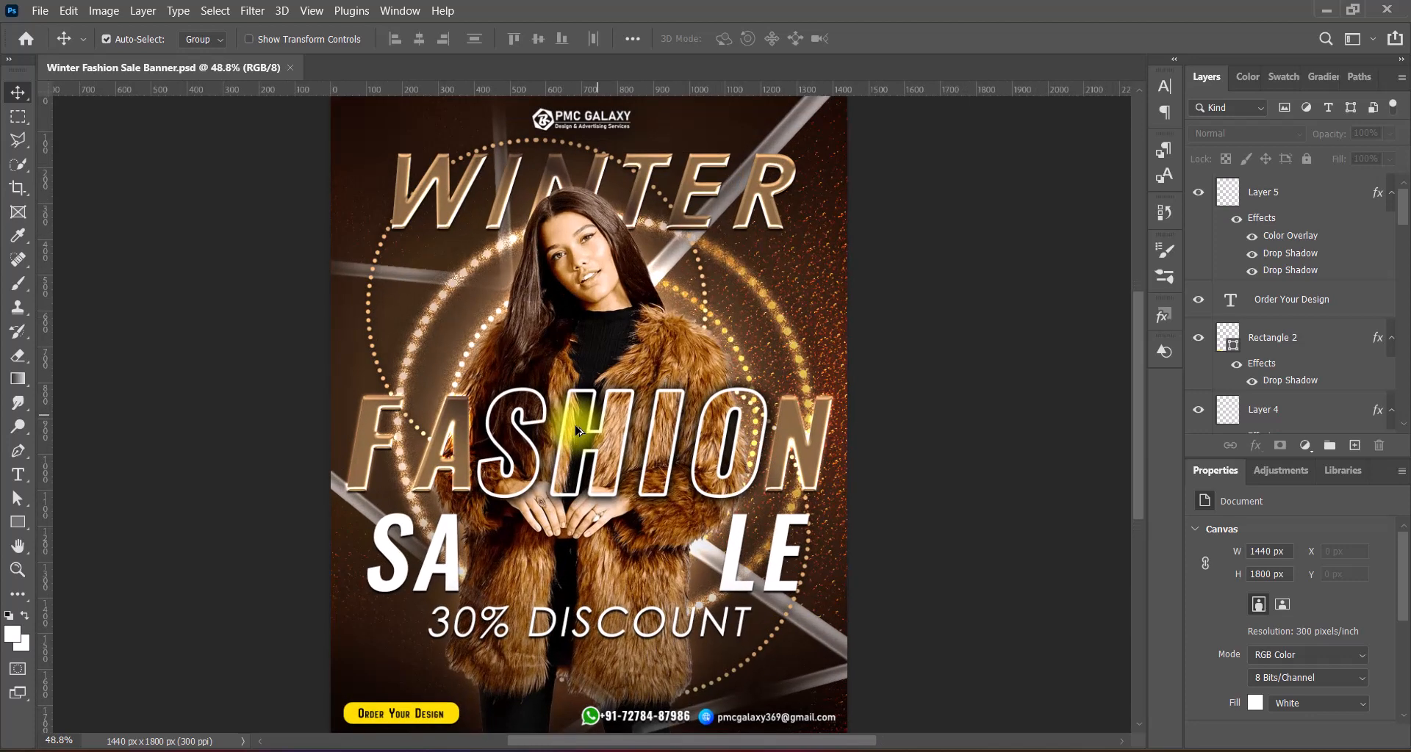
scroll(579, 431, "down", 1)
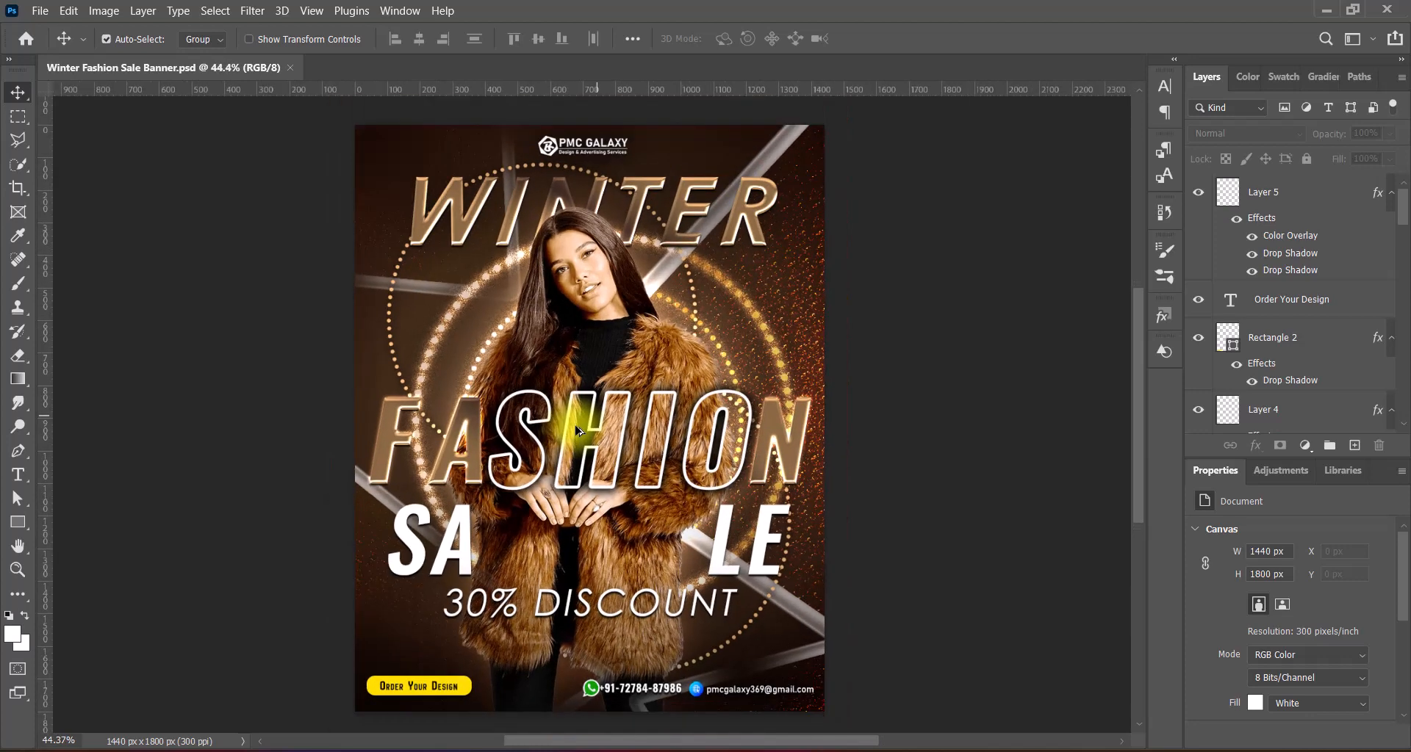
scroll(579, 430, "down", 2)
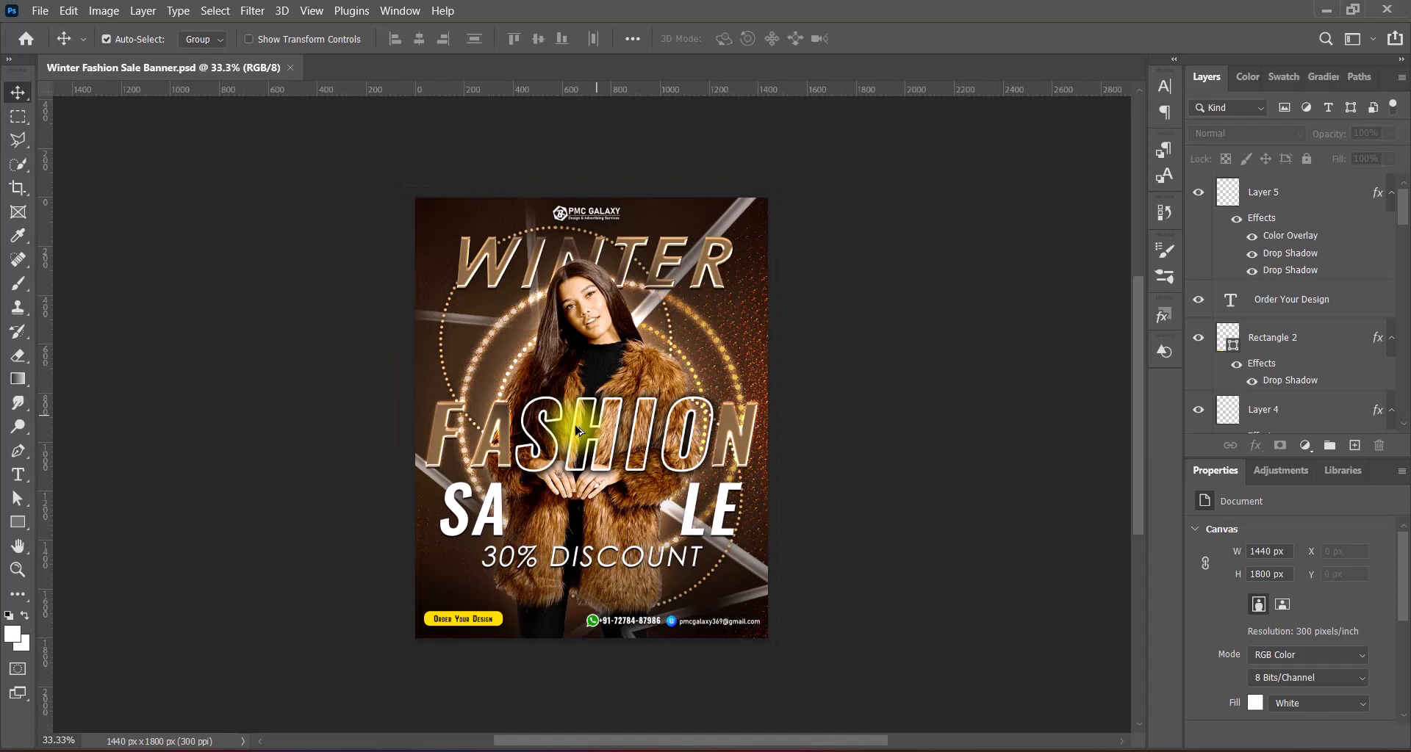
scroll(578, 431, "up", 2)
scroll(579, 430, "up", 1)
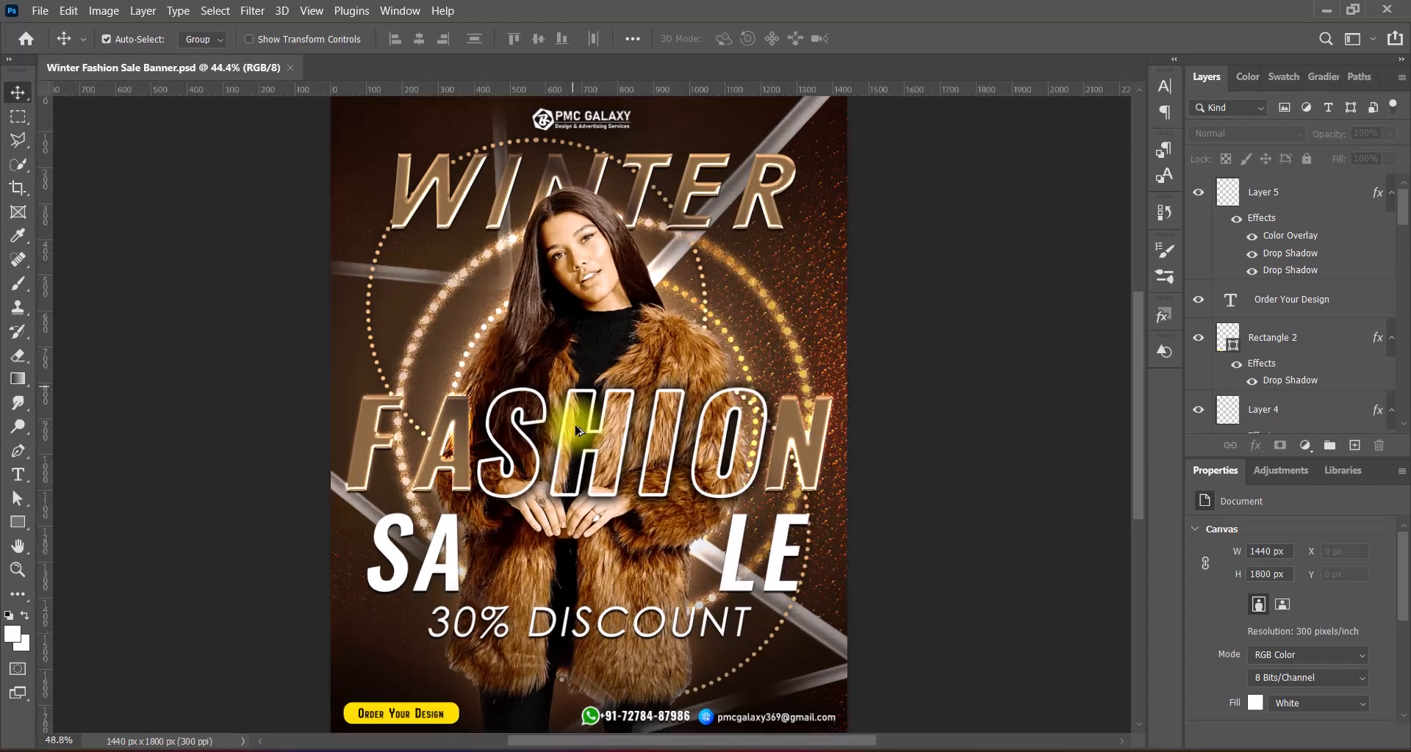
scroll(579, 430, "down", 1)
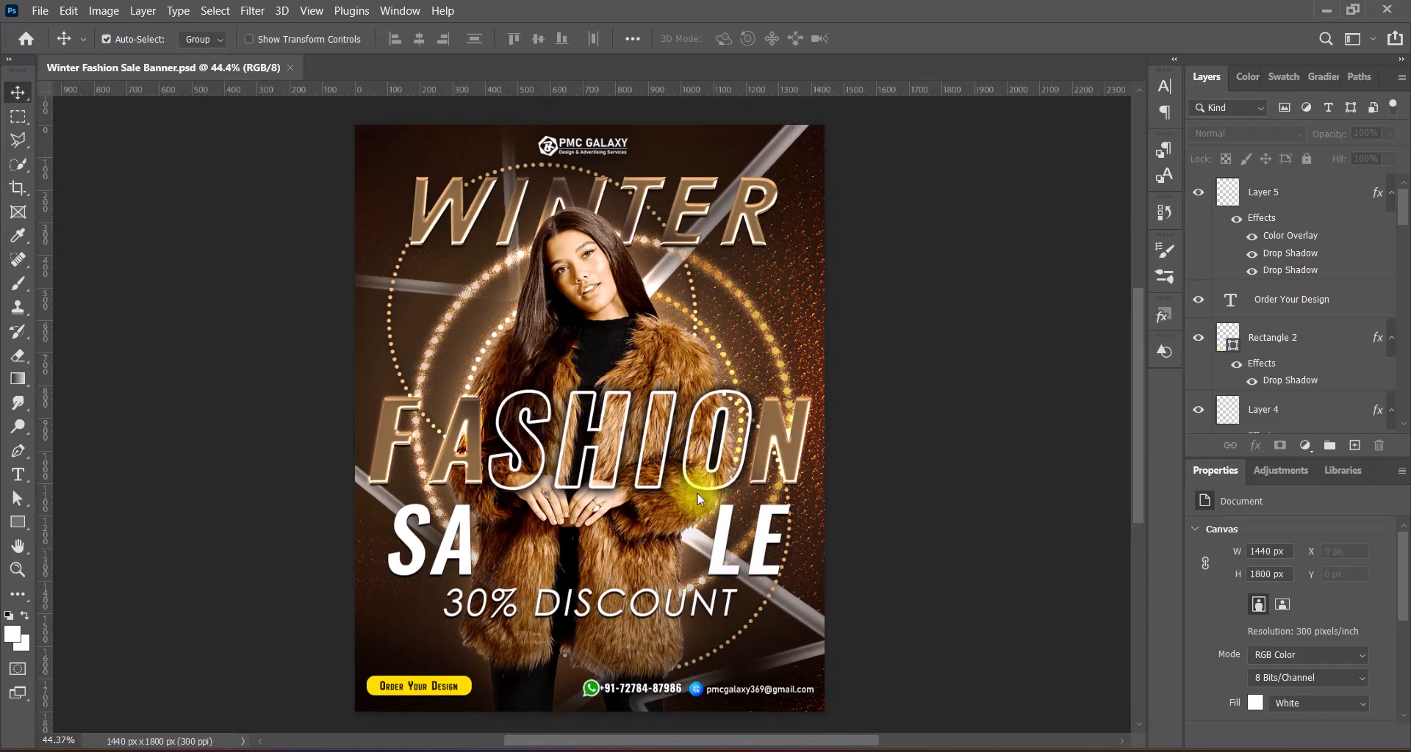